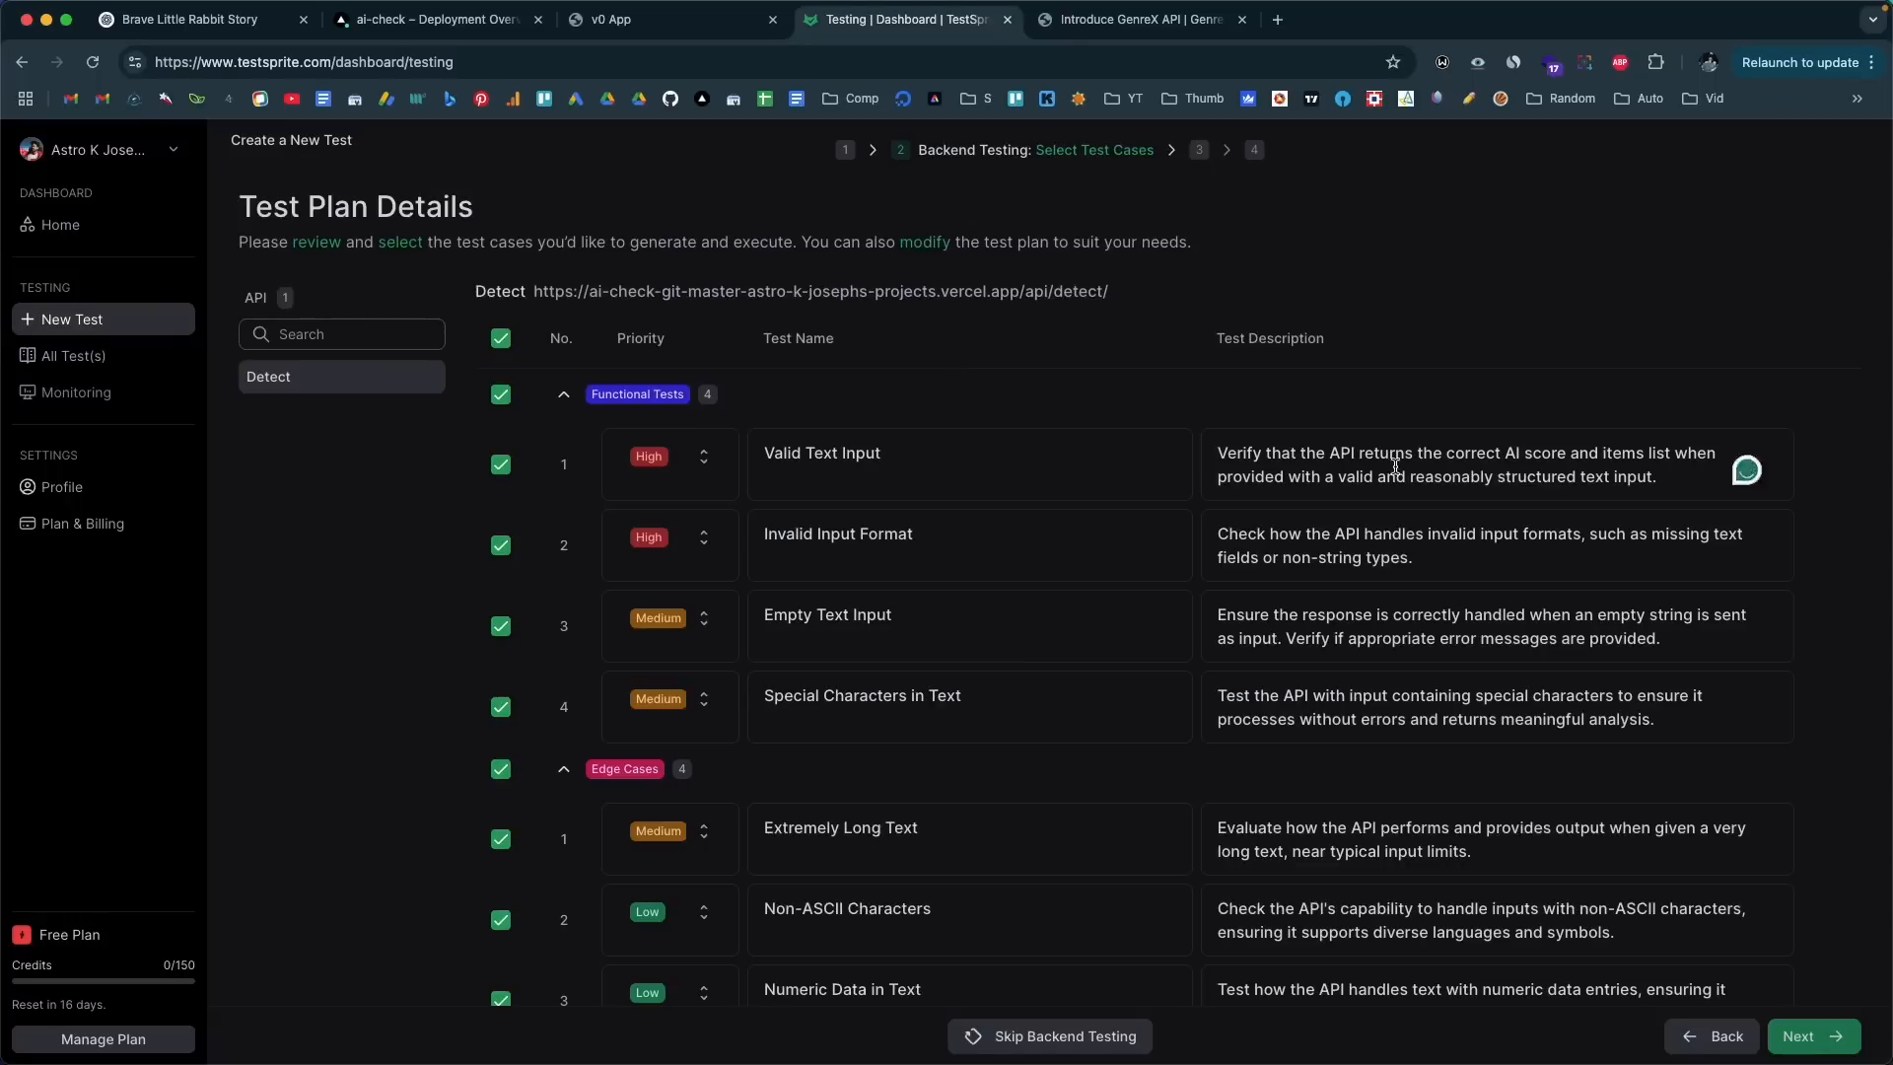
Step: Review the test cases in the generated backend test plan for the Detect API
{"action": "left_click", "coordinate": [1419, 557]}
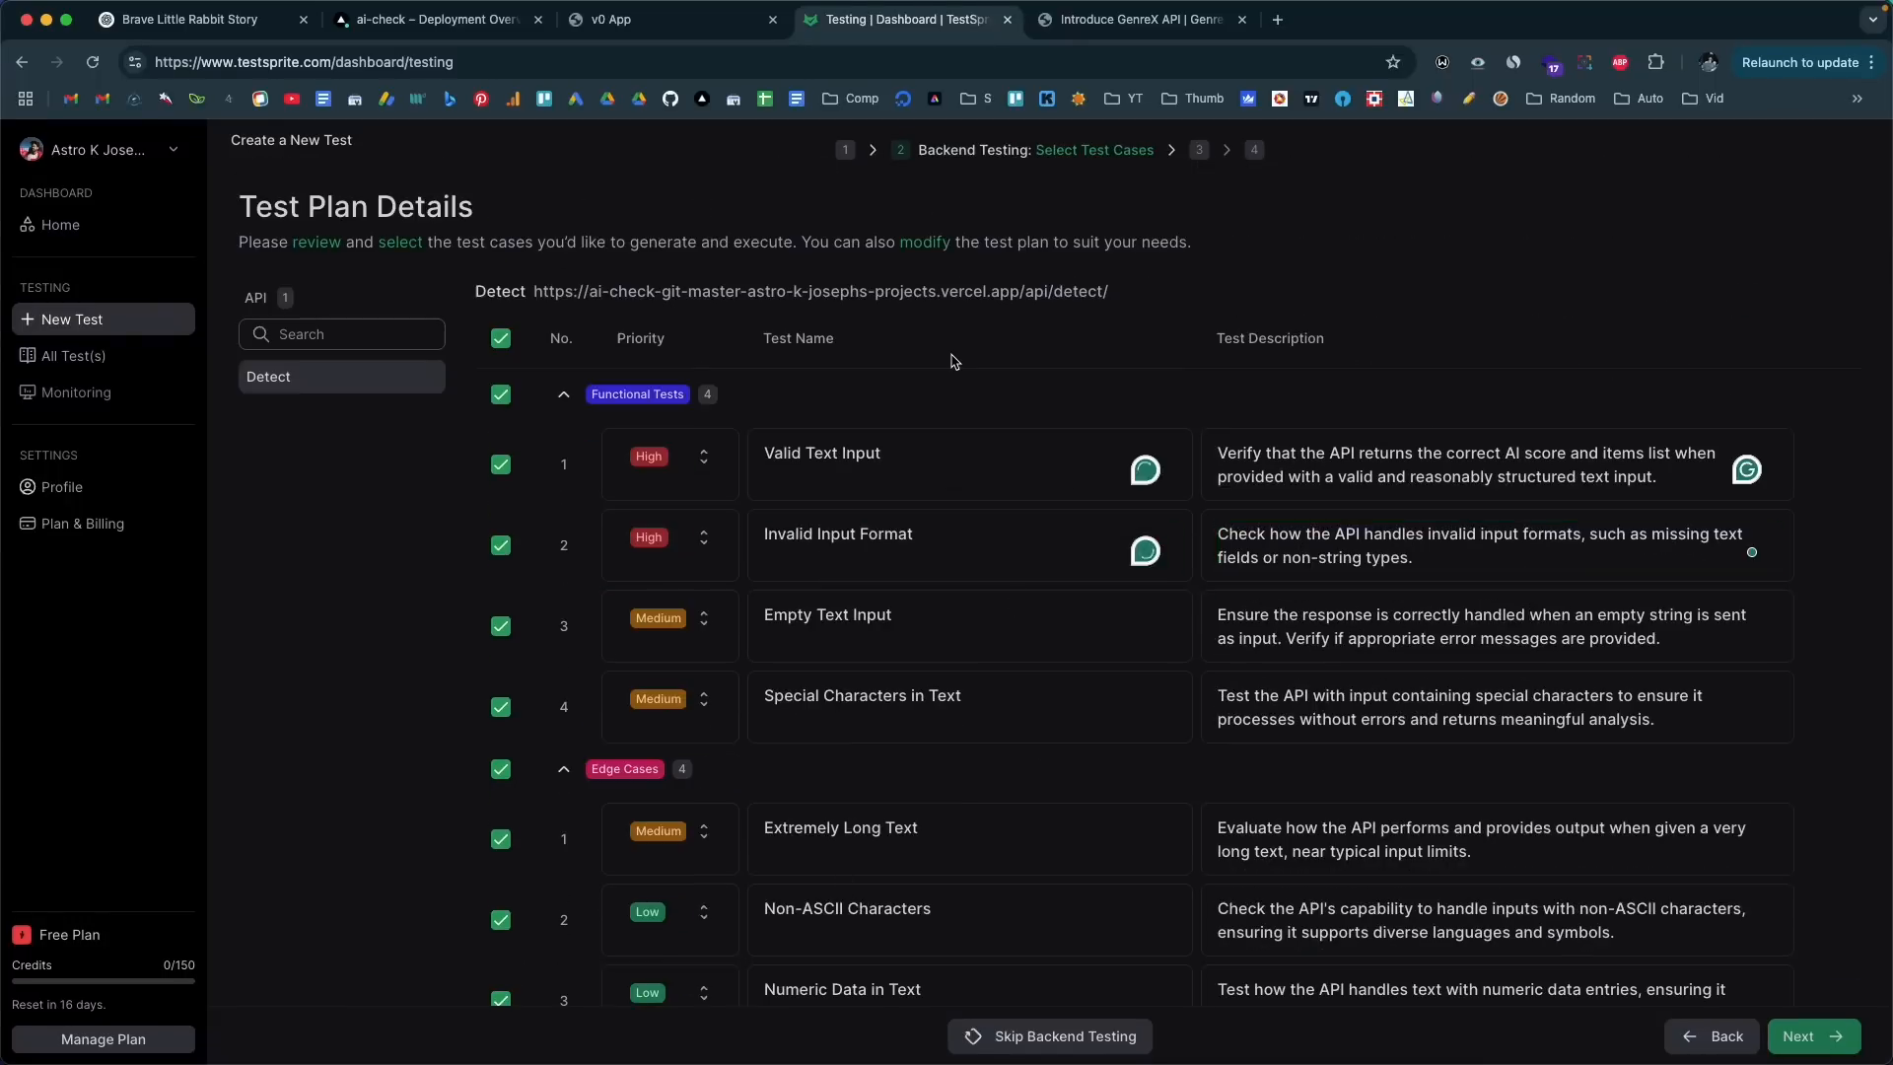
{"action": "scroll", "coordinate": [887, 533], "scroll_direction": "down", "scroll_amount": 7}
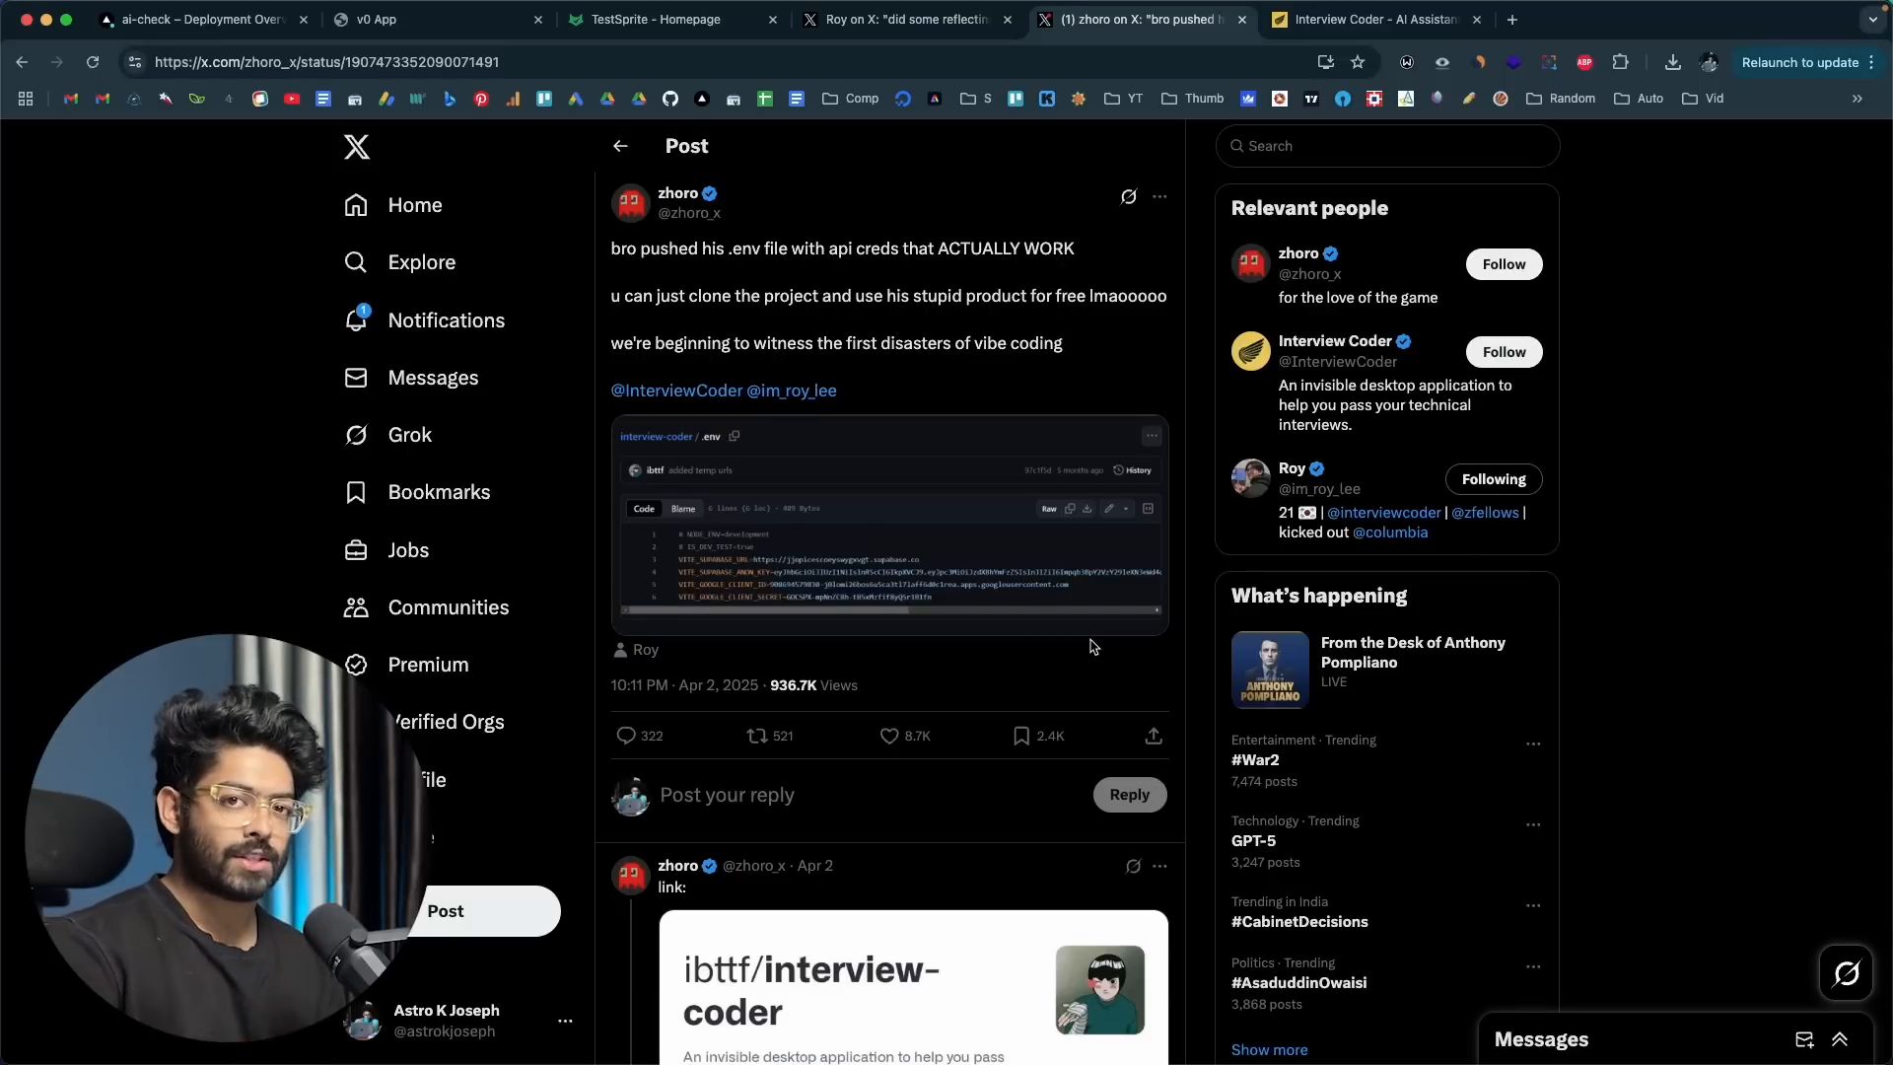
Step: Examine the Interview Coder website's undetectability features and its founder's apology post on X
{"action": "left_click", "coordinate": [1370, 18]}
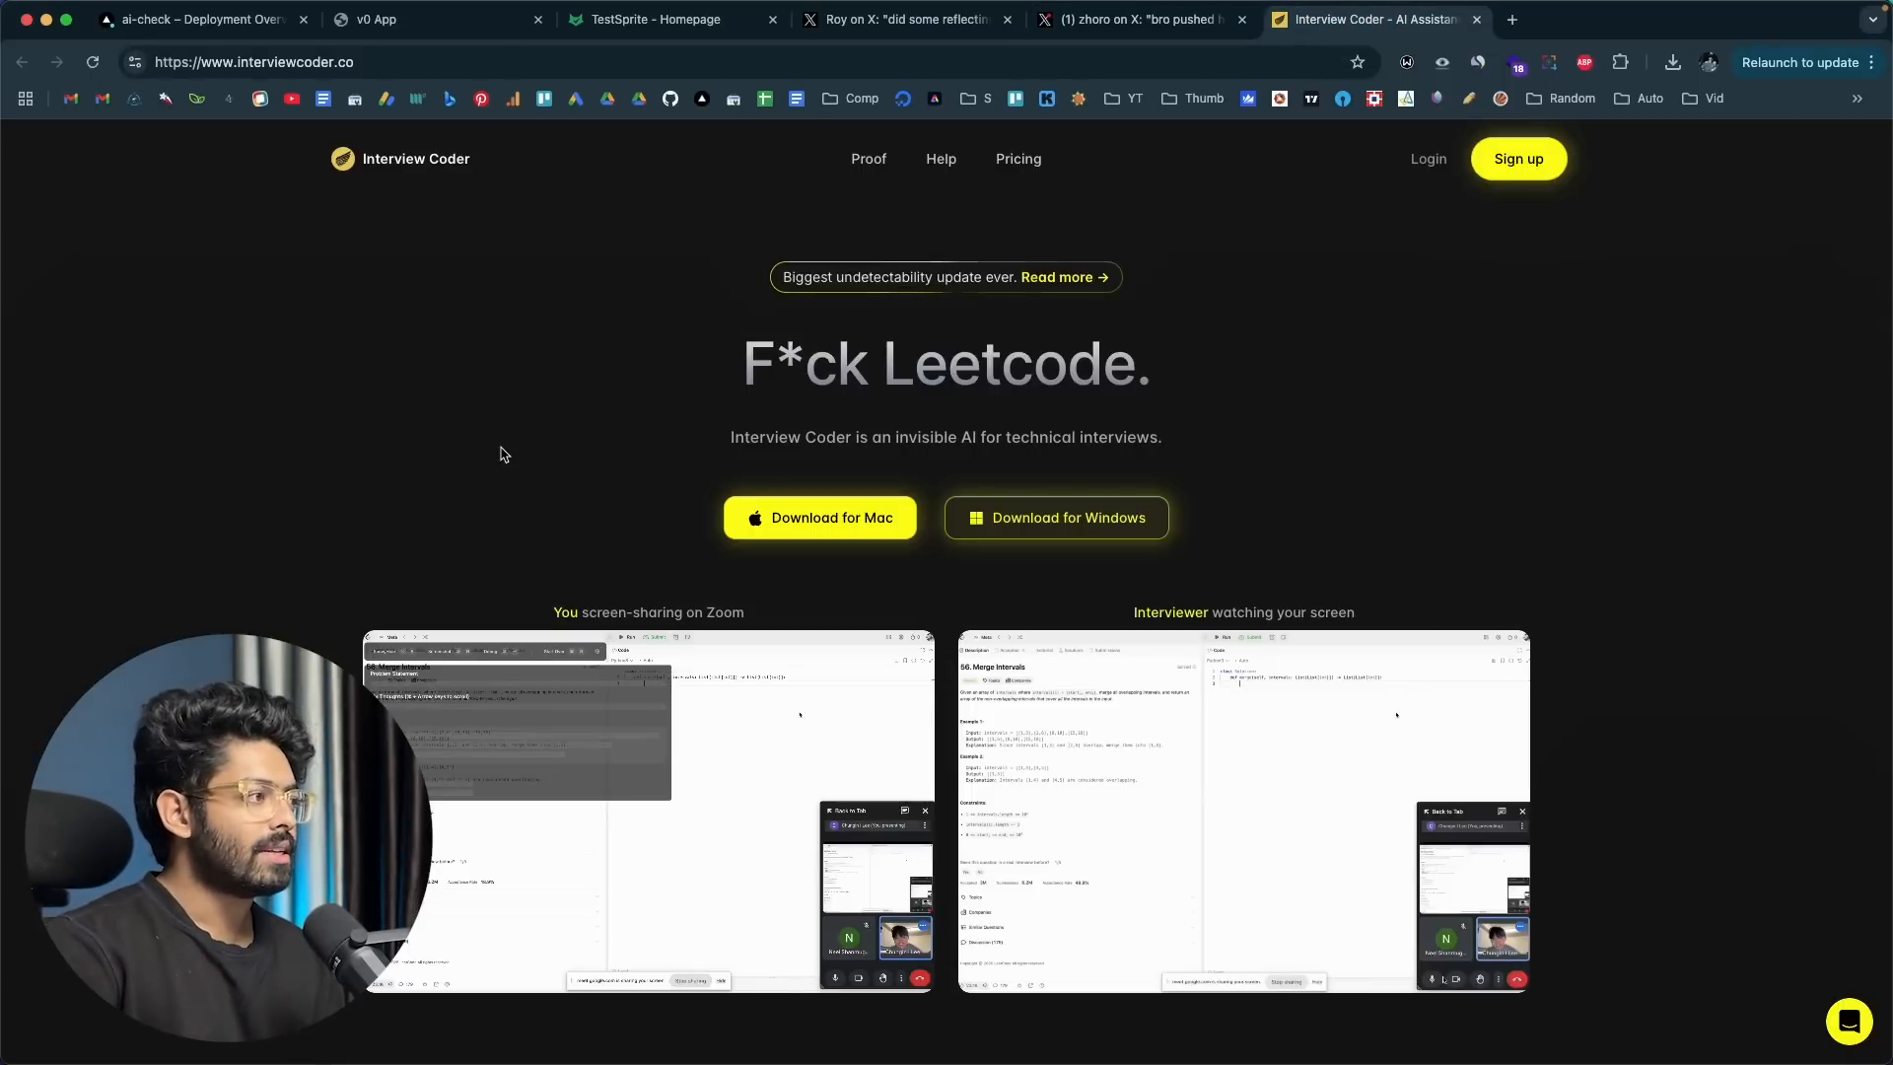
{"action": "scroll", "coordinate": [503, 453], "scroll_direction": "down", "scroll_amount": 5}
{"action": "left_click", "coordinate": [907, 18]}
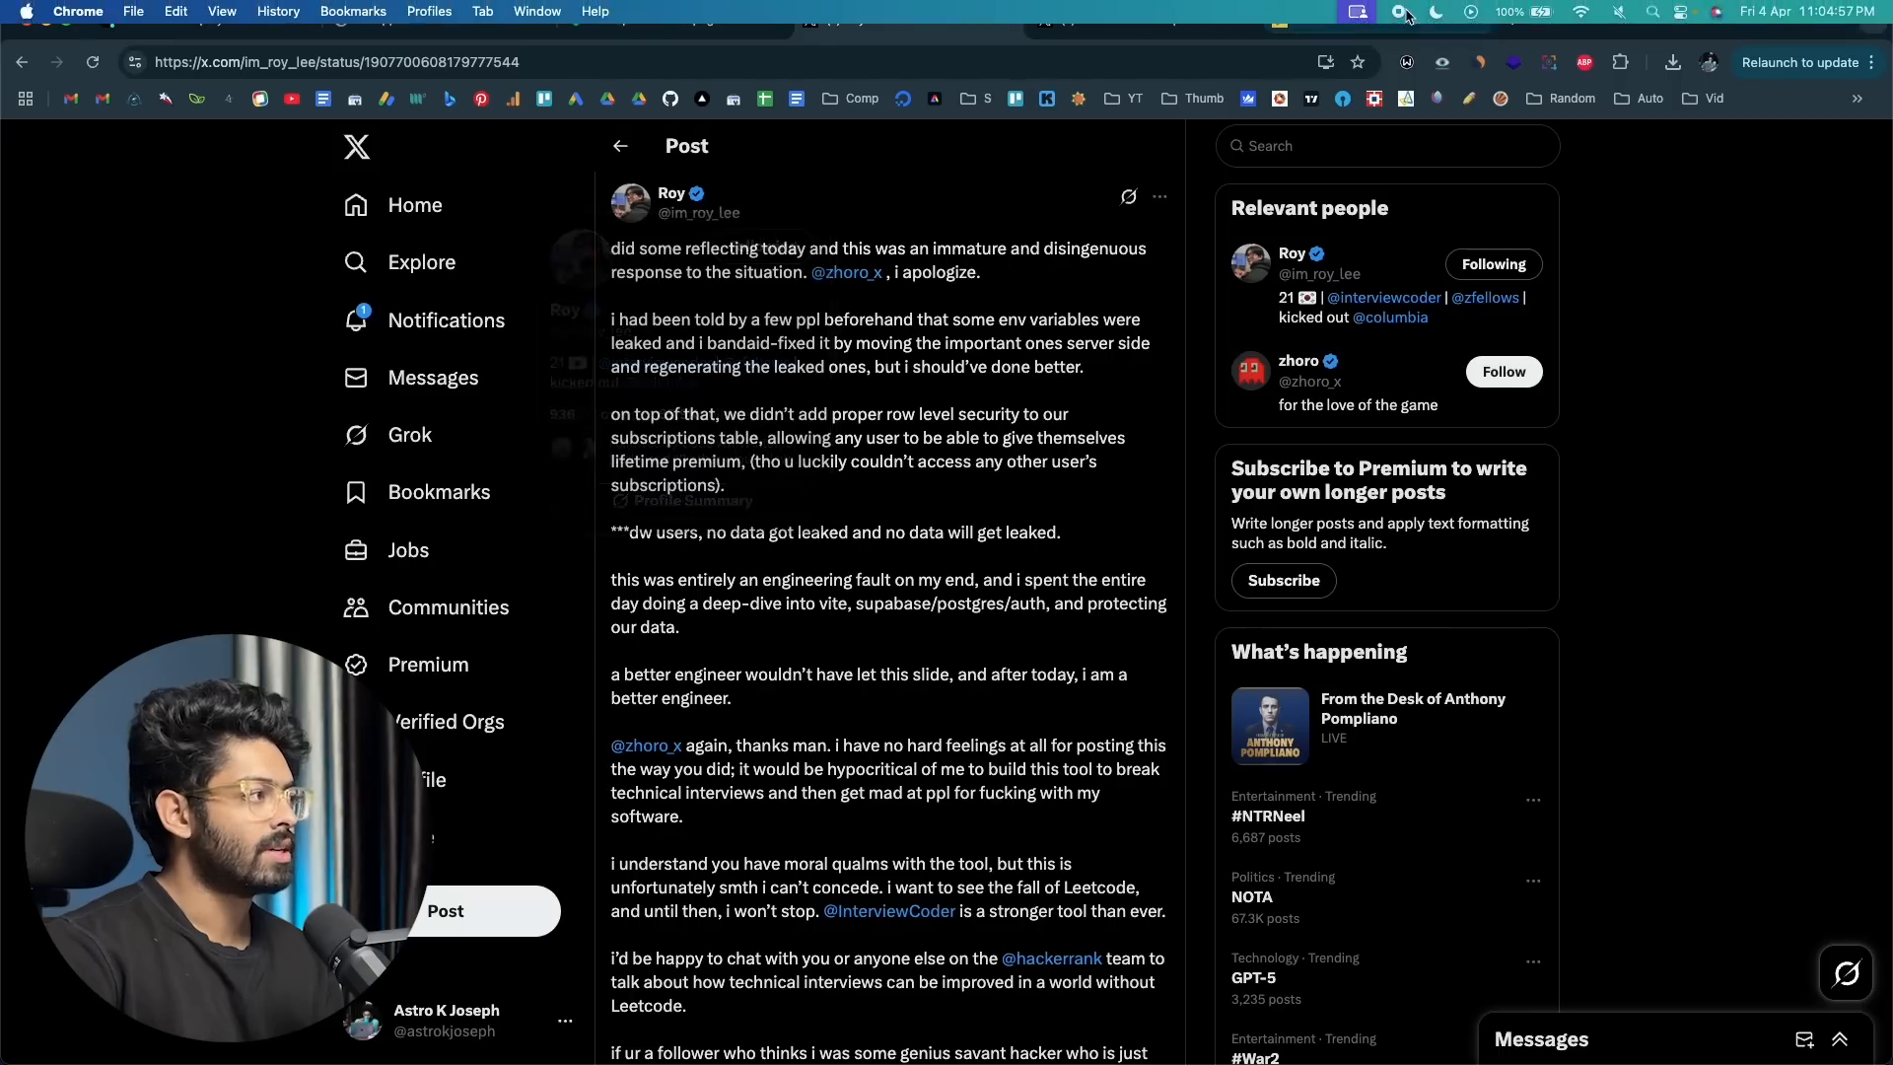
{"action": "left_click", "coordinate": [1388, 23]}
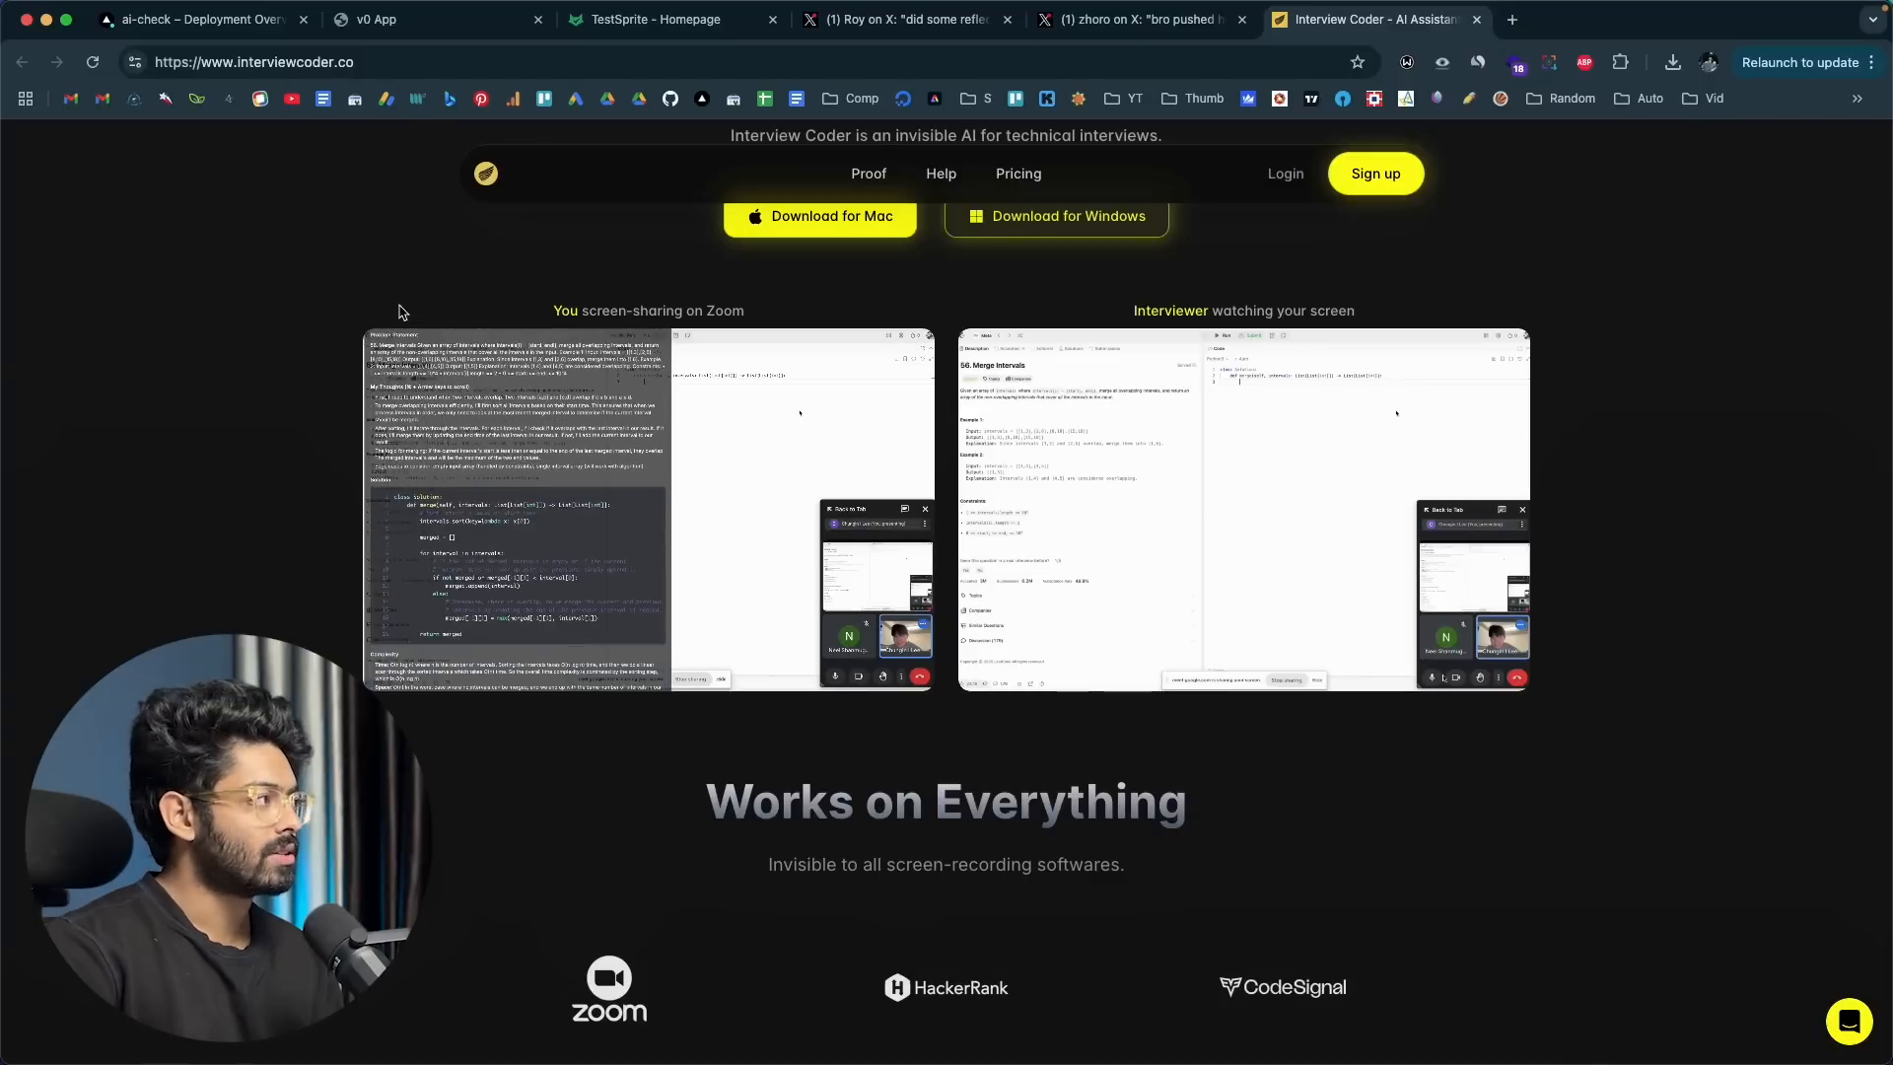
{"action": "scroll", "coordinate": [401, 308], "scroll_direction": "down", "scroll_amount": 10}
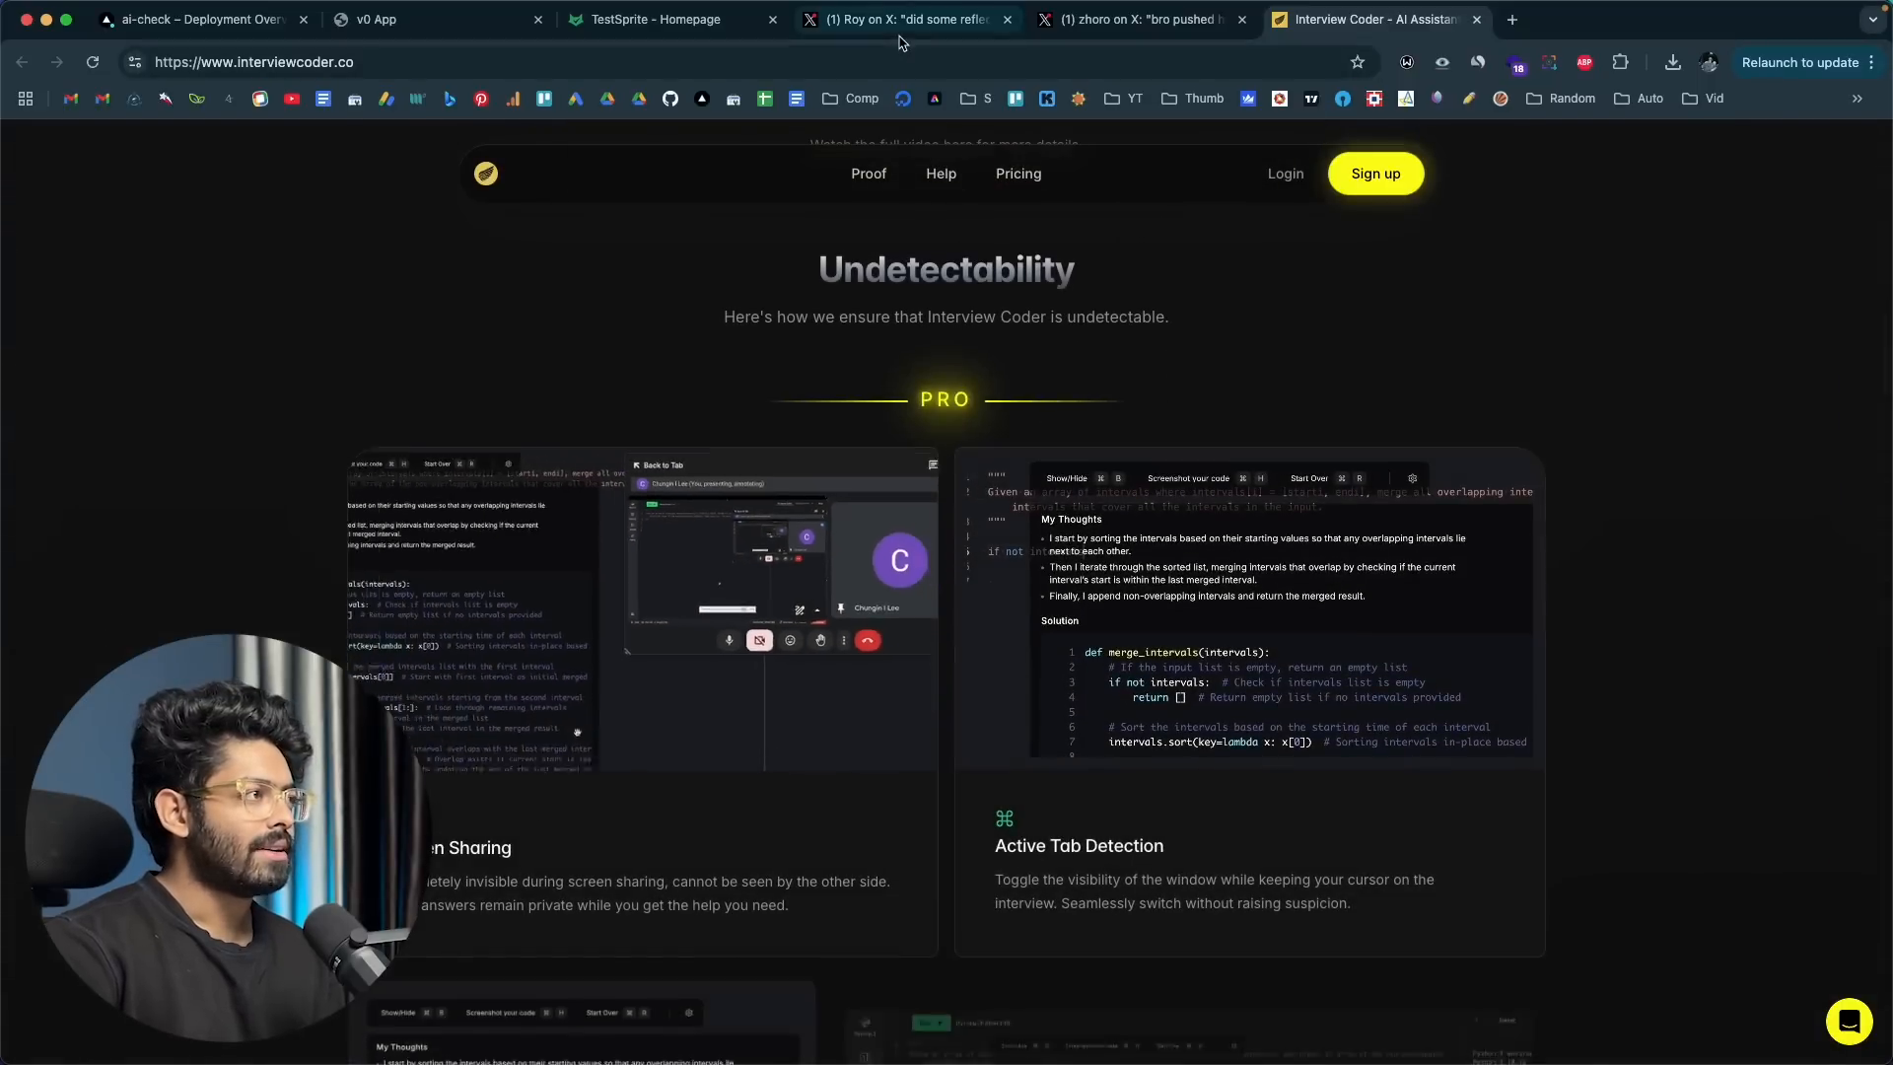
{"action": "left_click", "coordinate": [901, 22]}
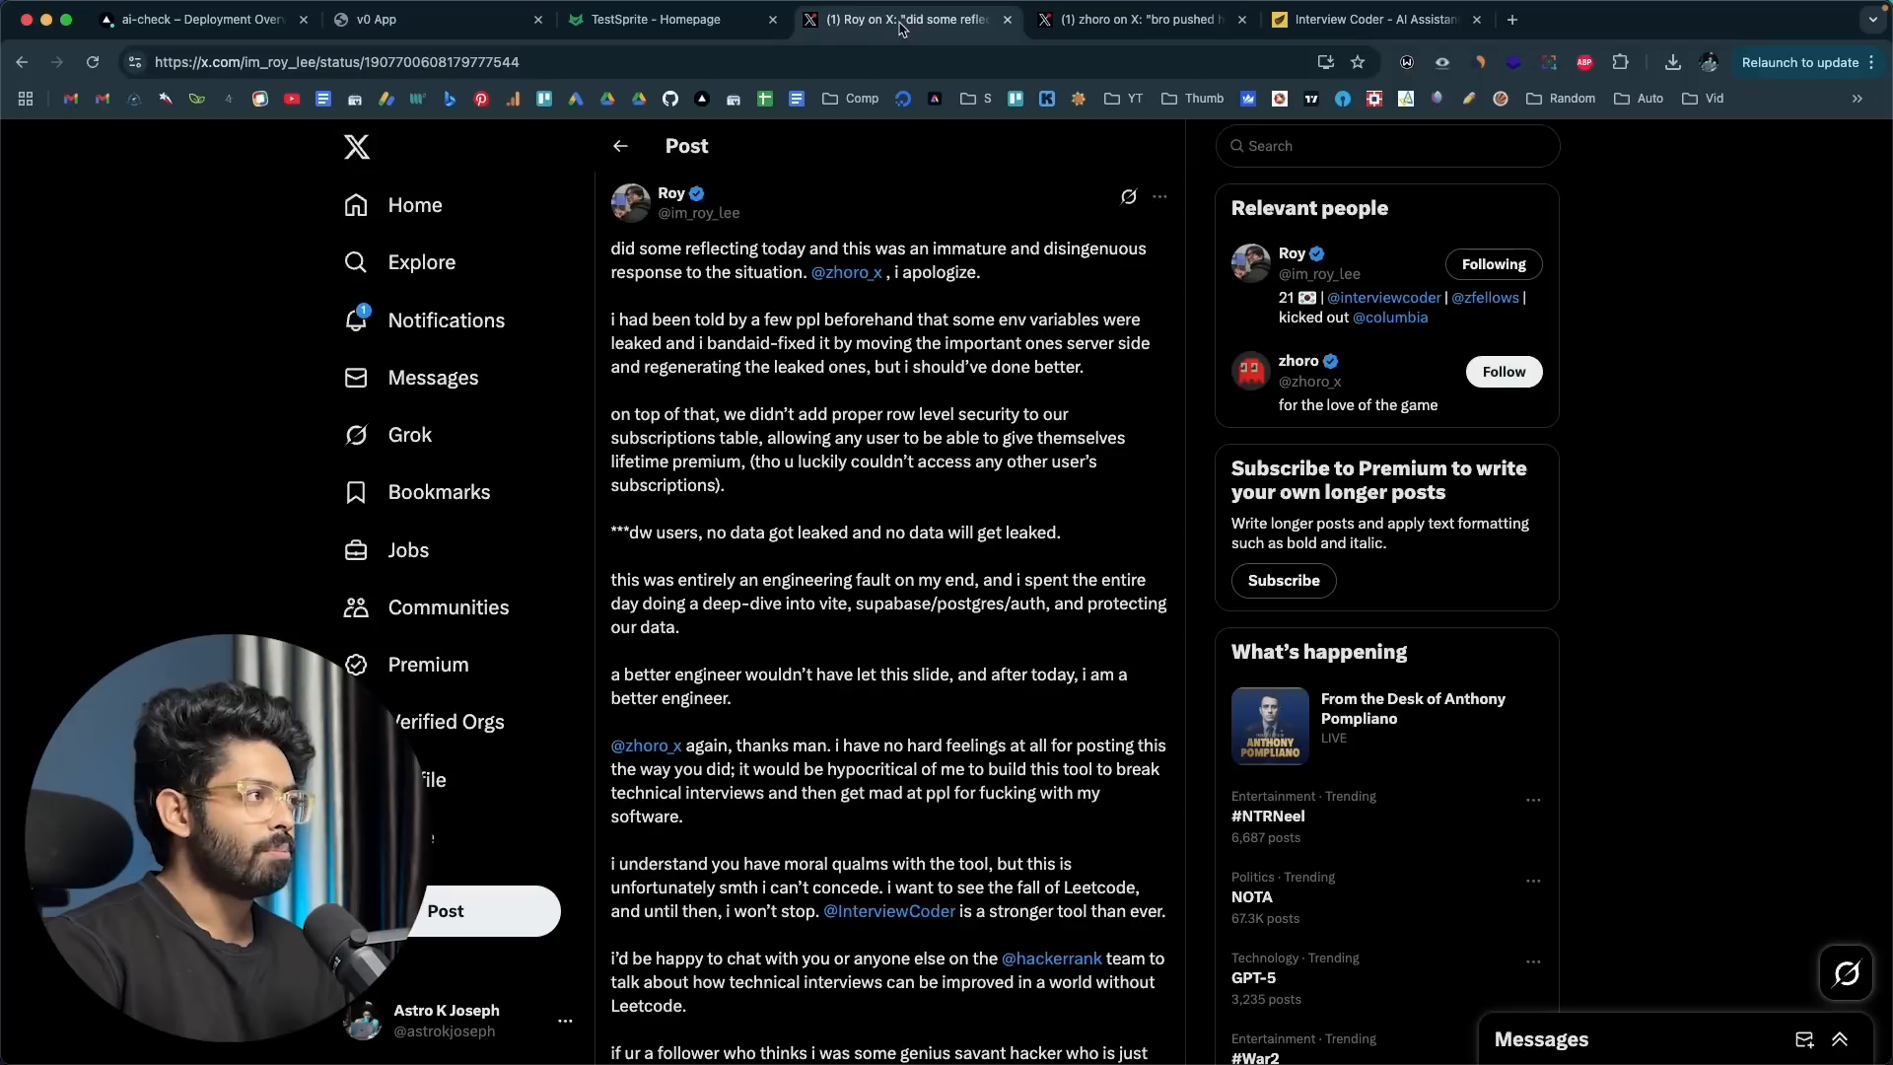
Step: Browse the Interview Coder founder's X profile and enlarge the gross volume chart in the month 2 revenue post
{"action": "left_click", "coordinate": [672, 199], "text": "super"}
{"action": "left_click", "coordinate": [1122, 28]}
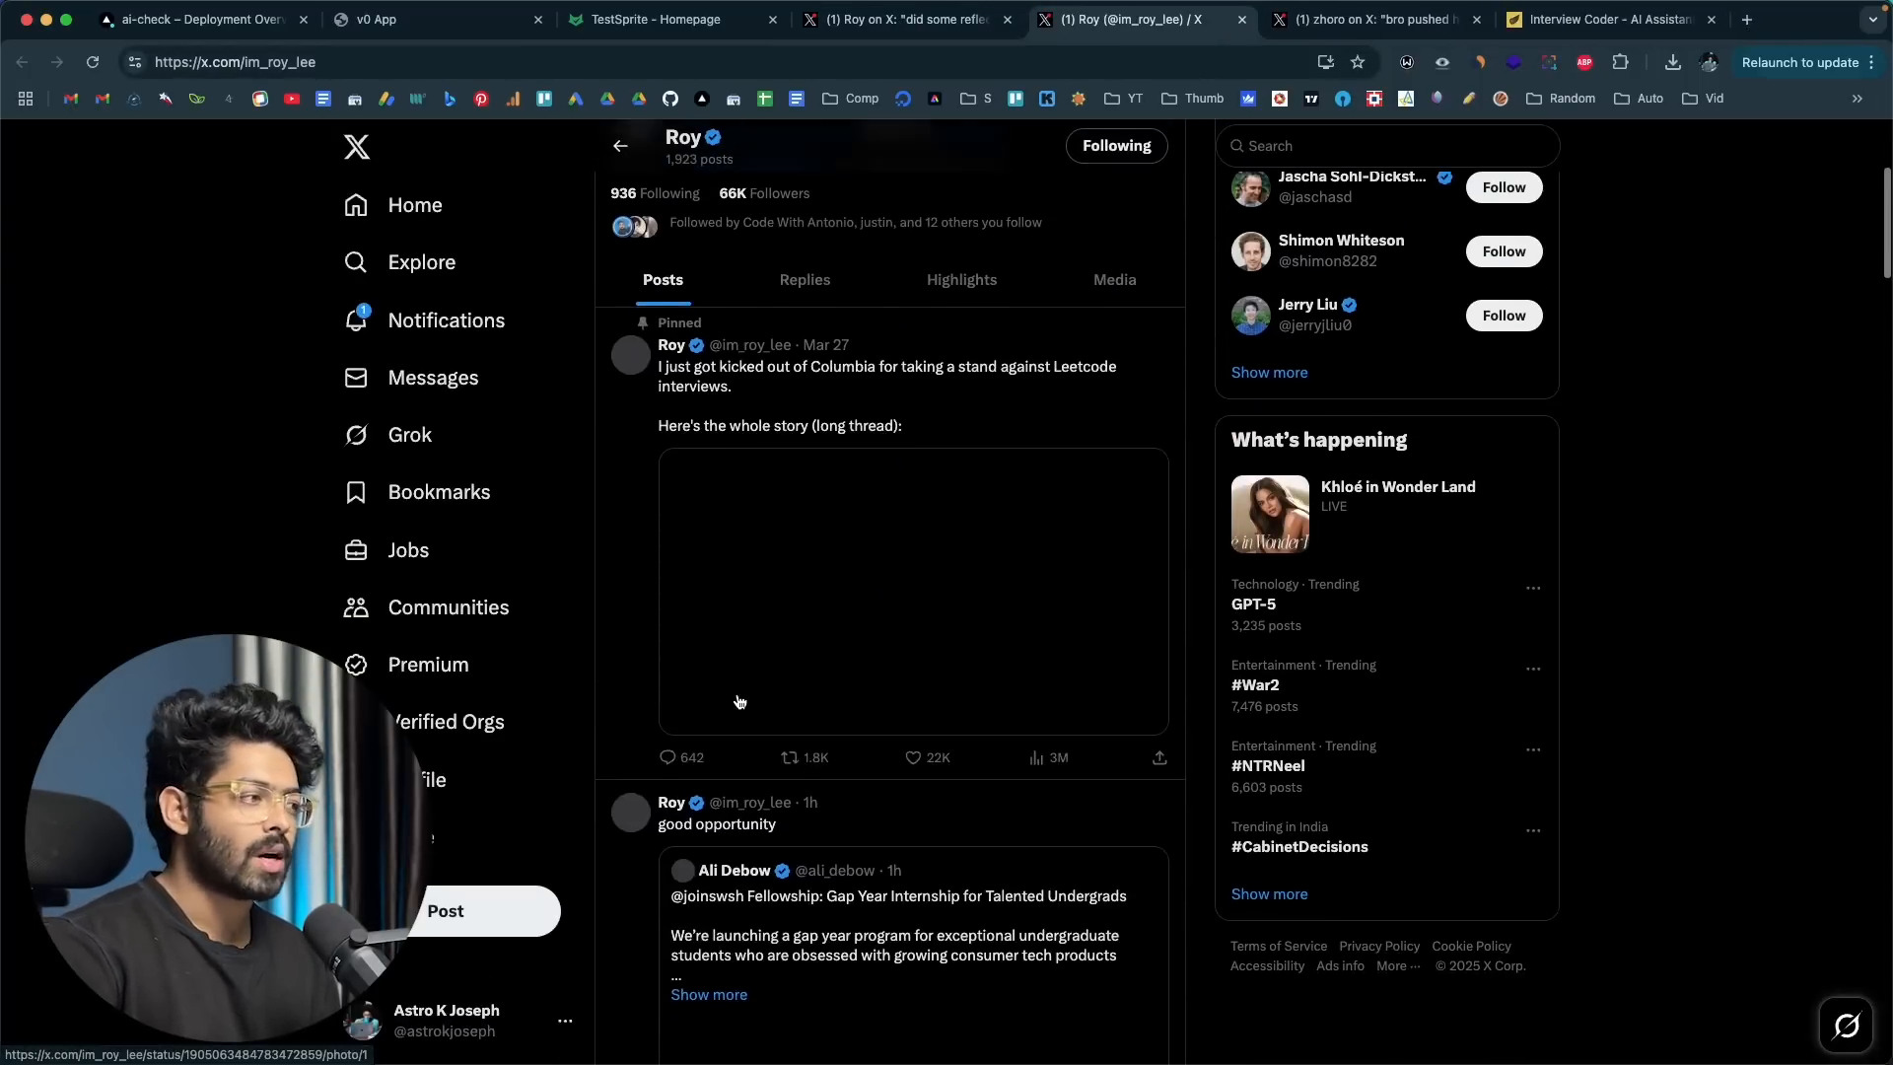
{"action": "scroll", "coordinate": [740, 701], "scroll_direction": "down", "scroll_amount": 20}
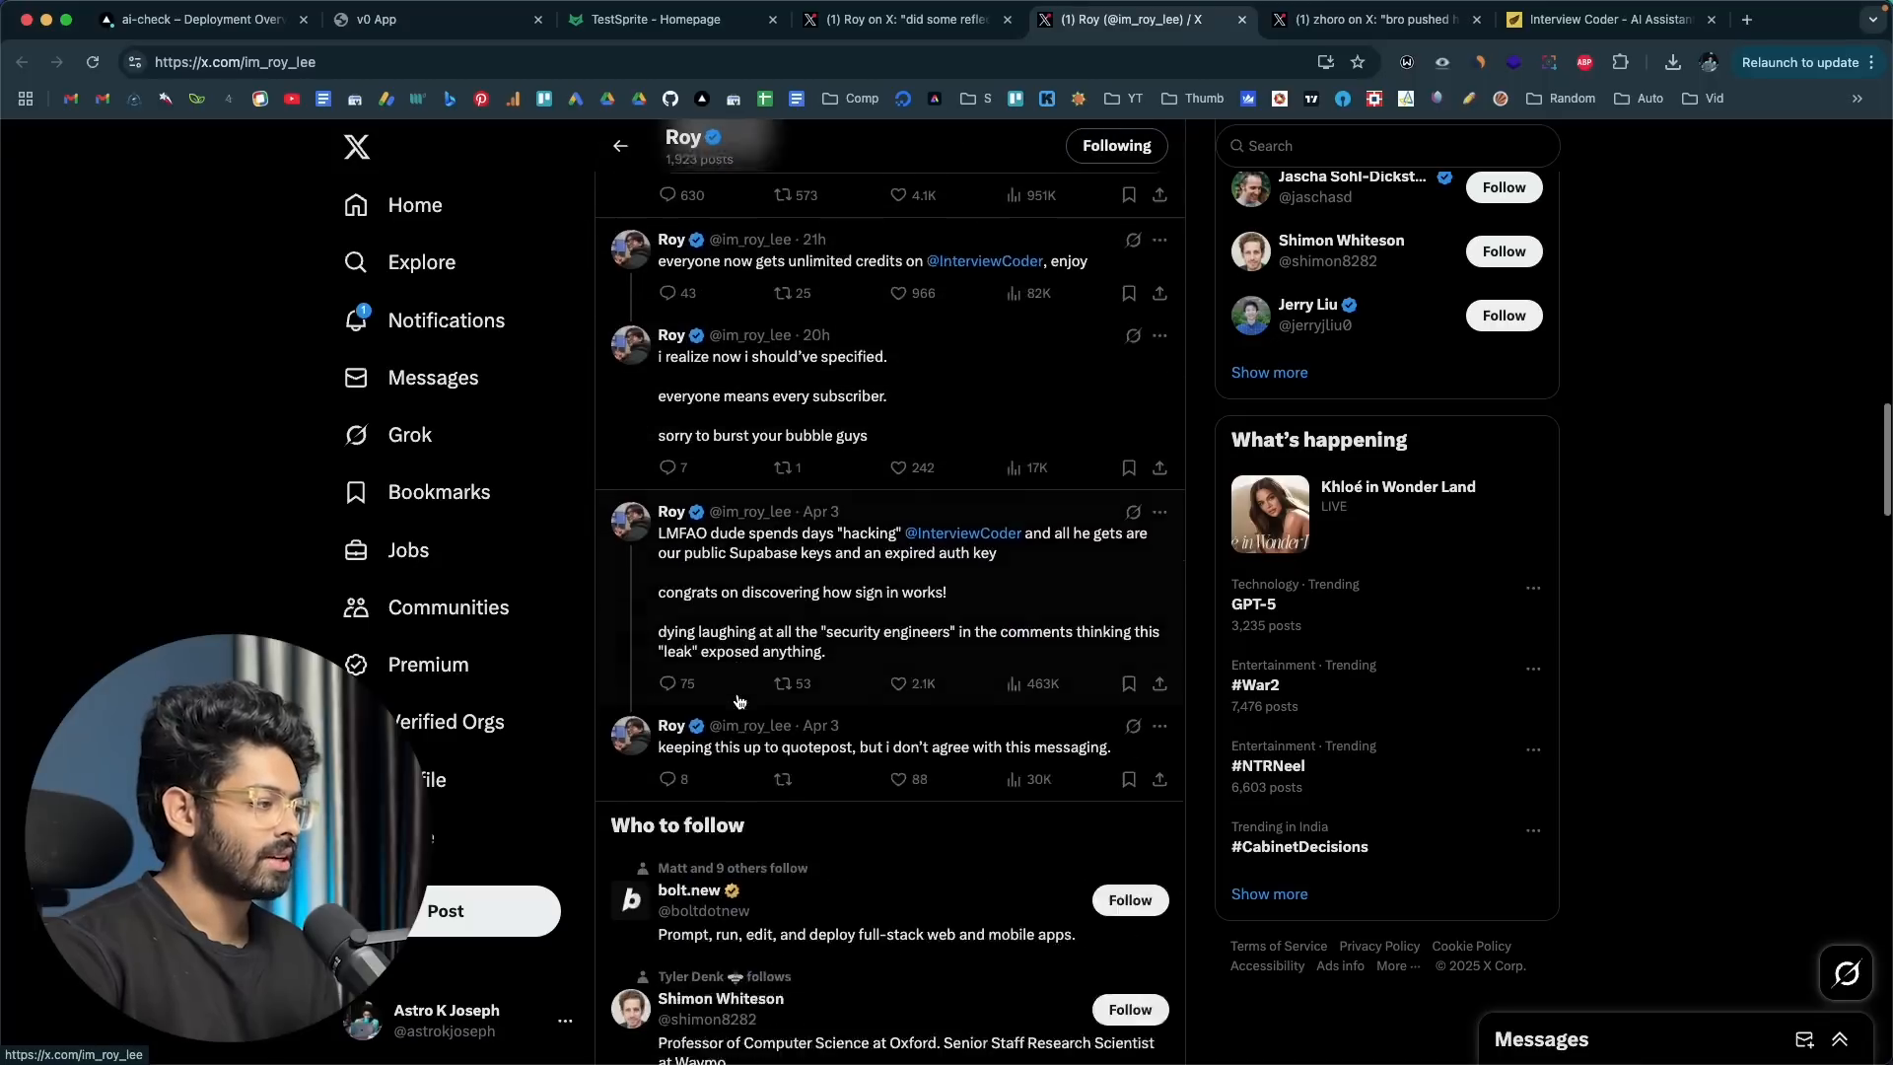
{"action": "scroll", "coordinate": [739, 701], "scroll_direction": "down", "scroll_amount": 20}
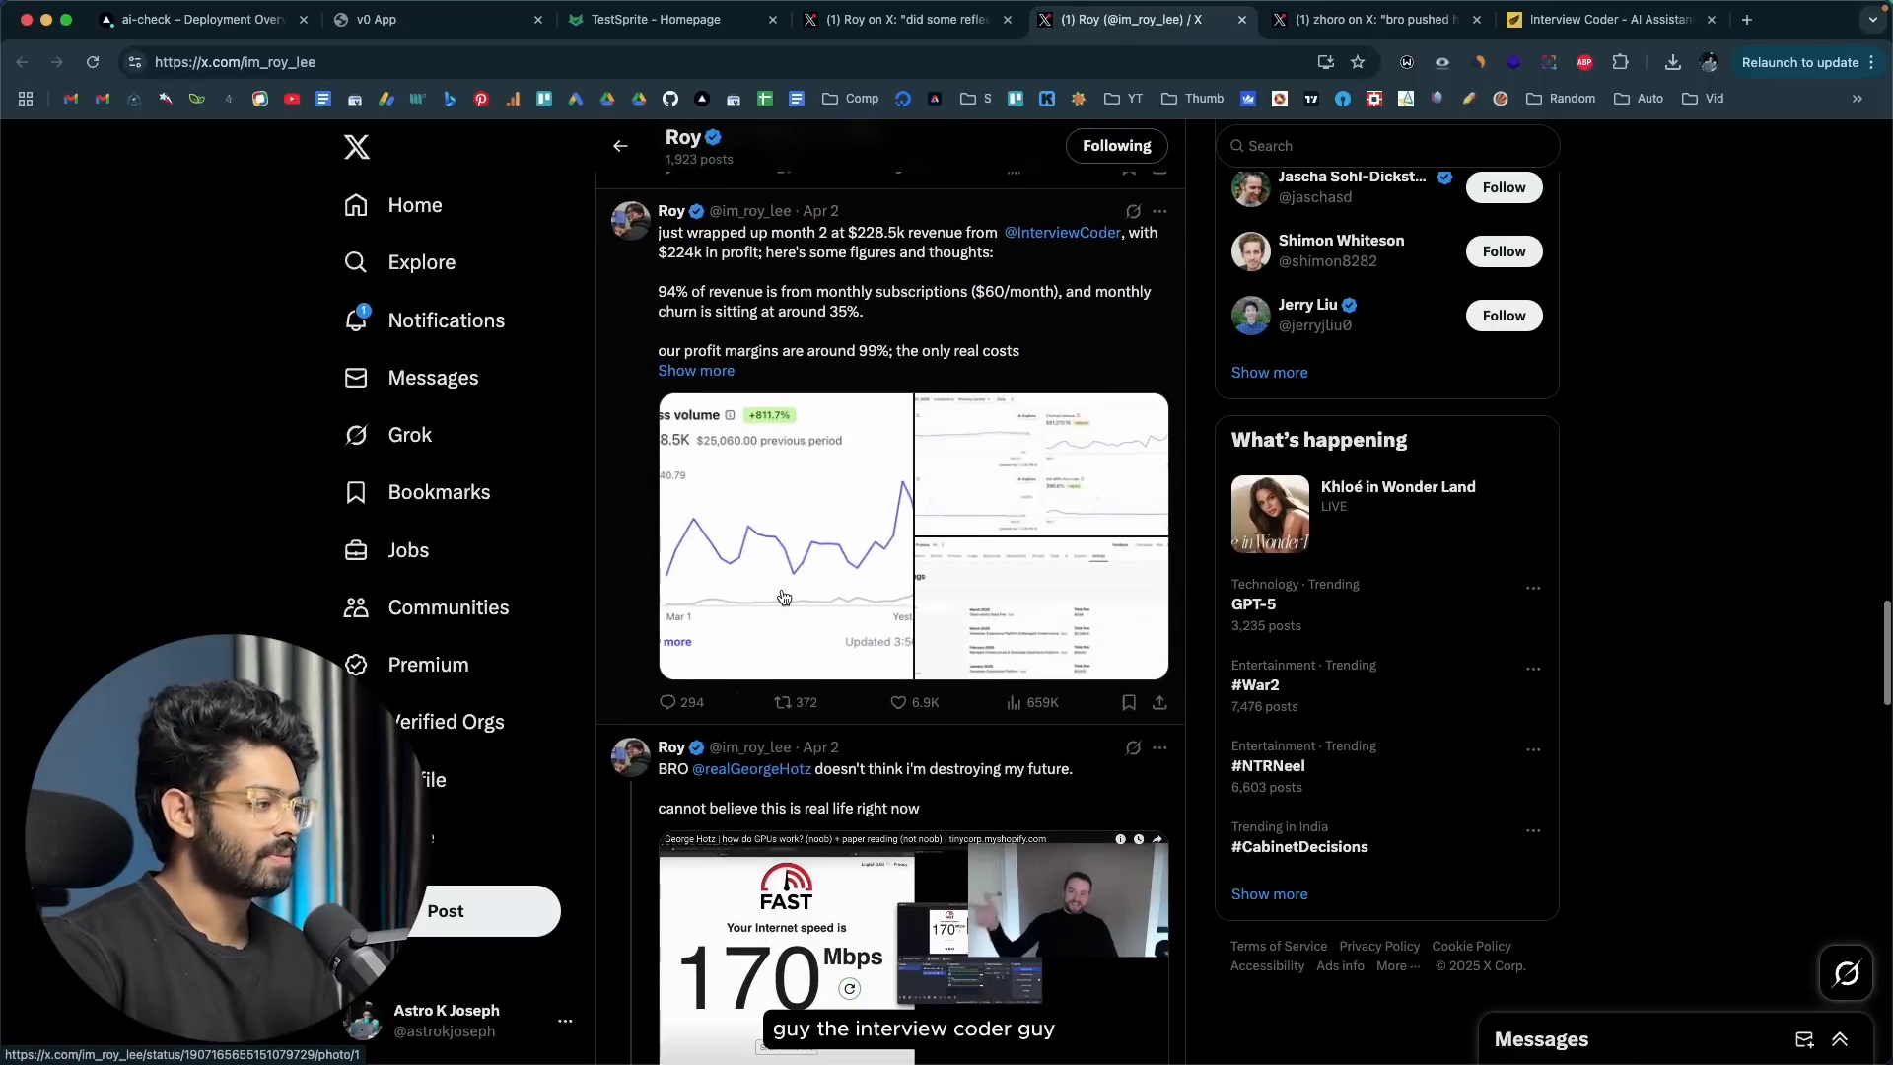
{"action": "left_click", "coordinate": [784, 597]}
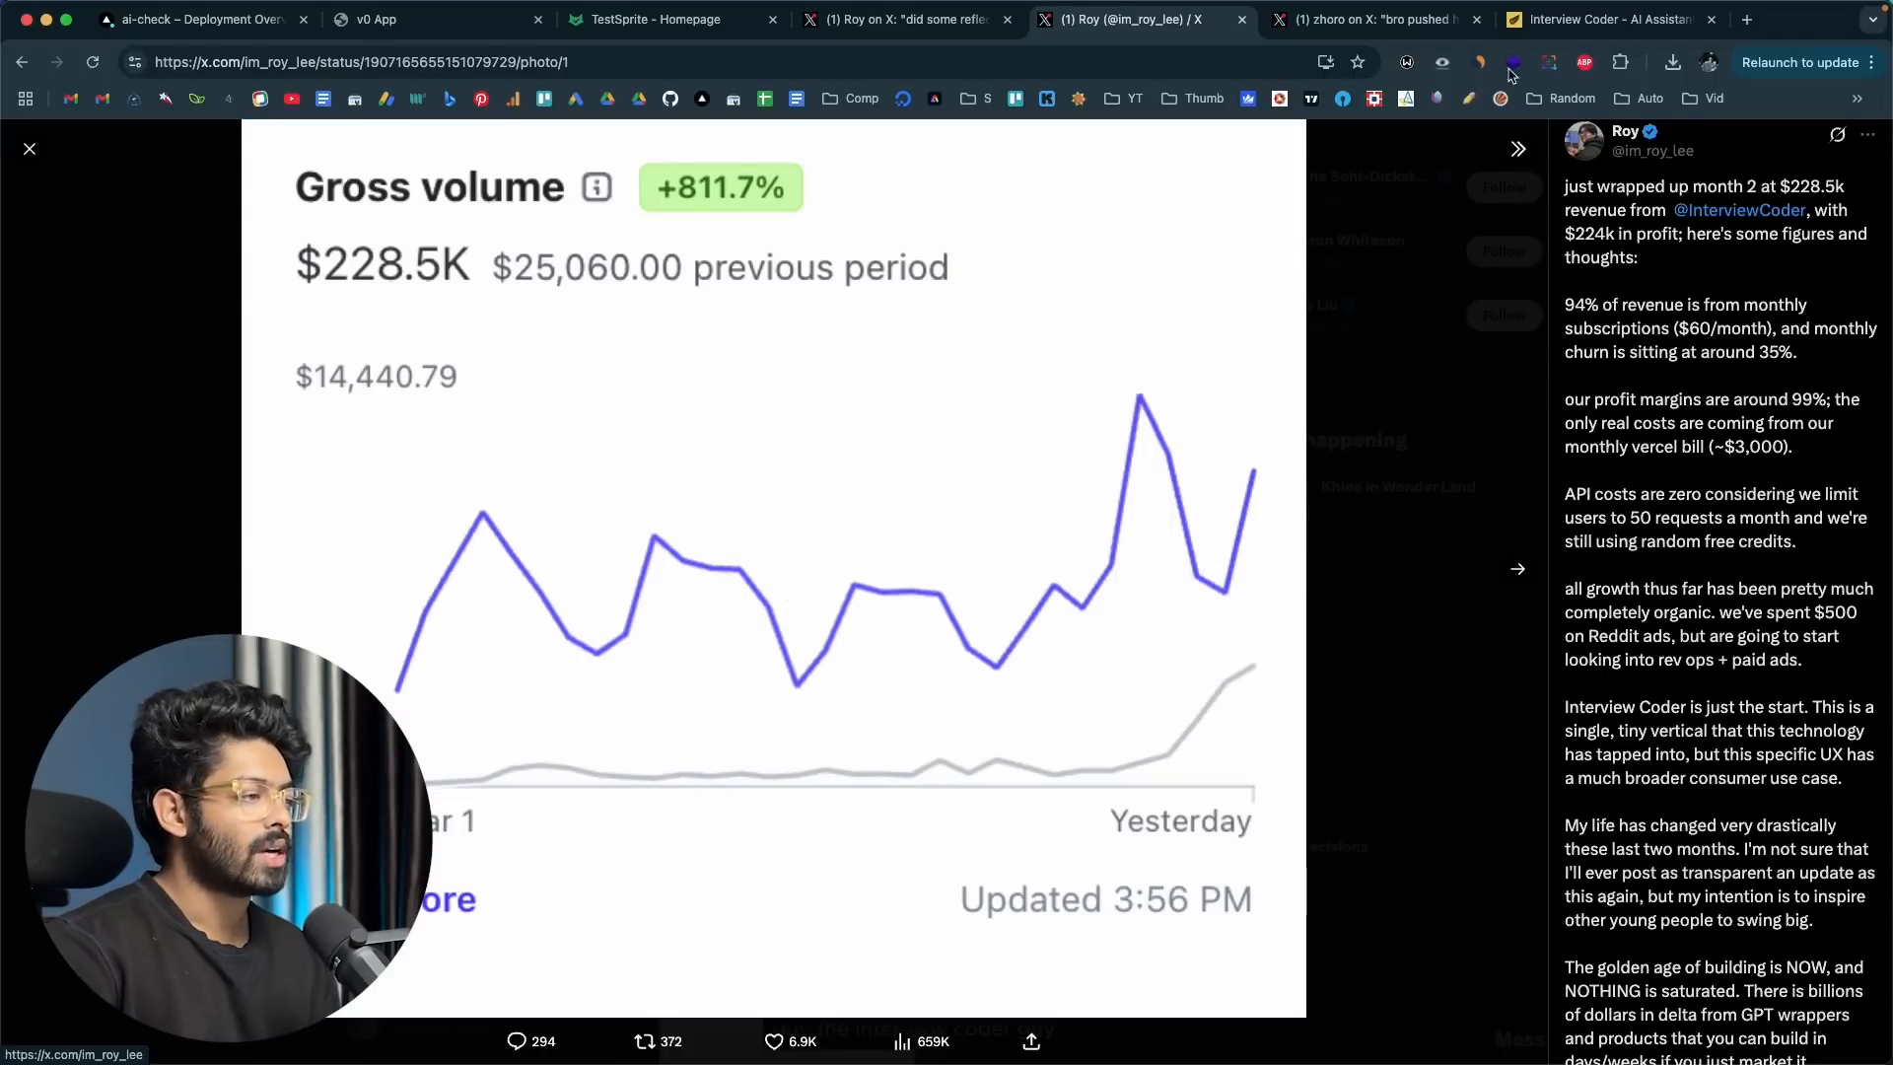
Step: View the top of the Interview Coder homepage alongside the enlarged gross volume chart on X
{"action": "left_click", "coordinate": [1577, 19]}
{"action": "scroll", "coordinate": [715, 646], "scroll_direction": "up", "scroll_amount": 15}
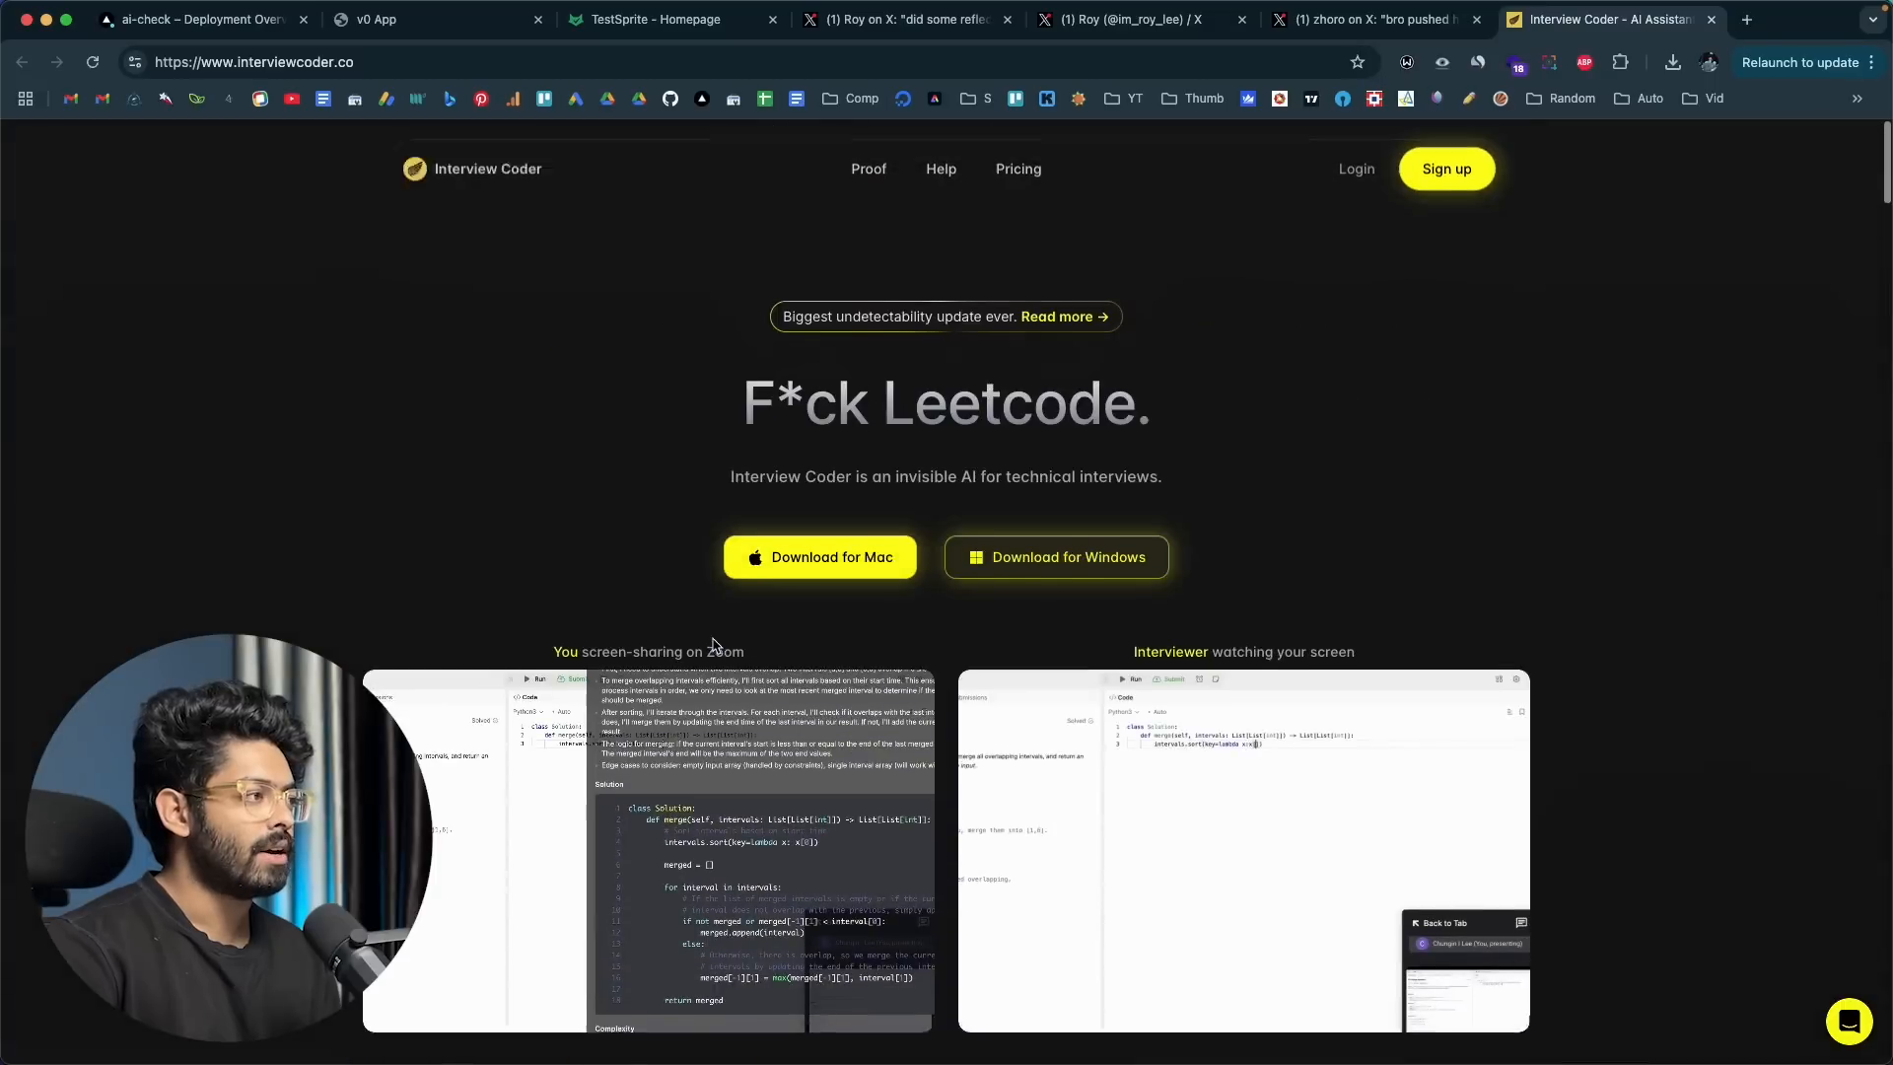
{"action": "left_click", "coordinate": [1128, 20]}
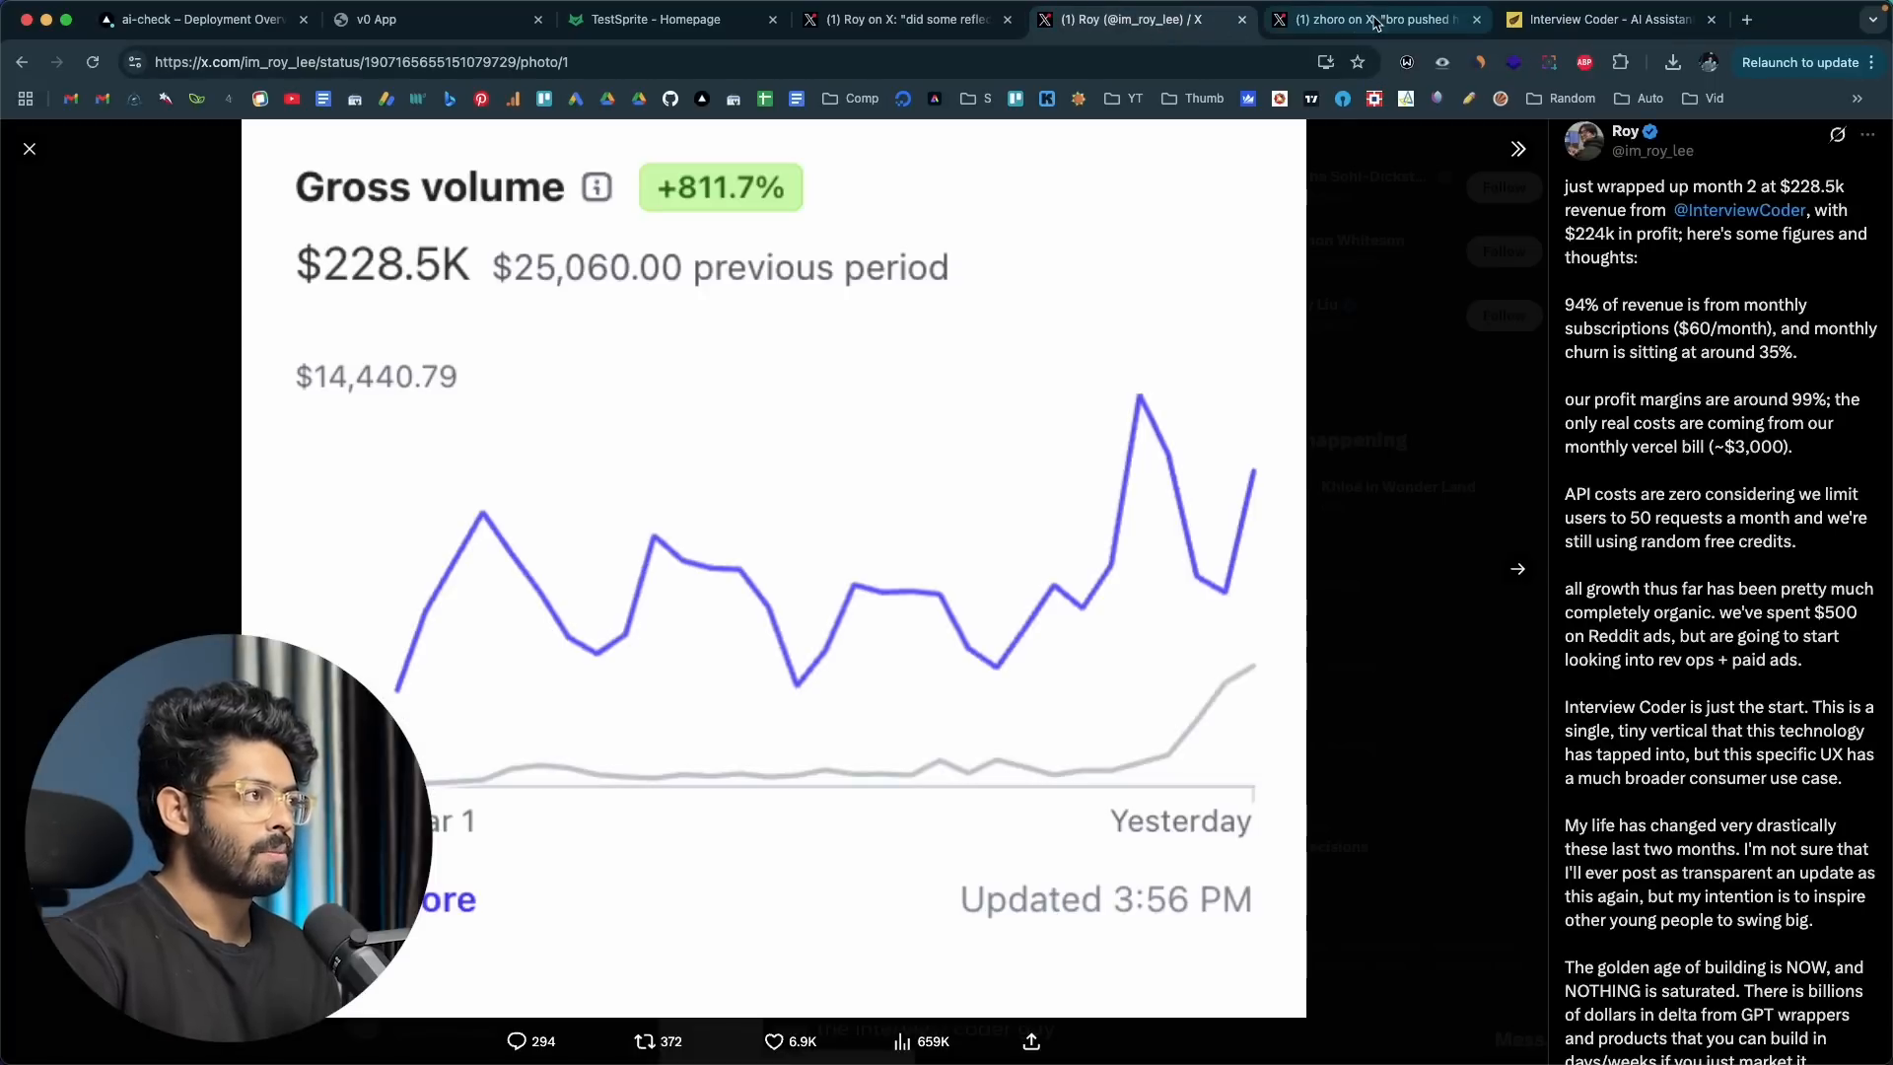
{"action": "left_click", "coordinate": [1376, 20]}
{"action": "left_click", "coordinate": [1546, 24]}
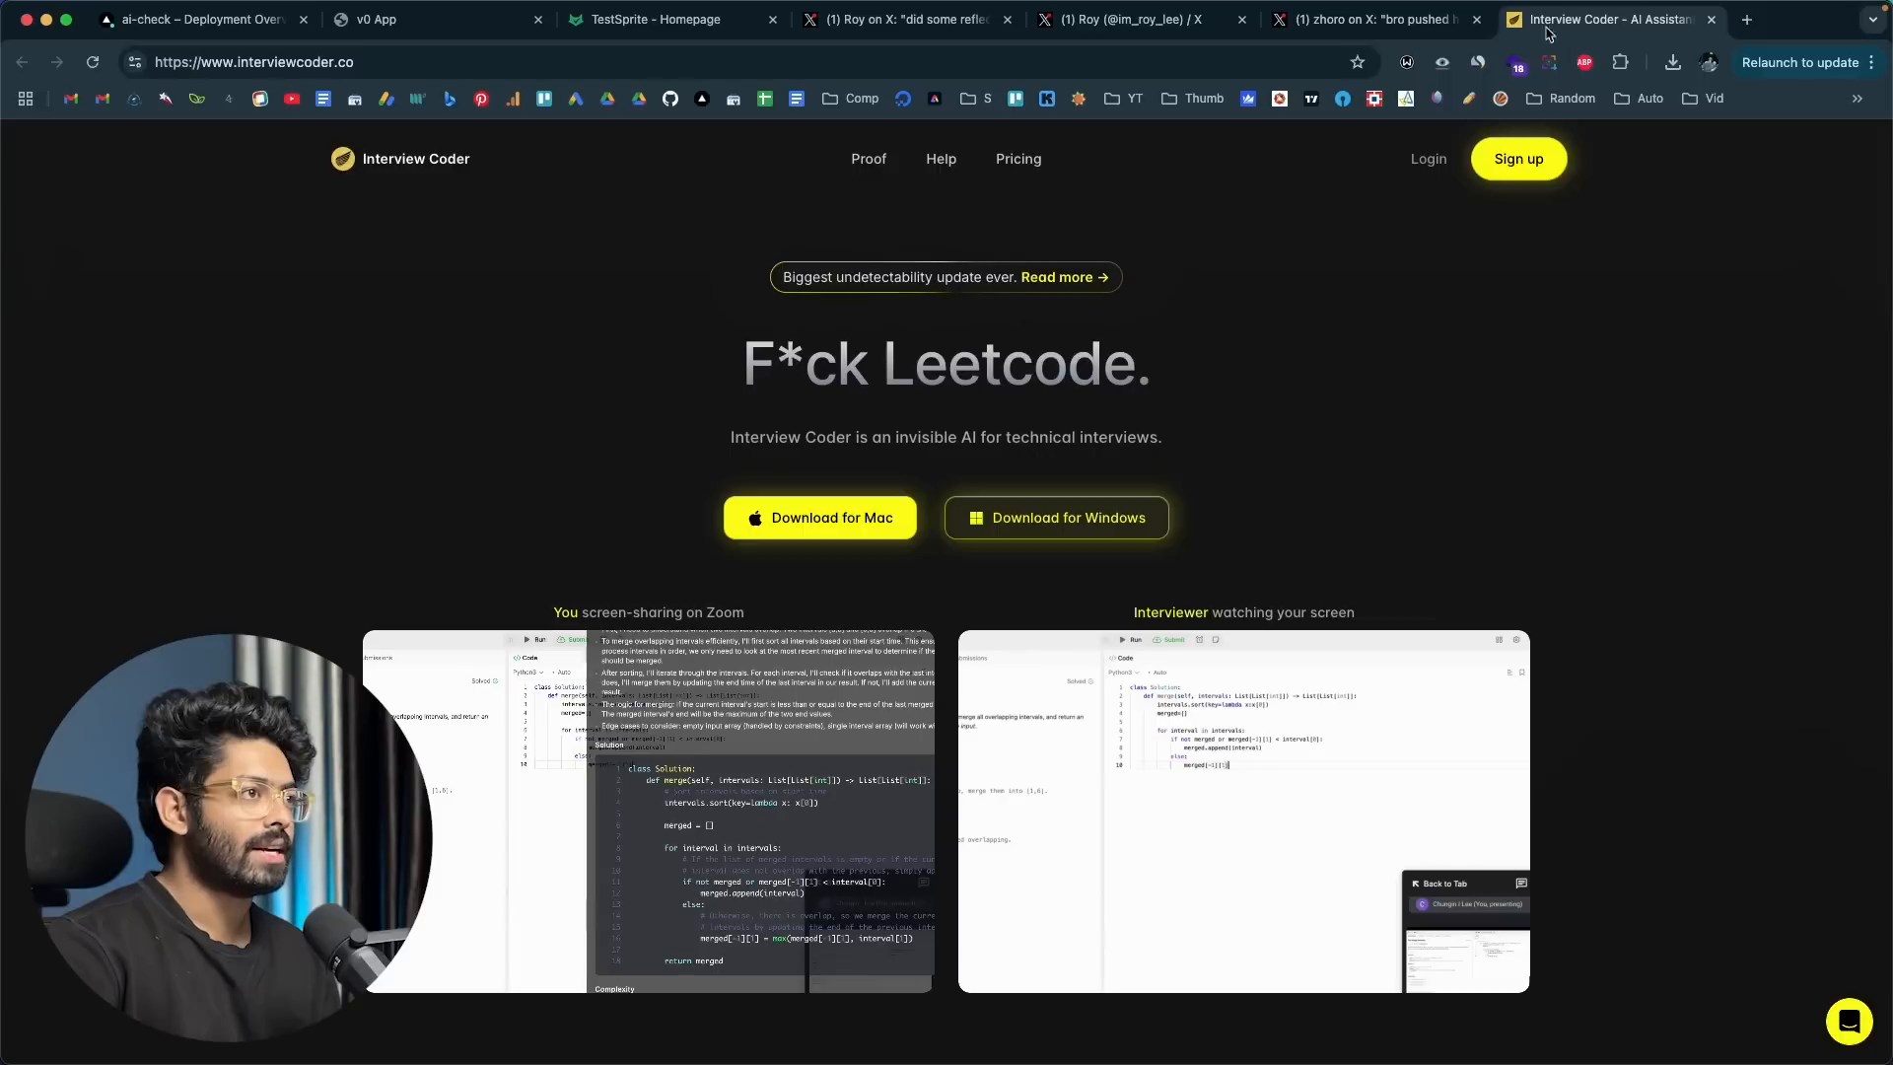
Step: Inspect the .env file screenshot at full size in the X post about leaked API credentials, and close it
{"action": "left_click", "coordinate": [1375, 19]}
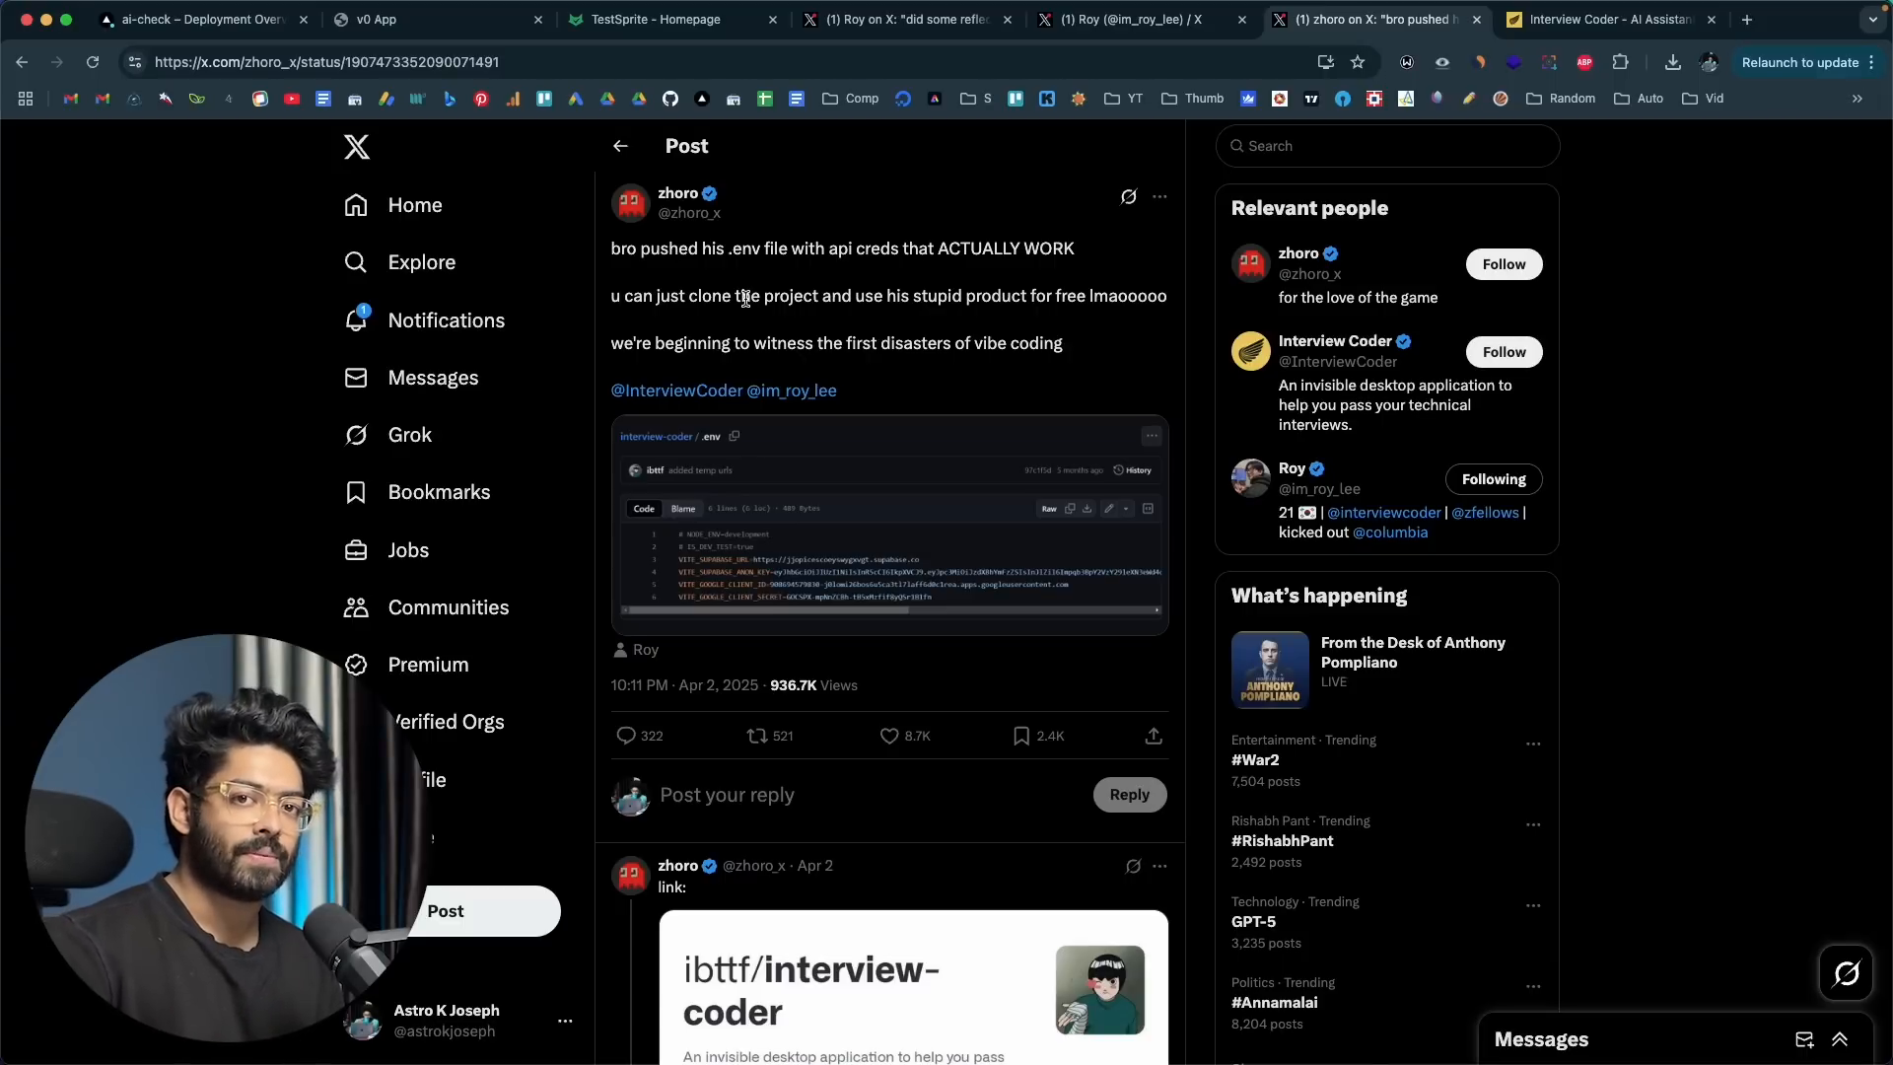
{"action": "left_click", "coordinate": [697, 507]}
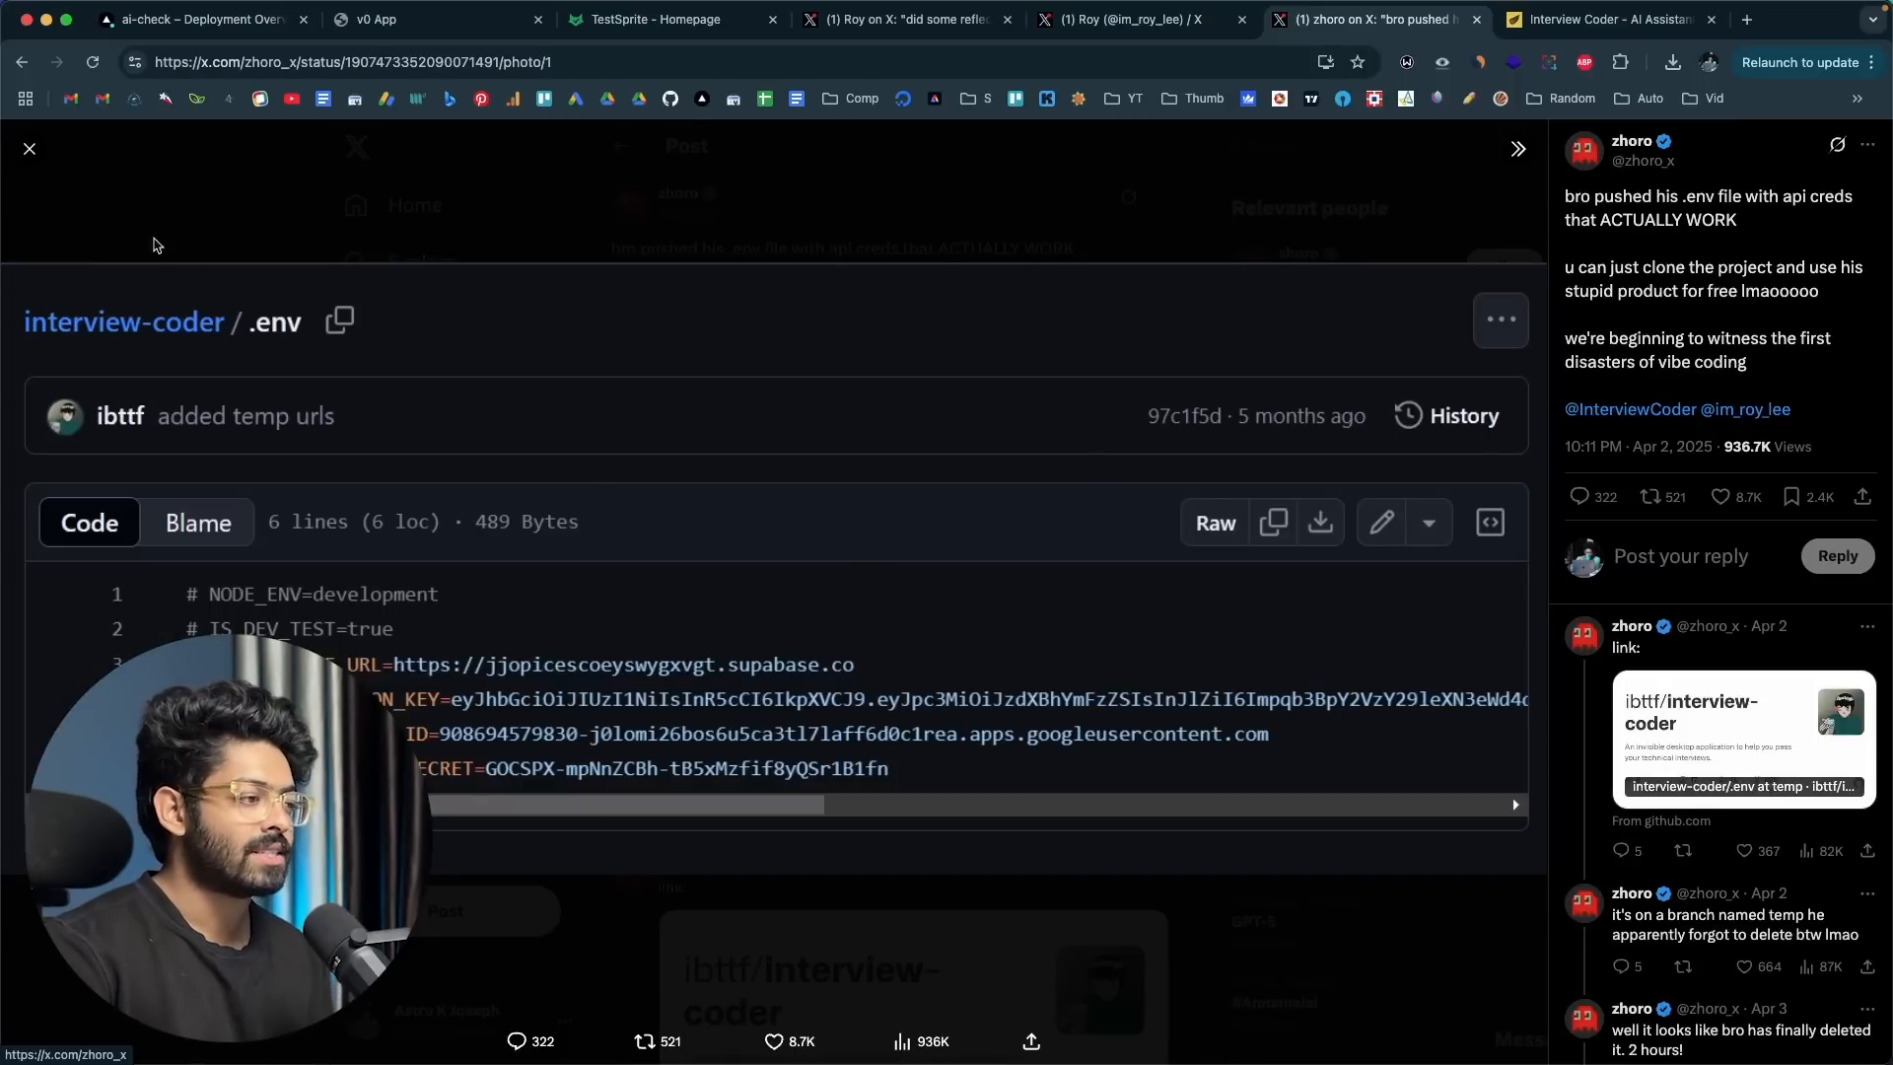
{"action": "left_click", "coordinate": [29, 150]}
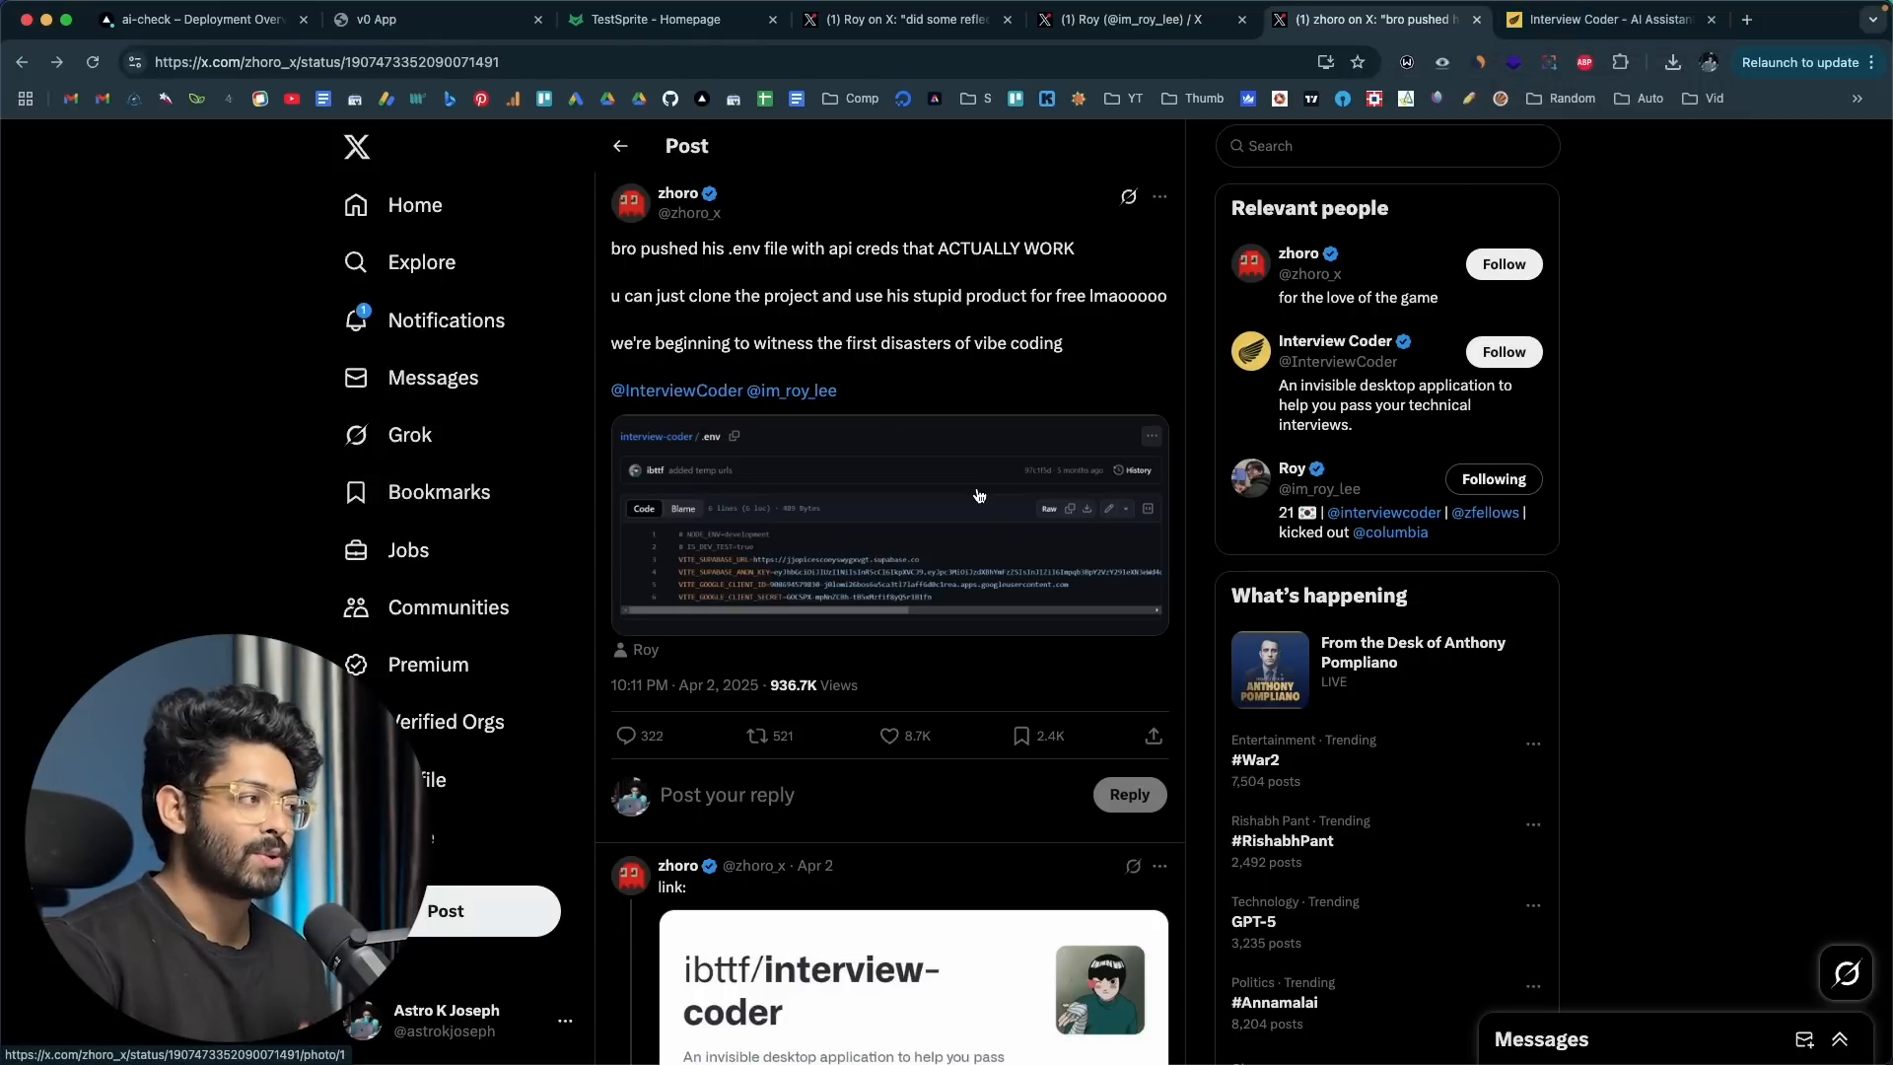
Step: Close the enlarged revenue chart on the founder's profile and return to the post about the leaked .env file
{"action": "left_click", "coordinate": [1174, 39]}
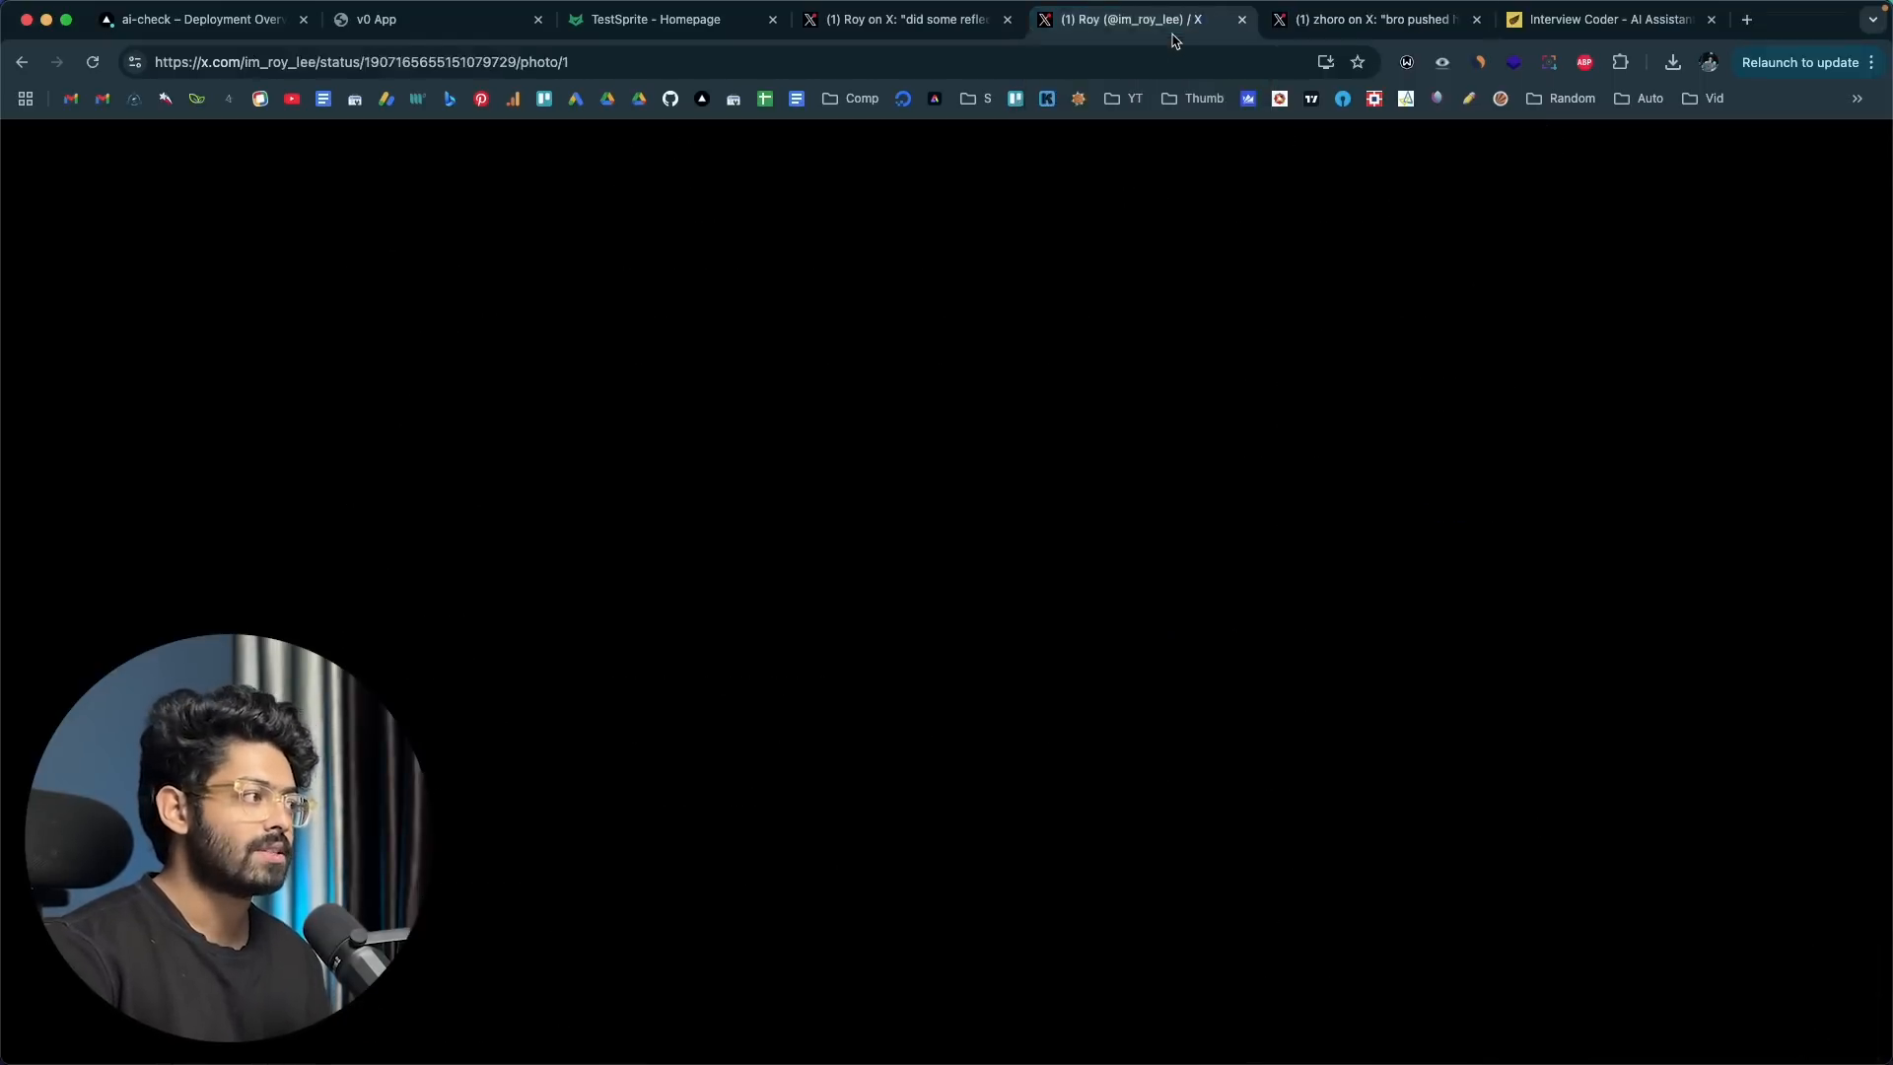
{"action": "left_click", "coordinate": [1418, 223]}
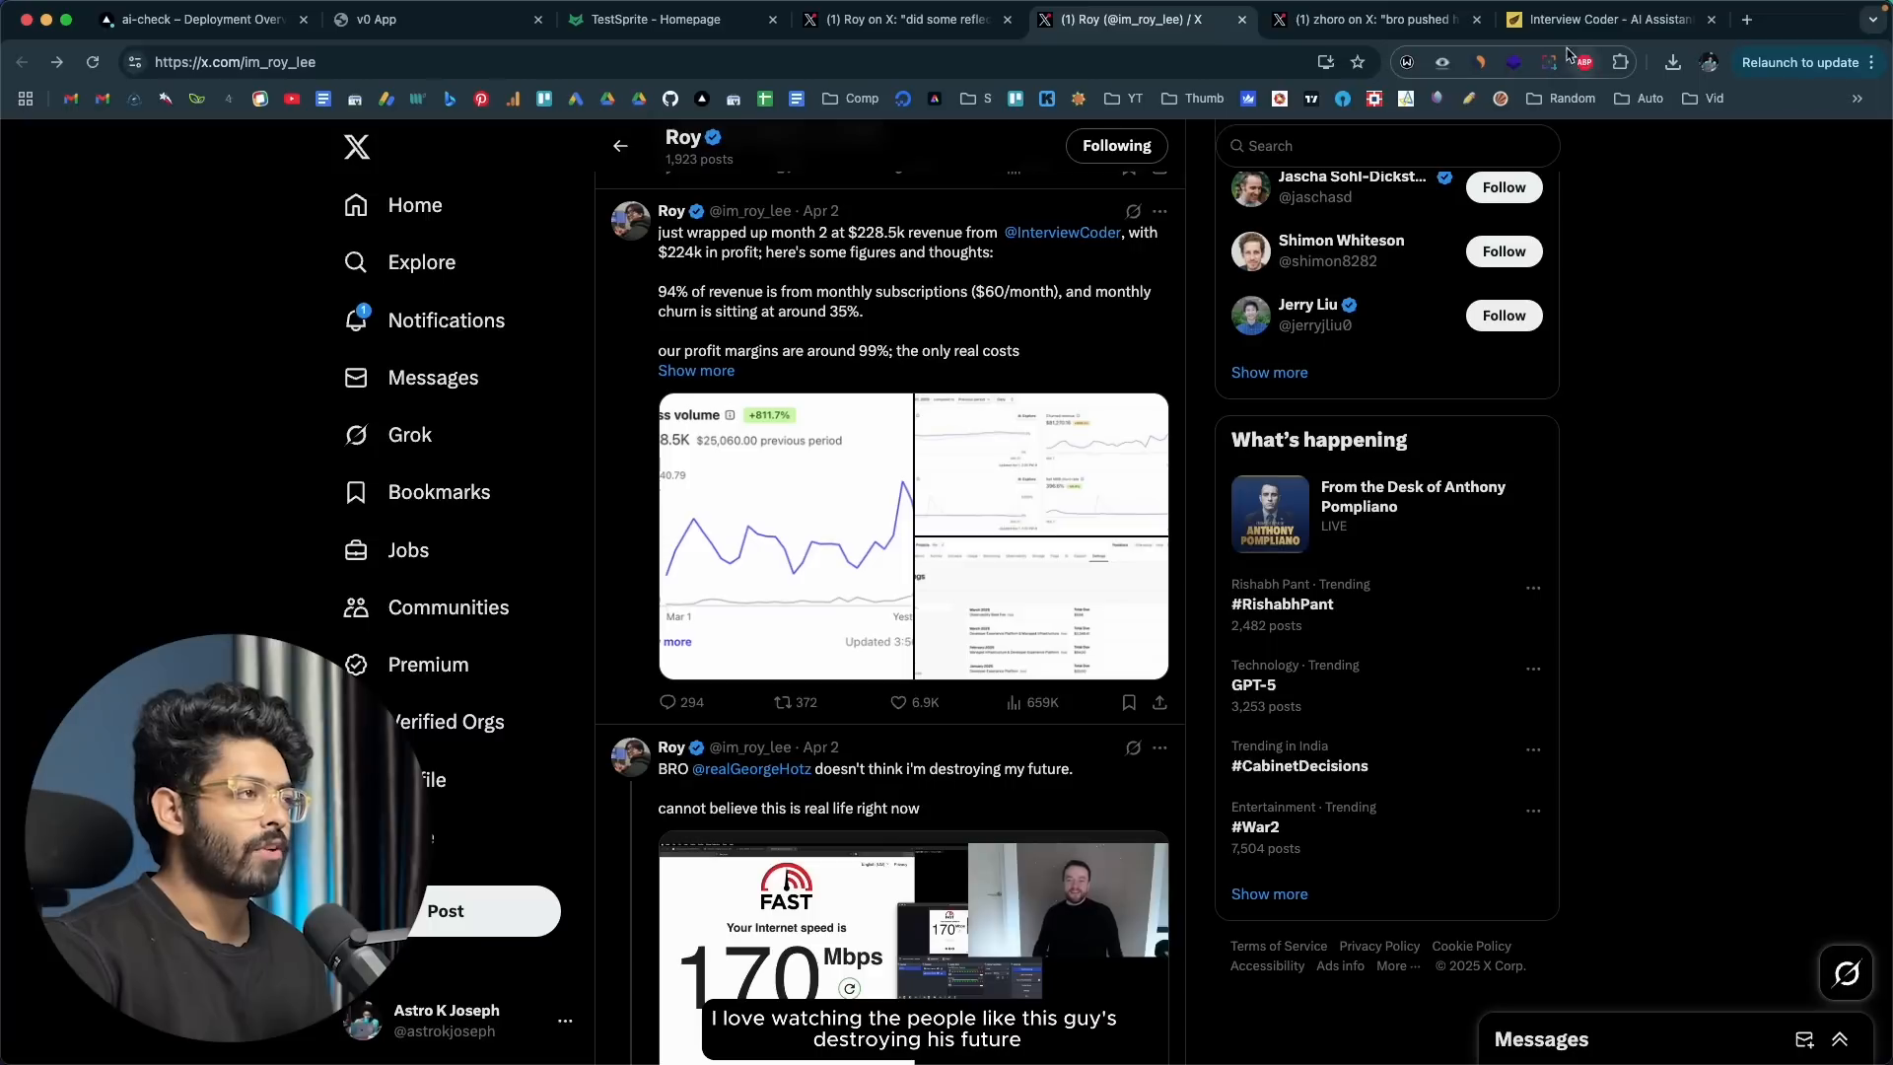
{"action": "left_click", "coordinate": [1373, 19]}
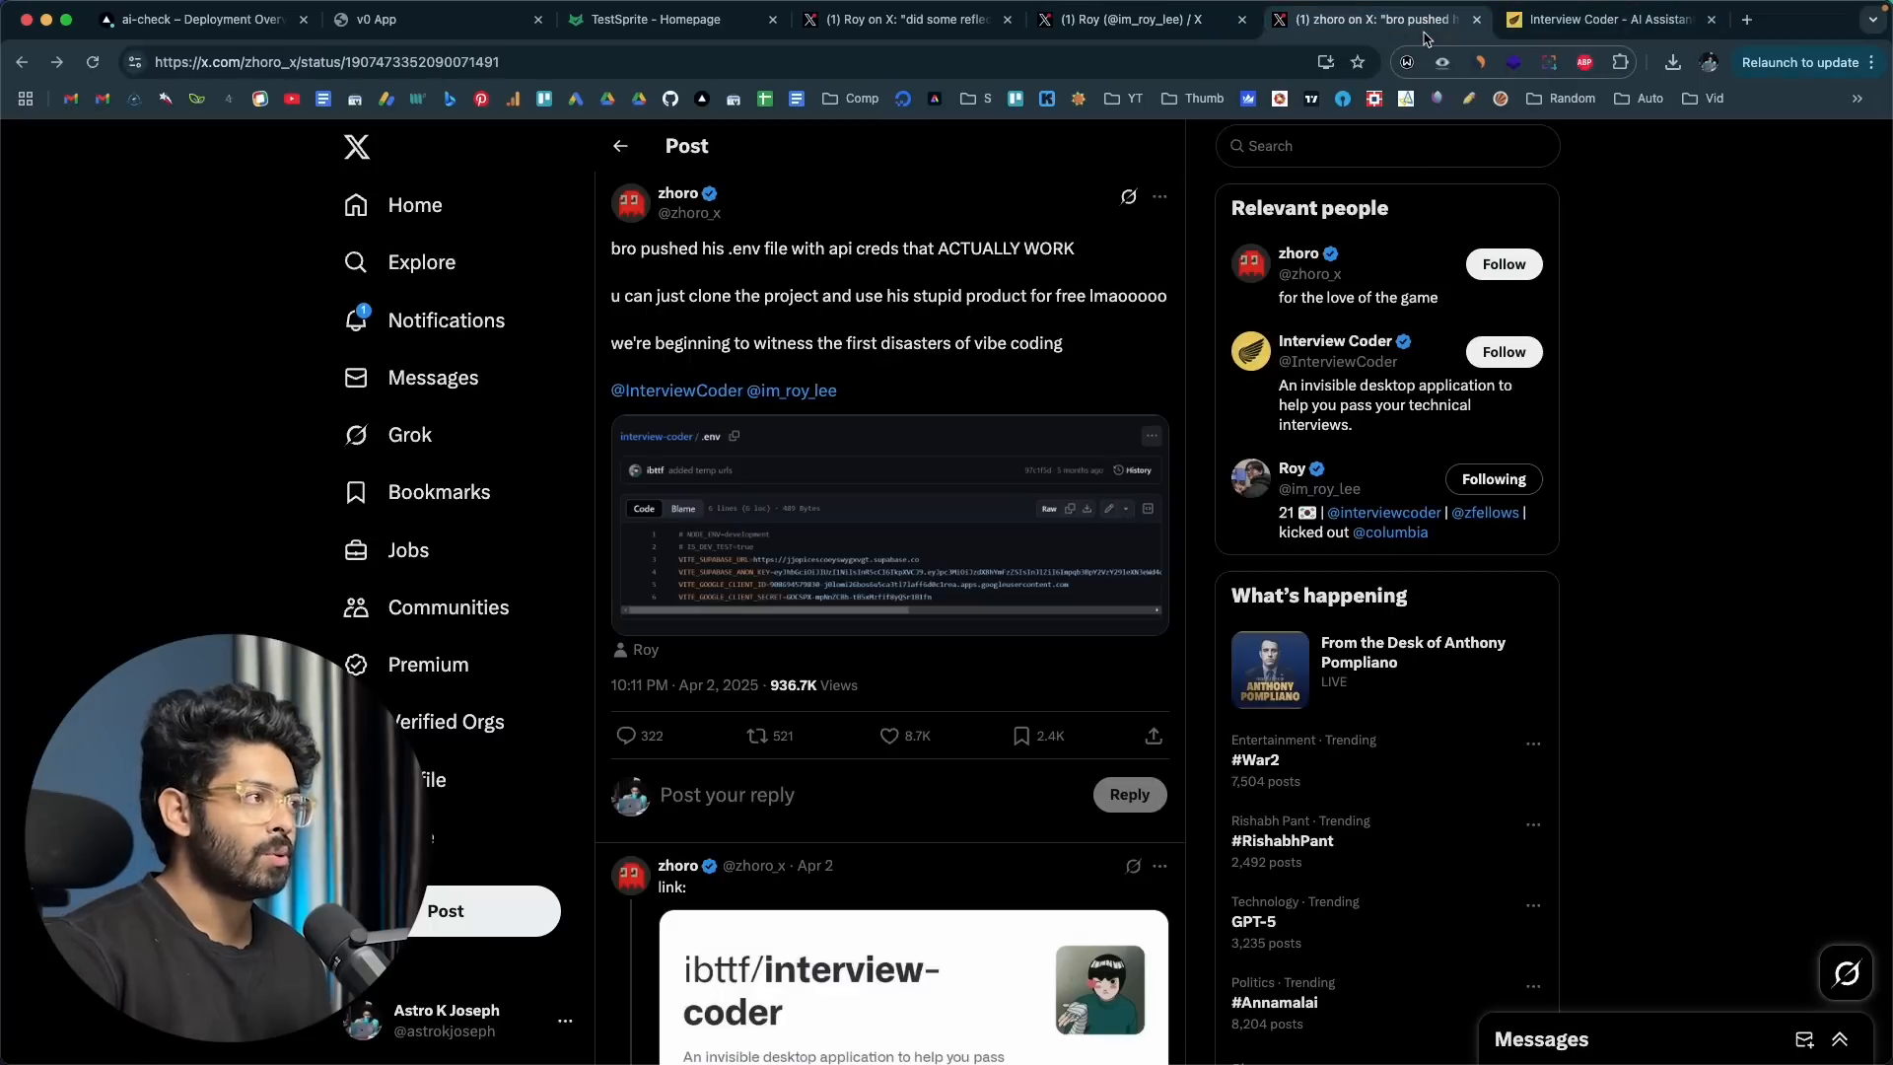
Step: View the TestSprite homepage and highlight its web address
{"action": "left_click", "coordinate": [656, 19]}
{"action": "mouse_move", "coordinate": [665, 266]}
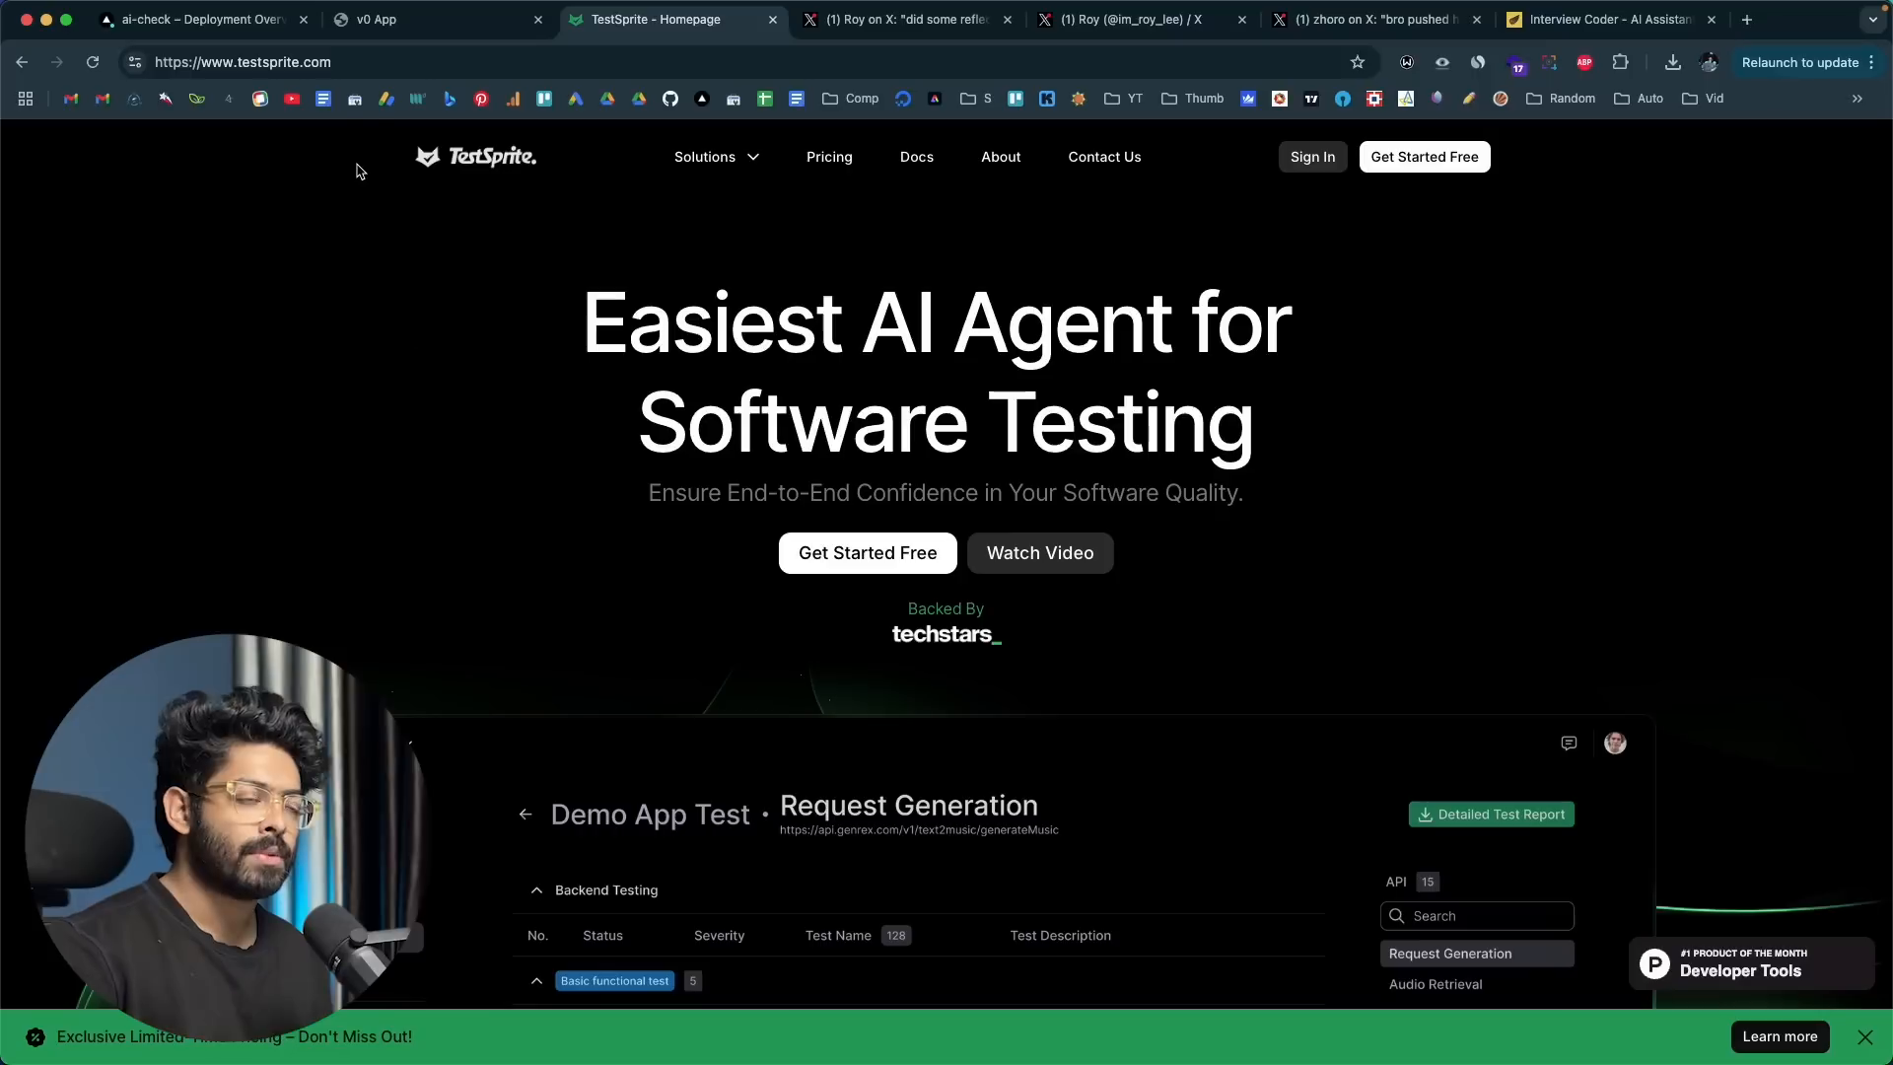
{"action": "left_click_drag", "start_coordinate": [368, 63], "coordinate": [228, 65]}
{"action": "left_click", "coordinate": [211, 343]}
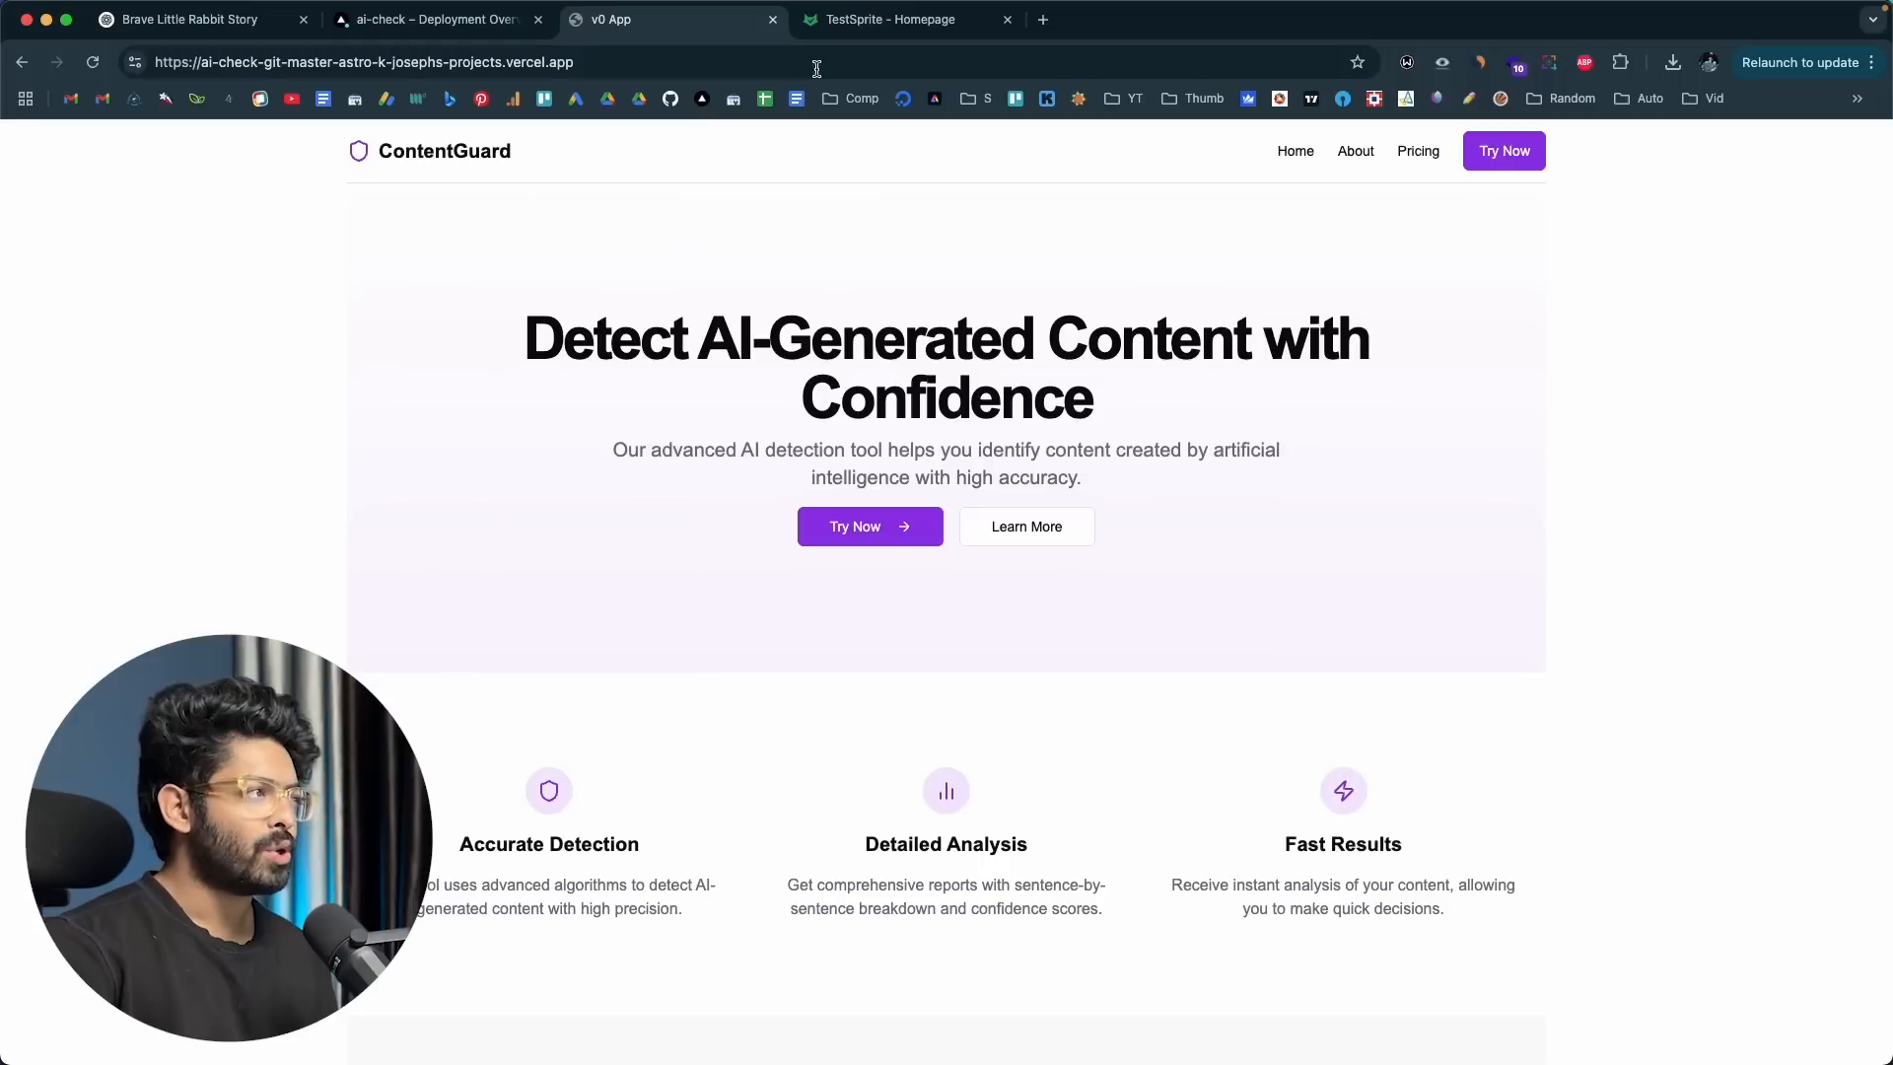
{"action": "left_click", "coordinate": [882, 19]}
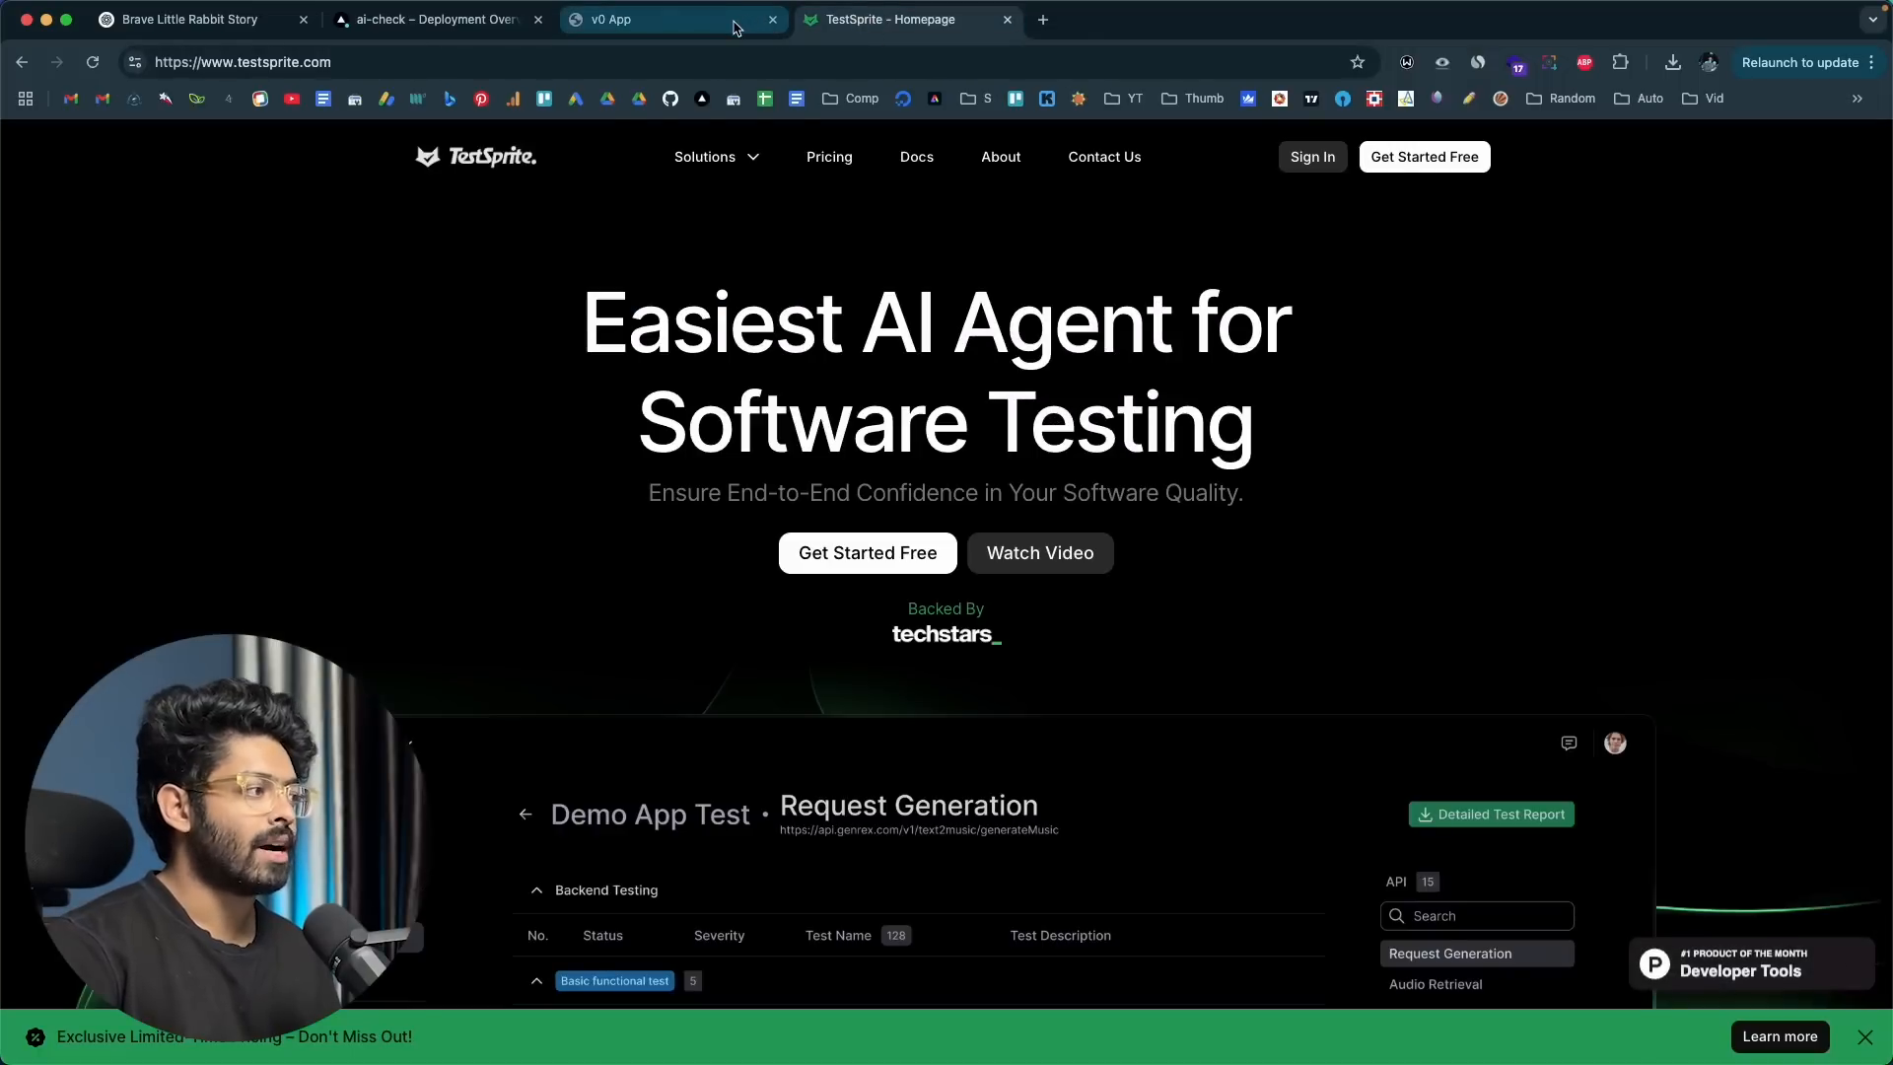
Step: Review the deployed ContentGuard landing page from its main heading down to the contact form and footer
{"action": "left_click", "coordinate": [735, 27]}
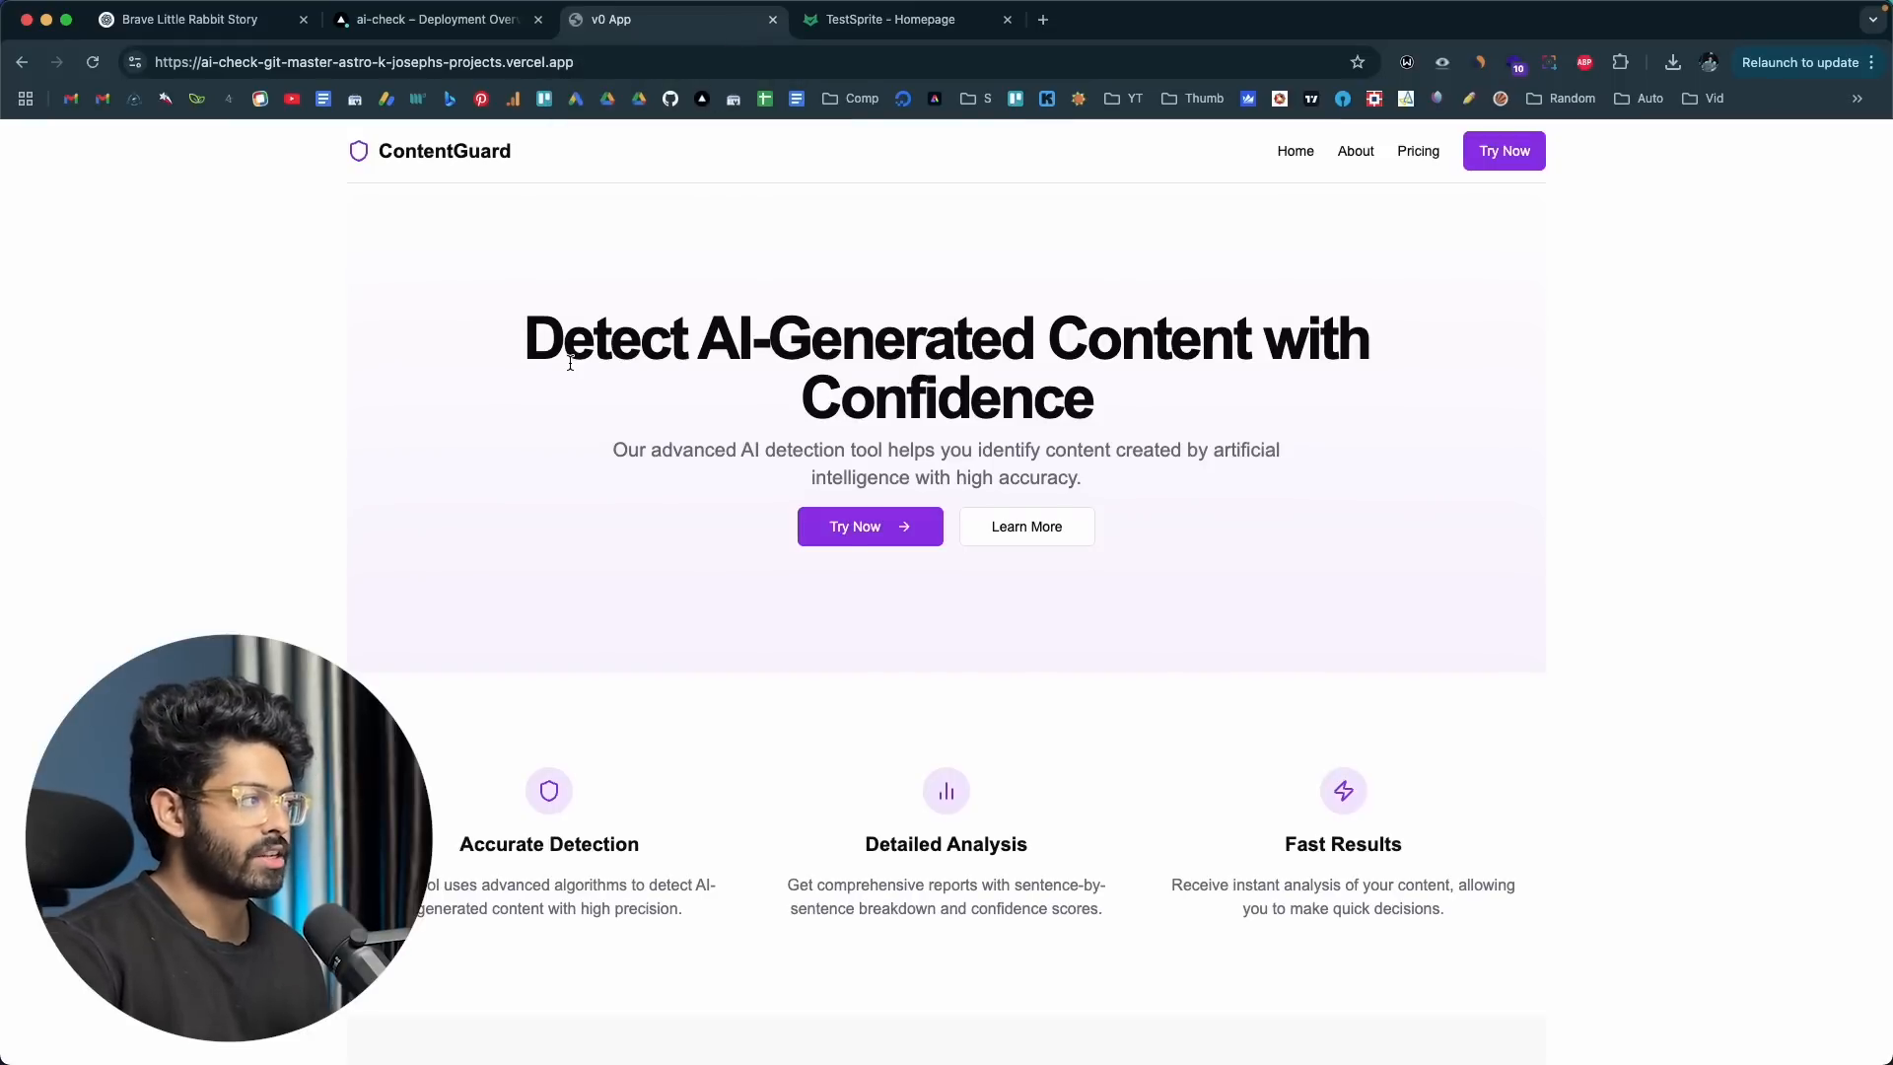
{"action": "scroll", "coordinate": [570, 363], "scroll_direction": "down", "scroll_amount": 3}
{"action": "scroll", "coordinate": [569, 363], "scroll_direction": "up", "scroll_amount": 4}
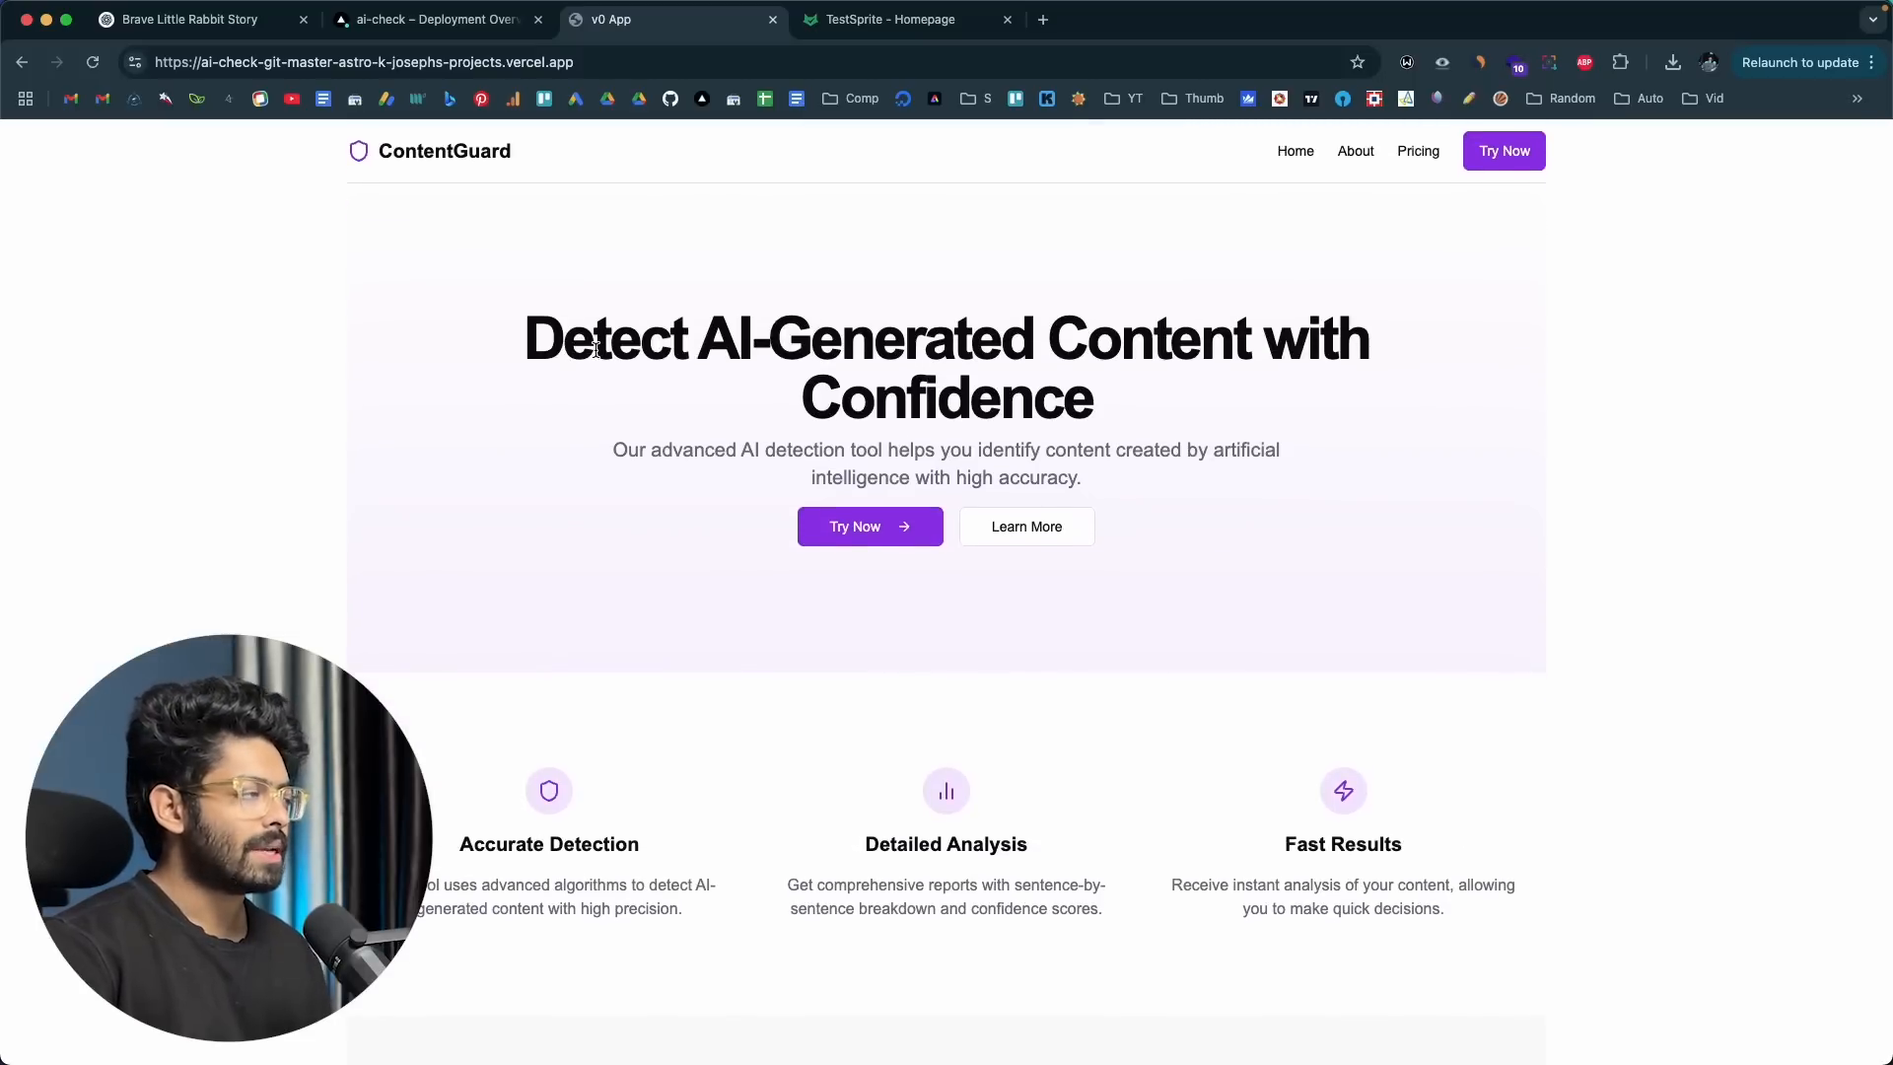
{"action": "scroll", "coordinate": [595, 349], "scroll_direction": "down", "scroll_amount": 1}
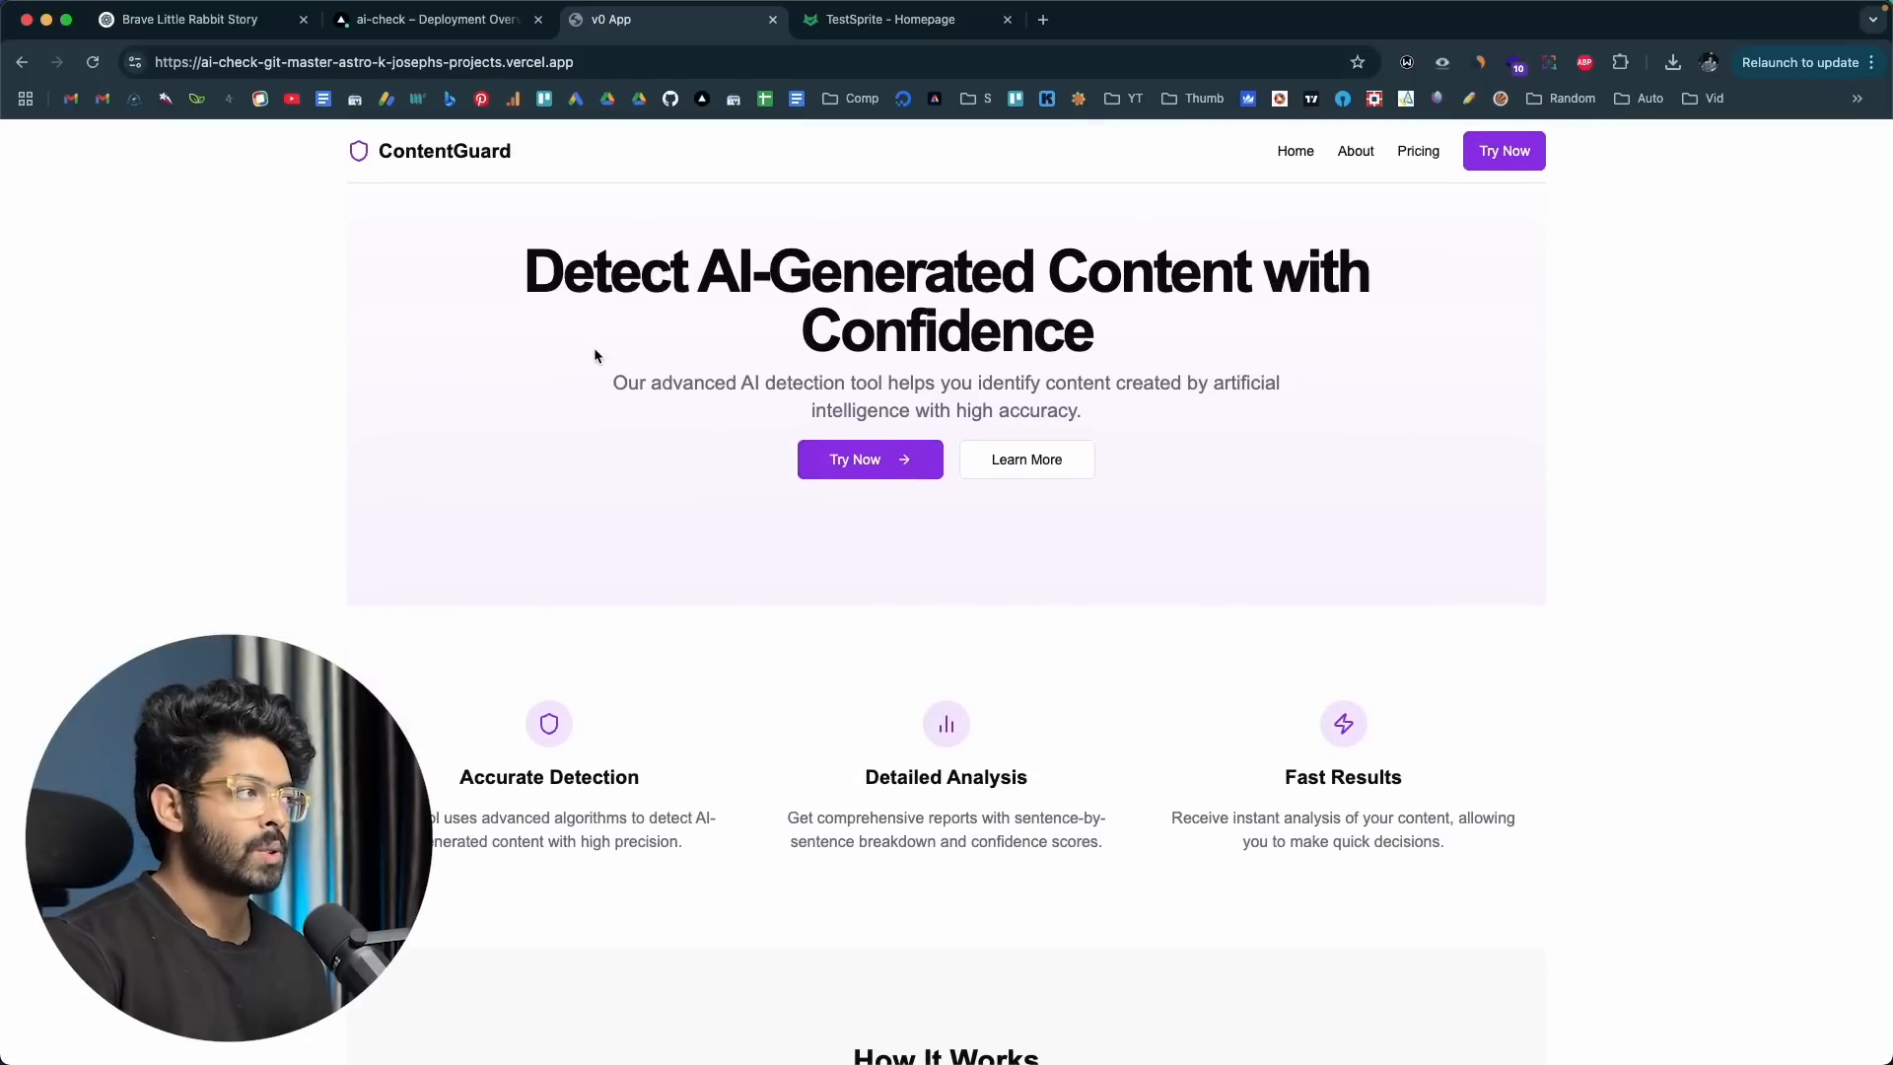
{"action": "scroll", "coordinate": [593, 347], "scroll_direction": "down", "scroll_amount": 10}
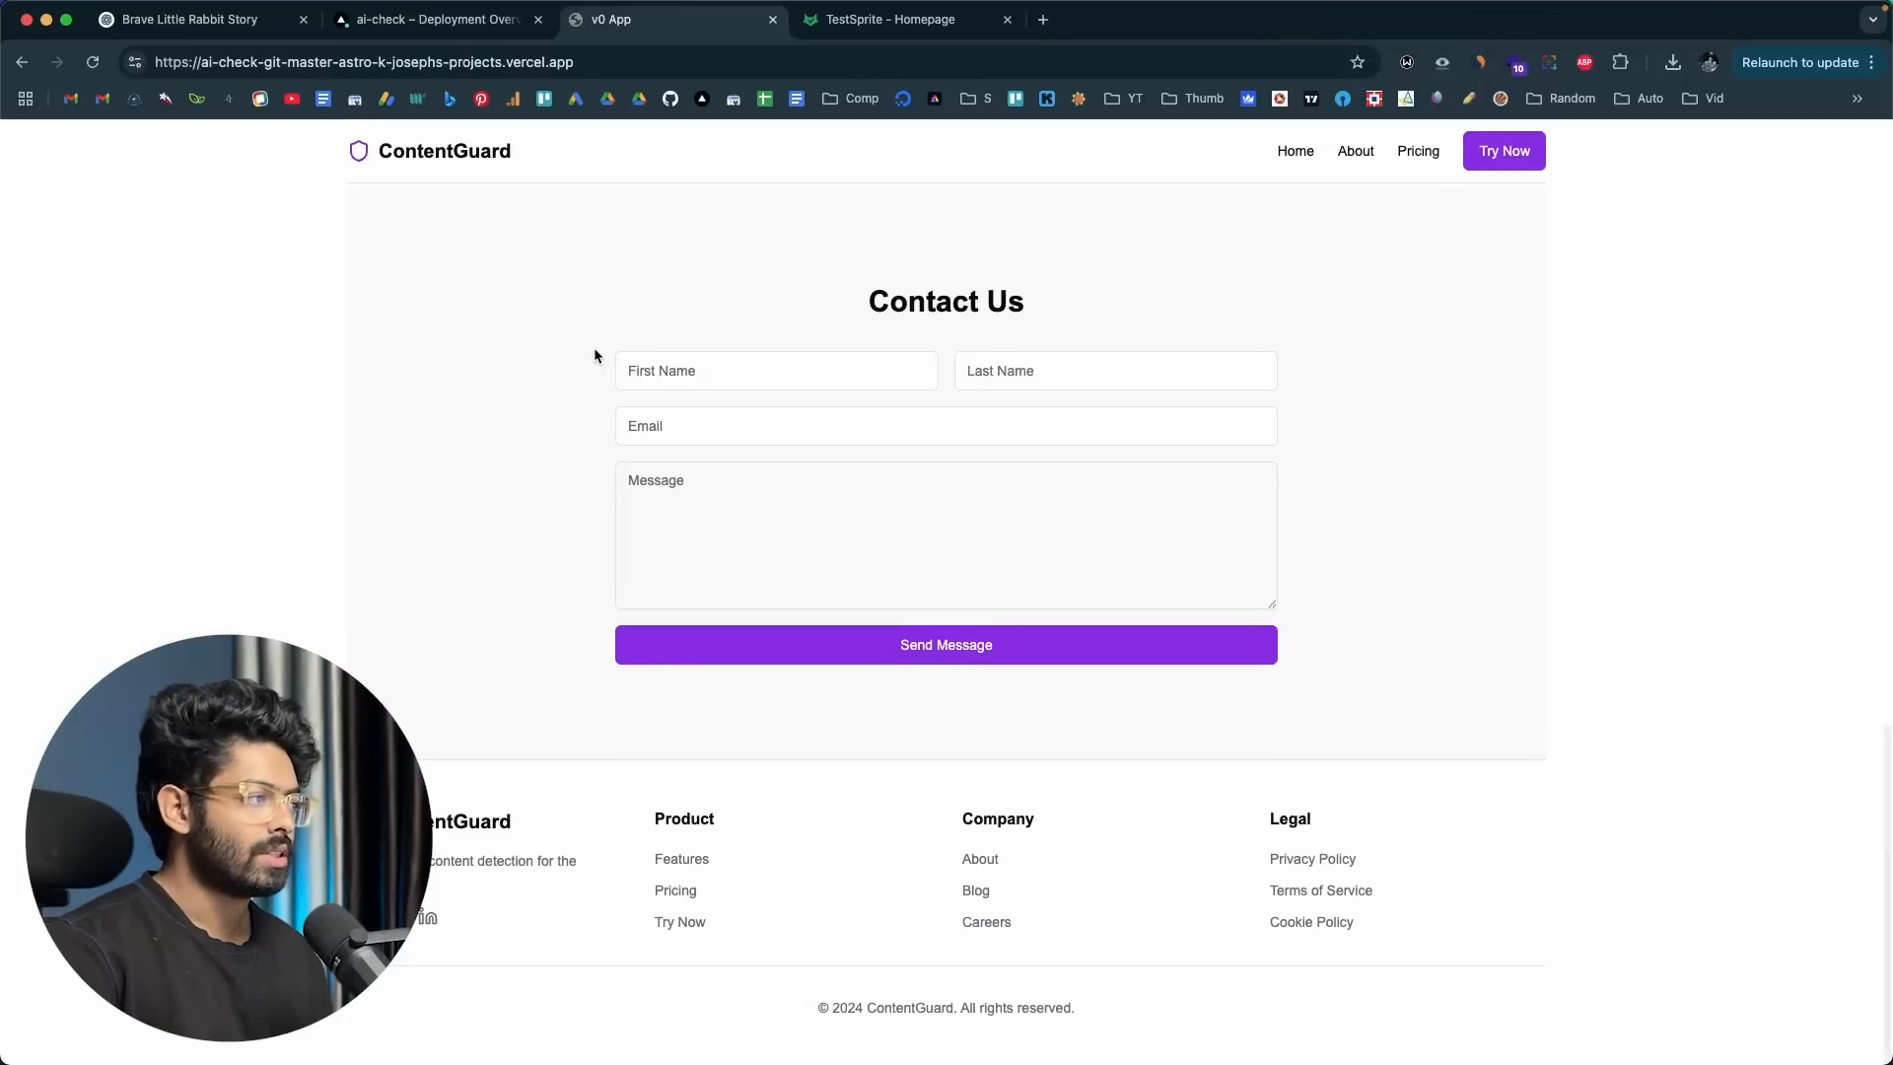
{"action": "scroll", "coordinate": [594, 347], "scroll_direction": "up", "scroll_amount": 10}
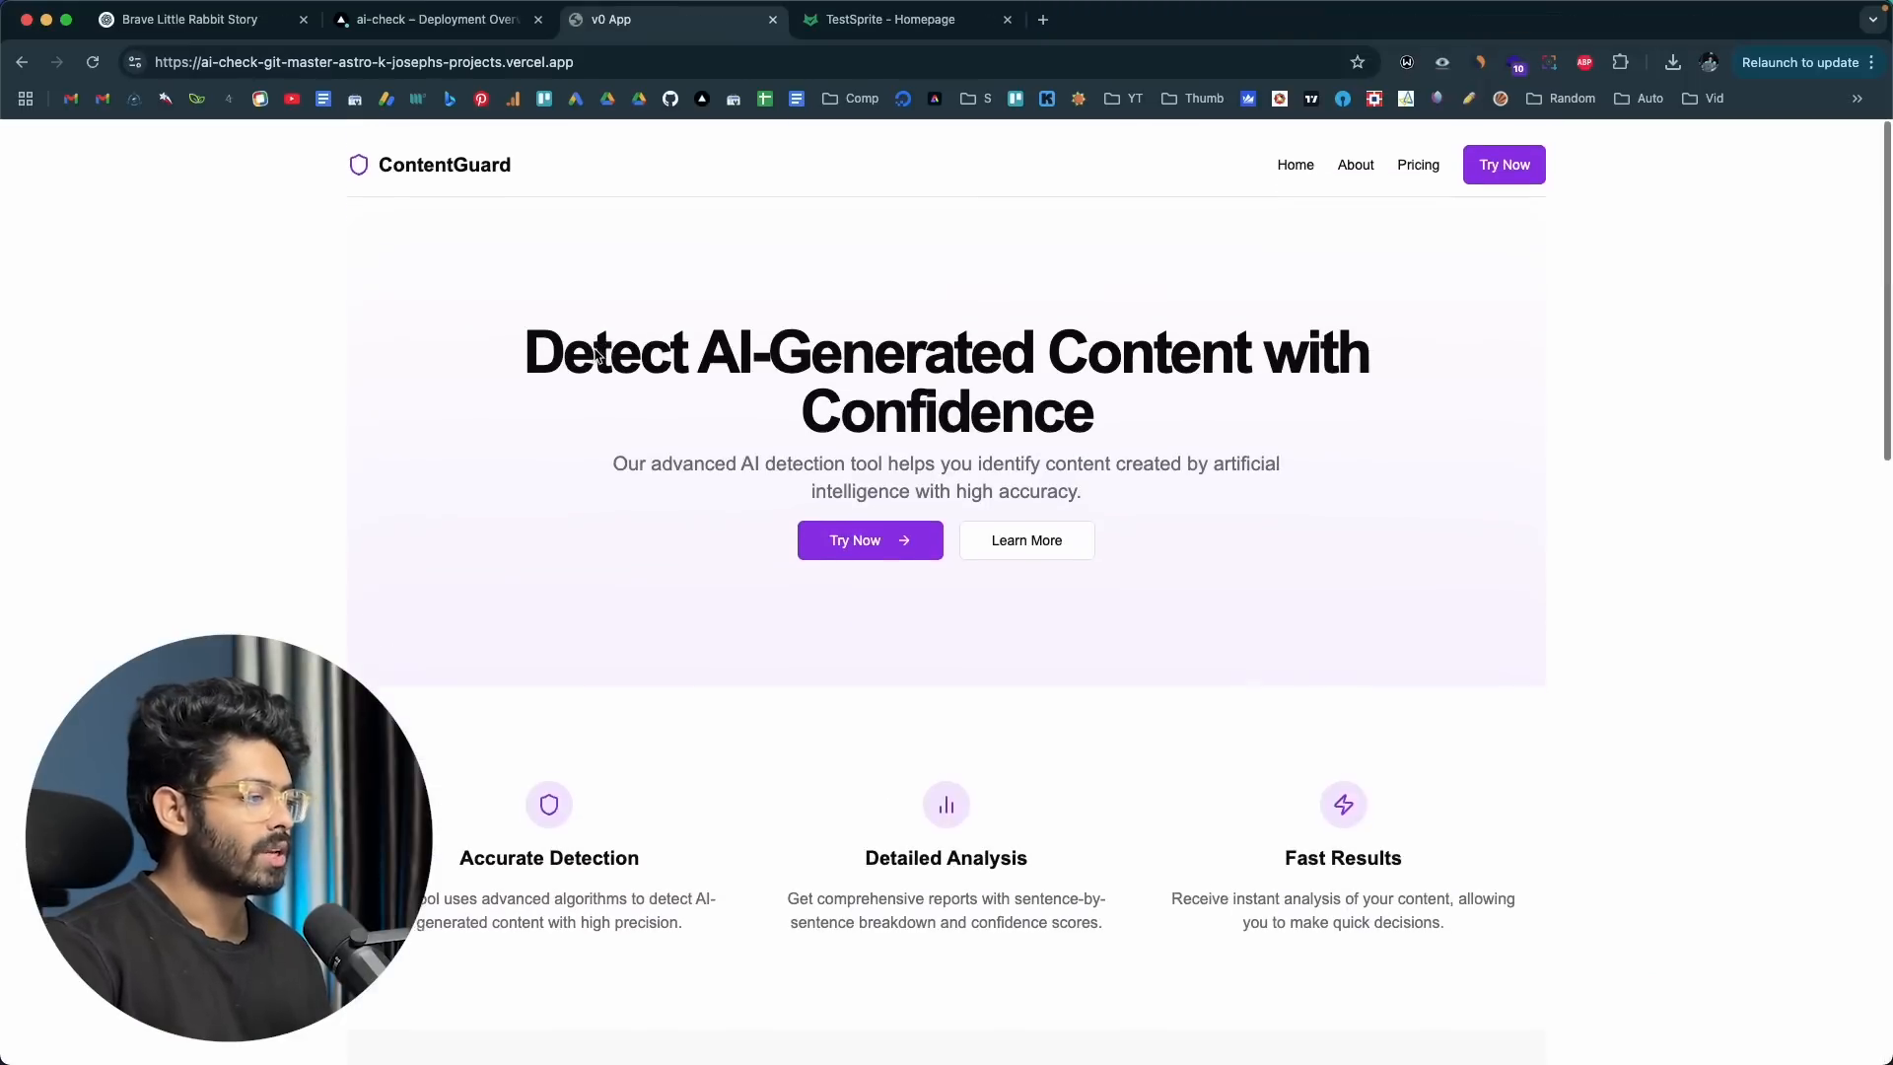
Step: Open ContentGuard's AI Content Detector and copy the highlighted paragraphs of the rabbit story from ChatGPT
{"action": "left_click", "coordinate": [874, 533]}
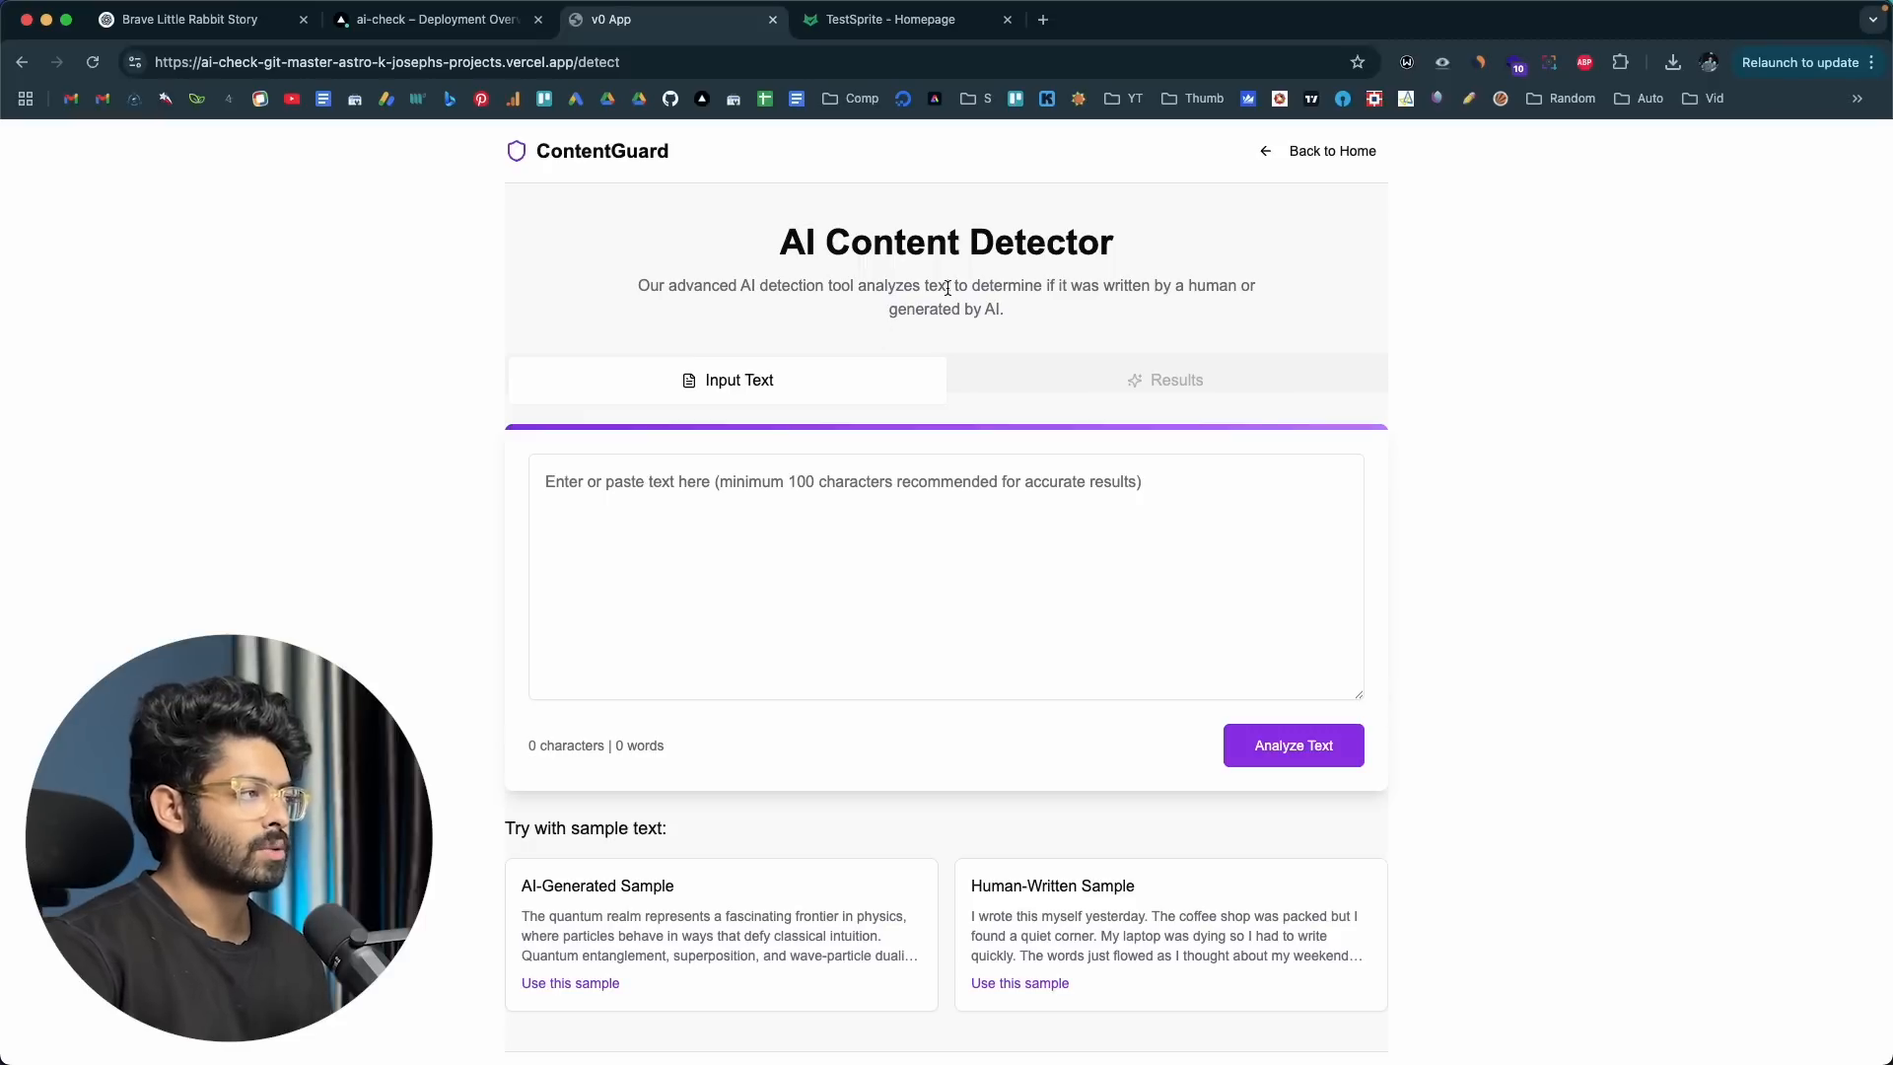
{"action": "left_click", "coordinate": [187, 22]}
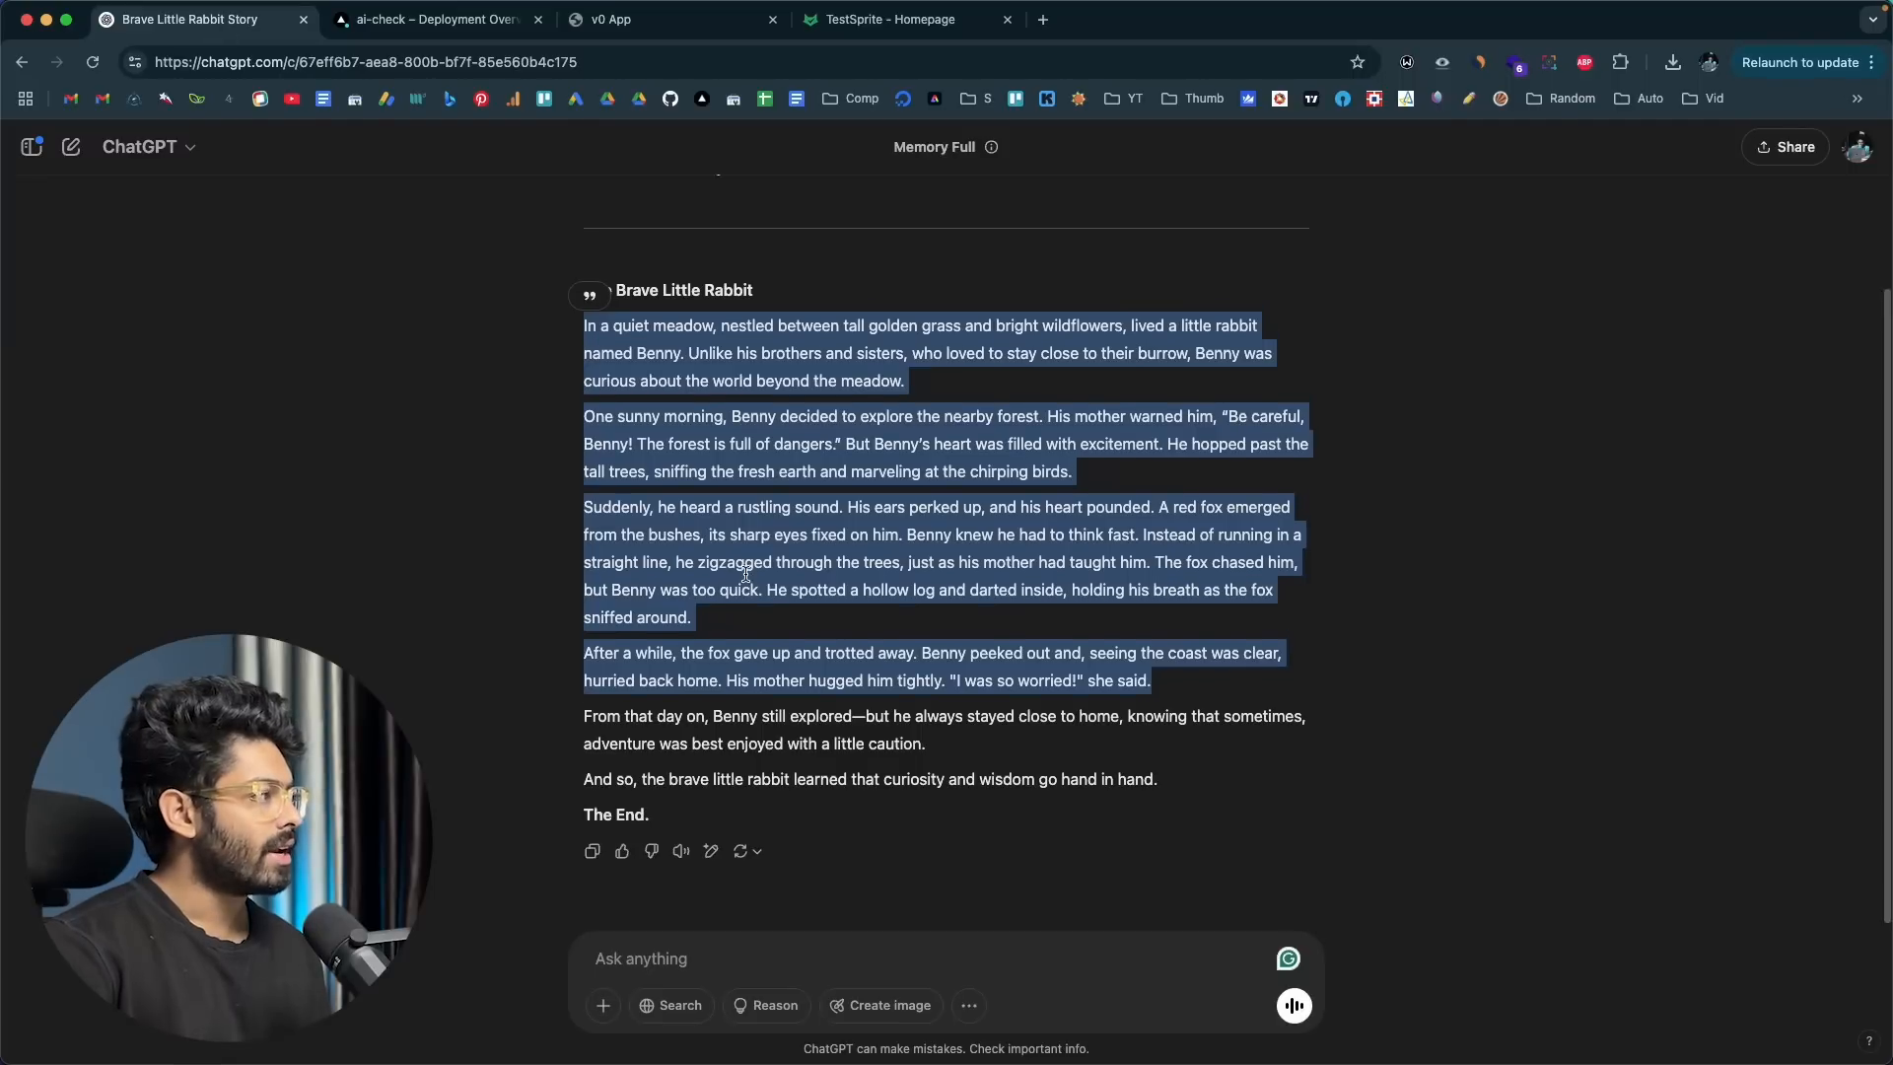
{"action": "scroll", "coordinate": [746, 574], "scroll_direction": "up", "scroll_amount": 3}
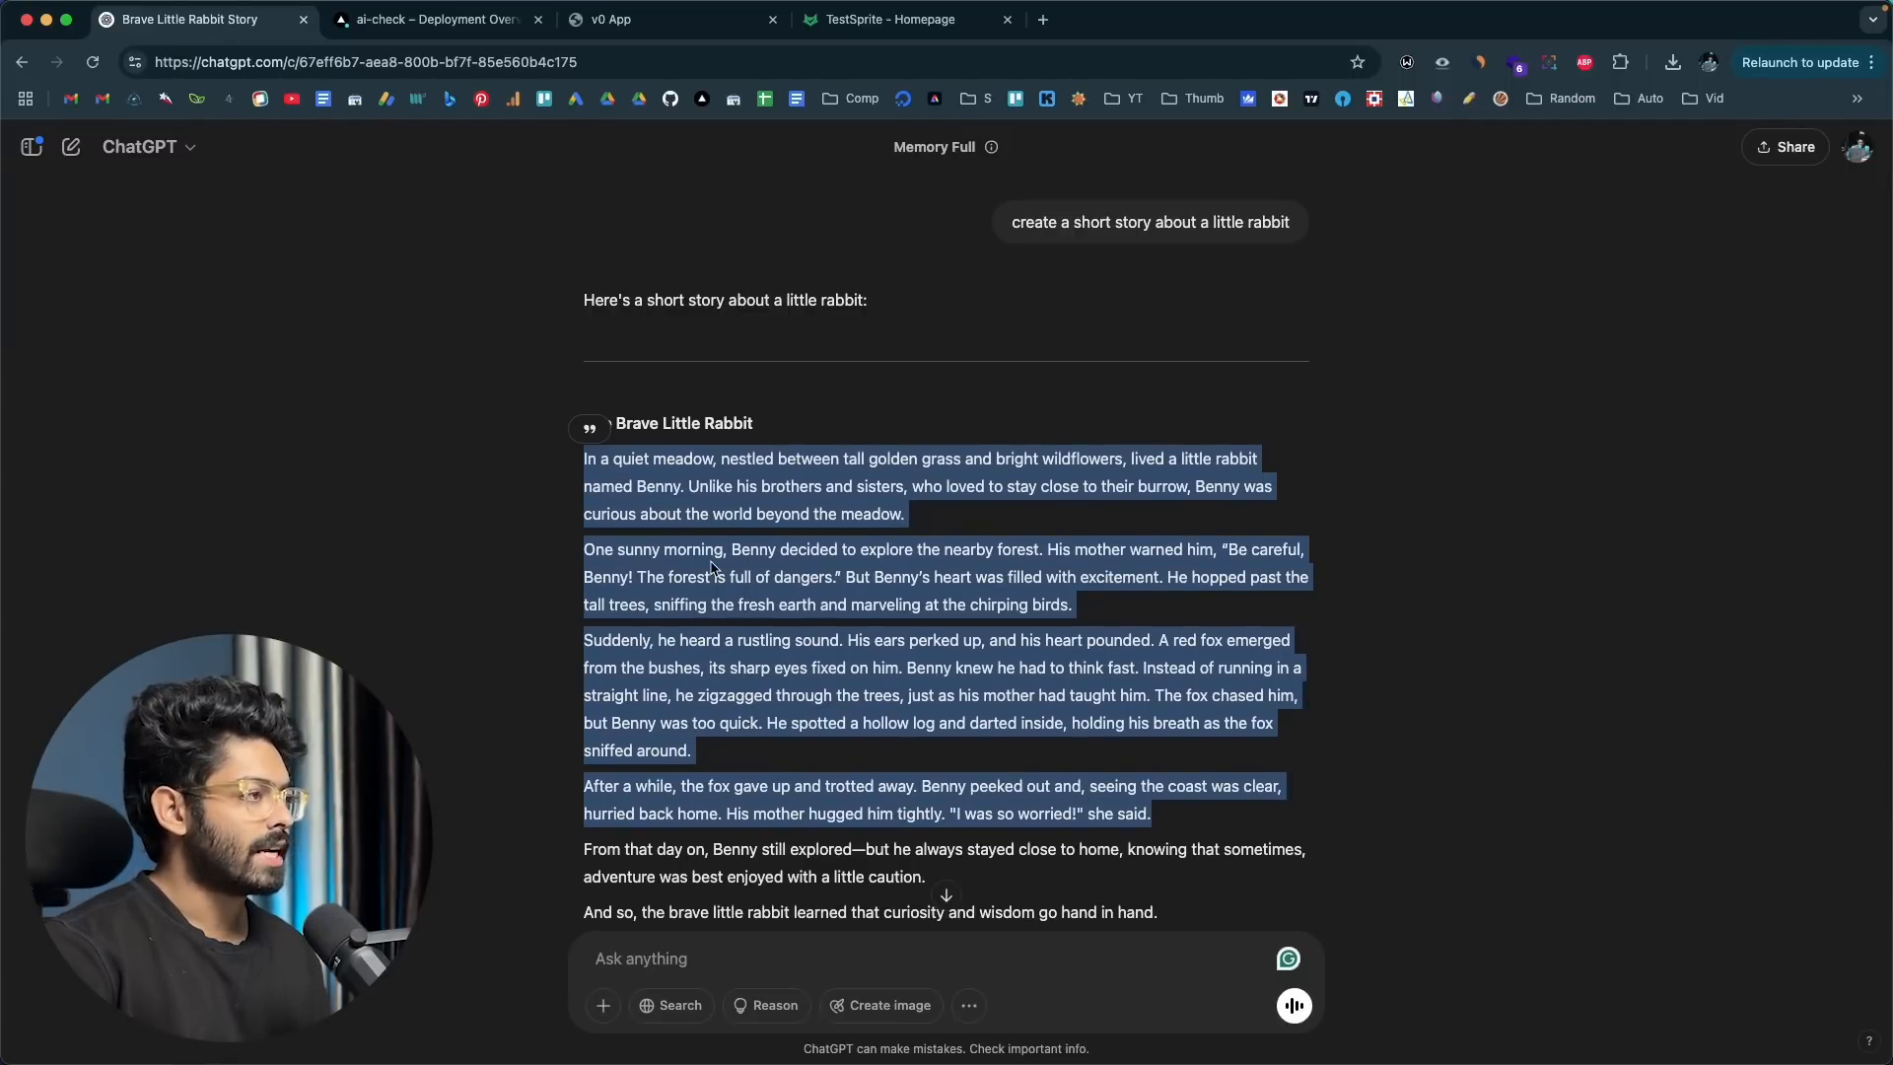
{"action": "right_click", "coordinate": [711, 567]}
{"action": "left_click", "coordinate": [730, 600]}
Step: Paste the rabbit story into the AI Content Detector, analyze it and highlight the result's heading
{"action": "left_click", "coordinate": [671, 20]}
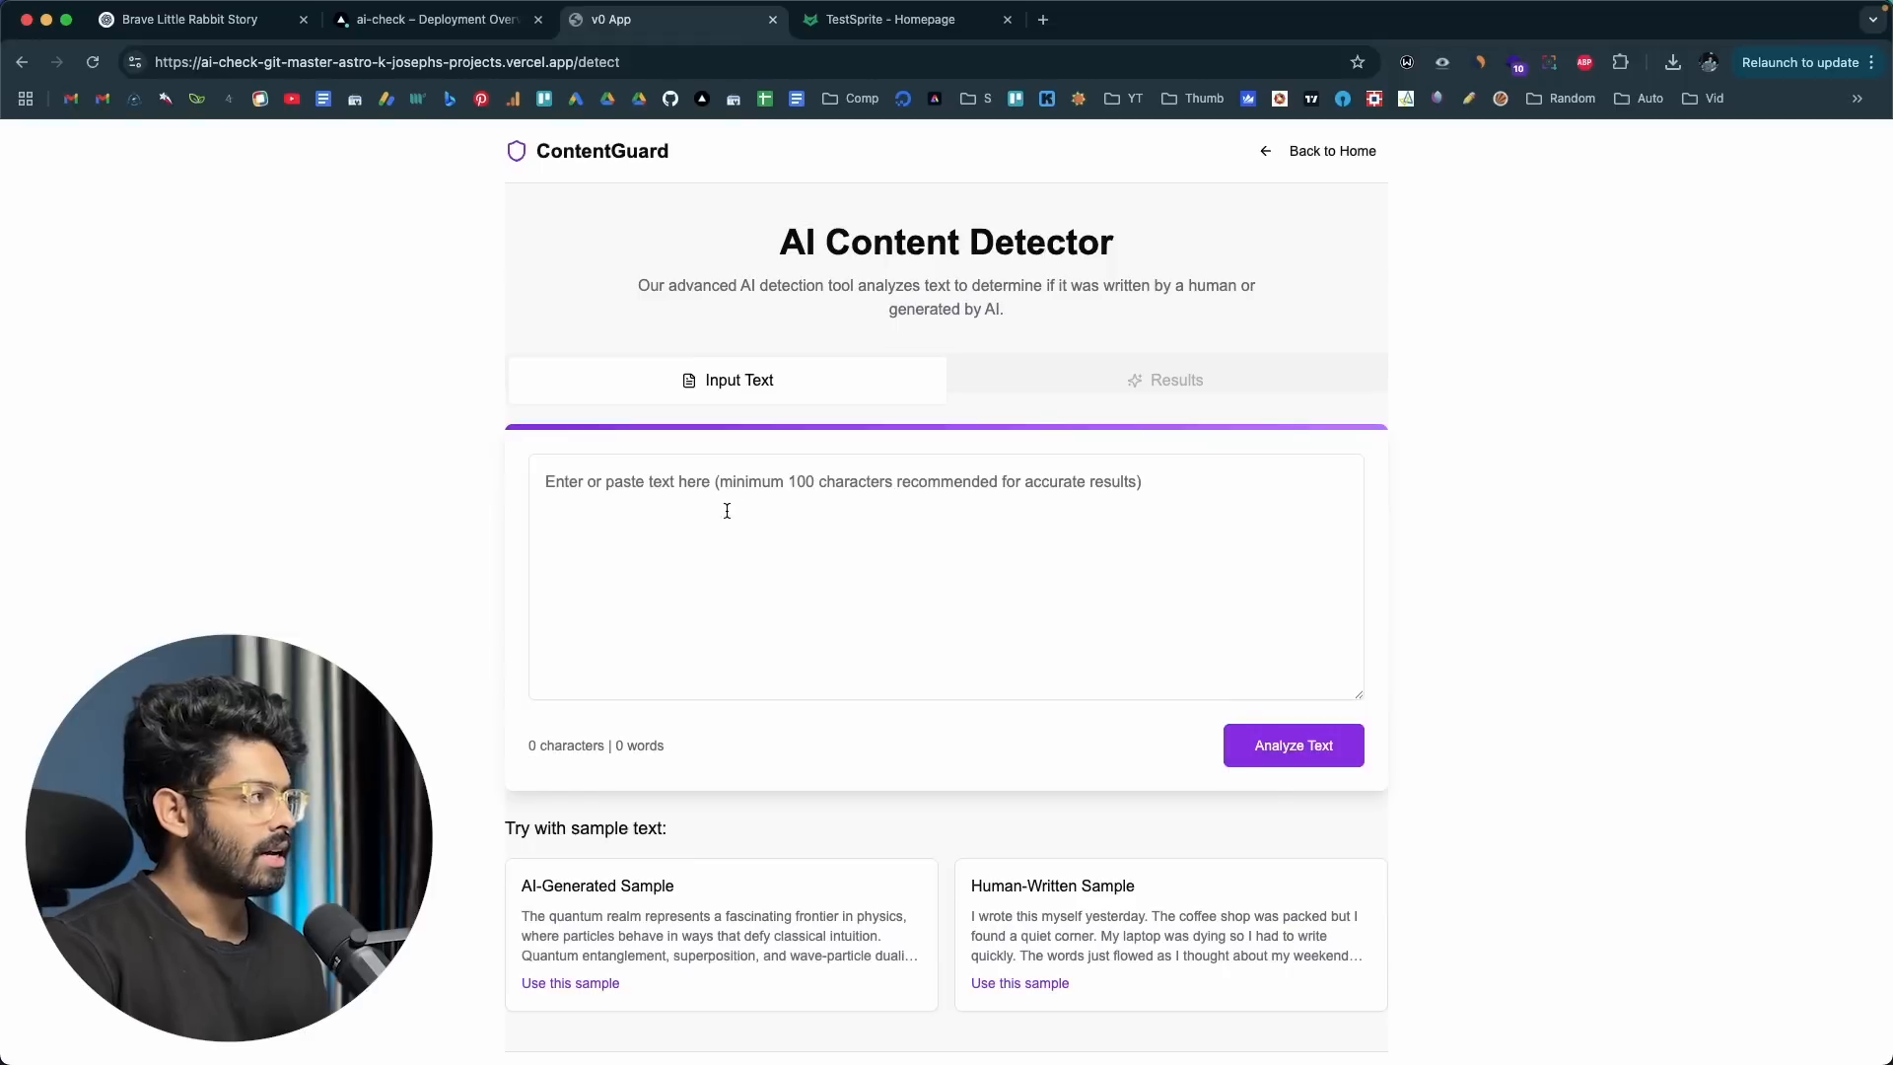
{"action": "left_click", "coordinate": [710, 531]}
{"action": "key", "text": "super+v"}
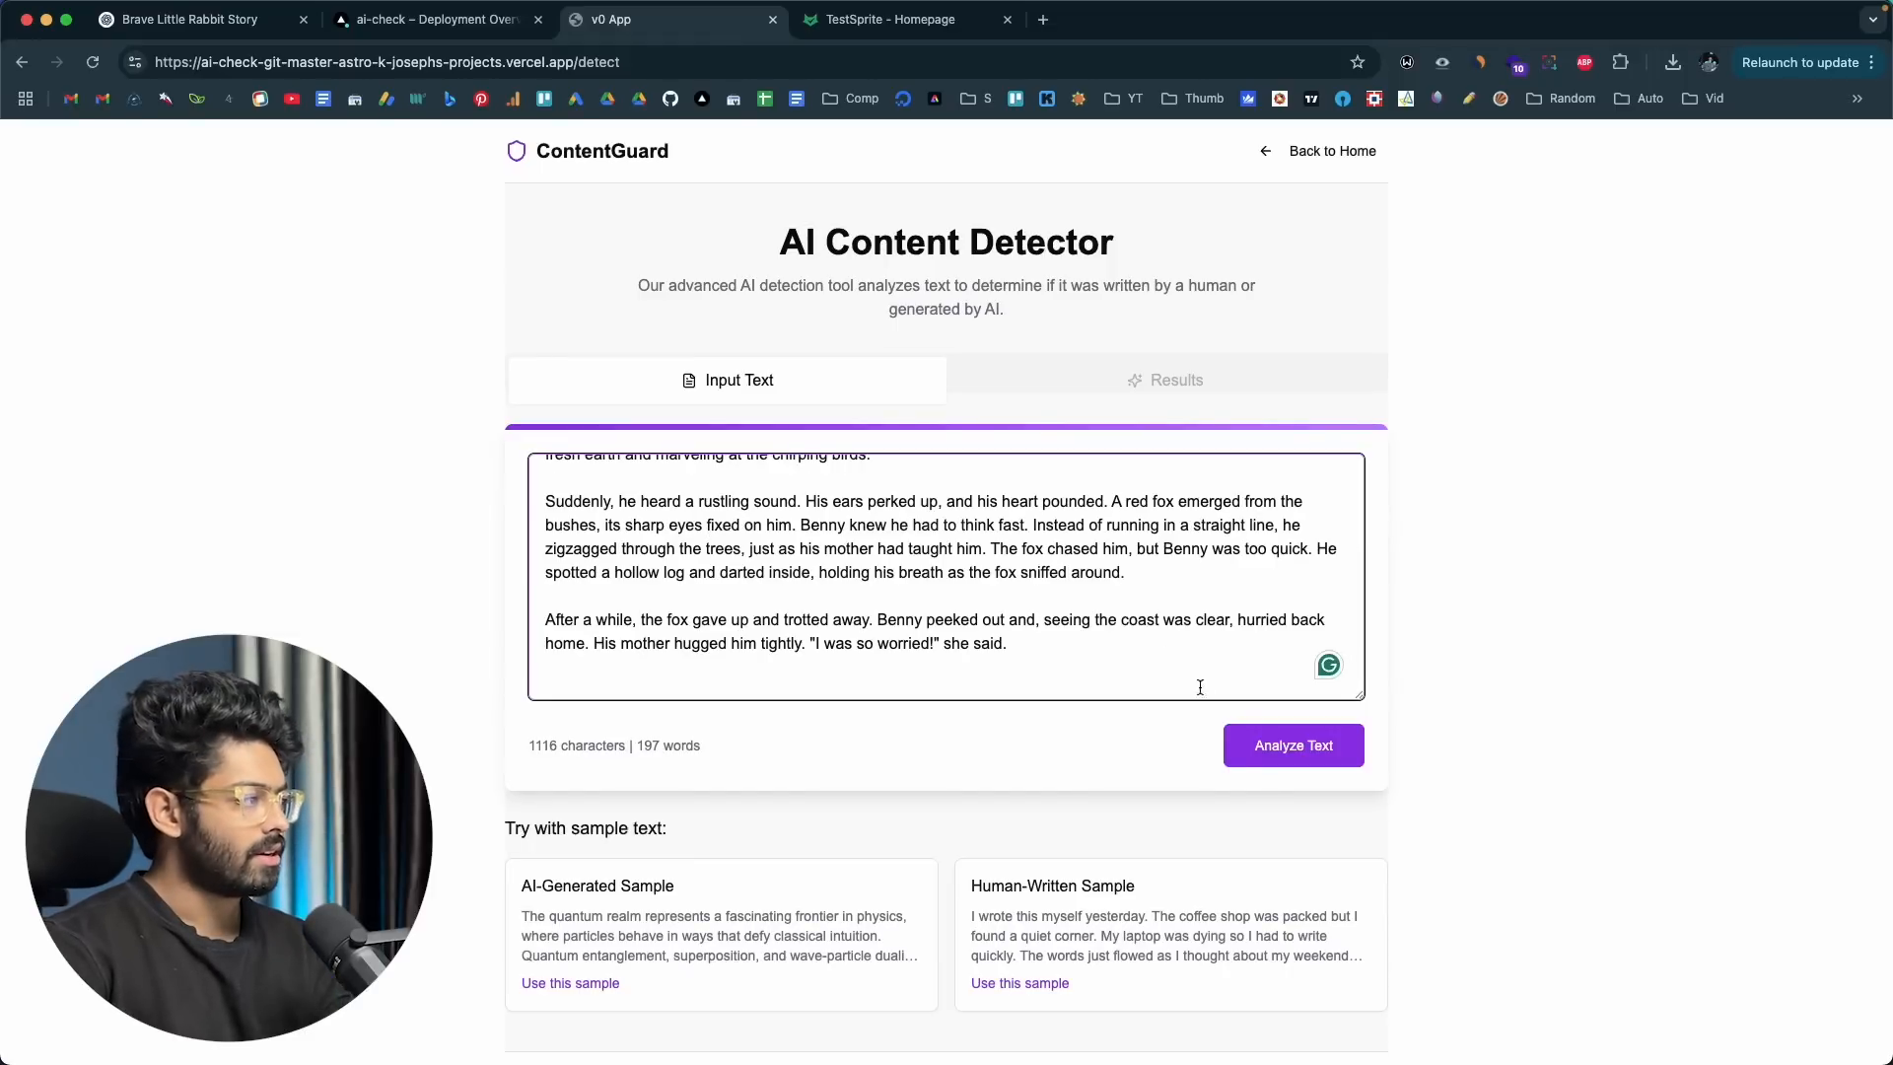
{"action": "left_click", "coordinate": [1232, 751]}
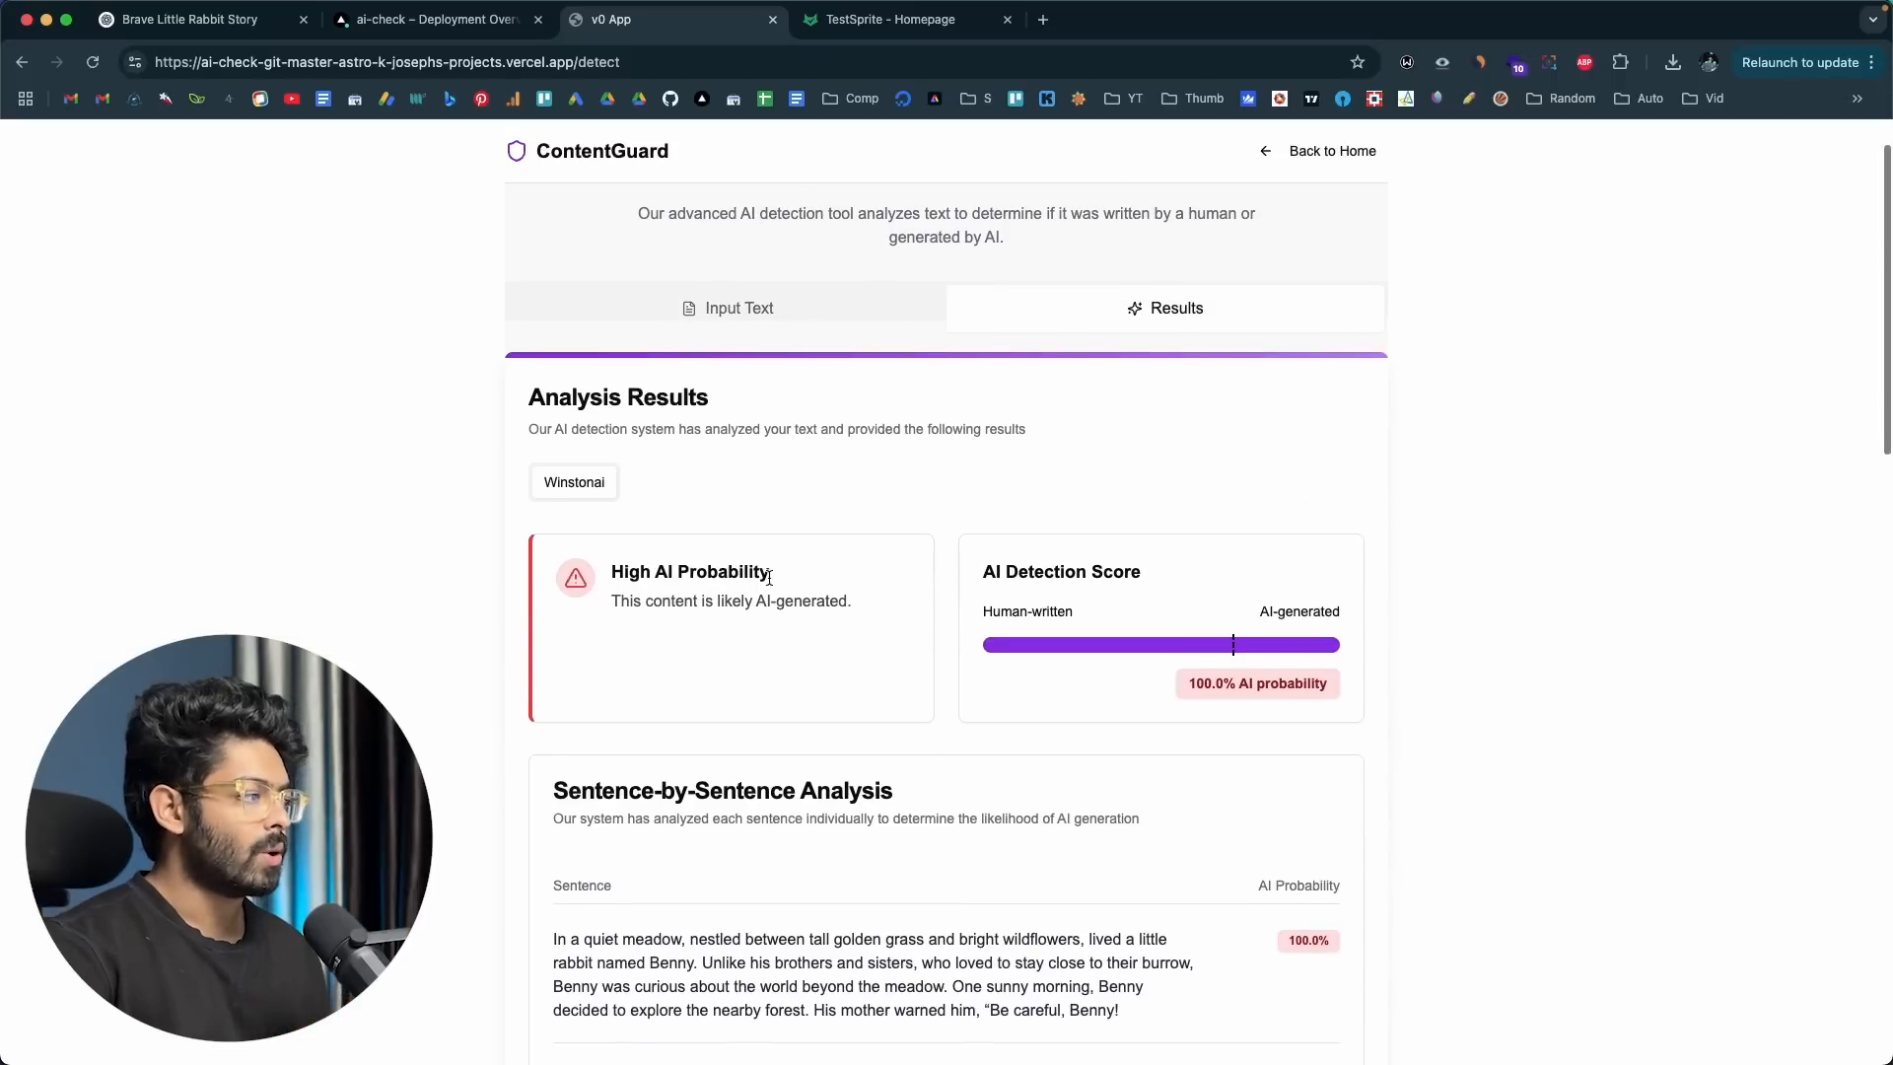
{"action": "left_click_drag", "start_coordinate": [781, 575], "coordinate": [639, 574]}
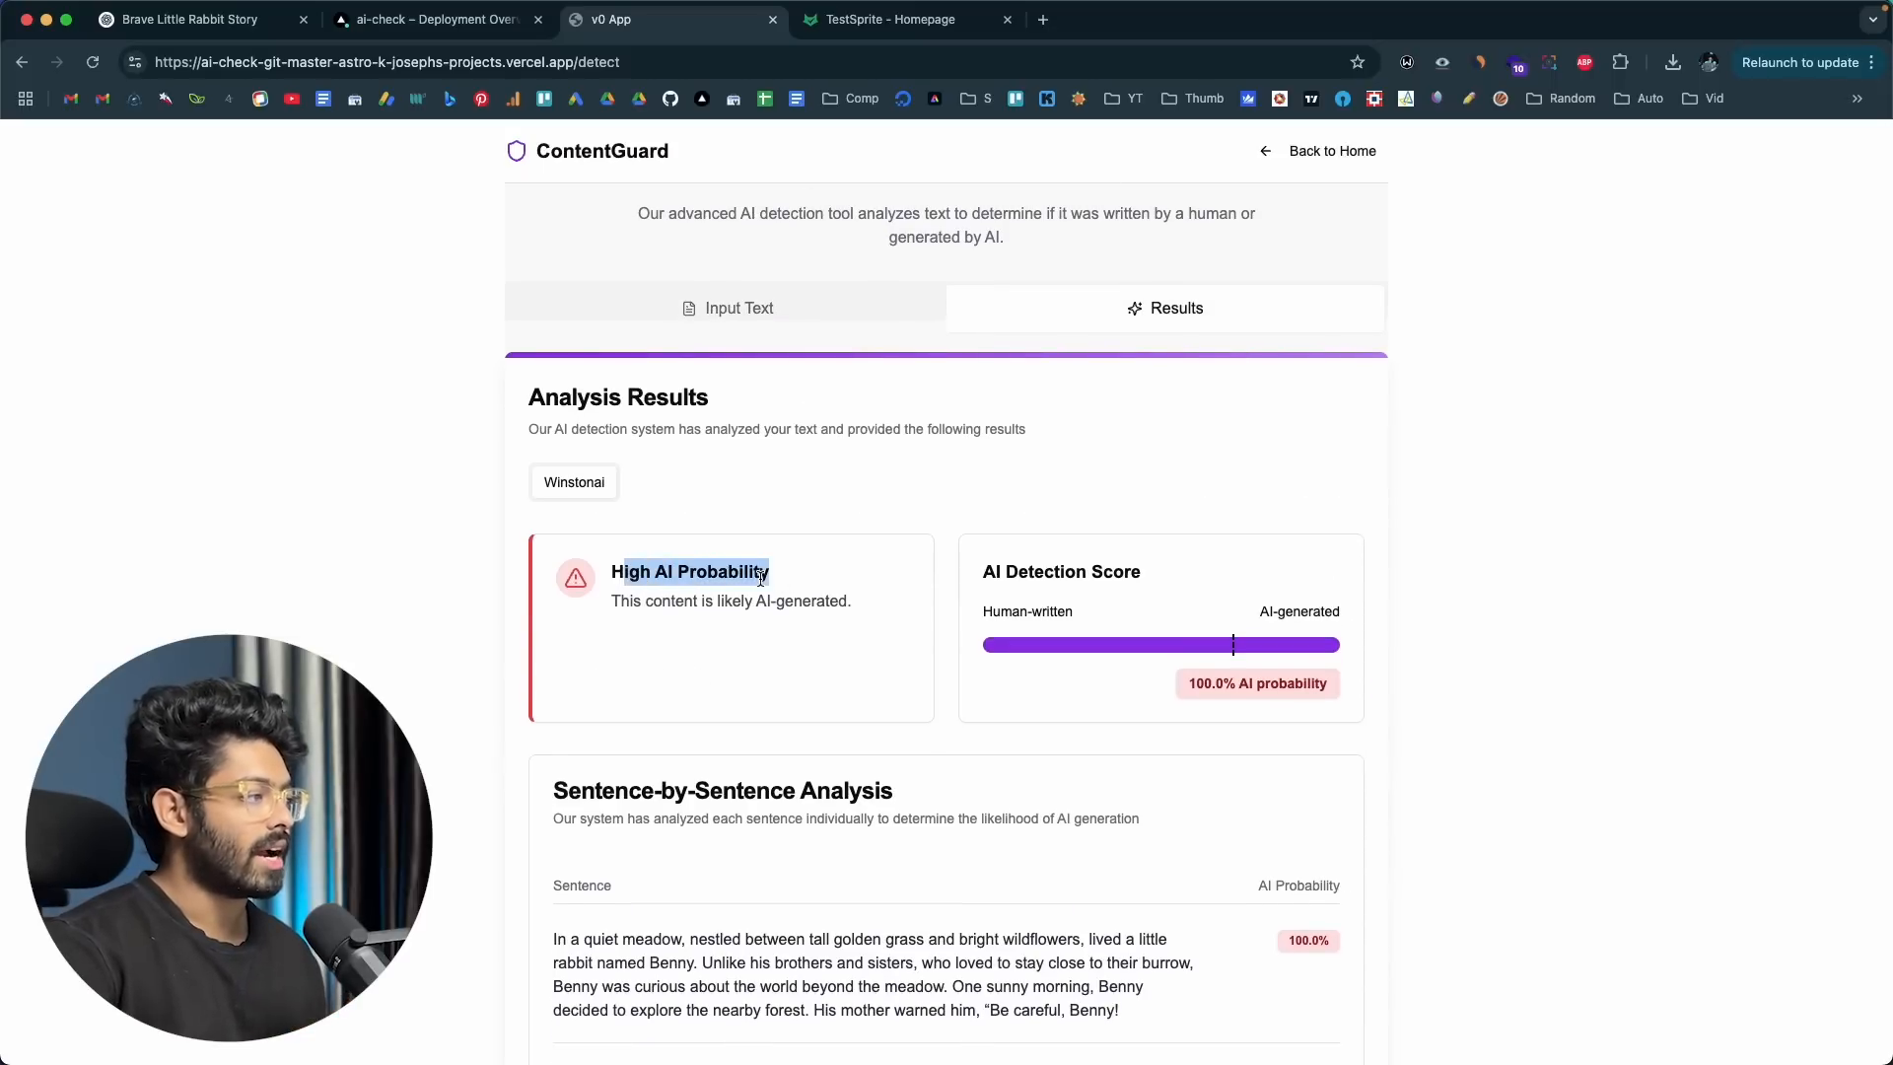
Step: Examine the rabbit story's analysis results, from the AI detection score down through the sentence-by-sentence breakdown and back to the page heading
{"action": "scroll", "coordinate": [749, 582], "scroll_direction": "down", "scroll_amount": 1}
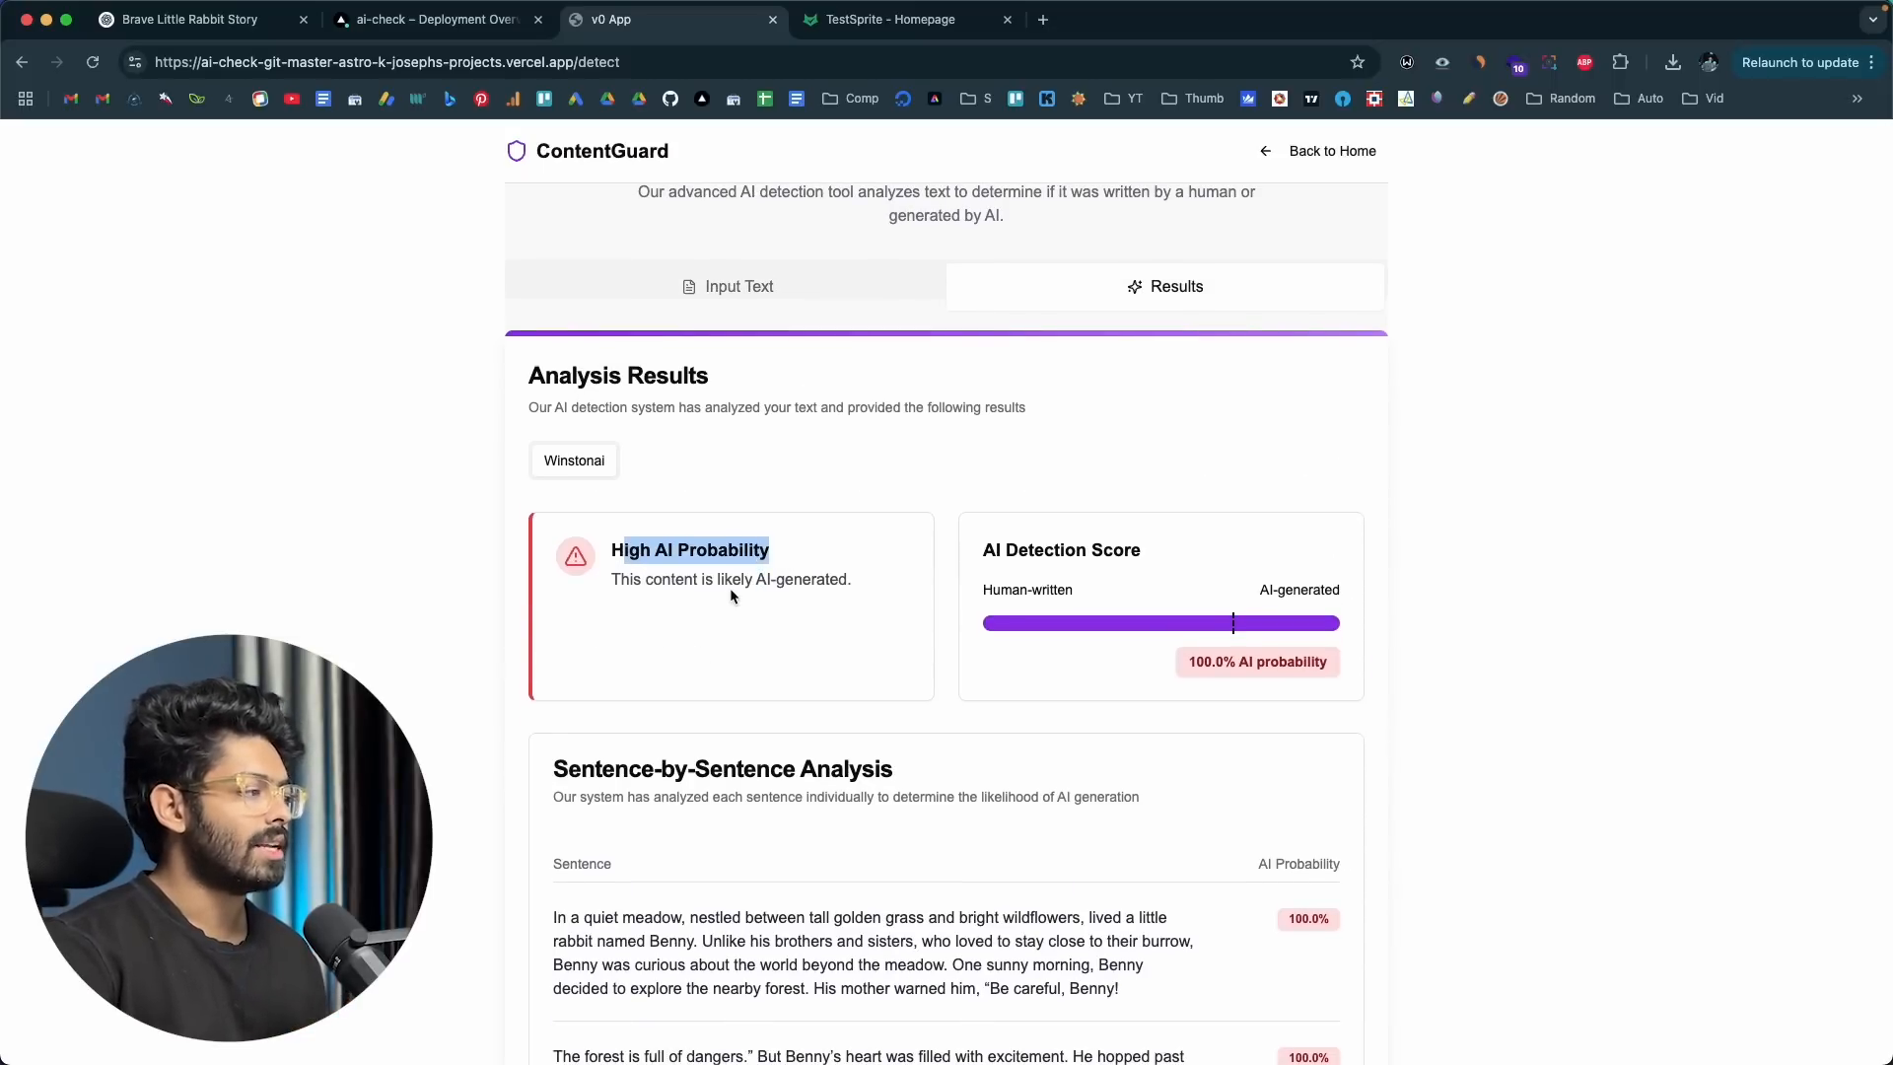
{"action": "scroll", "coordinate": [730, 588], "scroll_direction": "down", "scroll_amount": 5}
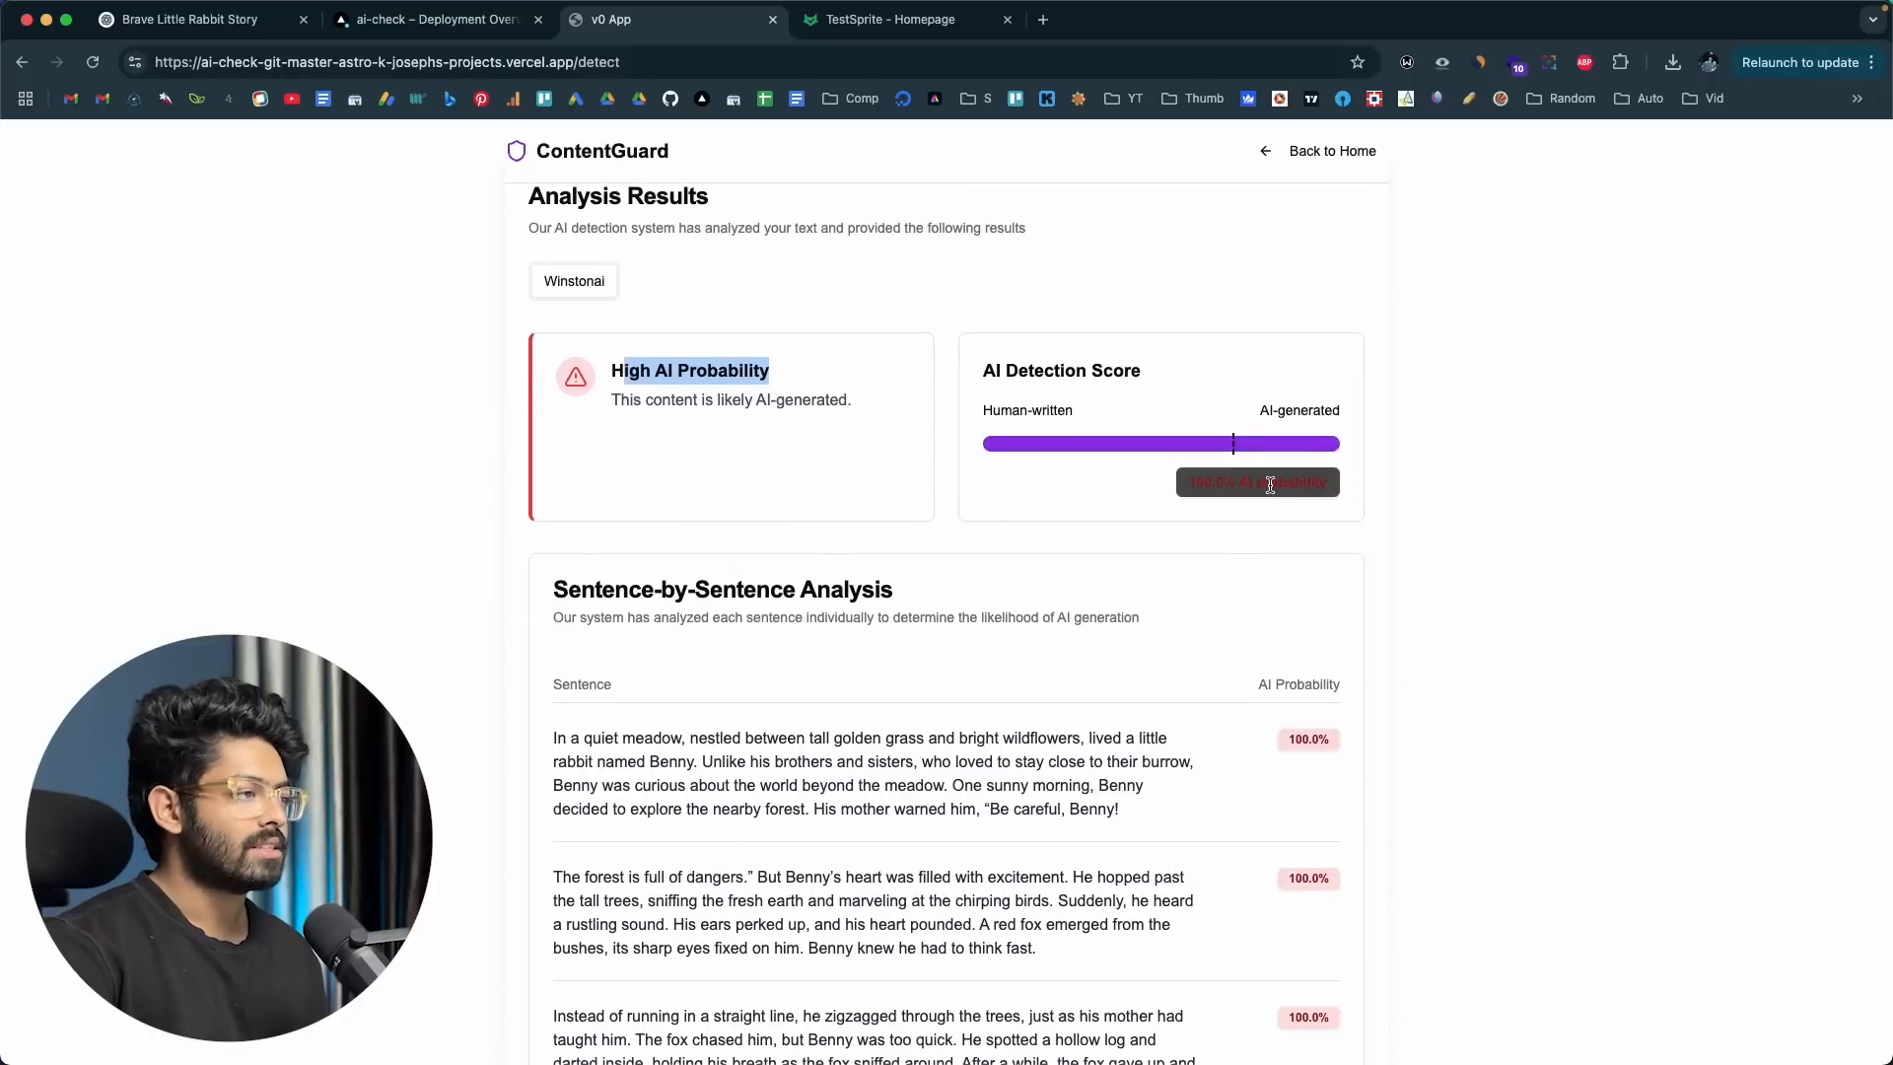
{"action": "scroll", "coordinate": [951, 597], "scroll_direction": "down", "scroll_amount": 10}
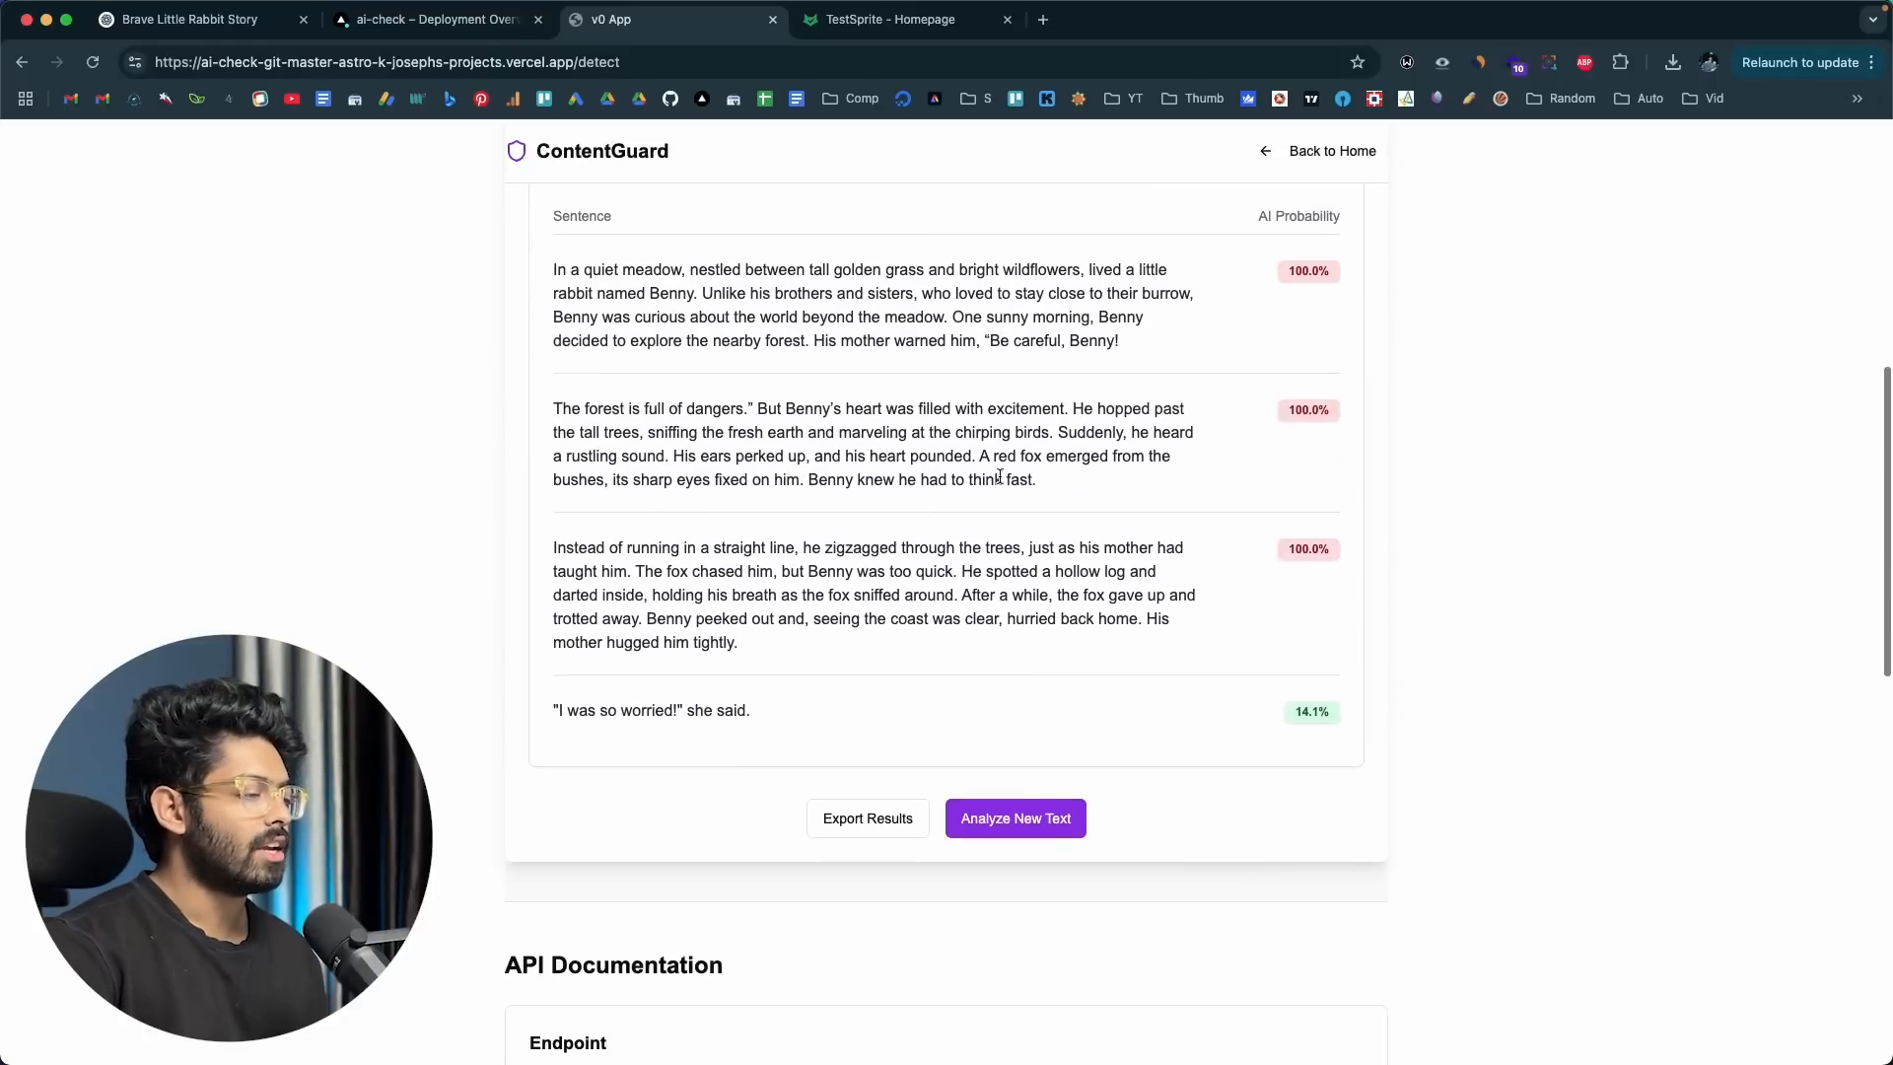
{"action": "scroll", "coordinate": [999, 478], "scroll_direction": "up", "scroll_amount": 9}
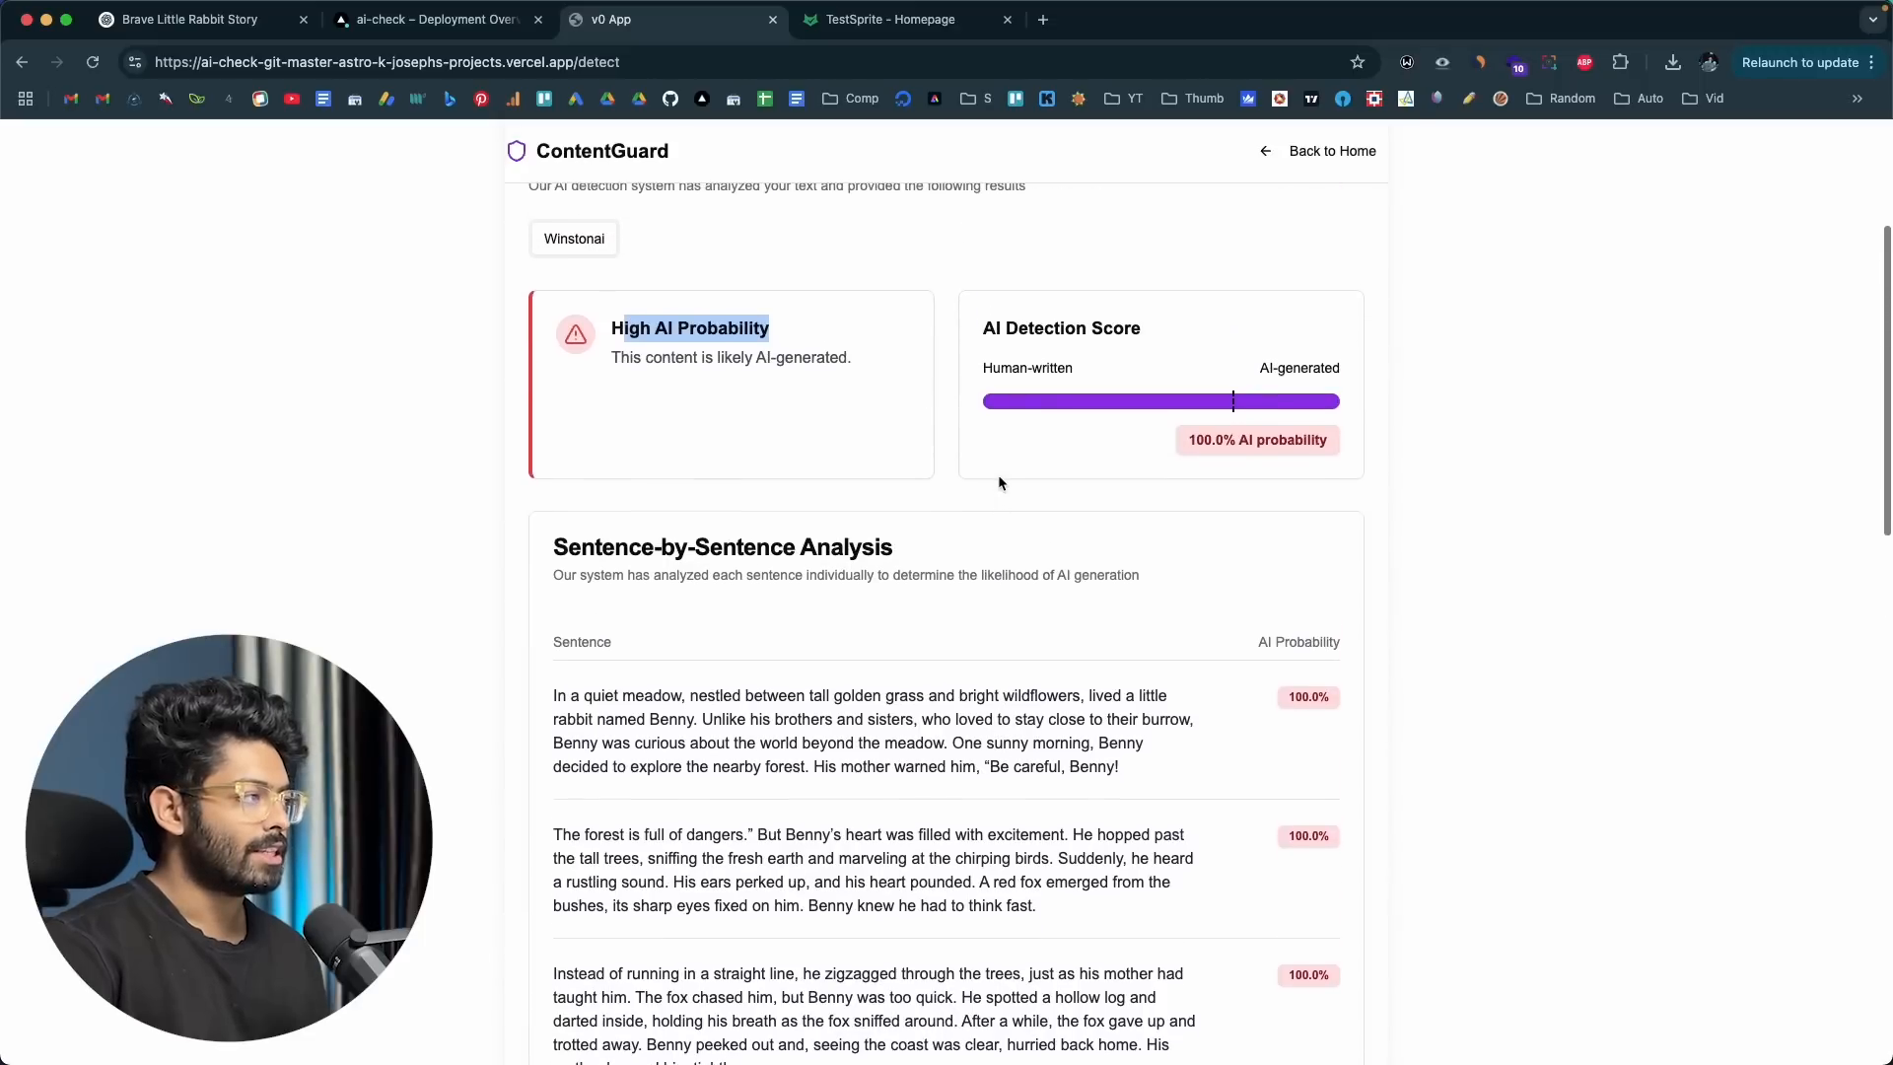
{"action": "scroll", "coordinate": [997, 475], "scroll_direction": "up", "scroll_amount": 6}
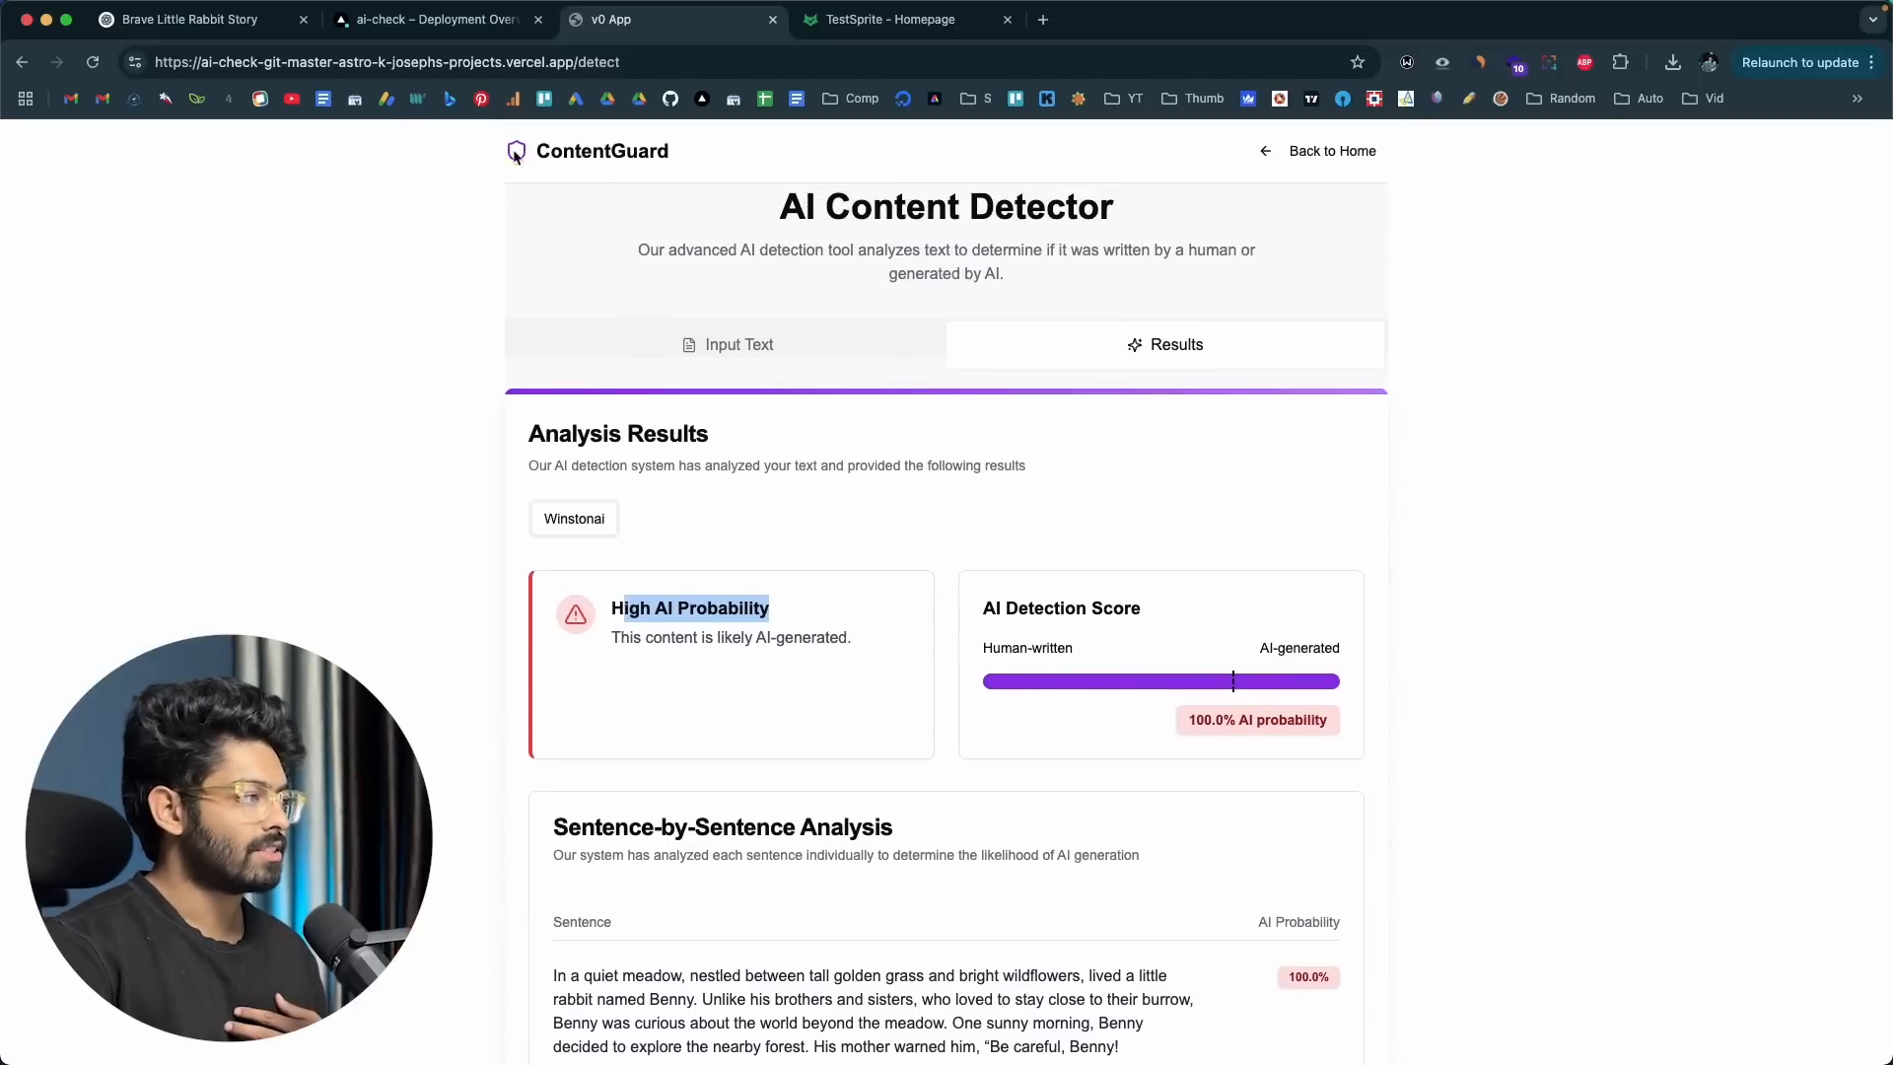
{"action": "scroll", "coordinate": [743, 490], "scroll_direction": "down", "scroll_amount": 5}
{"action": "scroll", "coordinate": [744, 494], "scroll_direction": "up", "scroll_amount": 4}
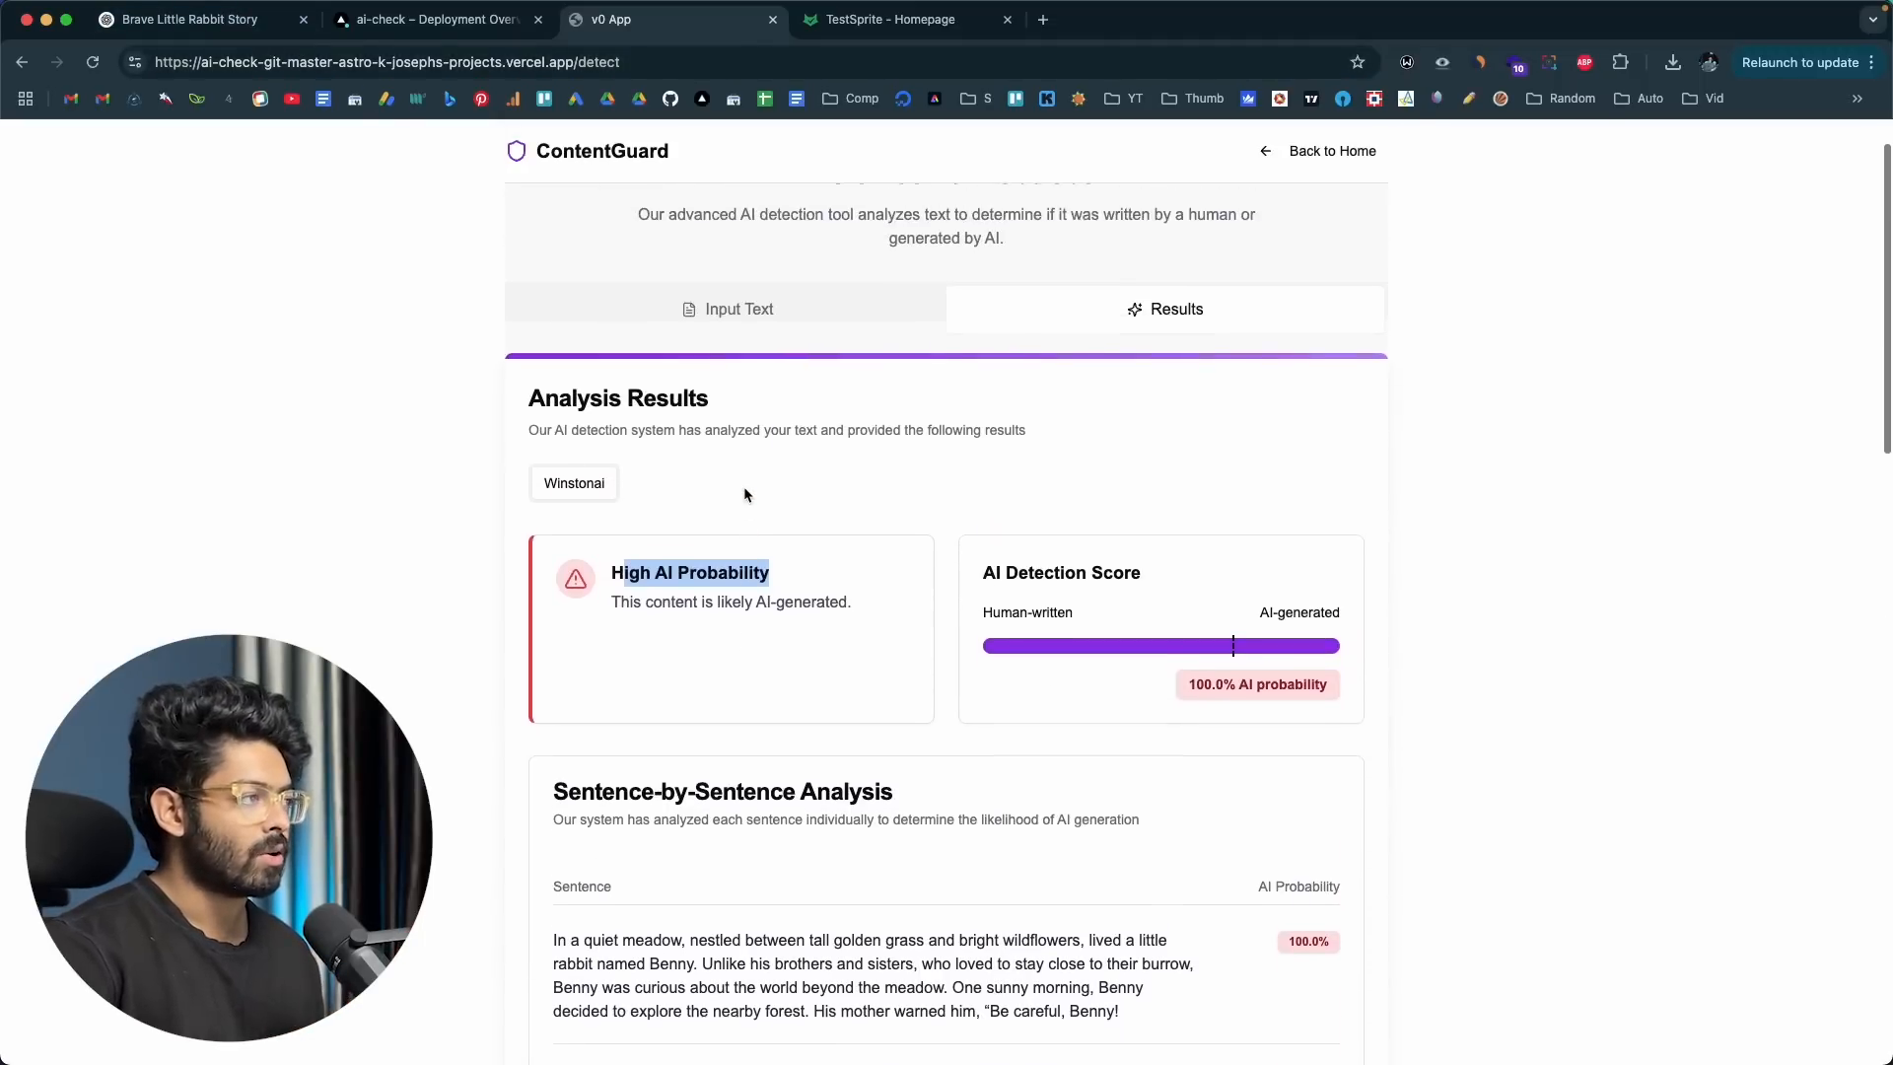
{"action": "scroll", "coordinate": [743, 495], "scroll_direction": "up", "scroll_amount": 1}
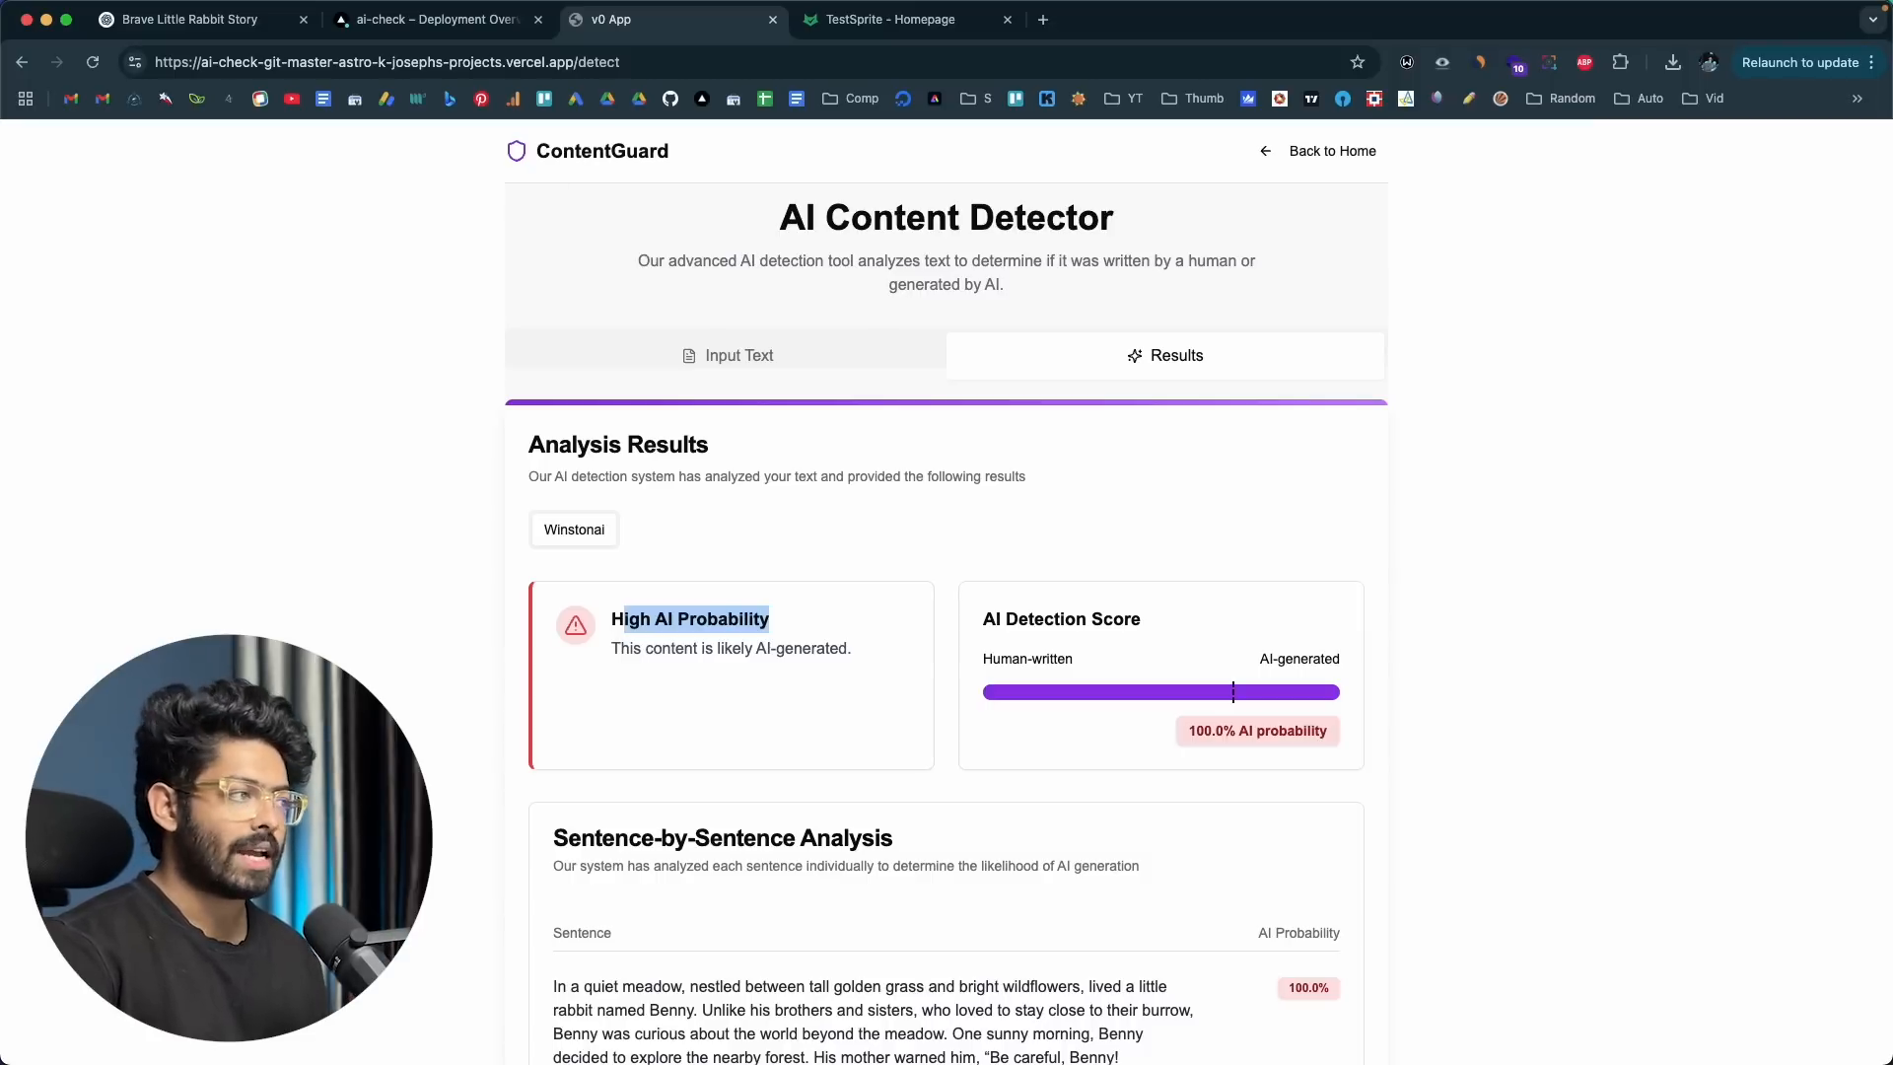
Step: Switch to Cursor and look through the about page, api/detect route.ts, layout.tsx and main page.tsx, ending on the Vercel deployment details
{"action": "key", "text": "super+Tab"}
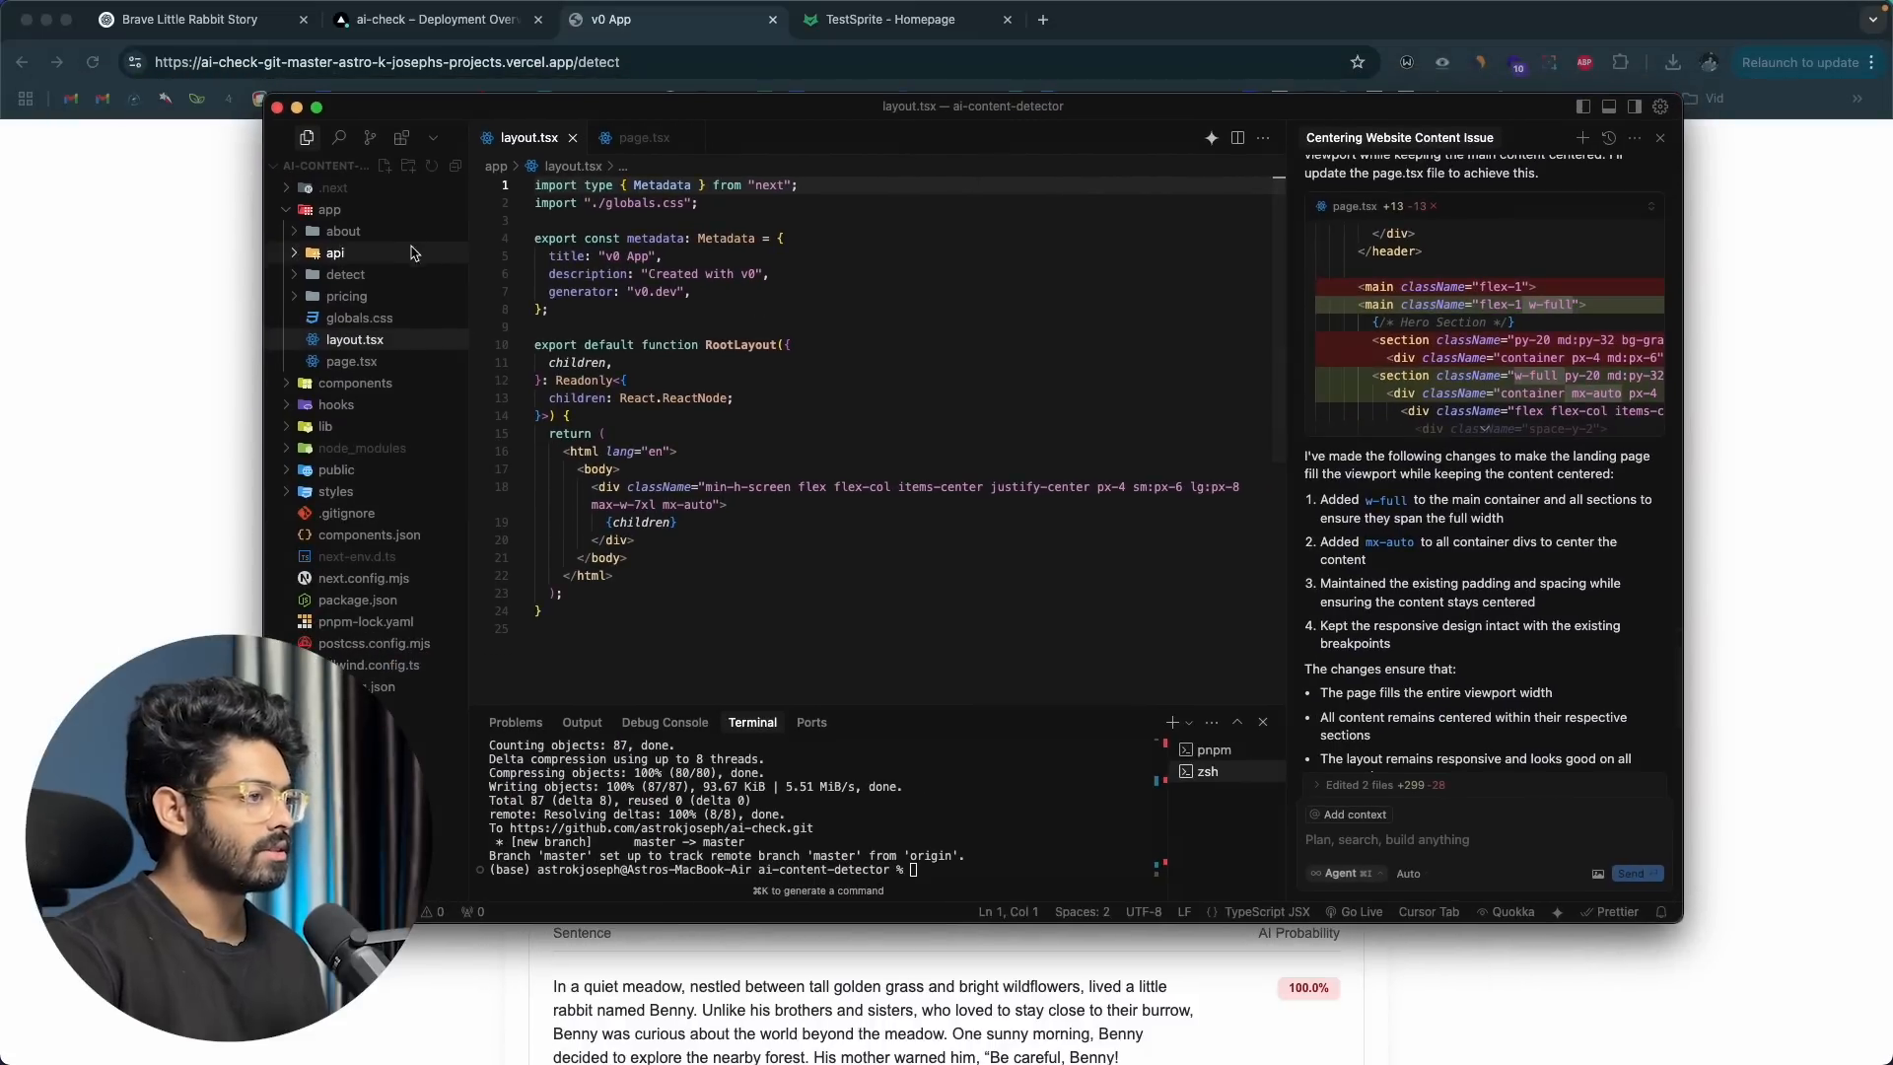
{"action": "left_click", "coordinate": [405, 239]}
{"action": "left_click", "coordinate": [406, 252]}
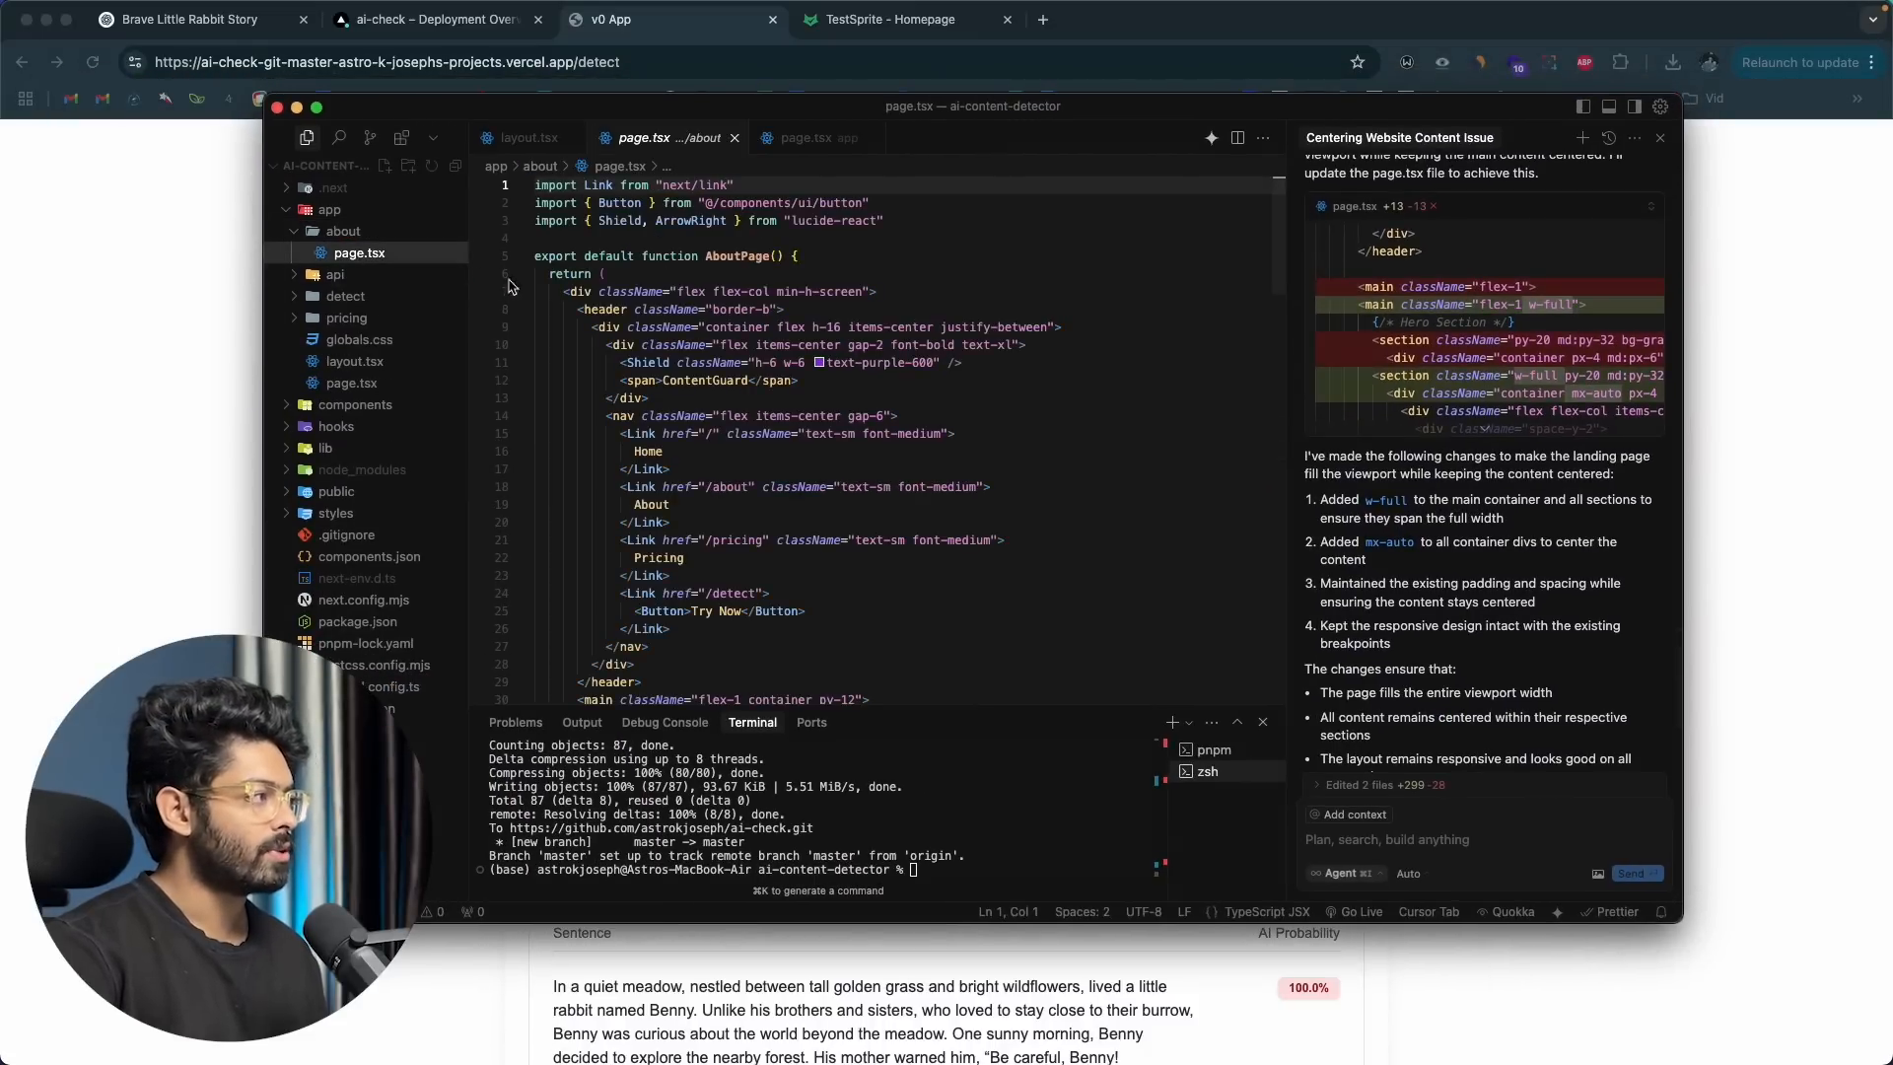
{"action": "left_click", "coordinate": [412, 276]}
{"action": "left_click", "coordinate": [414, 296]}
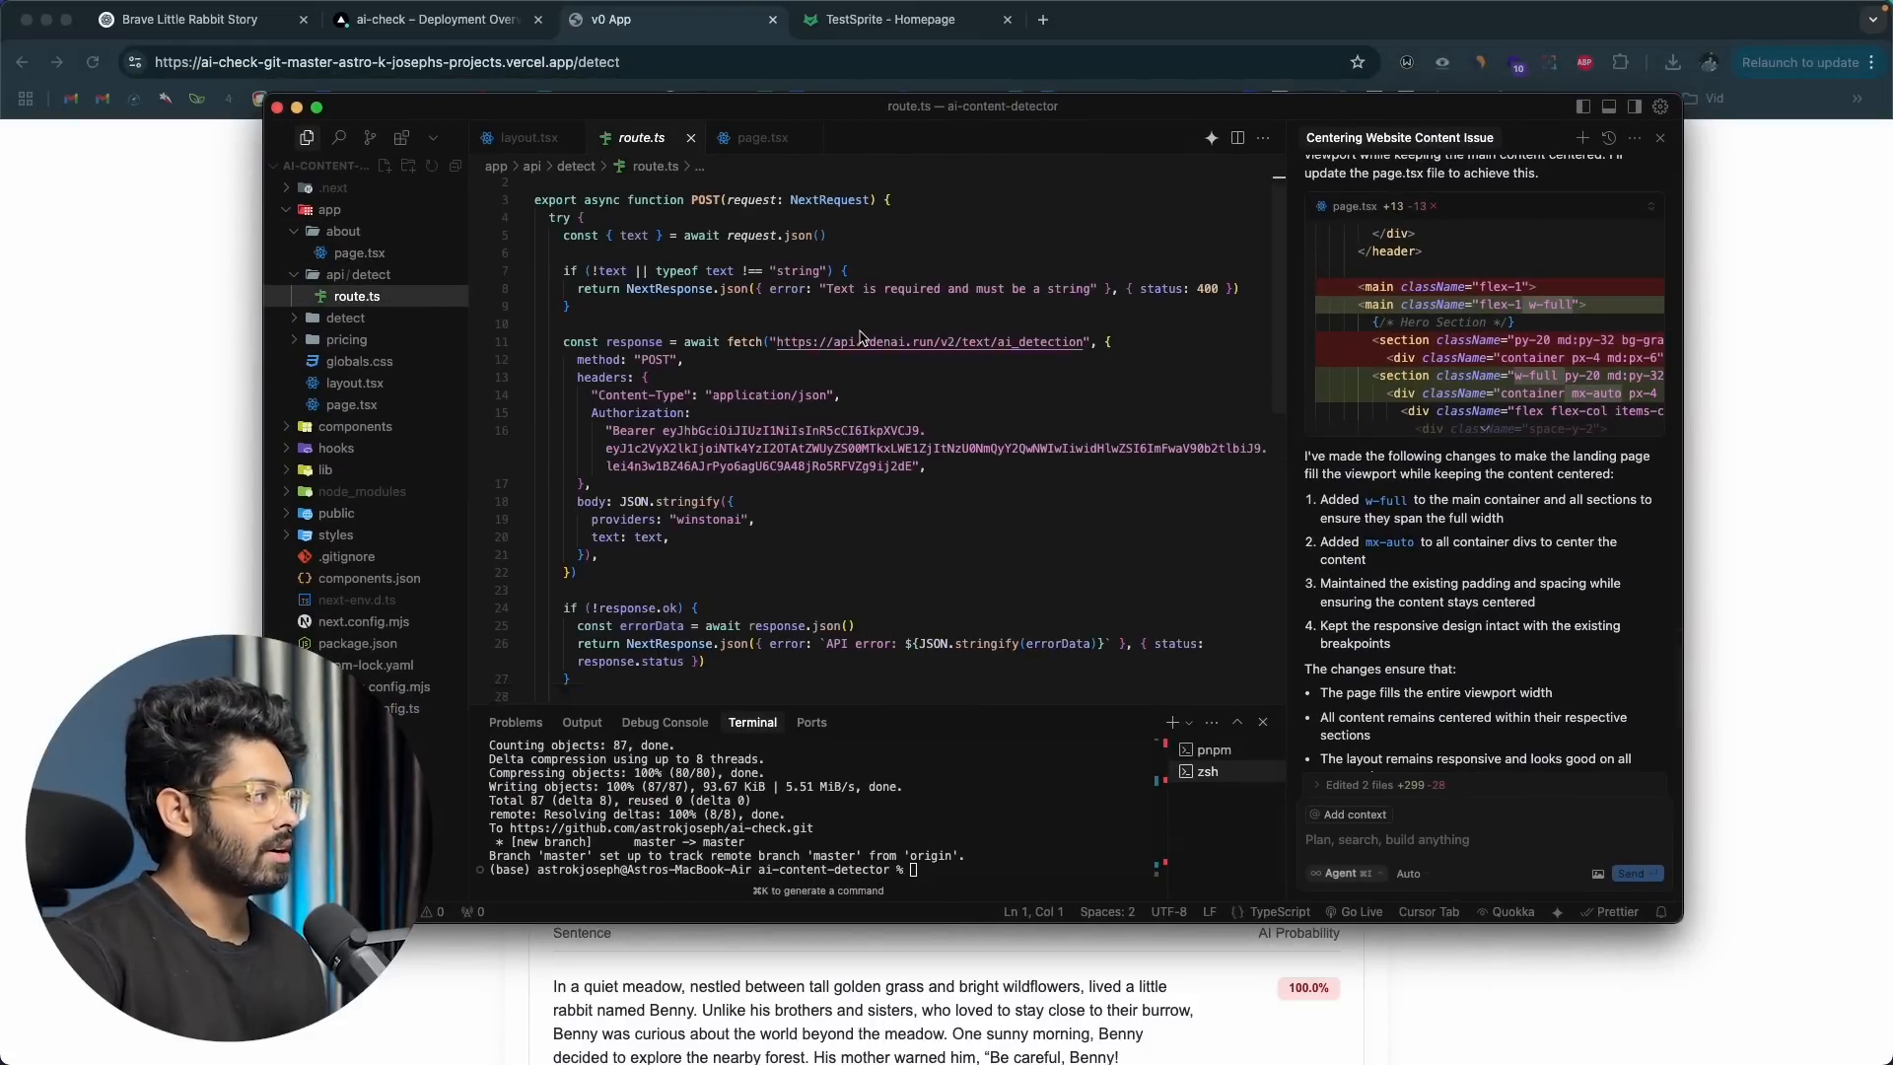
{"action": "left_click", "coordinate": [355, 382]}
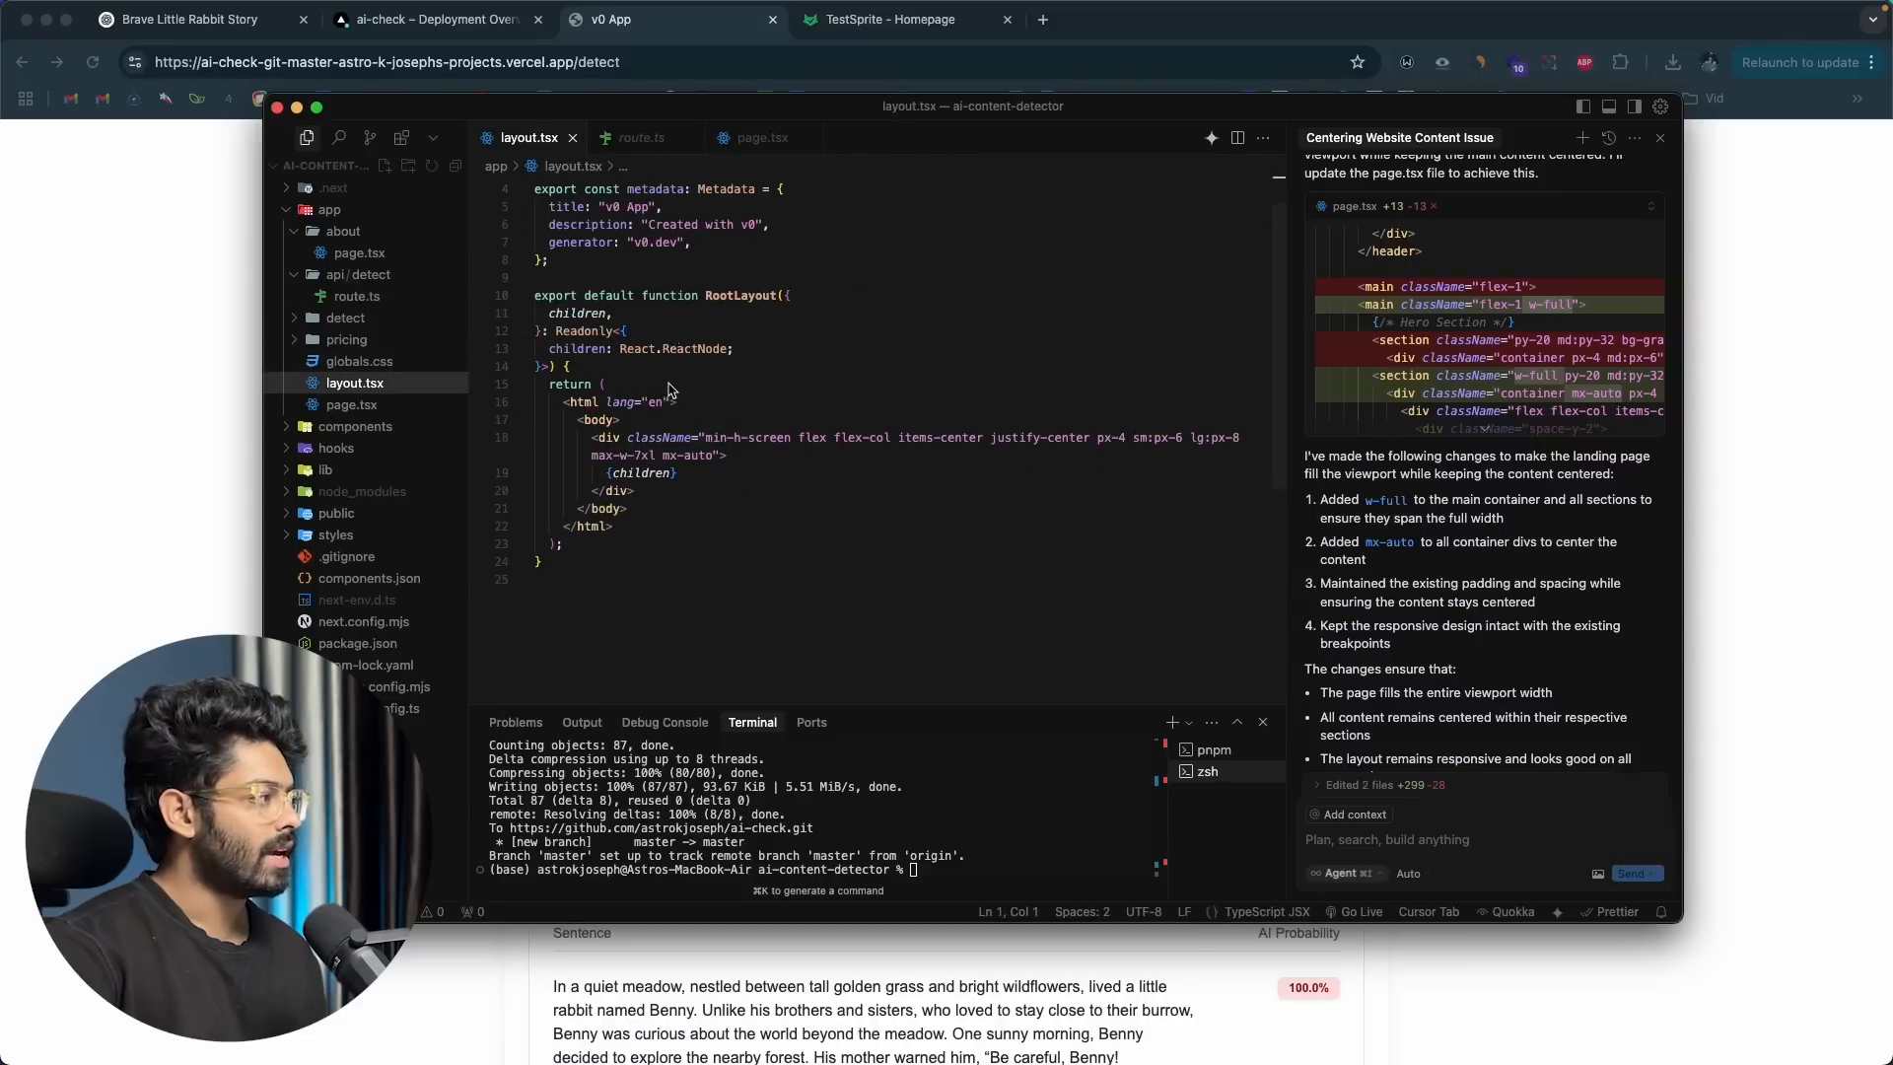
{"action": "left_click", "coordinate": [395, 403]}
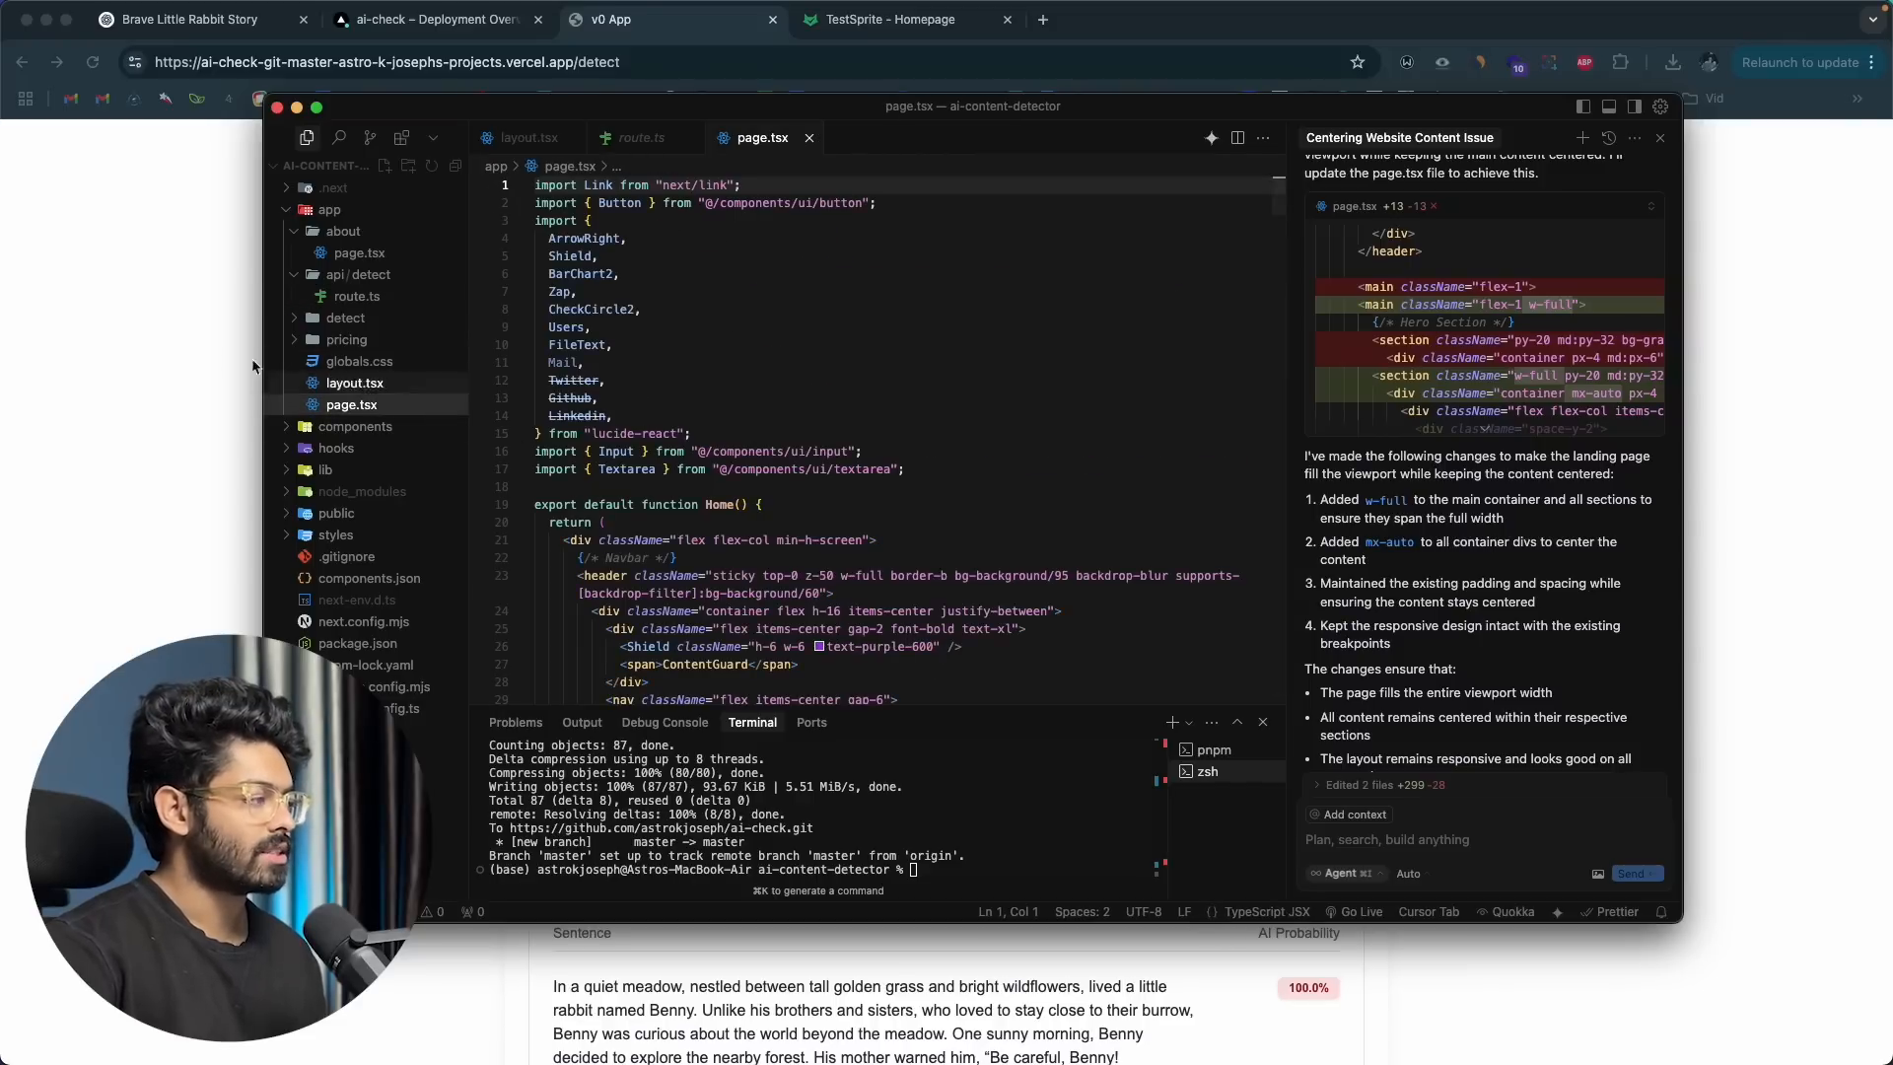
{"action": "left_click", "coordinate": [173, 375]}
{"action": "left_click", "coordinate": [426, 19]}
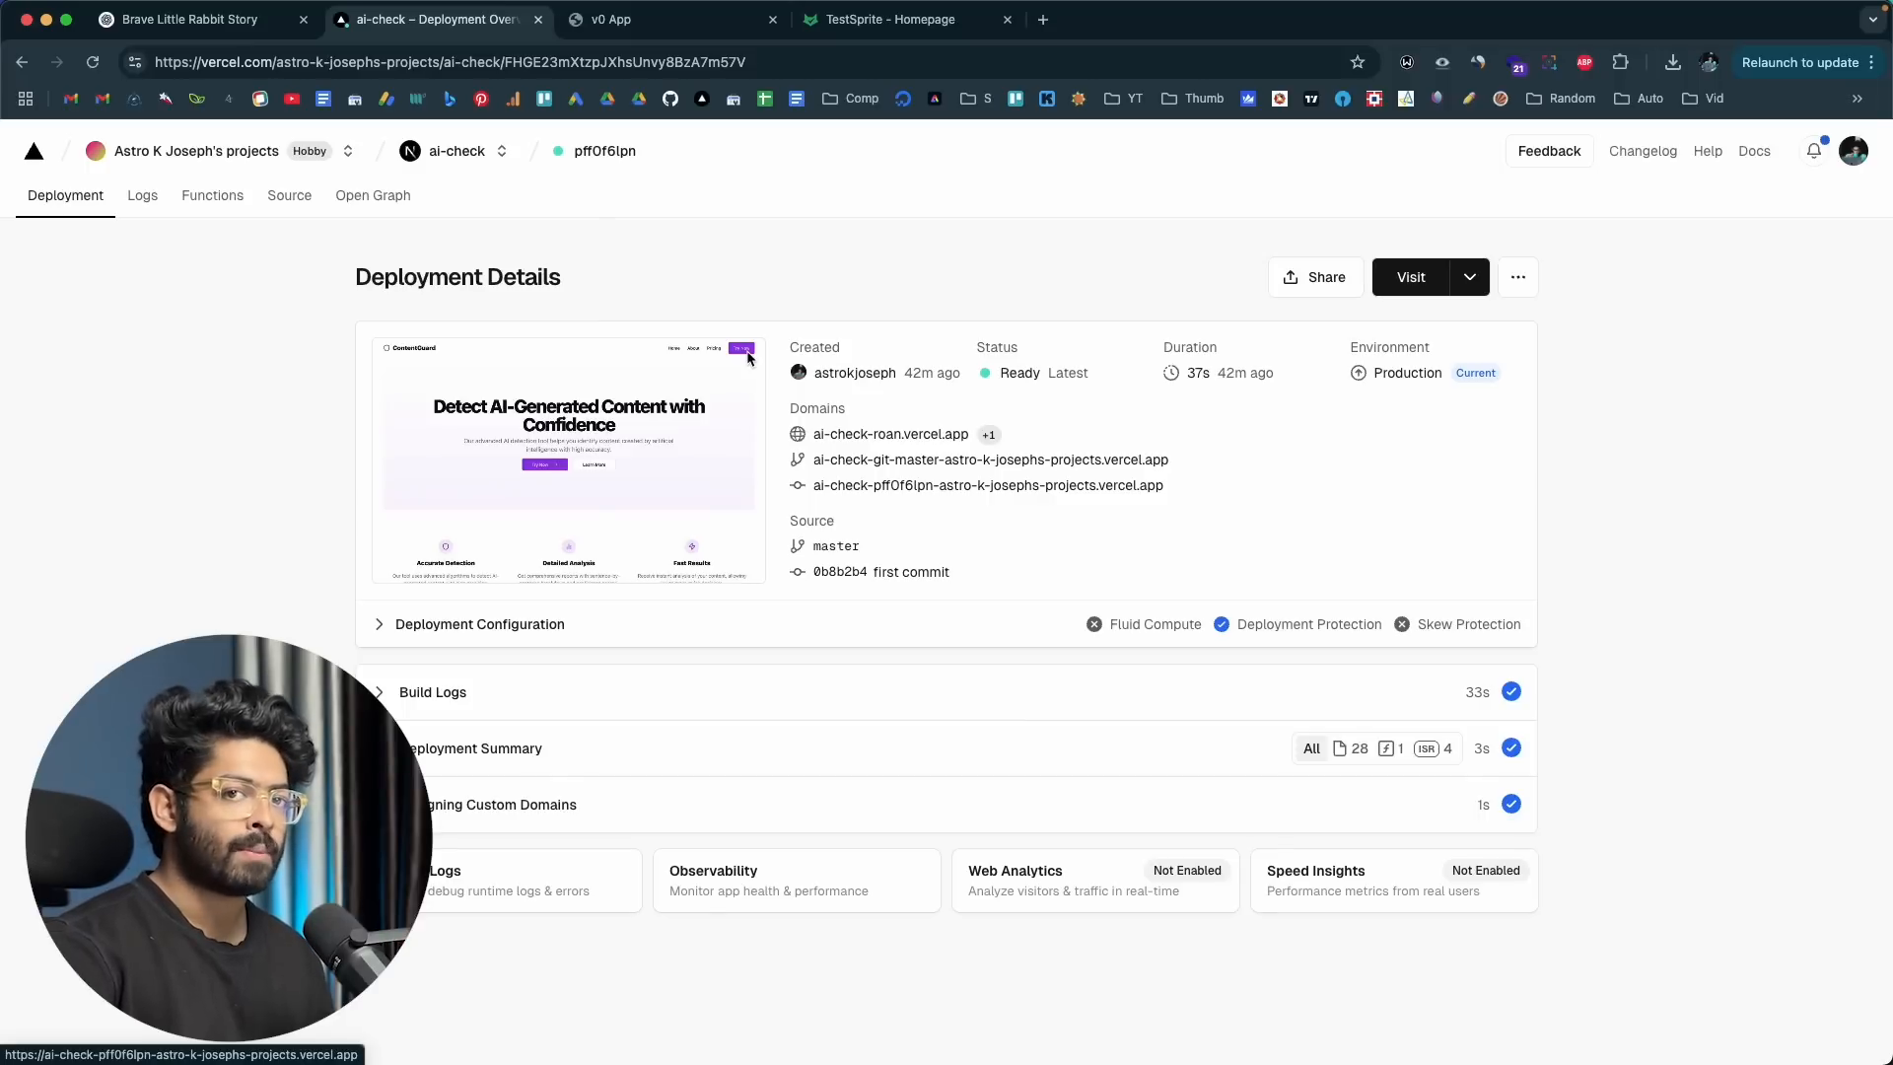
Step: Sign in to TestSprite, create a new test named "AI Detect" and continue to the backend API details
{"action": "left_click", "coordinate": [947, 21]}
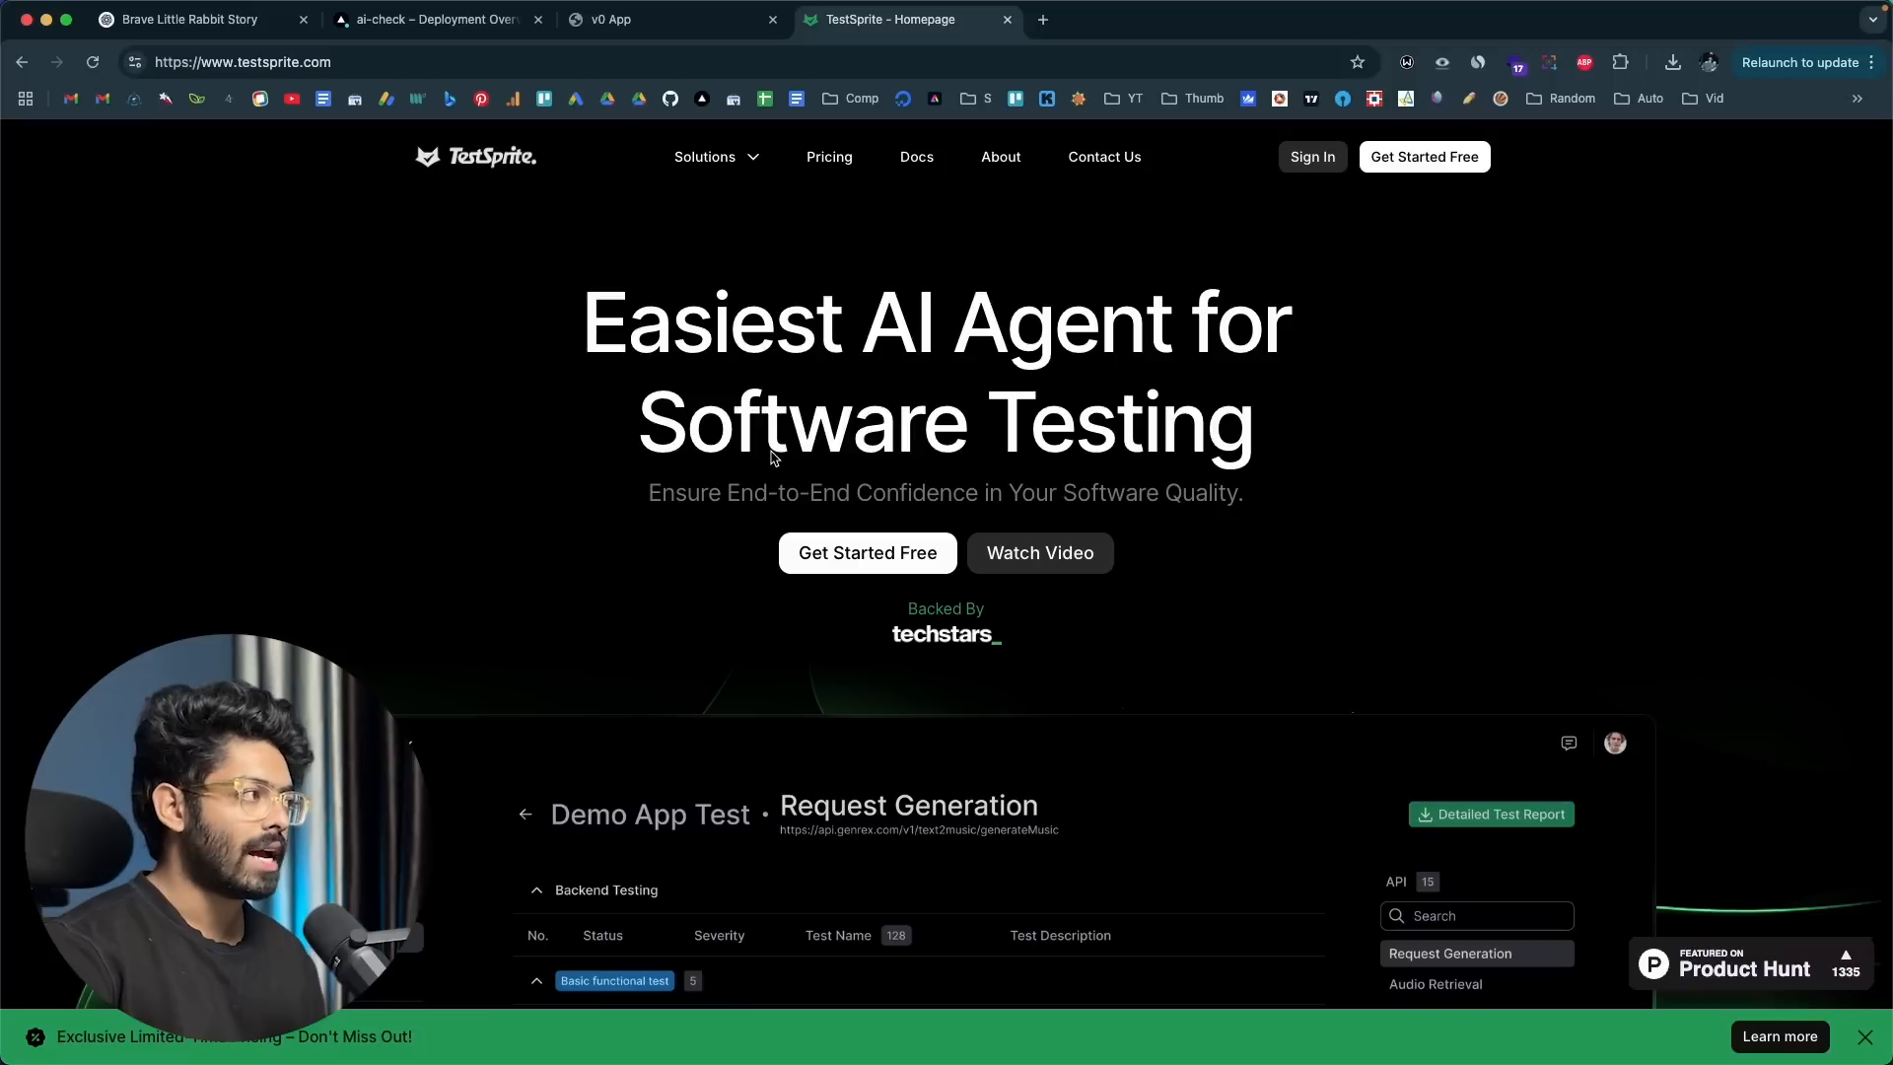
{"action": "left_click", "coordinate": [1322, 164]}
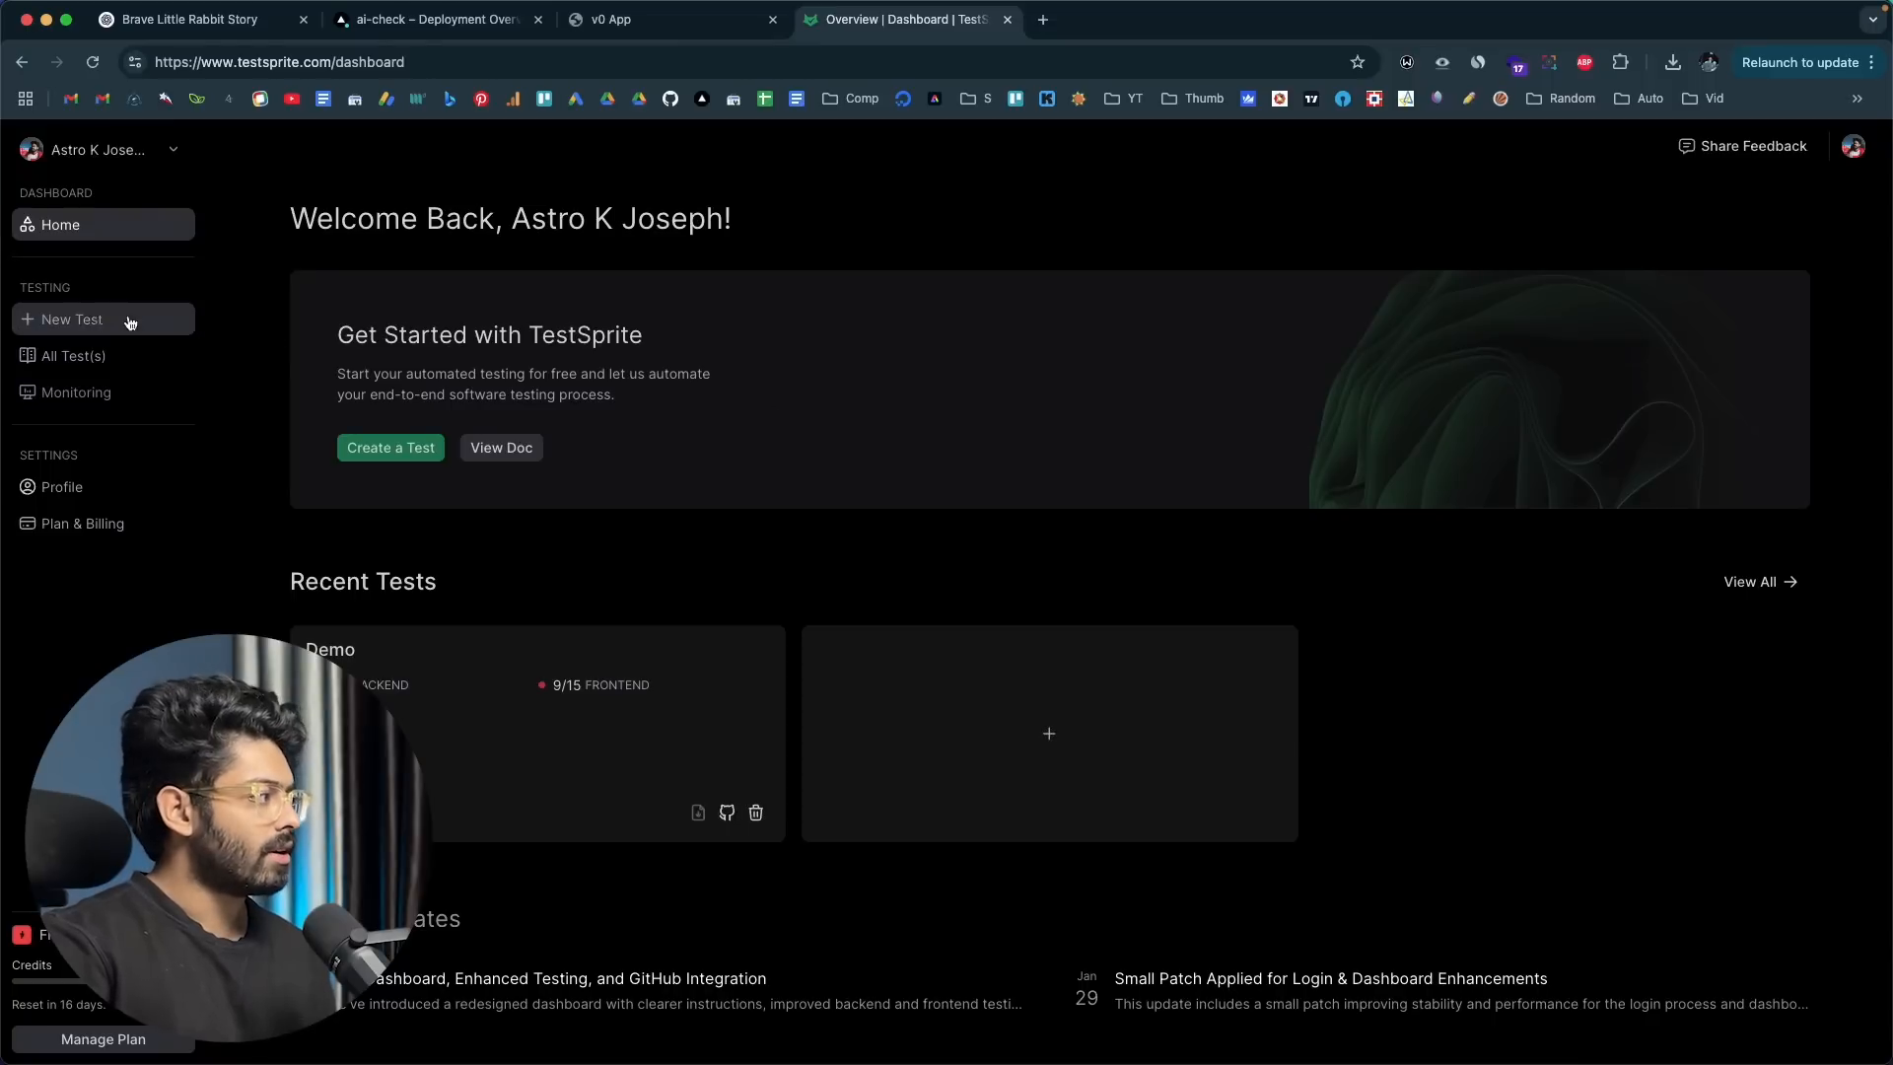
{"action": "left_click", "coordinate": [75, 320]}
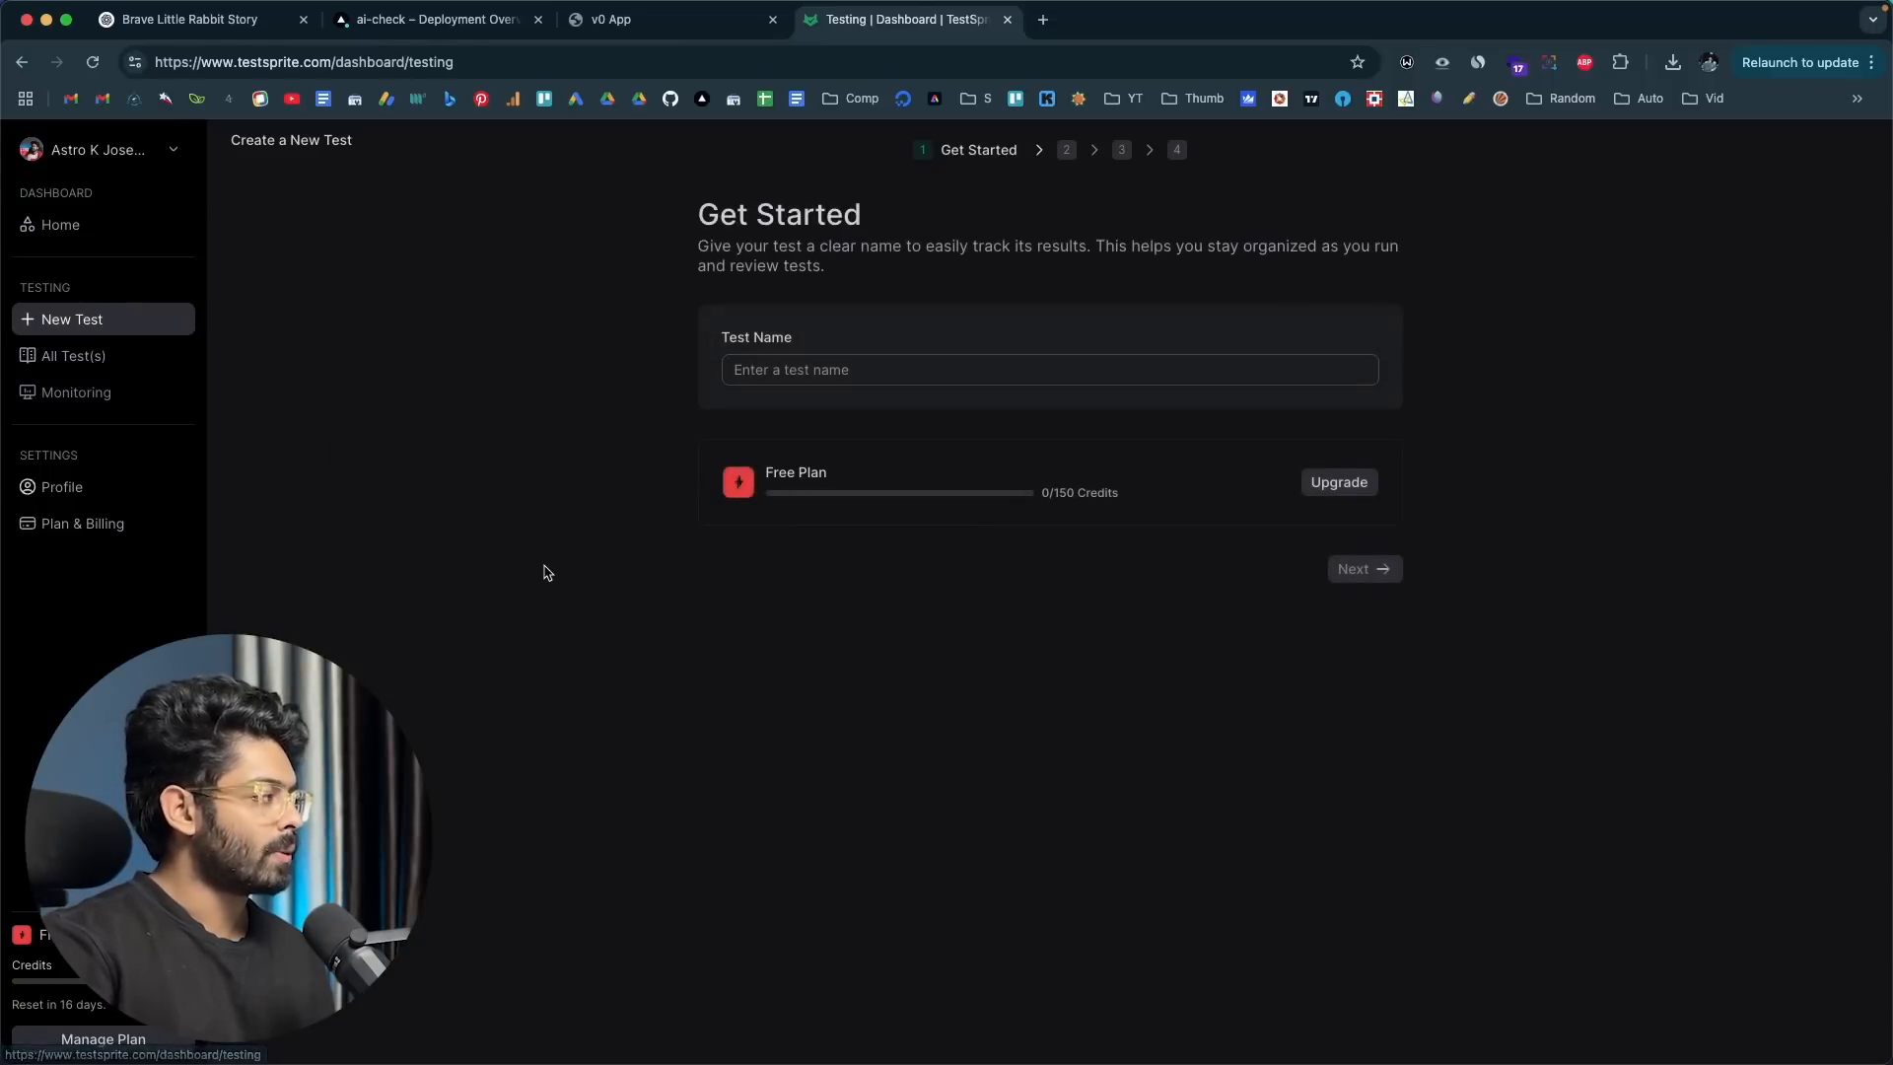
{"action": "left_click", "coordinate": [773, 370]}
{"action": "type", "text": "AI Detector"}
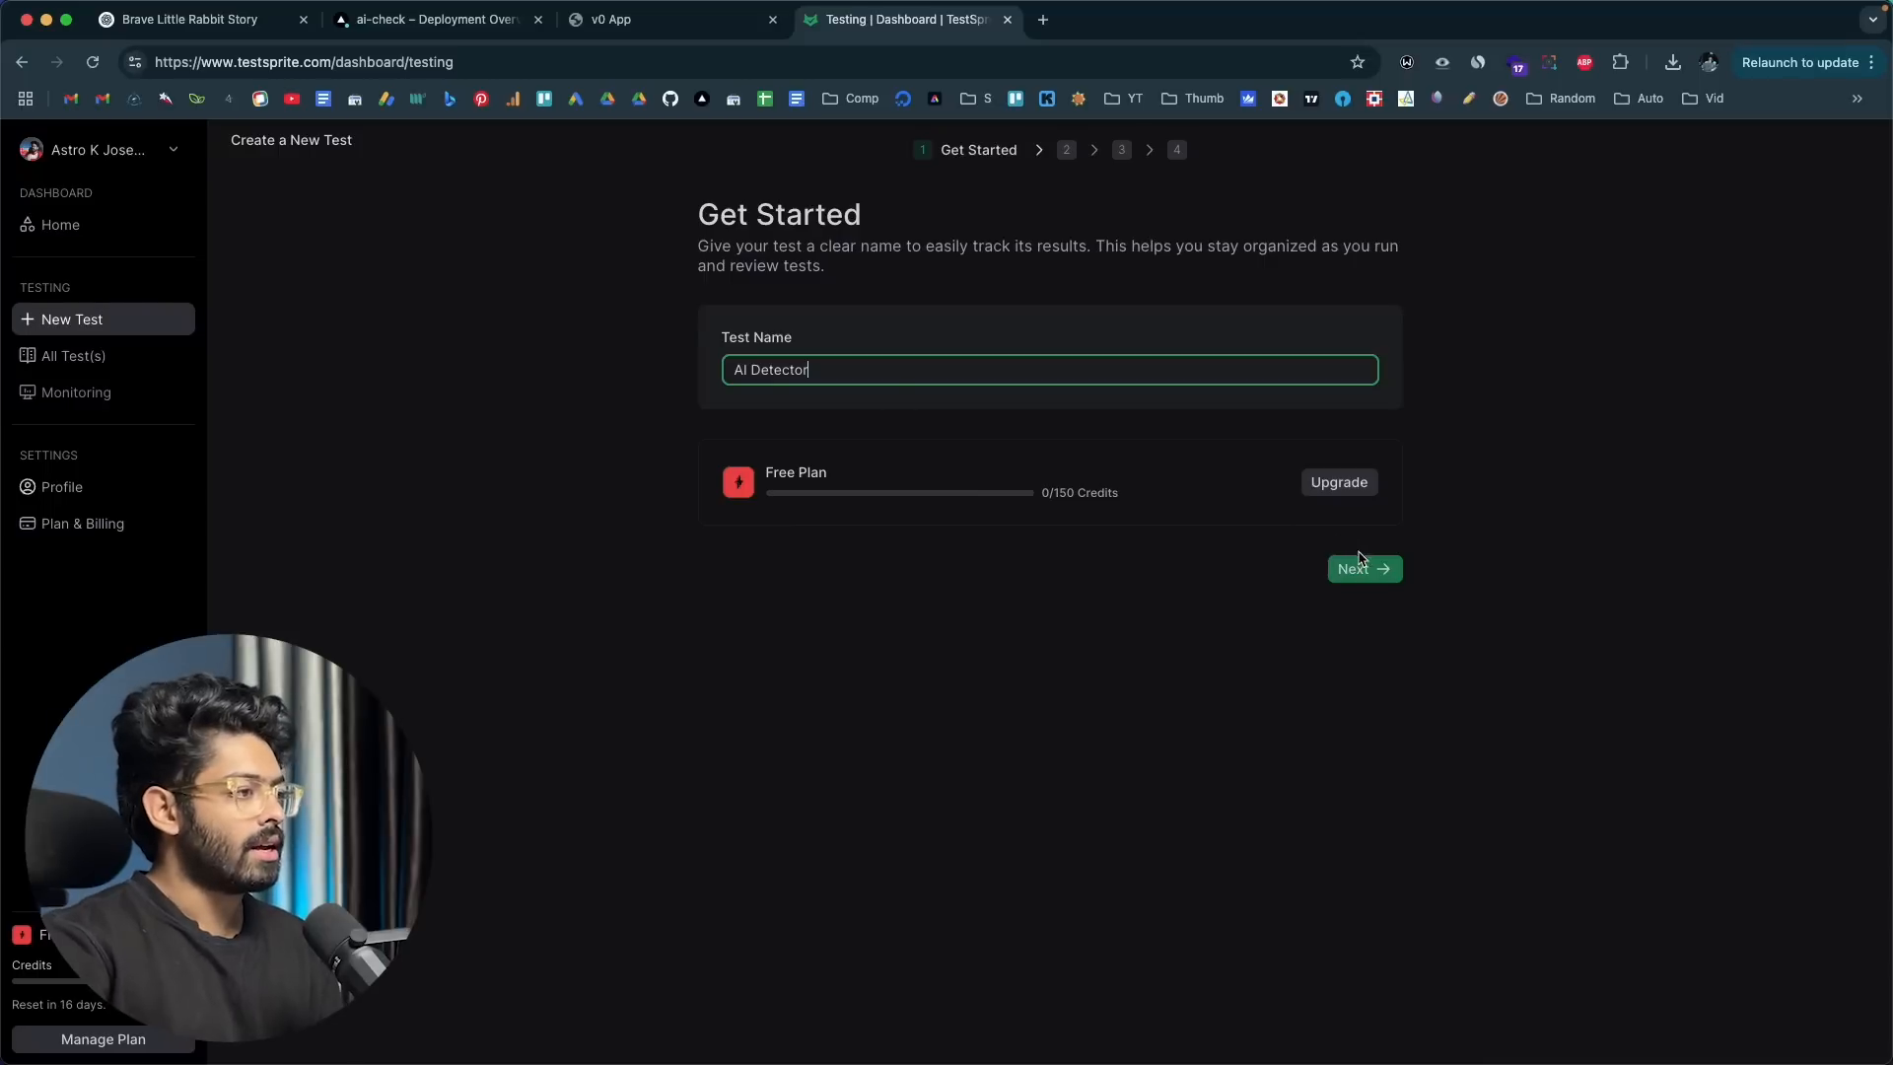
{"action": "left_click", "coordinate": [1360, 570]}
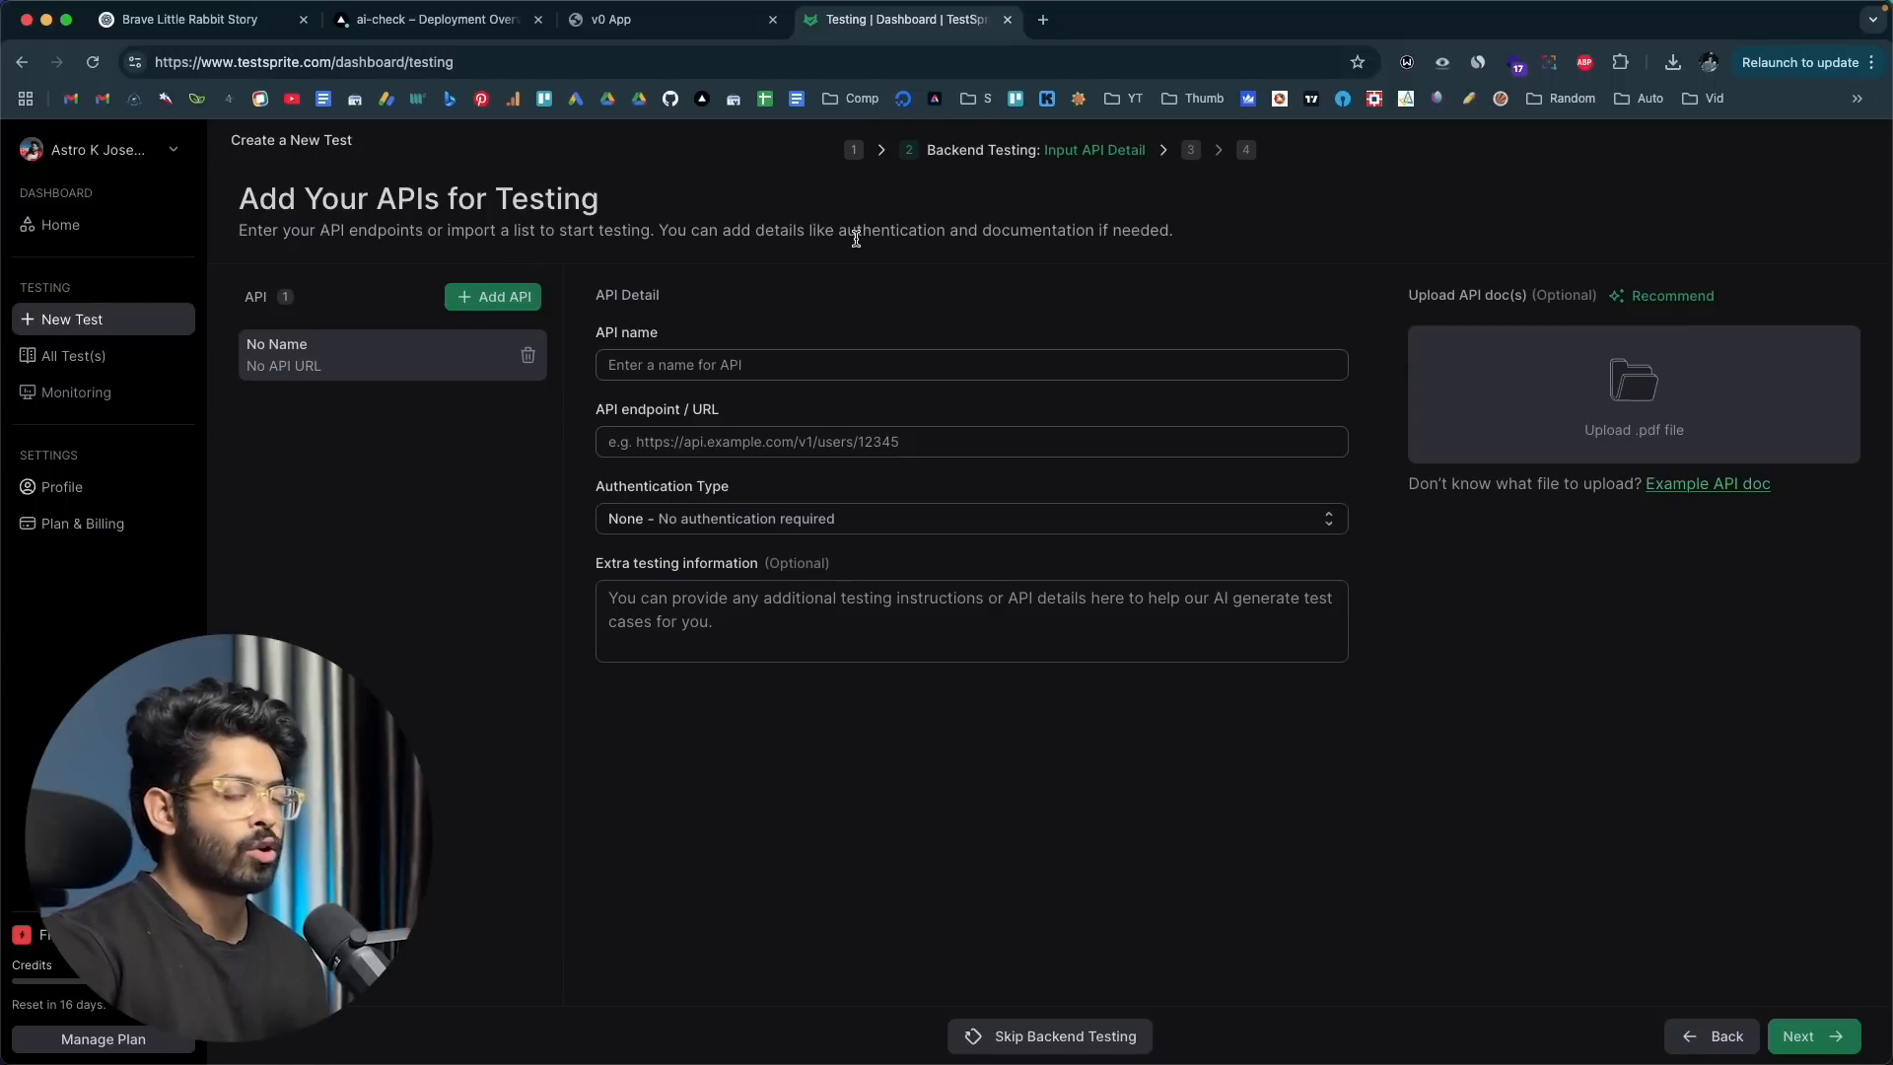
Step: Switch to Cursor and inspect route.ts in the api/detect folder to identify the backend endpoint, returning to the browser
{"action": "left_click", "coordinate": [631, 19]}
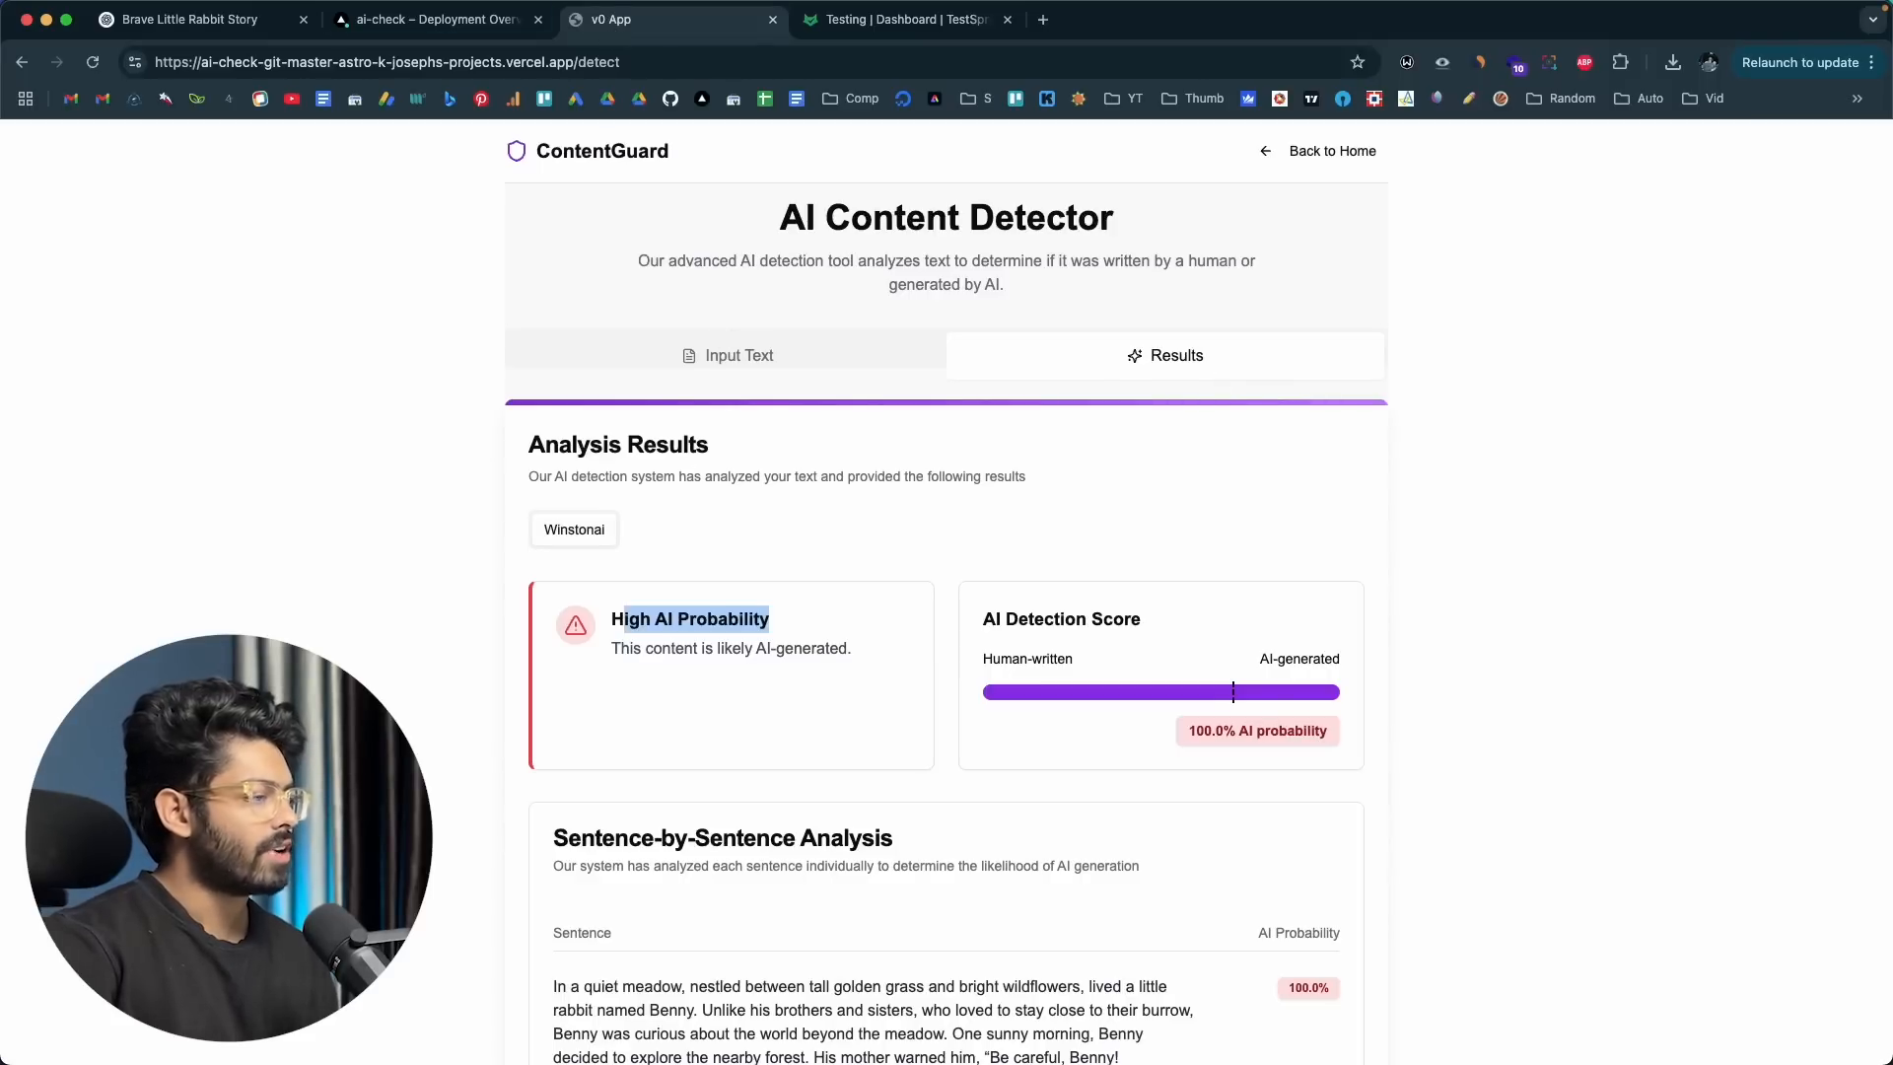
{"action": "key", "text": "super+Tab"}
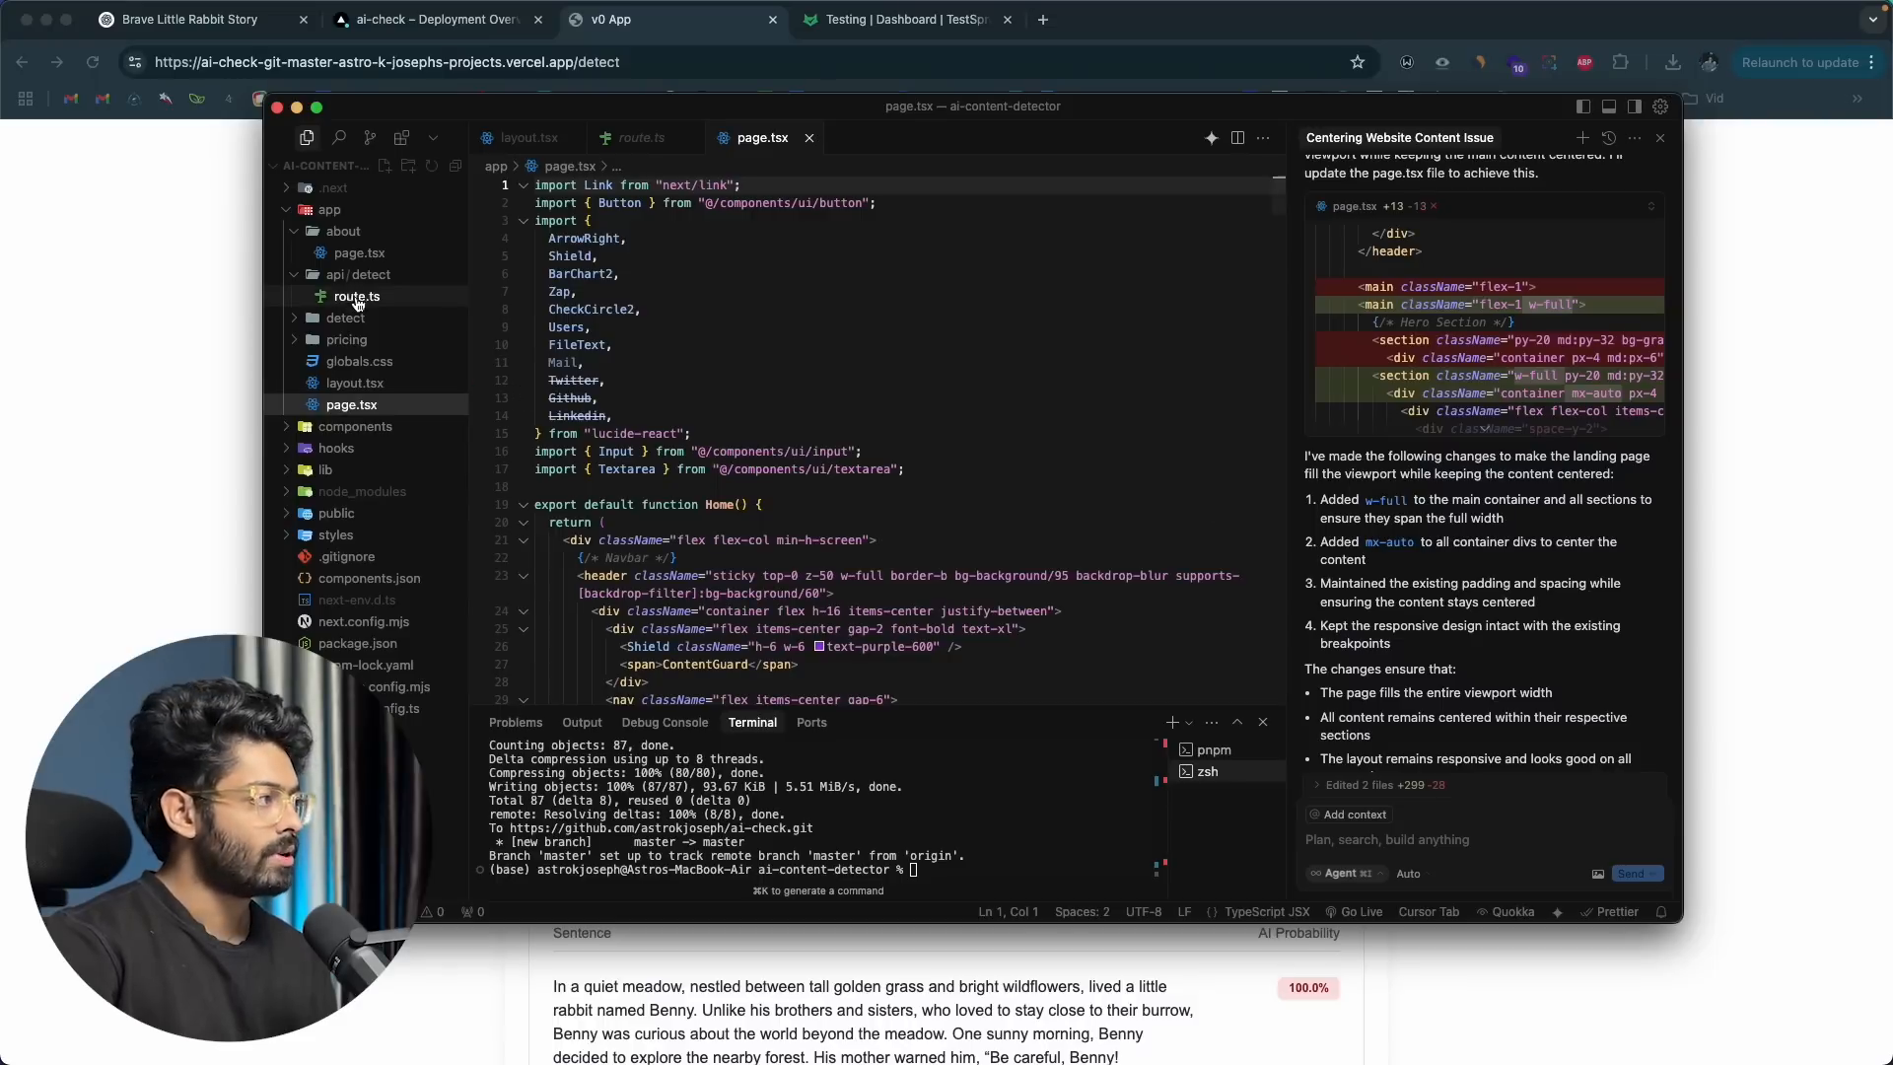
{"action": "left_click", "coordinate": [335, 231]}
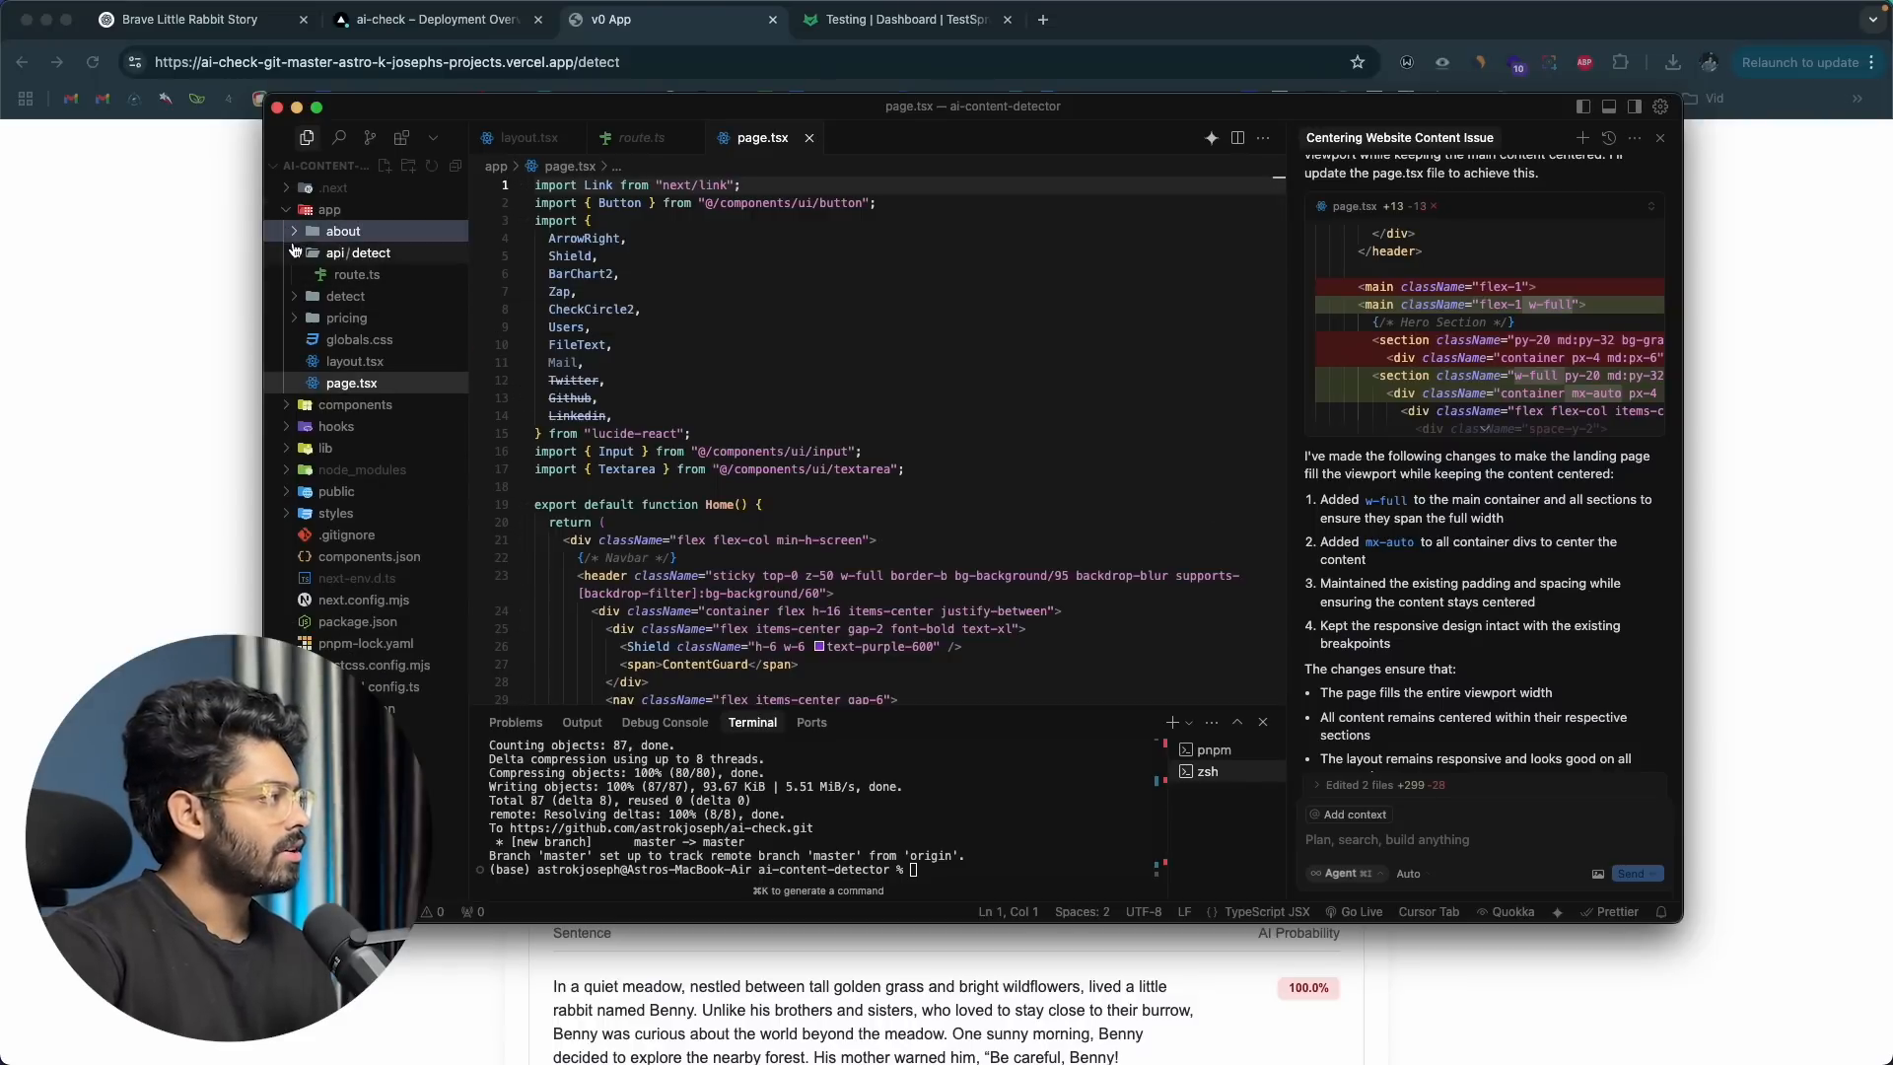
{"action": "left_click", "coordinate": [355, 275]}
{"action": "scroll", "coordinate": [660, 364], "scroll_direction": "down", "scroll_amount": 10}
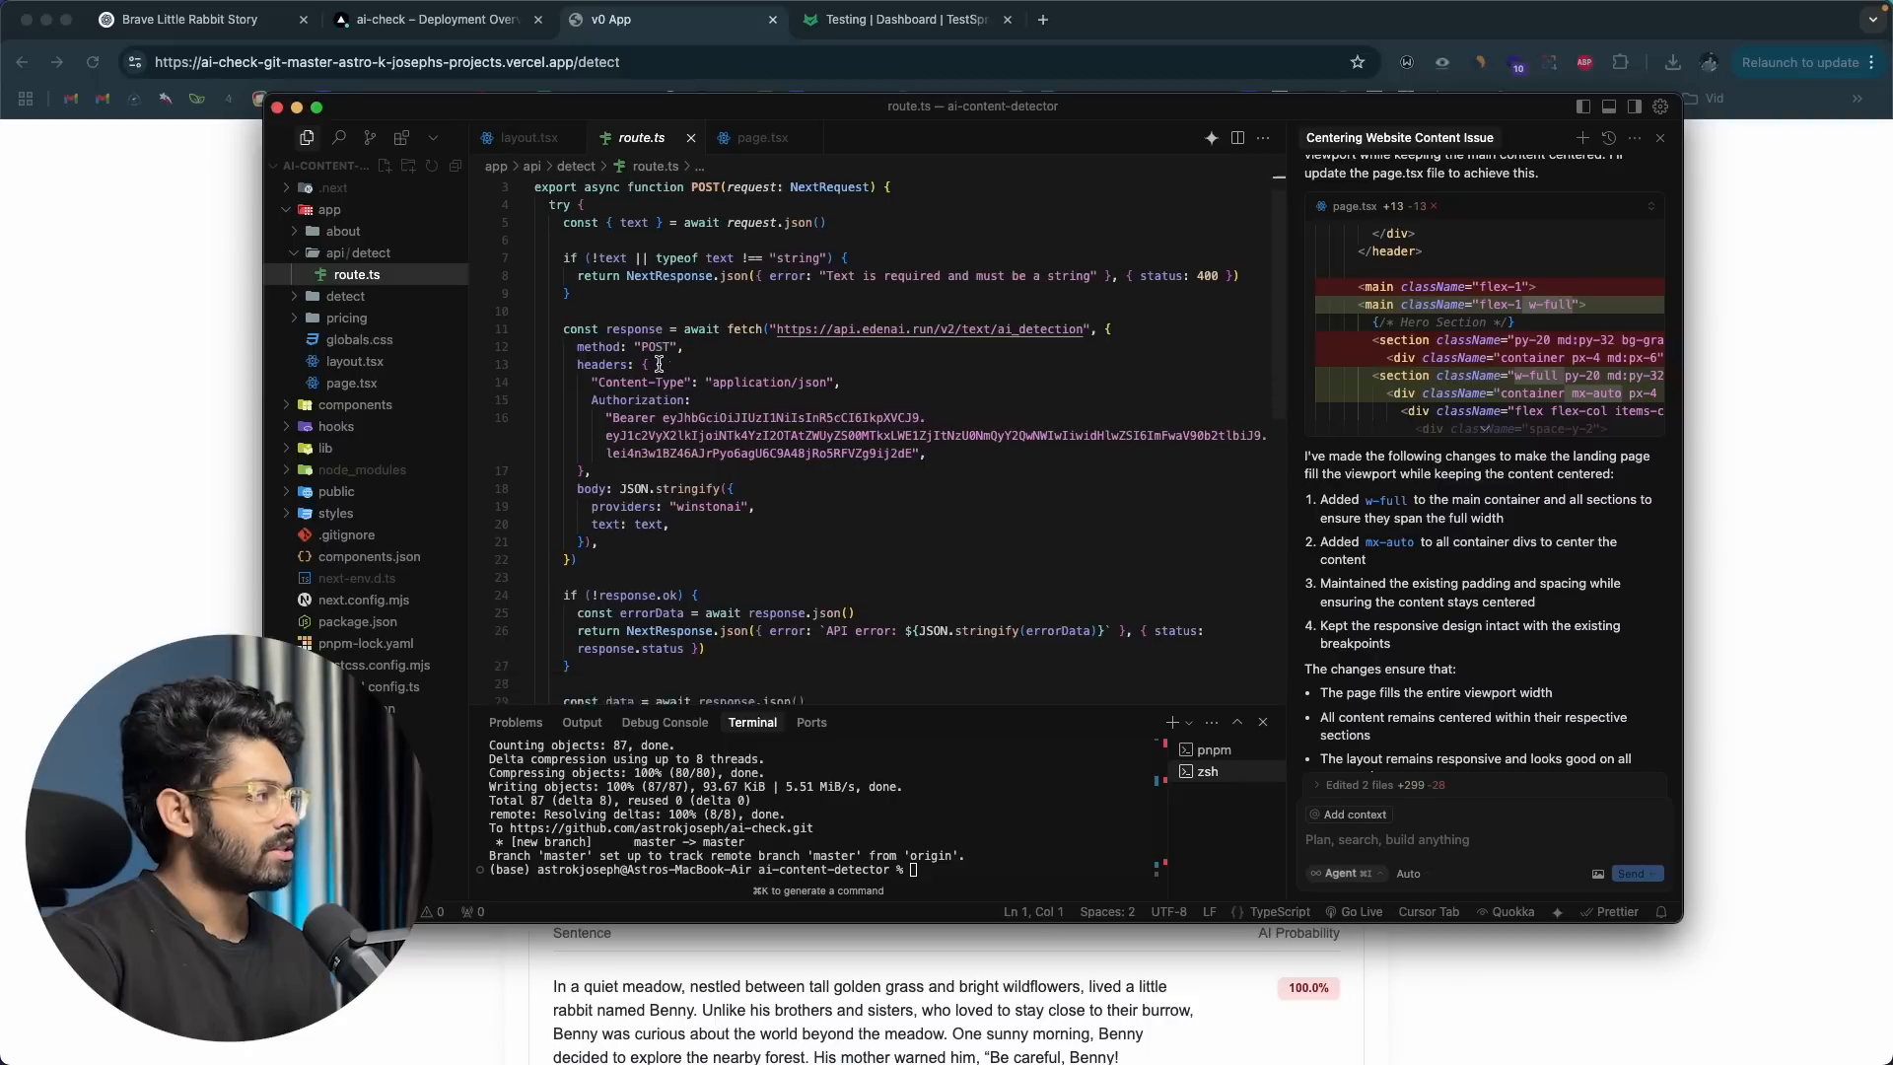
{"action": "scroll", "coordinate": [660, 364], "scroll_direction": "up", "scroll_amount": 2}
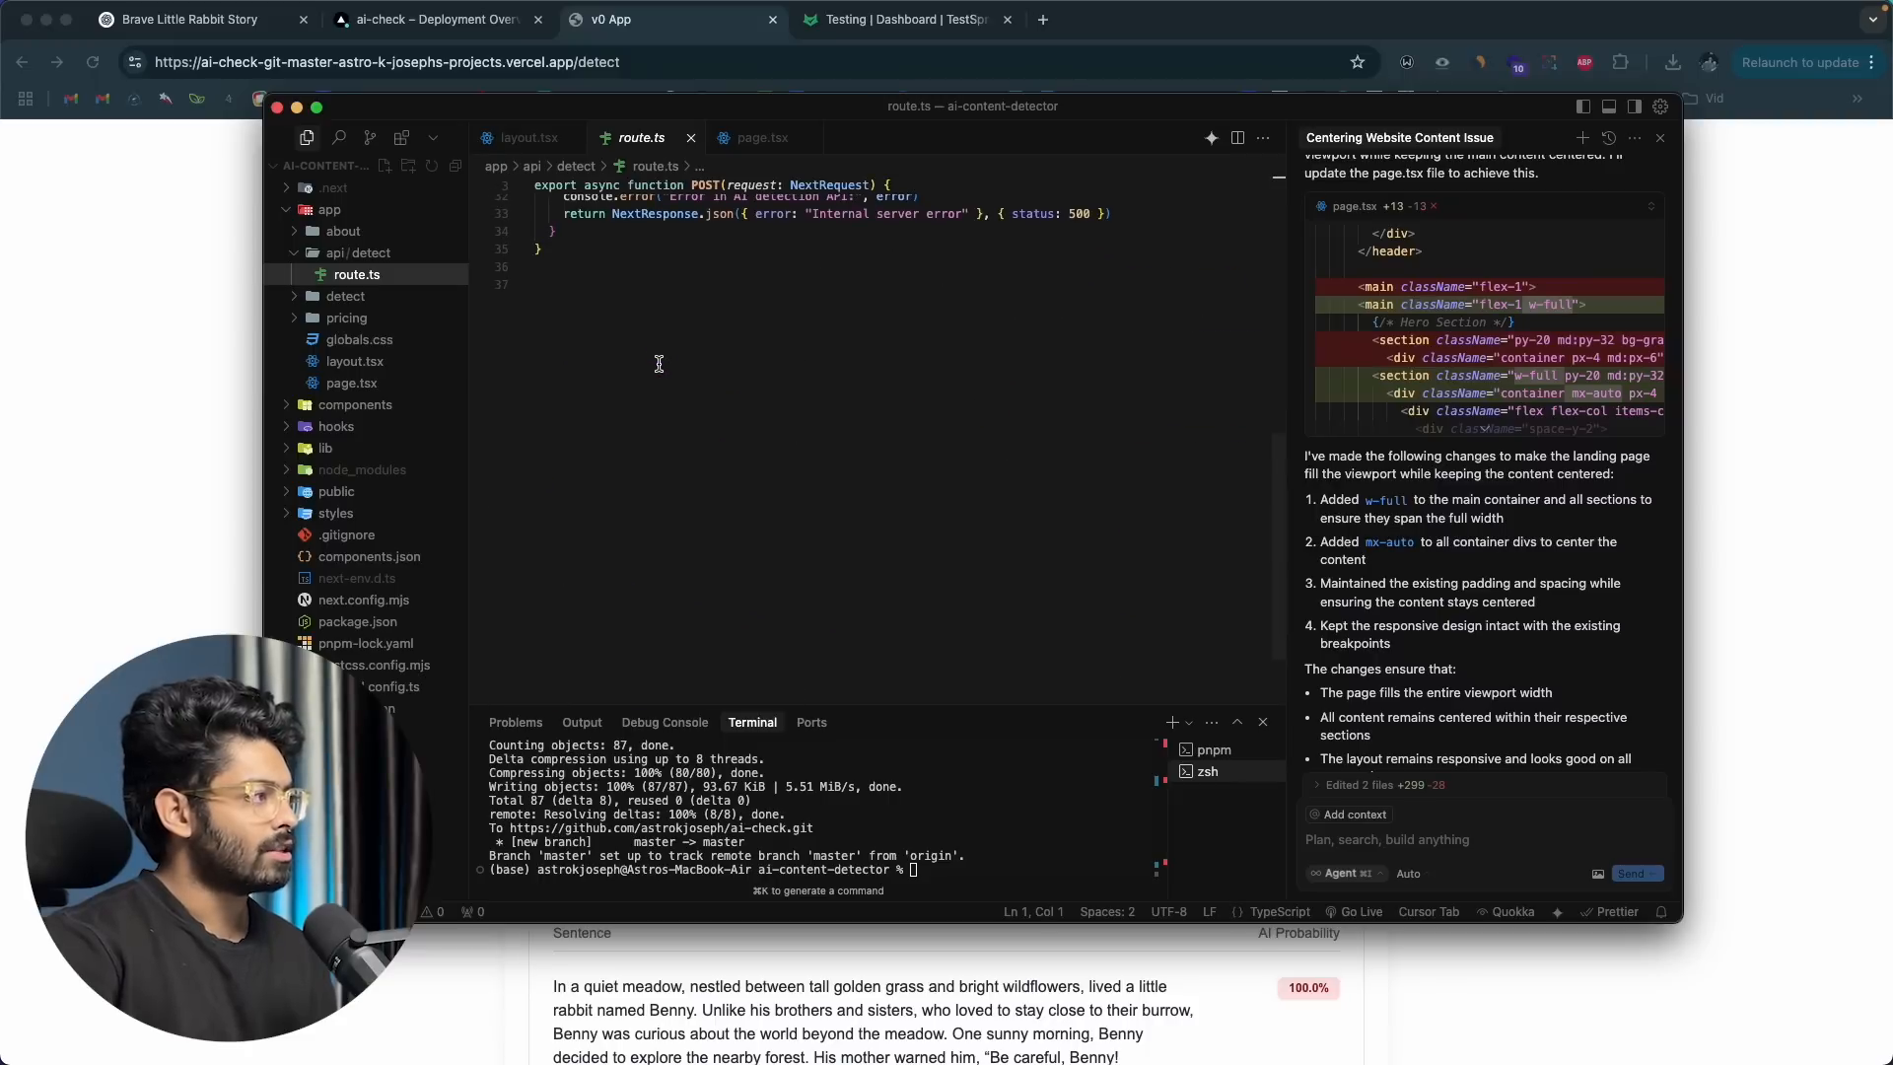
{"action": "left_click", "coordinate": [184, 447]}
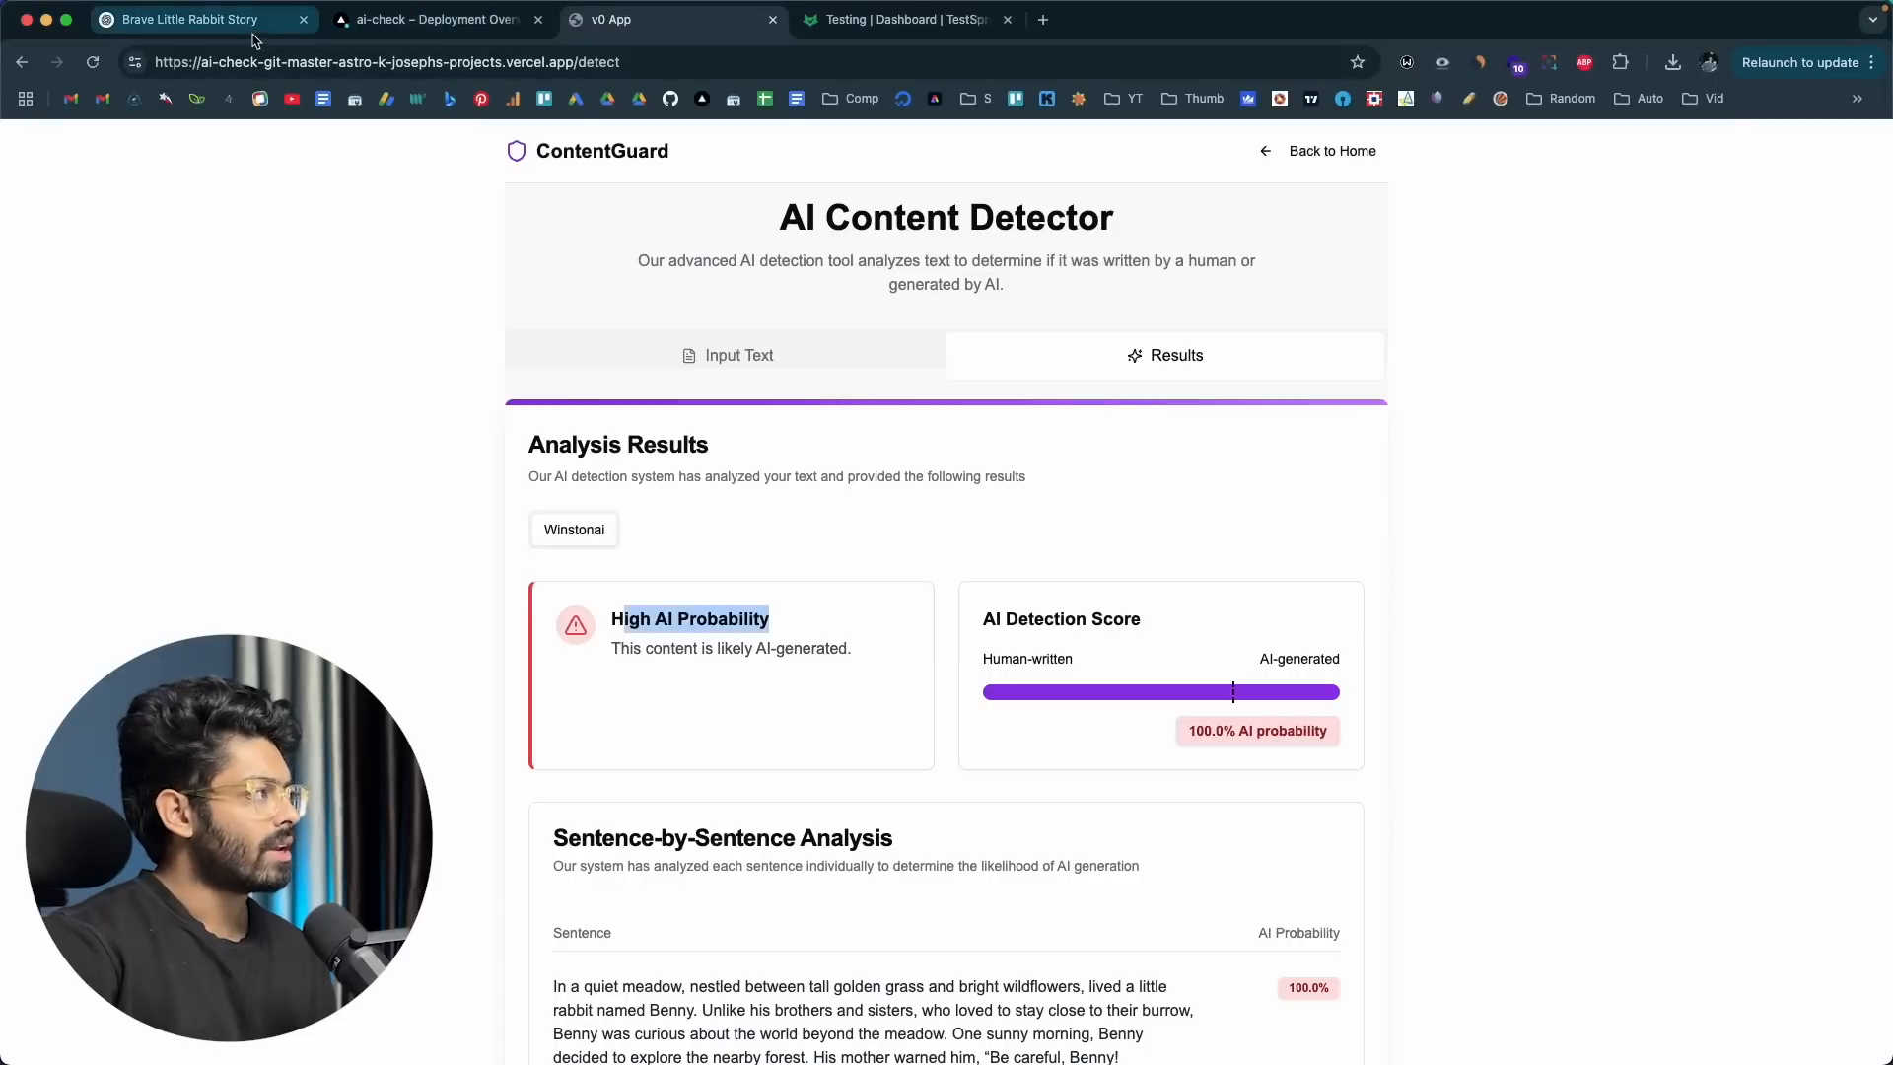
Step: Copy ContentGuard's base URL into TestSprite's API endpoint field and extend it with the path /api/detect/
{"action": "left_click", "coordinate": [438, 30]}
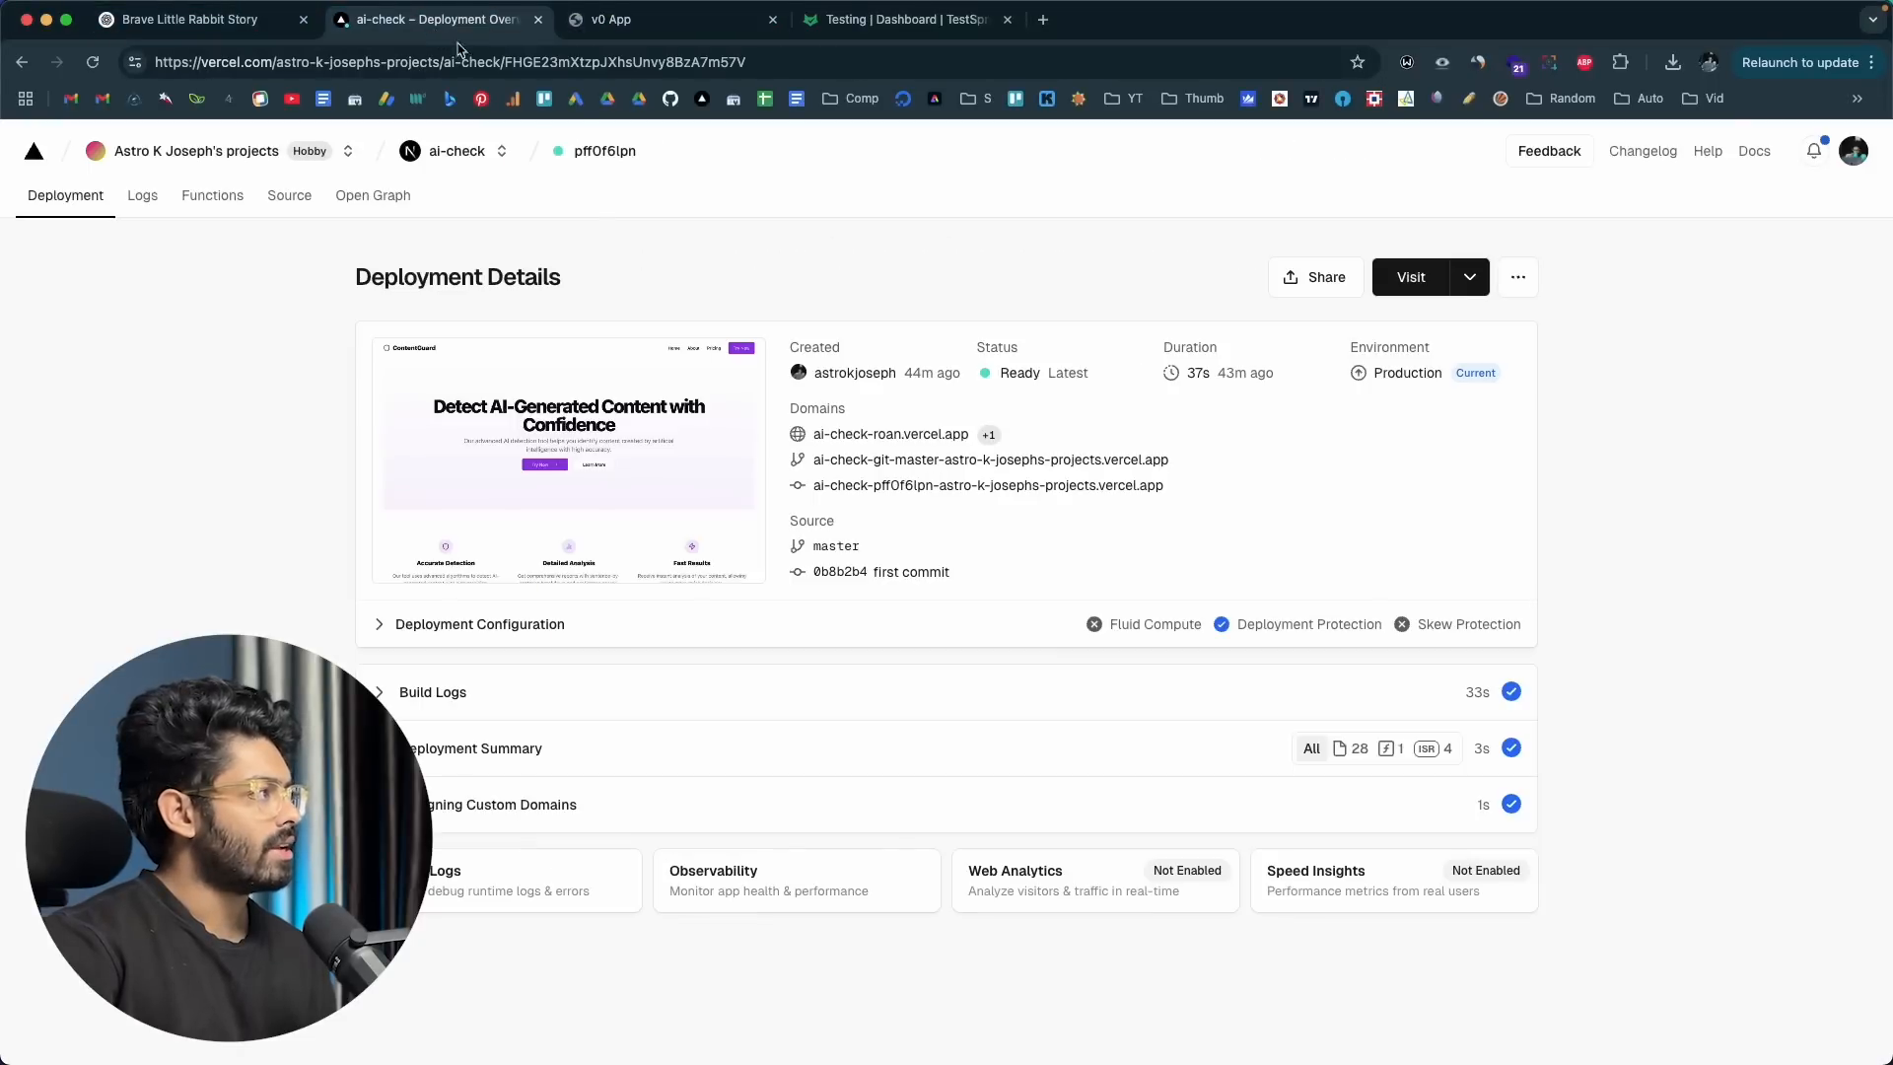
{"action": "left_click", "coordinate": [589, 35]}
{"action": "left_click_drag", "start_coordinate": [574, 62], "coordinate": [3, 60]}
{"action": "key", "text": "super+c"}
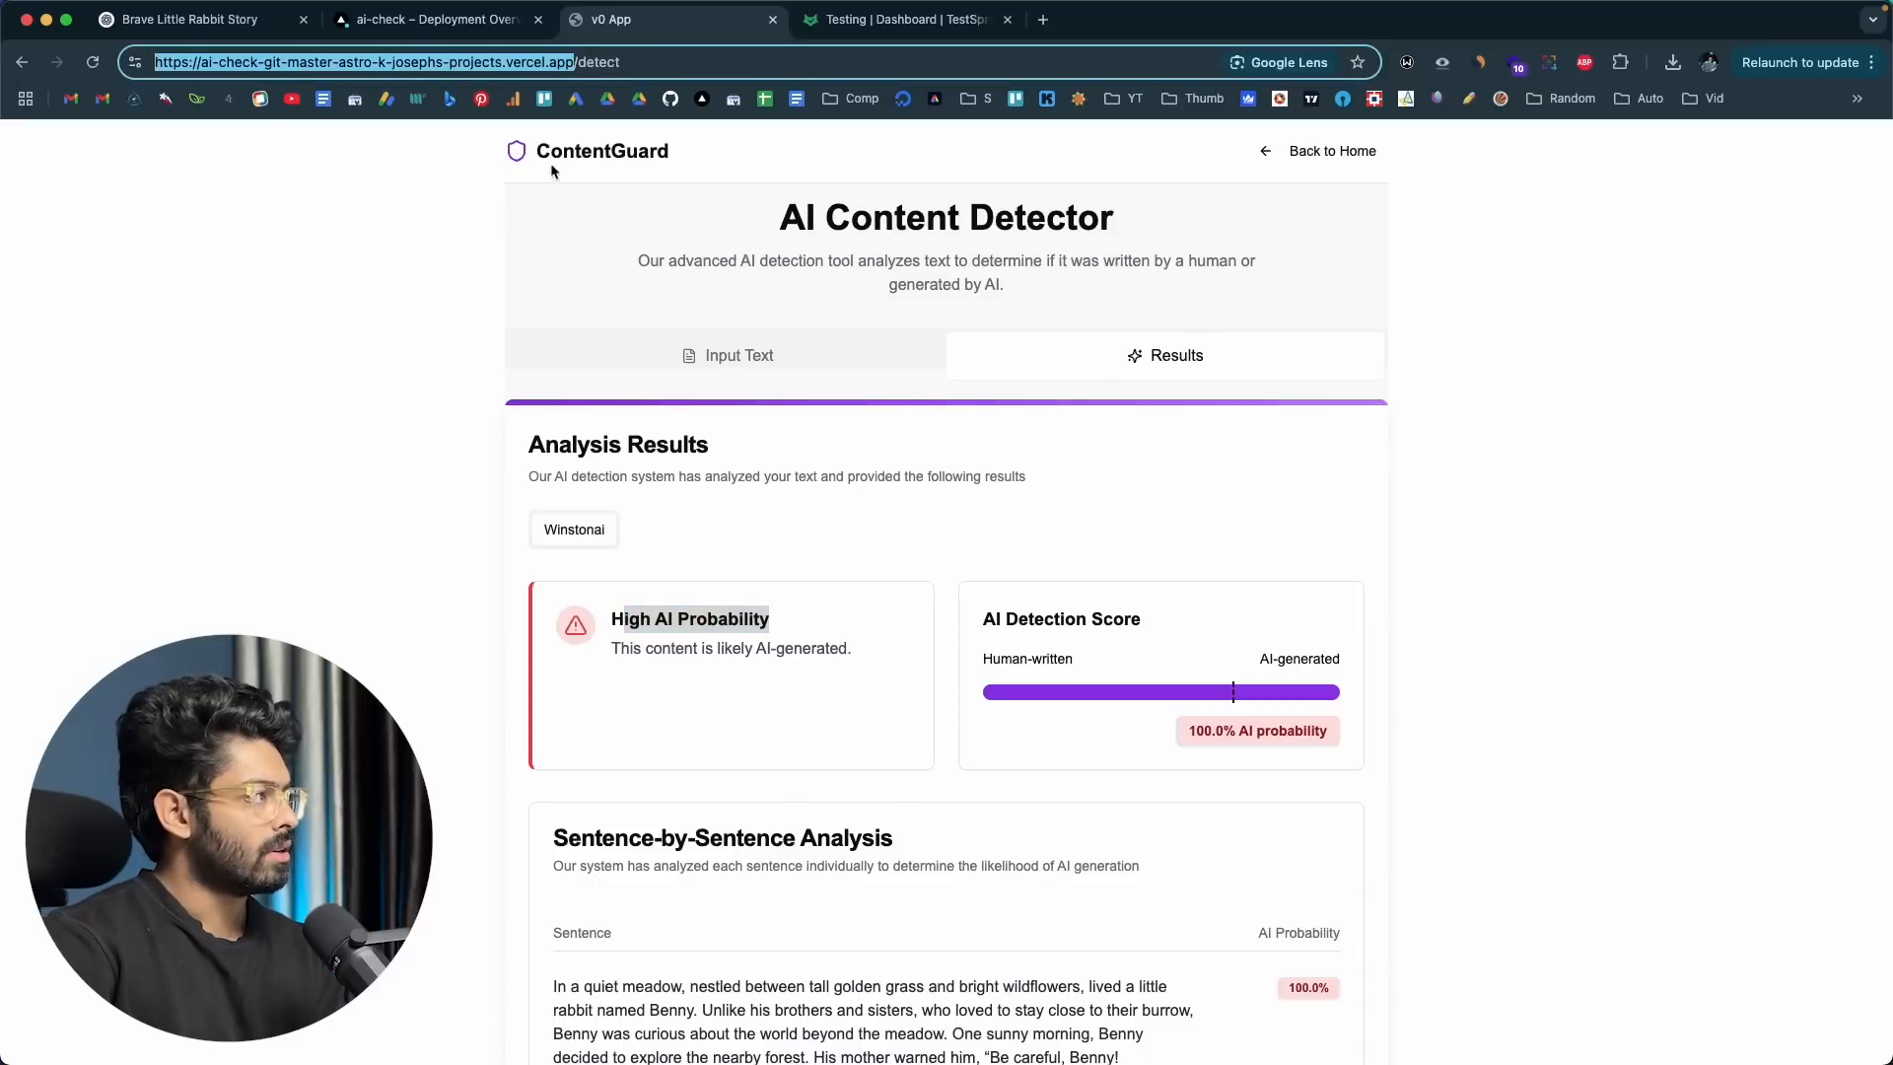
{"action": "left_click", "coordinate": [871, 24]}
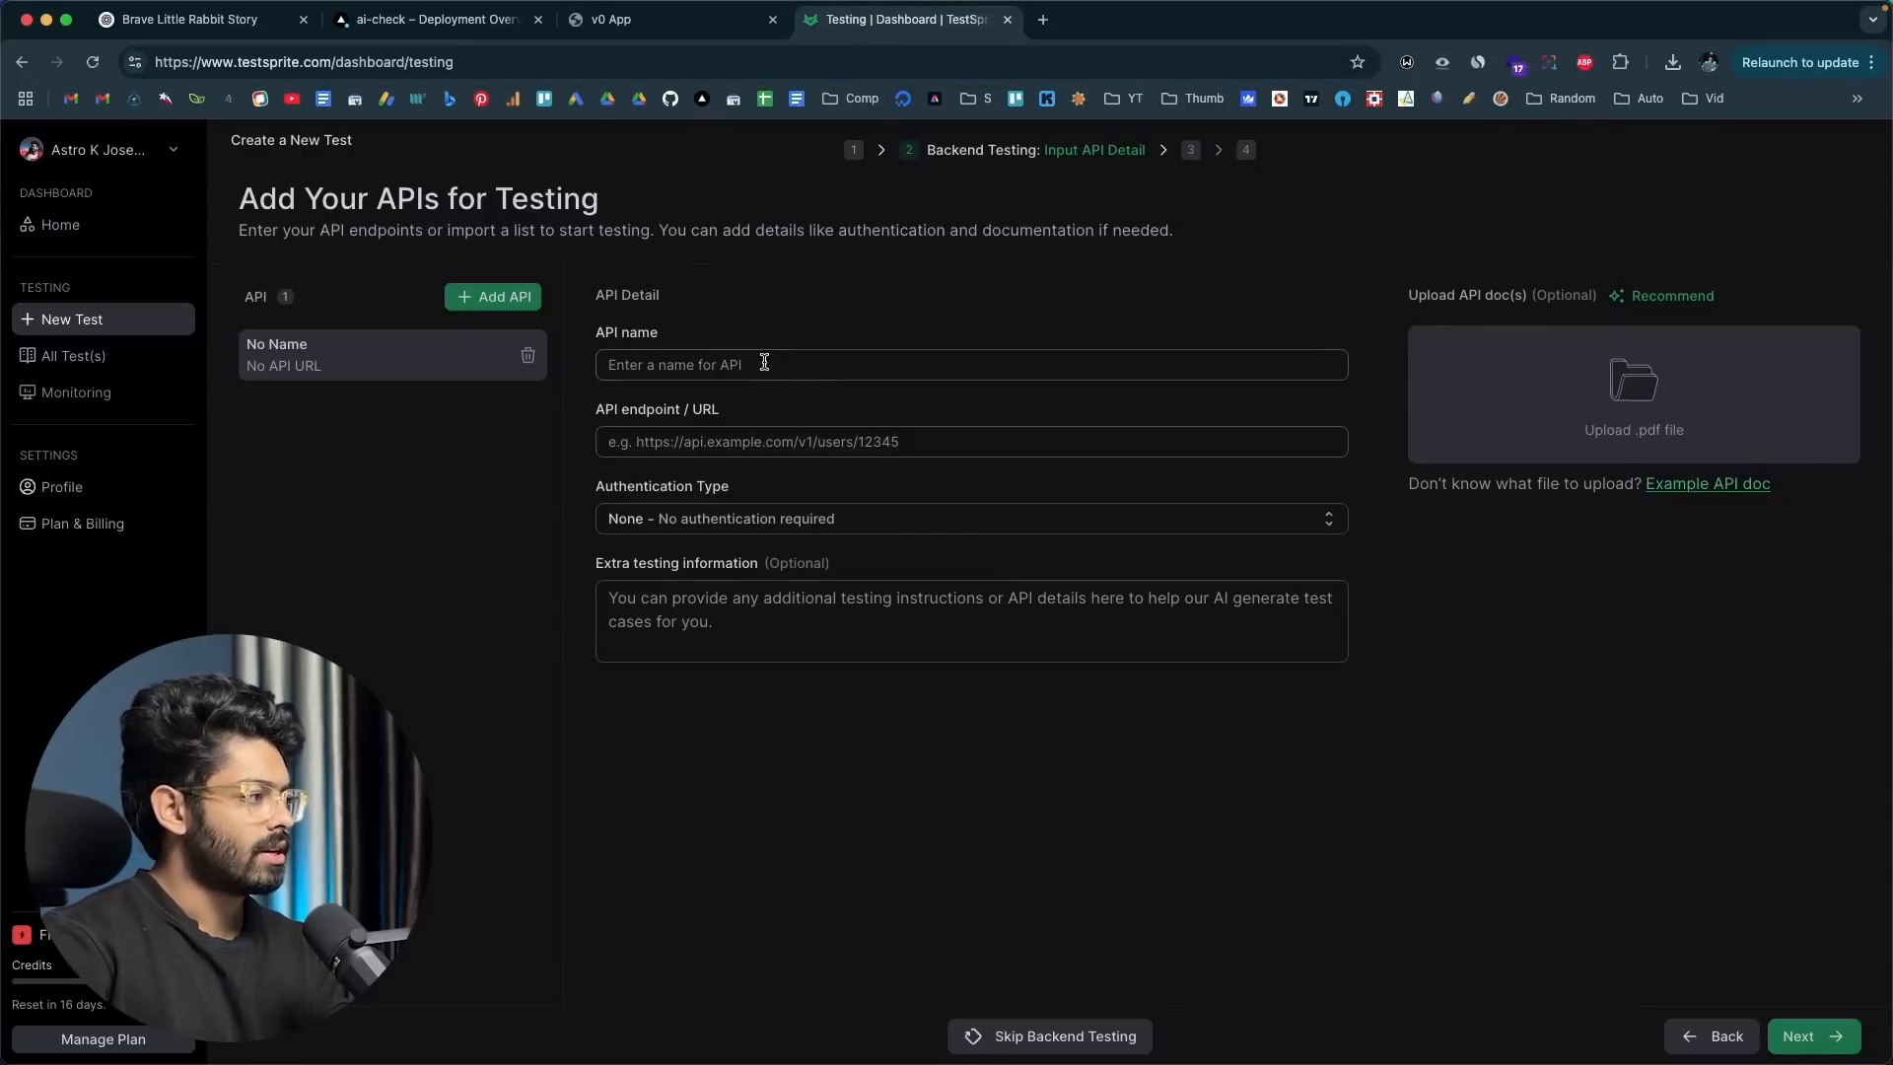
{"action": "left_click", "coordinate": [757, 434]}
{"action": "key", "text": "super+v"}
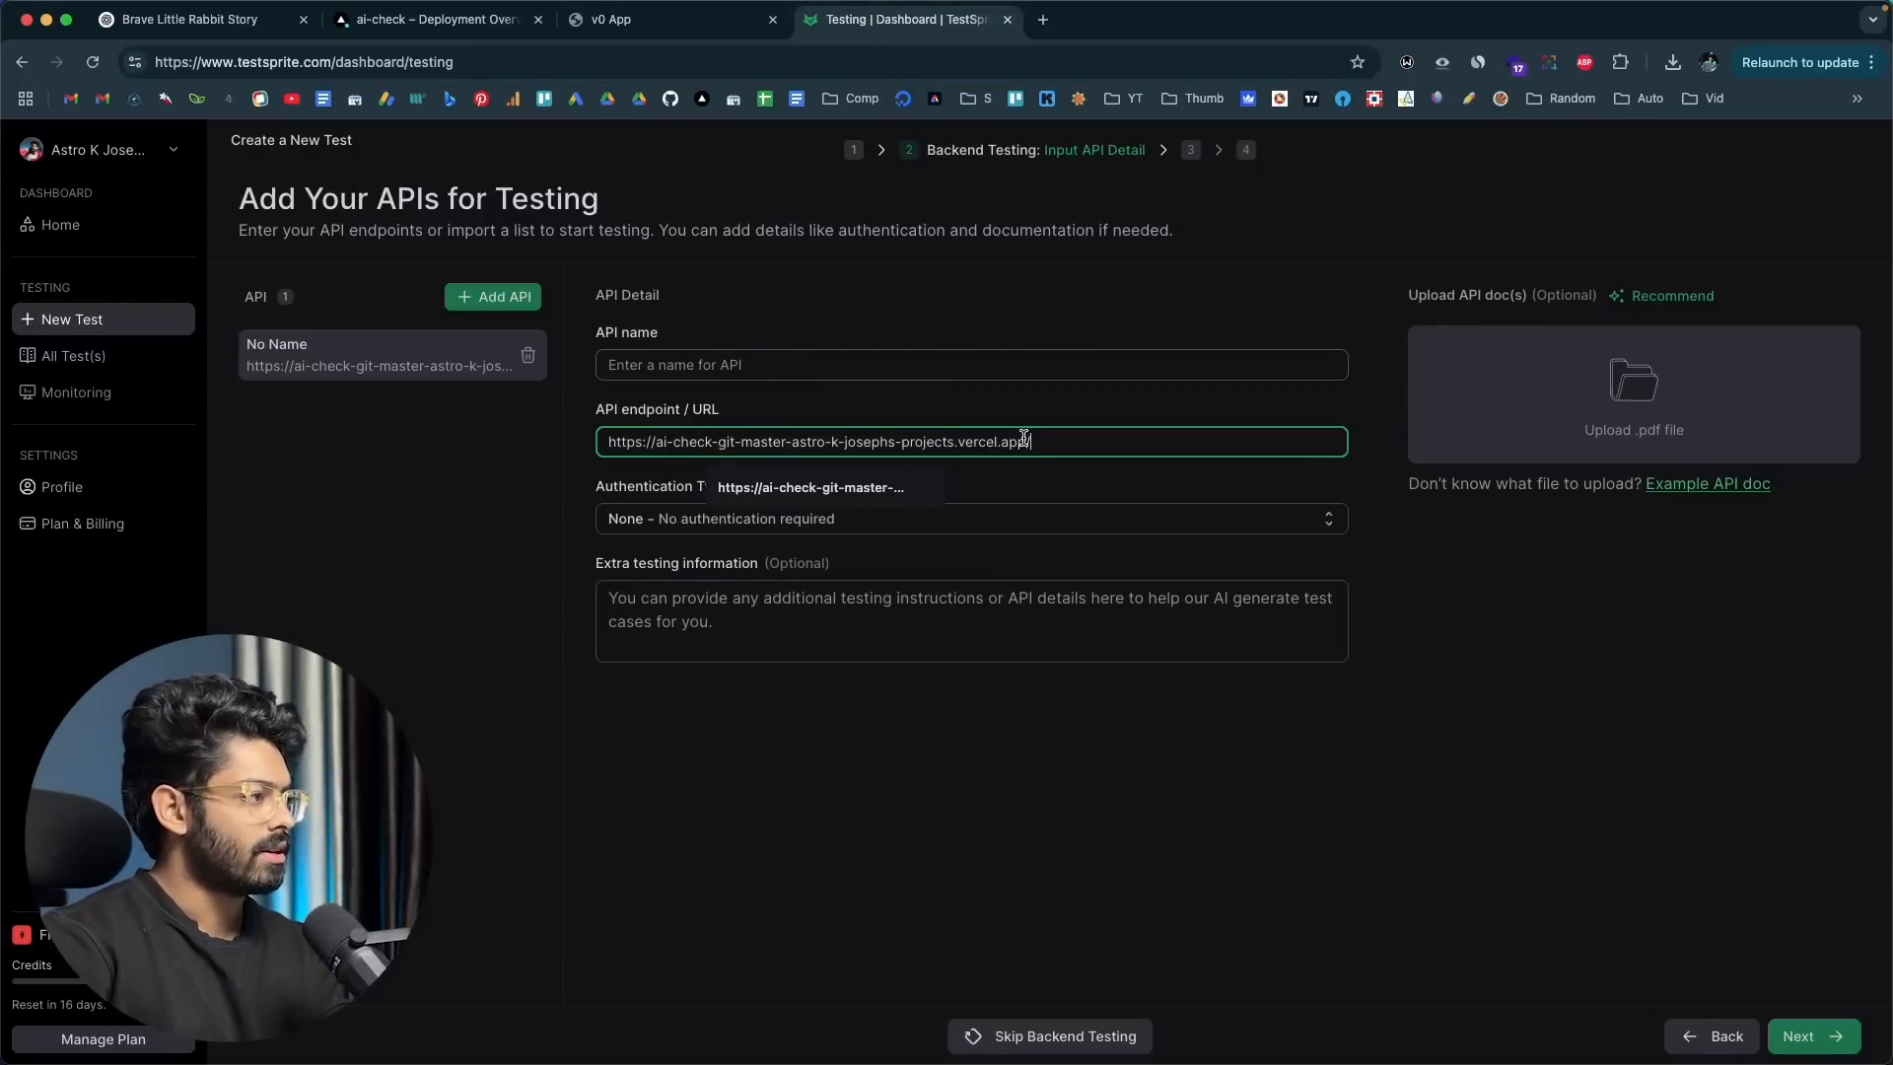
{"action": "type", "text": "/api/"}
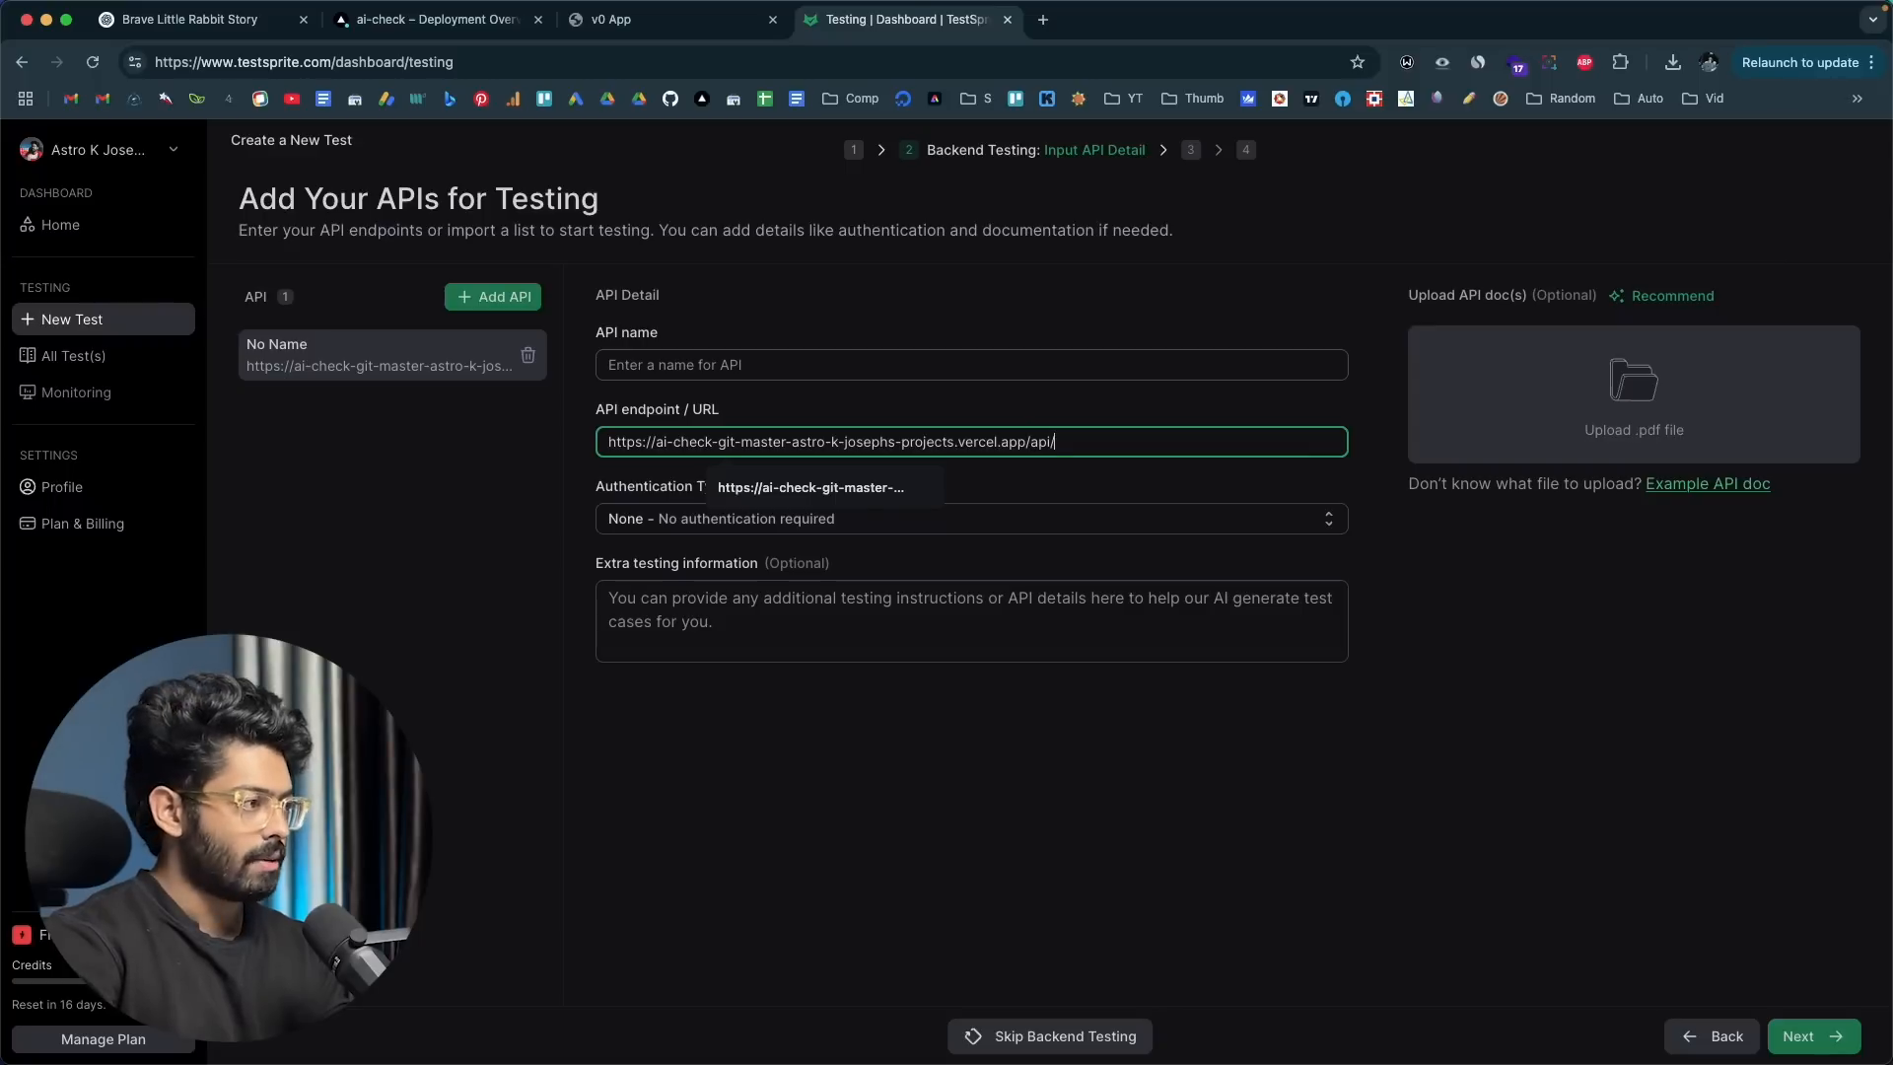
{"action": "type", "text": "detect/"}
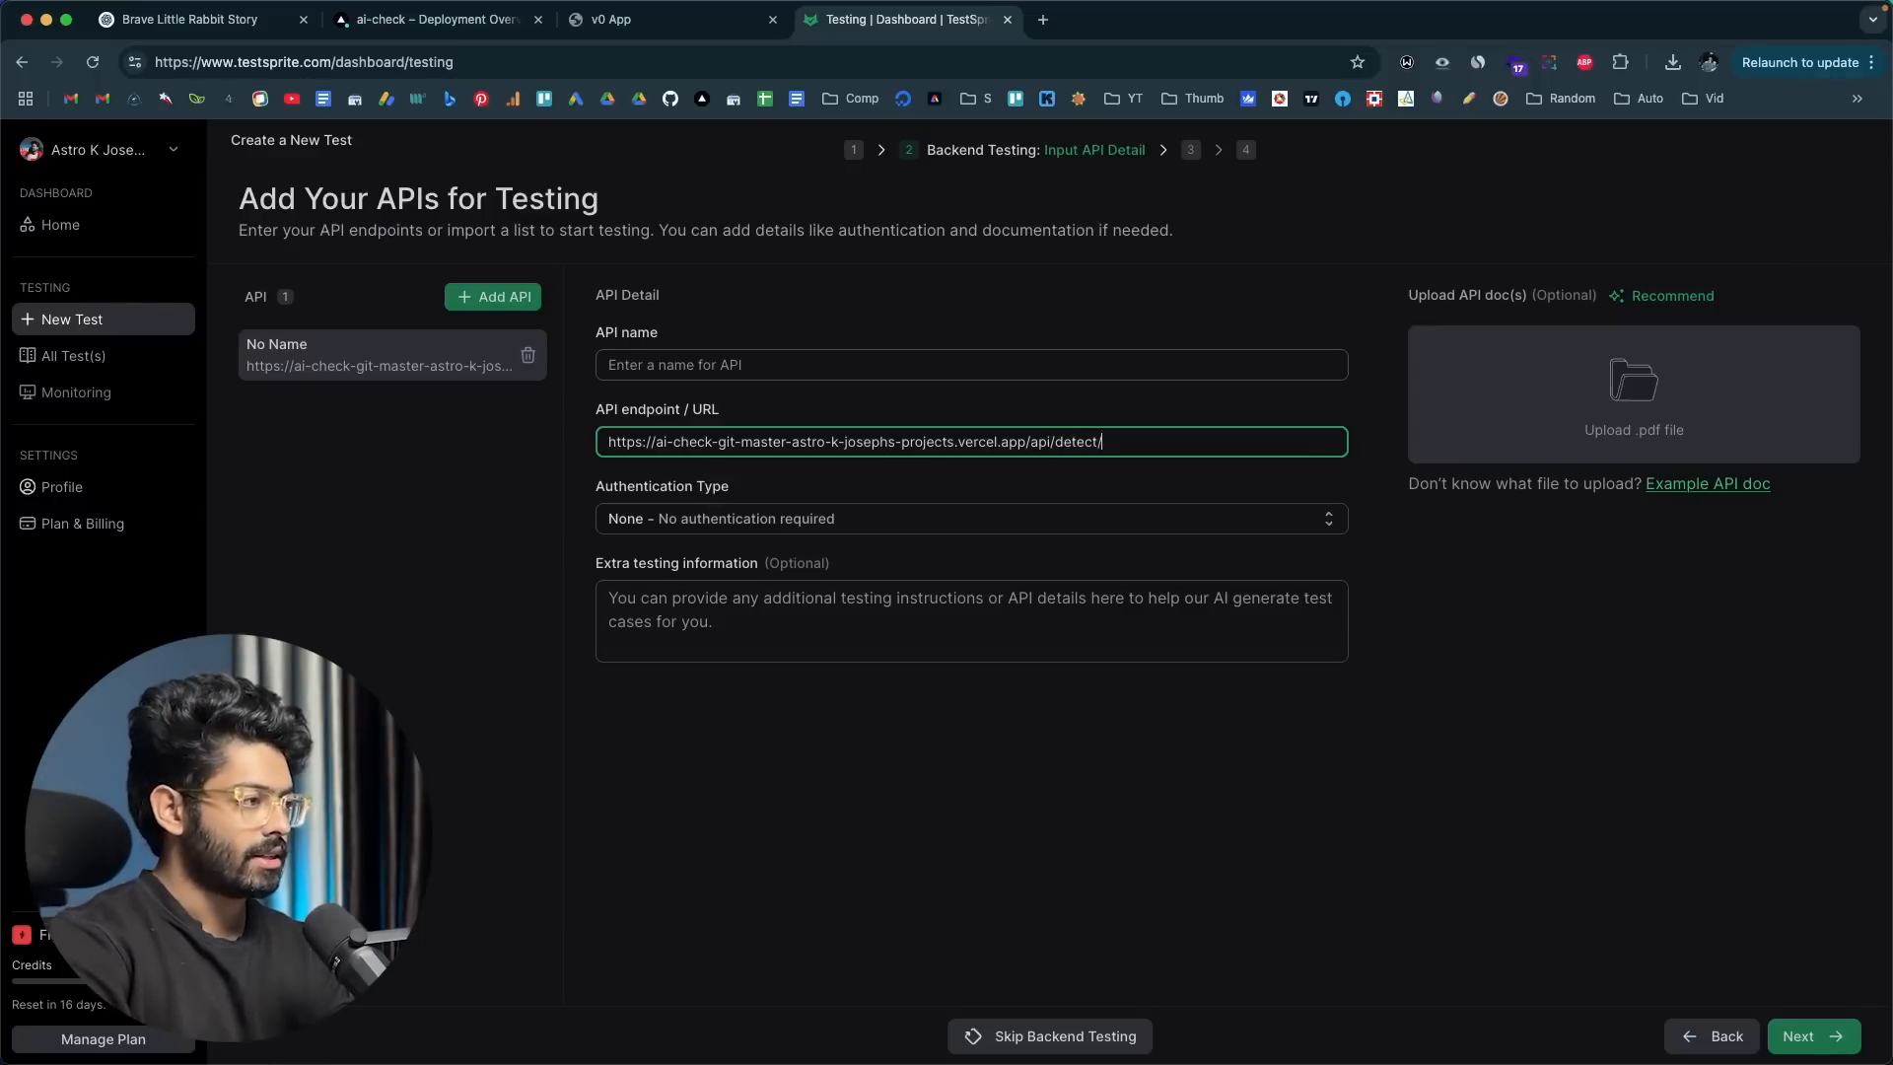
Step: Highlight the completed endpoint URL and name the API "Detect"
{"action": "left_click_drag", "start_coordinate": [1102, 442], "coordinate": [611, 441]}
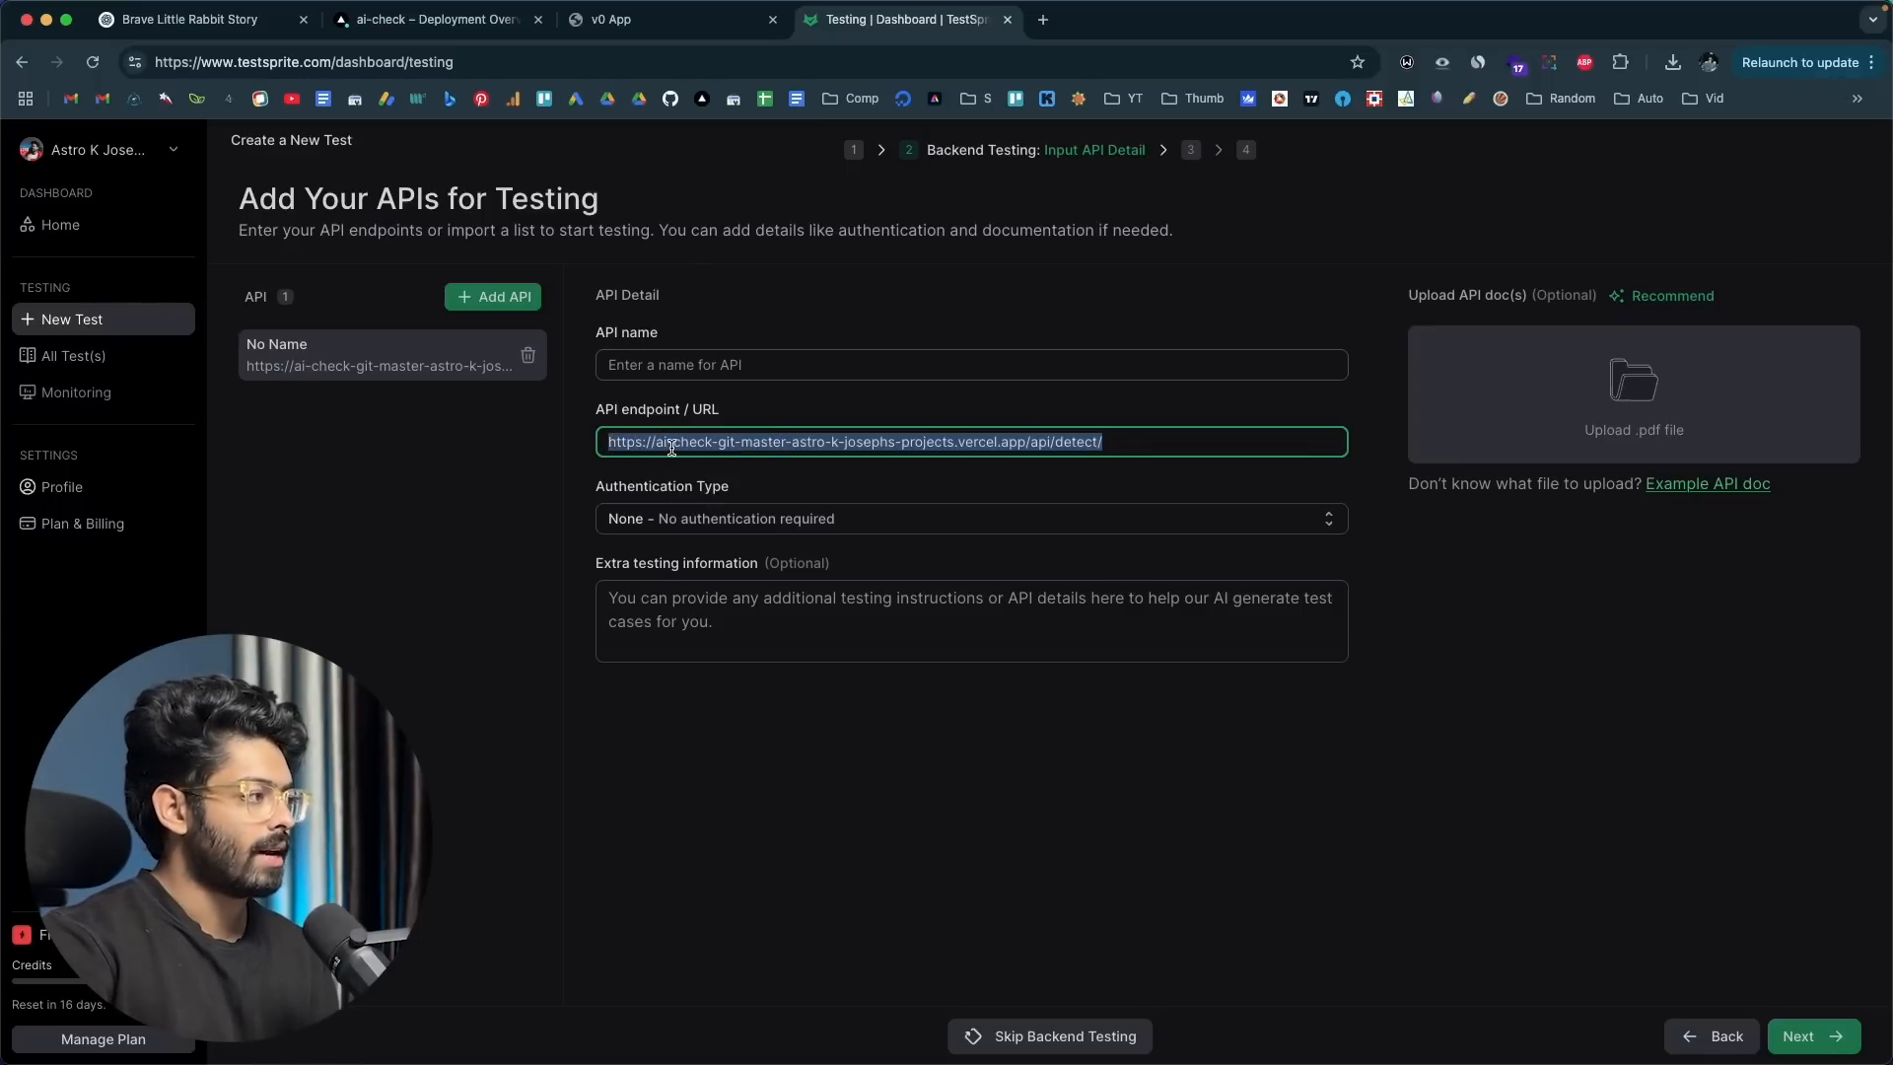
{"action": "left_click", "coordinate": [664, 367]}
{"action": "type", "text": "Detect"}
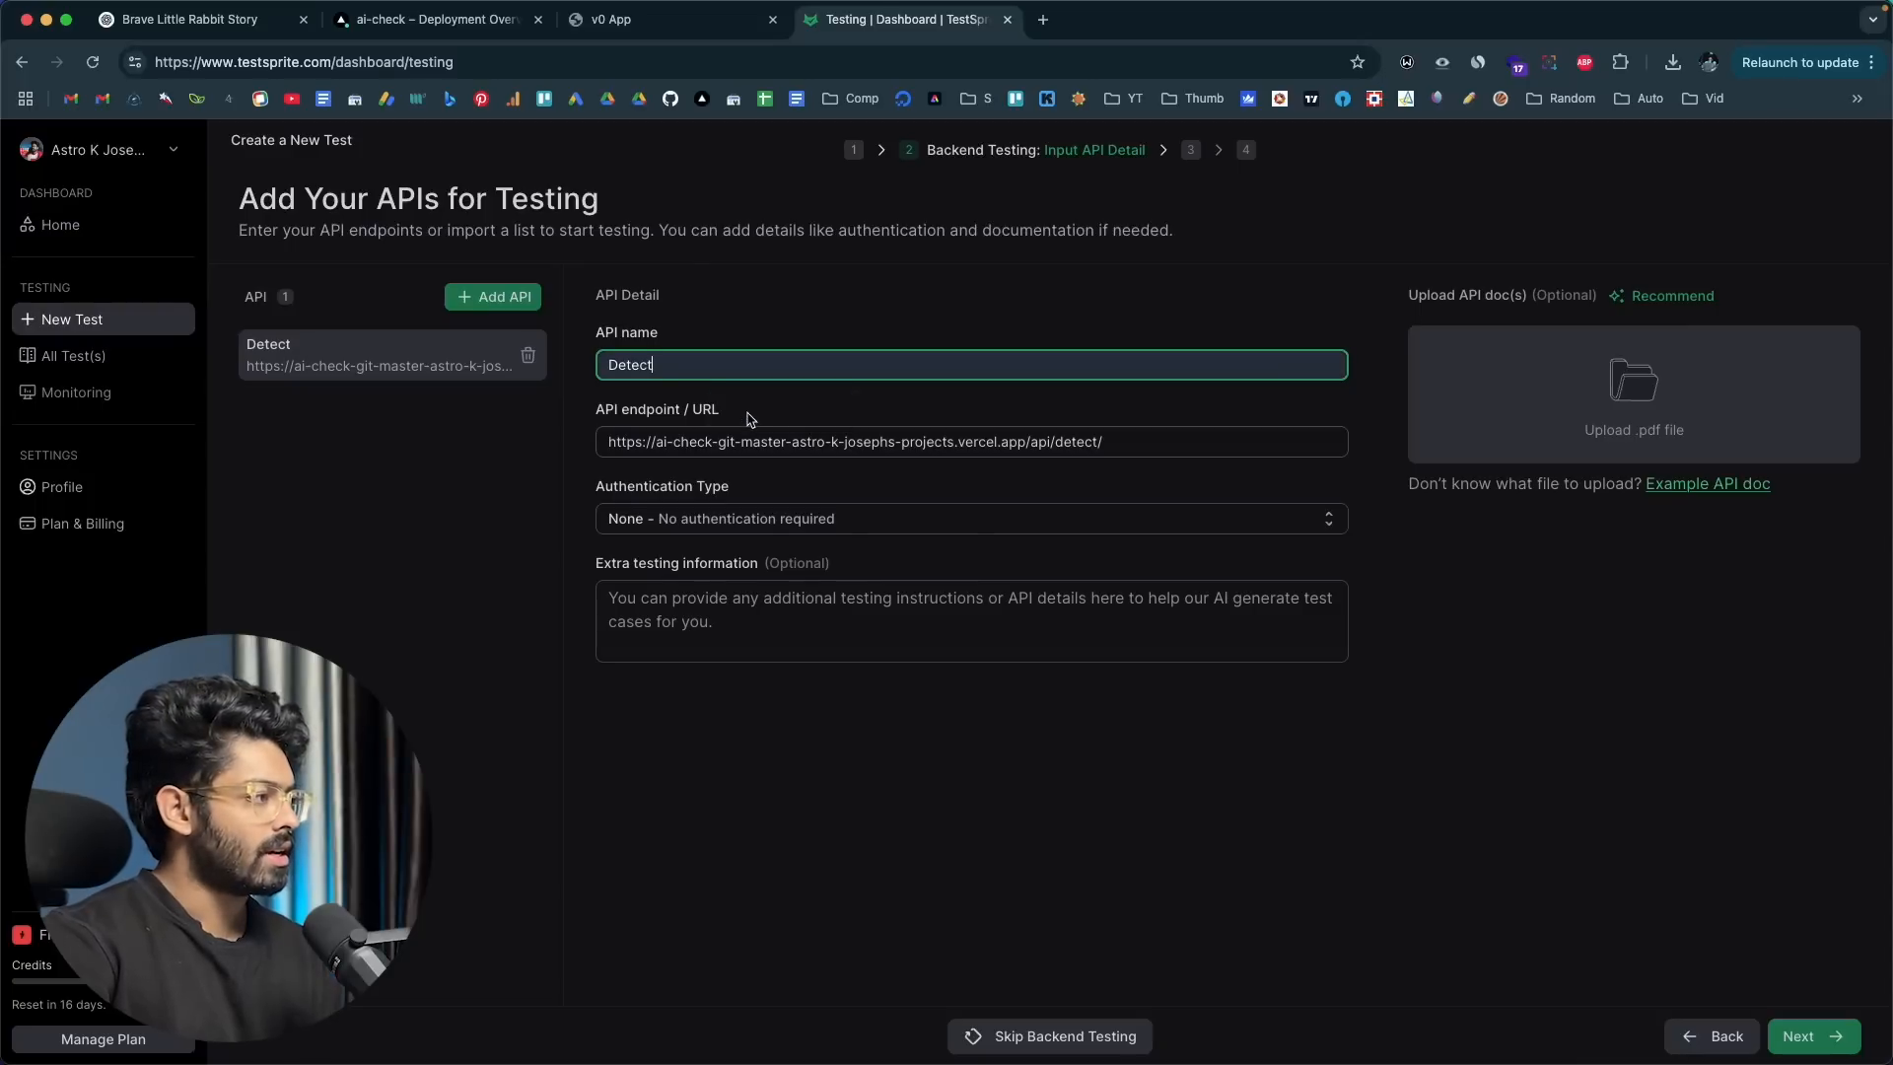
{"action": "left_click", "coordinate": [520, 502]}
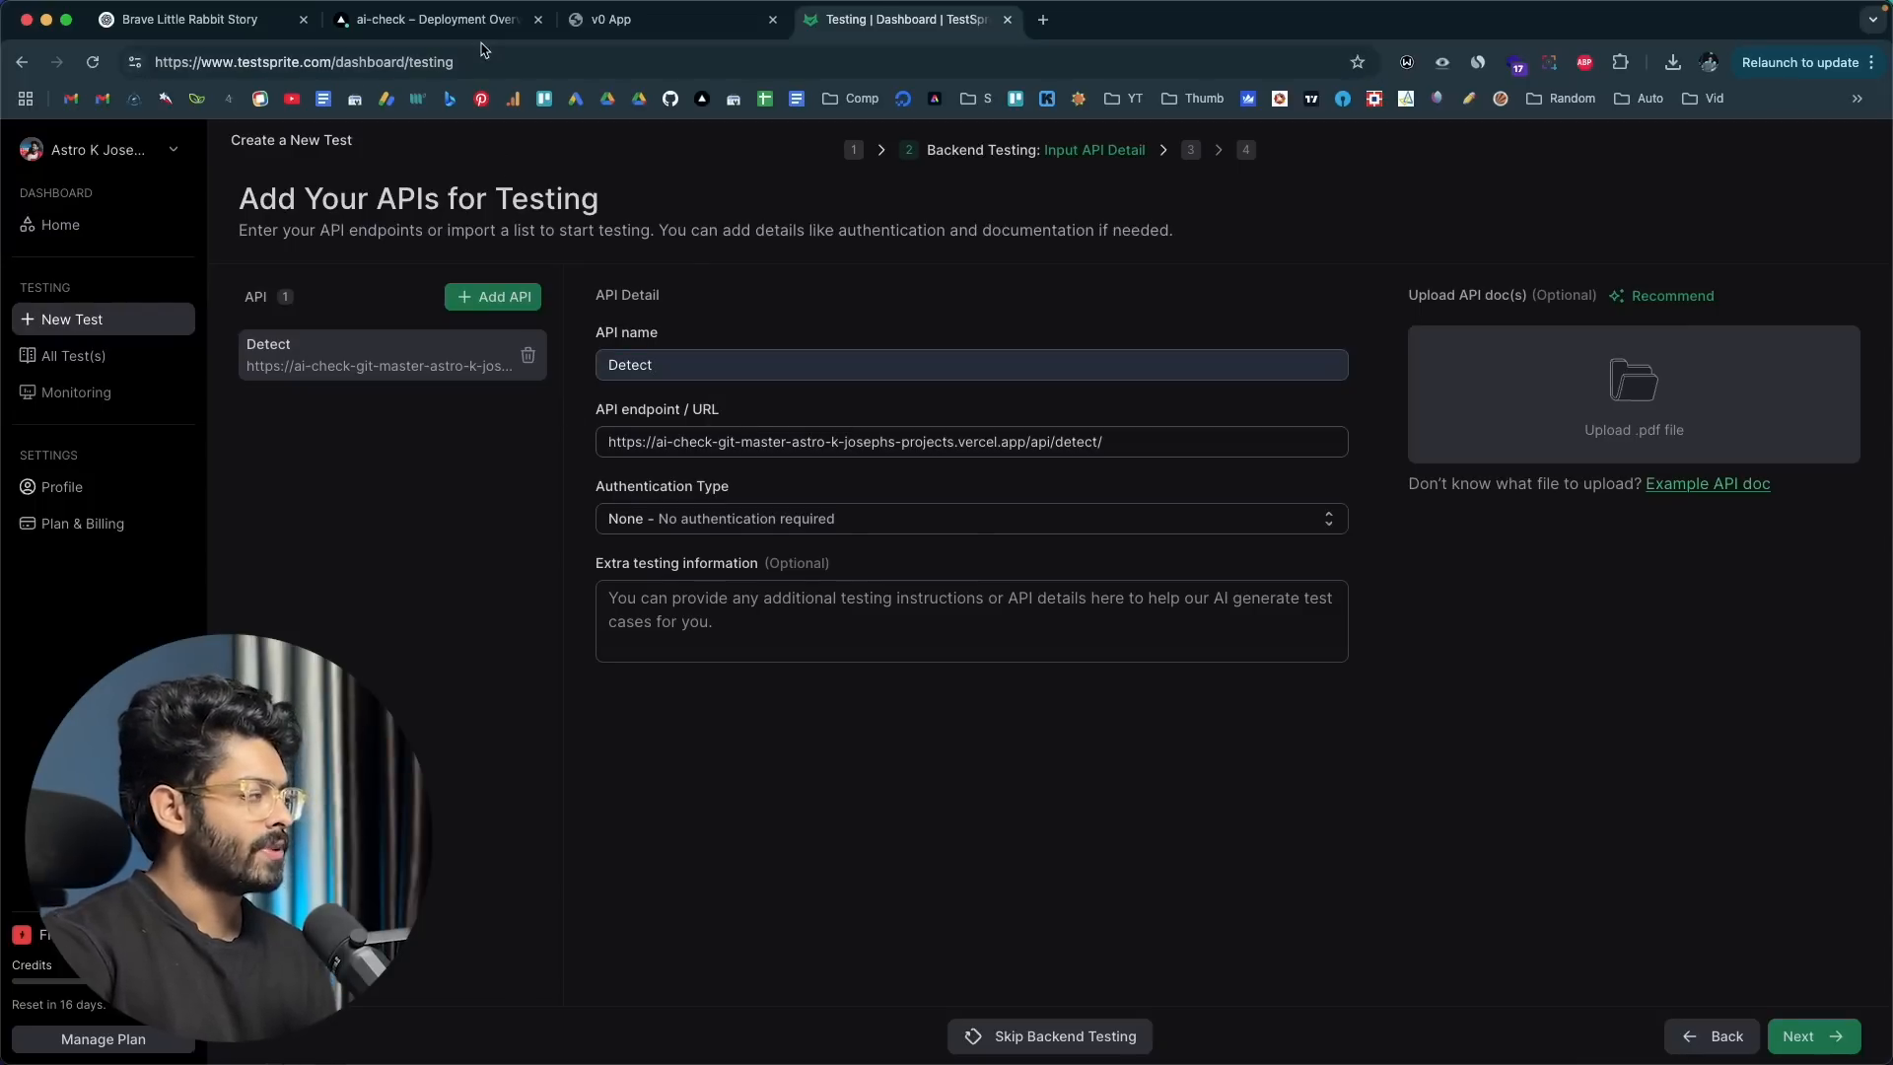
Step: Look over ContentGuard's analysis results page and return to TestSprite's API details
{"action": "left_click", "coordinate": [574, 27]}
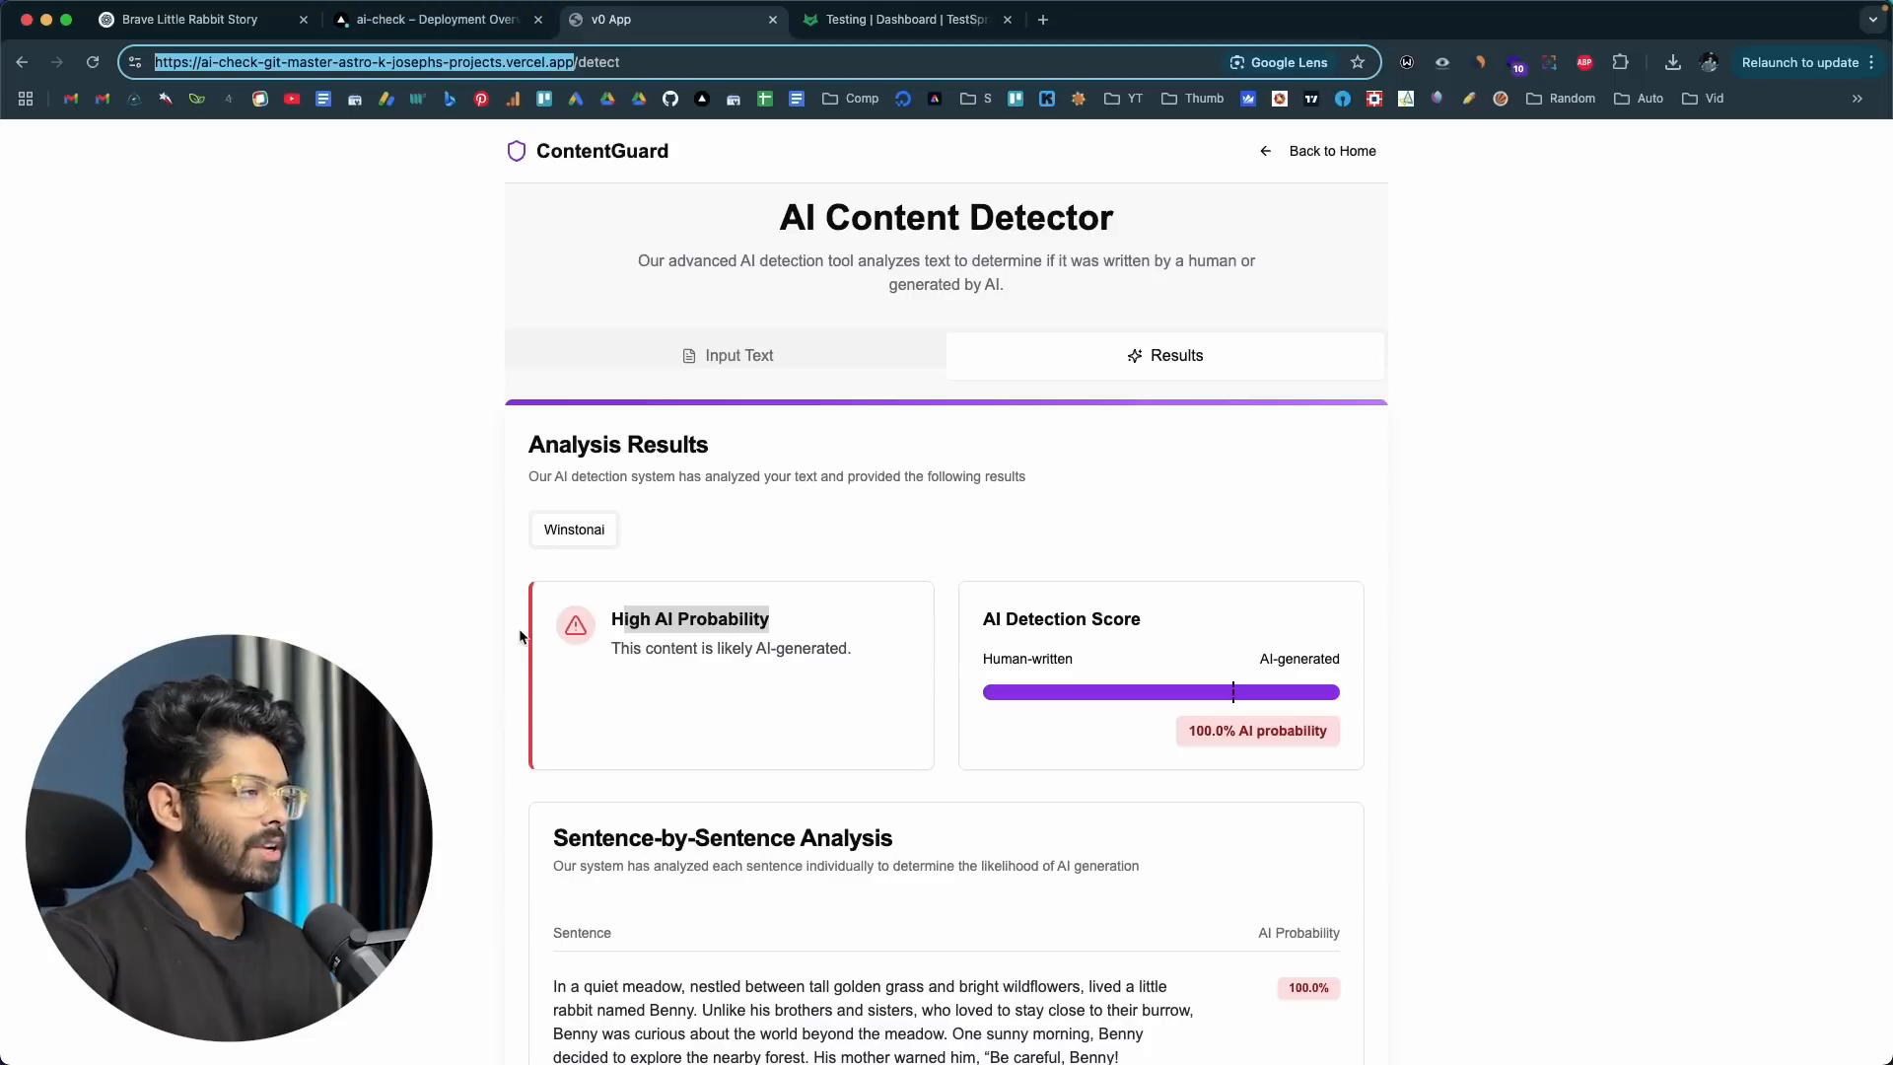
{"action": "scroll", "coordinate": [520, 636], "scroll_direction": "down", "scroll_amount": 1}
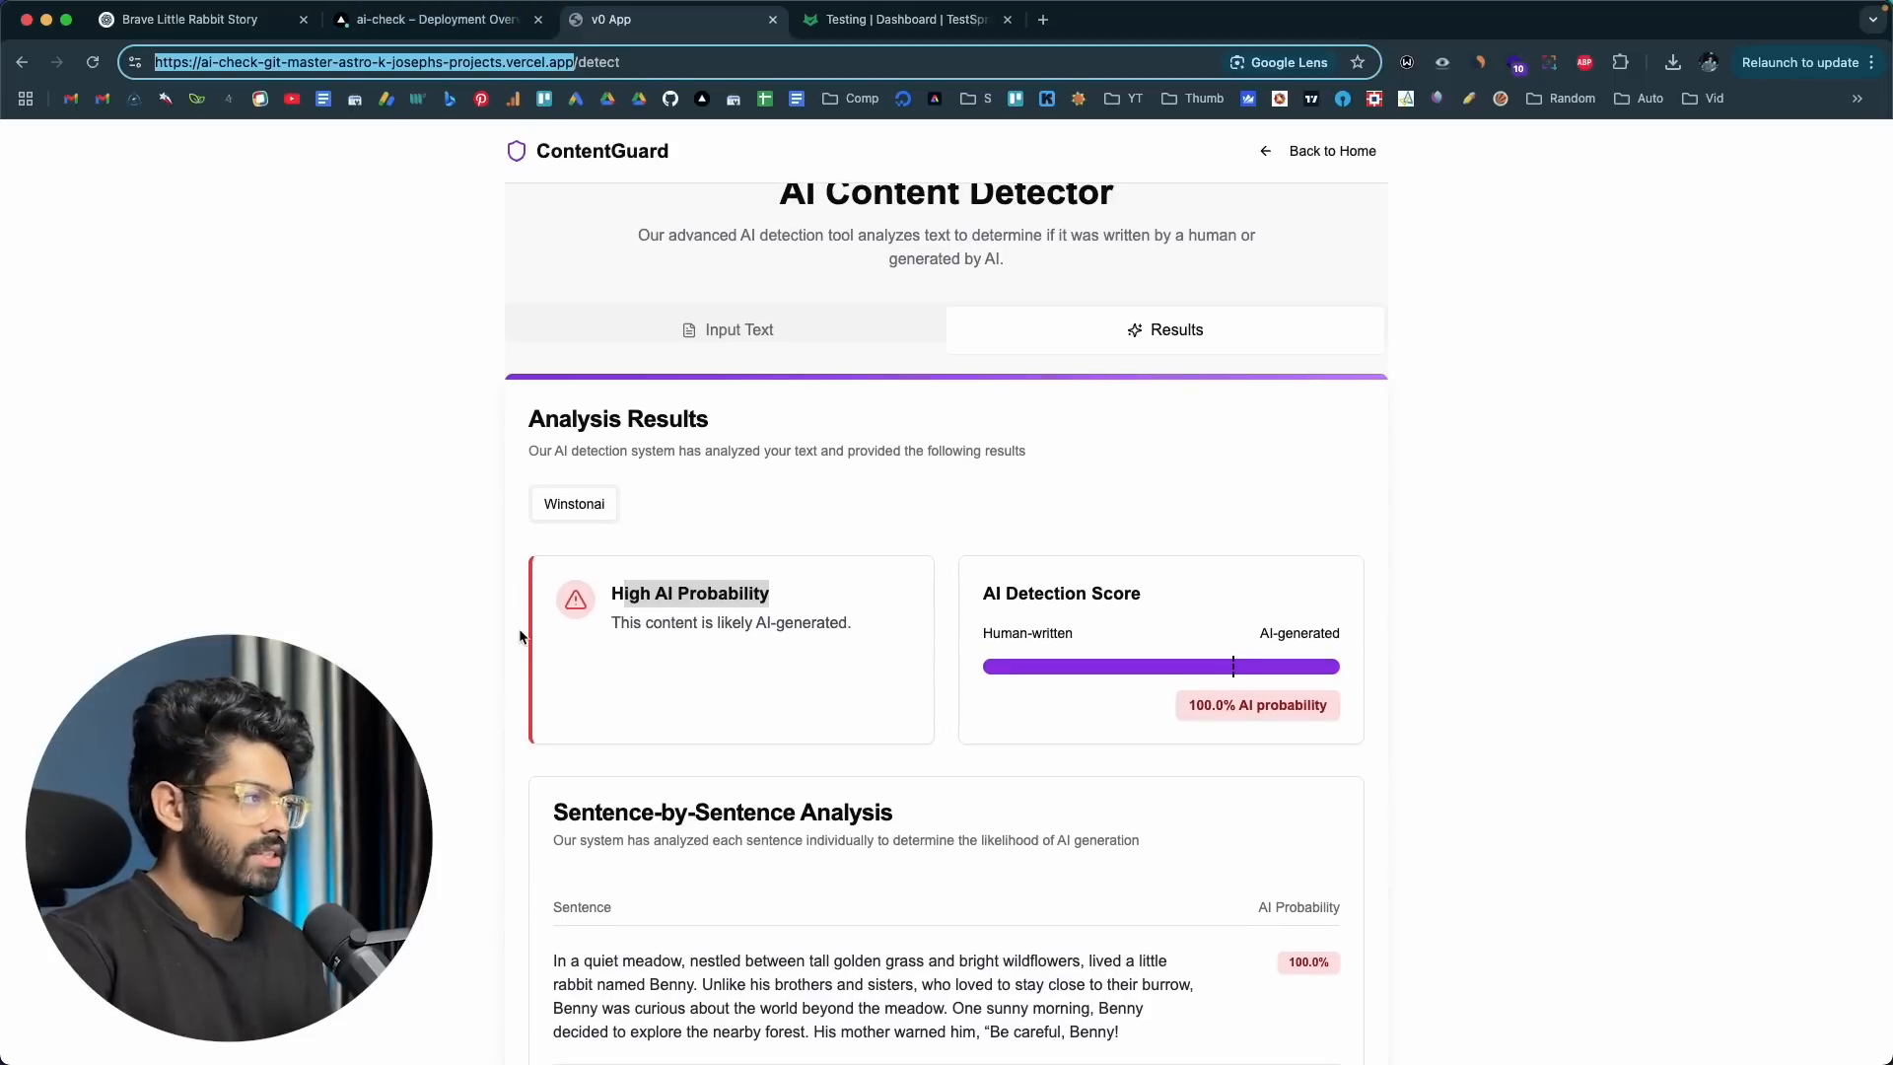
{"action": "left_click", "coordinate": [899, 21]}
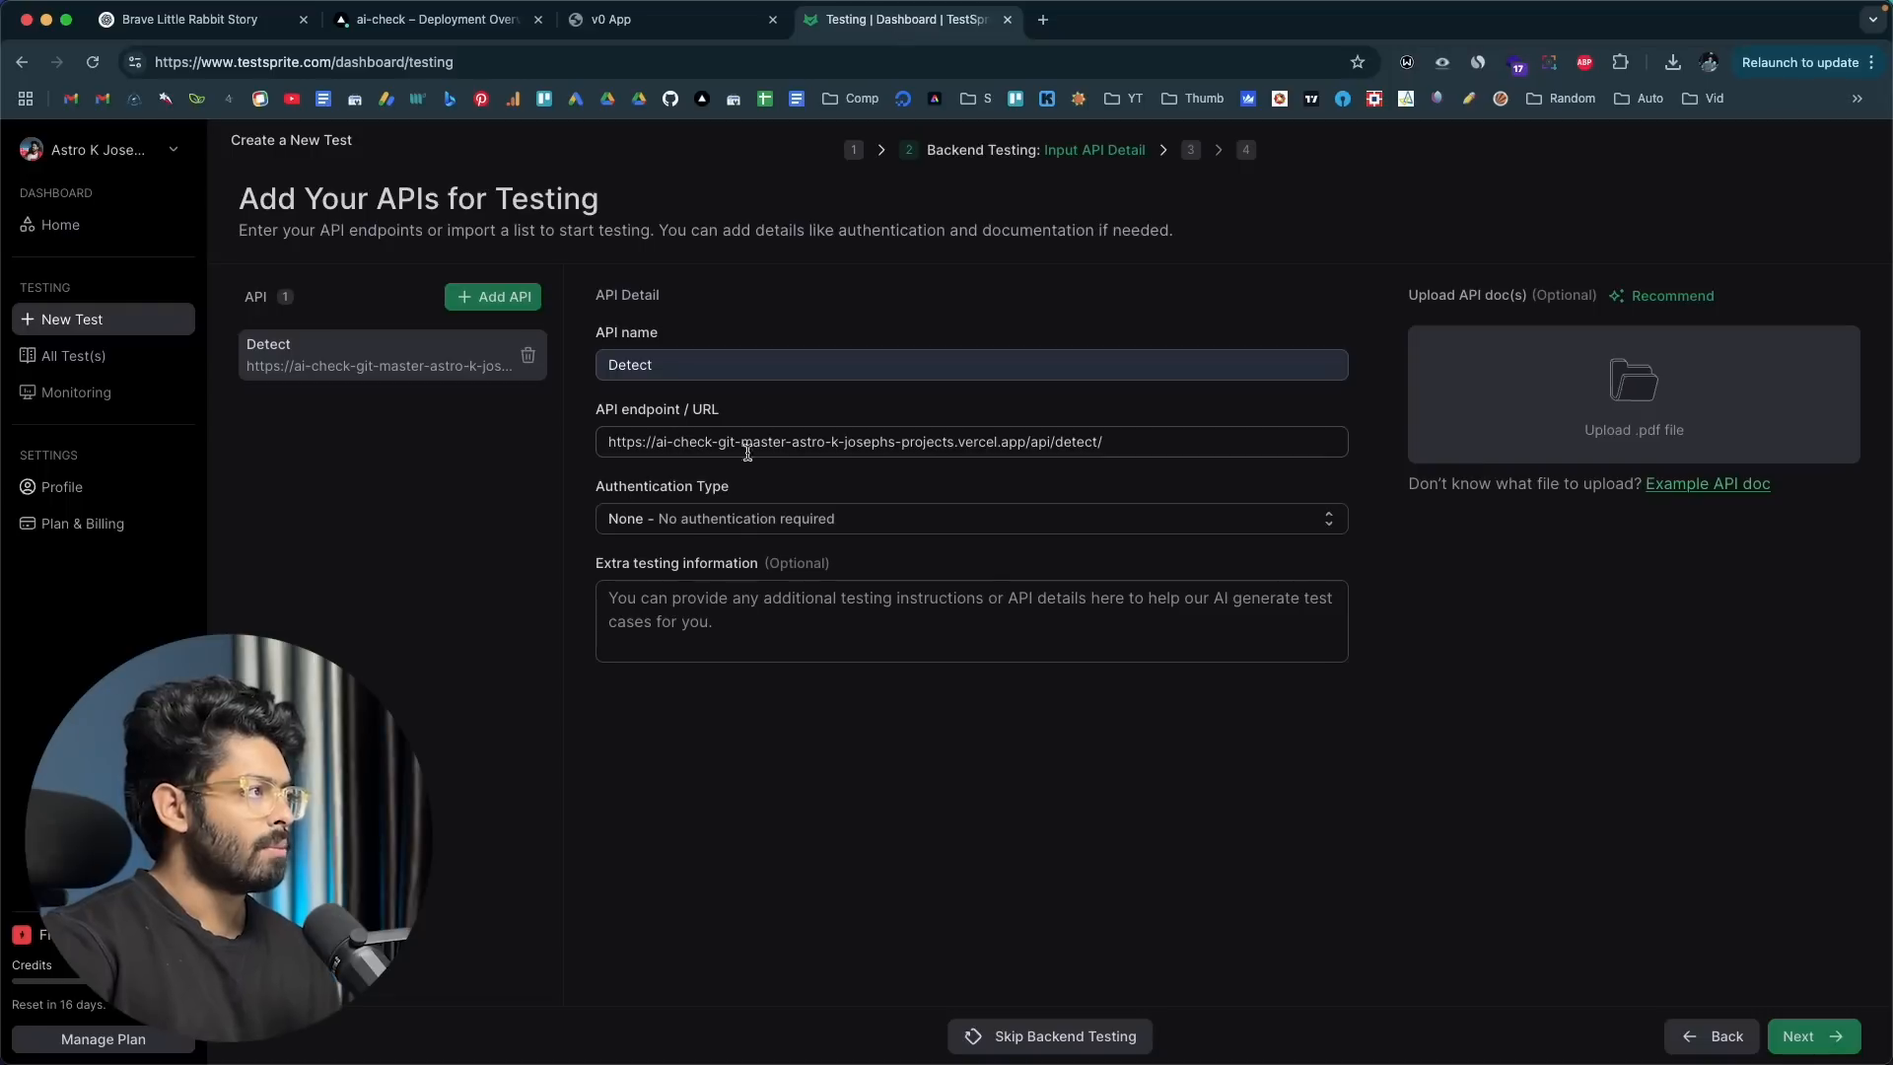
{"action": "left_click", "coordinate": [686, 531]}
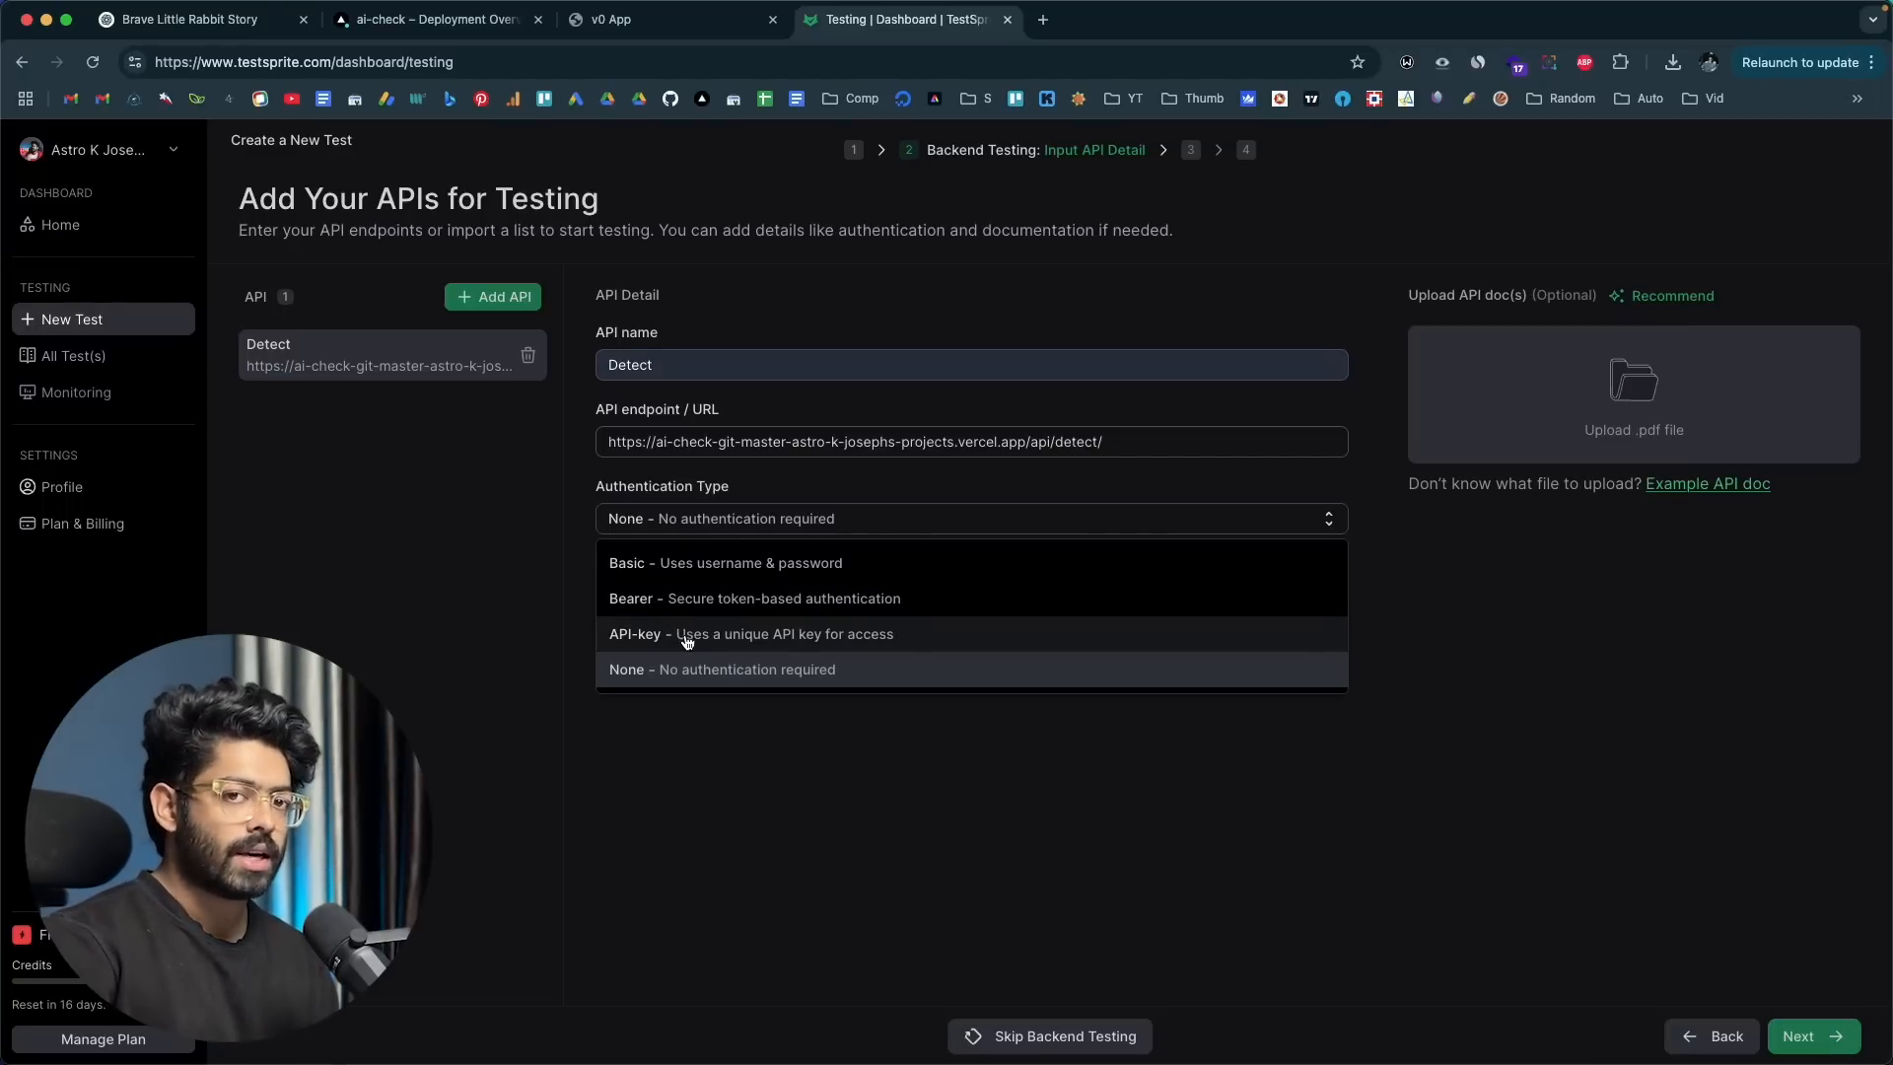
{"action": "left_click", "coordinate": [617, 636]}
{"action": "left_click", "coordinate": [706, 595]}
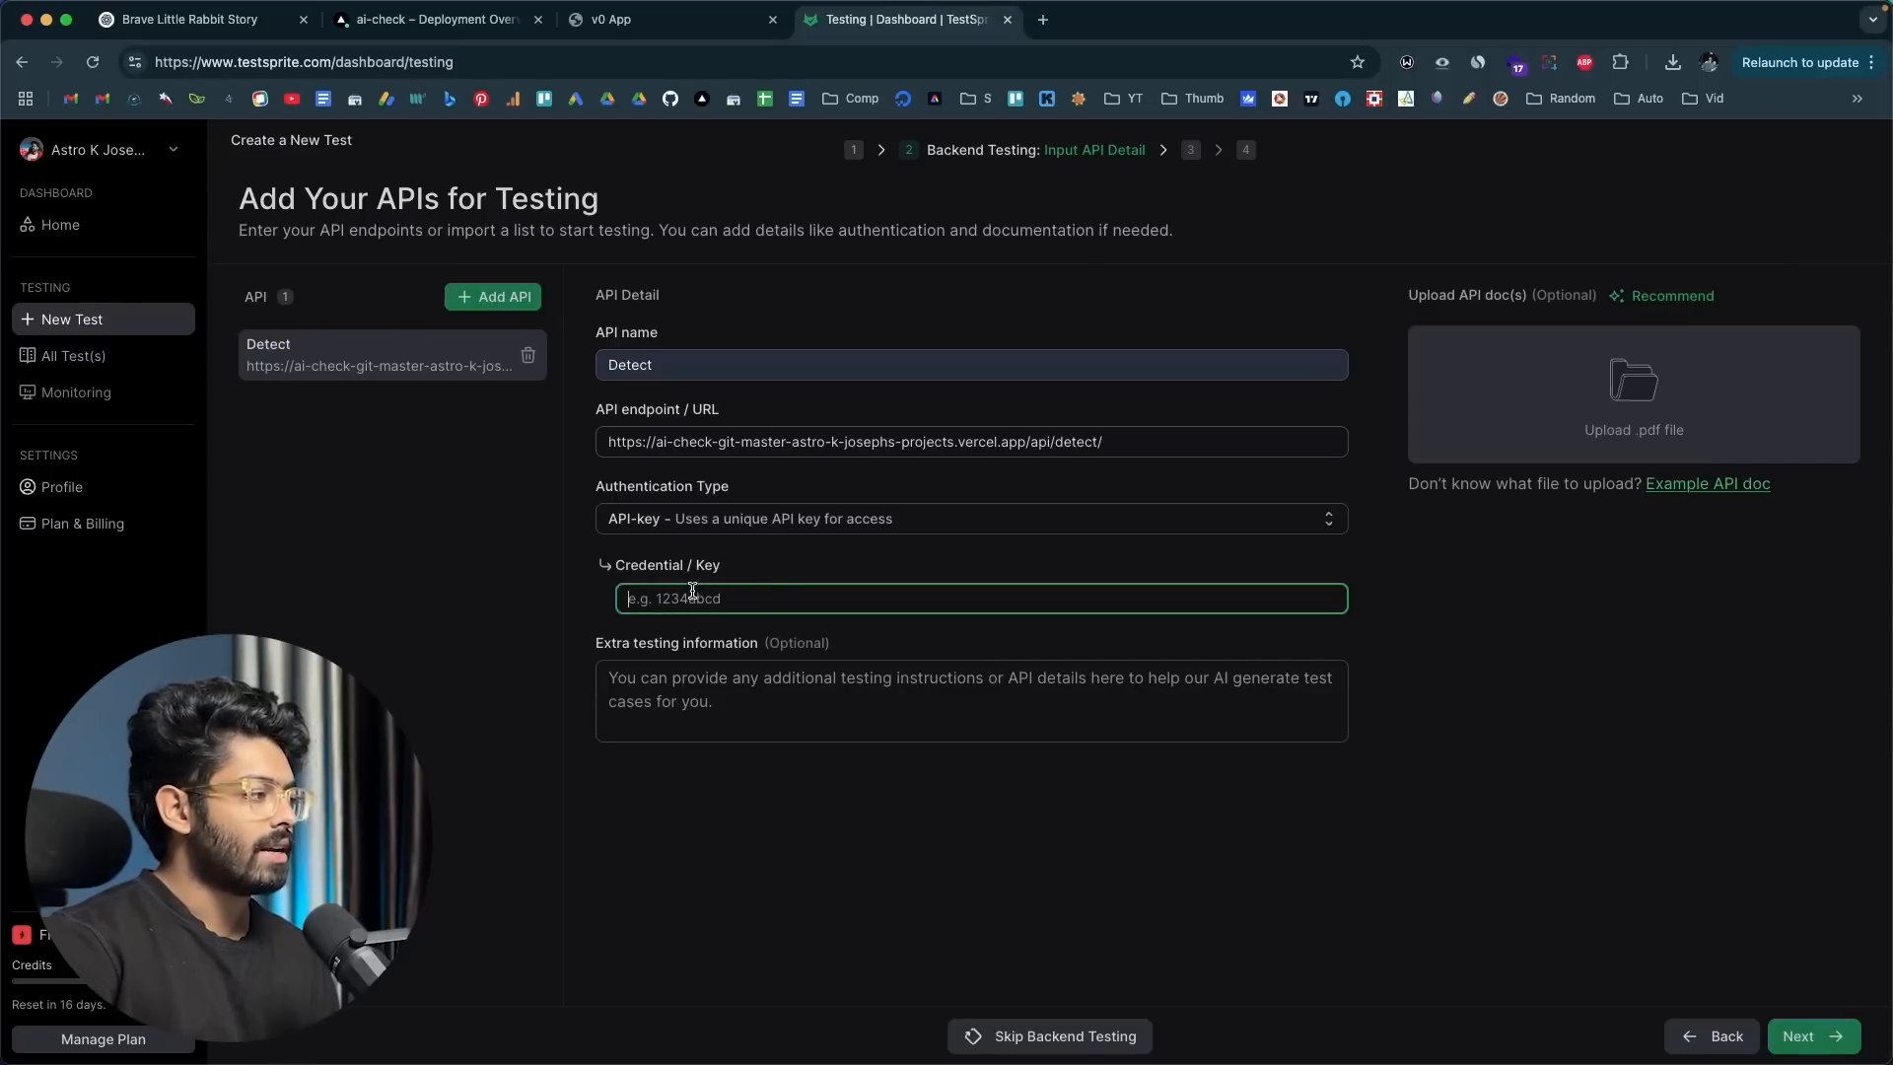
{"action": "left_click", "coordinate": [691, 520]}
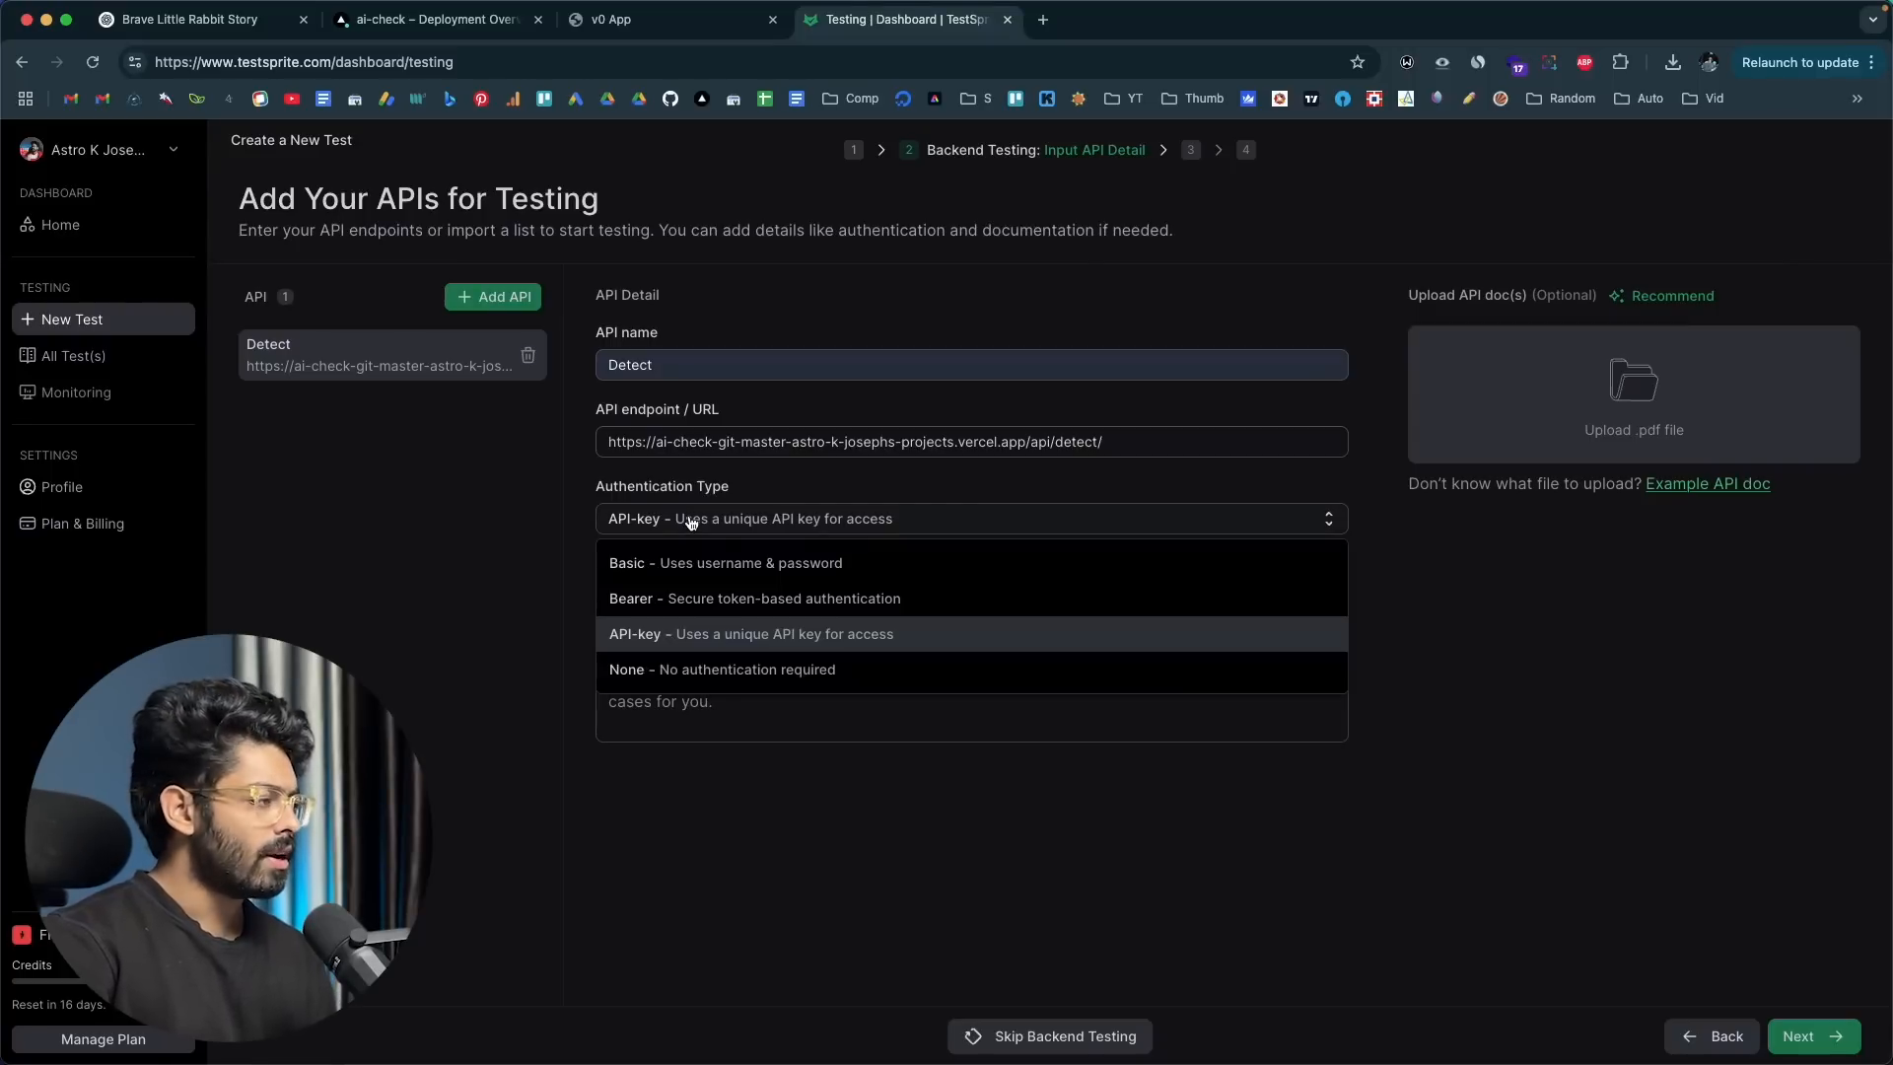
{"action": "left_click", "coordinate": [642, 671]}
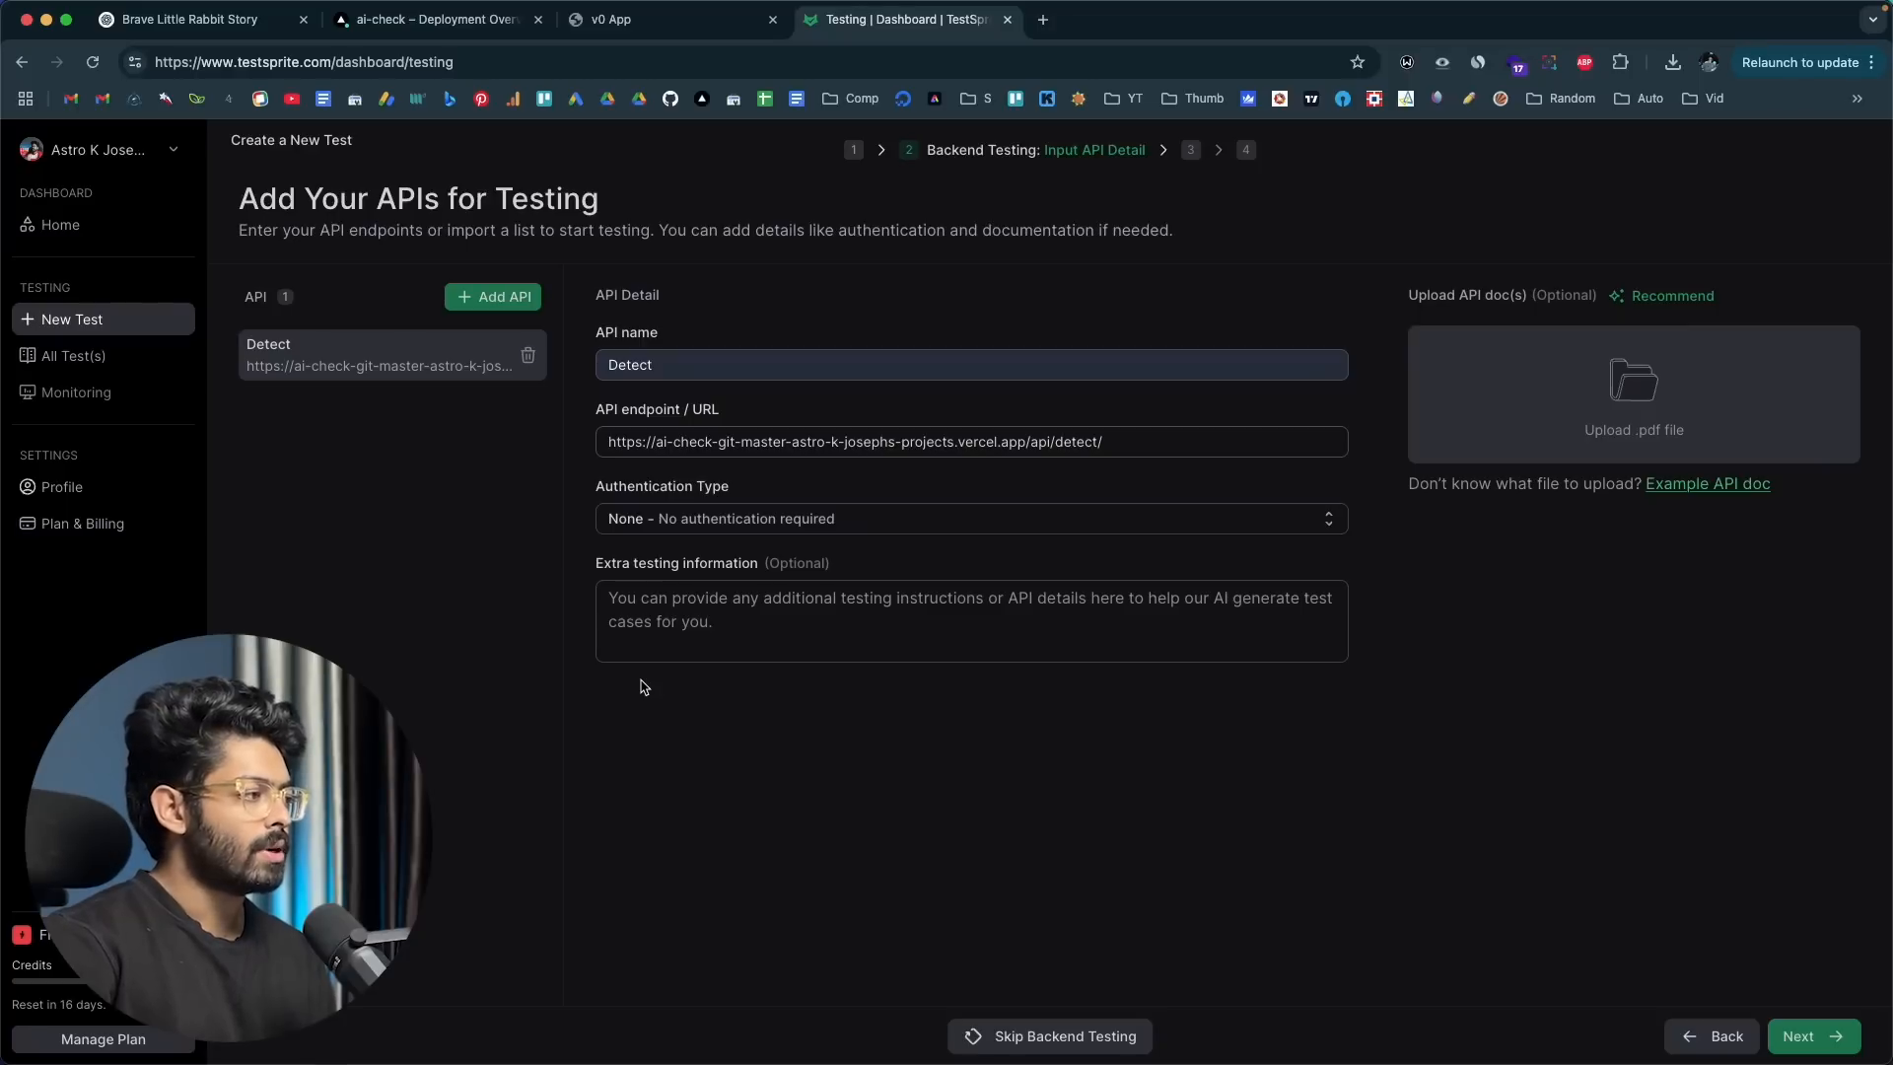
Step: Open TestSprite's example API doc and examine its request, response and status-checking code samples
{"action": "left_click", "coordinate": [671, 618]}
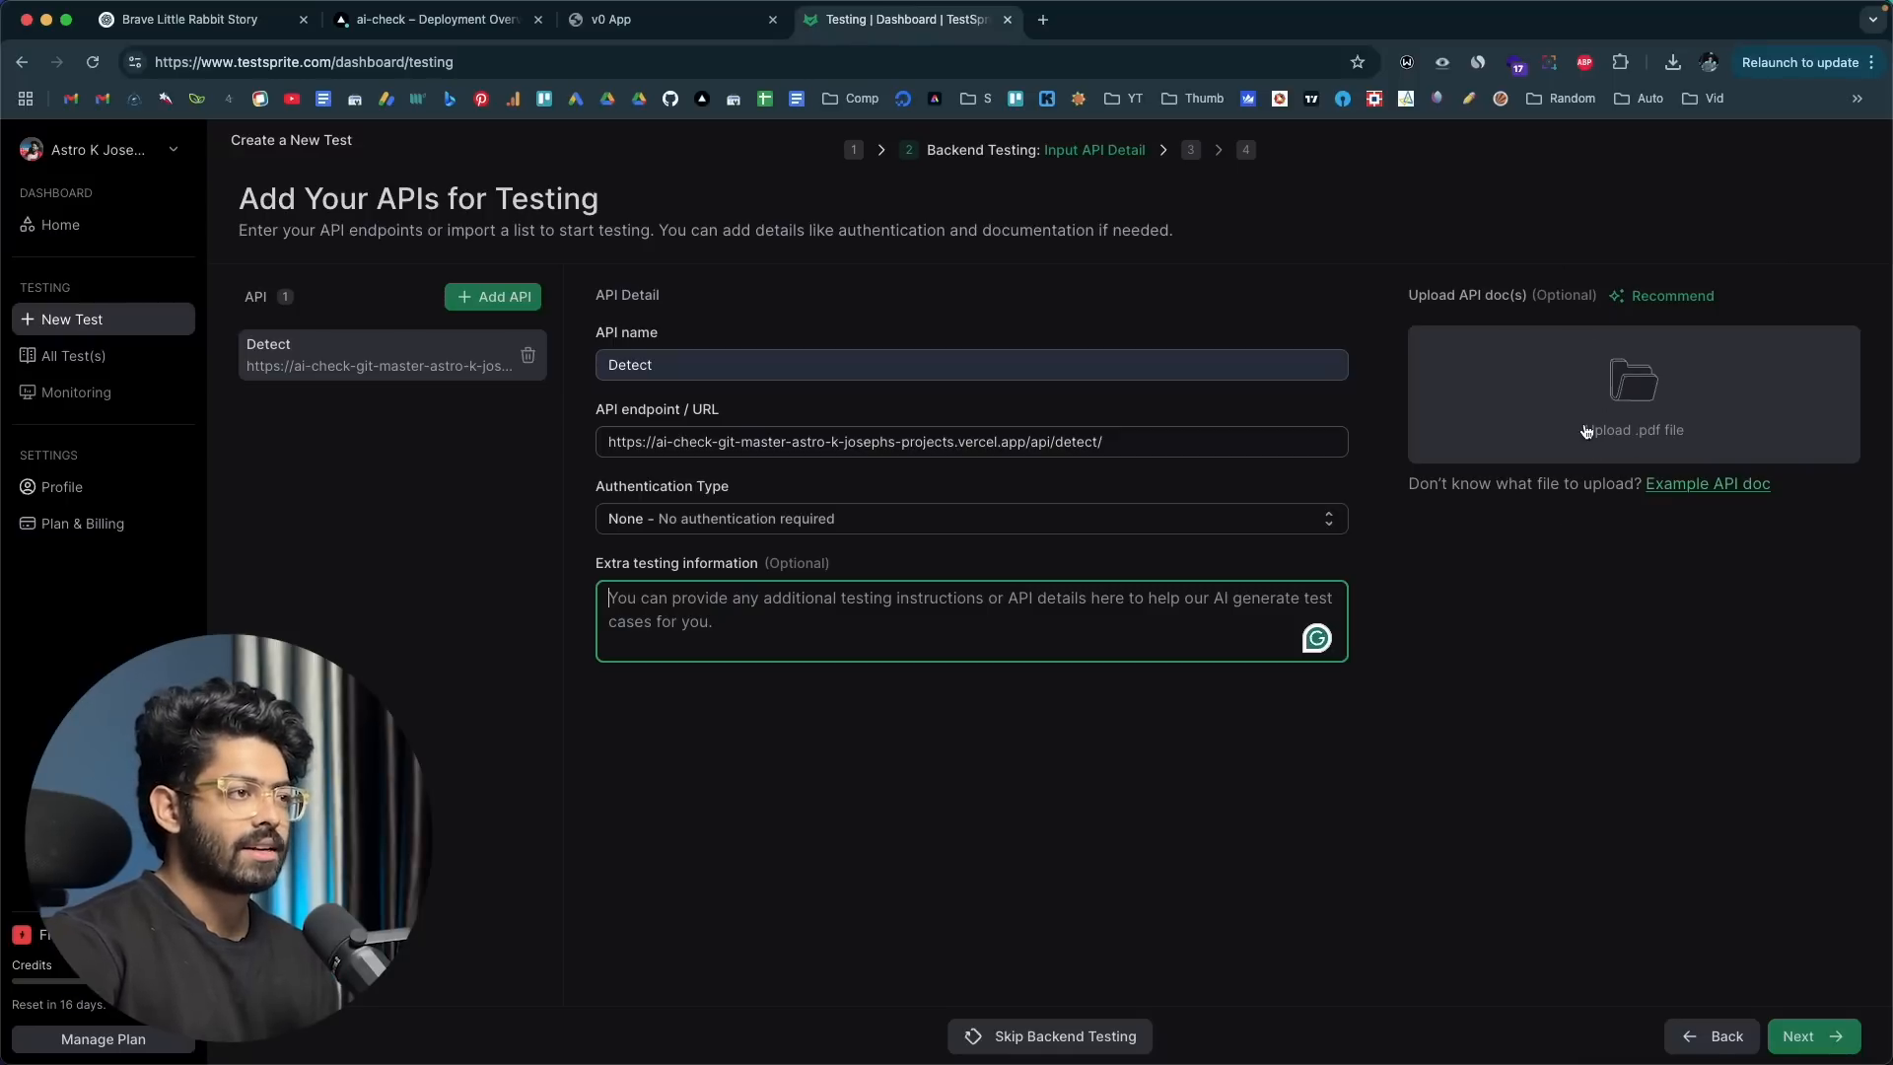
{"action": "left_click", "coordinate": [1583, 611]}
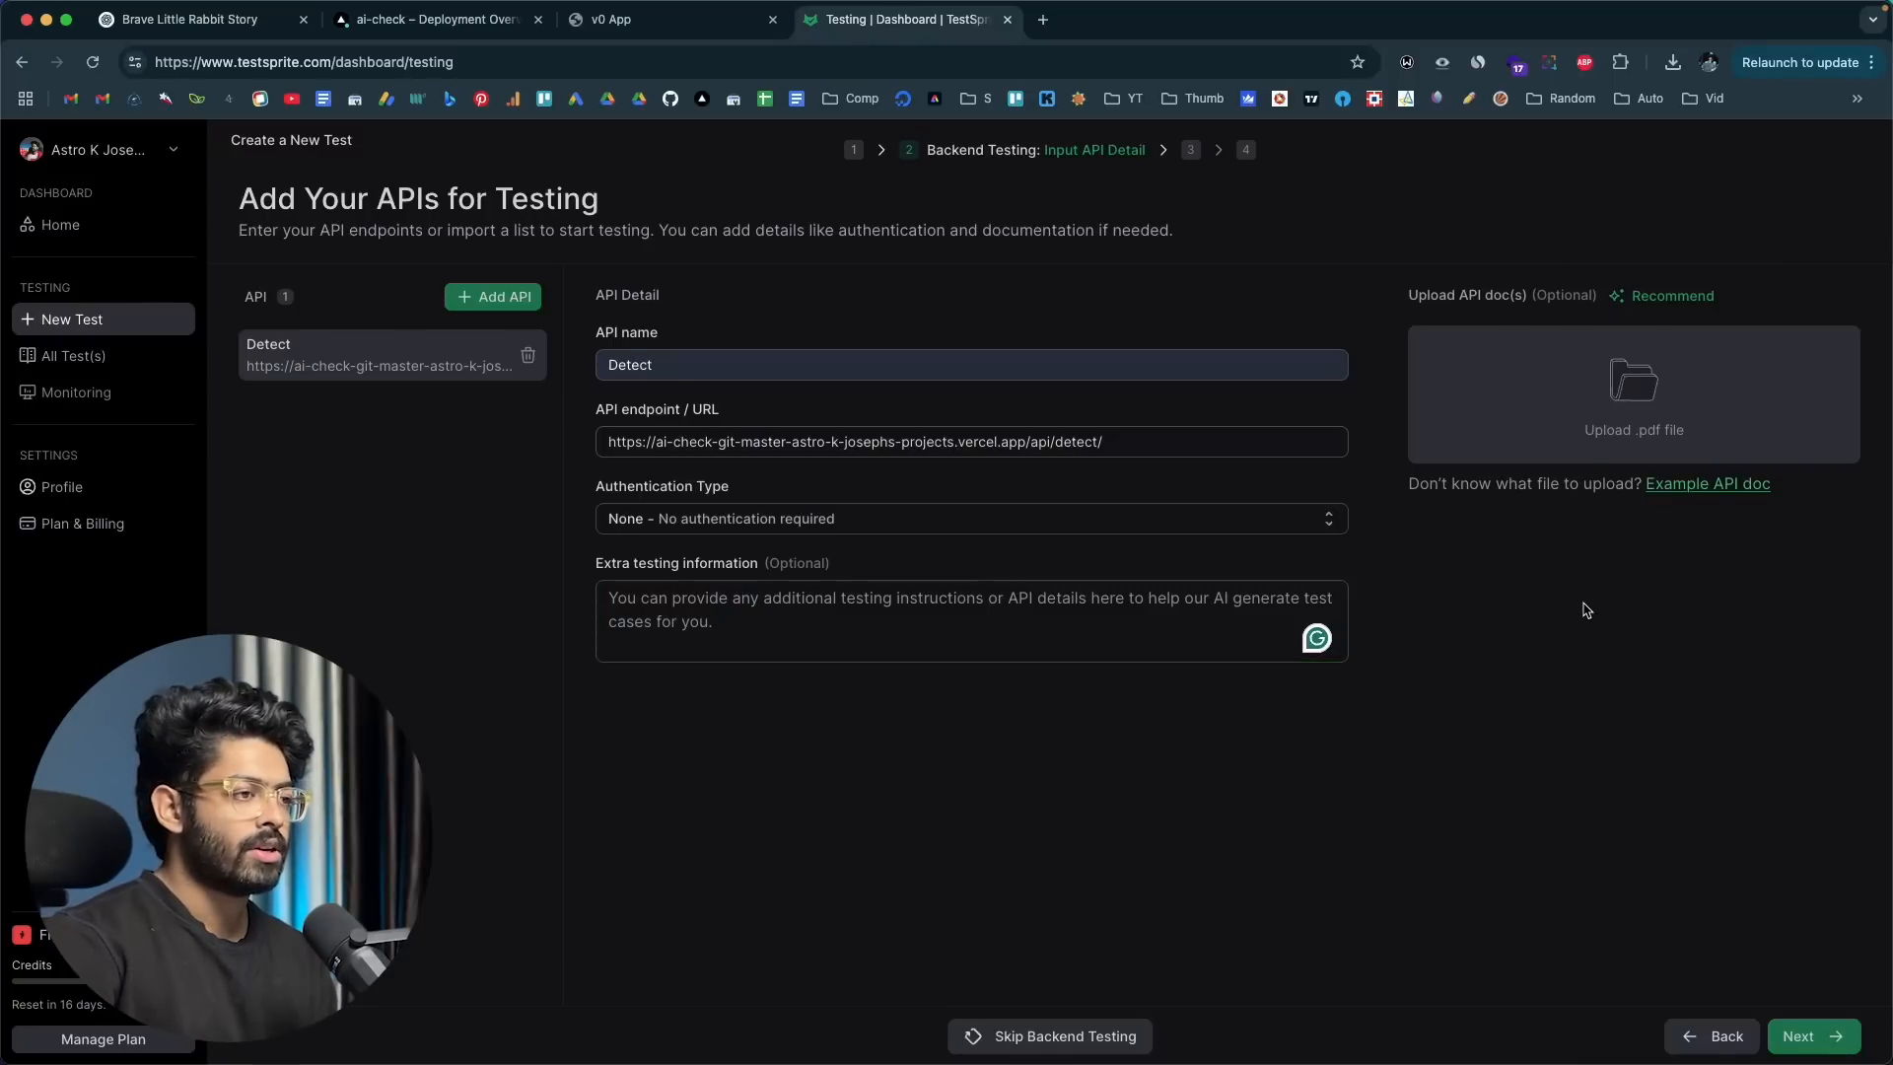
{"action": "left_click", "coordinate": [1719, 484]}
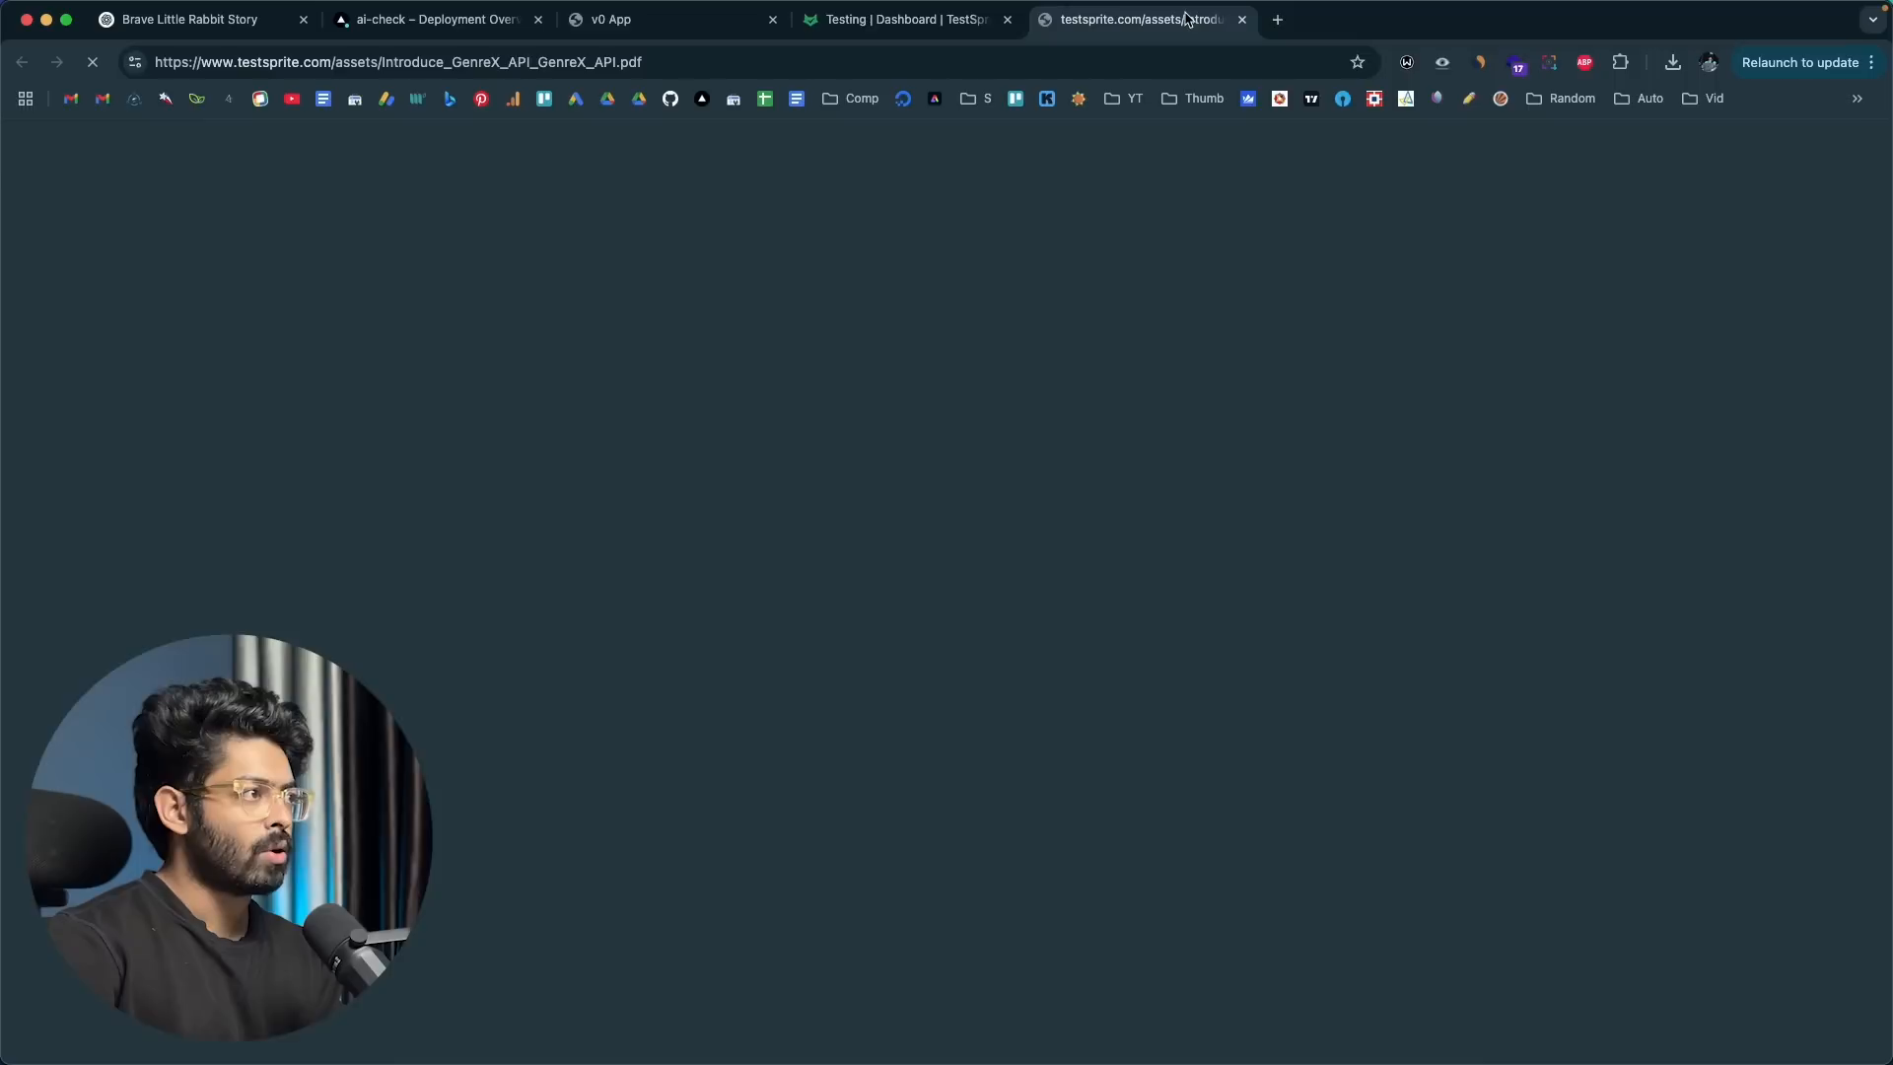
{"action": "scroll", "coordinate": [722, 373], "scroll_direction": "down", "scroll_amount": 20}
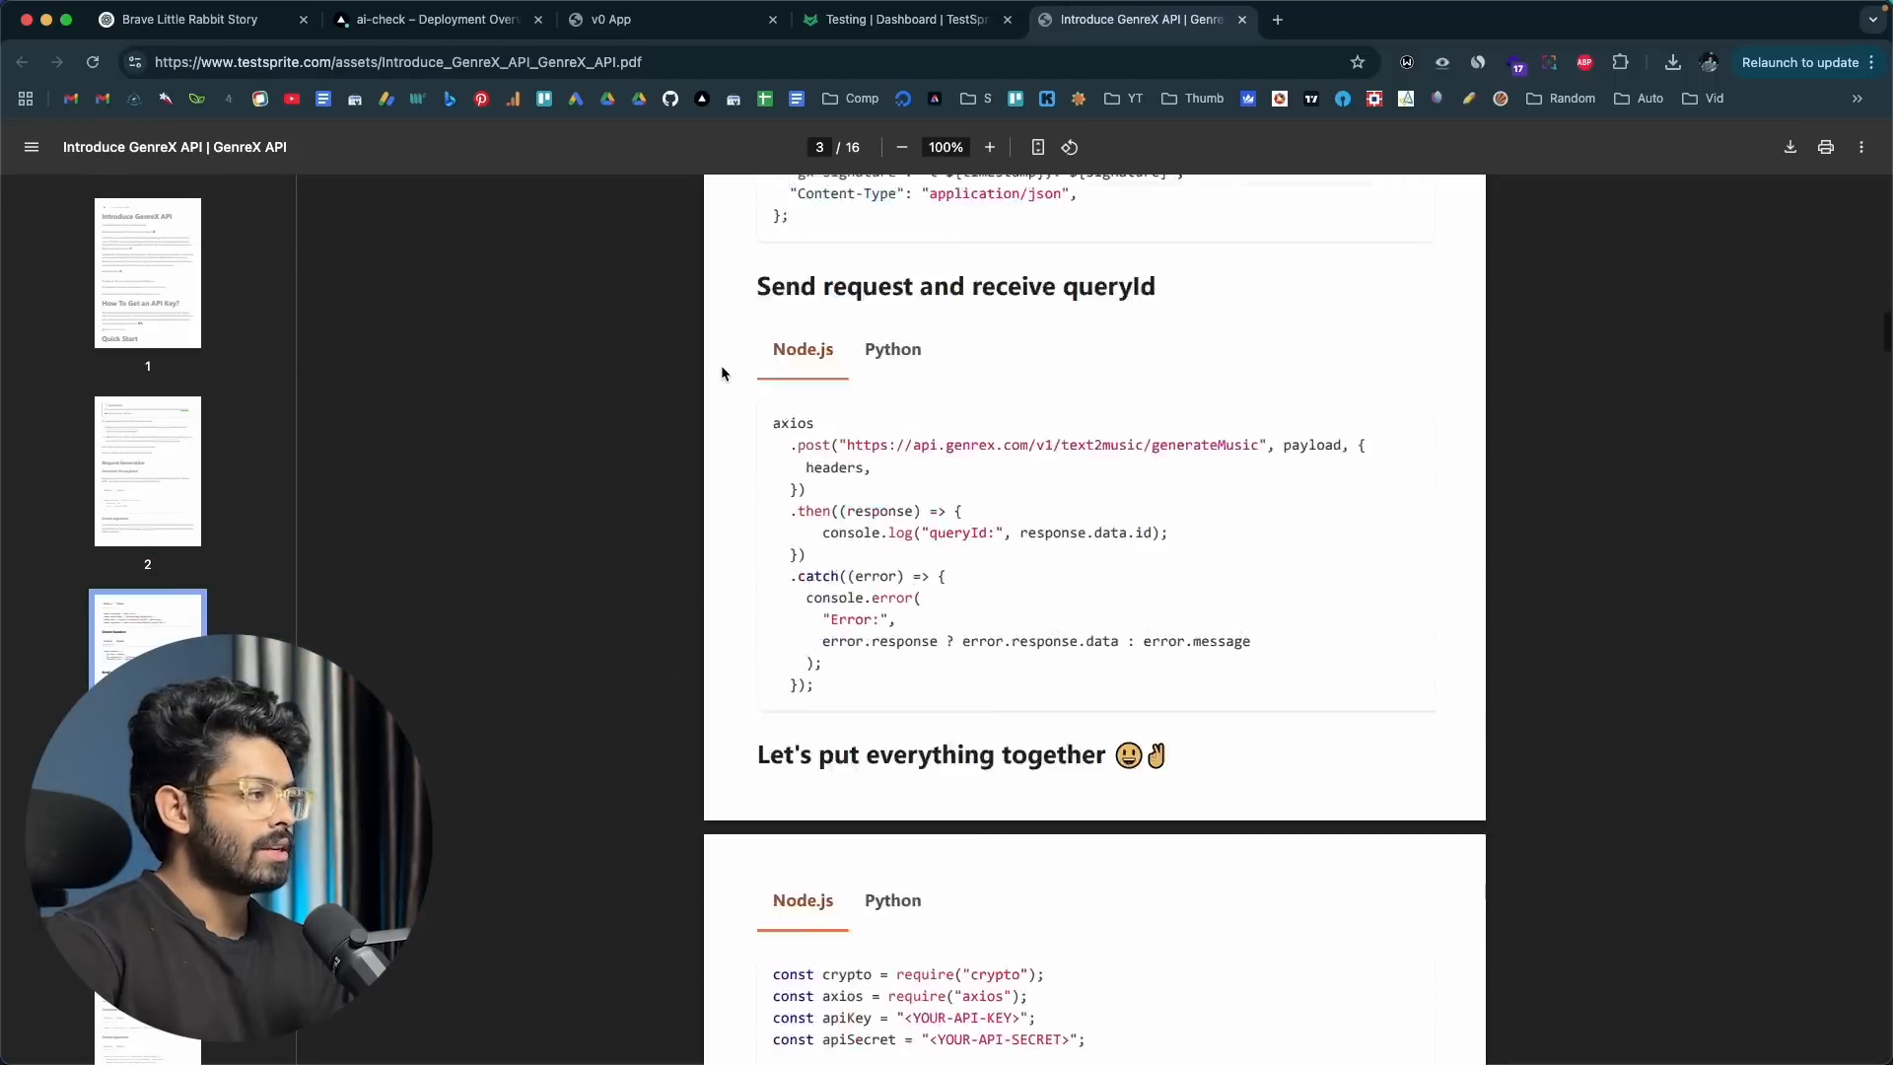
{"action": "scroll", "coordinate": [721, 373], "scroll_direction": "down", "scroll_amount": 3}
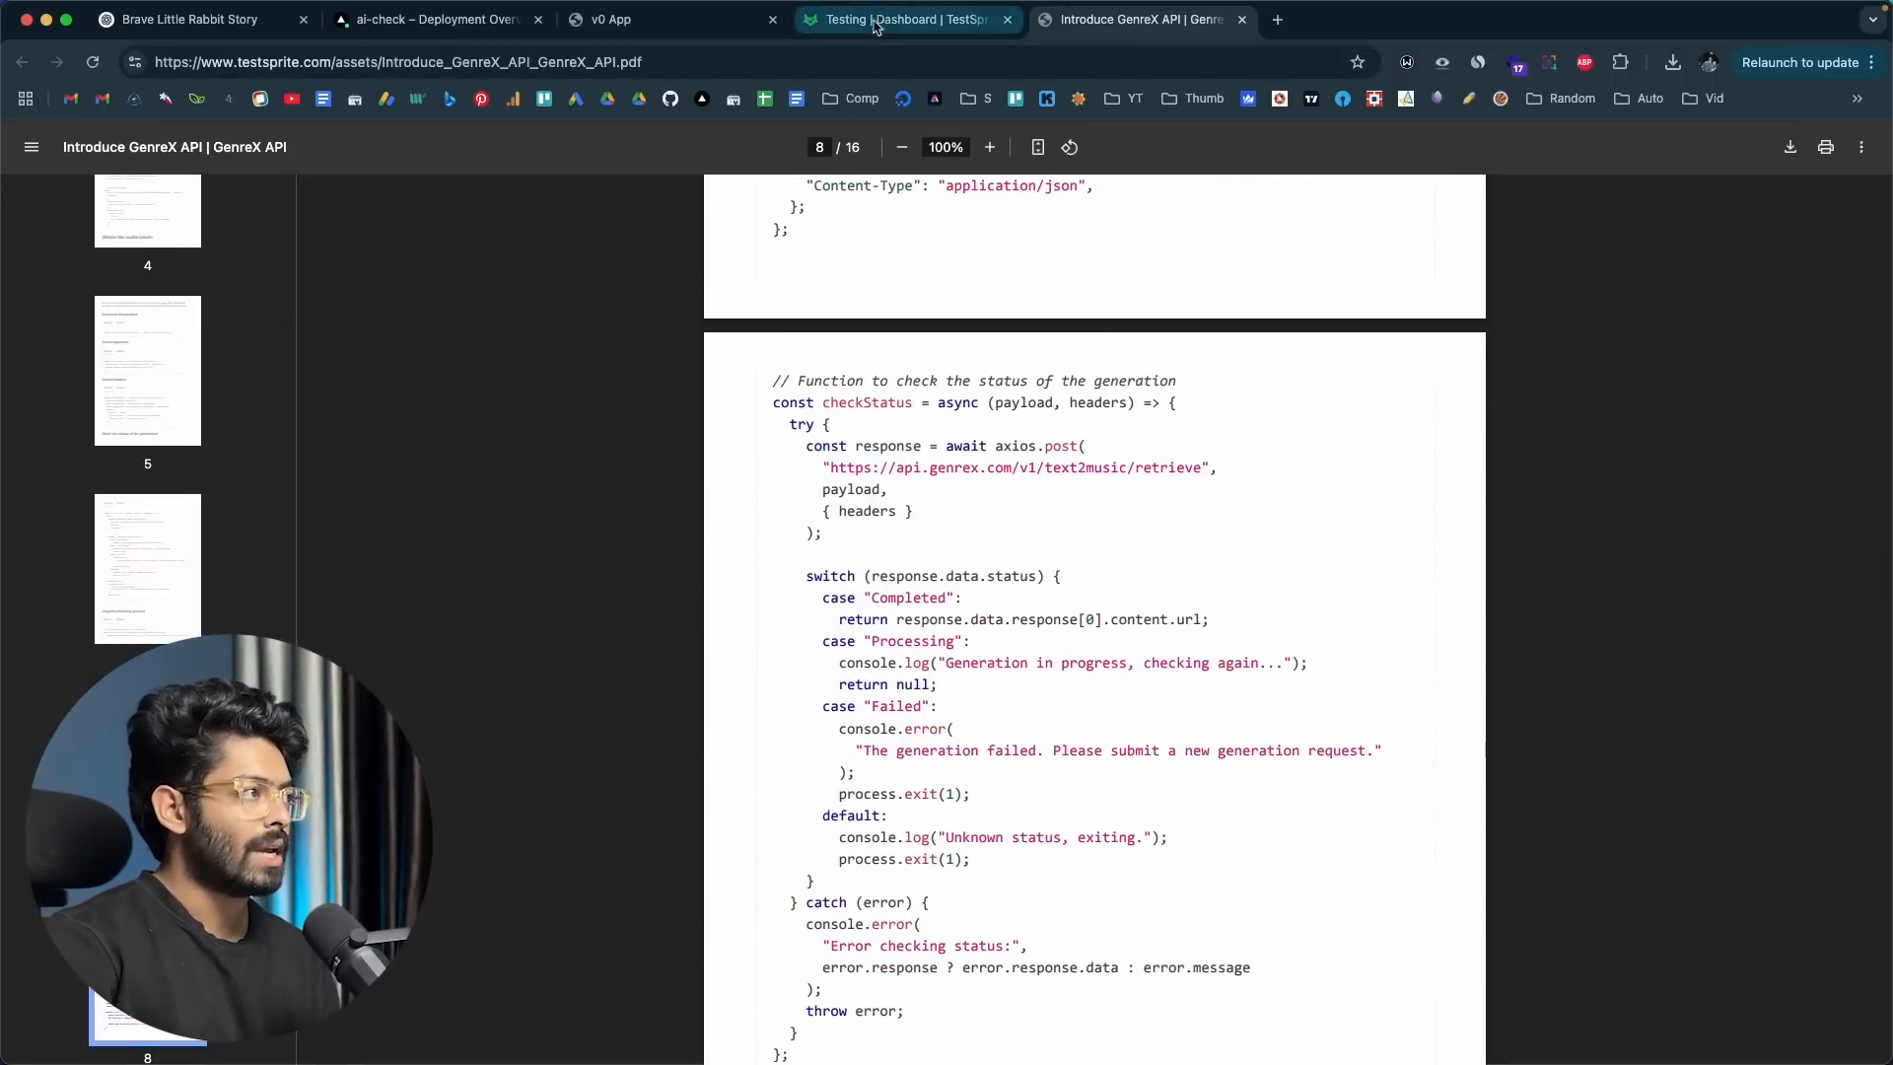
{"action": "scroll", "coordinate": [804, 579], "scroll_direction": "up", "scroll_amount": 1}
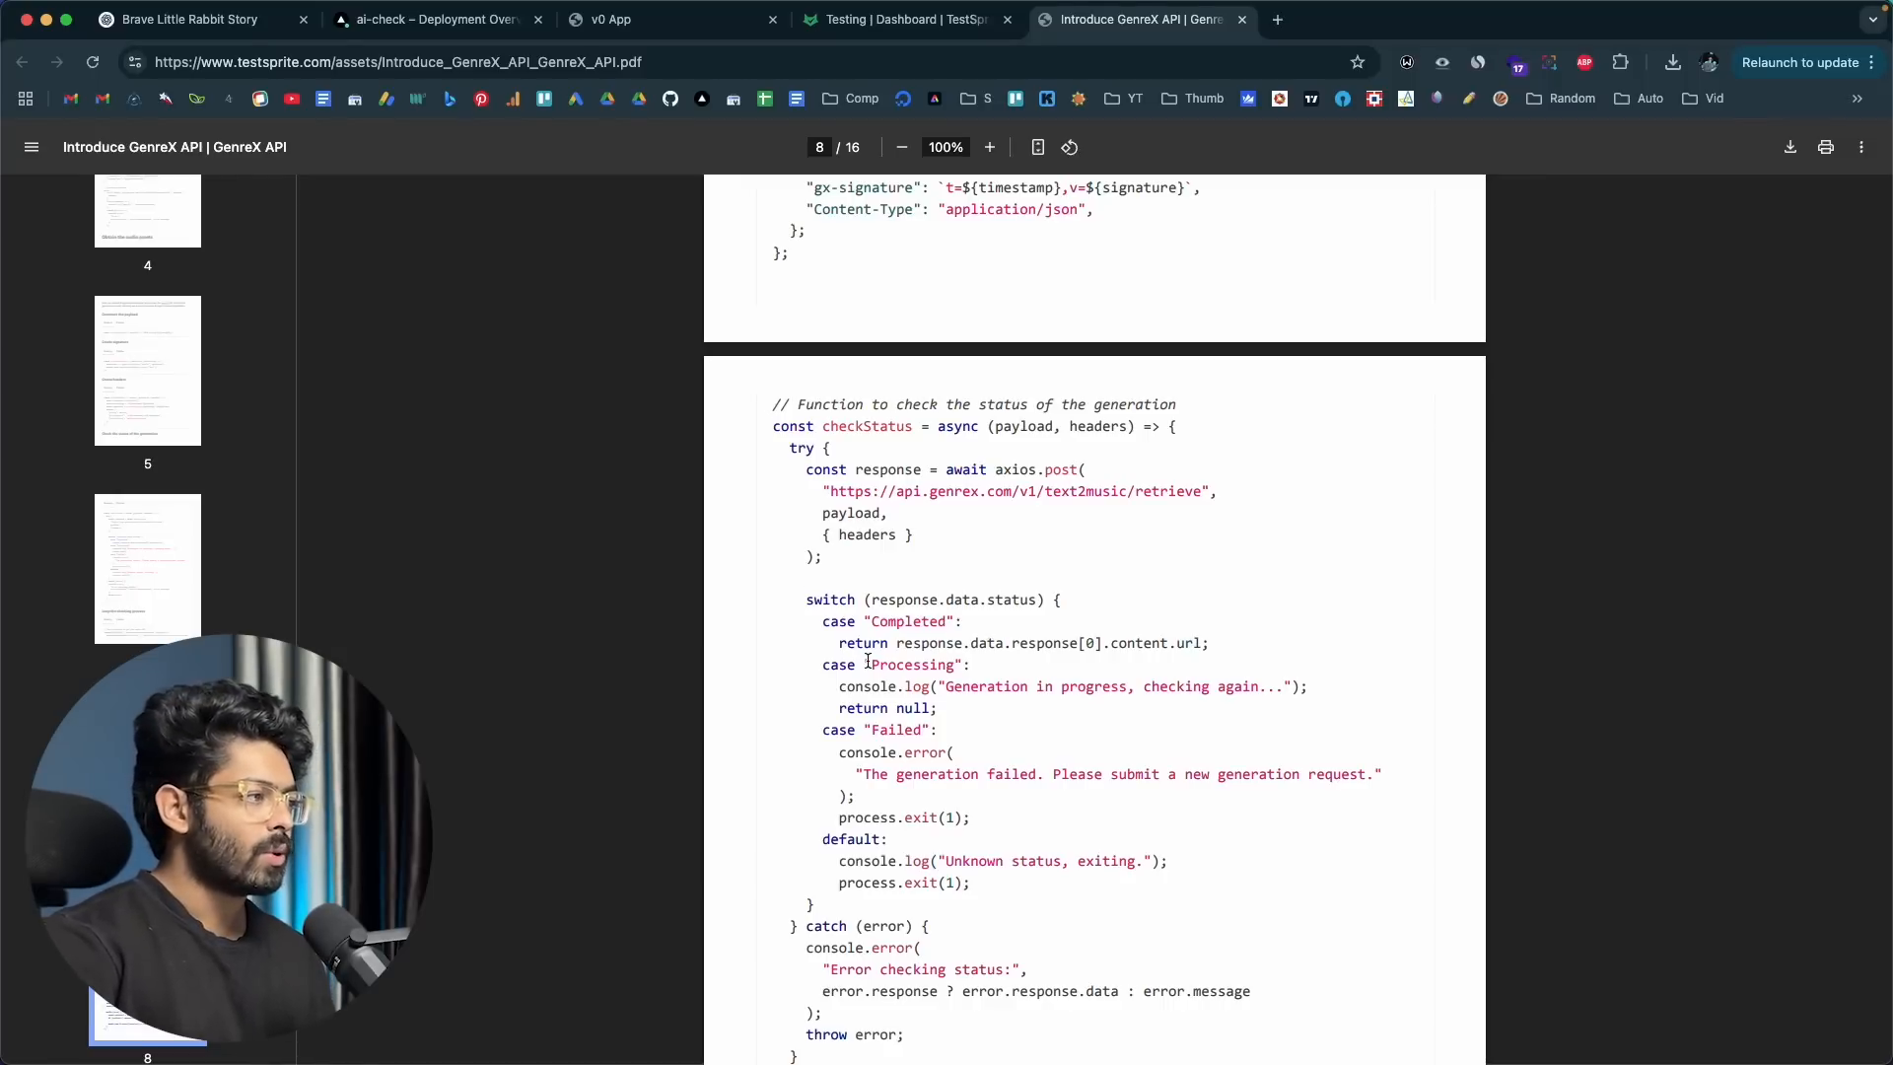
{"action": "scroll", "coordinate": [868, 661], "scroll_direction": "down", "scroll_amount": 5}
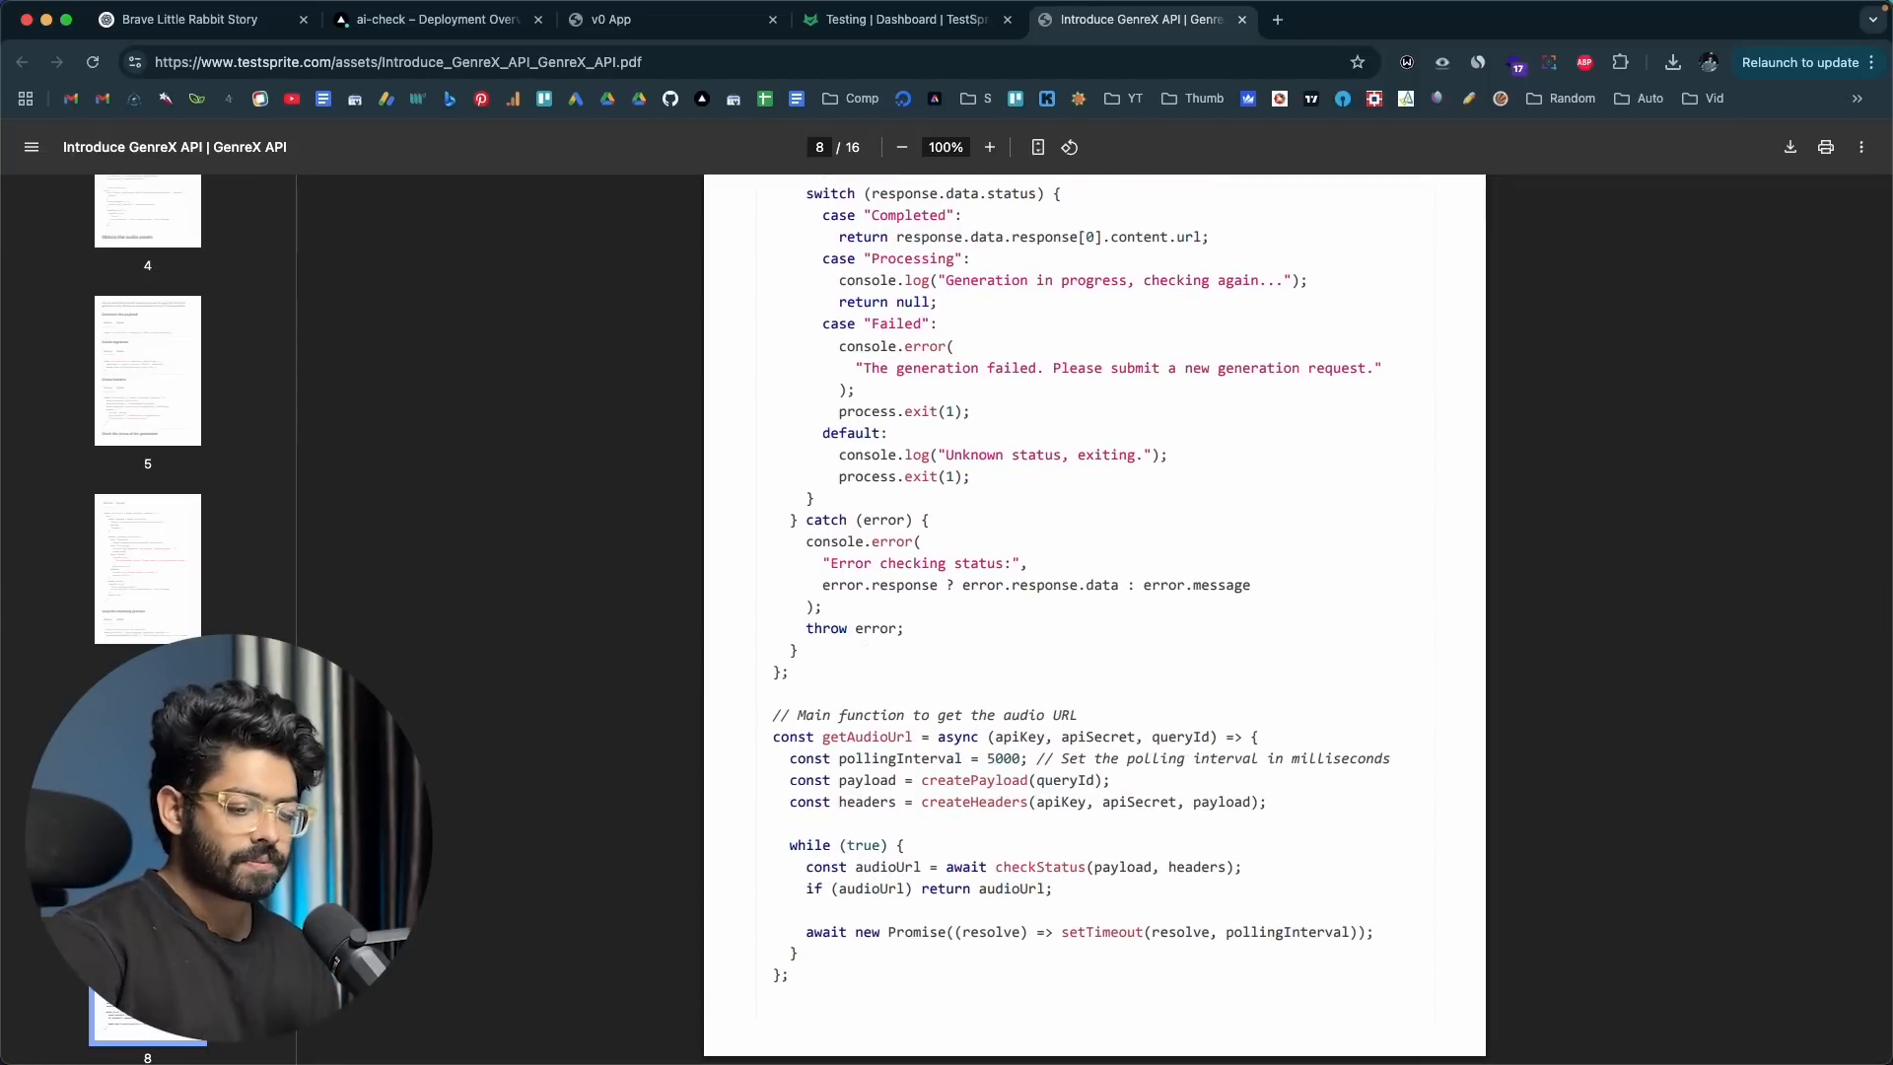
Step: Switch to Cursor and, in a new chat, request extensive documentation of this API route, stating that it is responsible for detecting AI content
{"action": "key", "text": "super+Tab"}
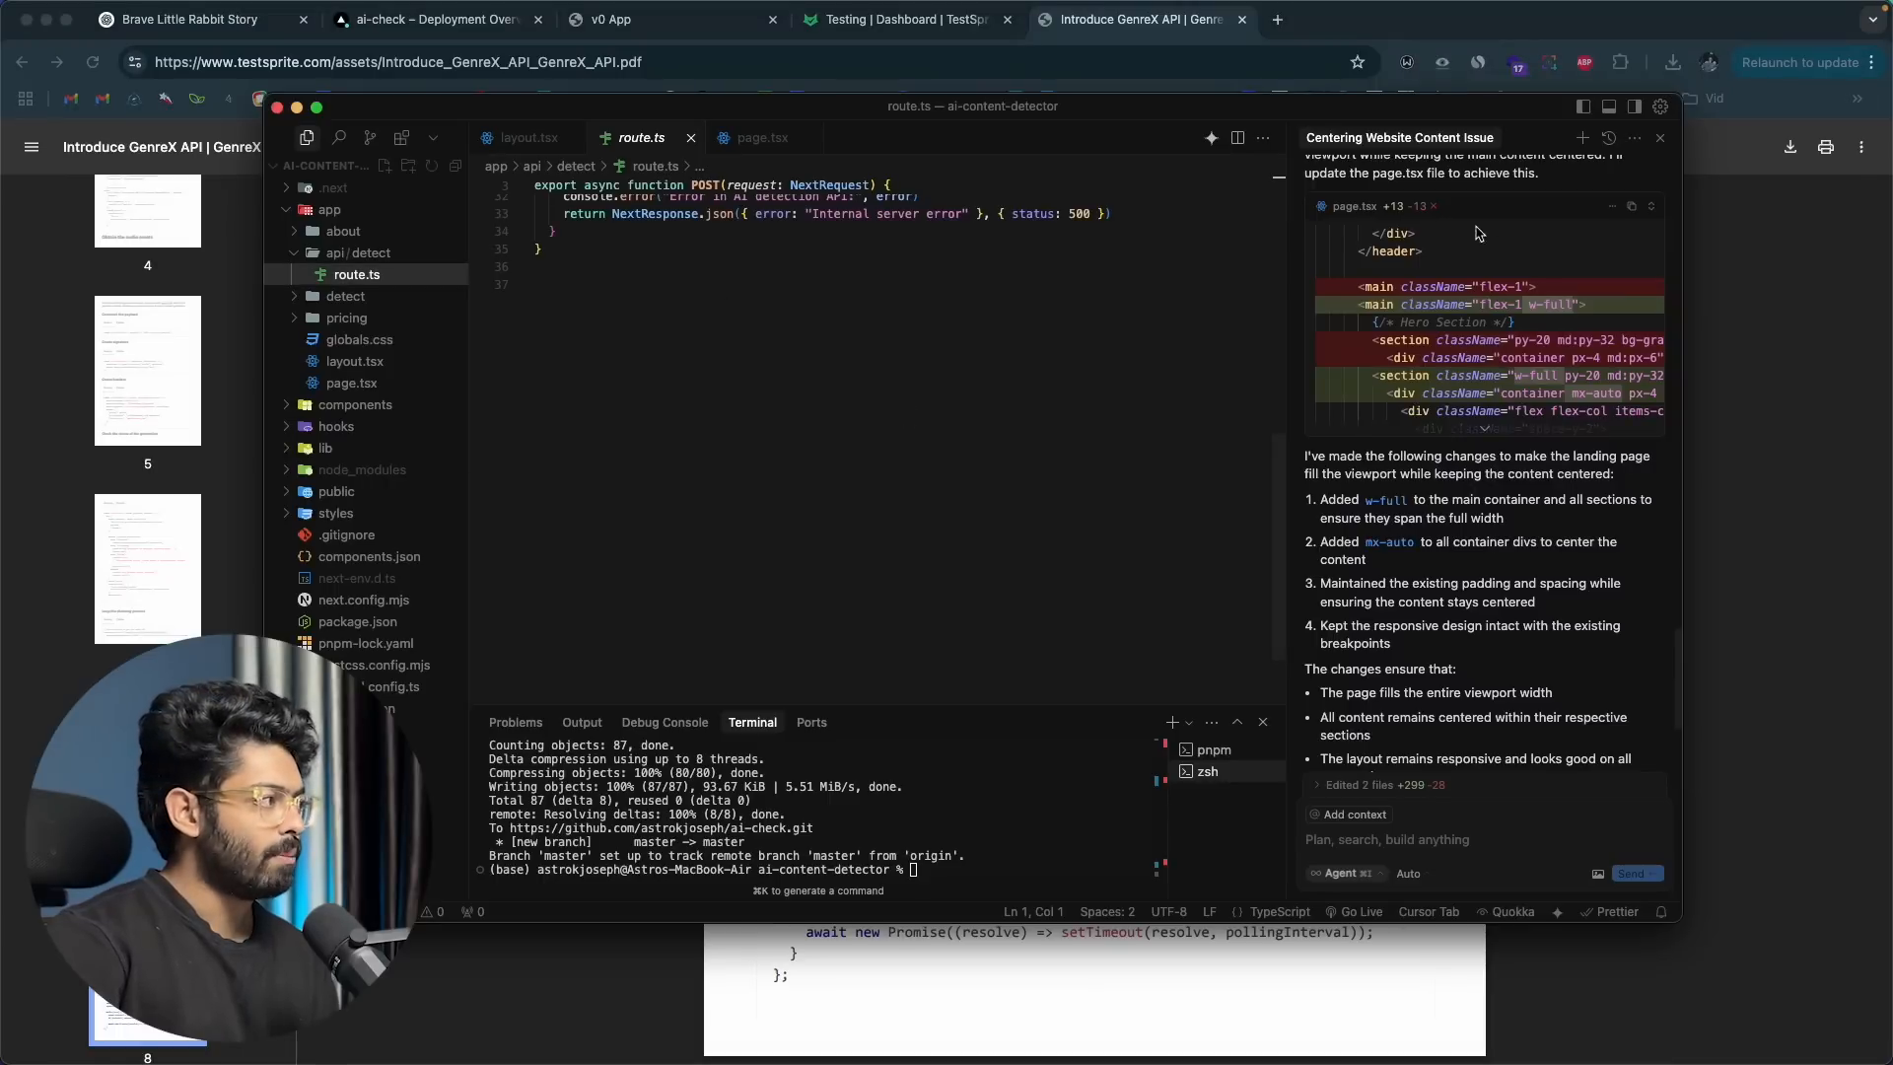
{"action": "left_click", "coordinate": [1582, 138]}
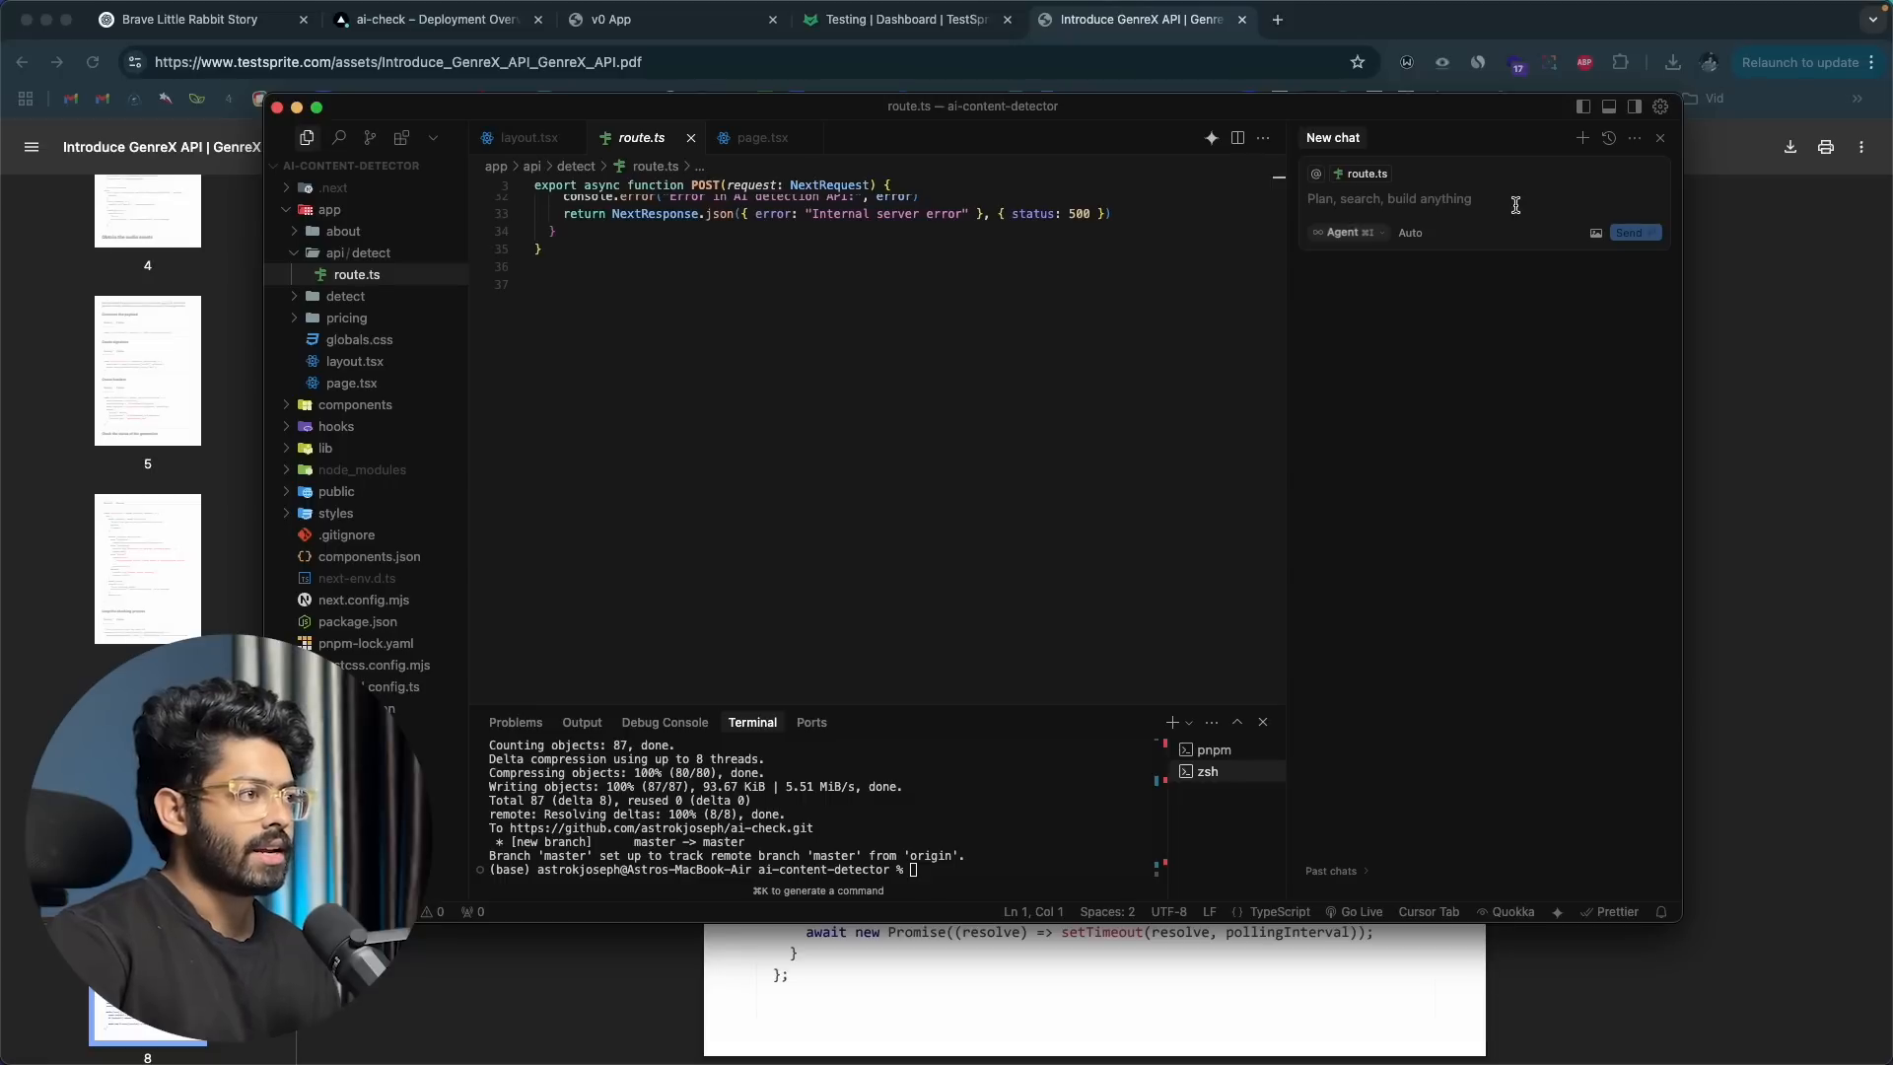
{"action": "type", "text": "Can you please create an ex"}
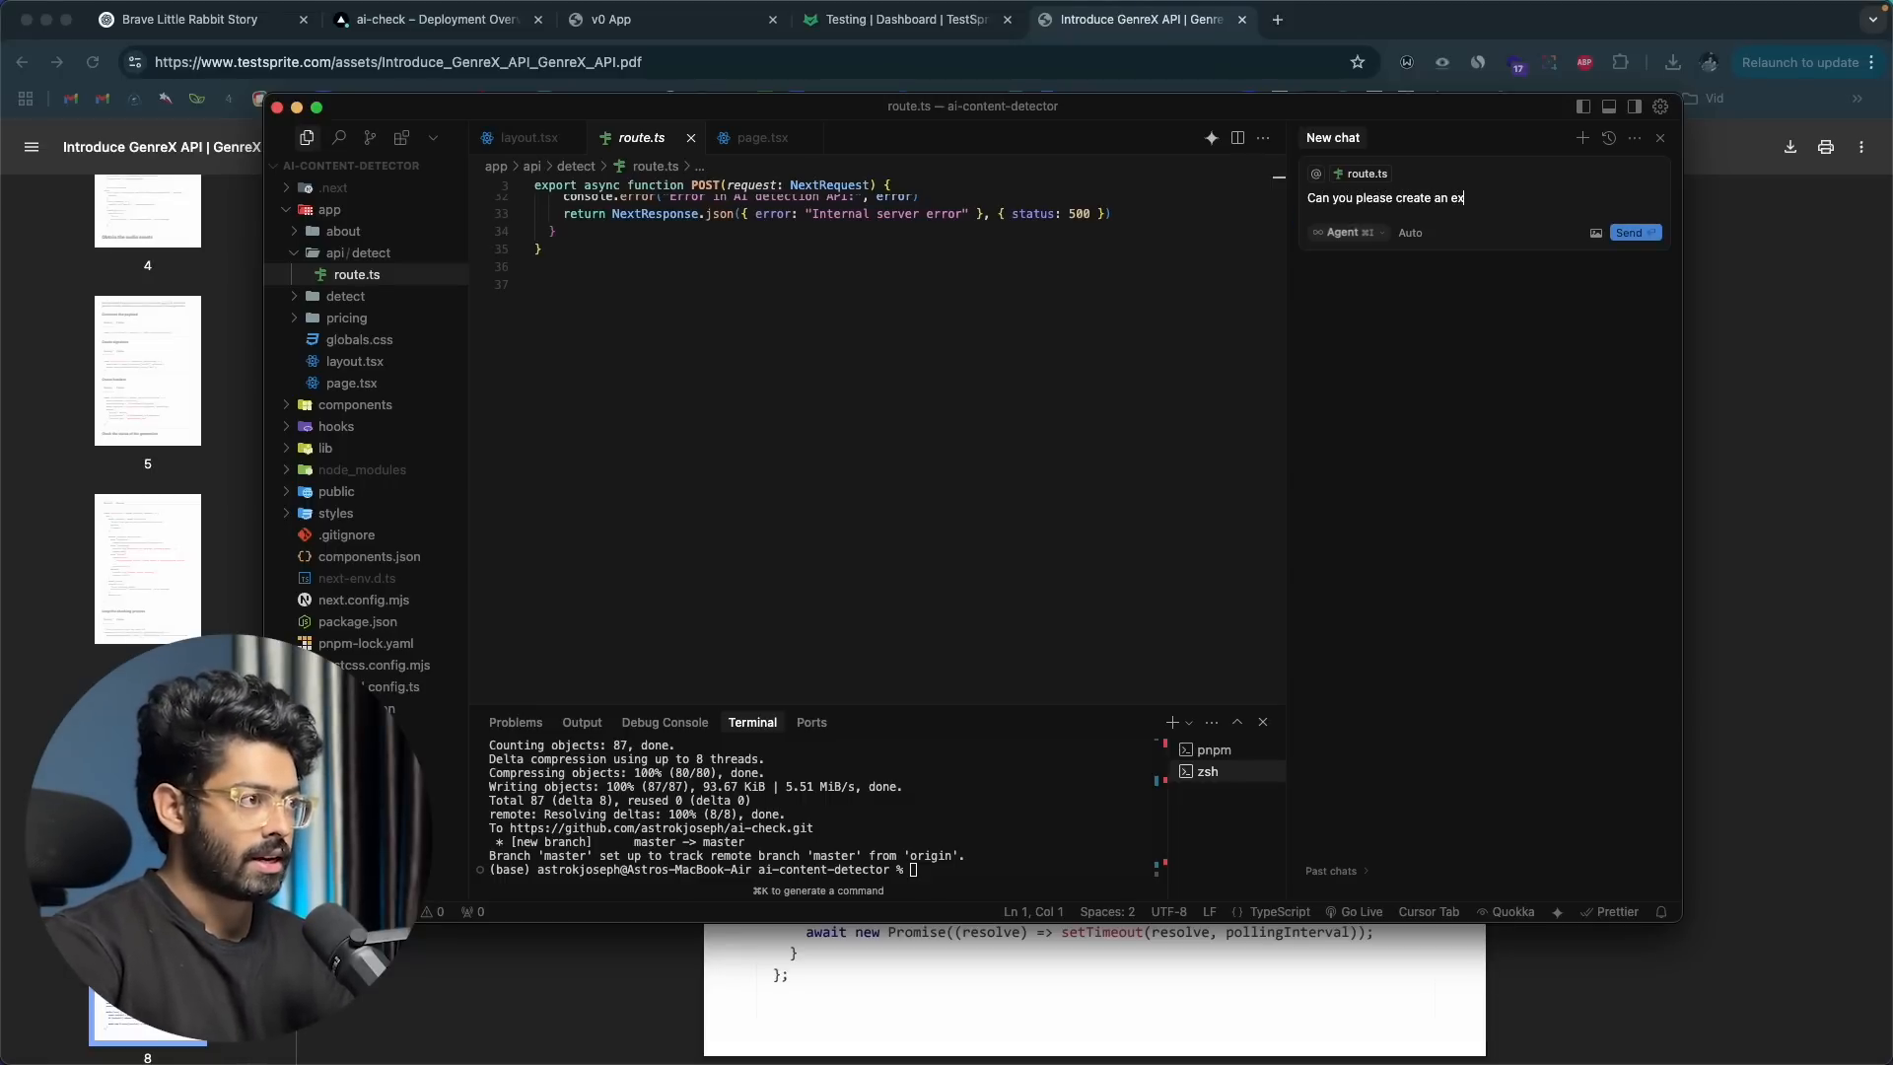
{"action": "type", "text": "tensive docum"}
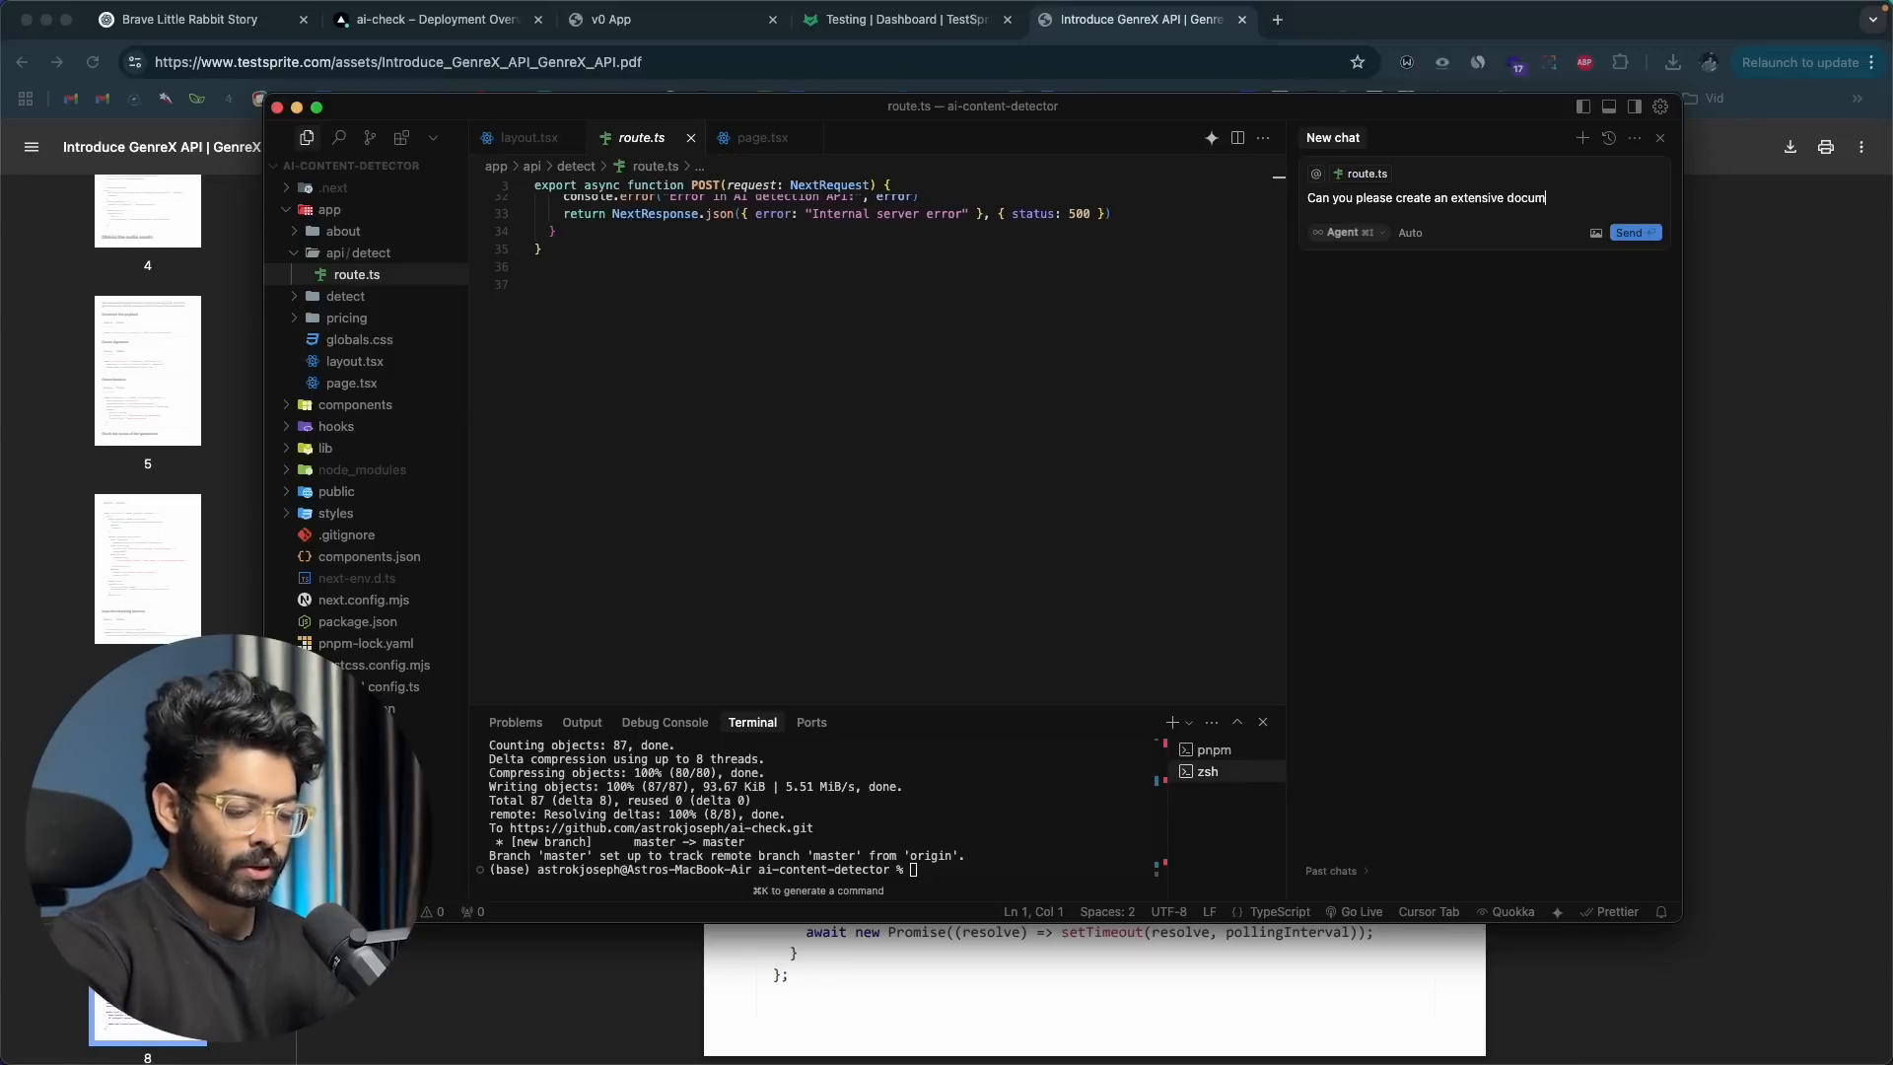
{"action": "type", "text": "enta"}
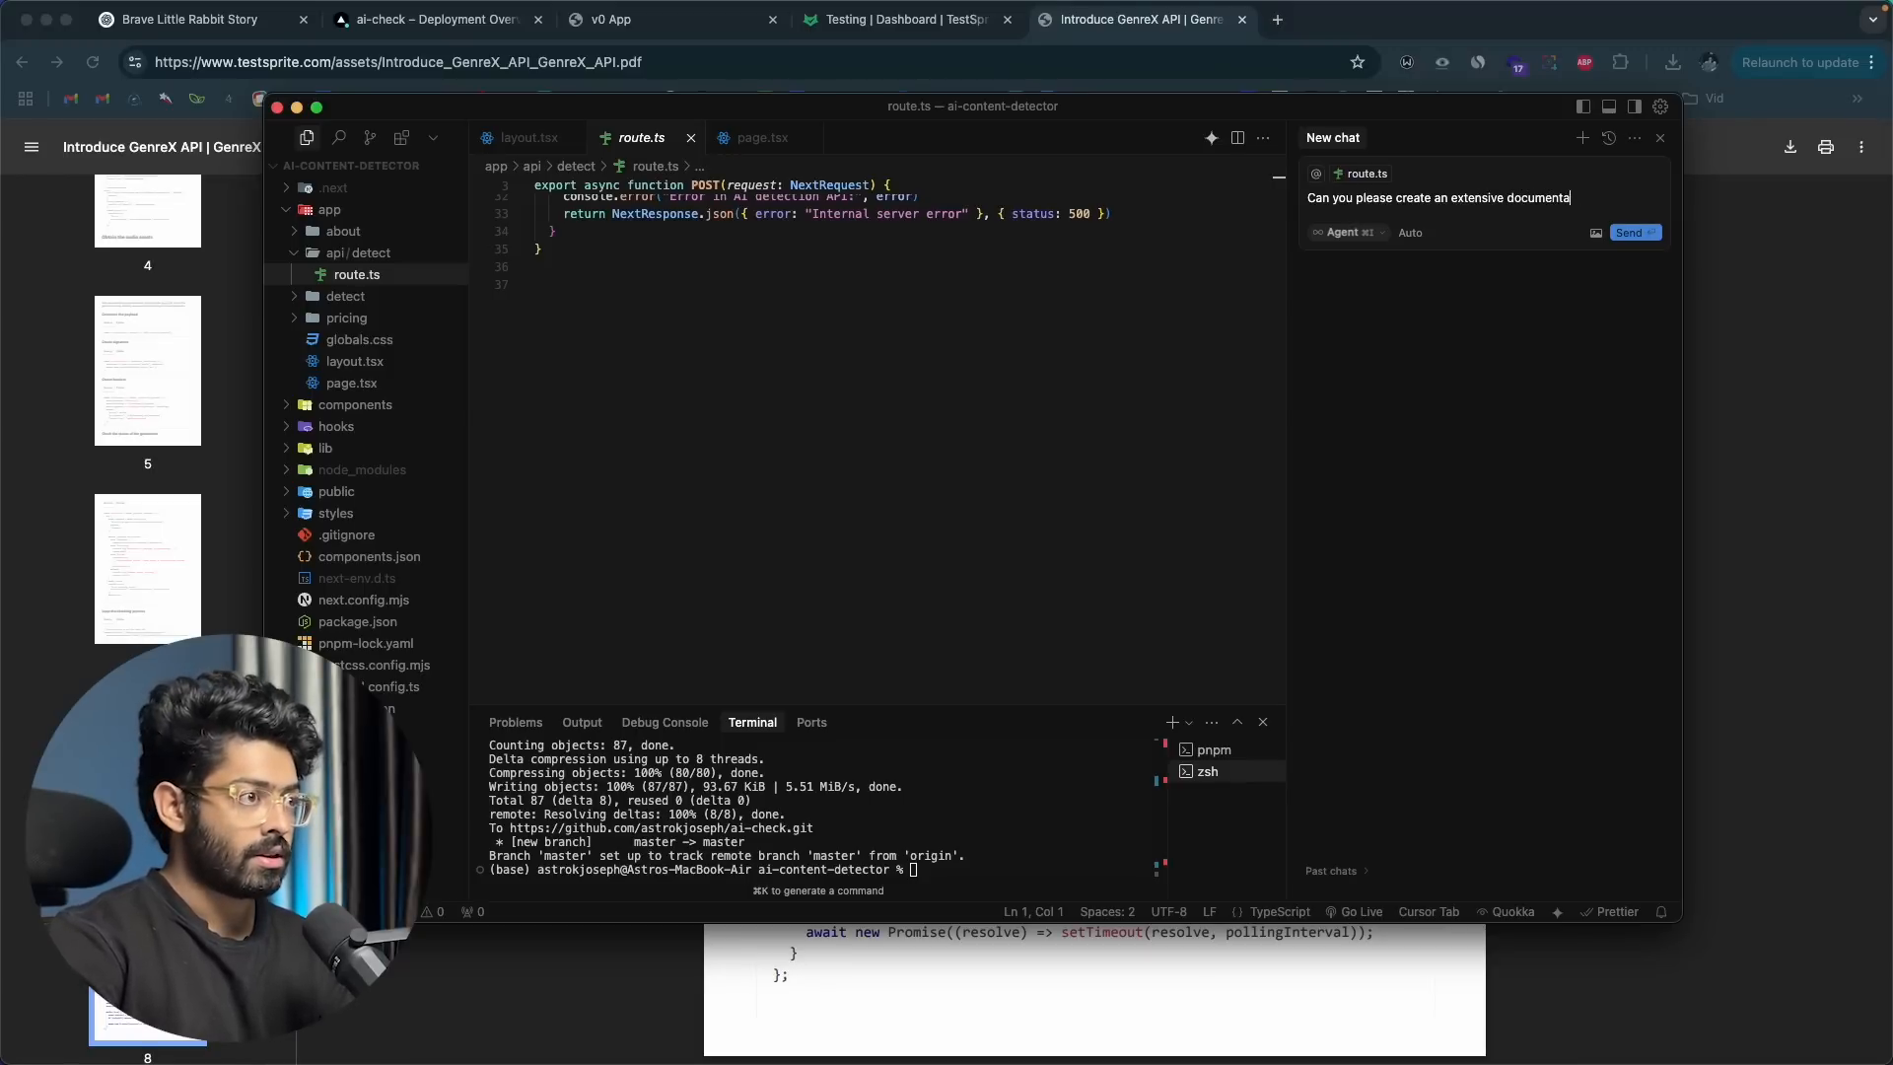
{"action": "type", "text": "tion about this a"}
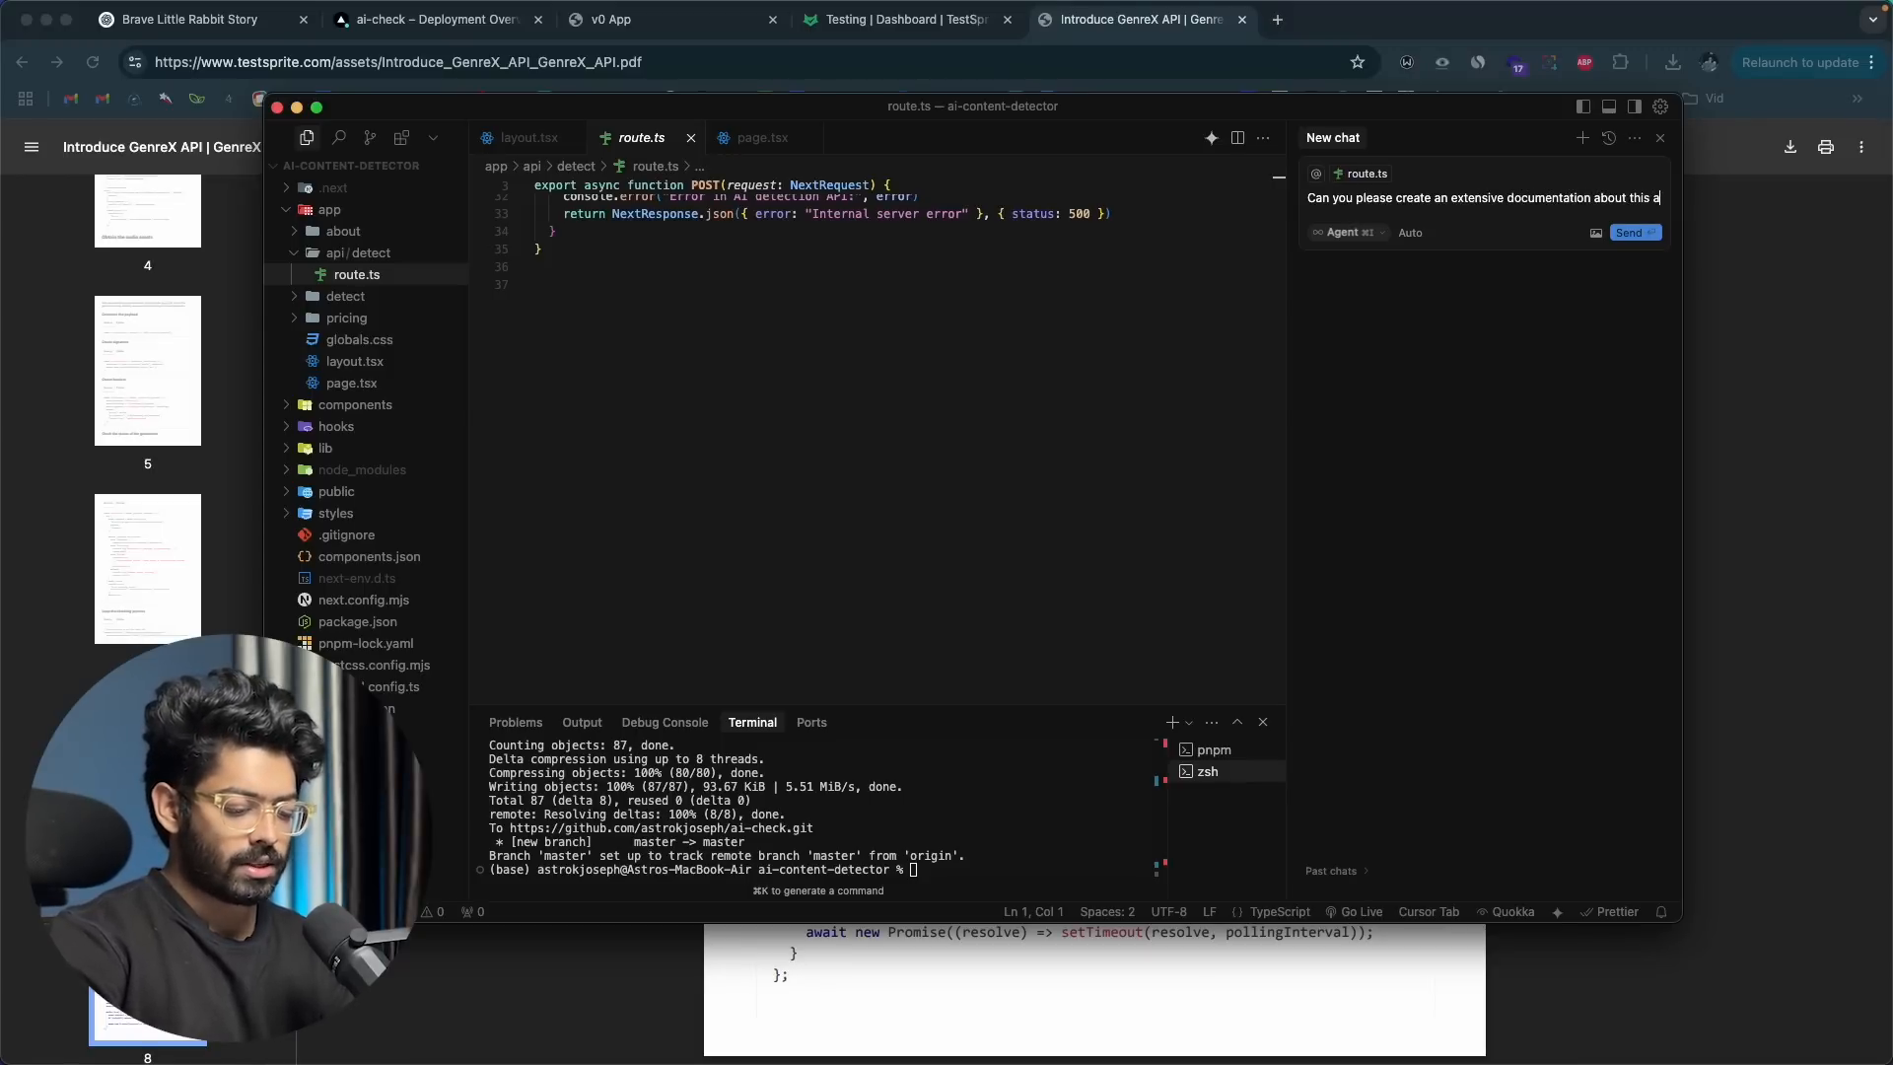
{"action": "type", "text": "pi route in my app. t"}
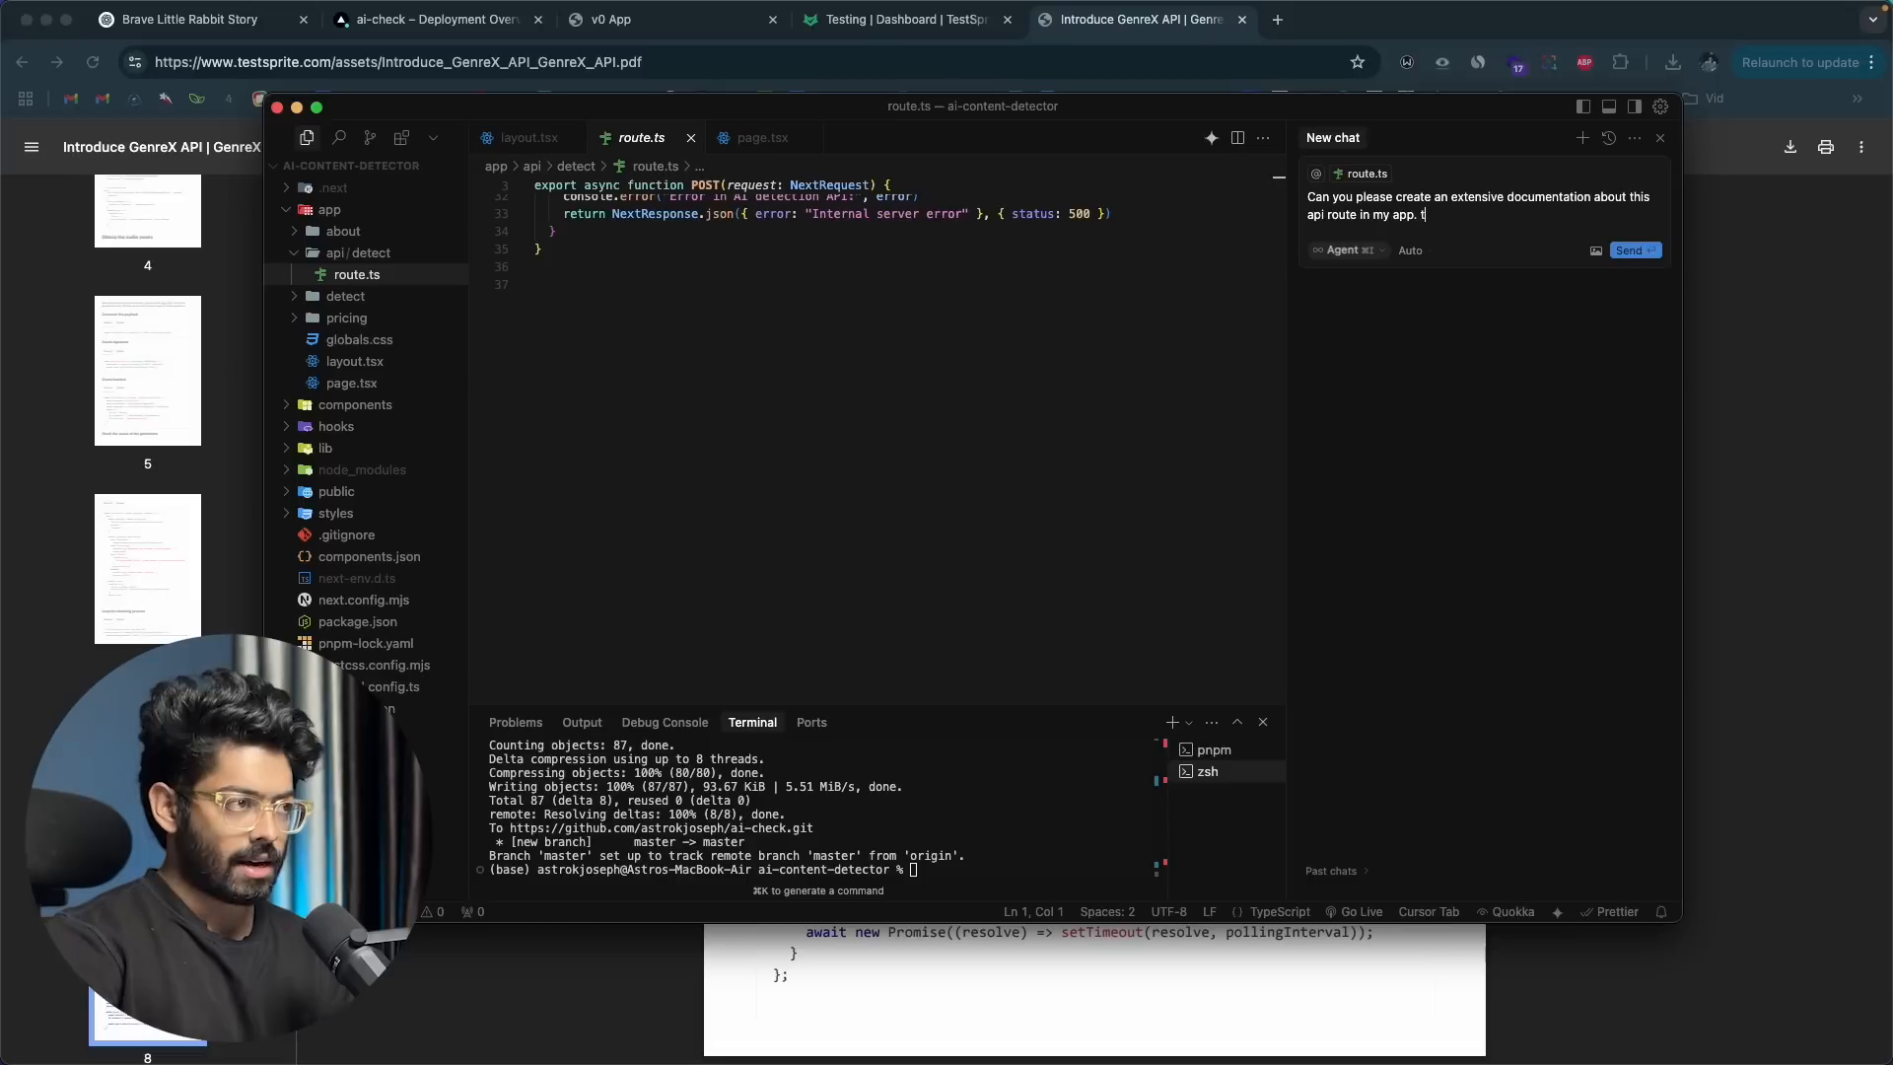
{"action": "type", "text": "his api is respo"}
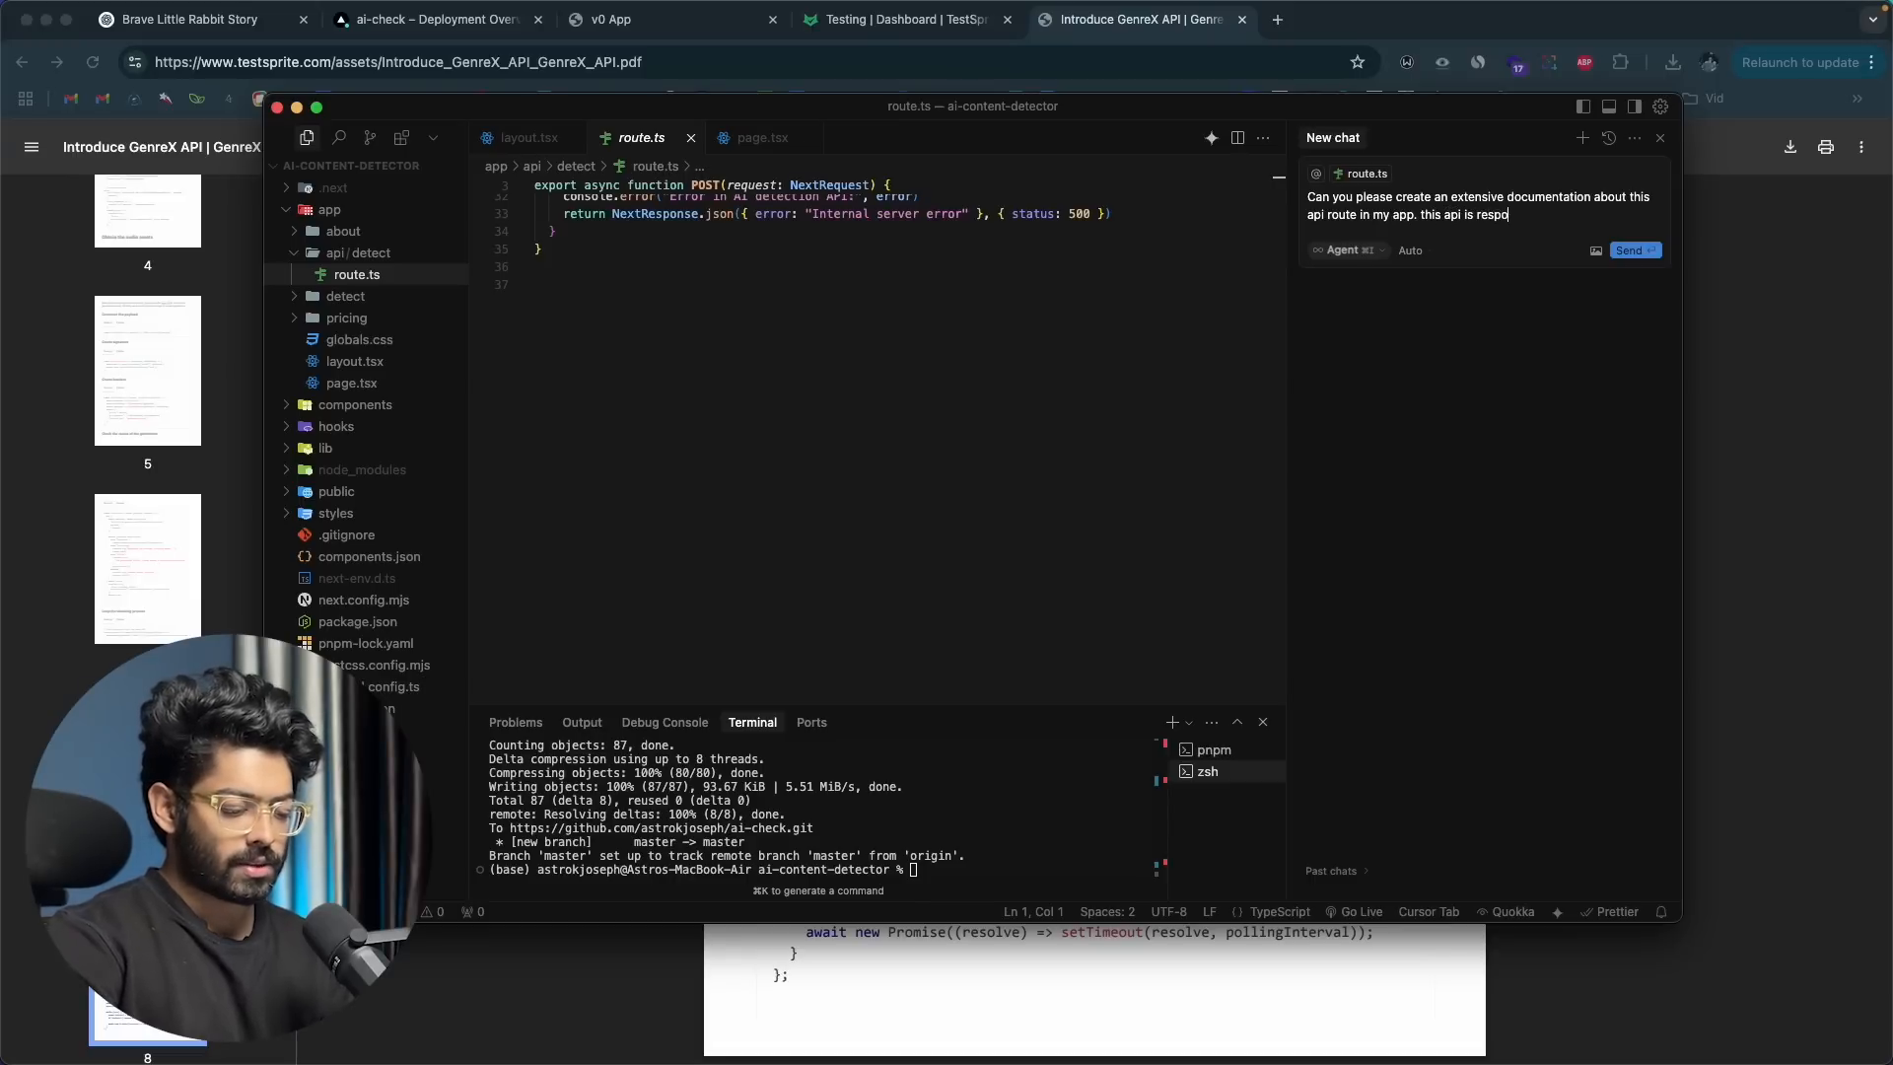
{"action": "type", "text": "snsible for"}
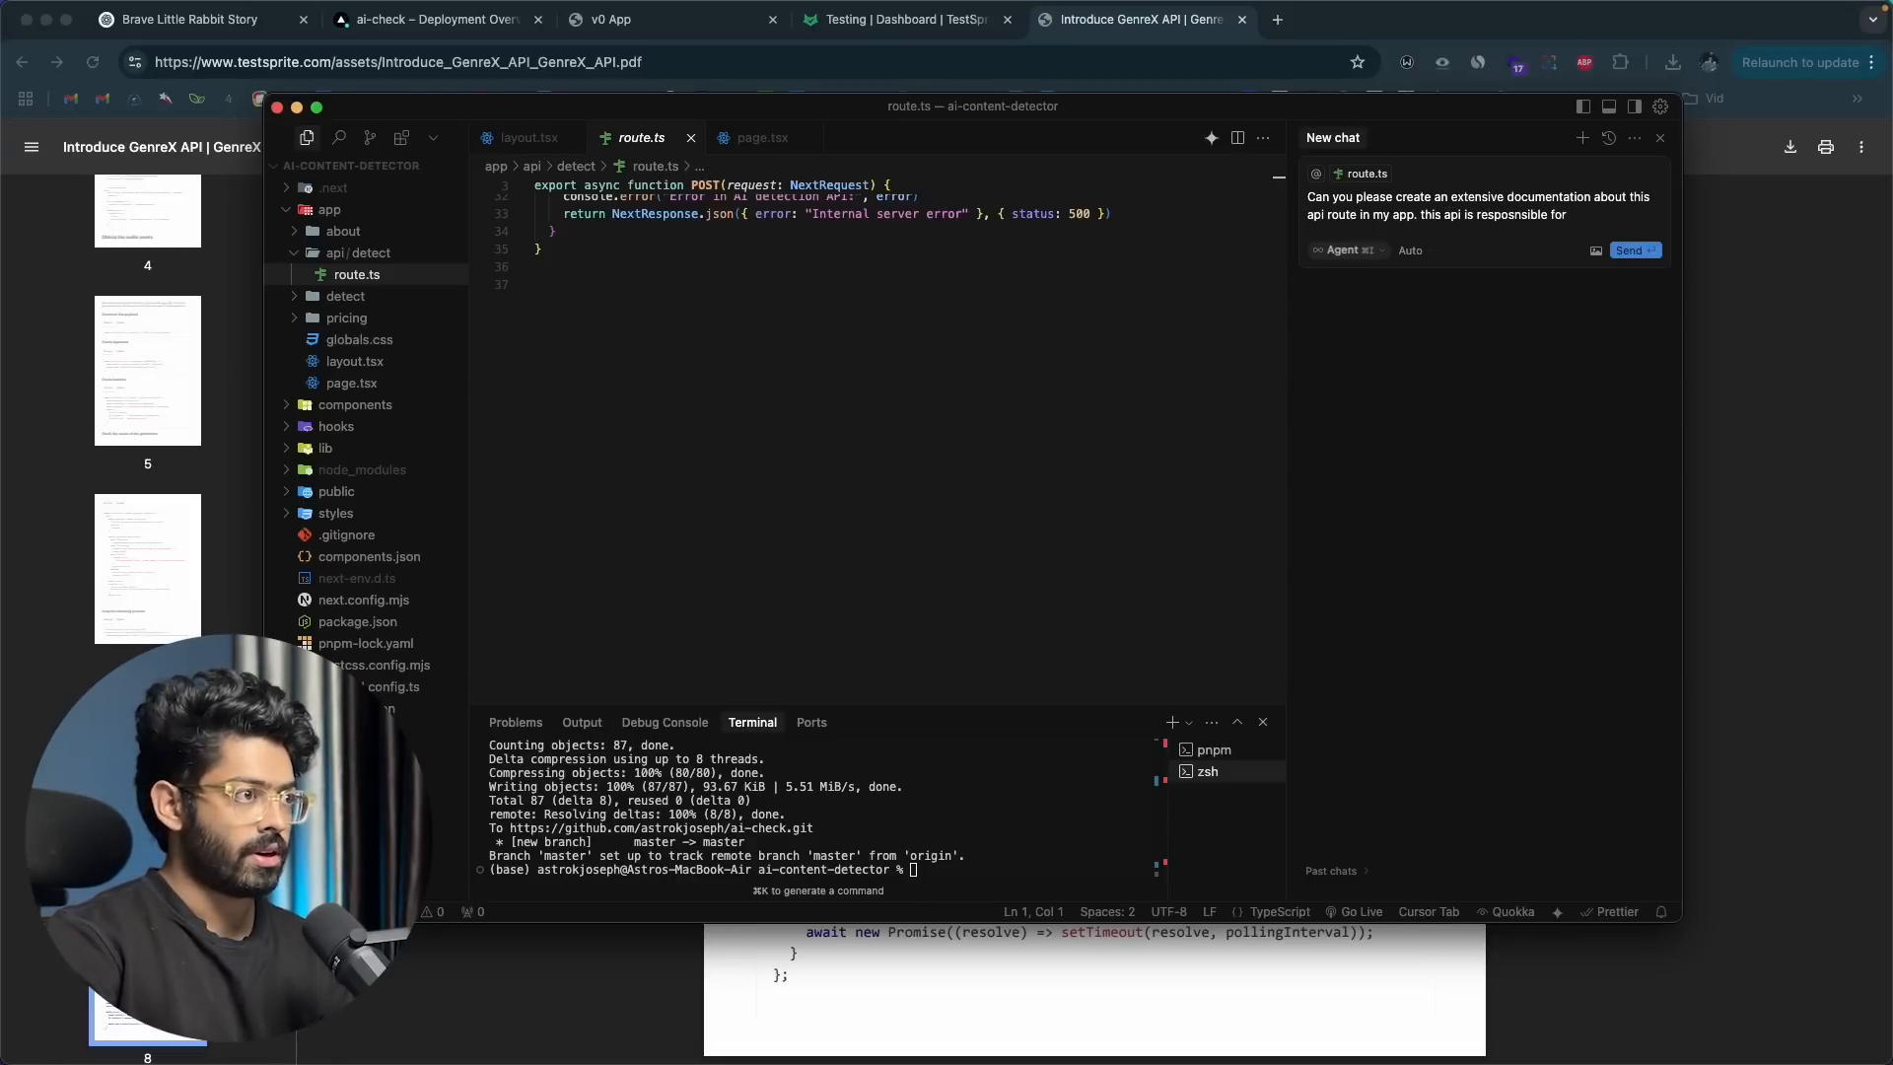
{"action": "type", "text": " detecting ai content."}
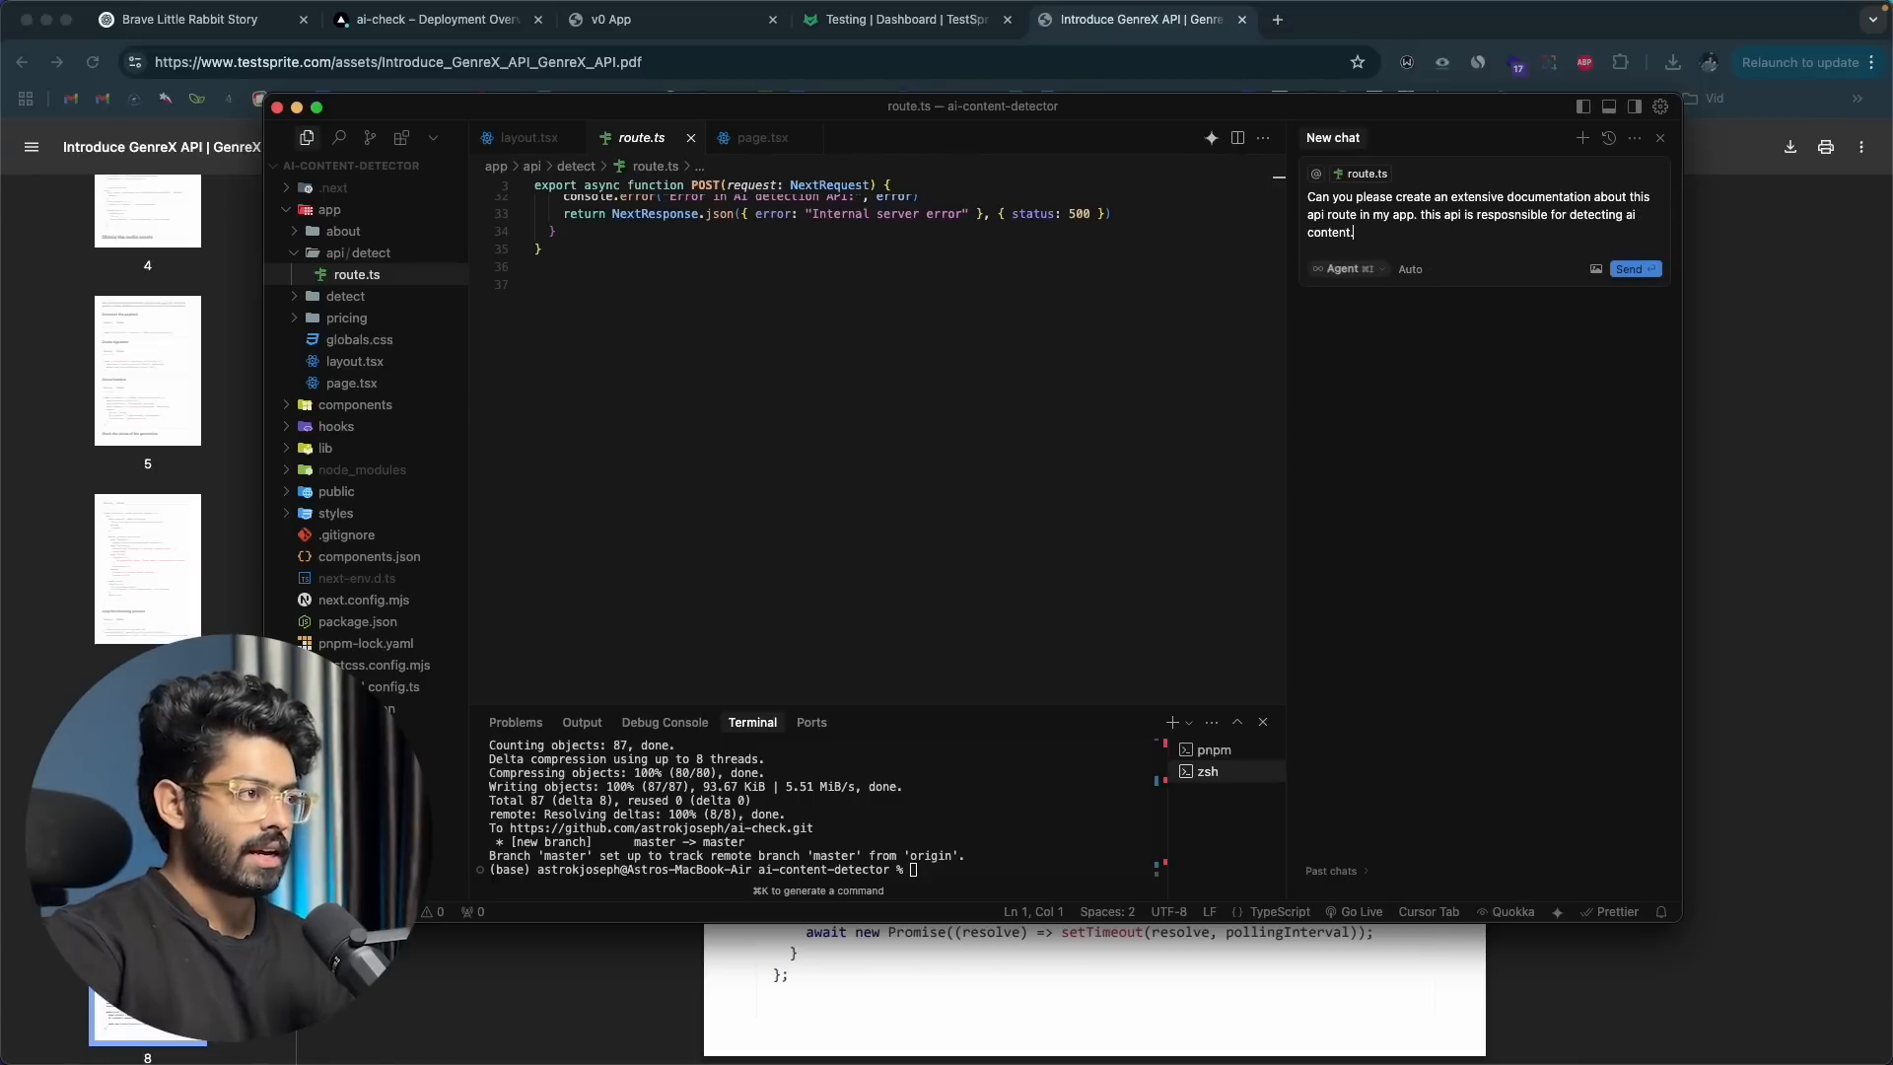
{"action": "key", "text": "Return"}
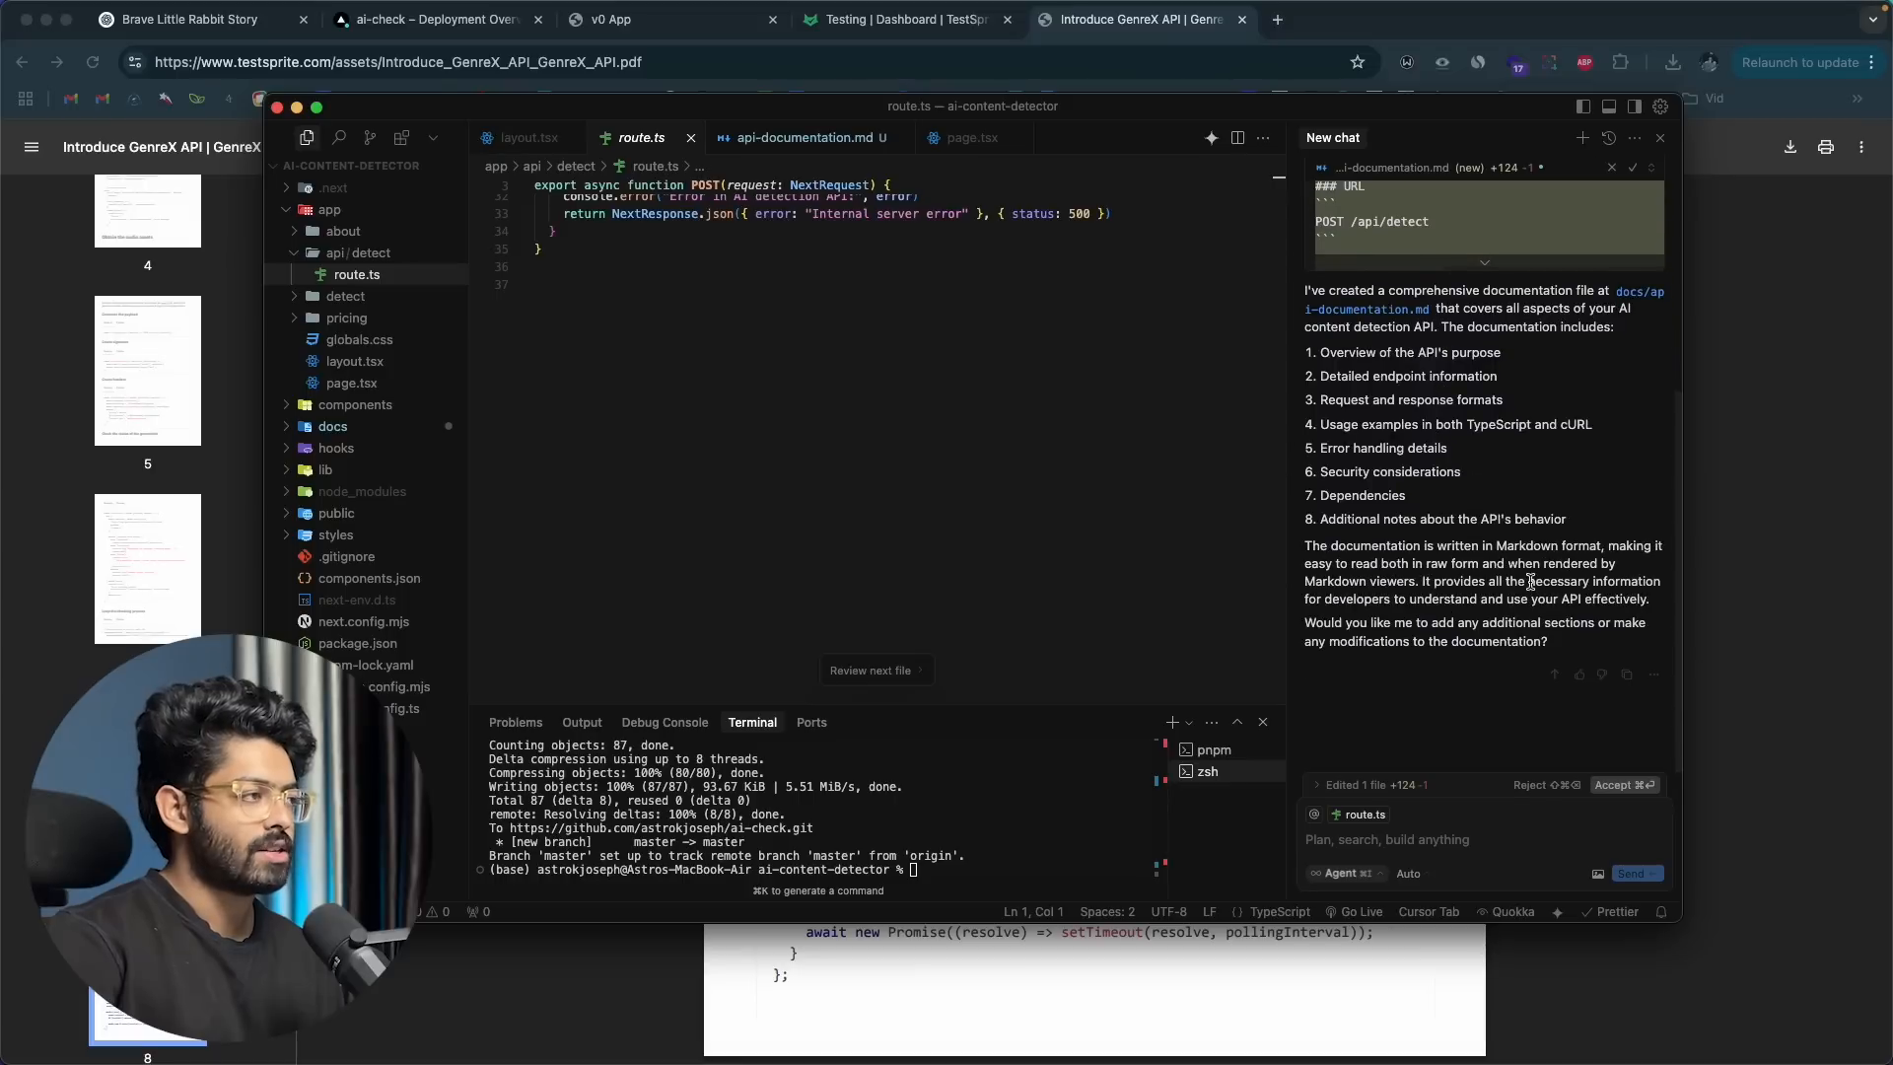
Step: Accept the generated documentation and review api-documentation.md, including its usage examples and error handling
{"action": "left_click", "coordinate": [1622, 785]}
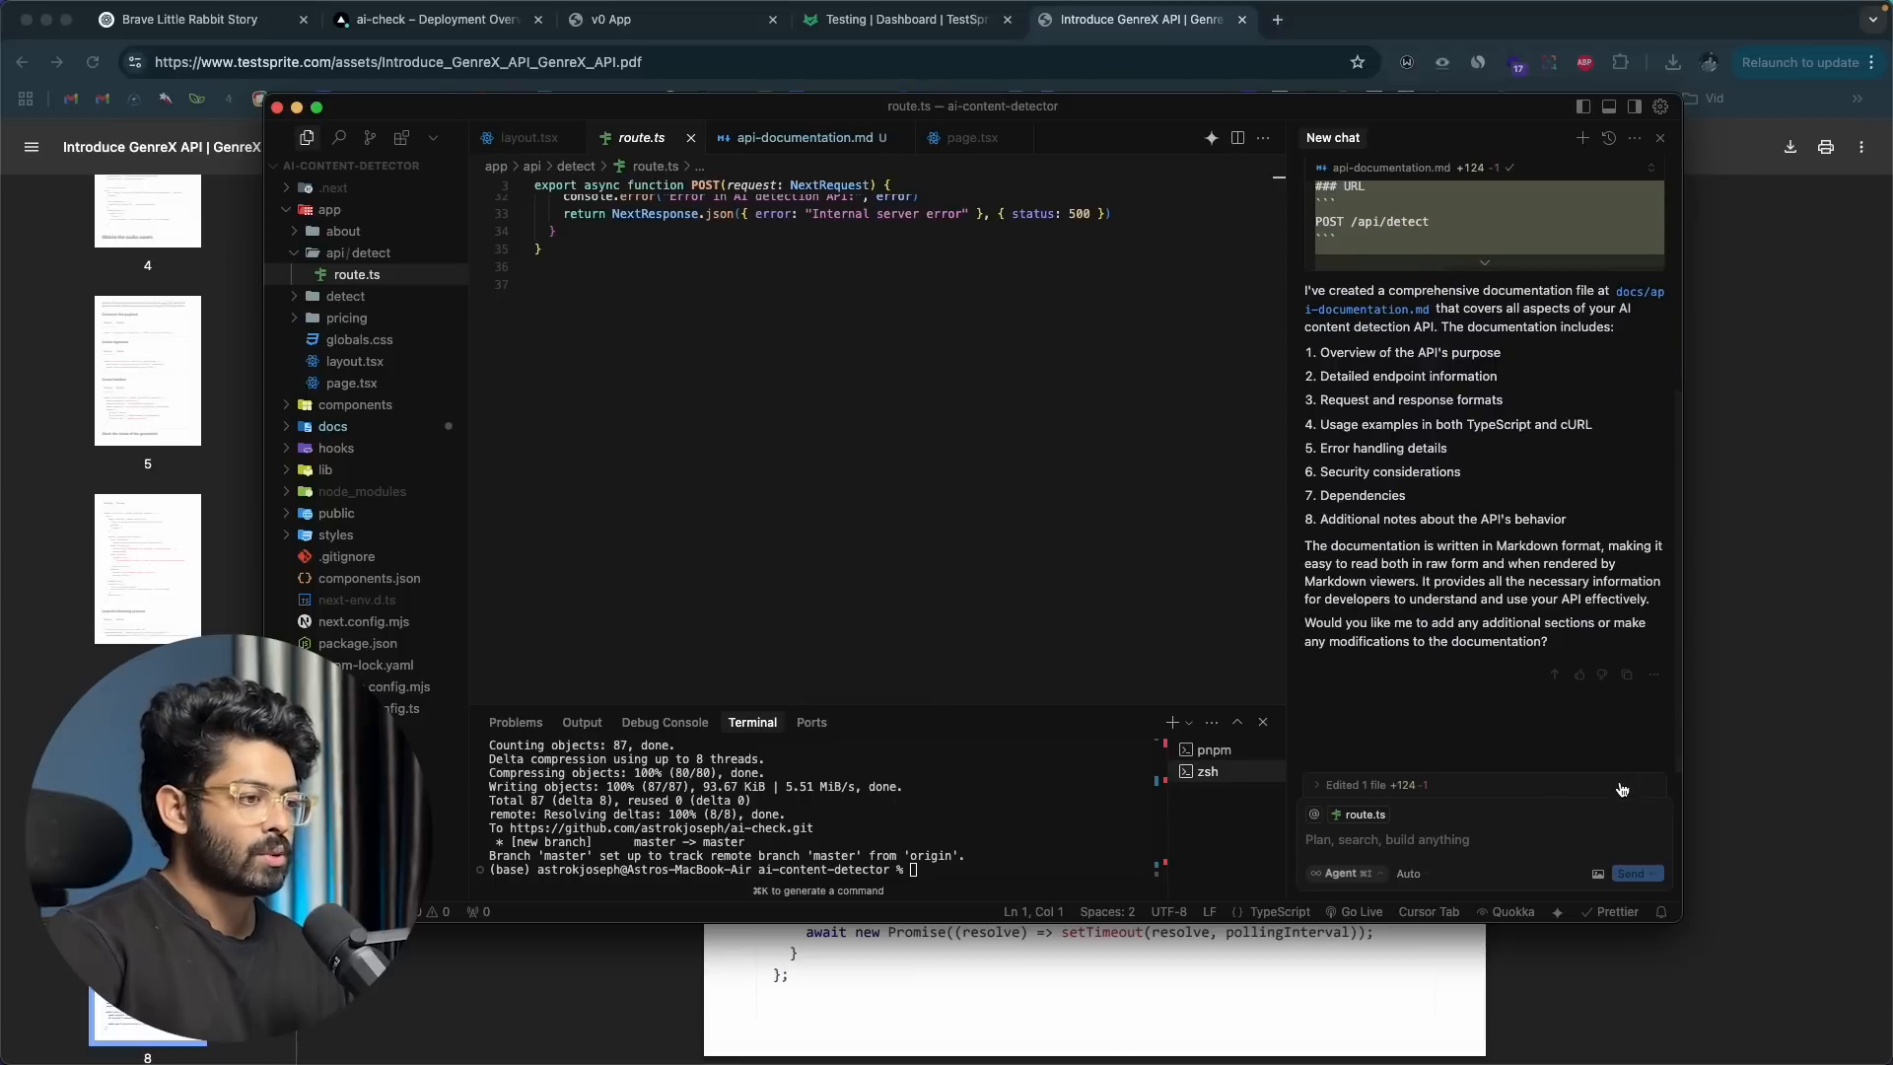
{"action": "left_click", "coordinate": [767, 148]}
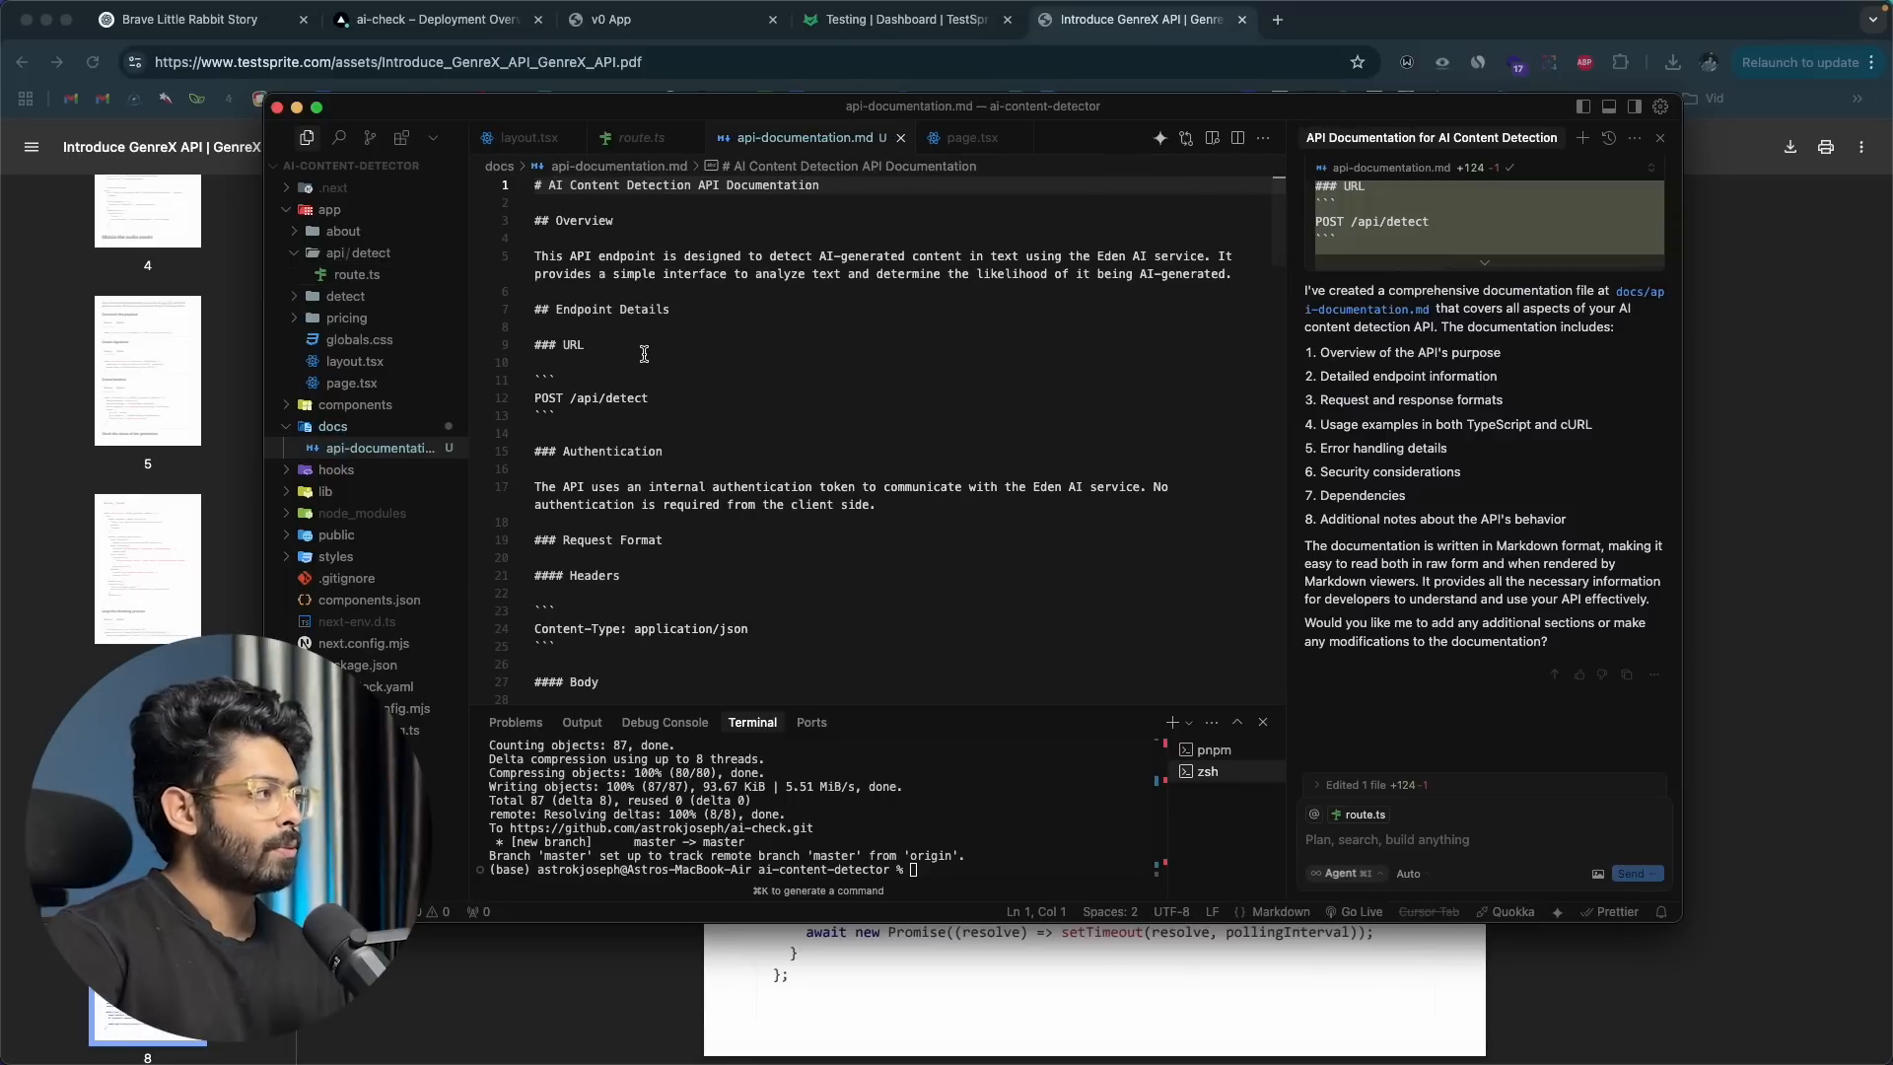
{"action": "scroll", "coordinate": [651, 364], "scroll_direction": "down", "scroll_amount": 5}
{"action": "scroll", "coordinate": [644, 354], "scroll_direction": "down", "scroll_amount": 15}
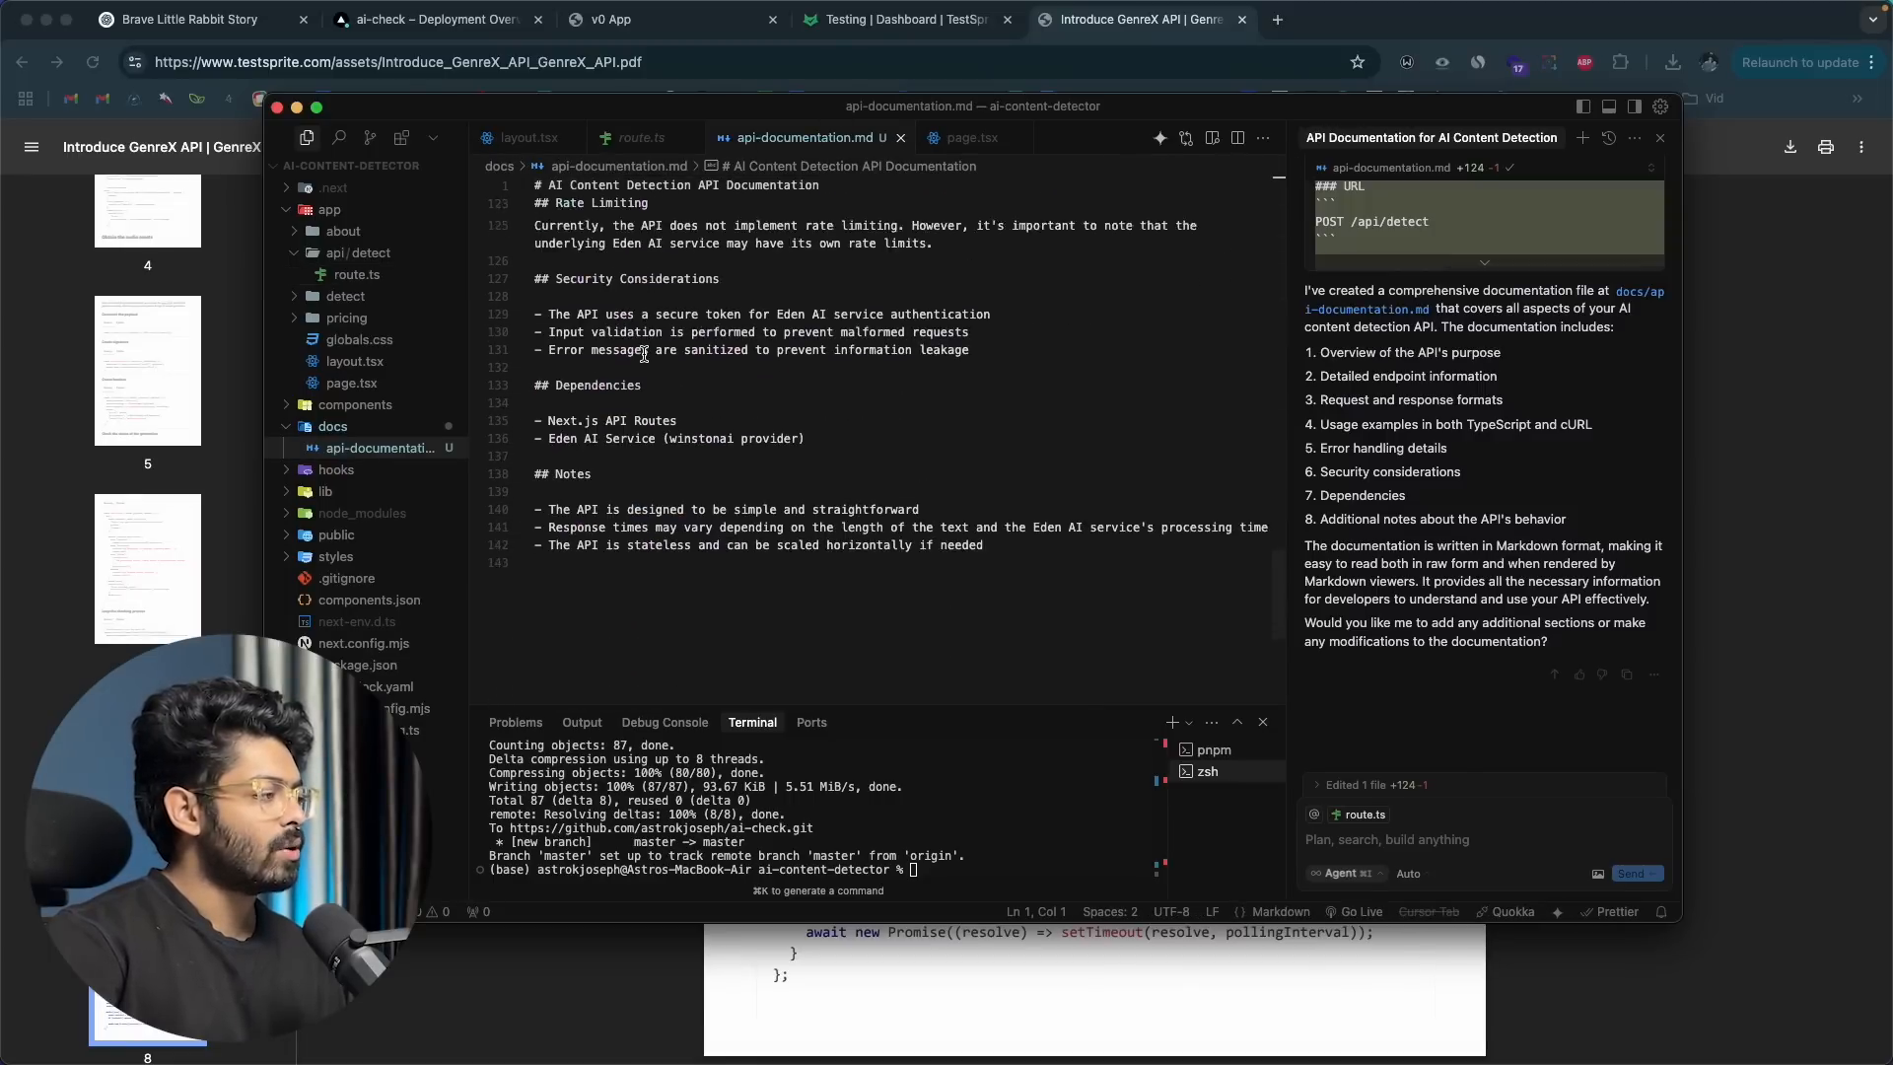
{"action": "scroll", "coordinate": [644, 354], "scroll_direction": "up", "scroll_amount": 6}
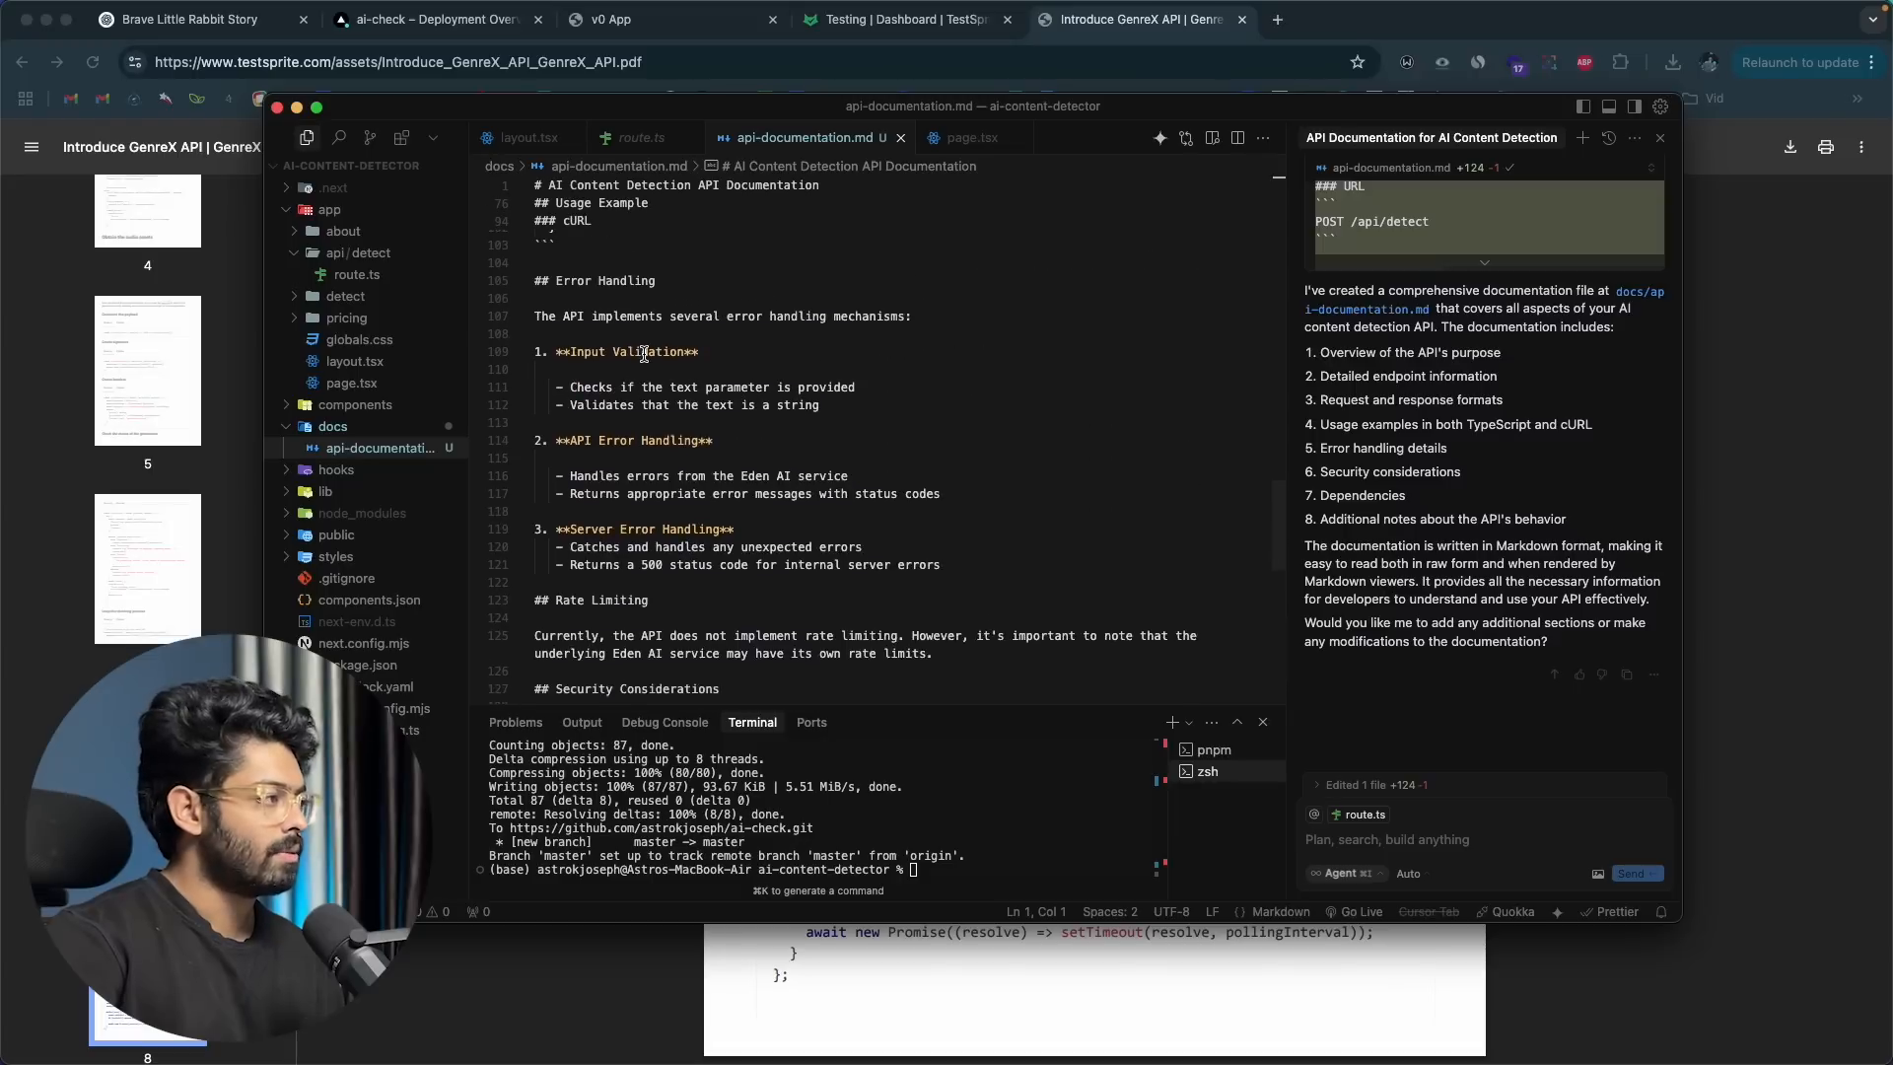
{"action": "scroll", "coordinate": [643, 354], "scroll_direction": "up", "scroll_amount": 4}
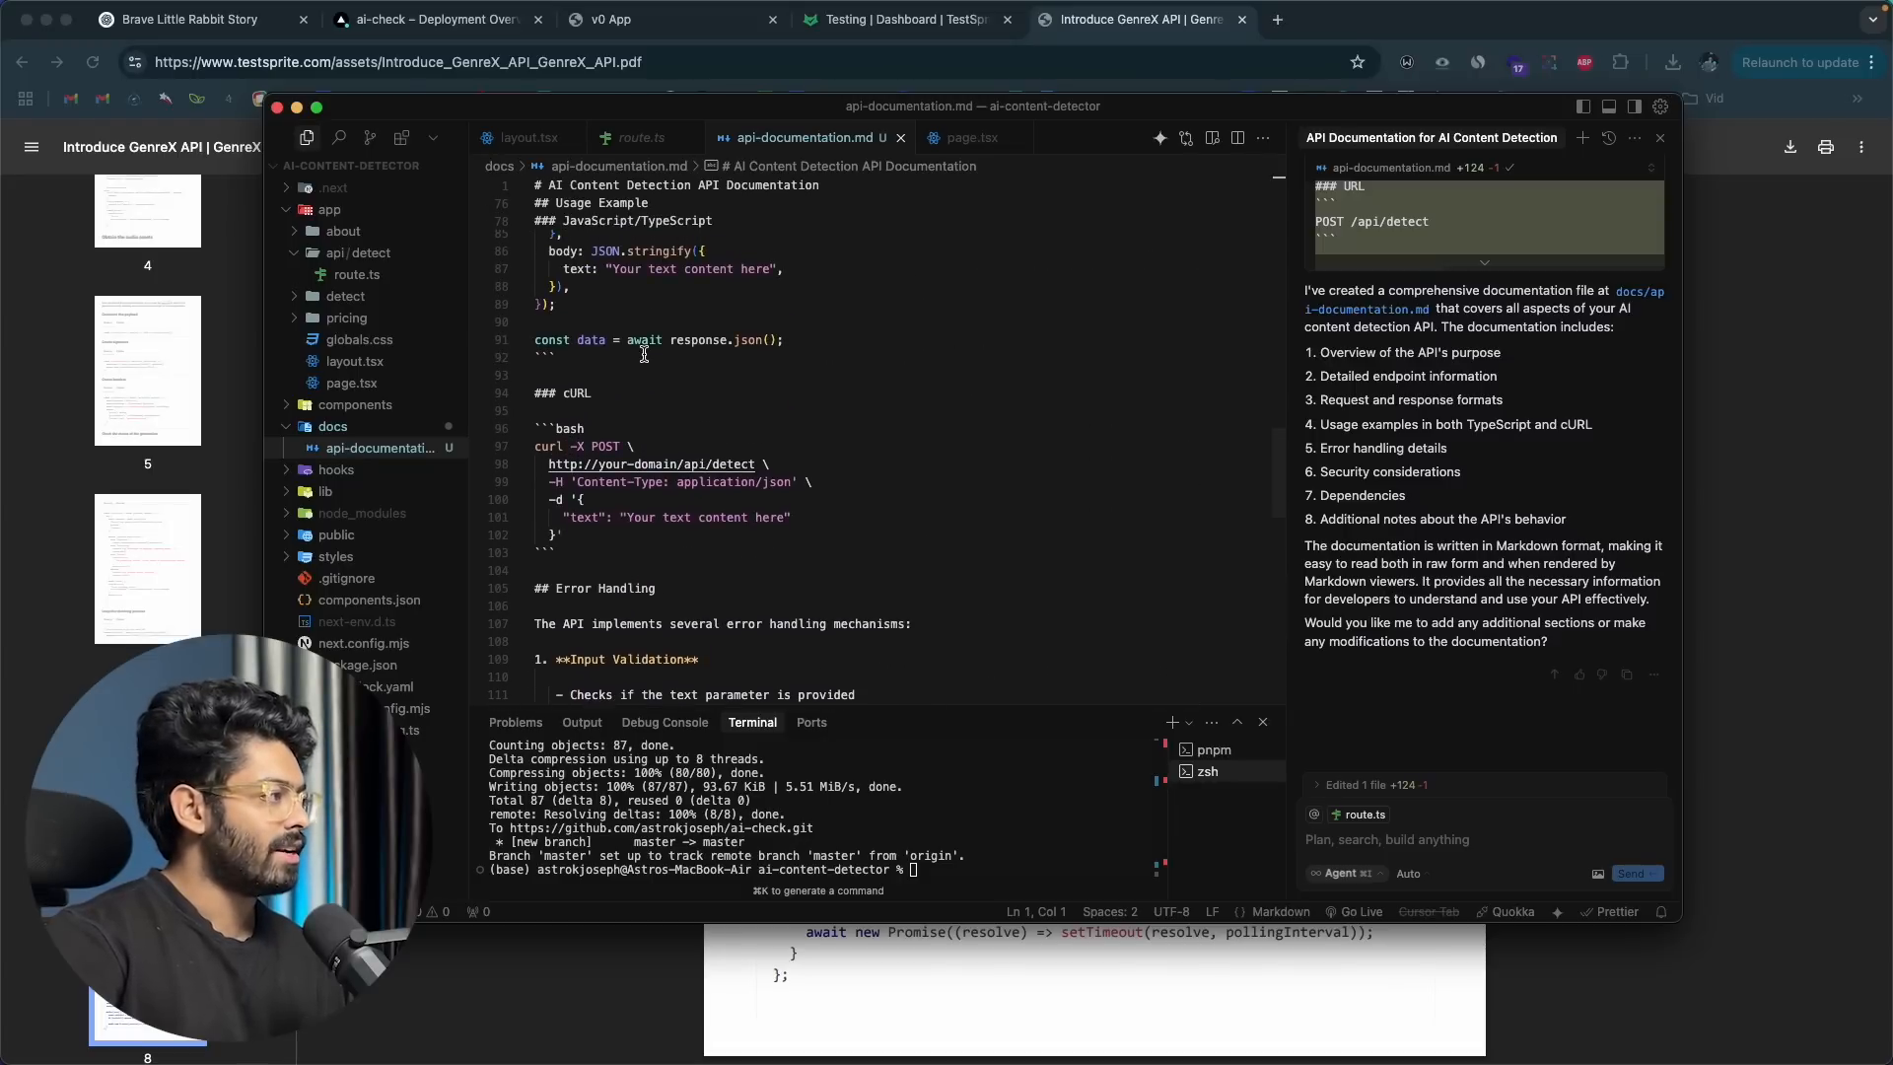
{"action": "scroll", "coordinate": [644, 354], "scroll_direction": "up", "scroll_amount": 20}
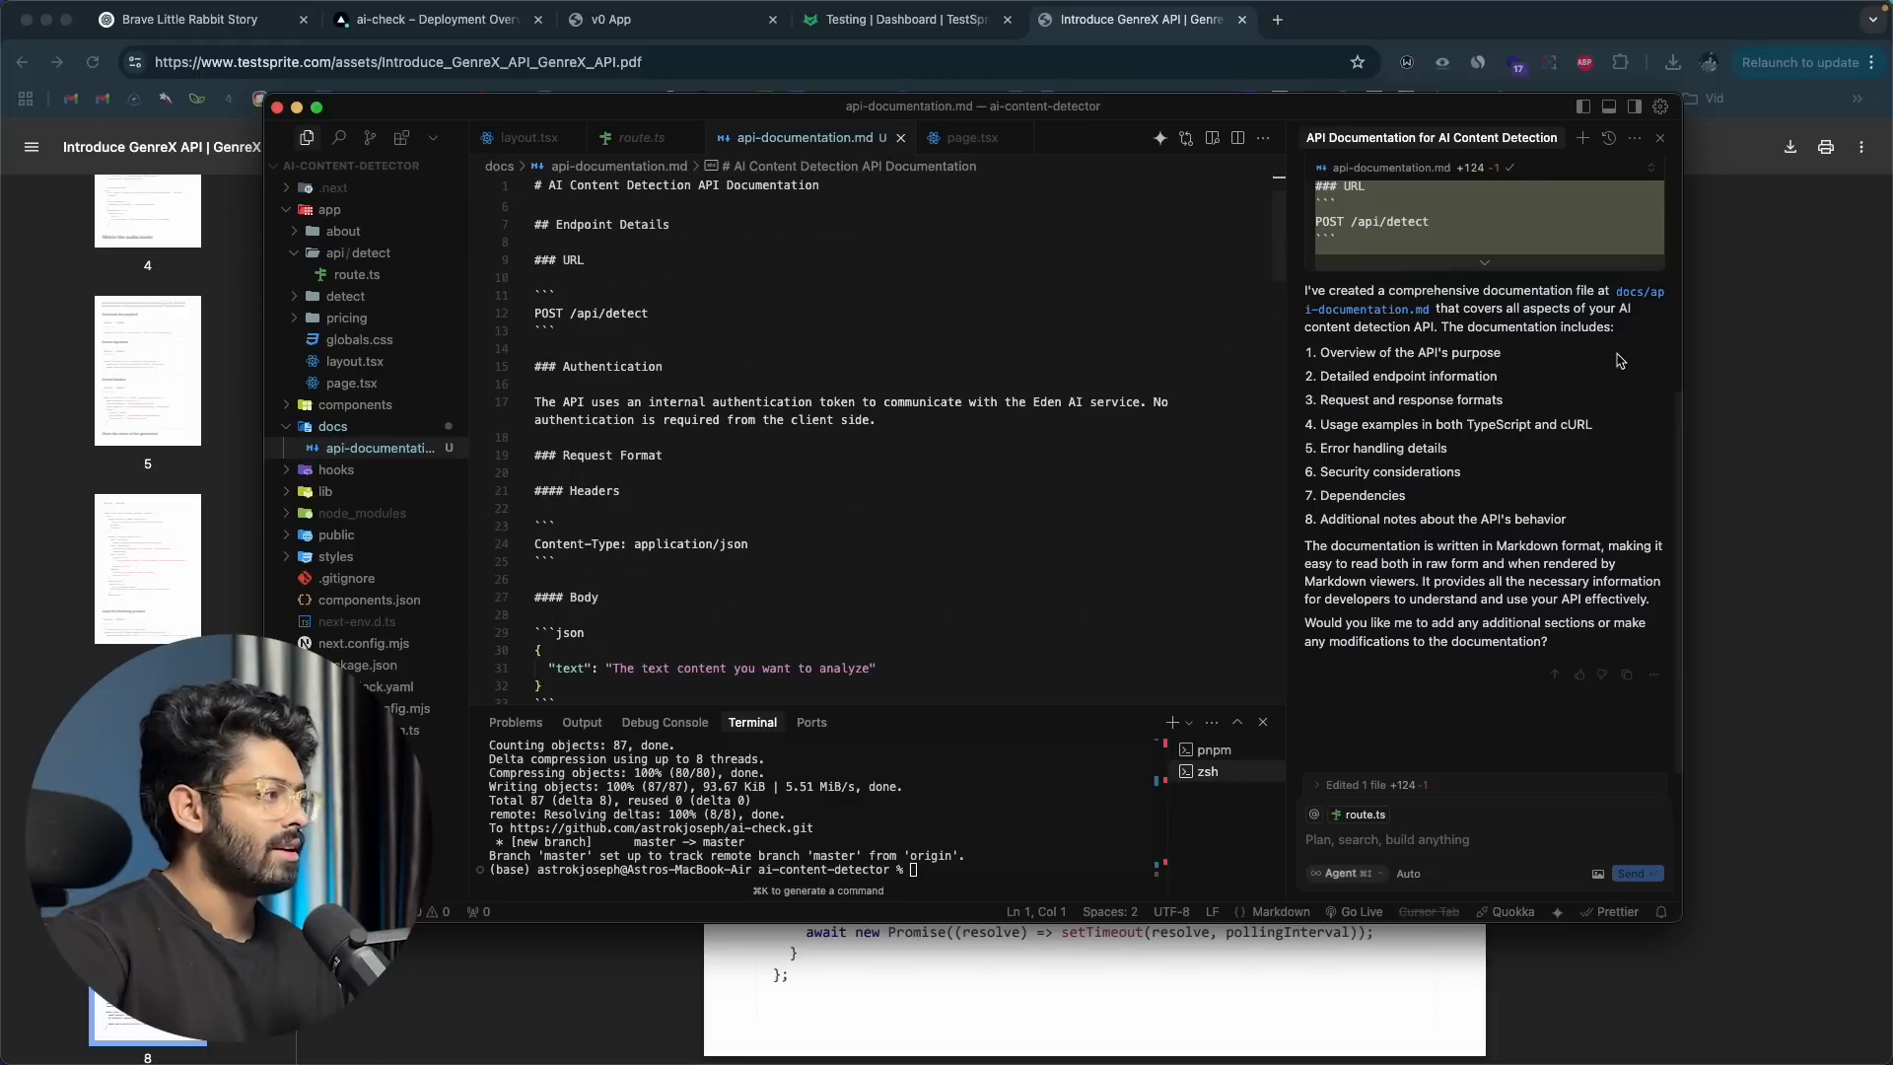
Step: Select the entire contents of api-documentation.md and return to TestSprite's API details in the browser
{"action": "left_click", "coordinate": [757, 353]}
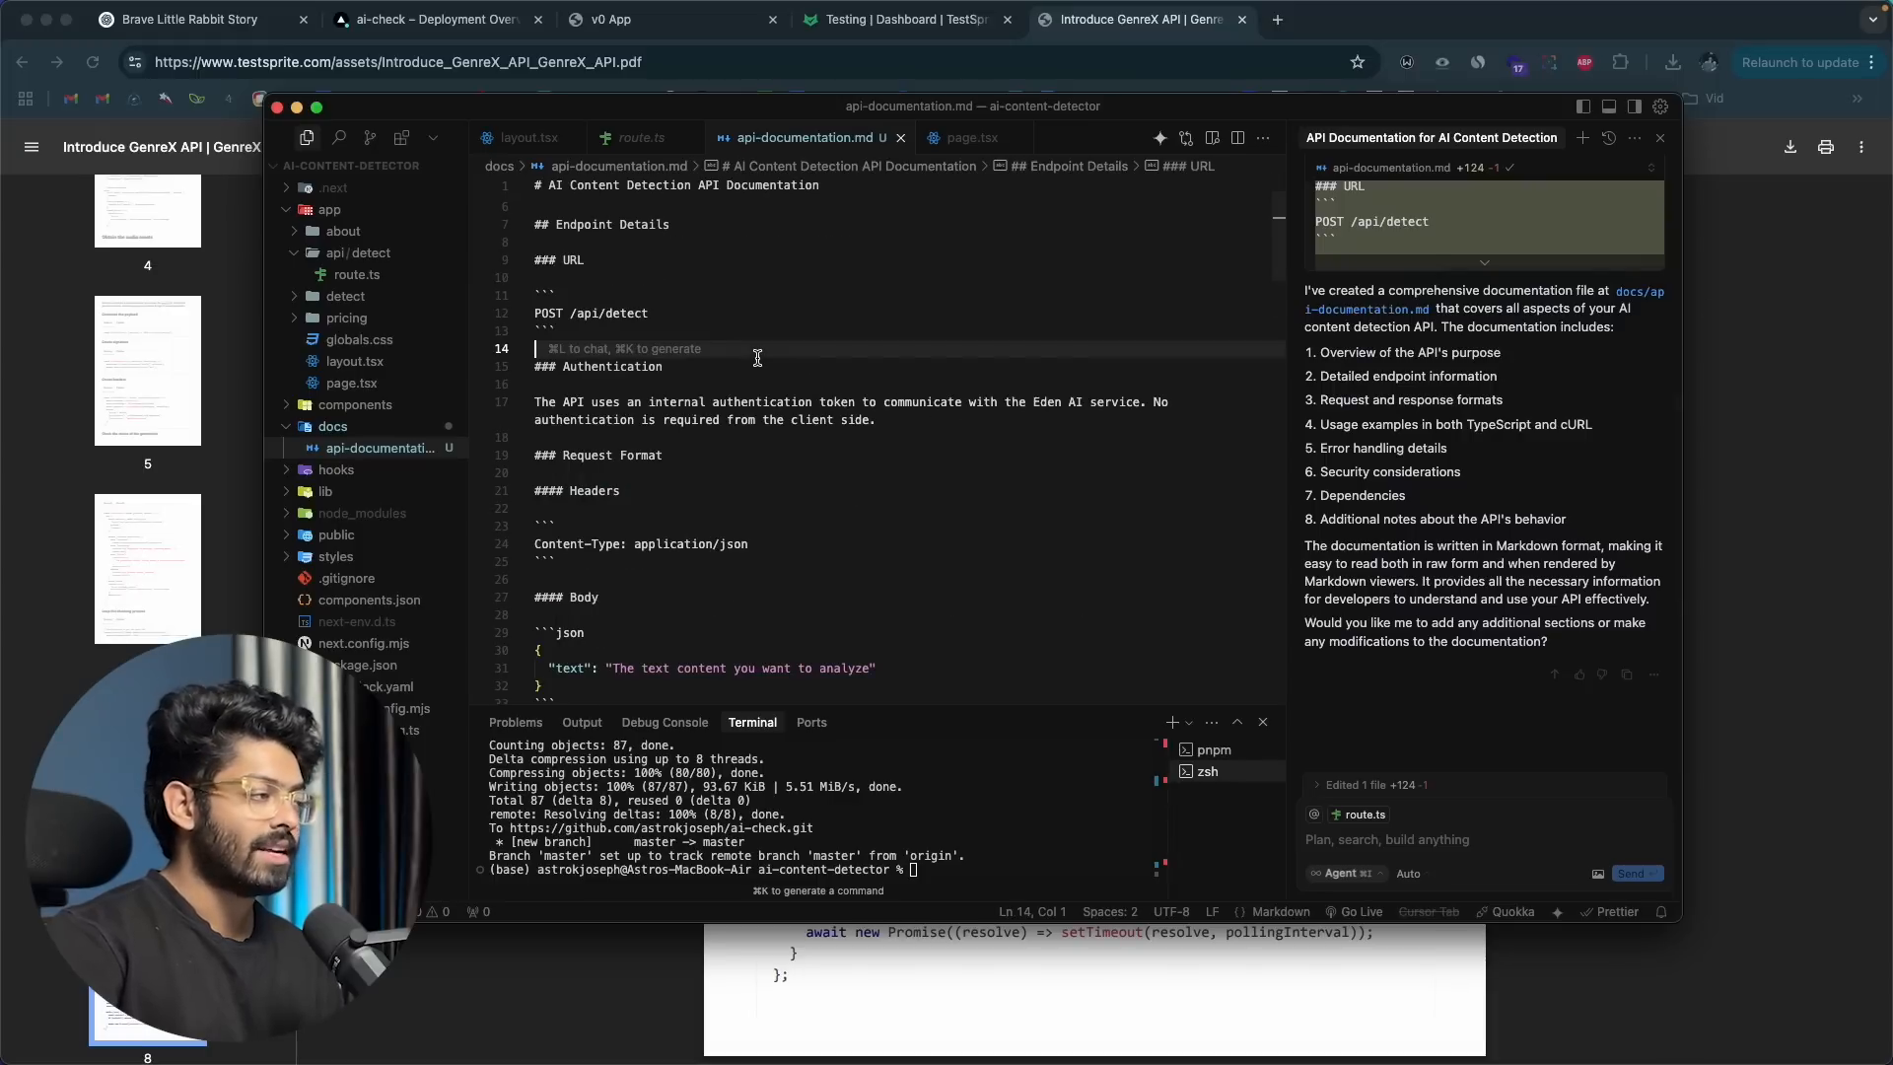
{"action": "key", "text": "super+a"}
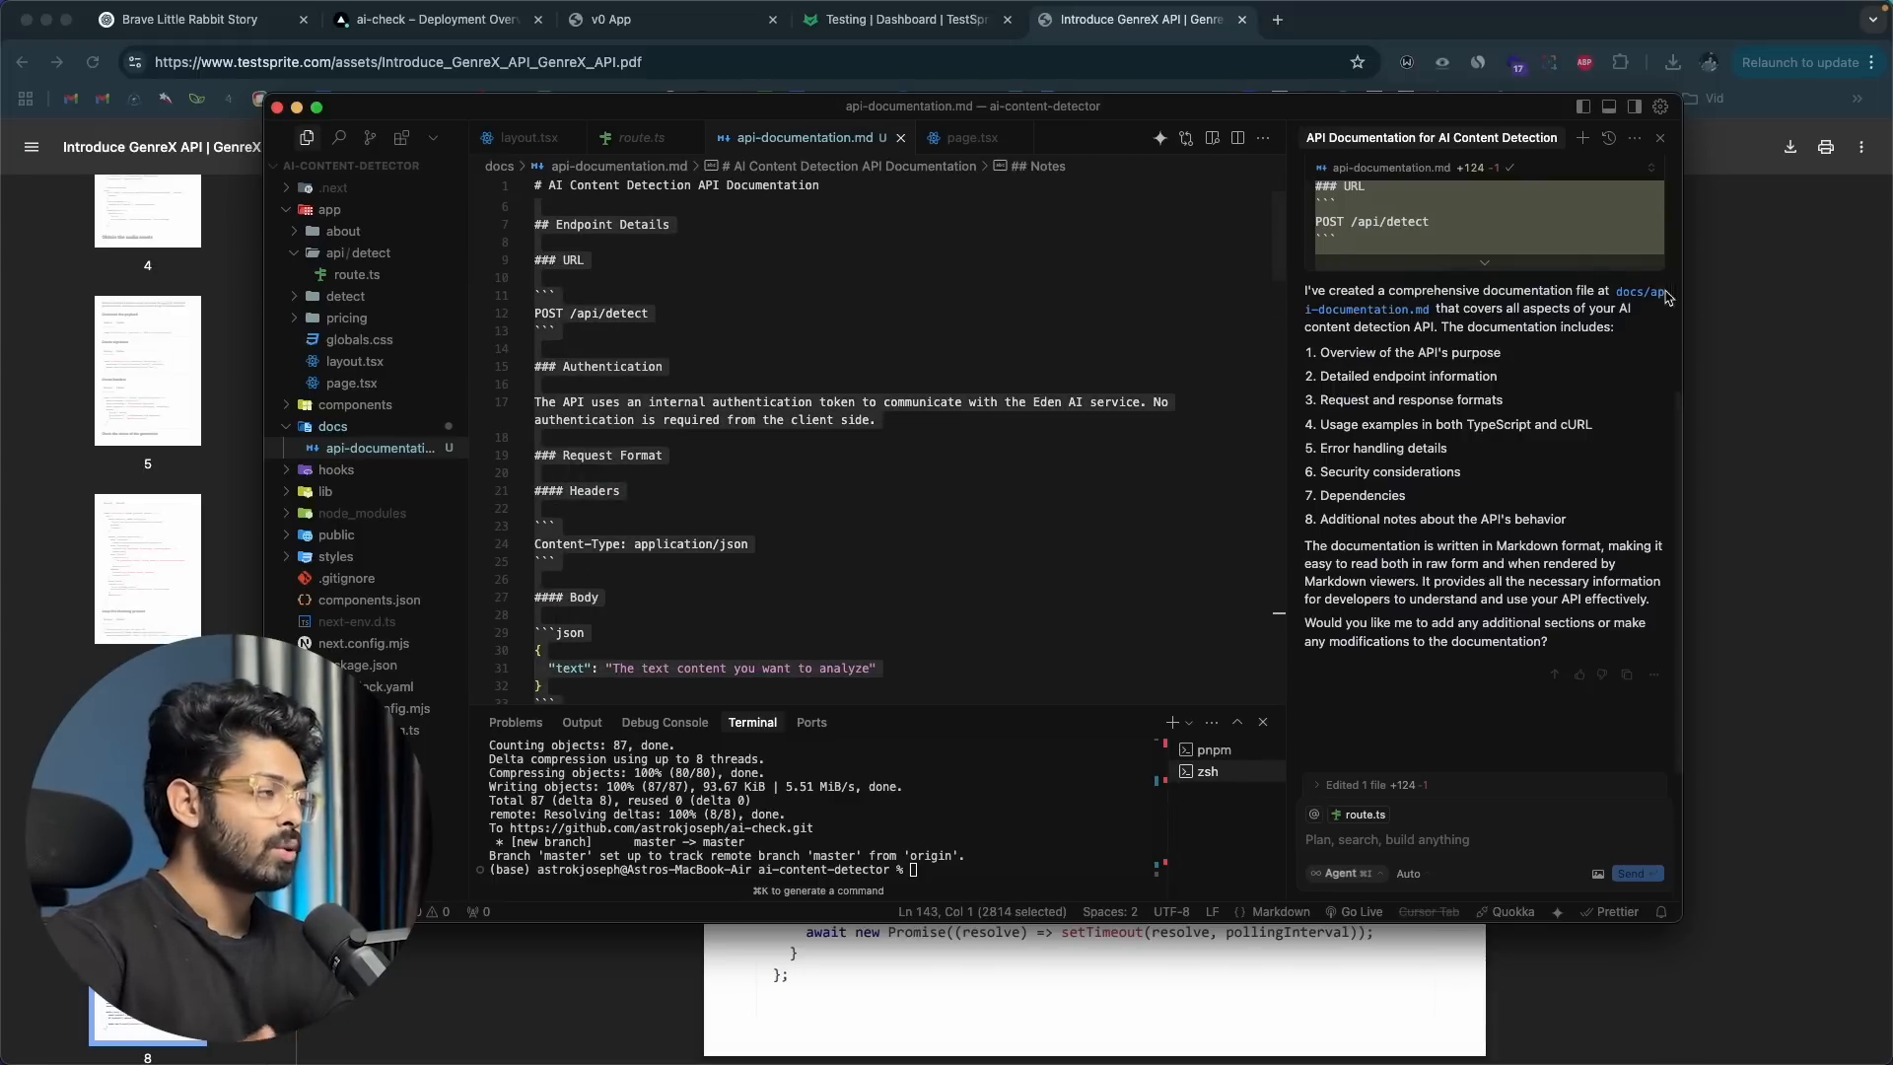
{"action": "left_click", "coordinate": [1735, 329]}
{"action": "left_click", "coordinate": [904, 22]}
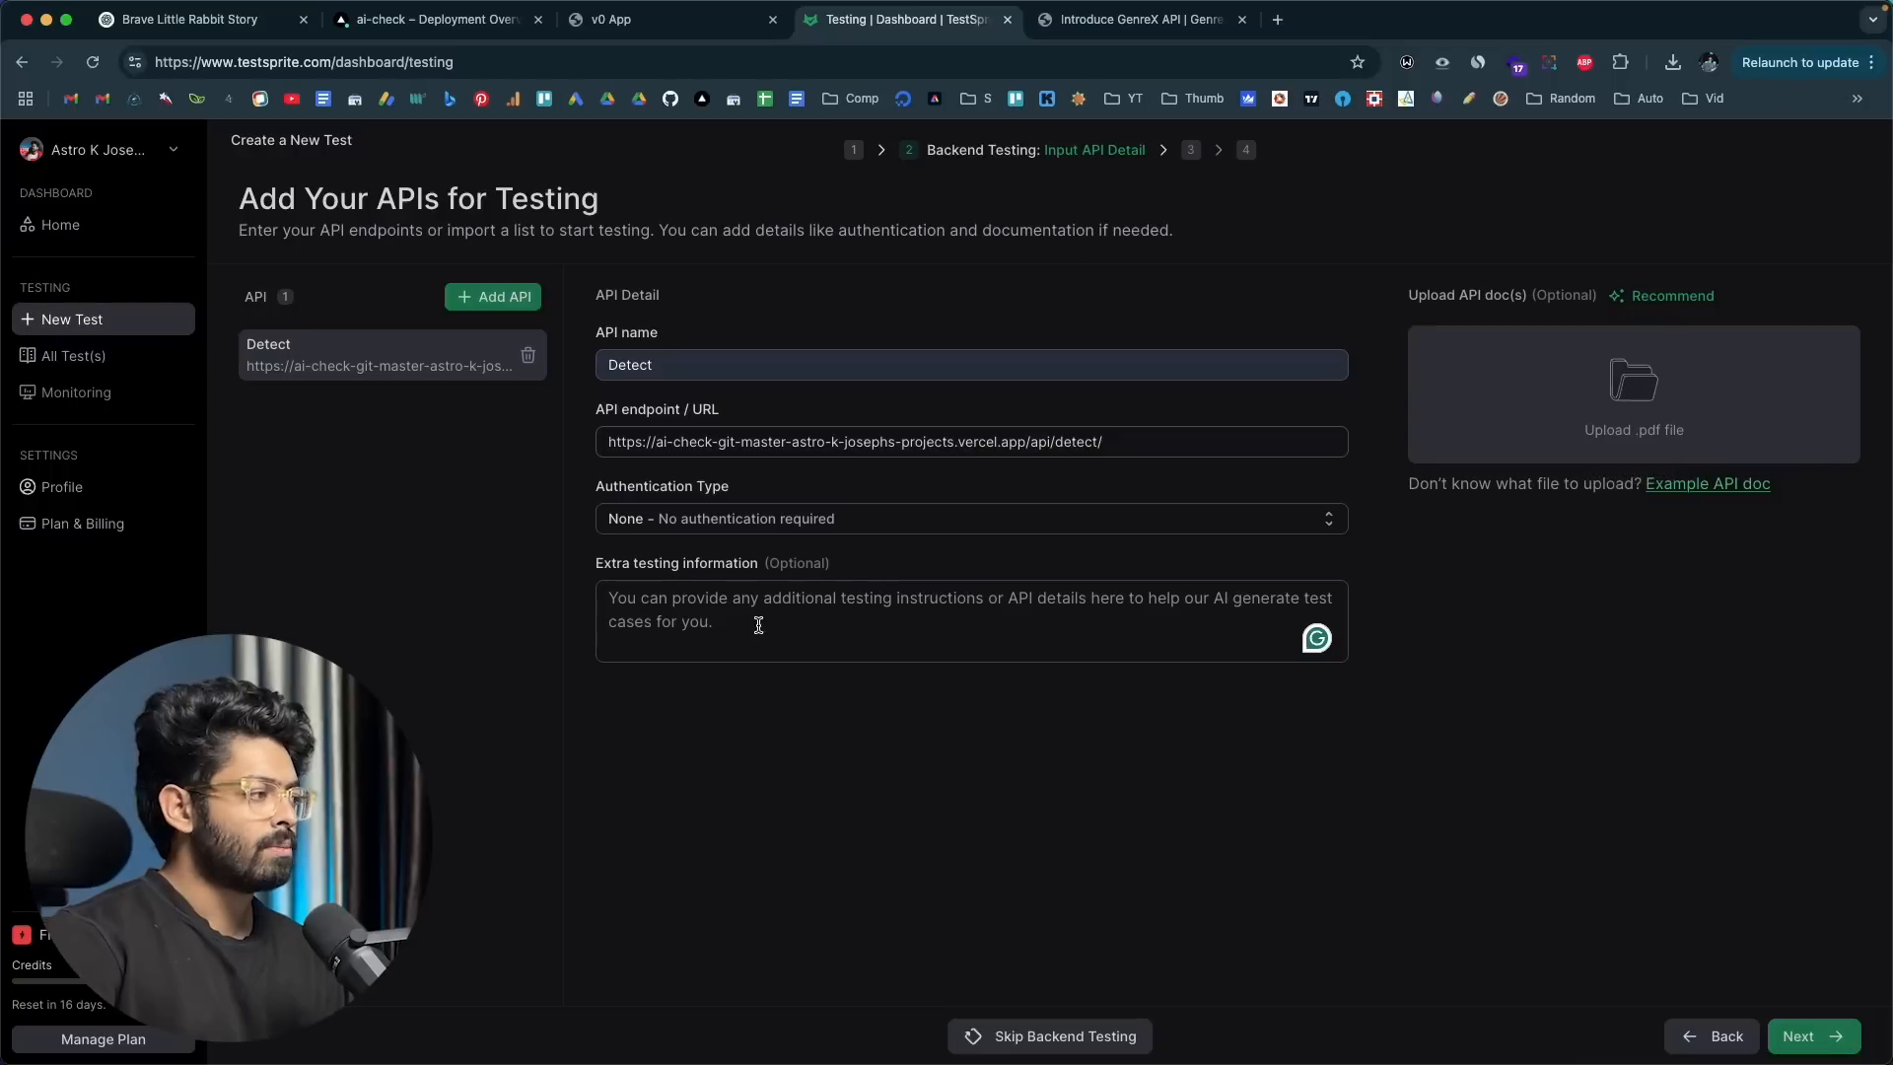
Step: Open ContentGuard's detect page and copy the entire API Documentation section, from the endpoint through the JavaScript example usage
{"action": "left_click", "coordinate": [629, 28]}
{"action": "scroll", "coordinate": [595, 520], "scroll_direction": "down", "scroll_amount": 12}
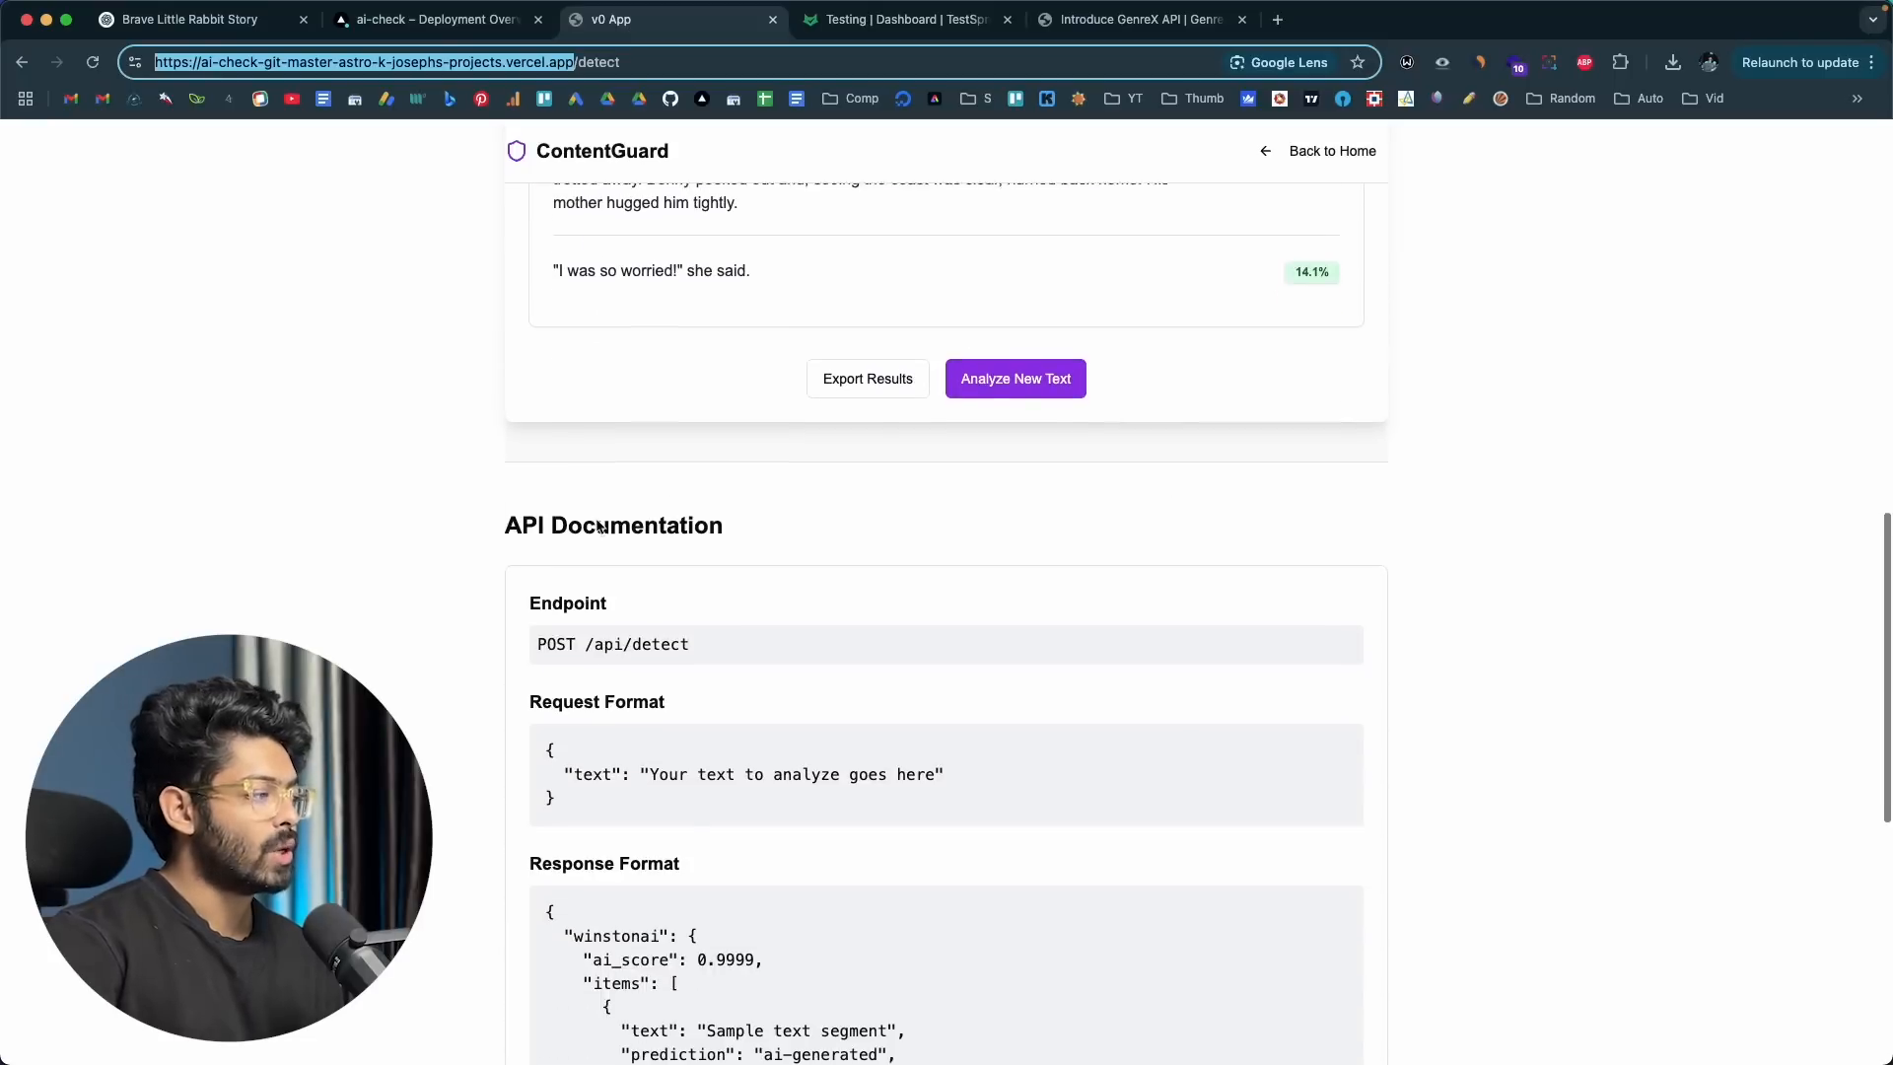
{"action": "left_click", "coordinate": [506, 509]}
{"action": "scroll", "coordinate": [506, 509], "scroll_direction": "down", "scroll_amount": 10}
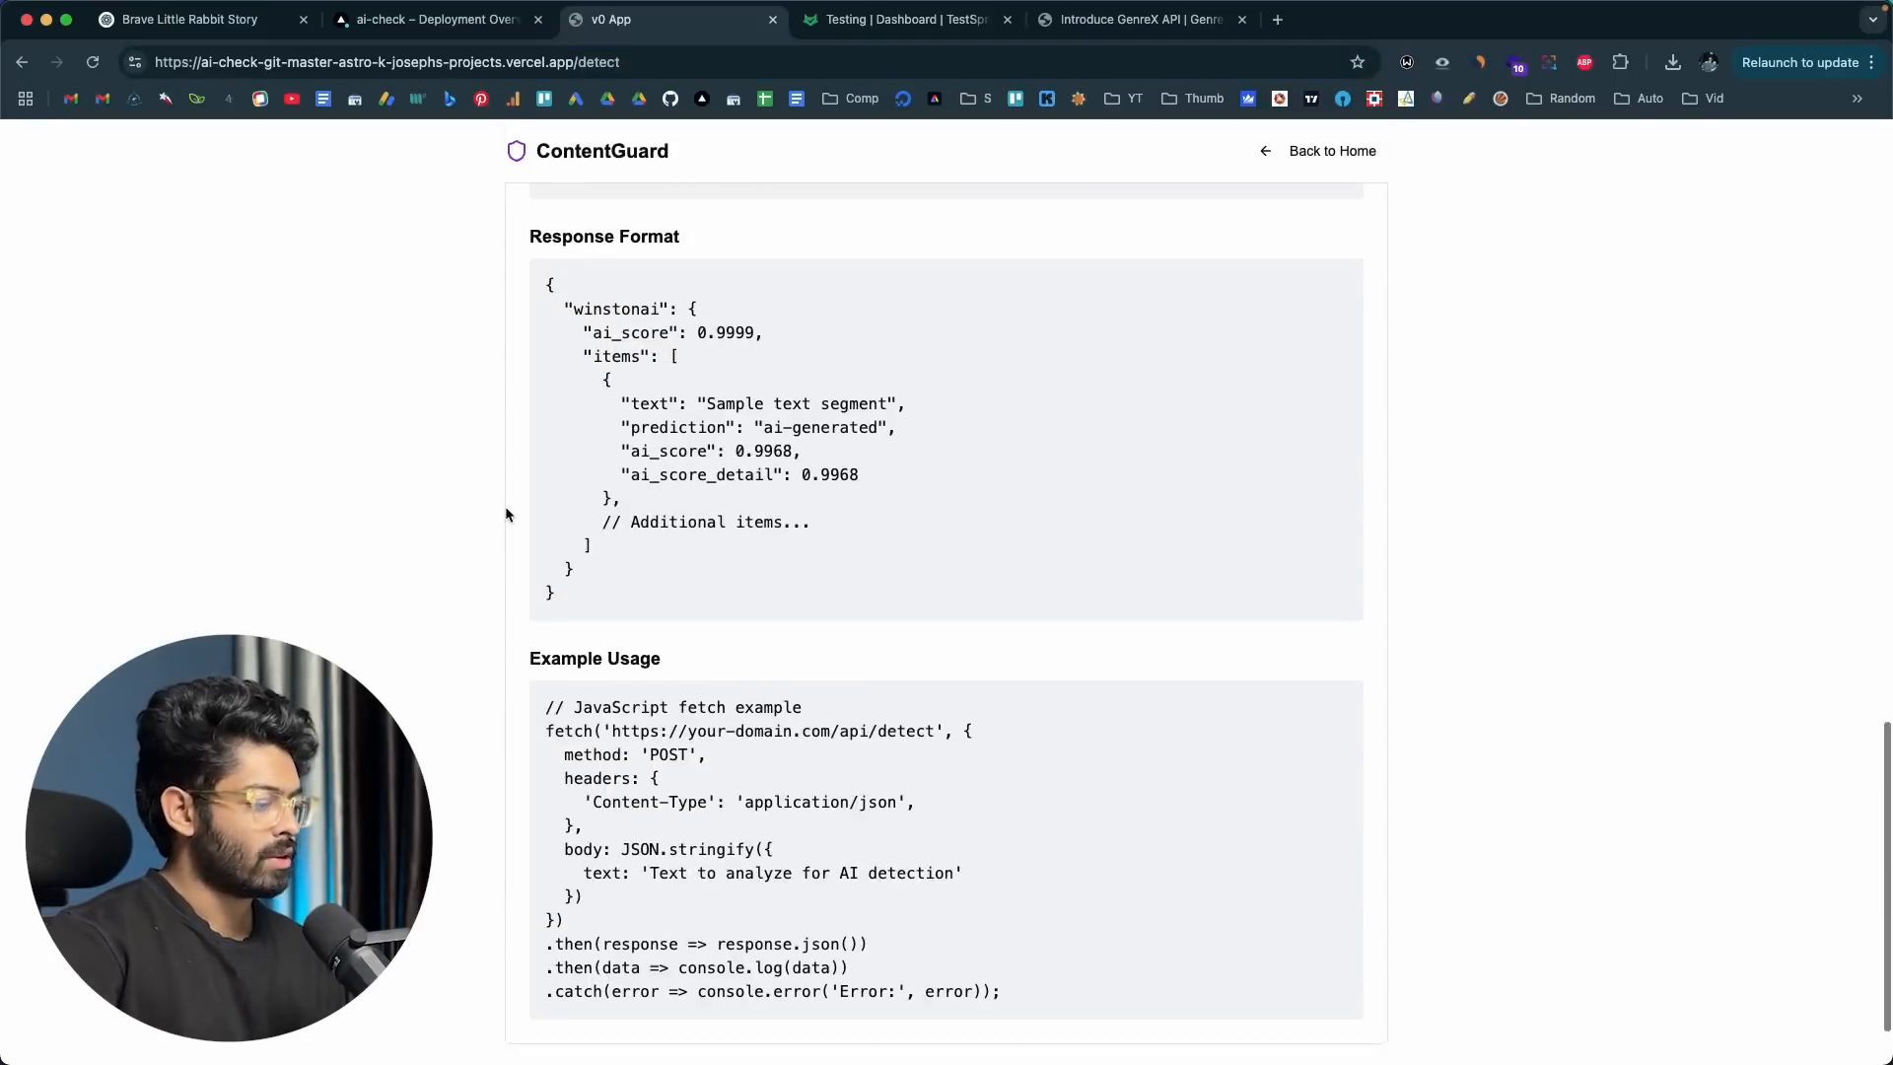
{"action": "left_click", "coordinate": [1022, 893], "text": "shift"}
{"action": "key", "text": "cmd+c"}
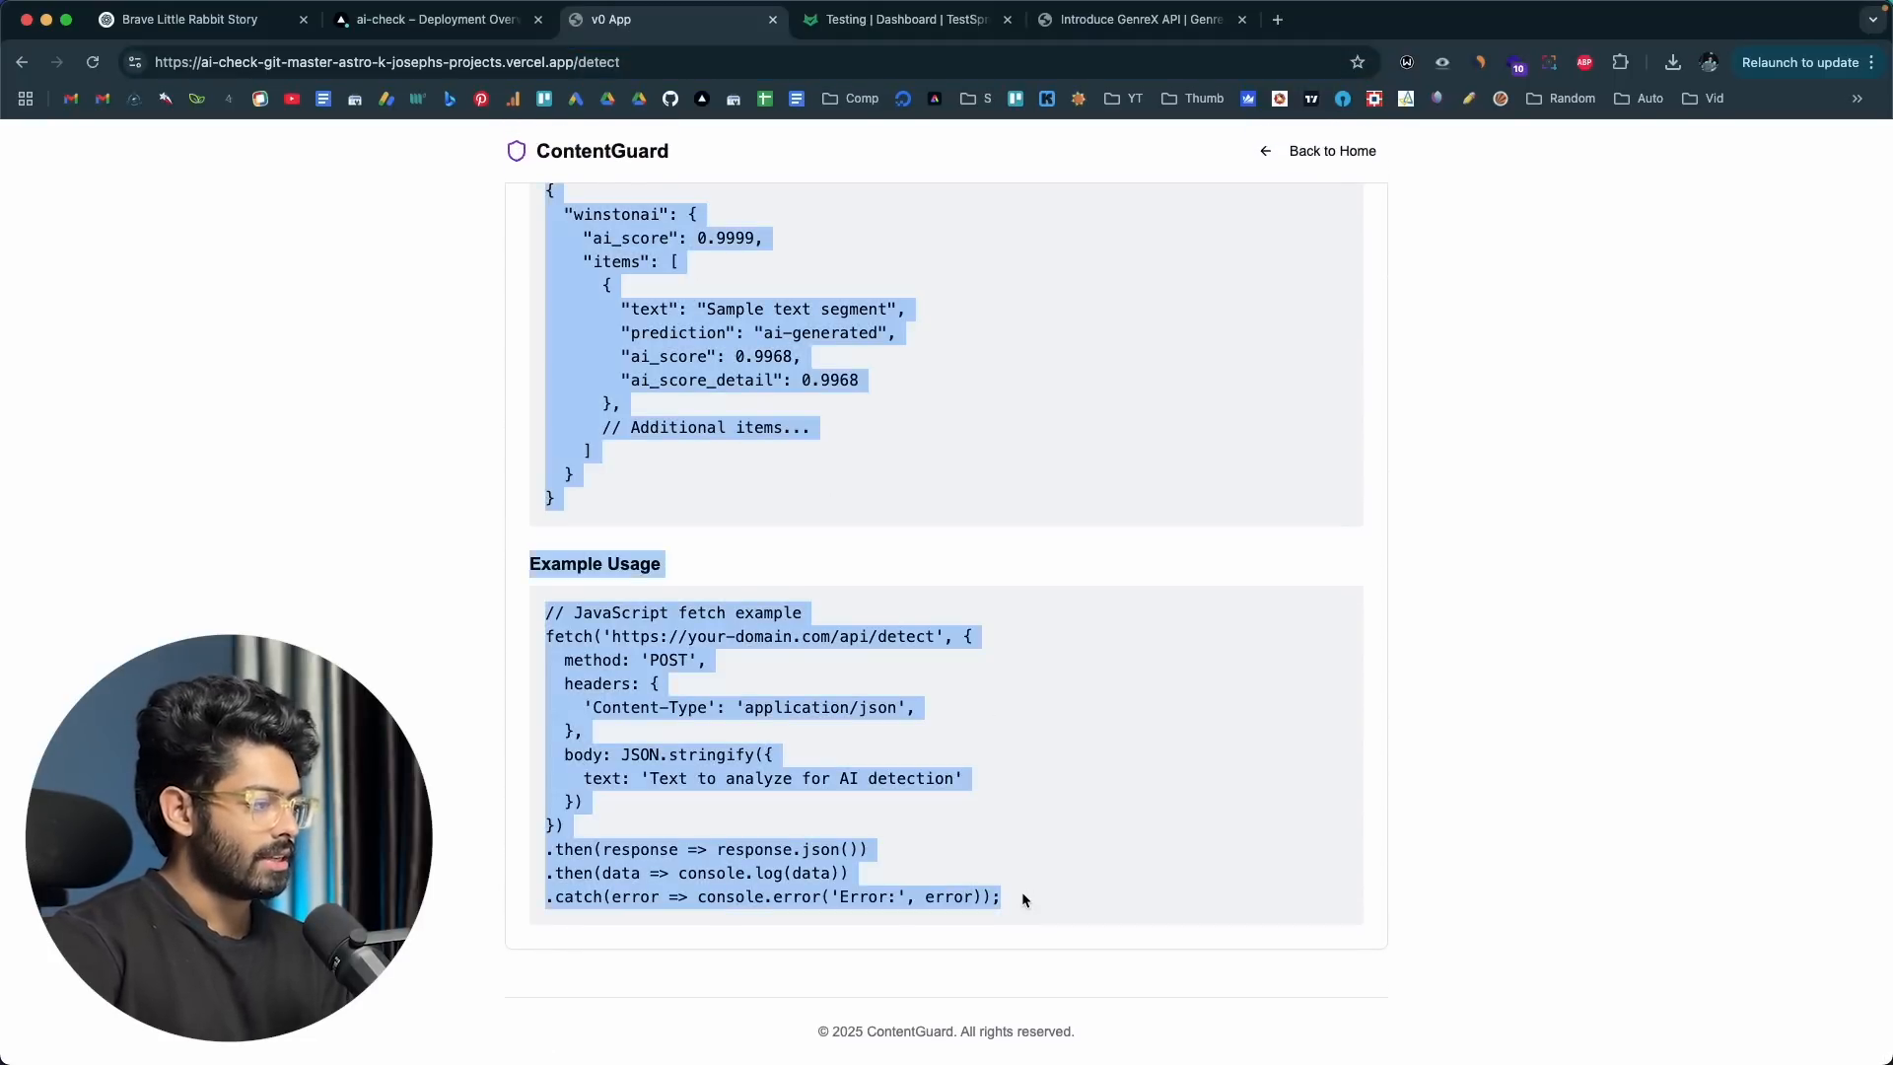
{"action": "scroll", "coordinate": [1021, 891], "scroll_direction": "up", "scroll_amount": 5}
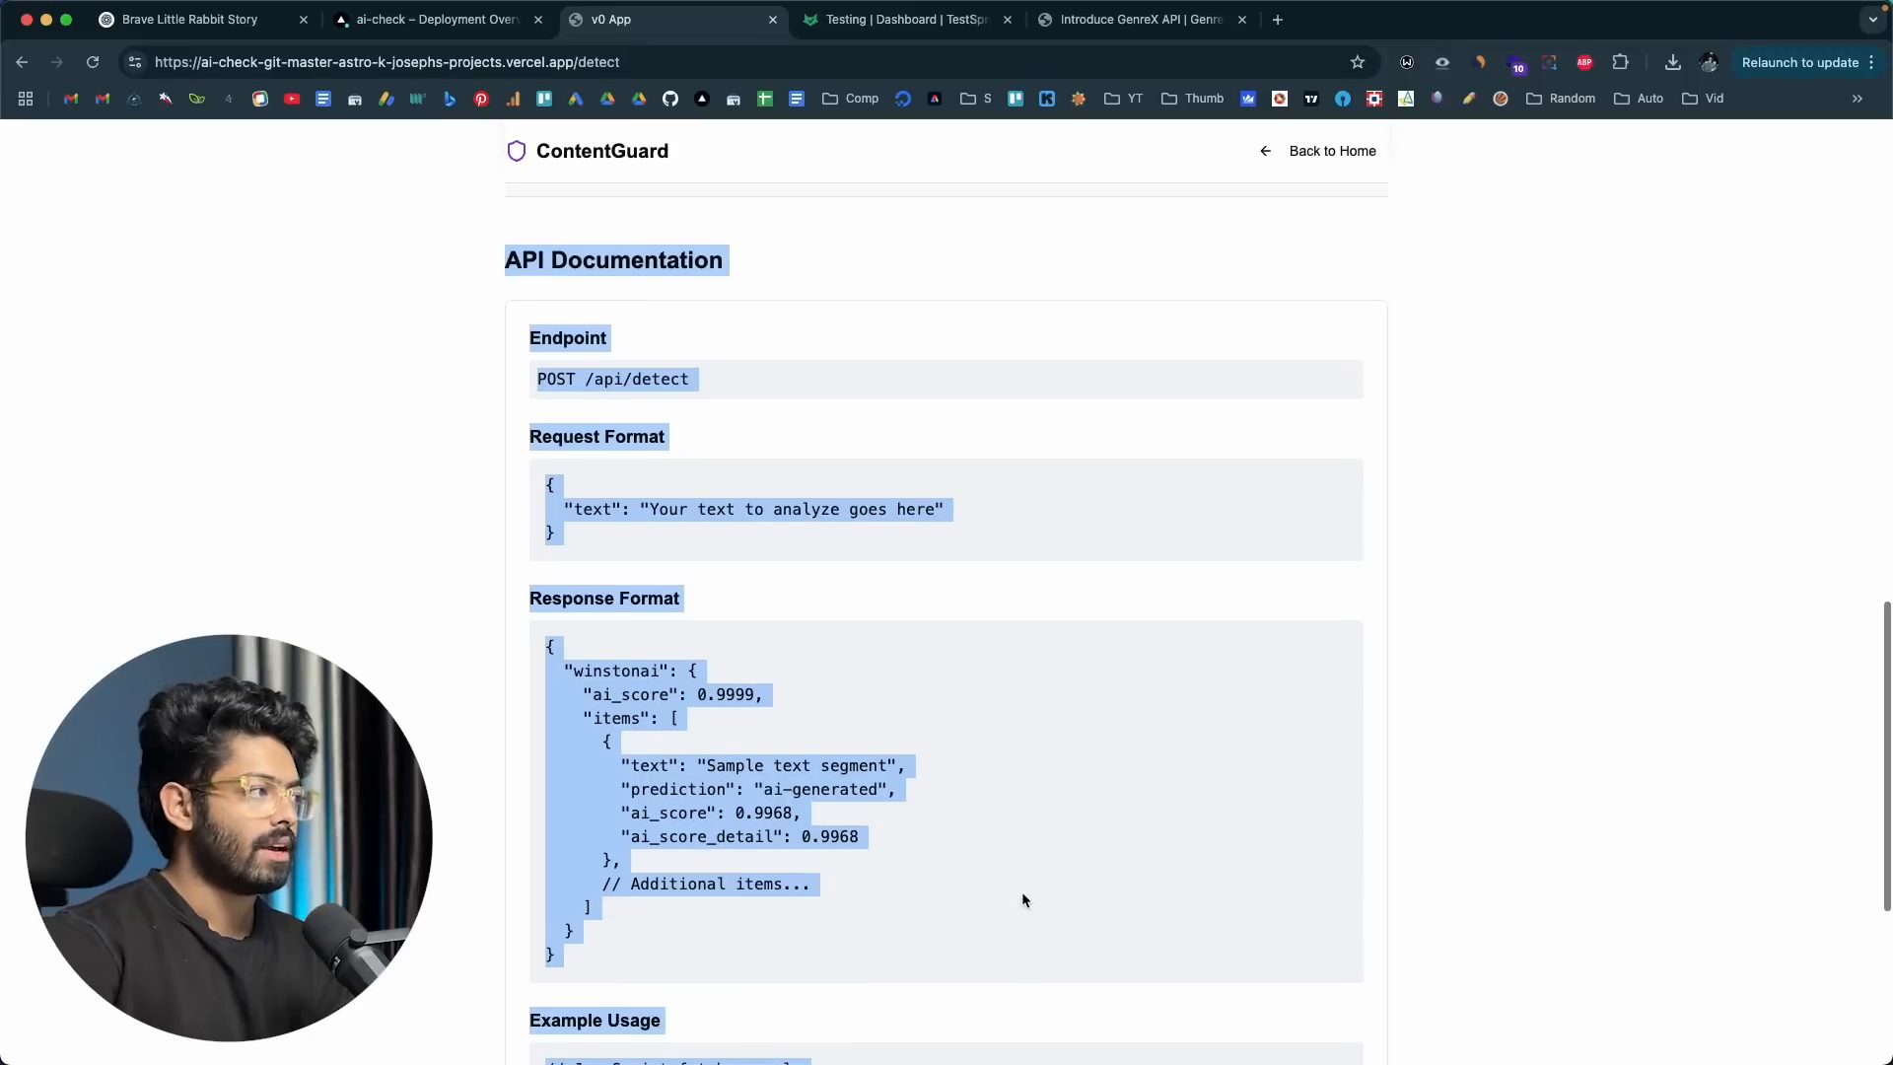
{"action": "scroll", "coordinate": [716, 591], "scroll_direction": "up", "scroll_amount": 2}
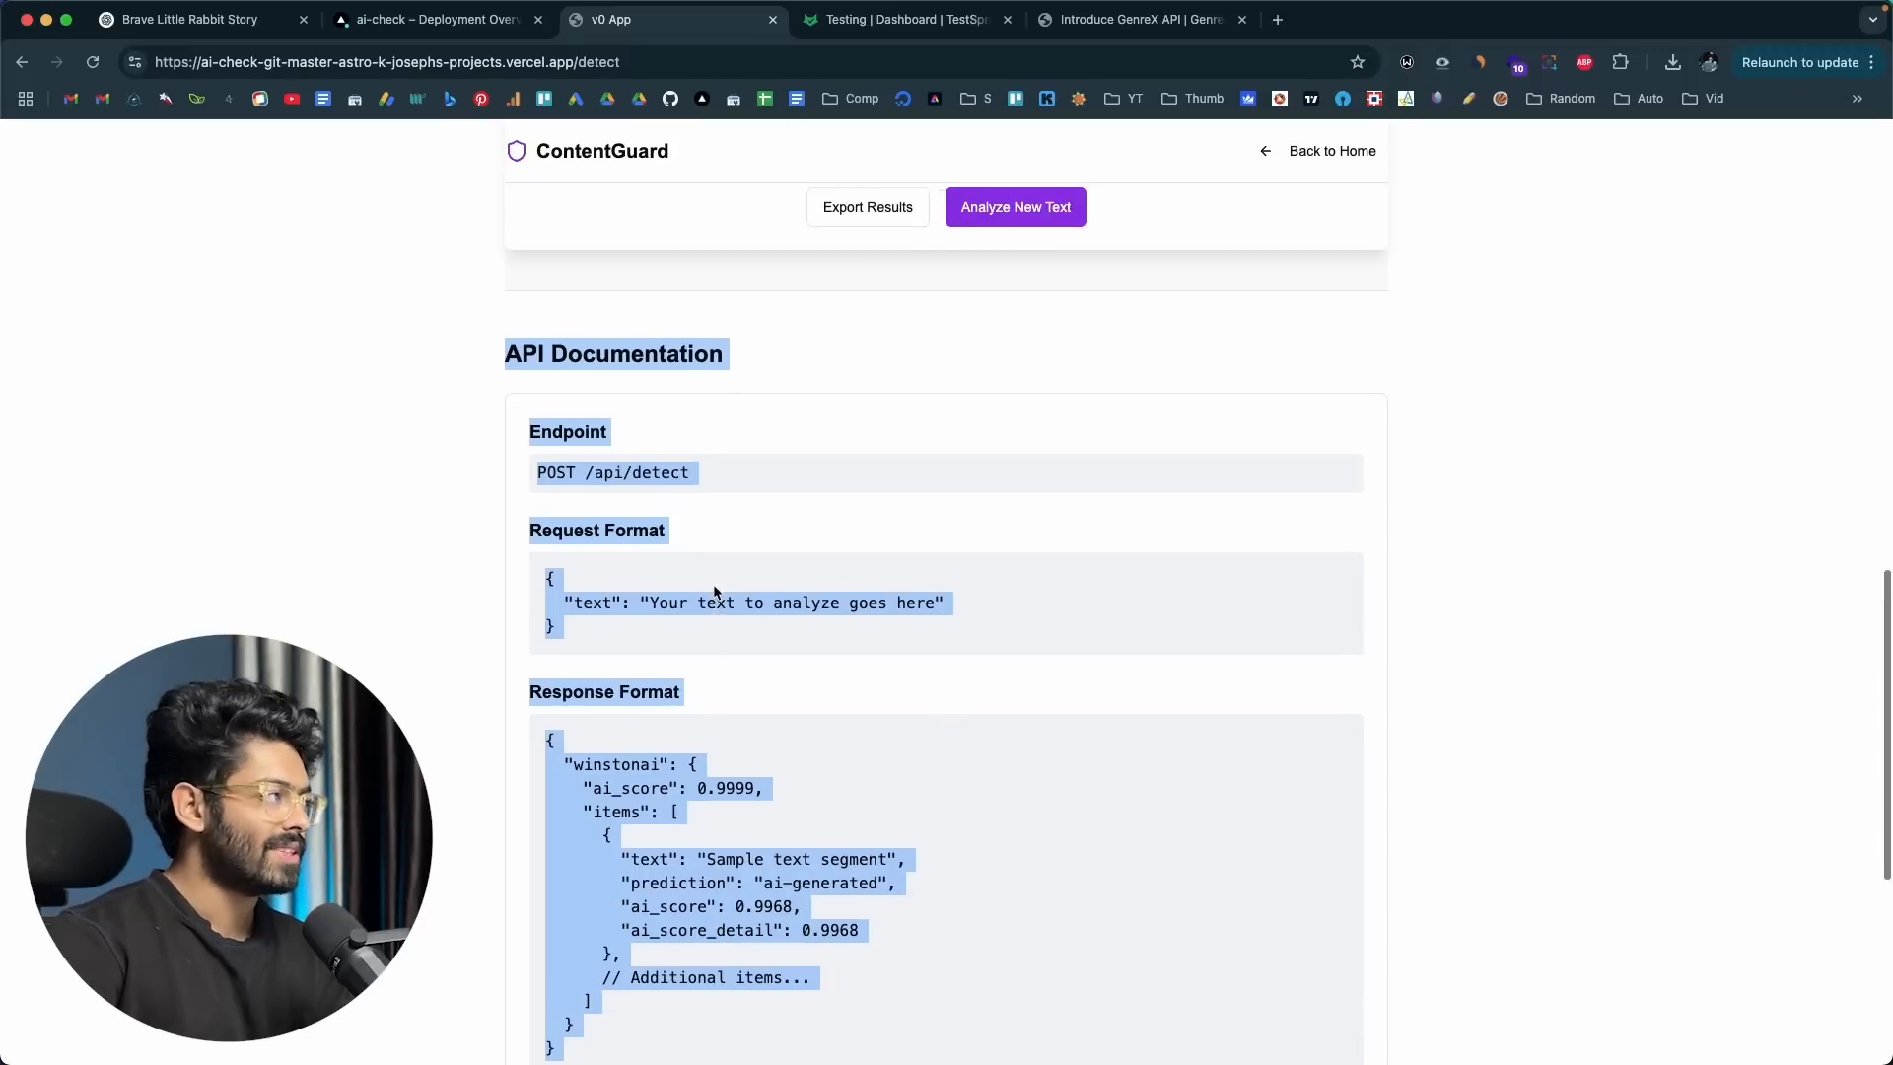
{"action": "scroll", "coordinate": [715, 592], "scroll_direction": "down", "scroll_amount": 6}
{"action": "scroll", "coordinate": [739, 325], "scroll_direction": "up", "scroll_amount": 15}
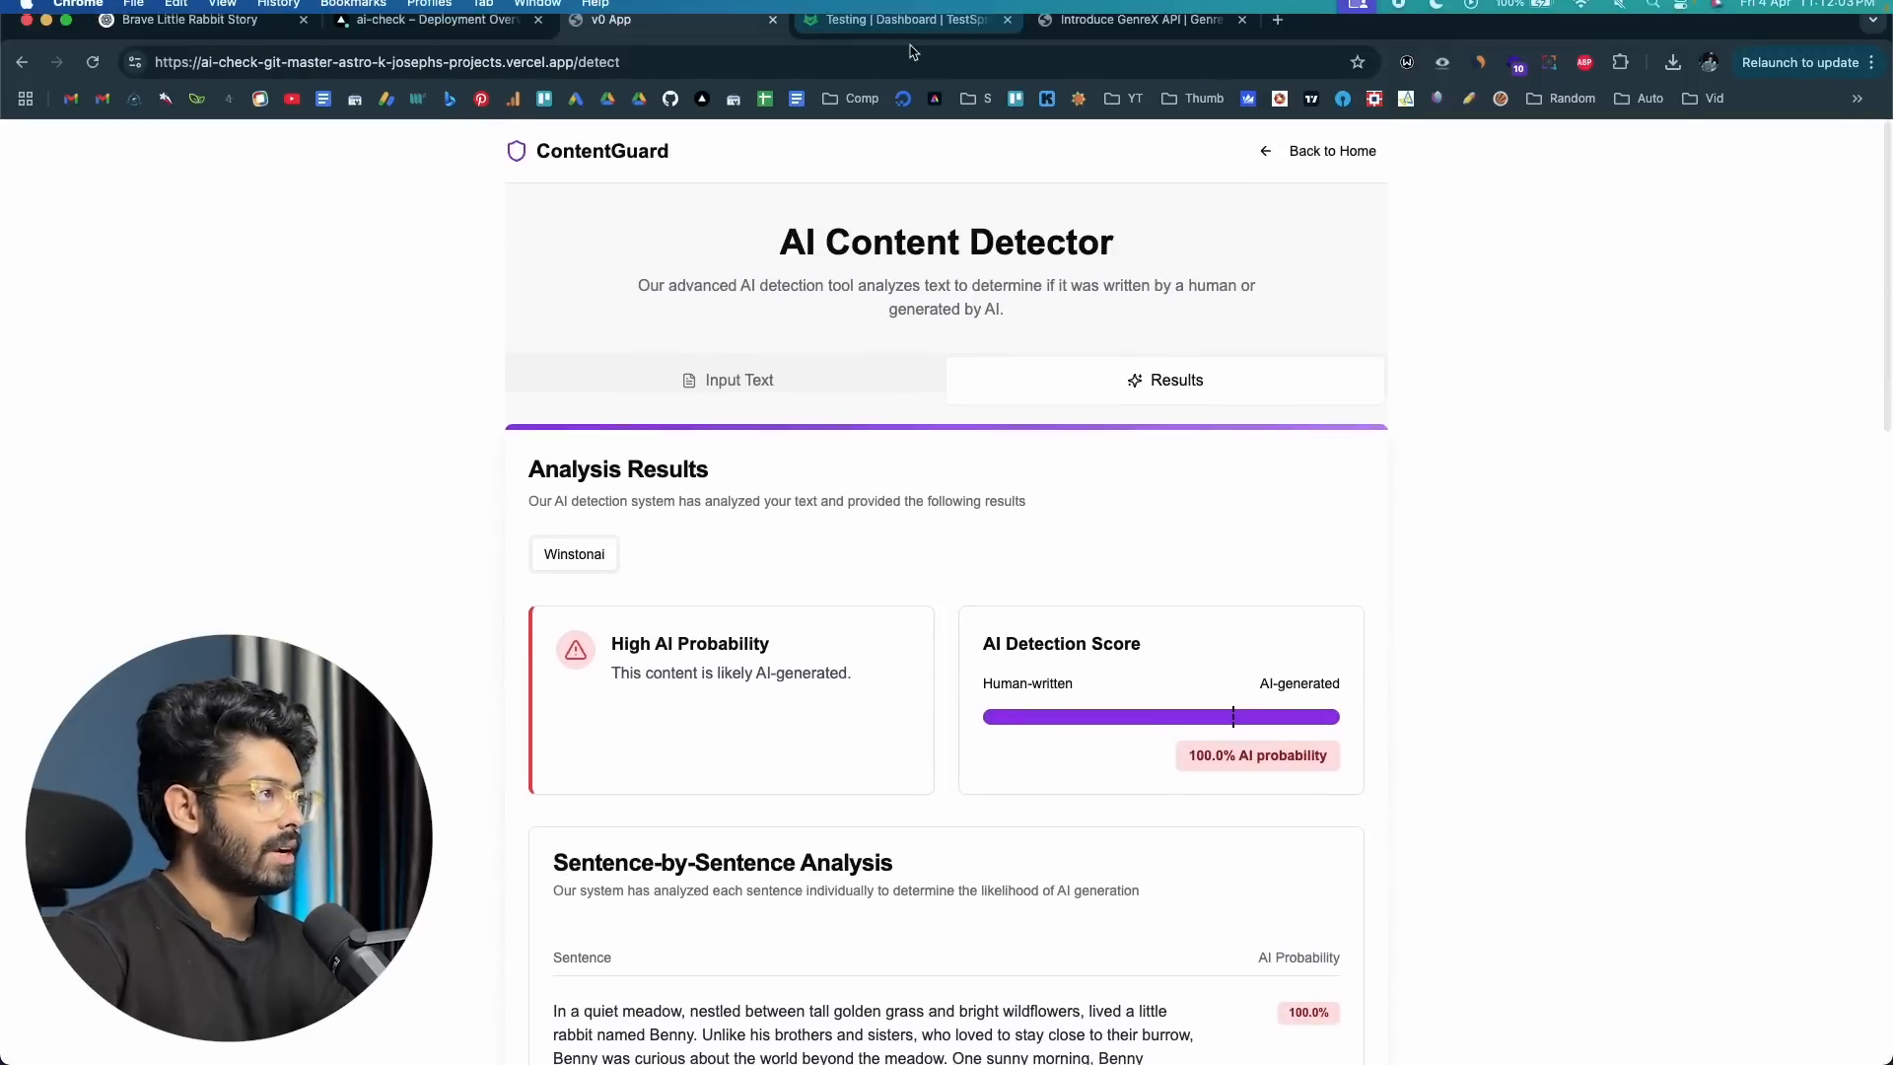
Step: Return to TestSprite and paste the copied API documentation into the Detect API's extra testing information
{"action": "left_click", "coordinate": [907, 20]}
{"action": "left_click", "coordinate": [639, 606]}
{"action": "key", "text": "cmd+v"}
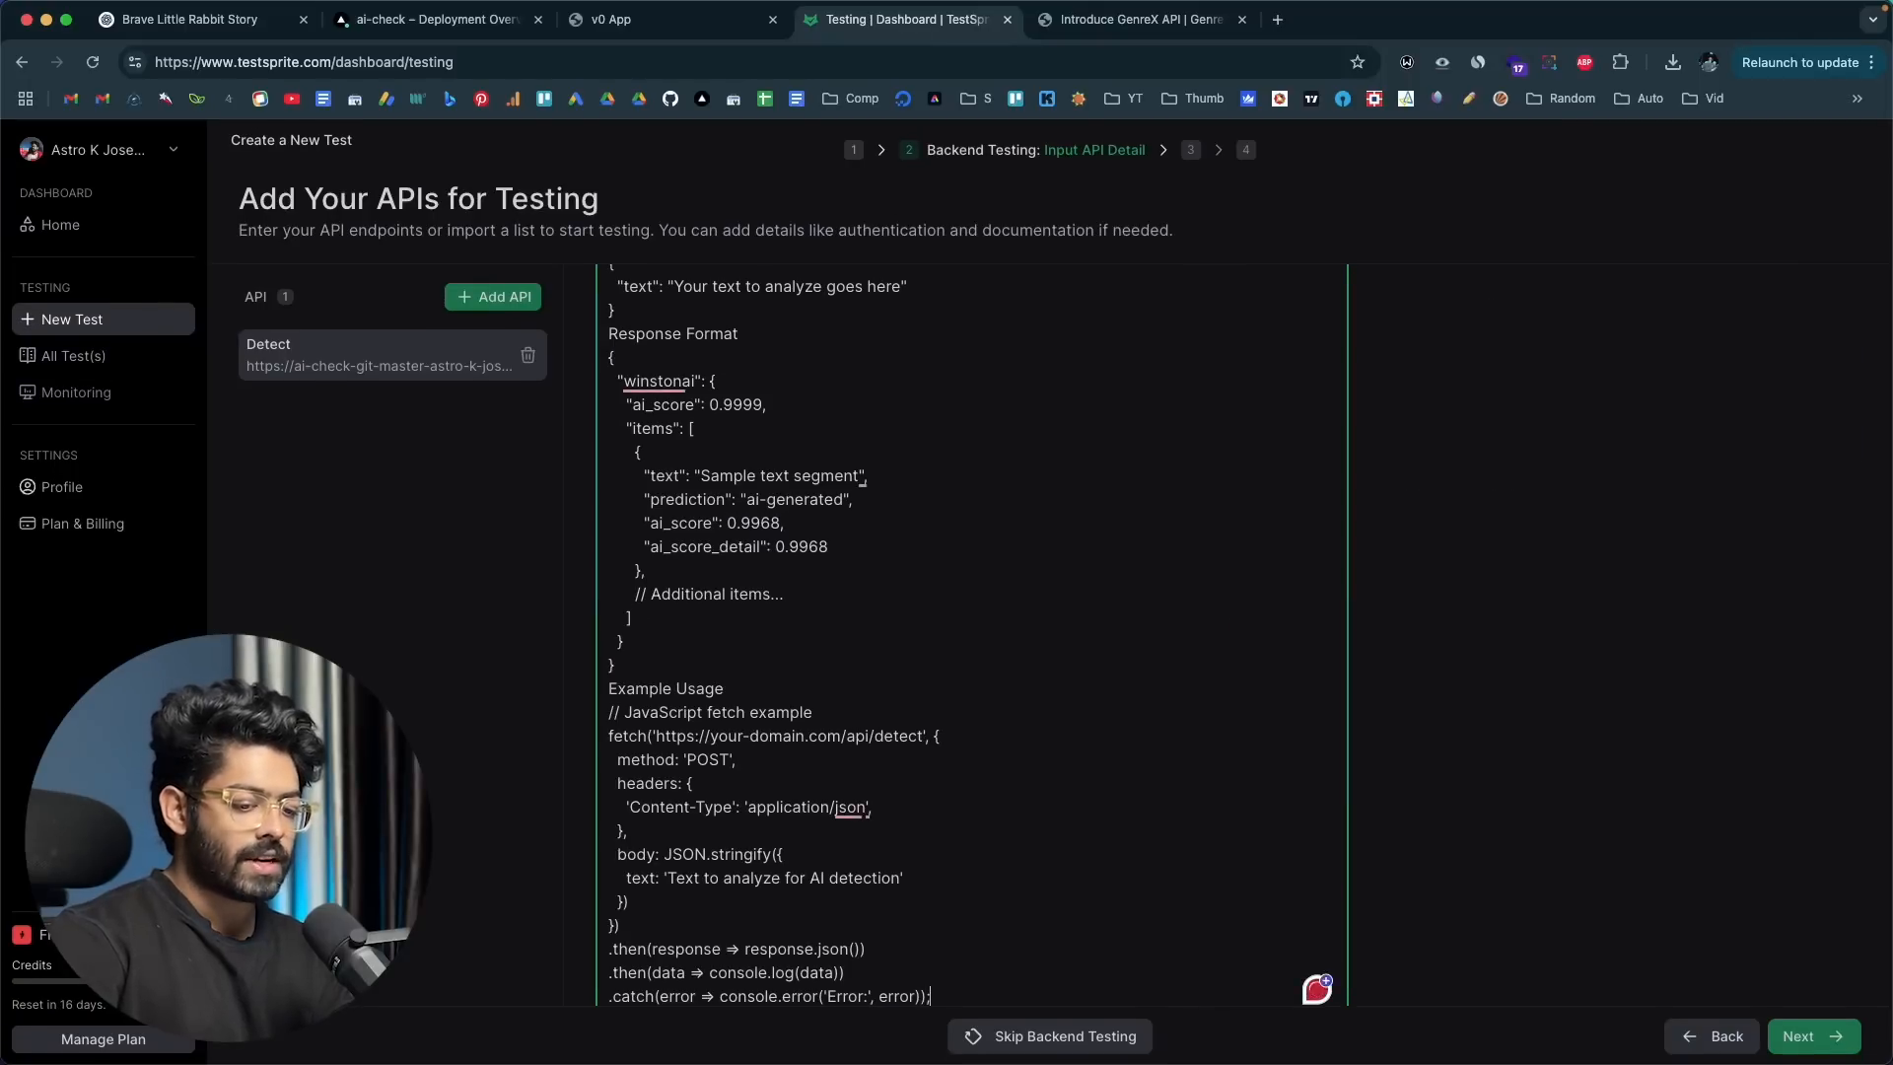
Step: Switch to Cursor, look through the error responses and usage example in api-documentation.md, and return to TestSprite
{"action": "key", "text": "cmd+Tab"}
{"action": "left_click", "coordinate": [1230, 426]}
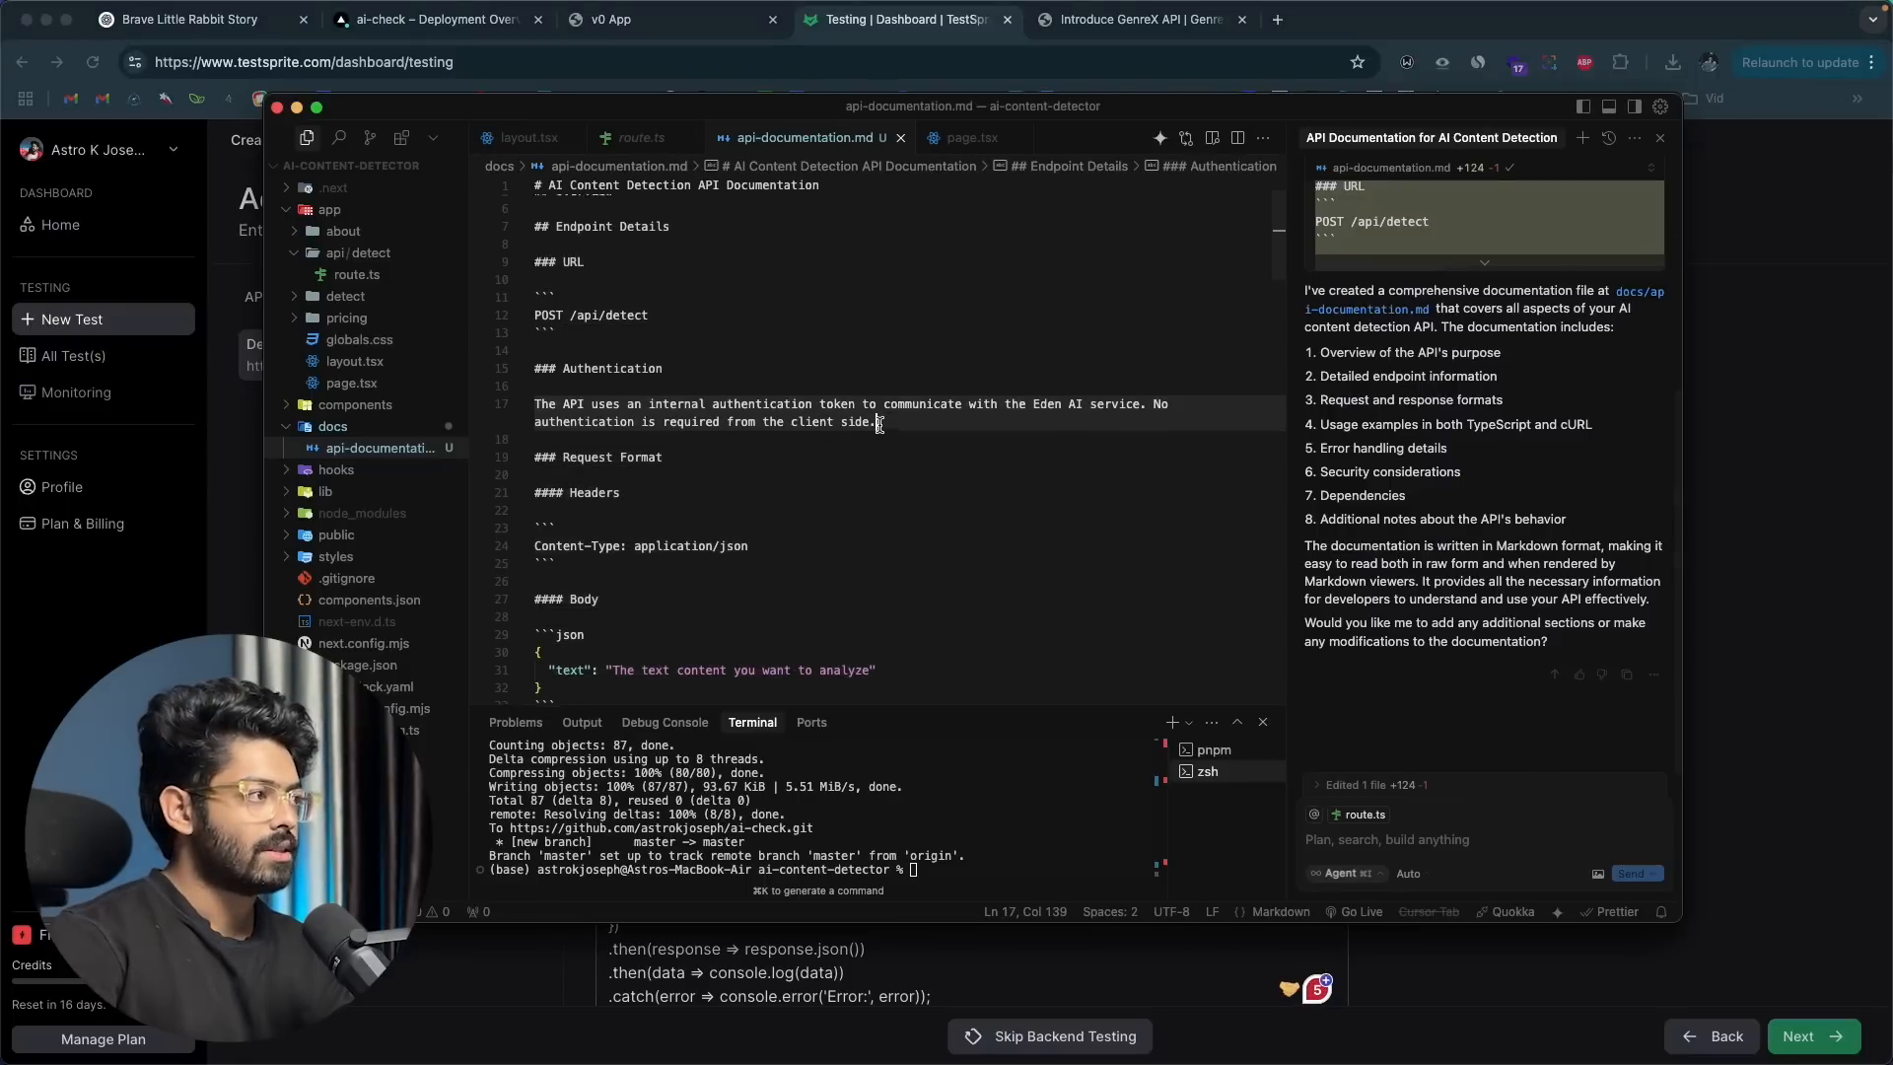
{"action": "scroll", "coordinate": [879, 425], "scroll_direction": "down", "scroll_amount": 10}
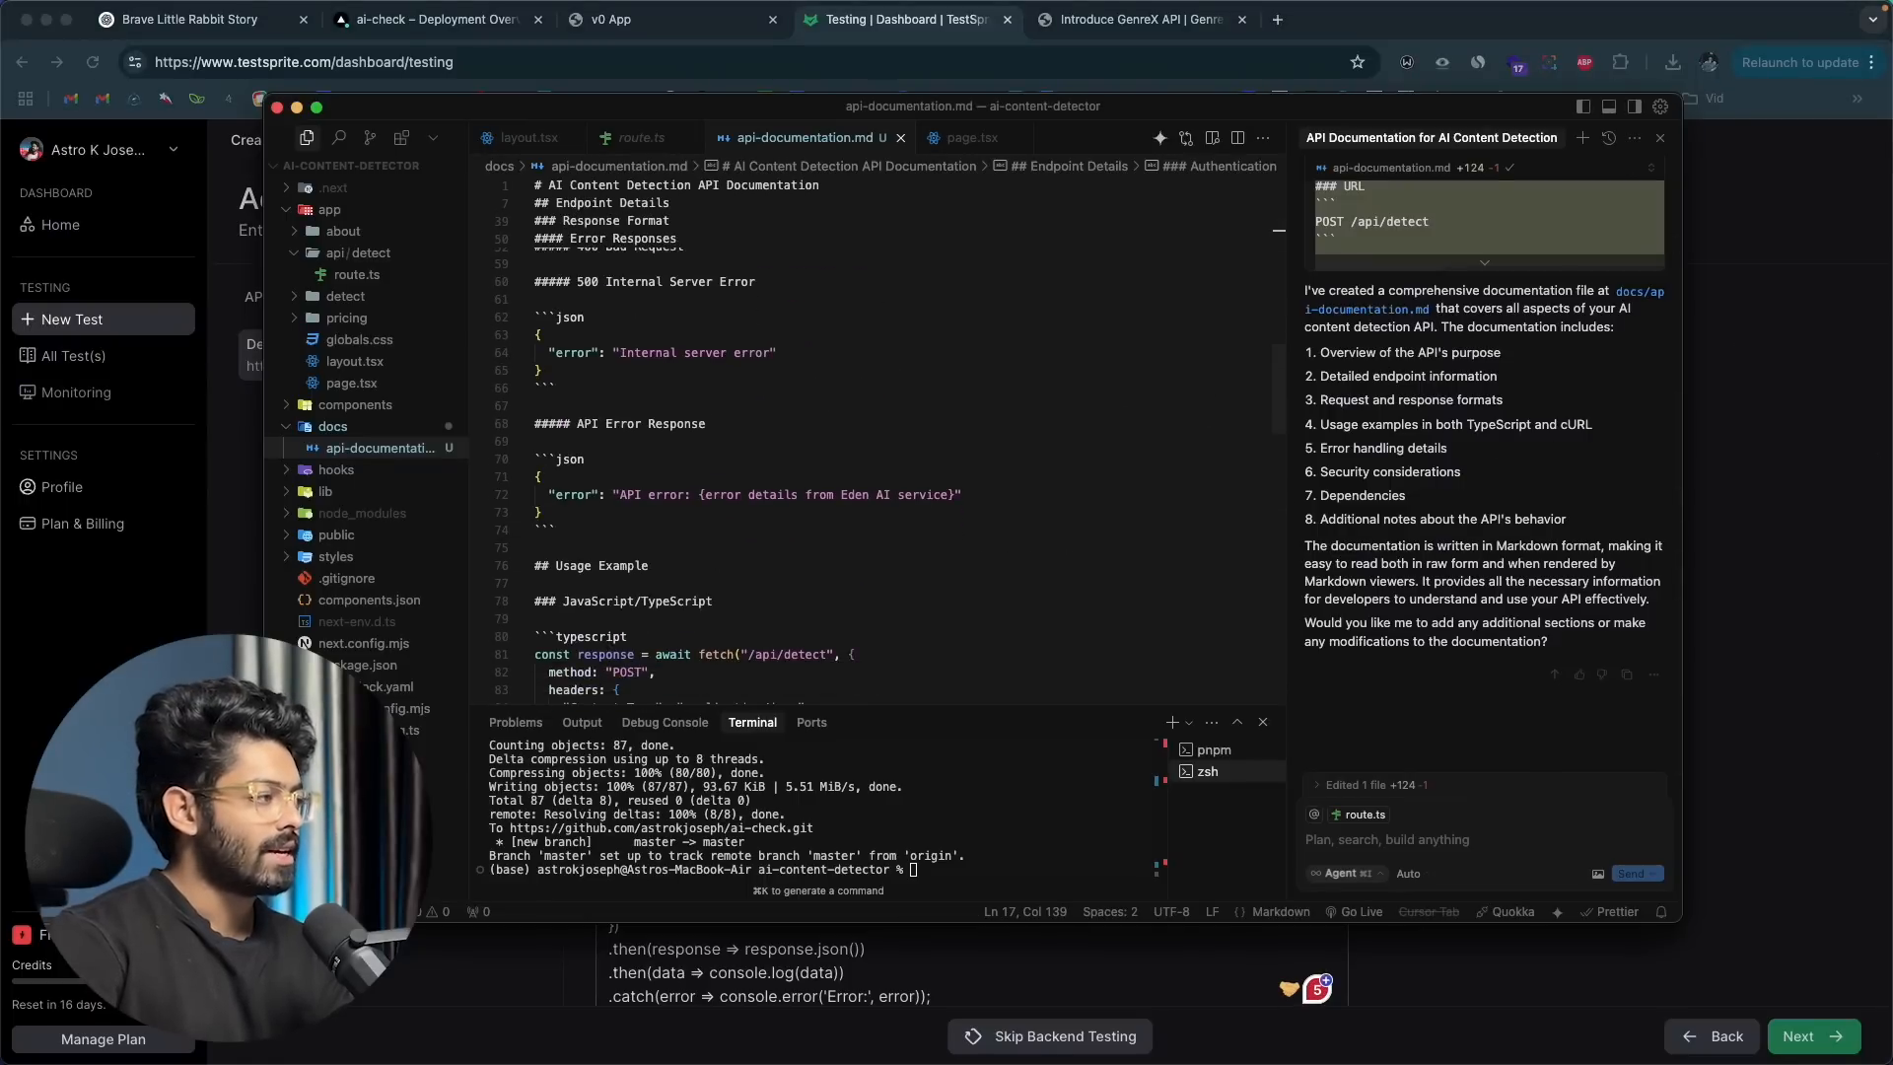
{"action": "left_click", "coordinate": [1823, 403]}
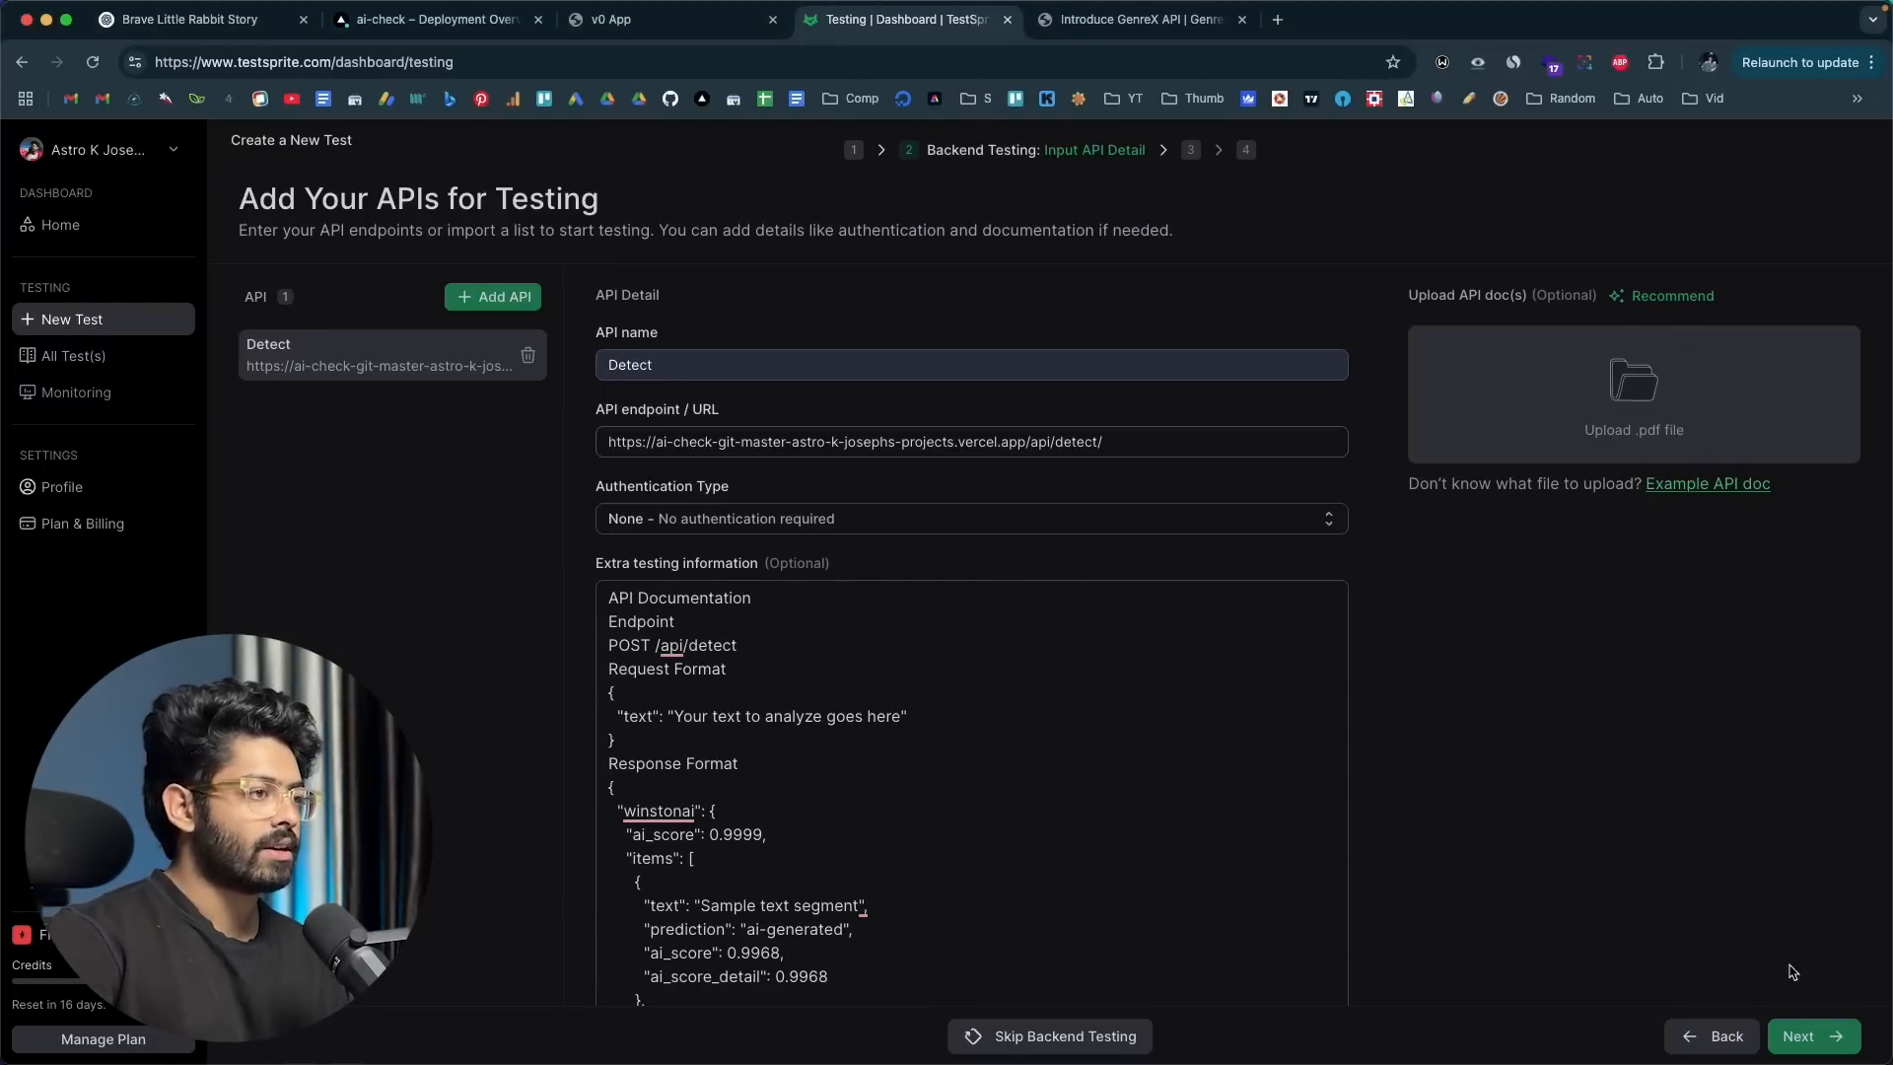
Step: Submit the API details to generate the test plan, continue past its summary, and review the proposed test cases
{"action": "left_click", "coordinate": [1812, 1035]}
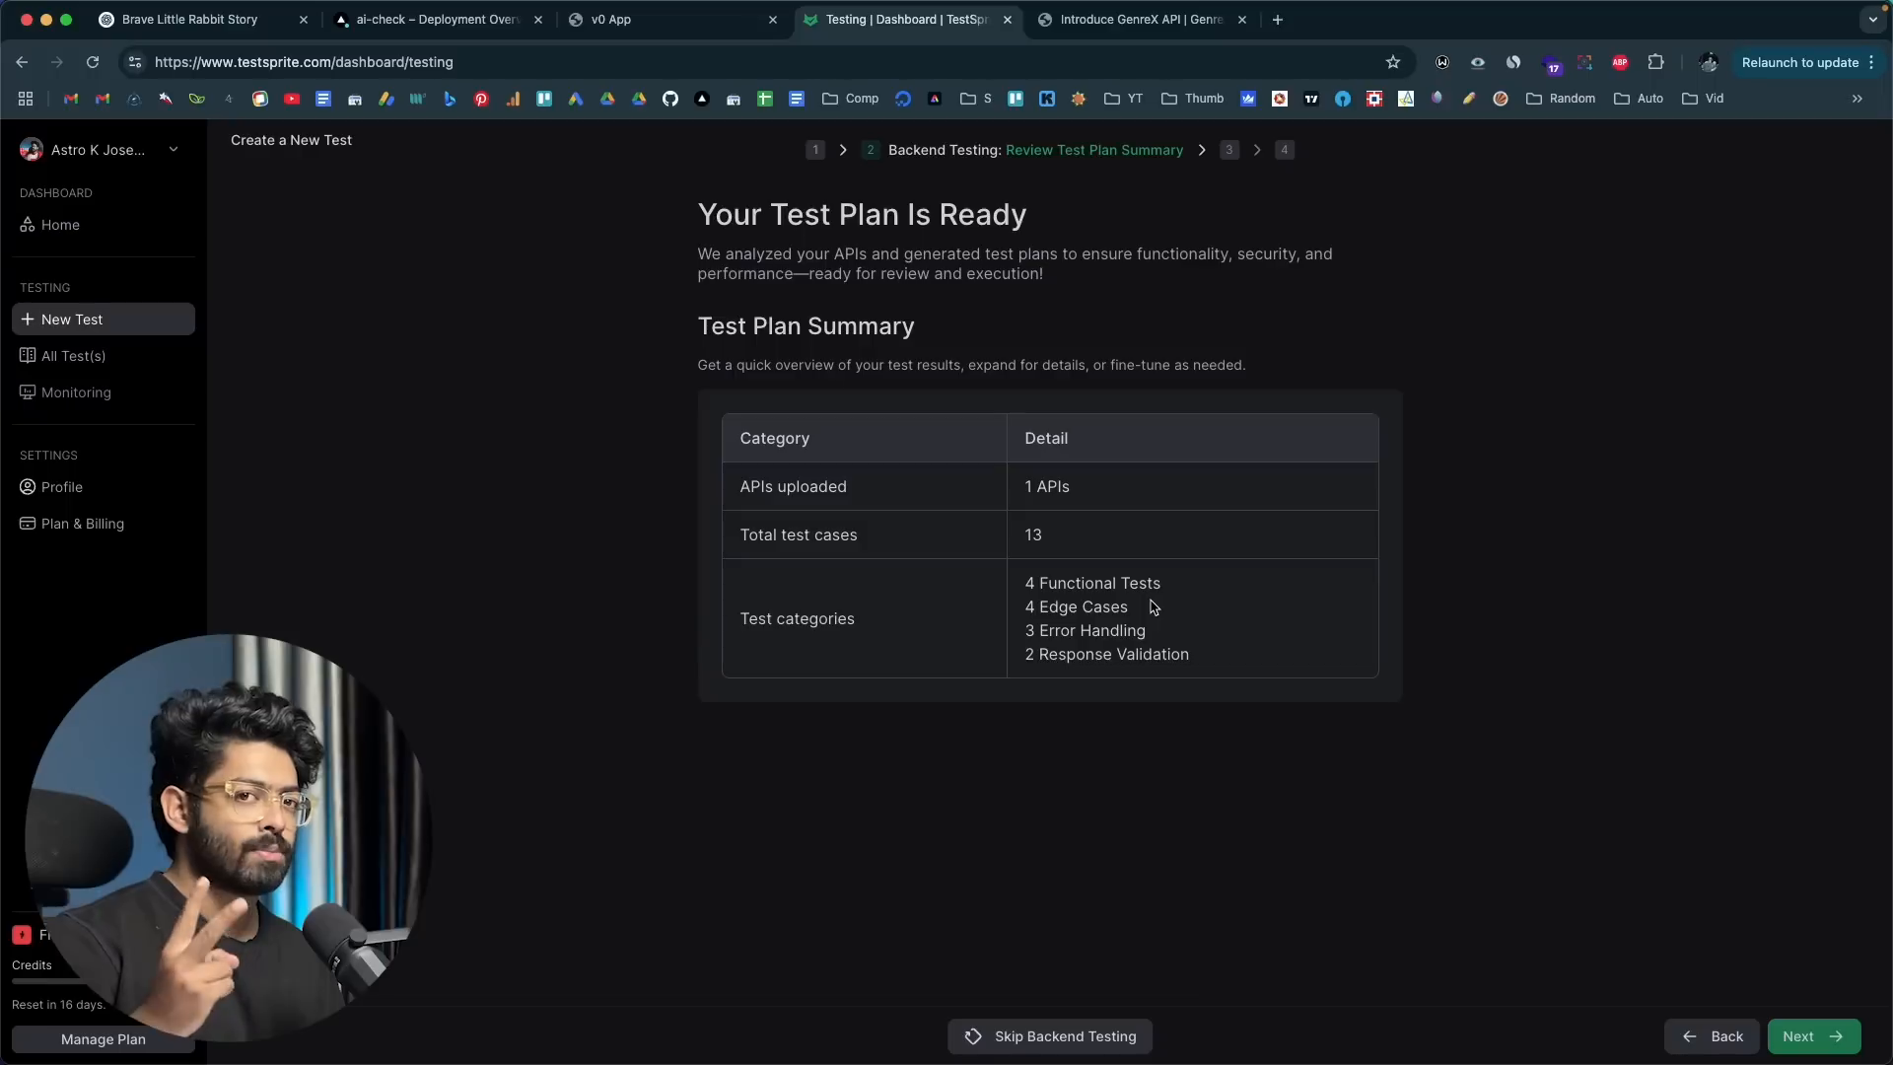
{"action": "left_click", "coordinate": [1800, 1035]}
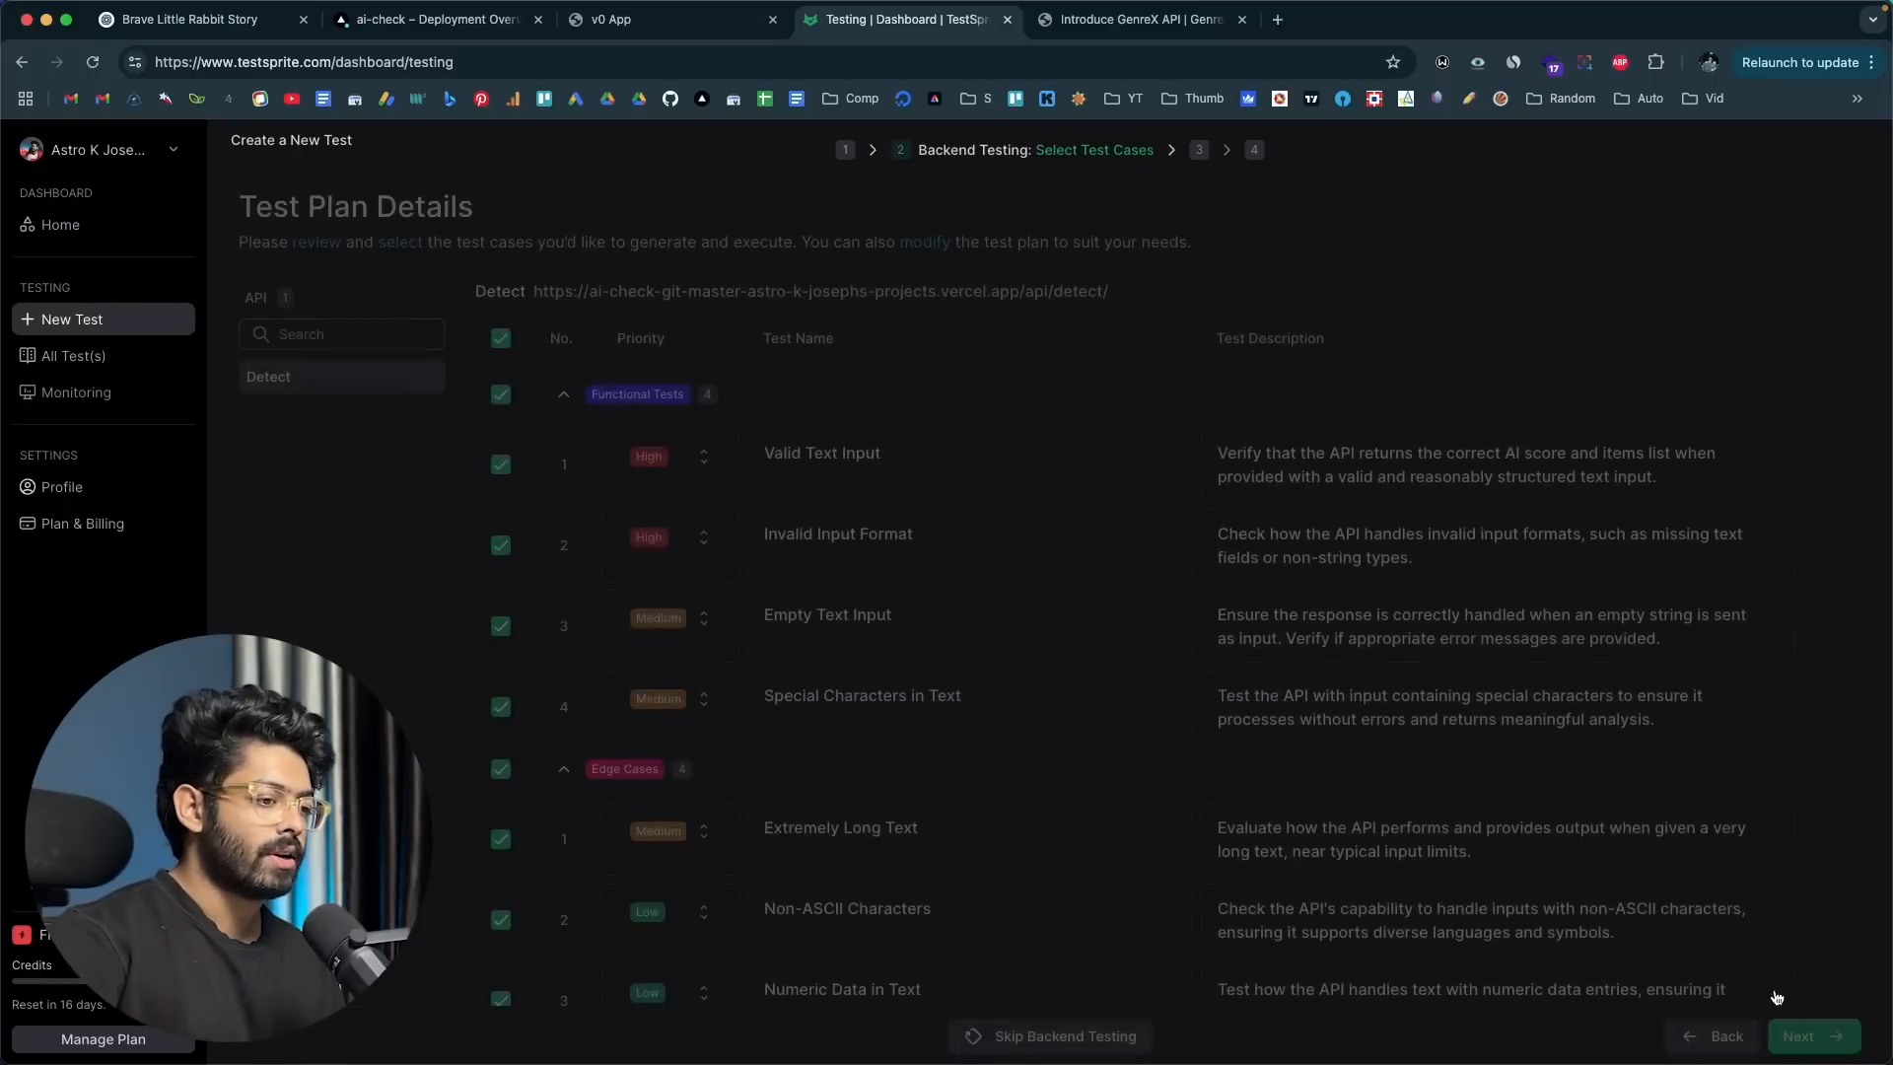
{"action": "scroll", "coordinate": [1133, 553], "scroll_direction": "down", "scroll_amount": 7}
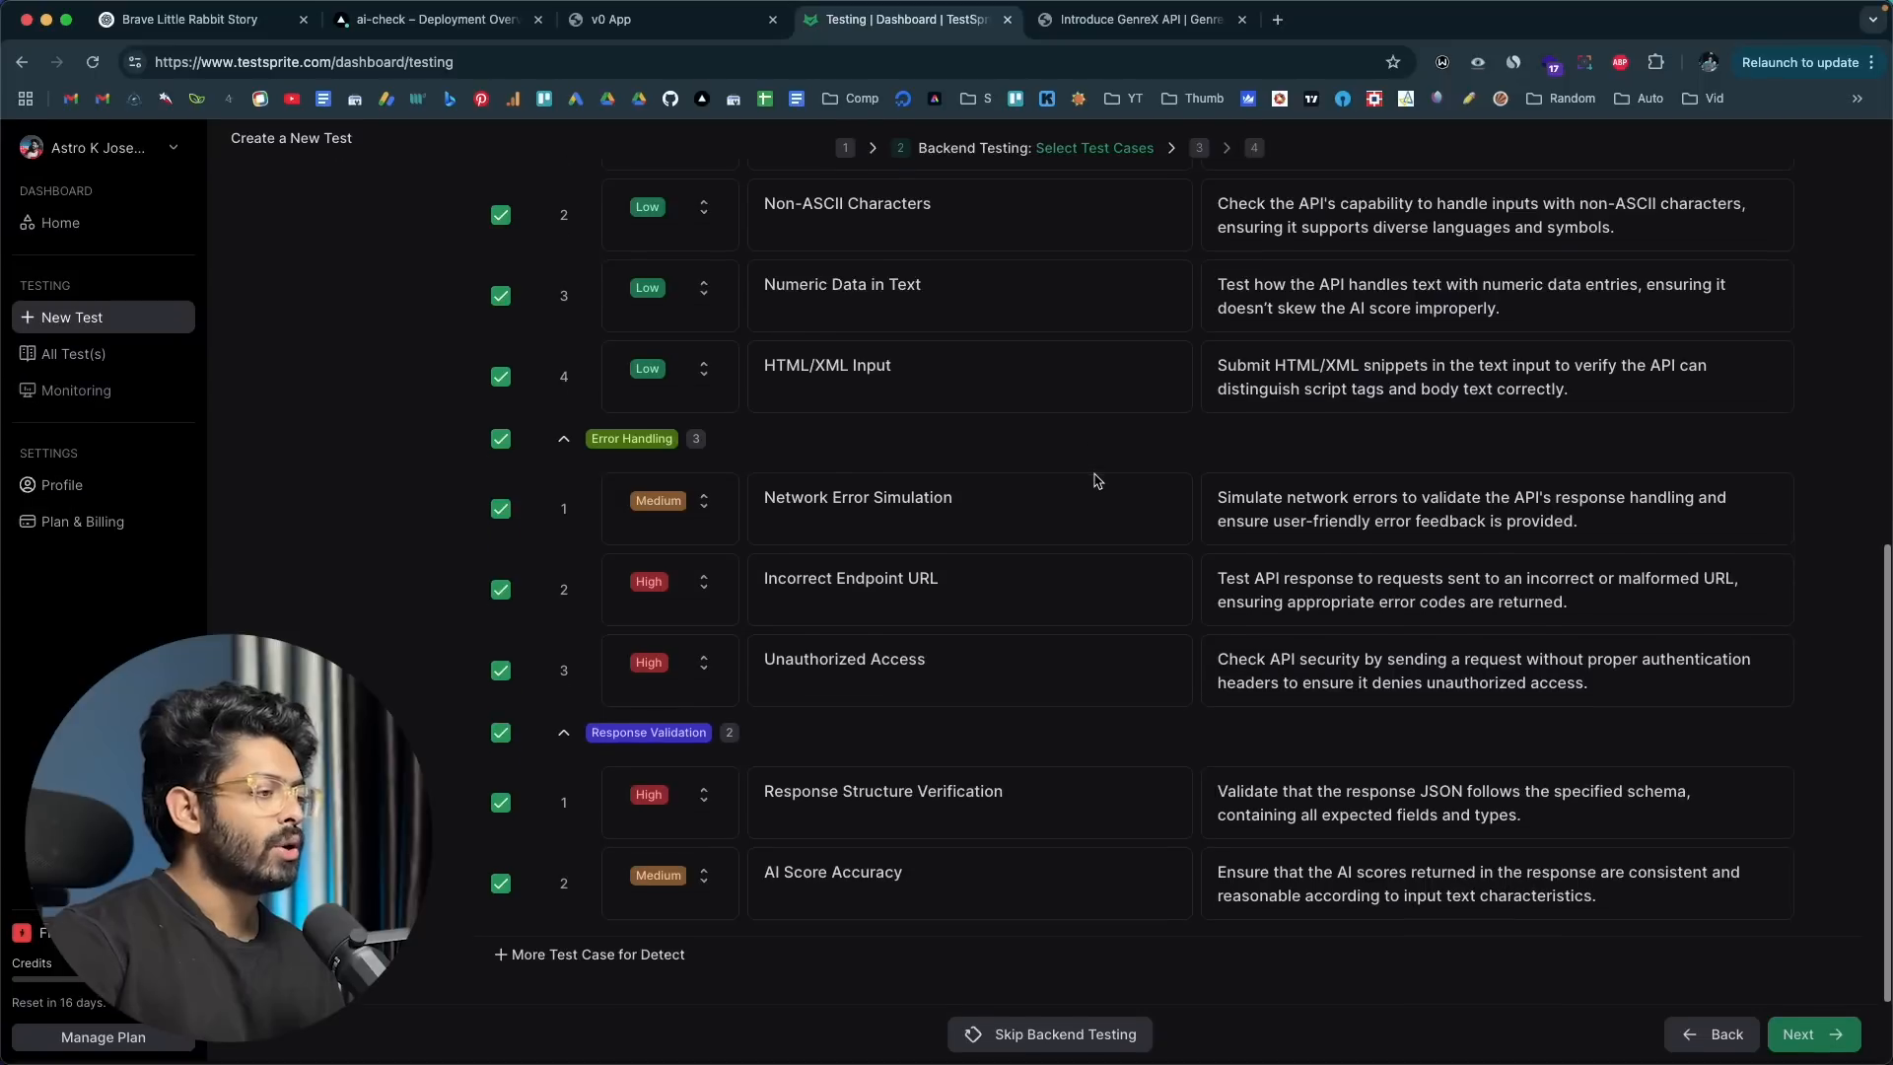
{"action": "scroll", "coordinate": [1097, 481], "scroll_direction": "up", "scroll_amount": 4}
{"action": "scroll", "coordinate": [1098, 481], "scroll_direction": "up", "scroll_amount": 3}
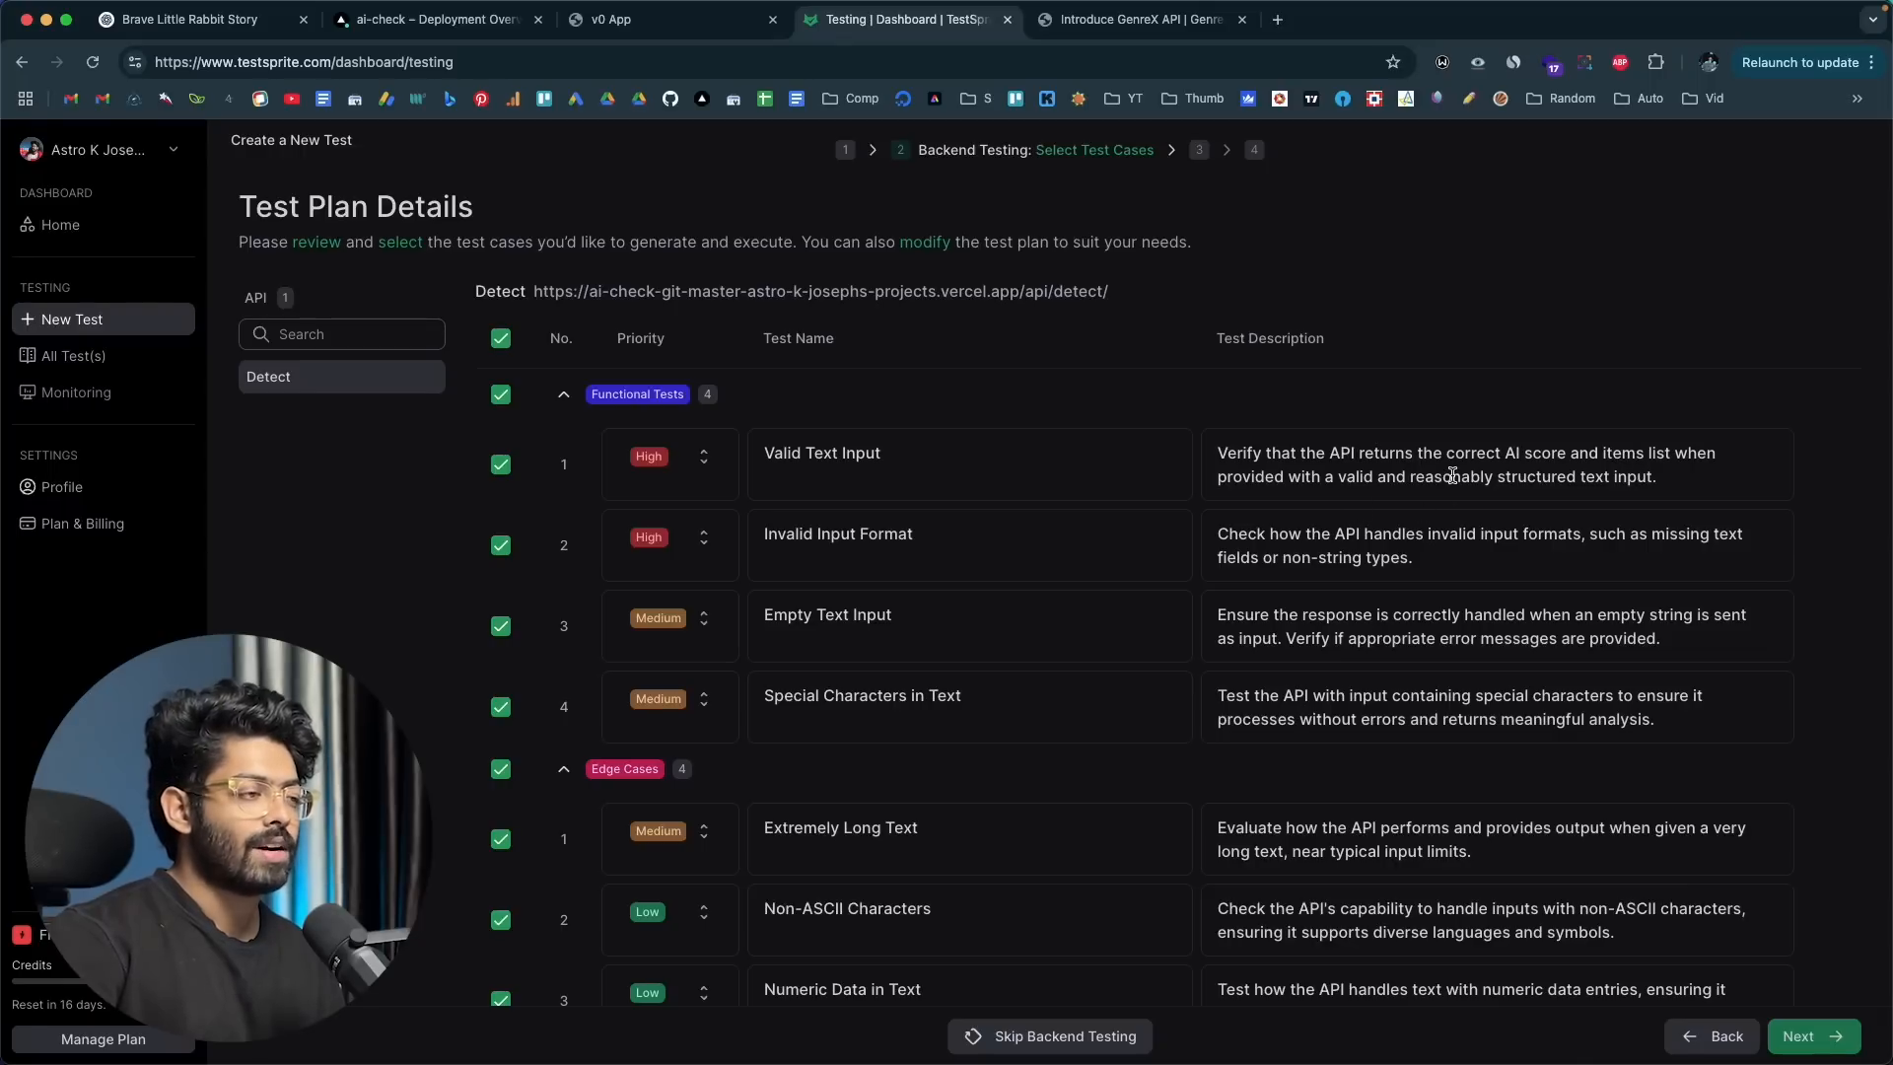
{"action": "left_click", "coordinate": [1651, 476]}
{"action": "left_click", "coordinate": [1678, 336]}
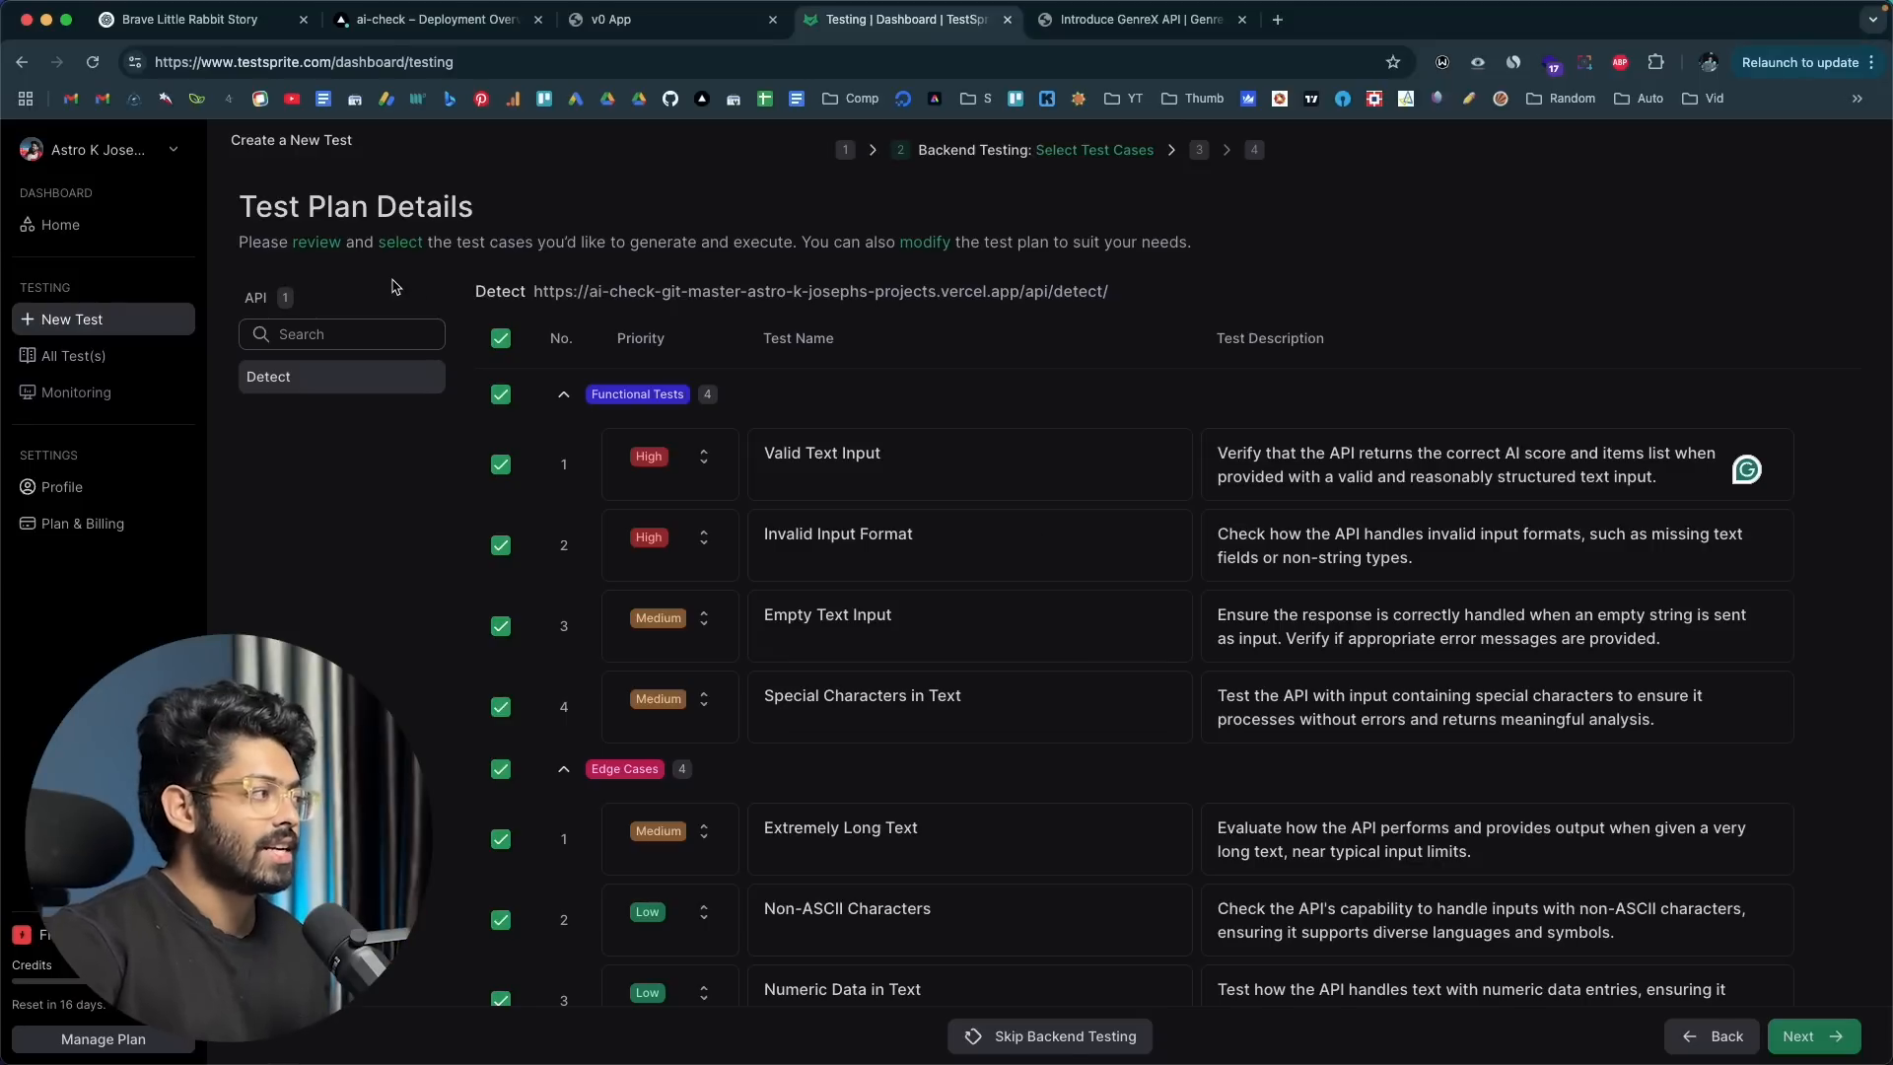
Step: Add a blank custom test case for the Detect API and delete it again
{"action": "scroll", "coordinate": [887, 498], "scroll_direction": "down", "scroll_amount": 10}
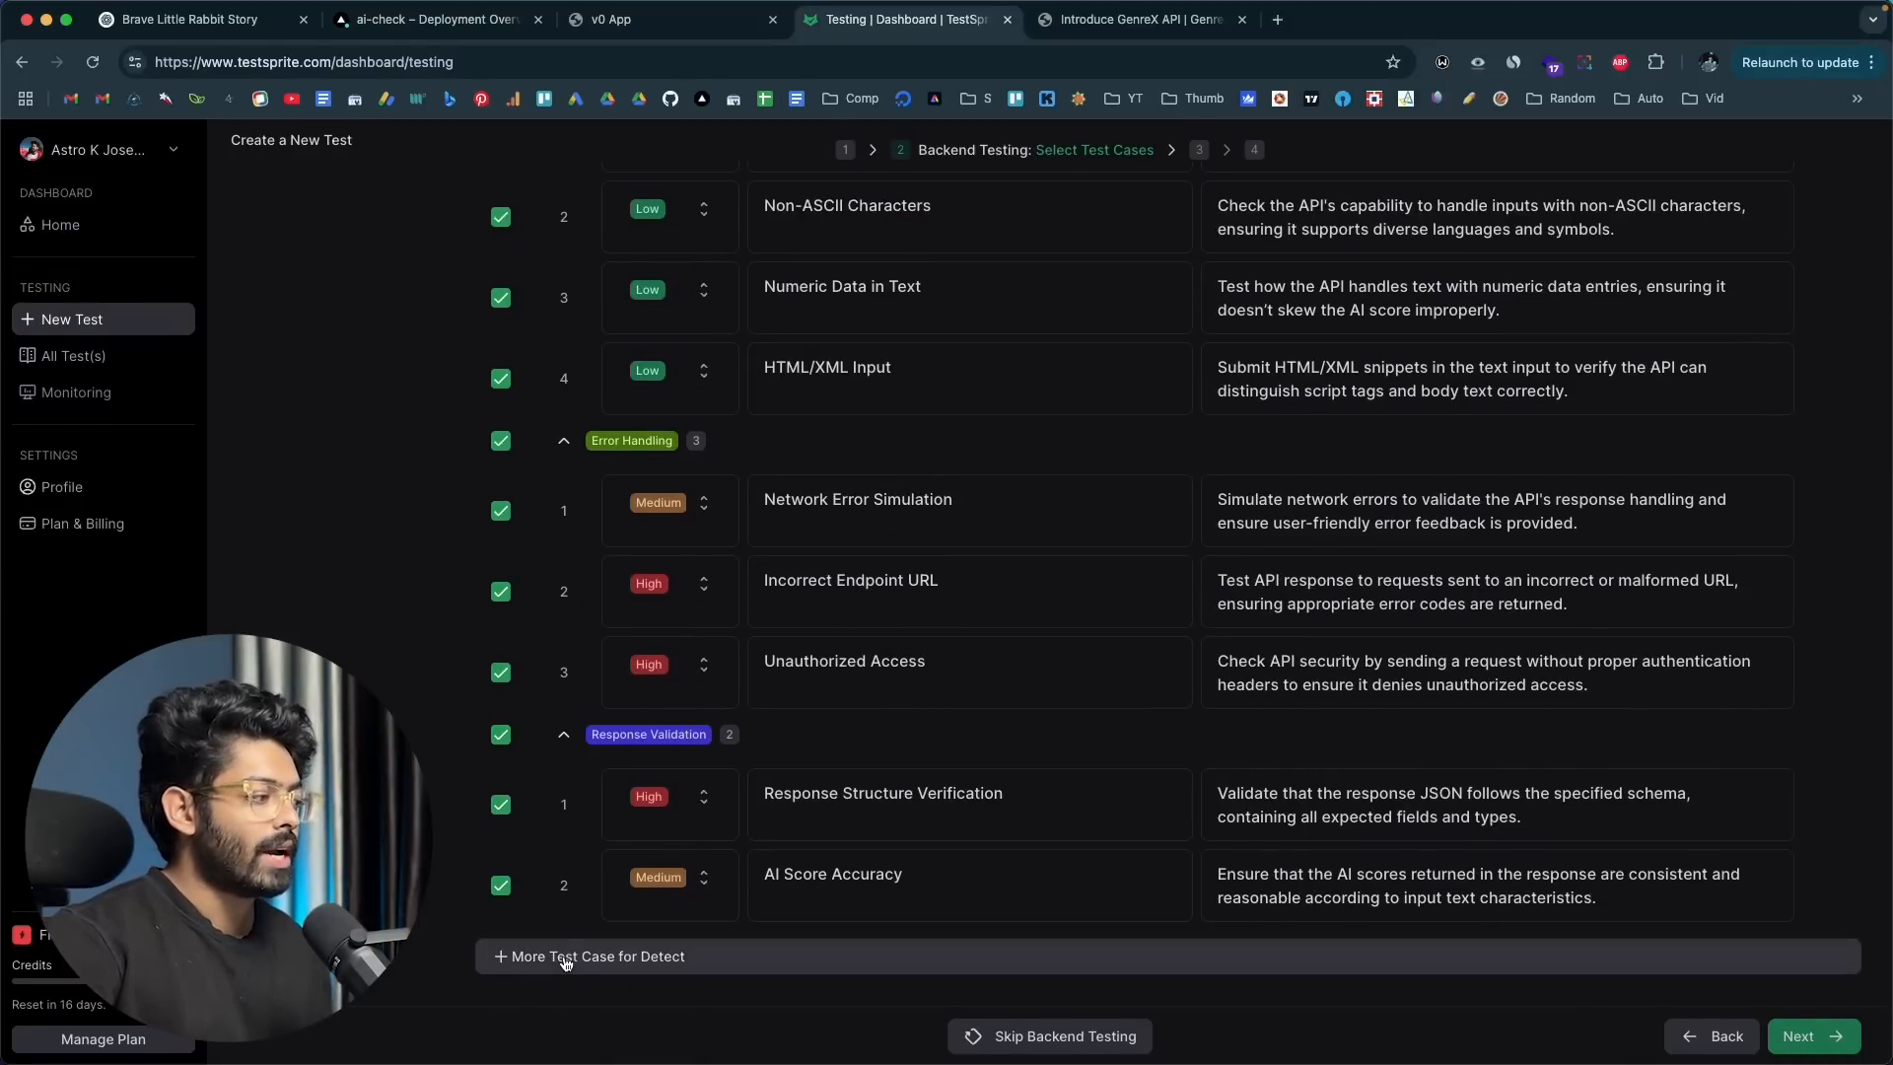
{"action": "left_click", "coordinate": [621, 956]}
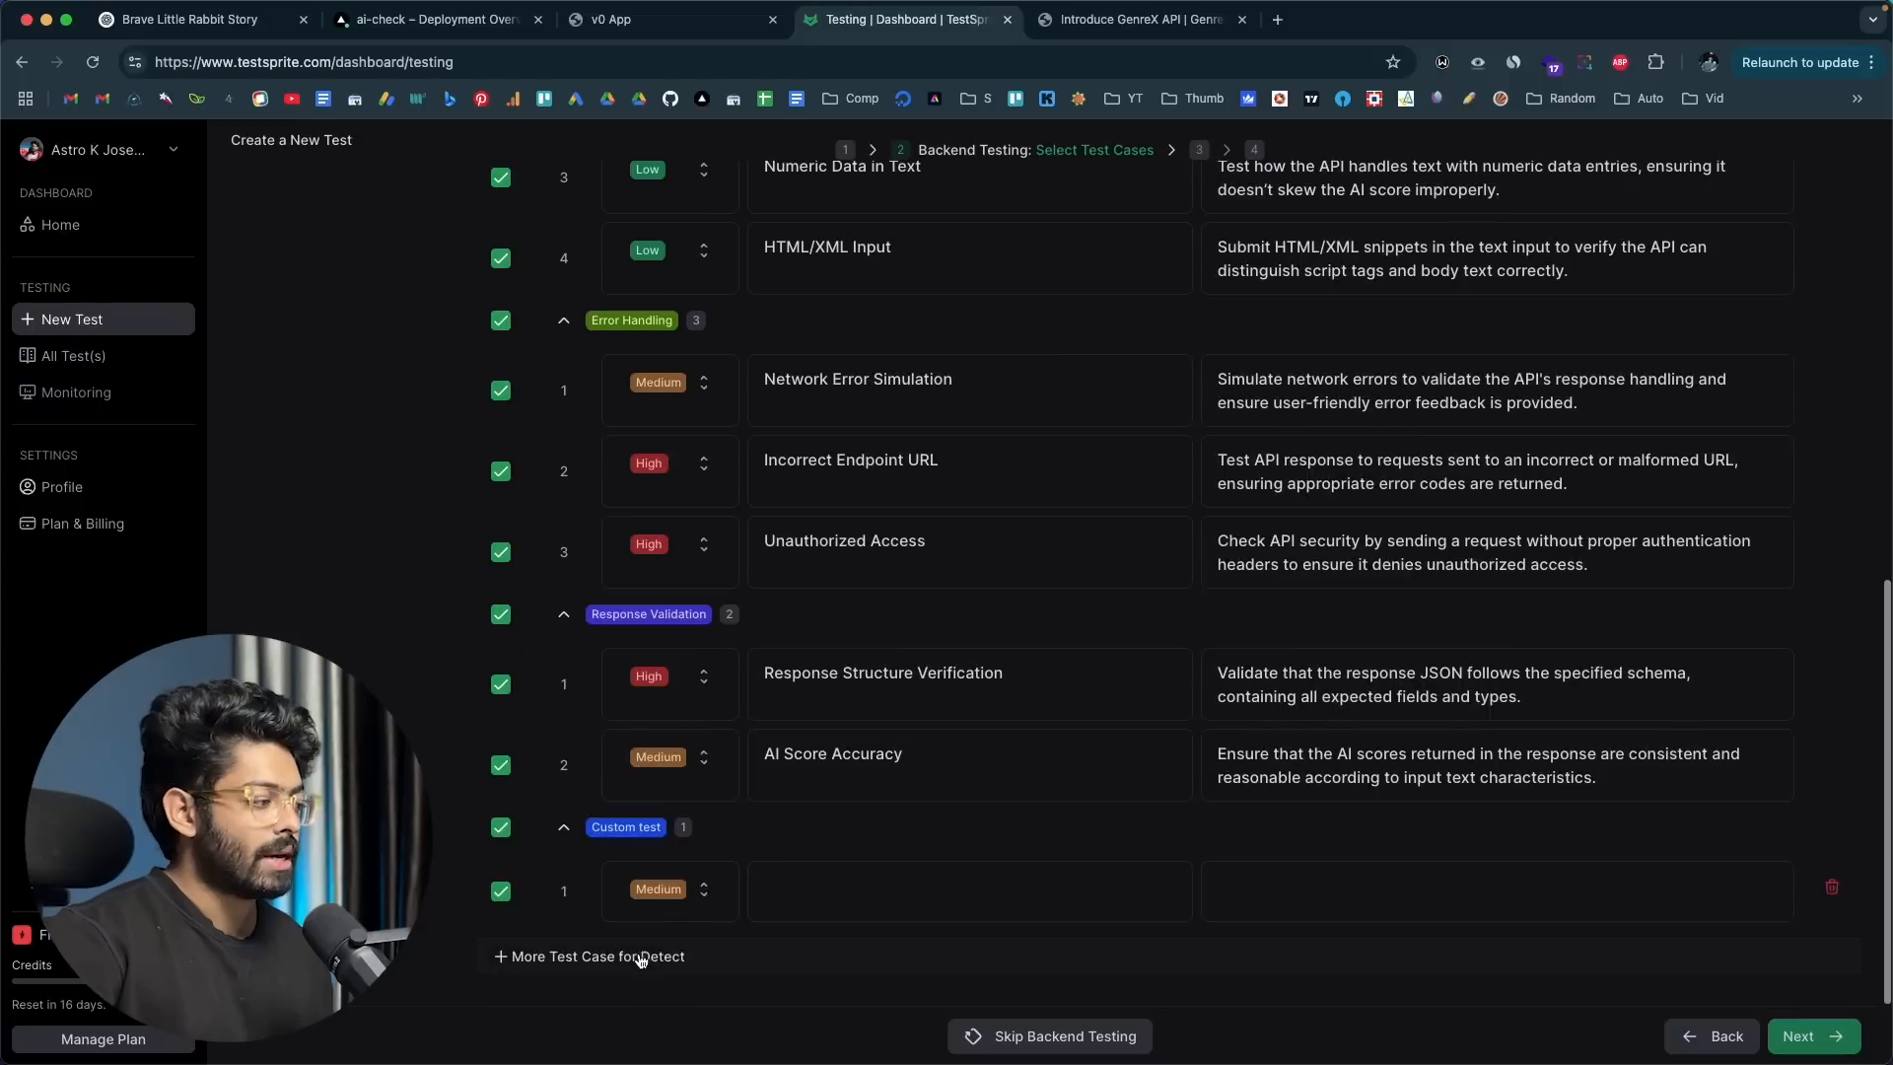
{"action": "left_click", "coordinate": [790, 893]}
{"action": "left_click", "coordinate": [1325, 901]}
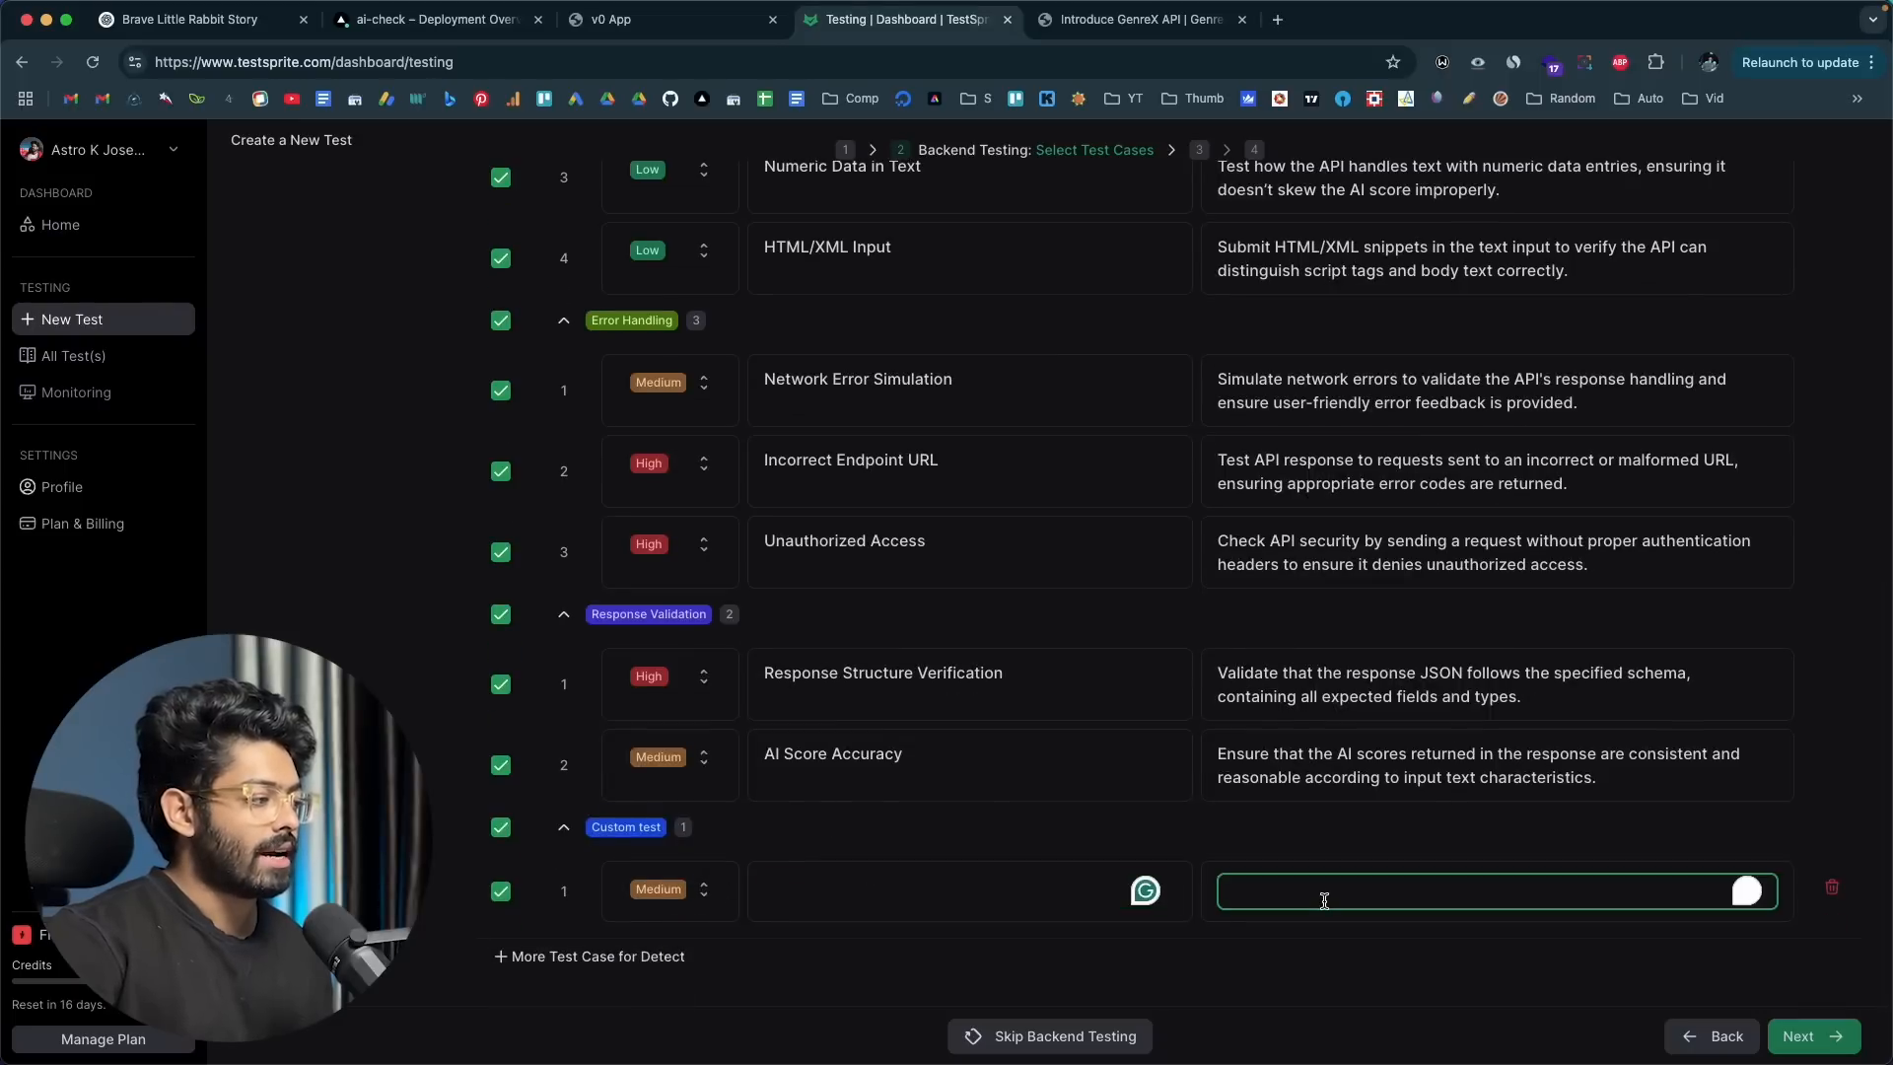
{"action": "left_click", "coordinate": [1832, 887]}
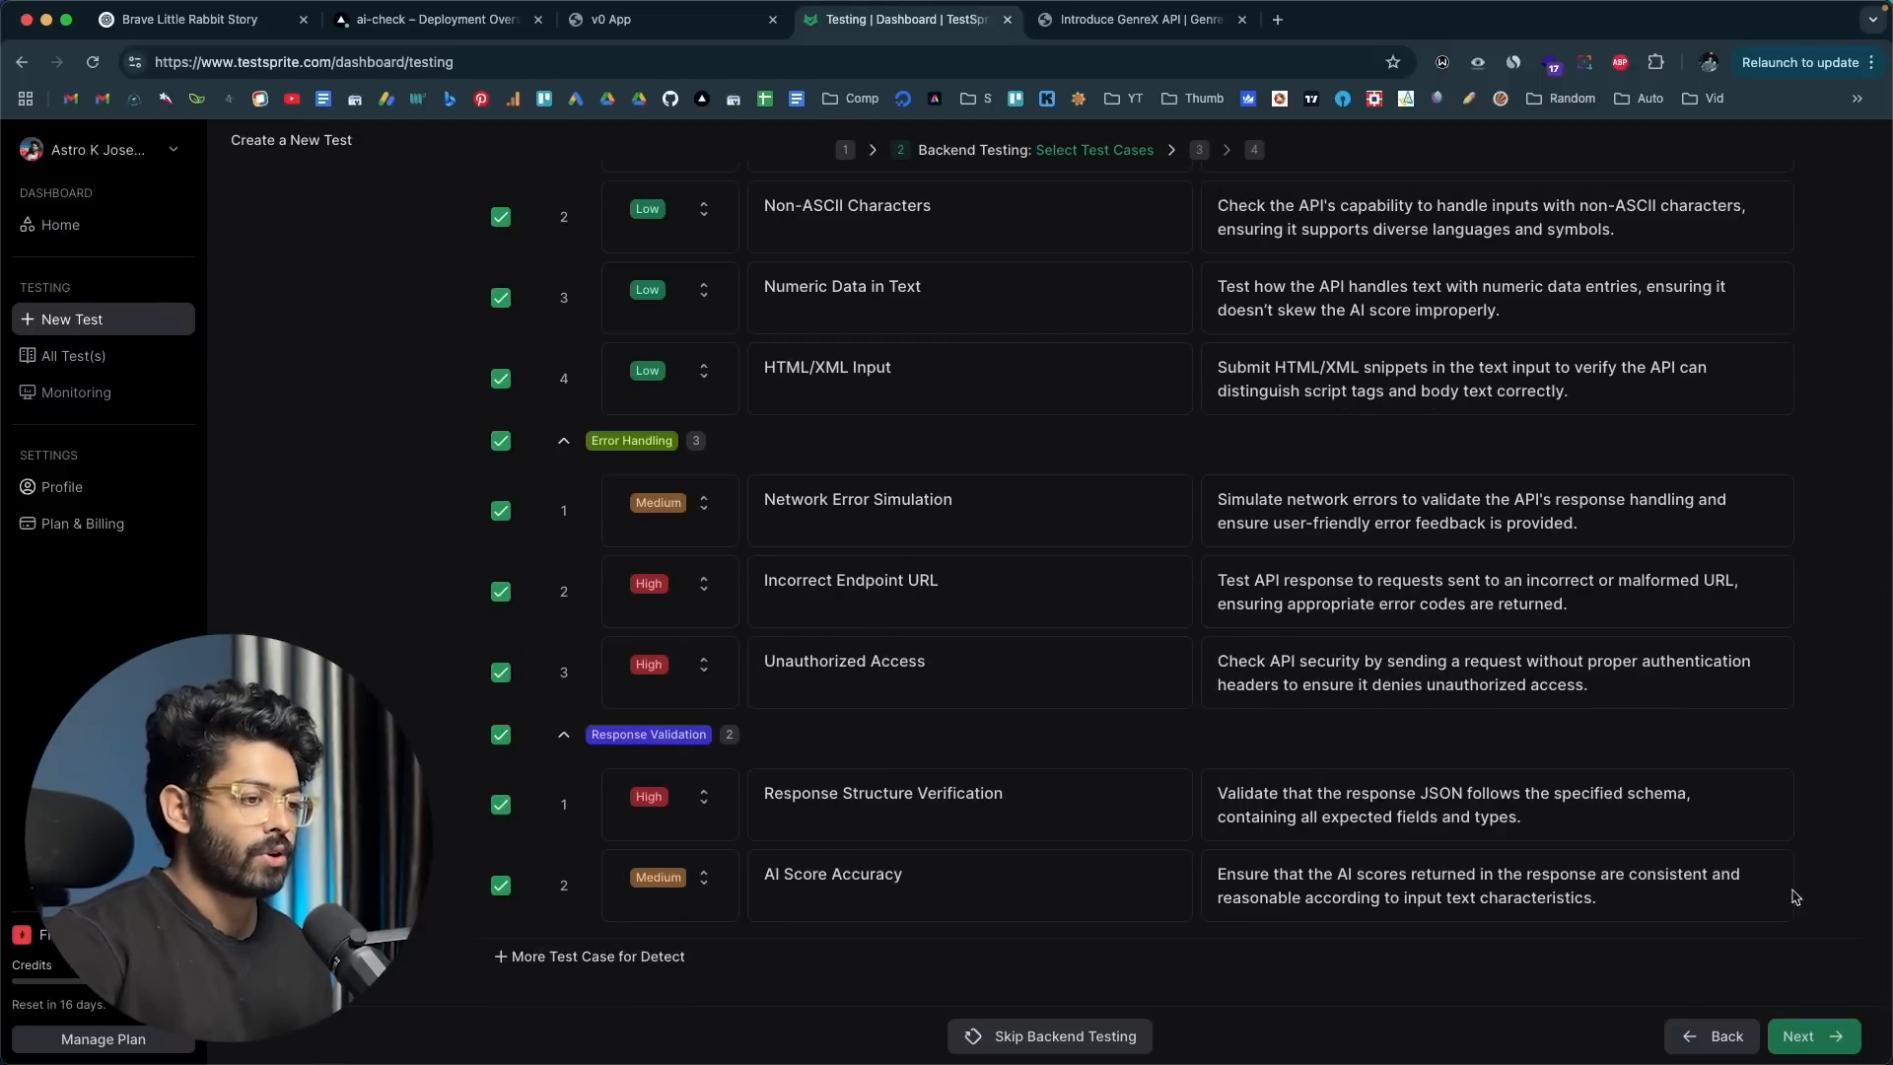
Step: Append trial text to the Invalid Input Format test's description and remove it again
{"action": "scroll", "coordinate": [1457, 594], "scroll_direction": "up", "scroll_amount": 10}
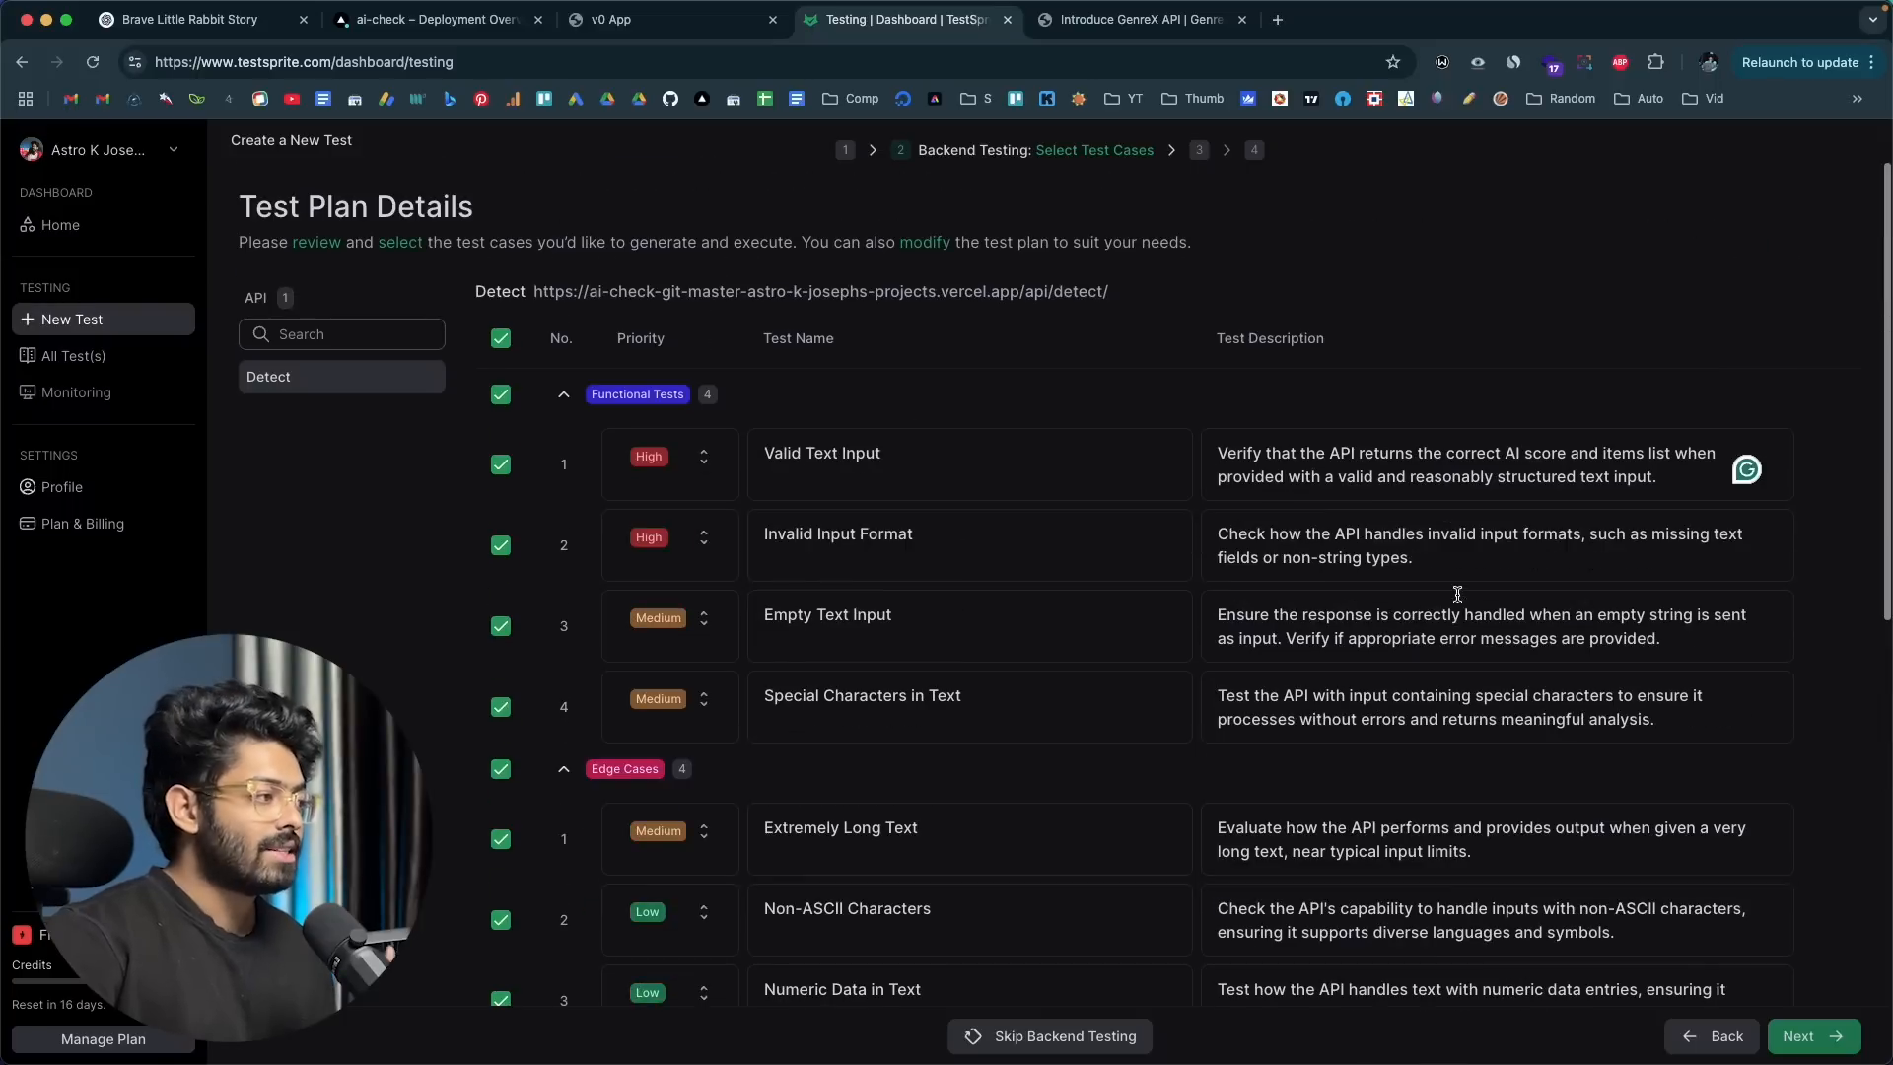
{"action": "left_click", "coordinate": [1434, 557]}
{"action": "type", "text": "cv"}
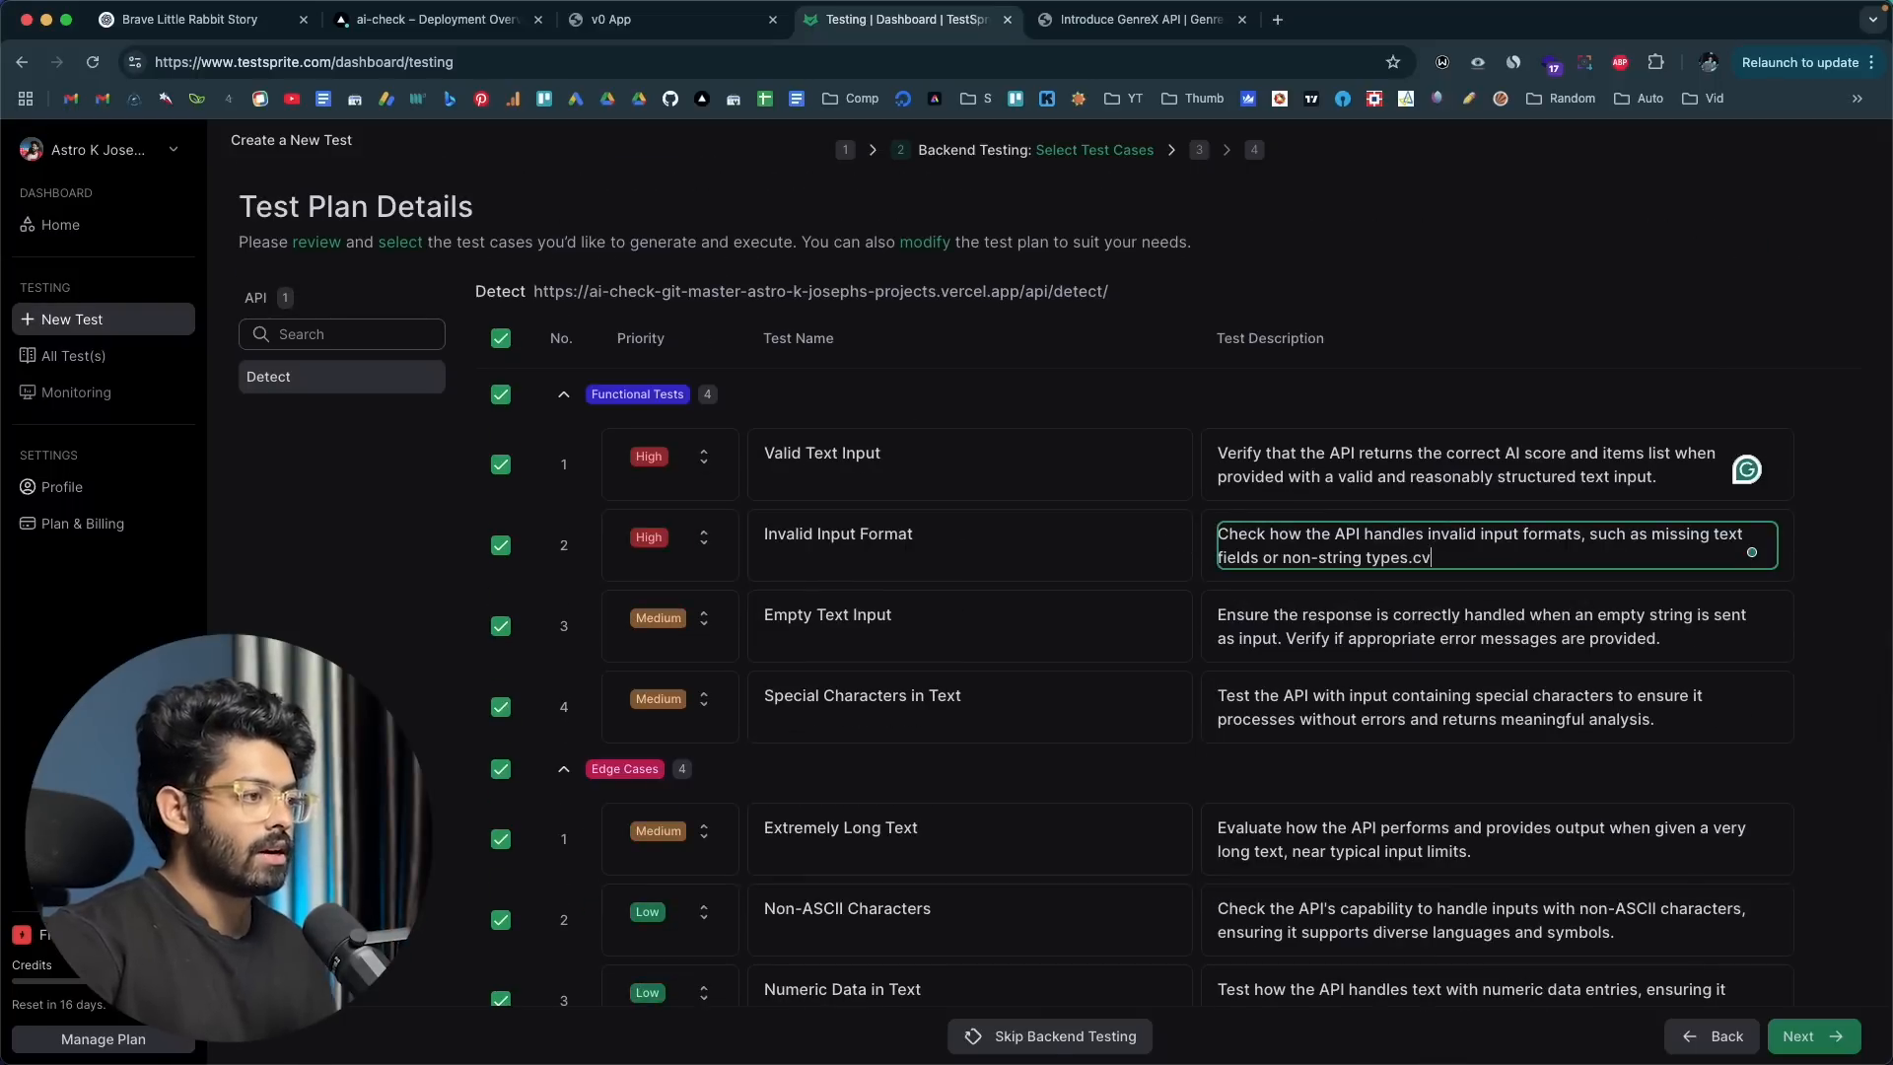
{"action": "type", "text": "fgfdg"}
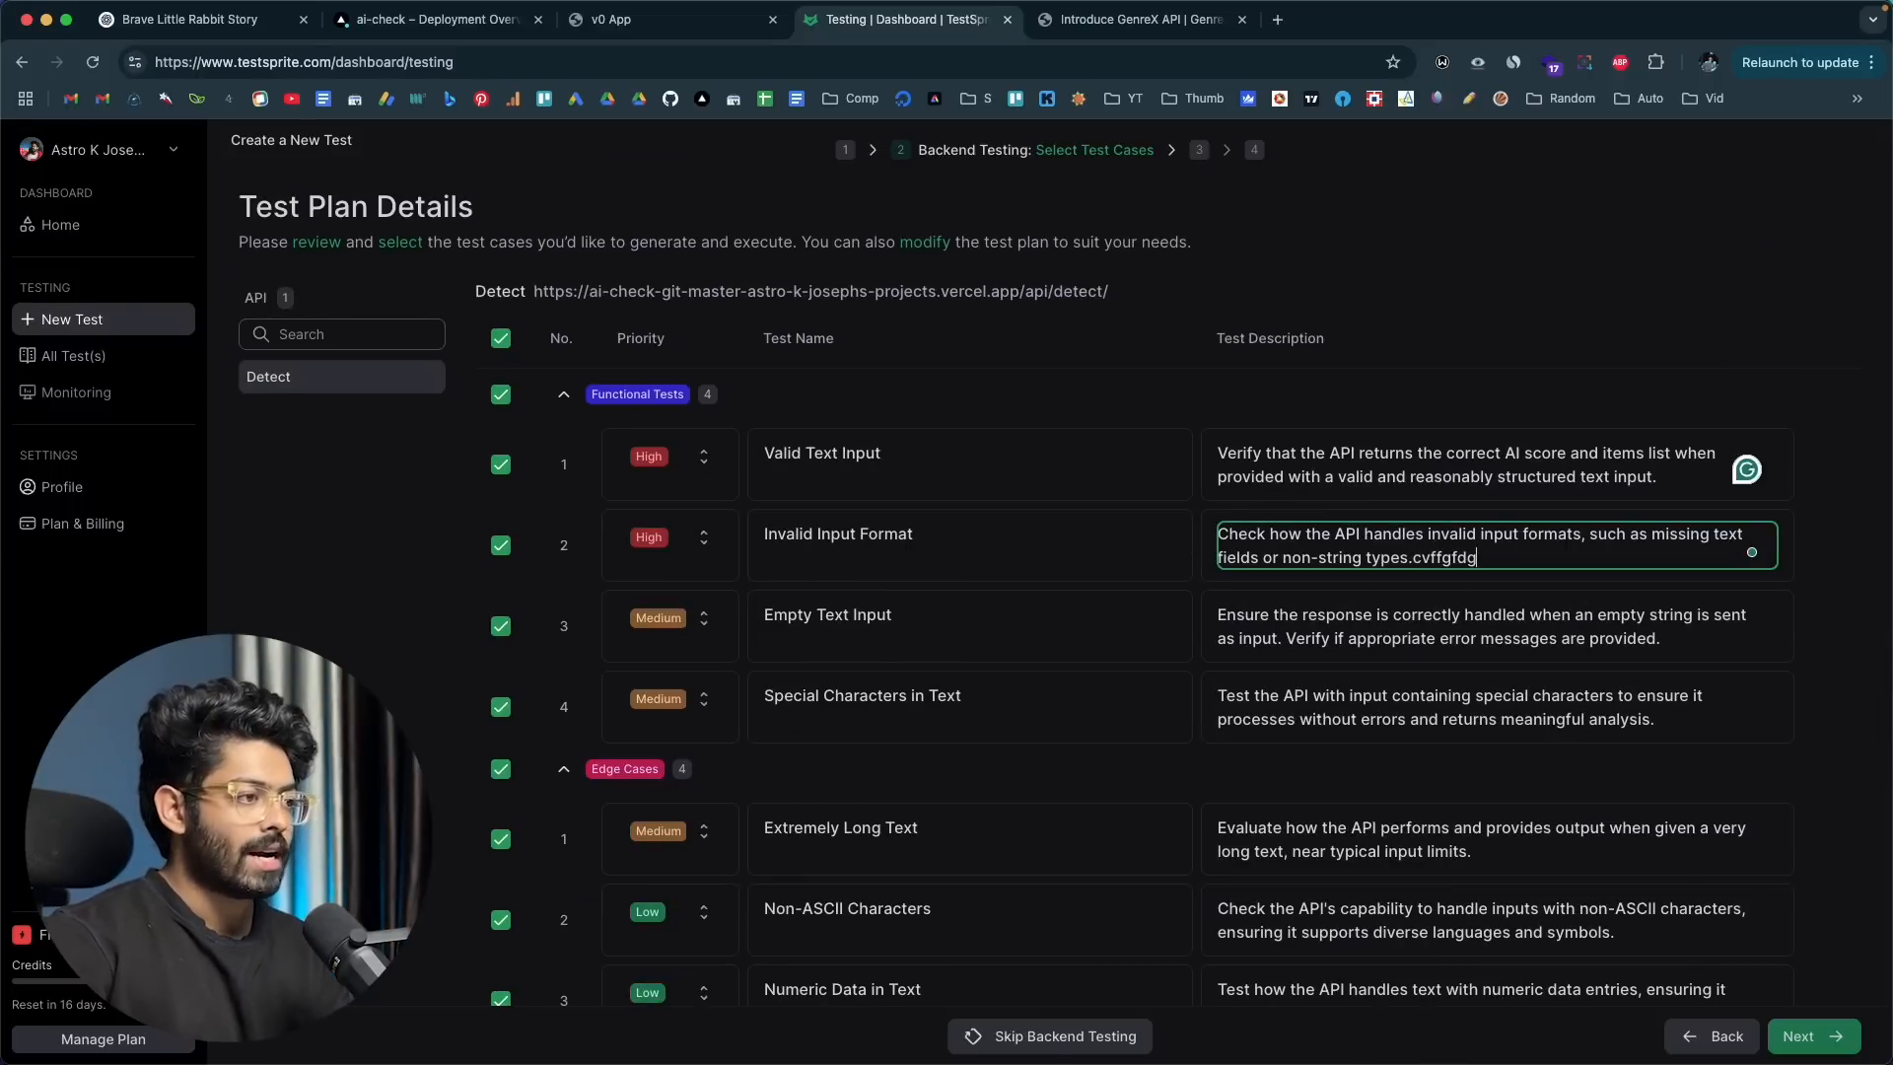
{"action": "double_click", "coordinate": [1441, 558]}
{"action": "key", "text": "BackSpace"}
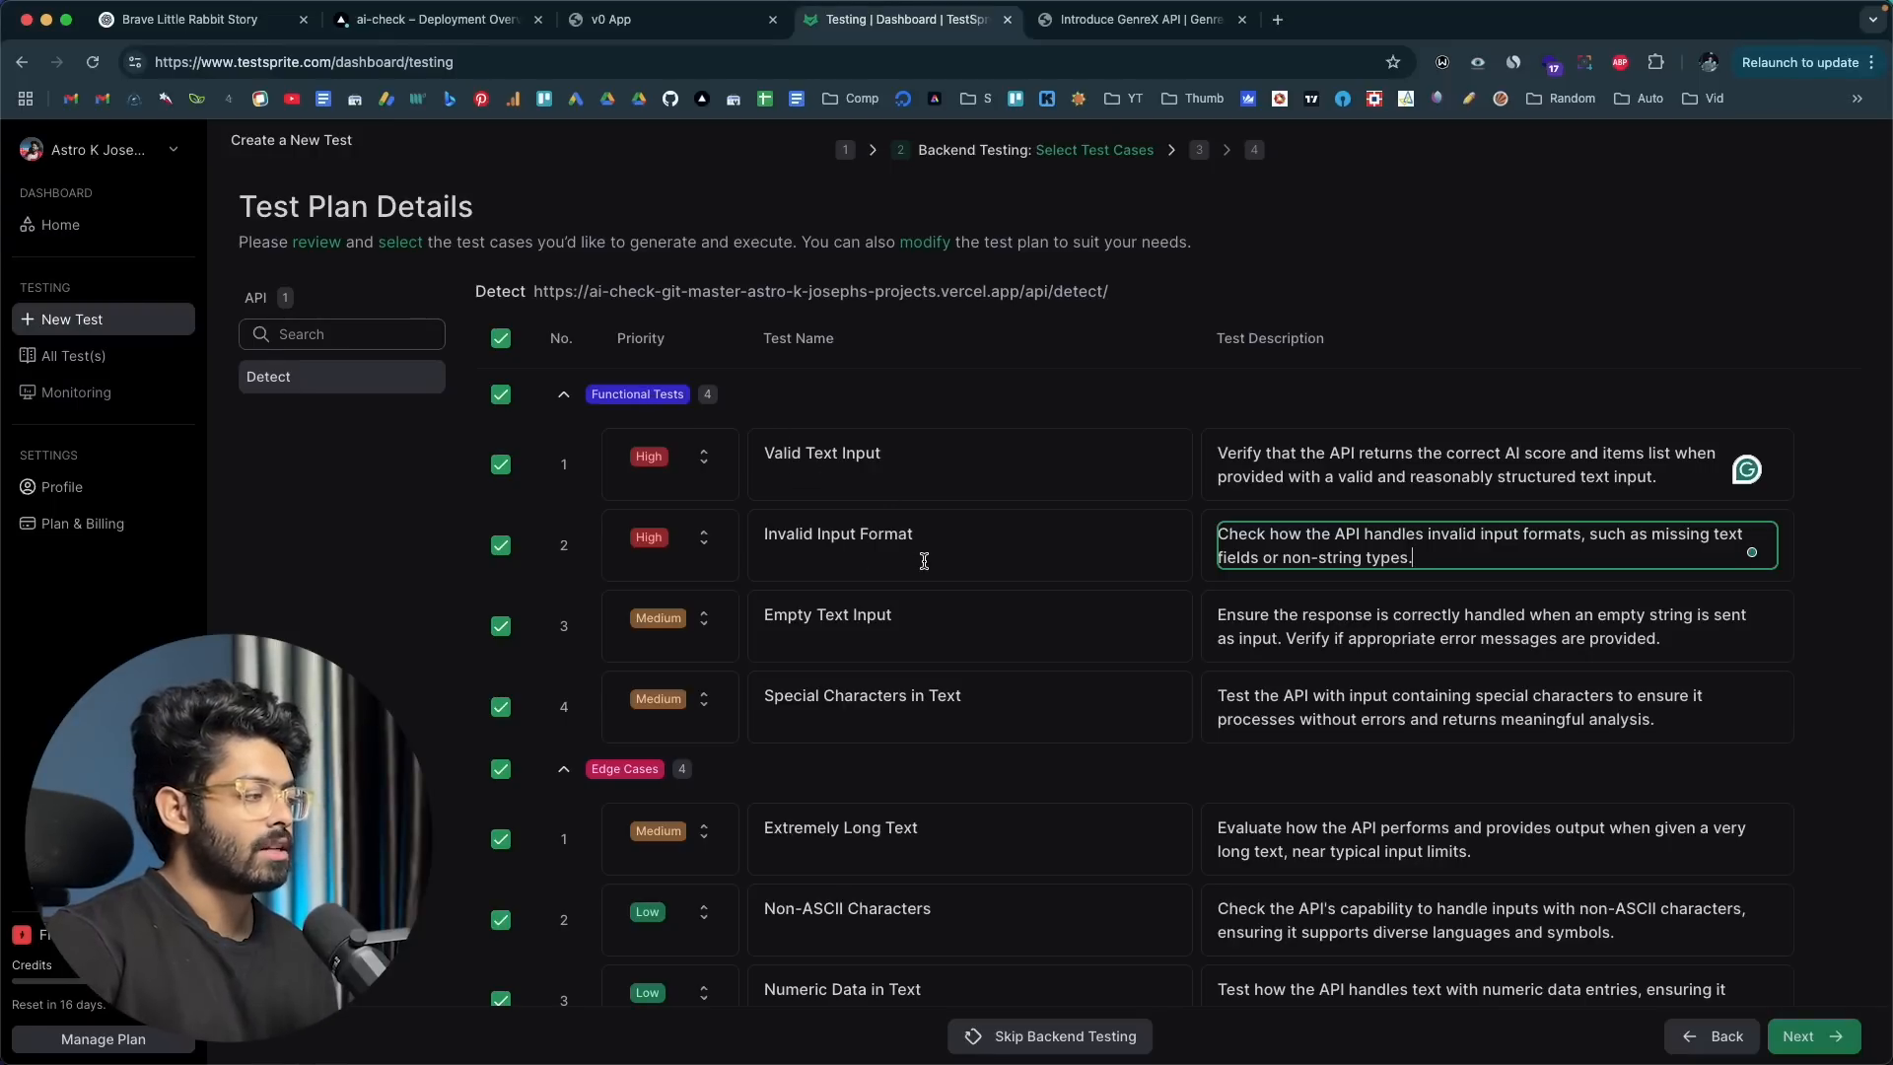
Step: Review the edge case, error handling and response validation tests, and start generating and executing all selected test cases
{"action": "scroll", "coordinate": [924, 561], "scroll_direction": "down", "scroll_amount": 5}
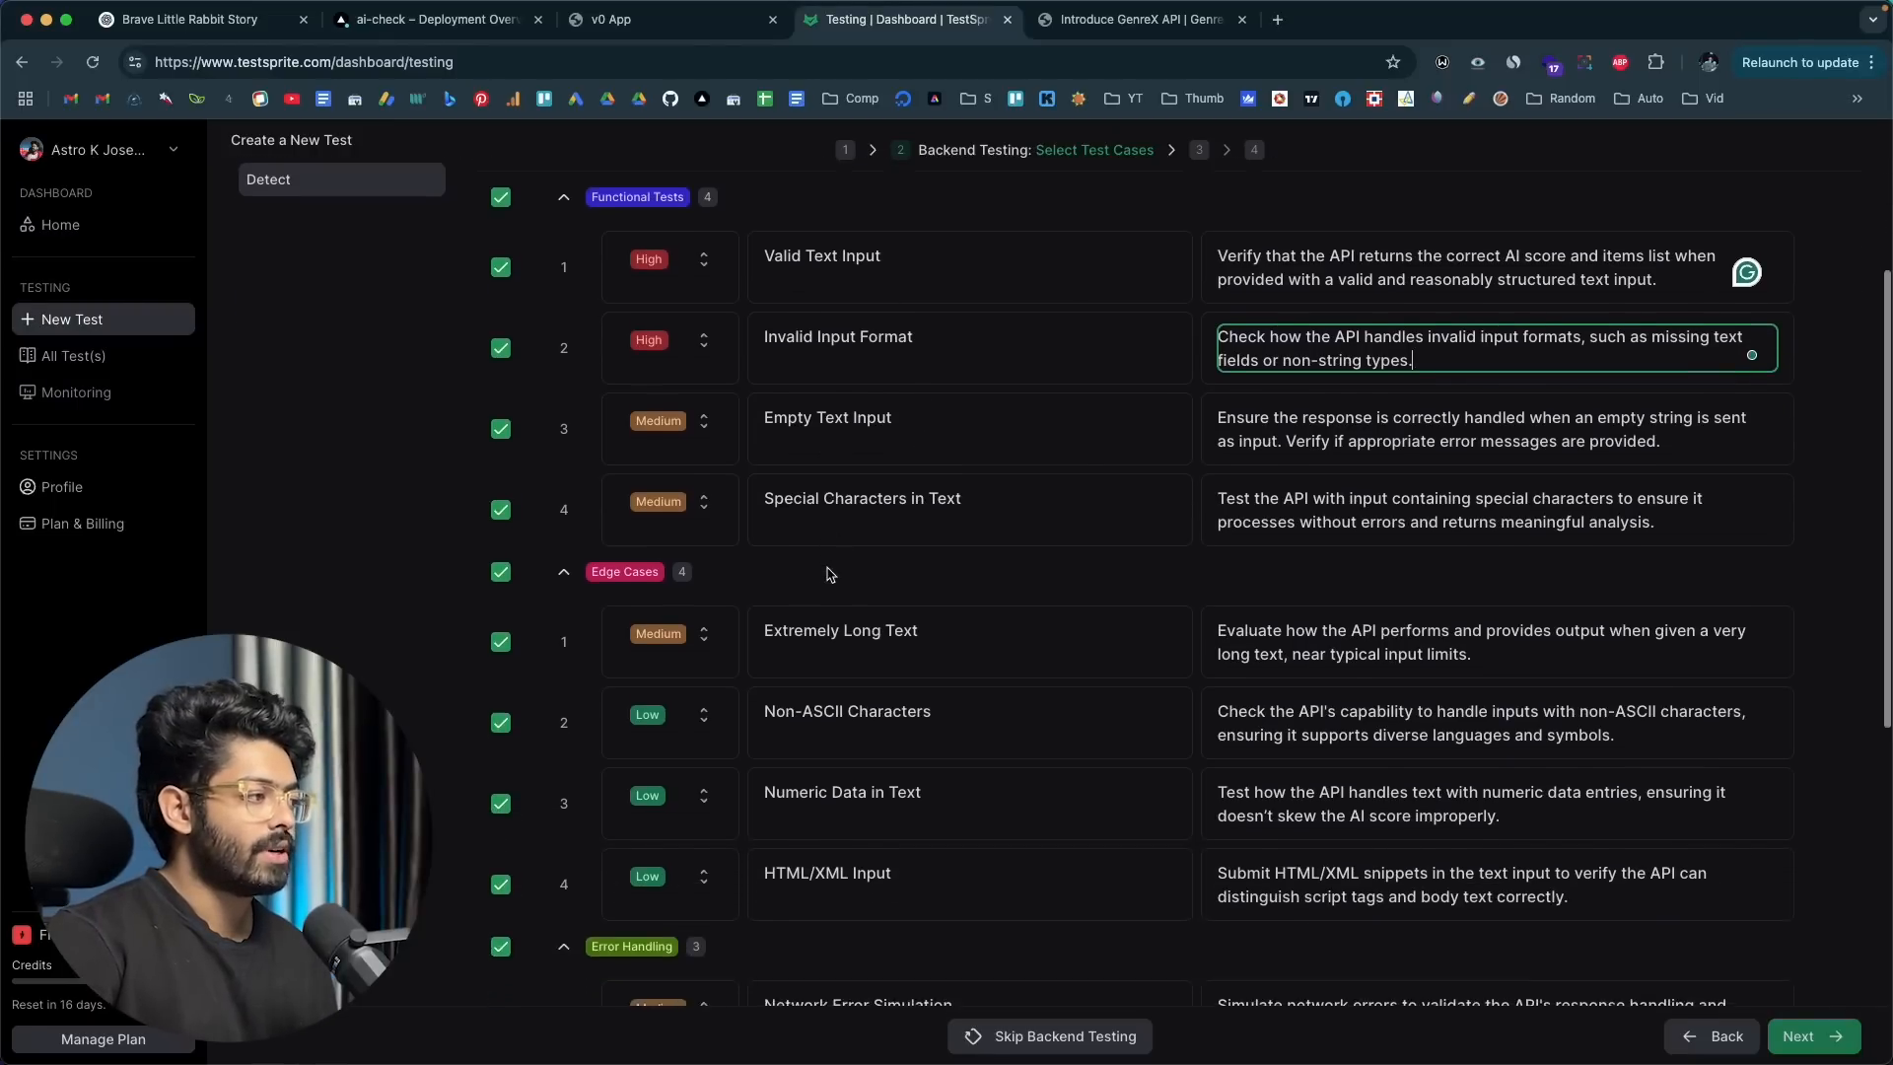
{"action": "scroll", "coordinate": [932, 550], "scroll_direction": "down", "scroll_amount": 8}
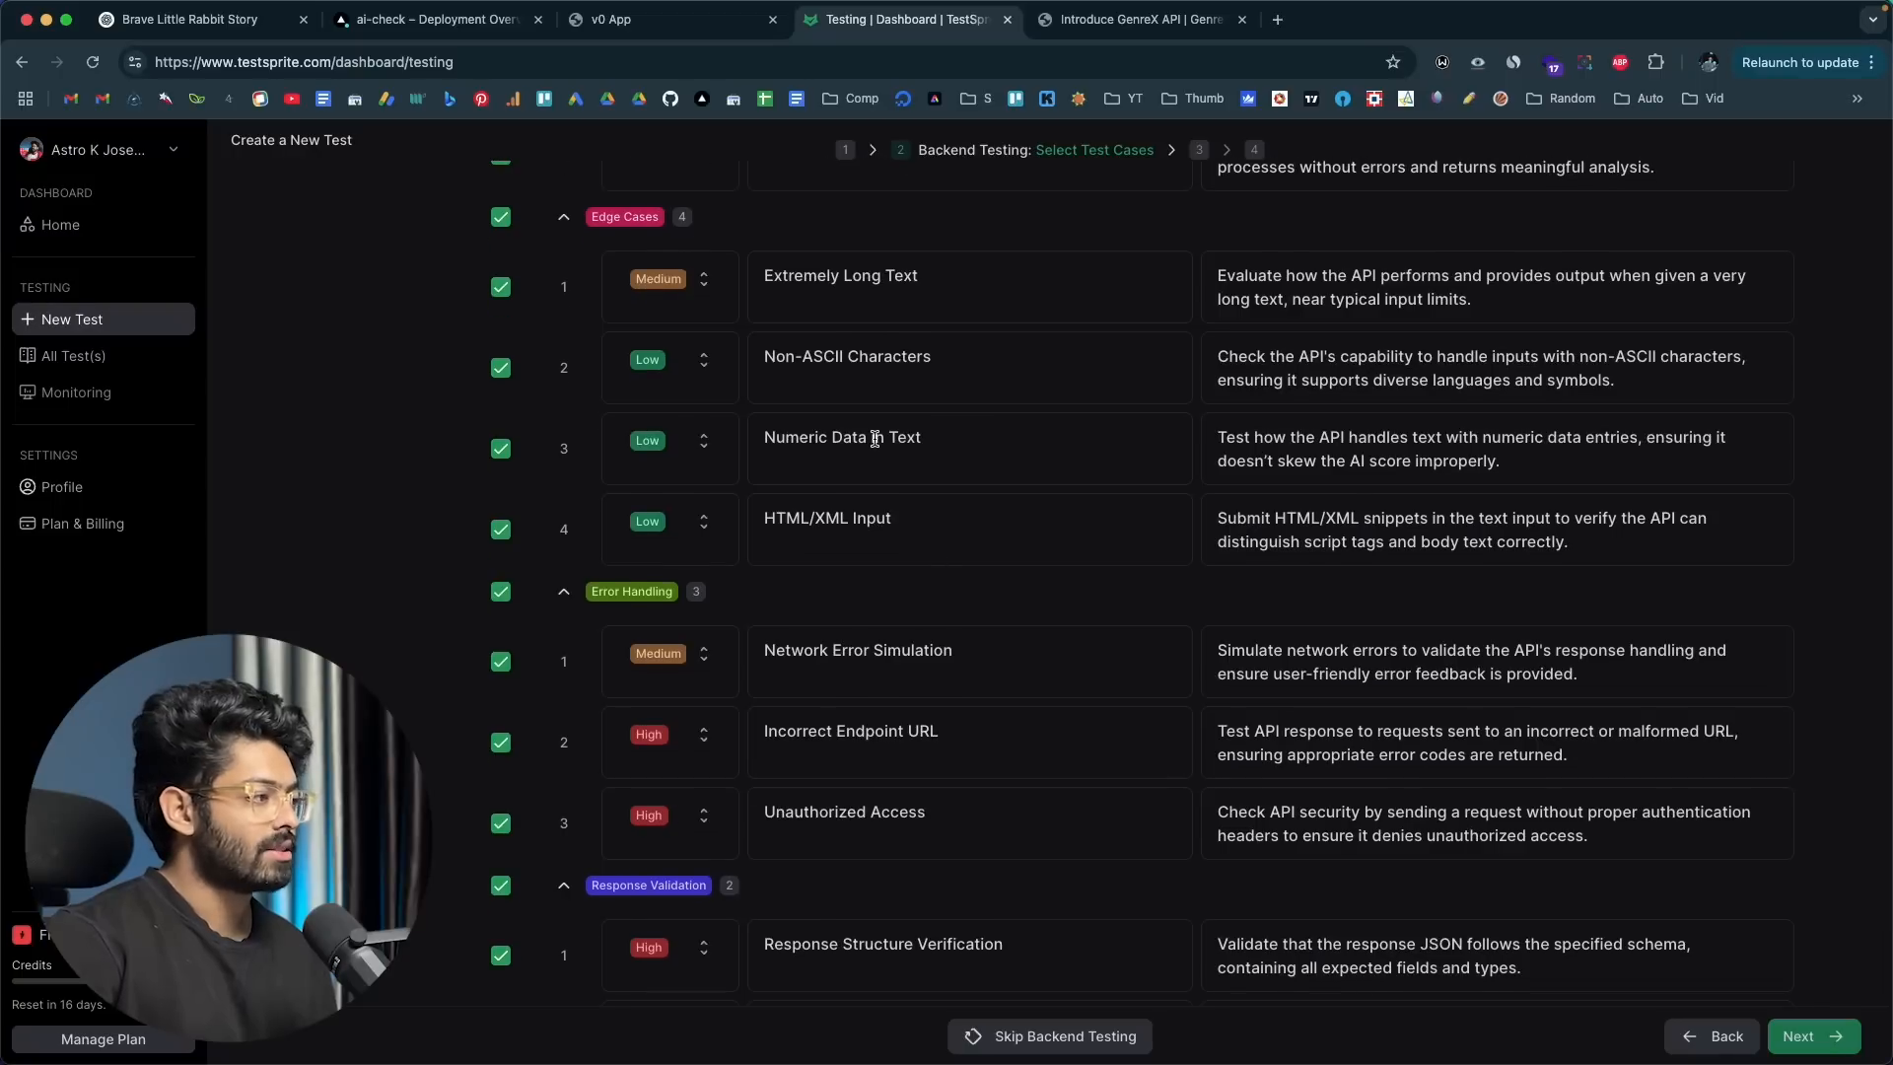
{"action": "scroll", "coordinate": [874, 439], "scroll_direction": "down", "scroll_amount": 4}
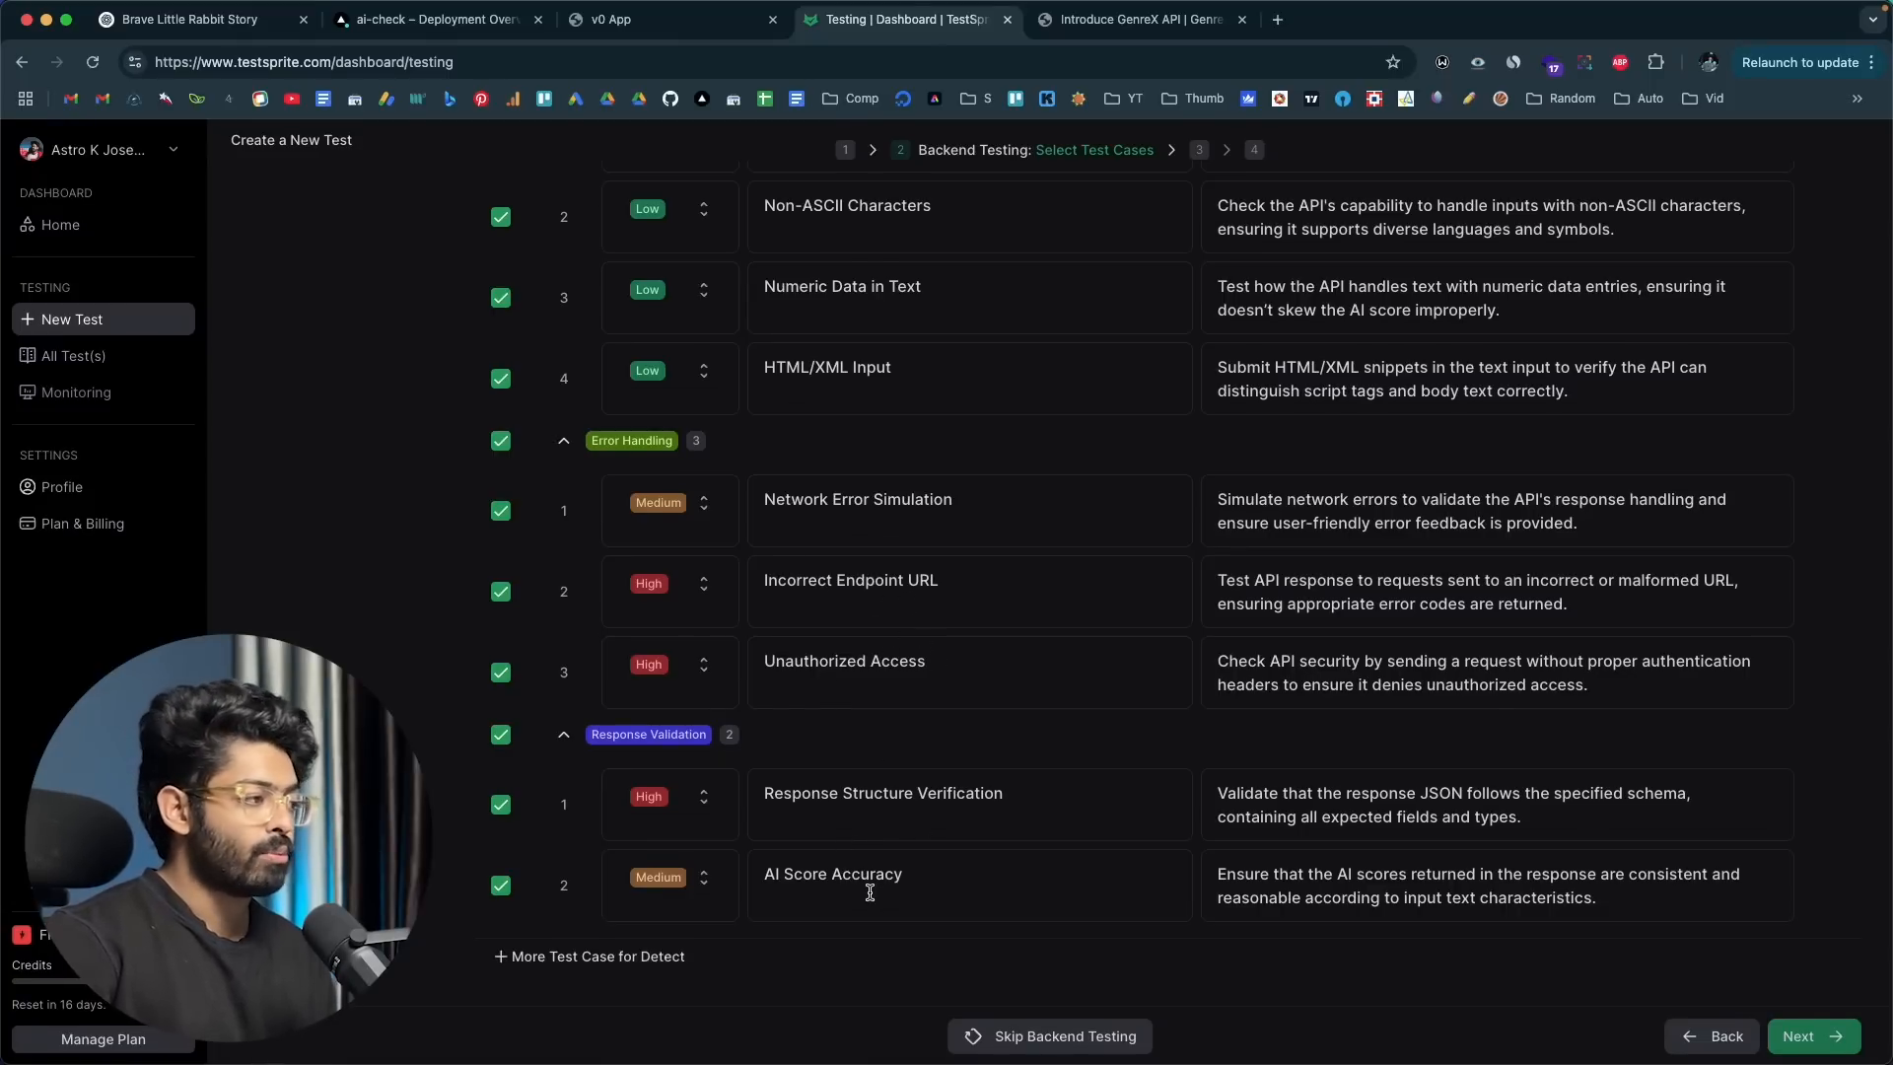
{"action": "scroll", "coordinate": [866, 894], "scroll_direction": "up", "scroll_amount": 7}
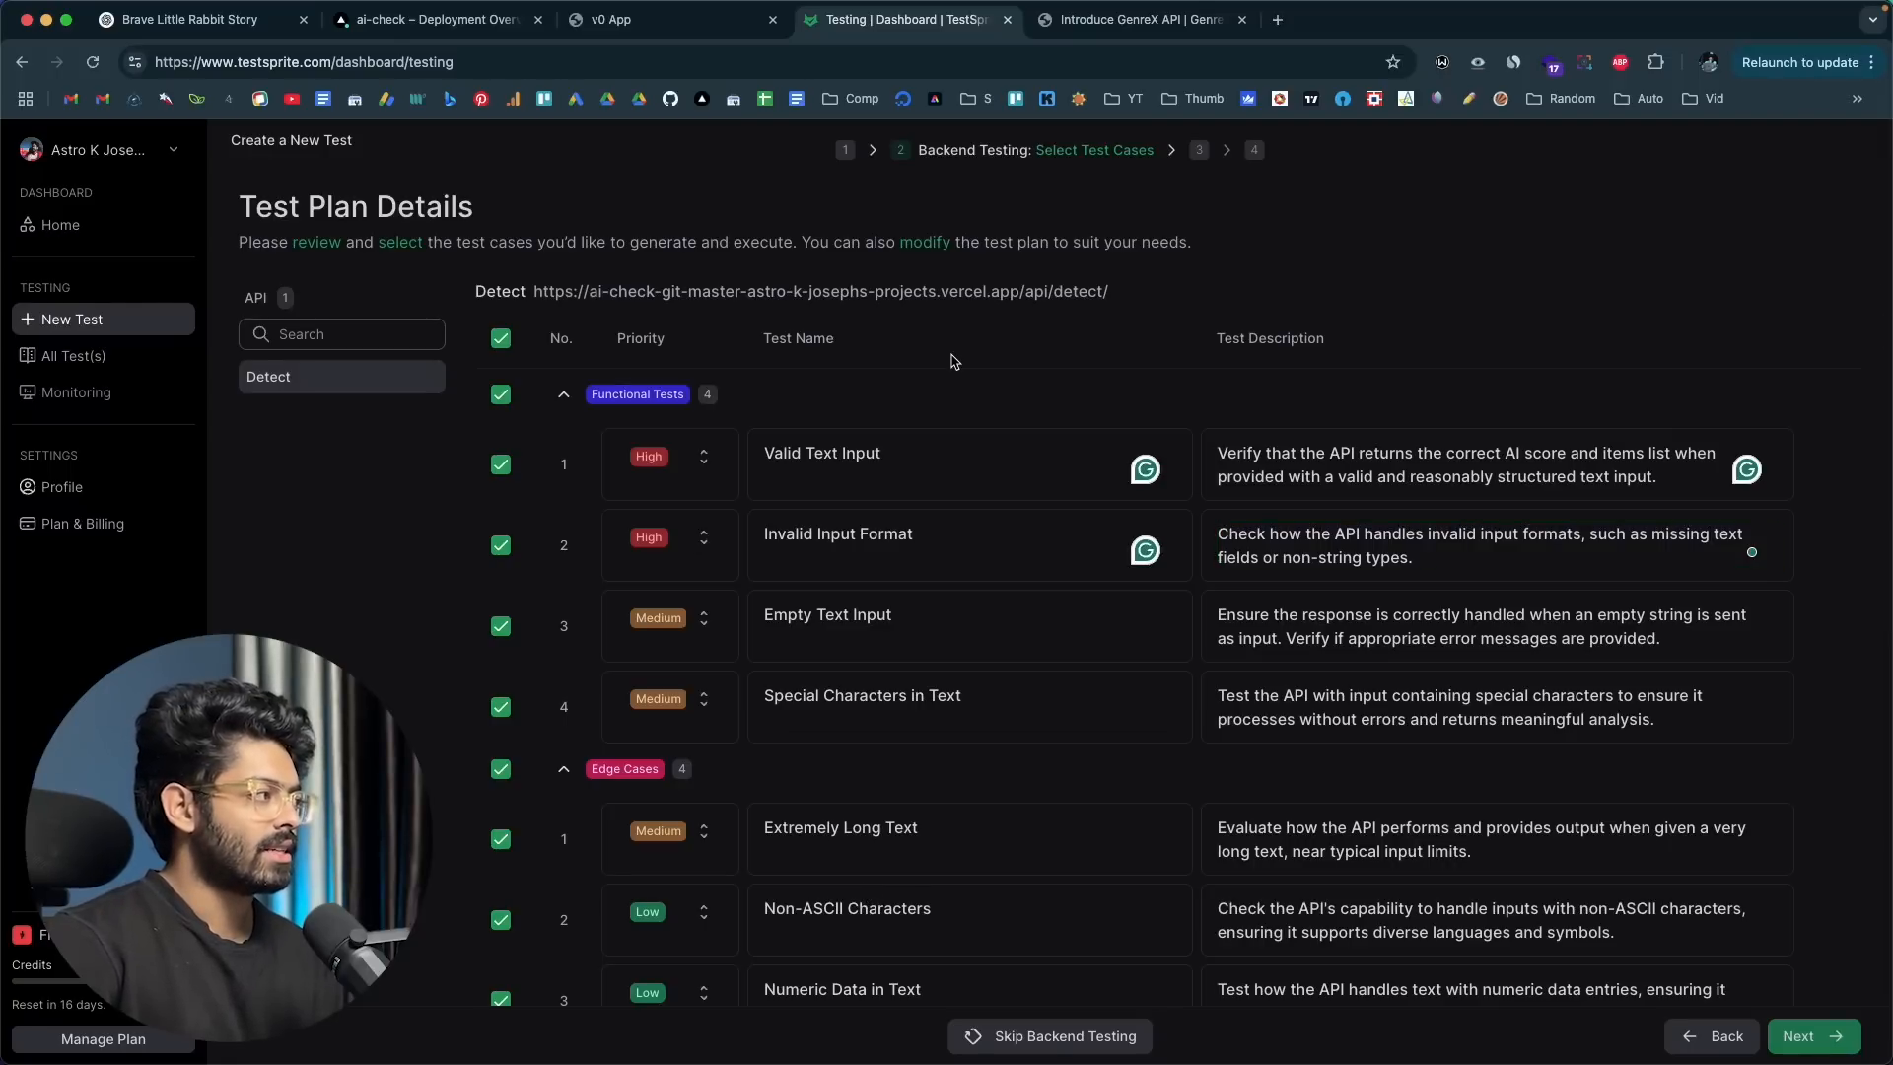
{"action": "scroll", "coordinate": [875, 507], "scroll_direction": "down", "scroll_amount": 7}
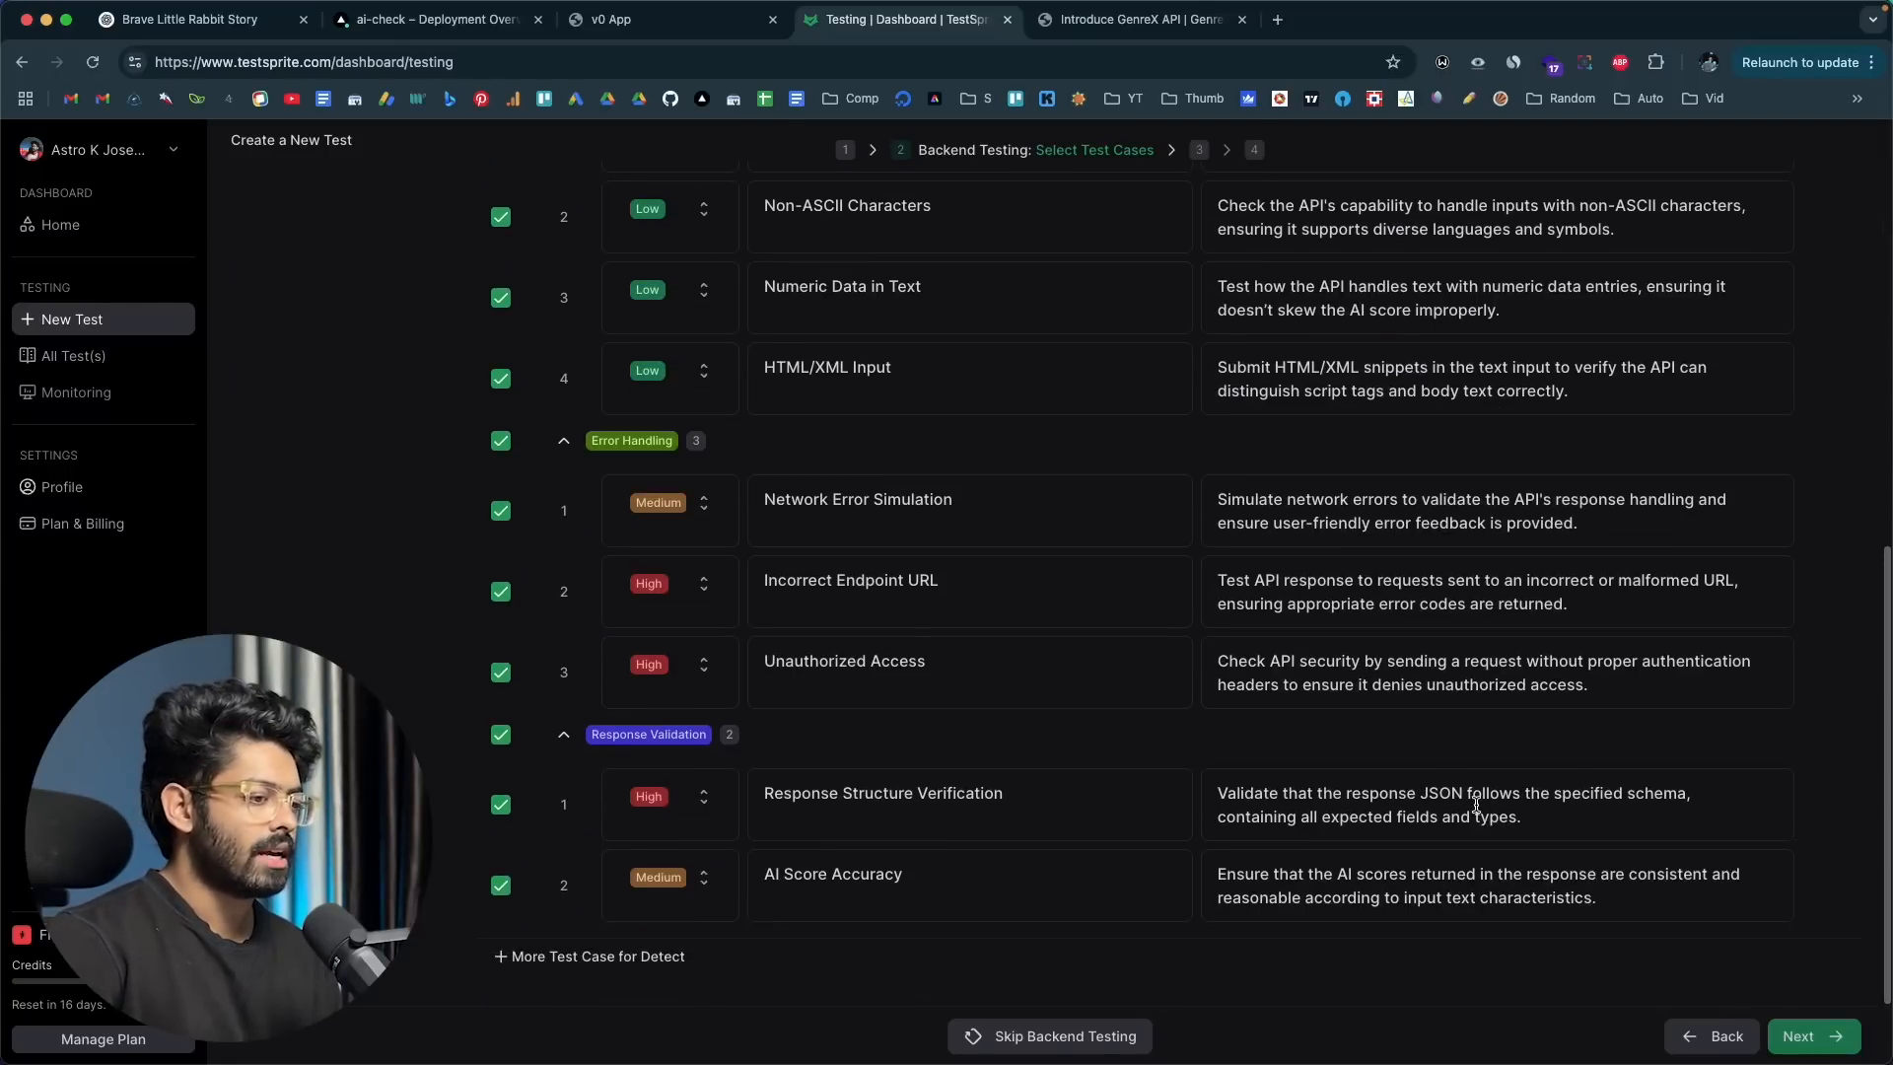
{"action": "left_click", "coordinate": [1804, 1035]}
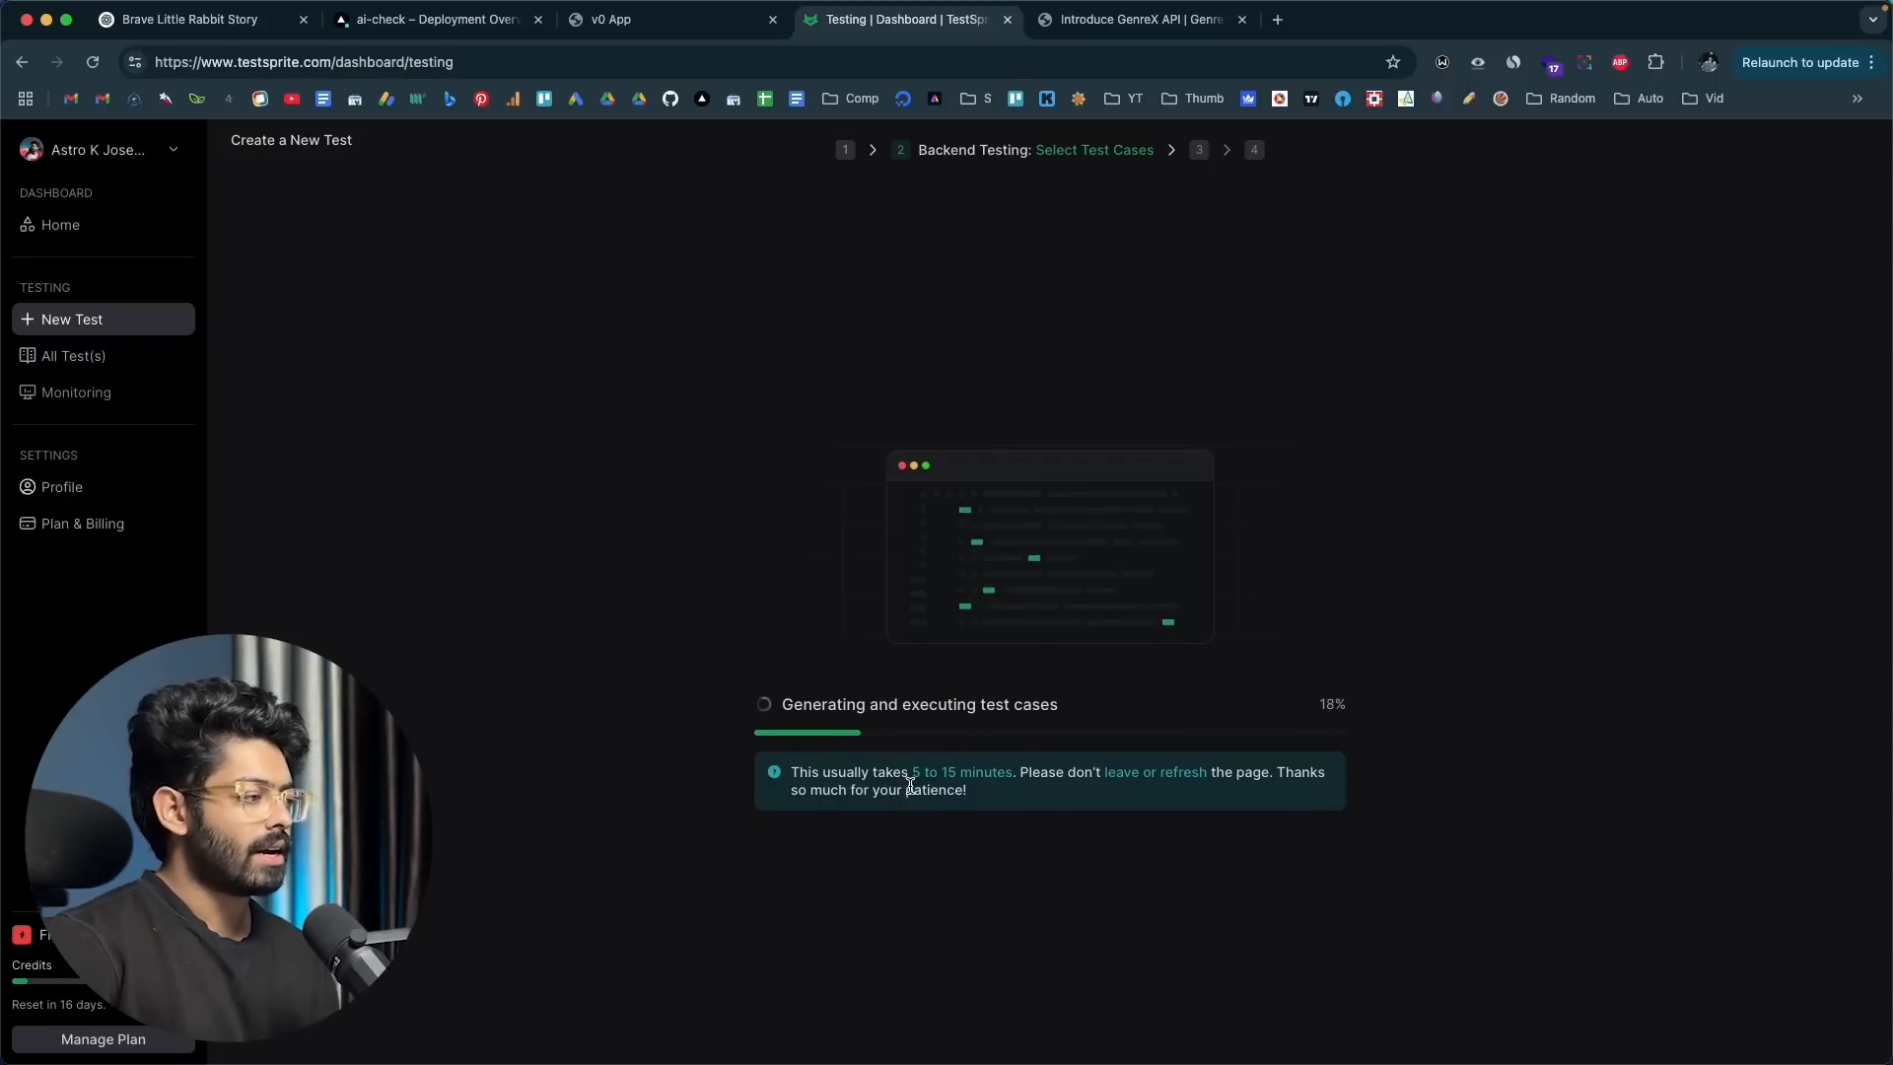
{"action": "left_click_drag", "start_coordinate": [909, 774], "coordinate": [1009, 774]}
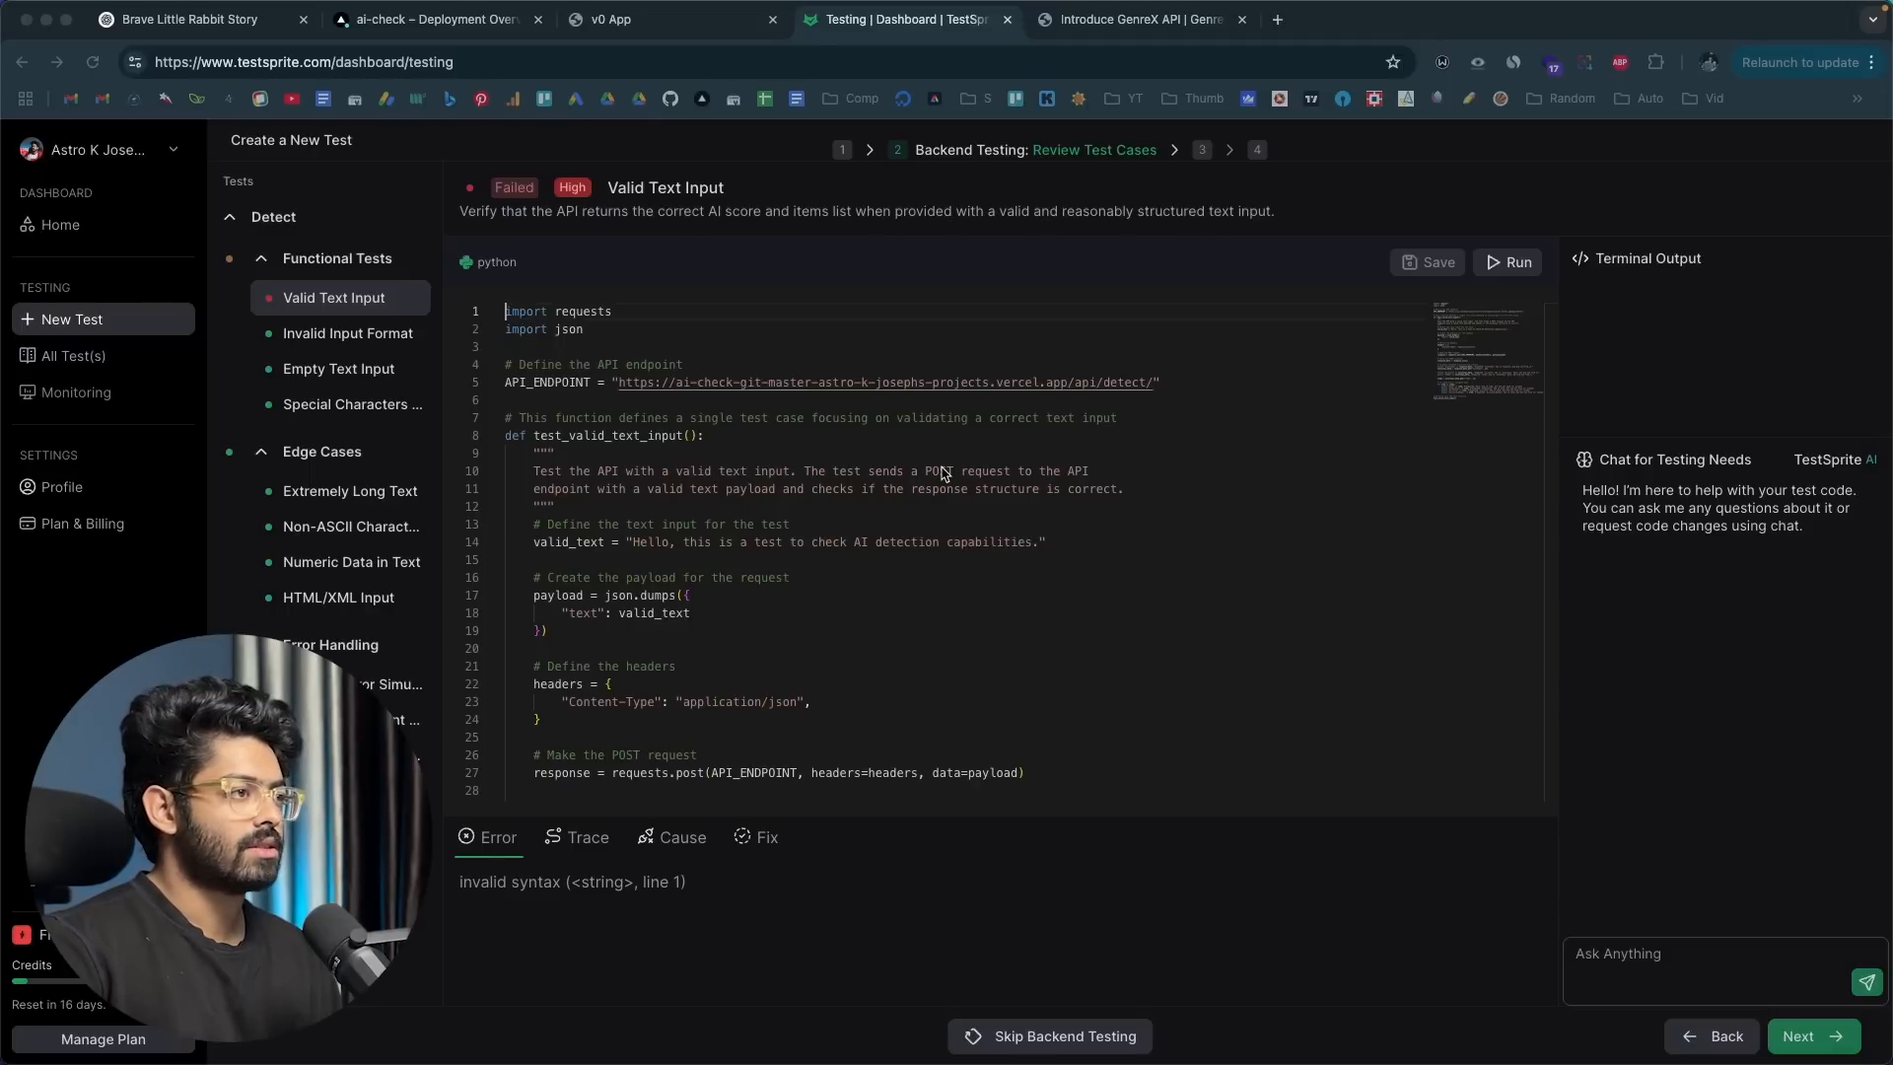
Step: Examine the failed Valid Text Input test's code, error trace, cause and suggested fix
{"action": "scroll", "coordinate": [944, 474], "scroll_direction": "down", "scroll_amount": 15}
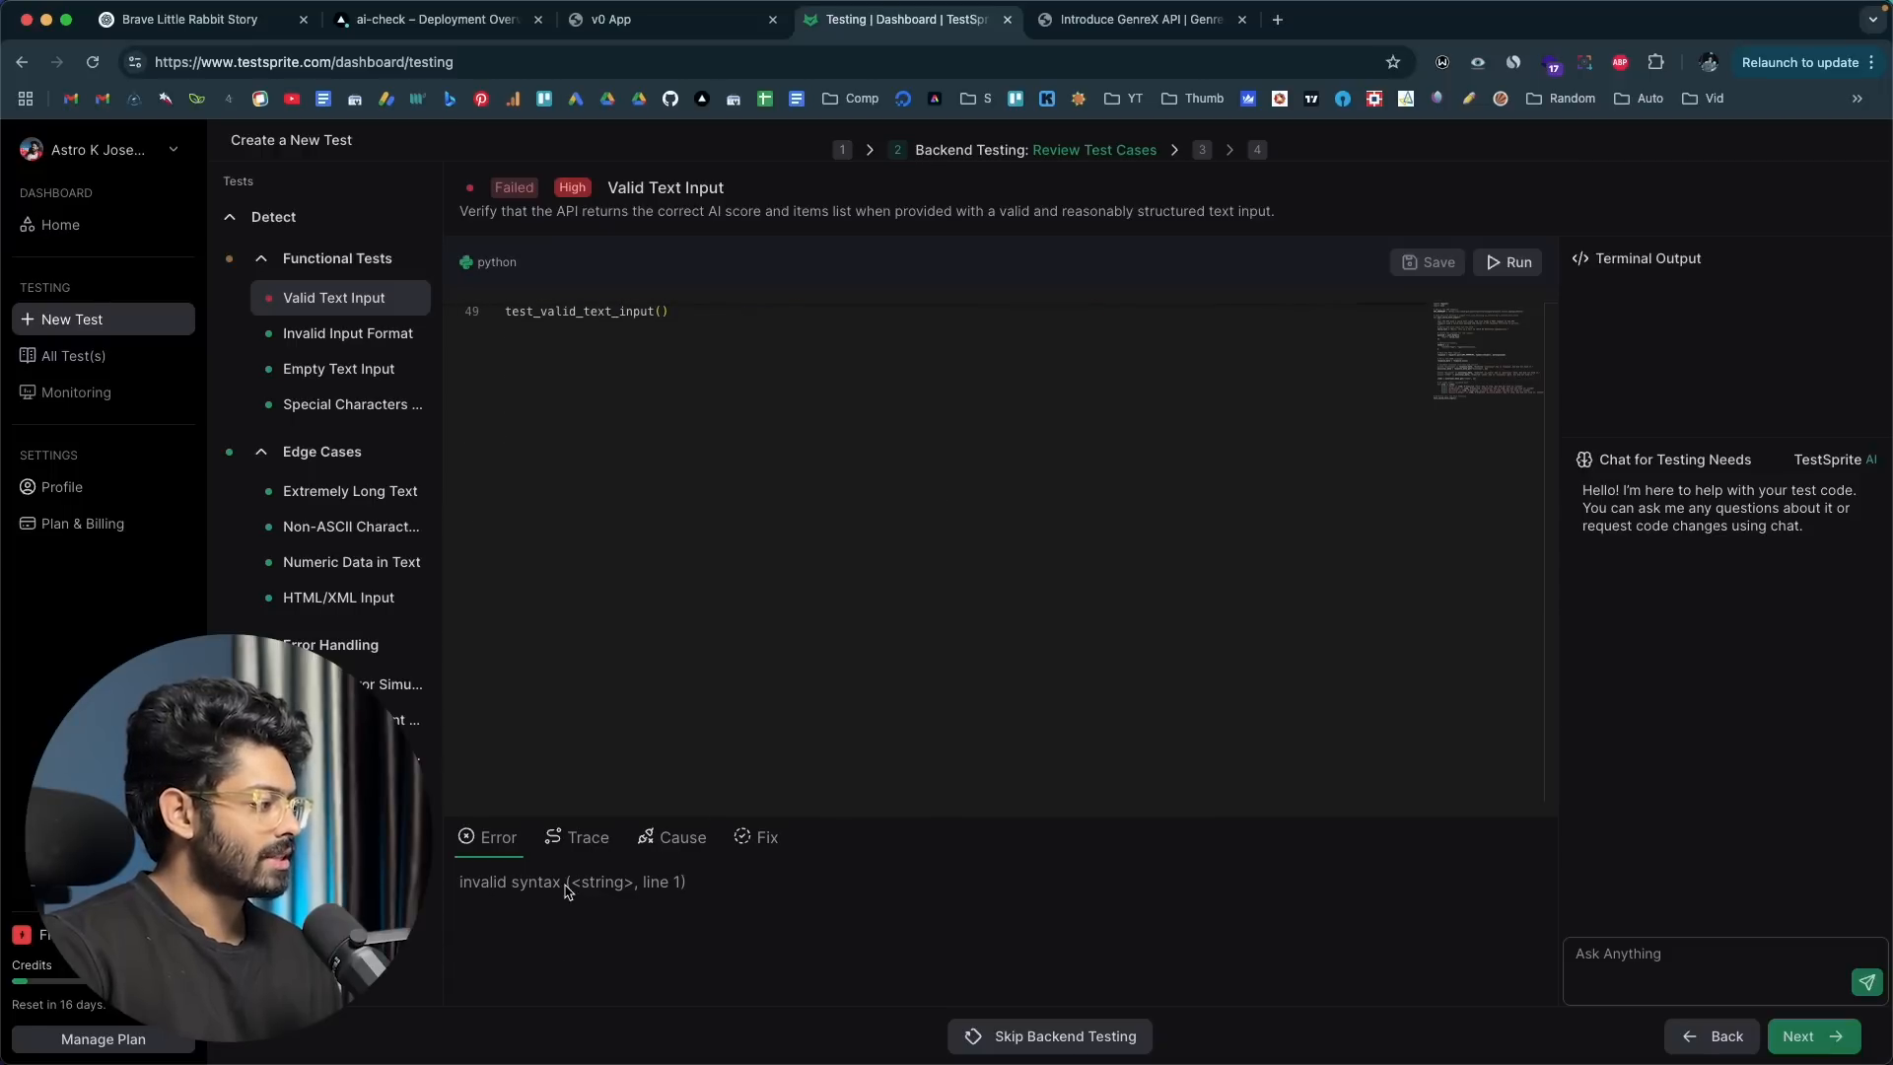
{"action": "left_click", "coordinate": [581, 838]}
{"action": "scroll", "coordinate": [598, 936], "scroll_direction": "down", "scroll_amount": 5}
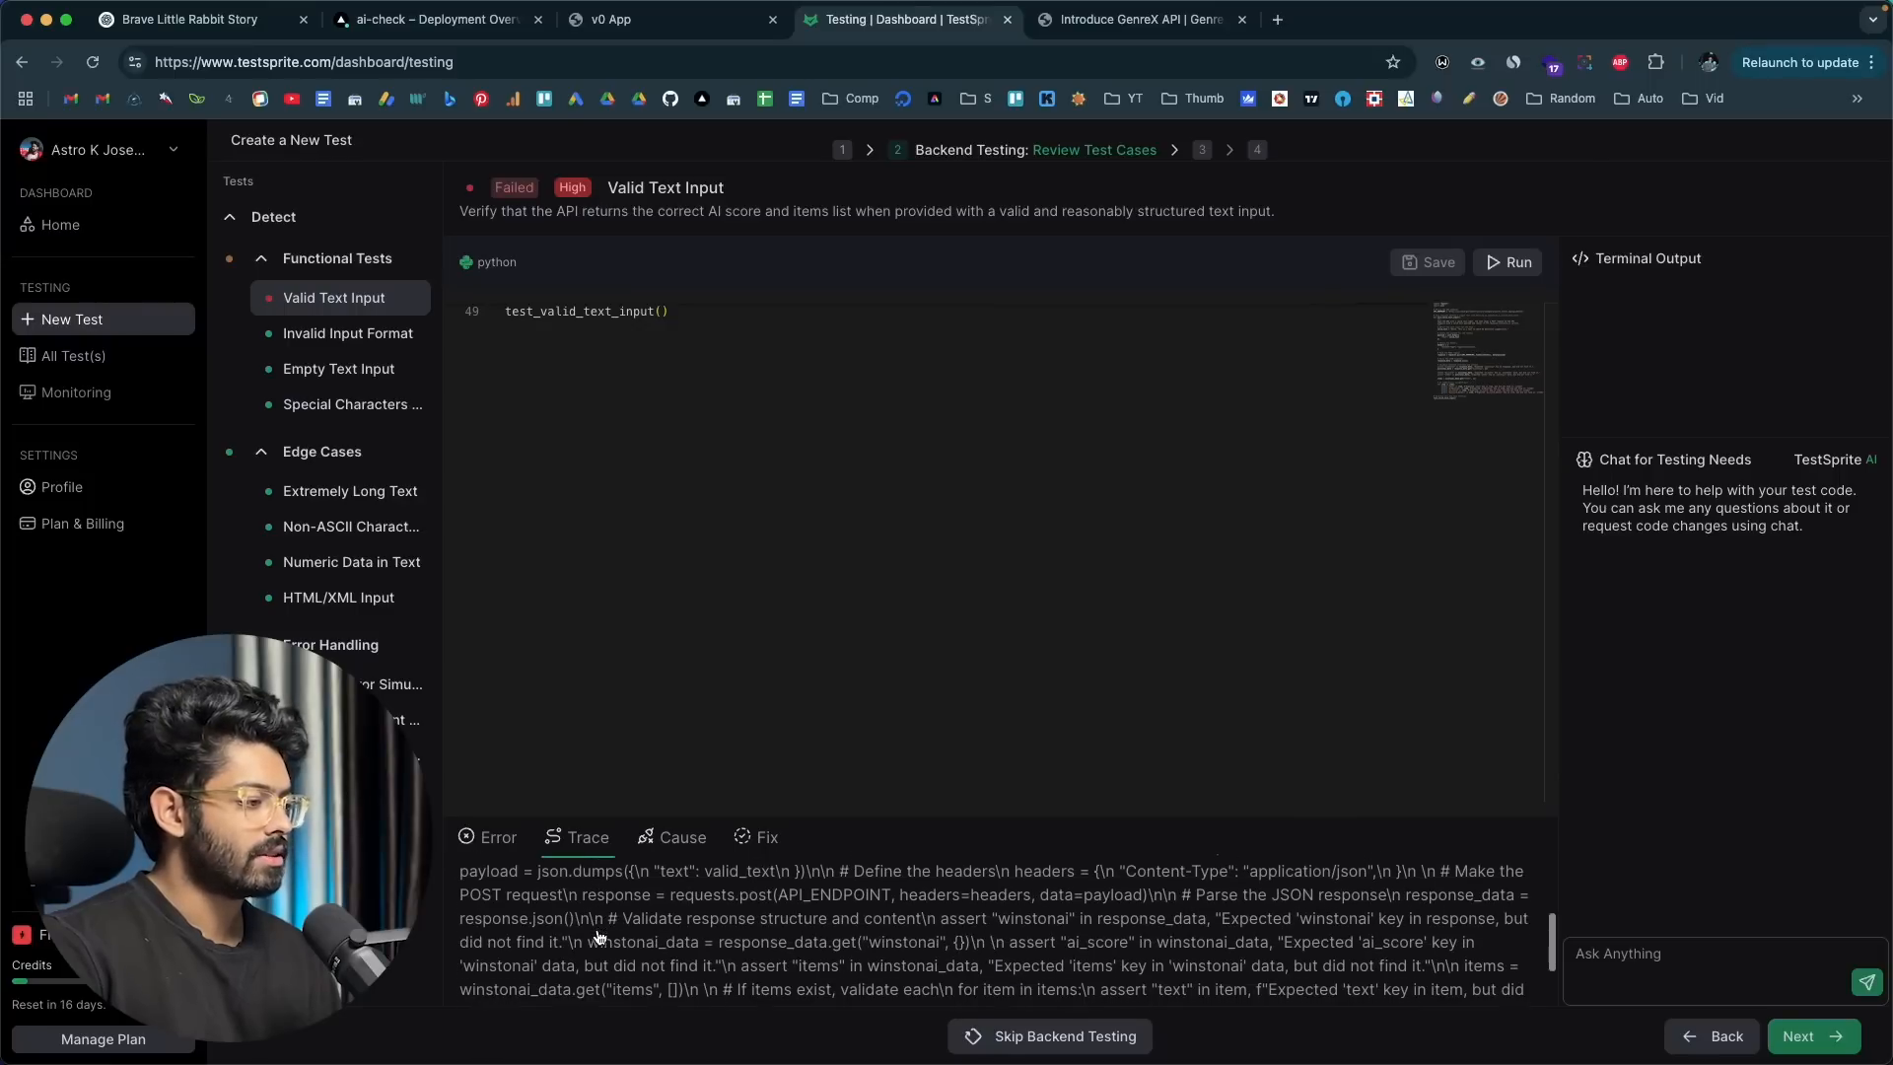
{"action": "left_click", "coordinate": [667, 844]}
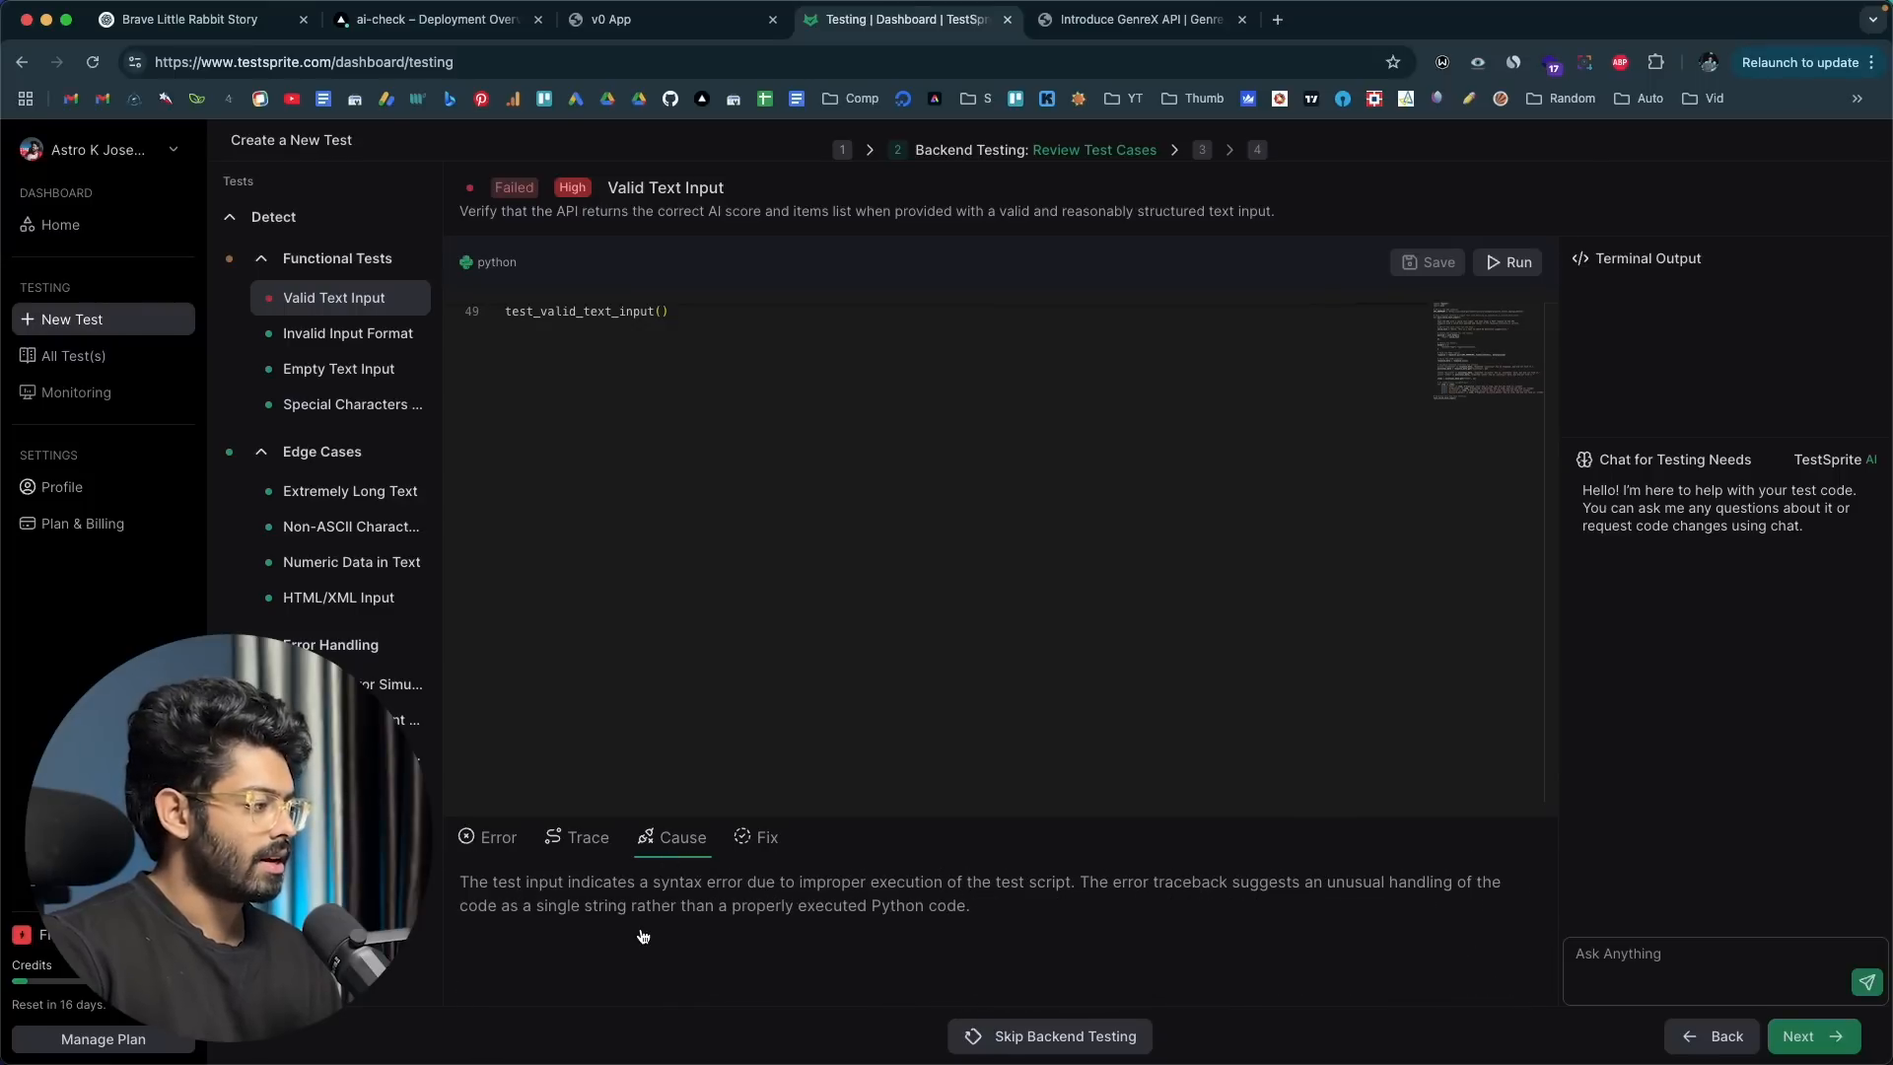
{"action": "left_click", "coordinate": [767, 839]}
{"action": "left_click", "coordinate": [686, 838]}
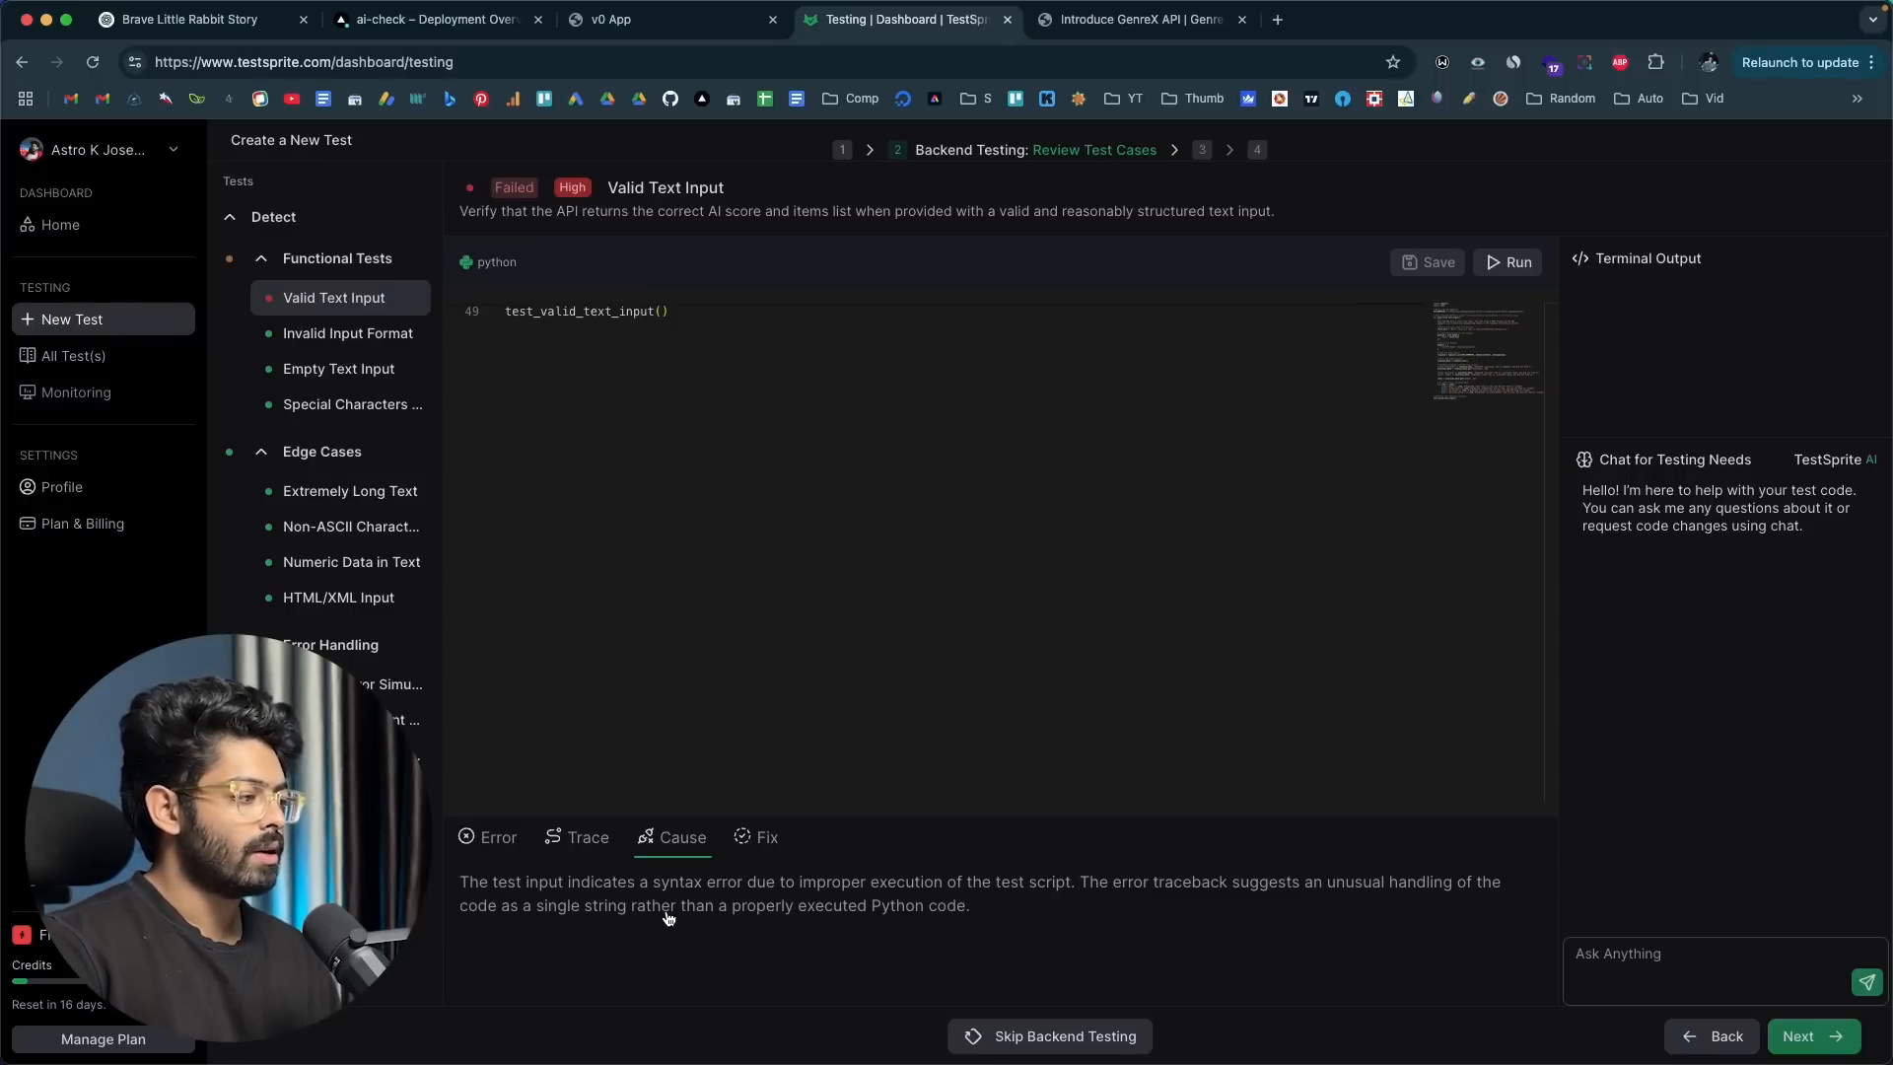
{"action": "left_click", "coordinate": [760, 842]}
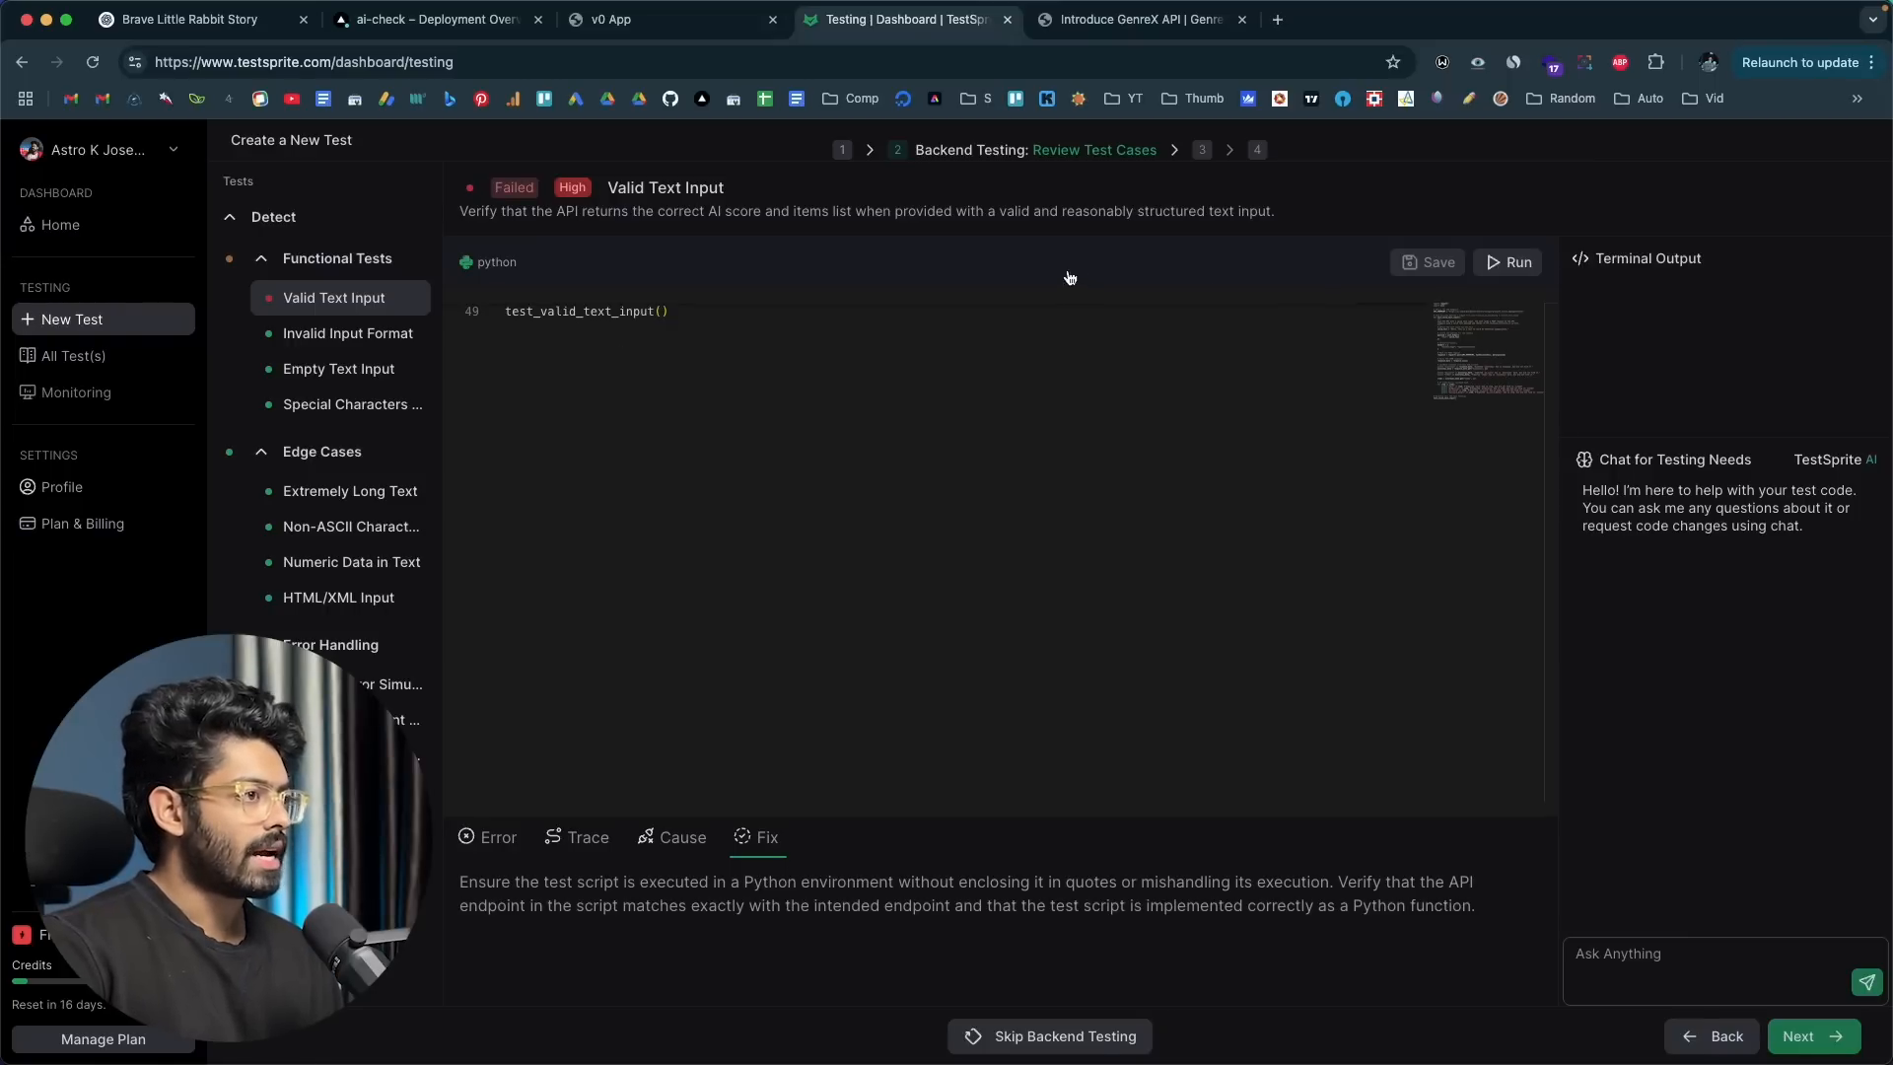
Step: Ask the testing chat "what is this test about and why it failed" for the Valid Text Input test
{"action": "left_click", "coordinate": [669, 413]}
{"action": "scroll", "coordinate": [668, 413], "scroll_direction": "up", "scroll_amount": 15}
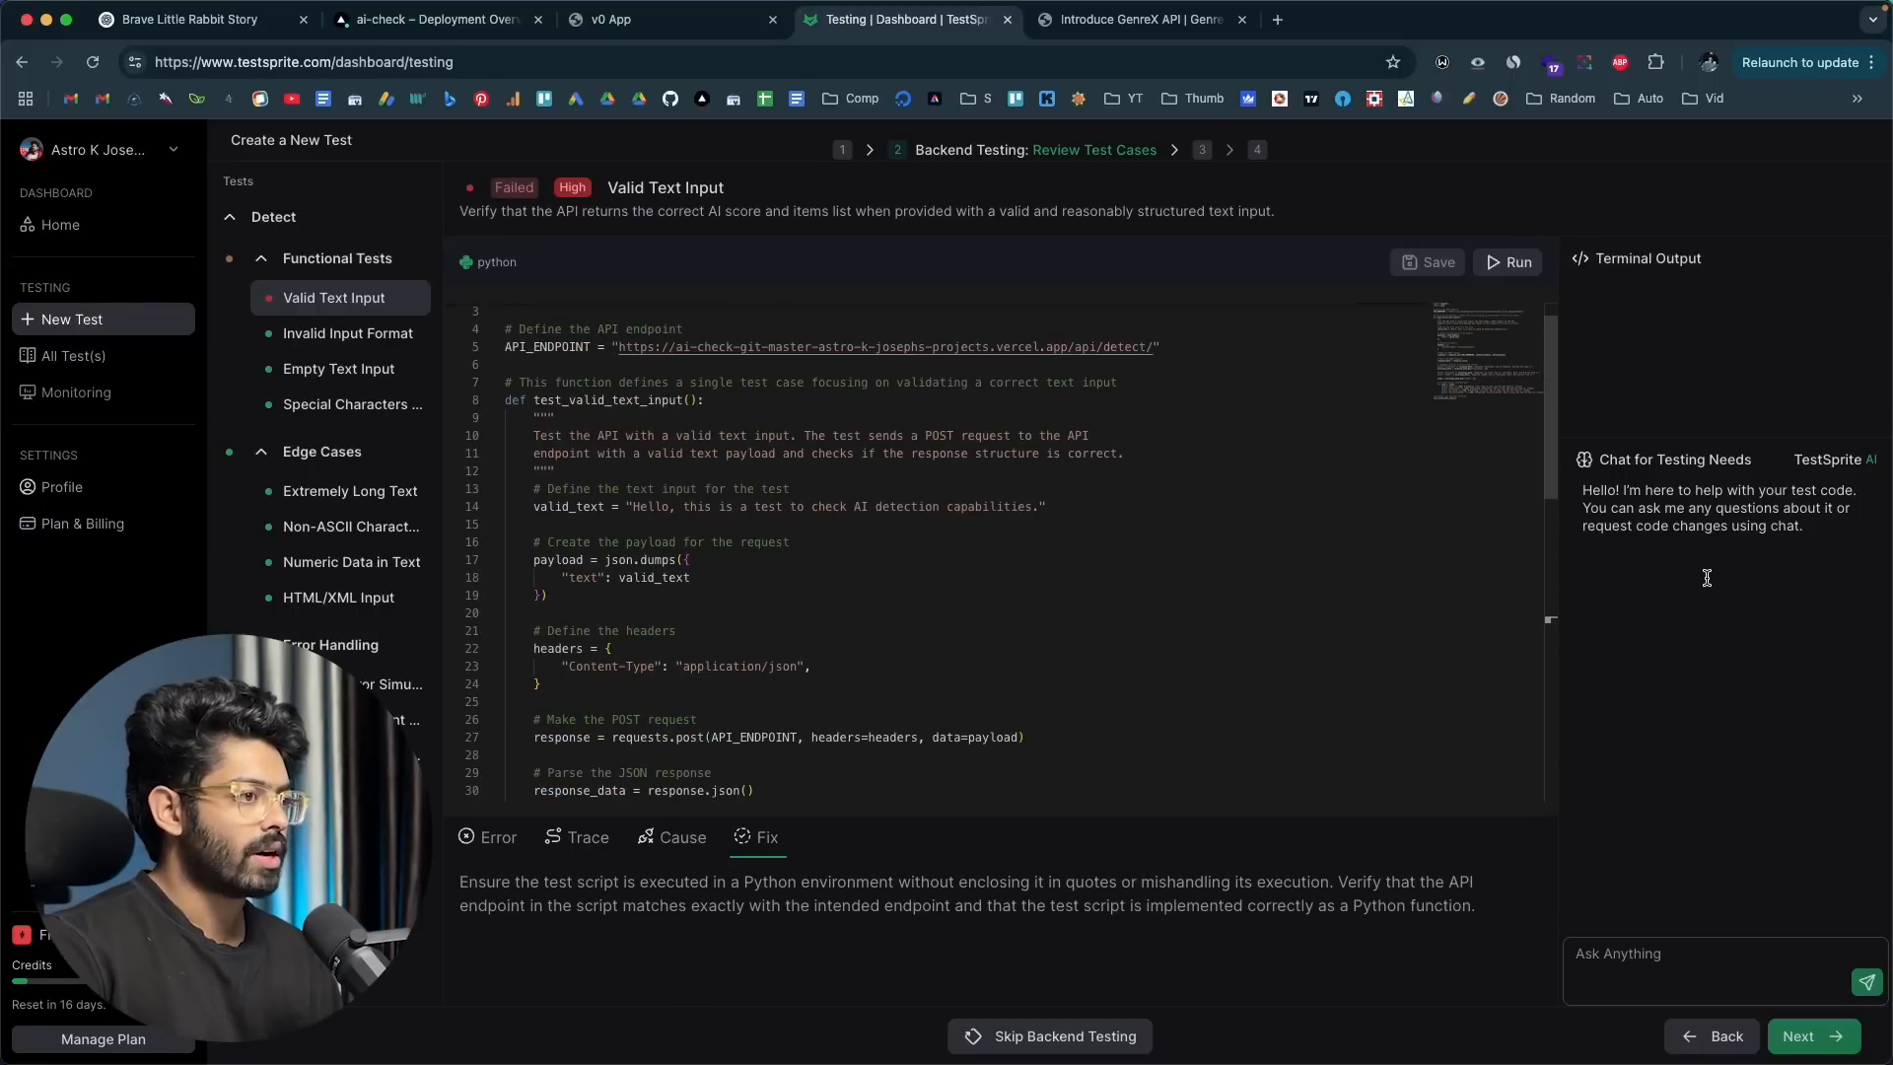
{"action": "left_click", "coordinate": [1636, 953]}
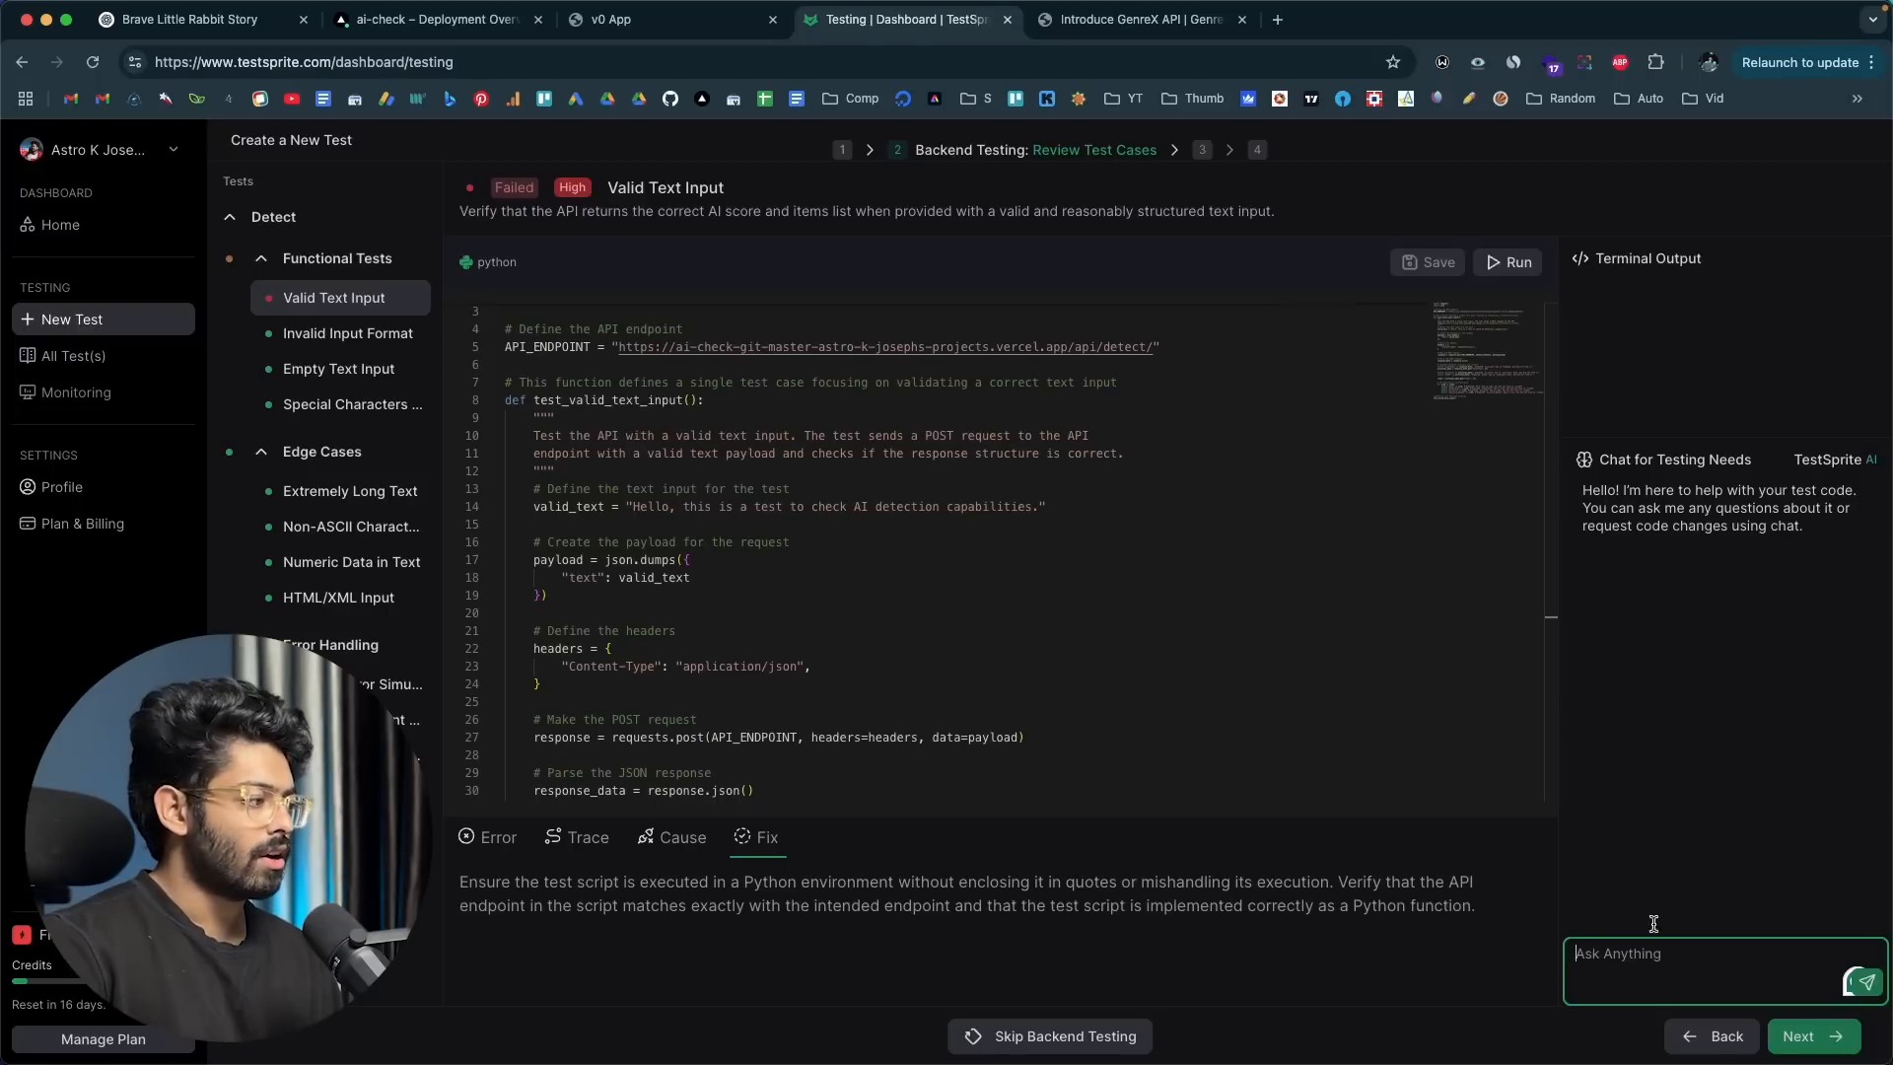
{"action": "type", "text": "what i"}
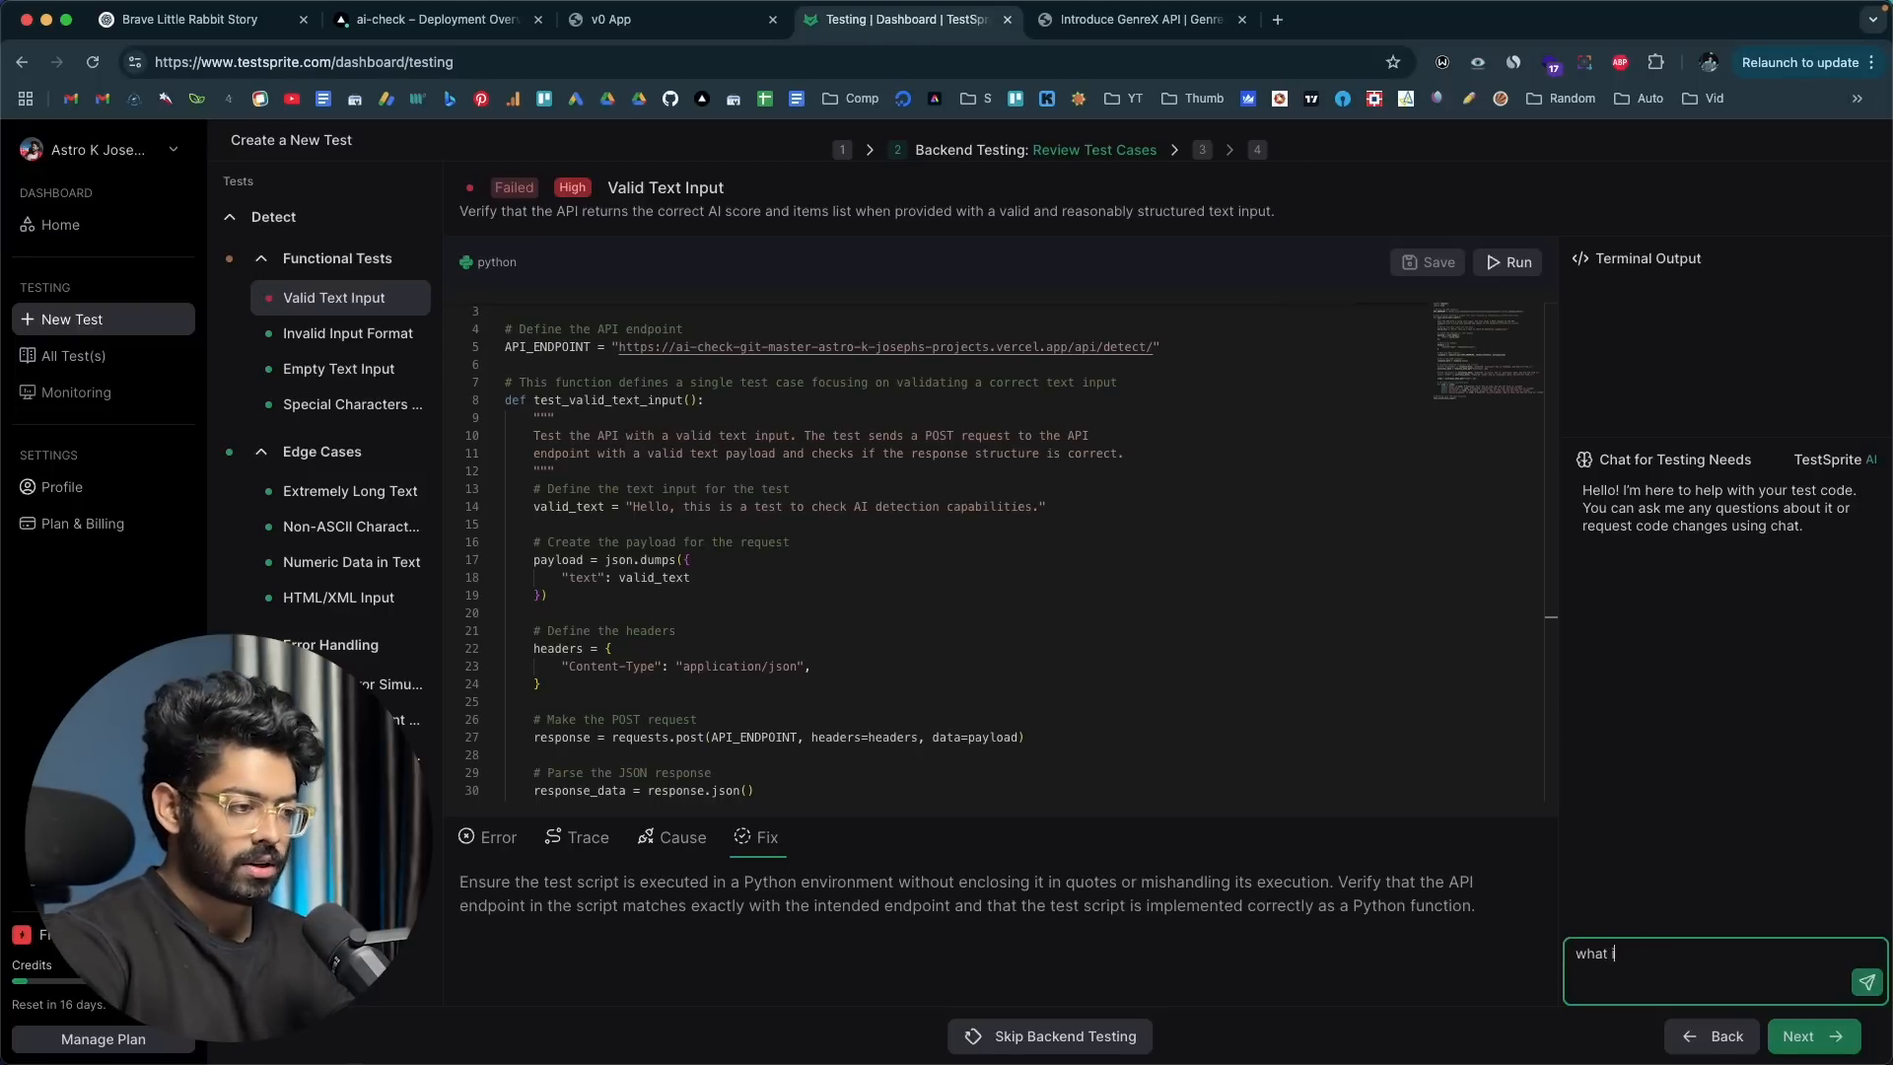
{"action": "type", "text": "s this test about and why i"}
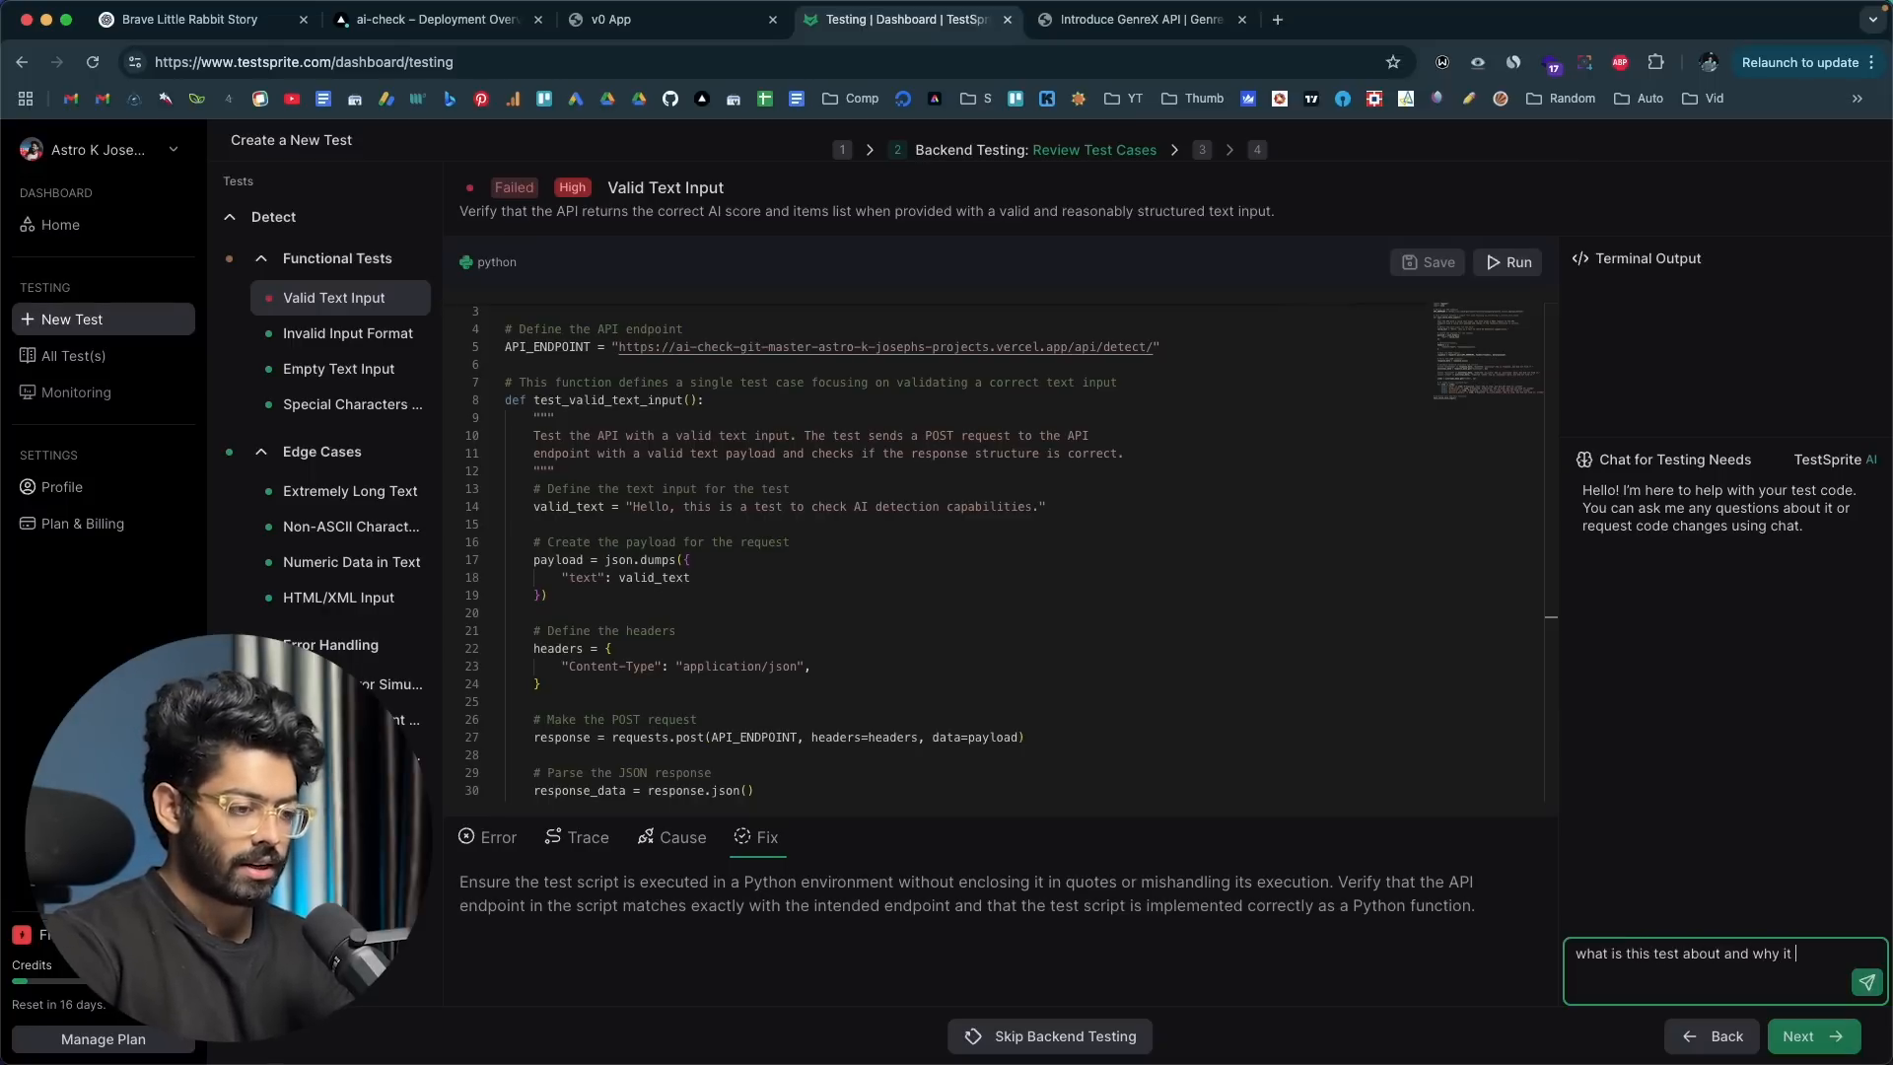
{"action": "type", "text": "t "}
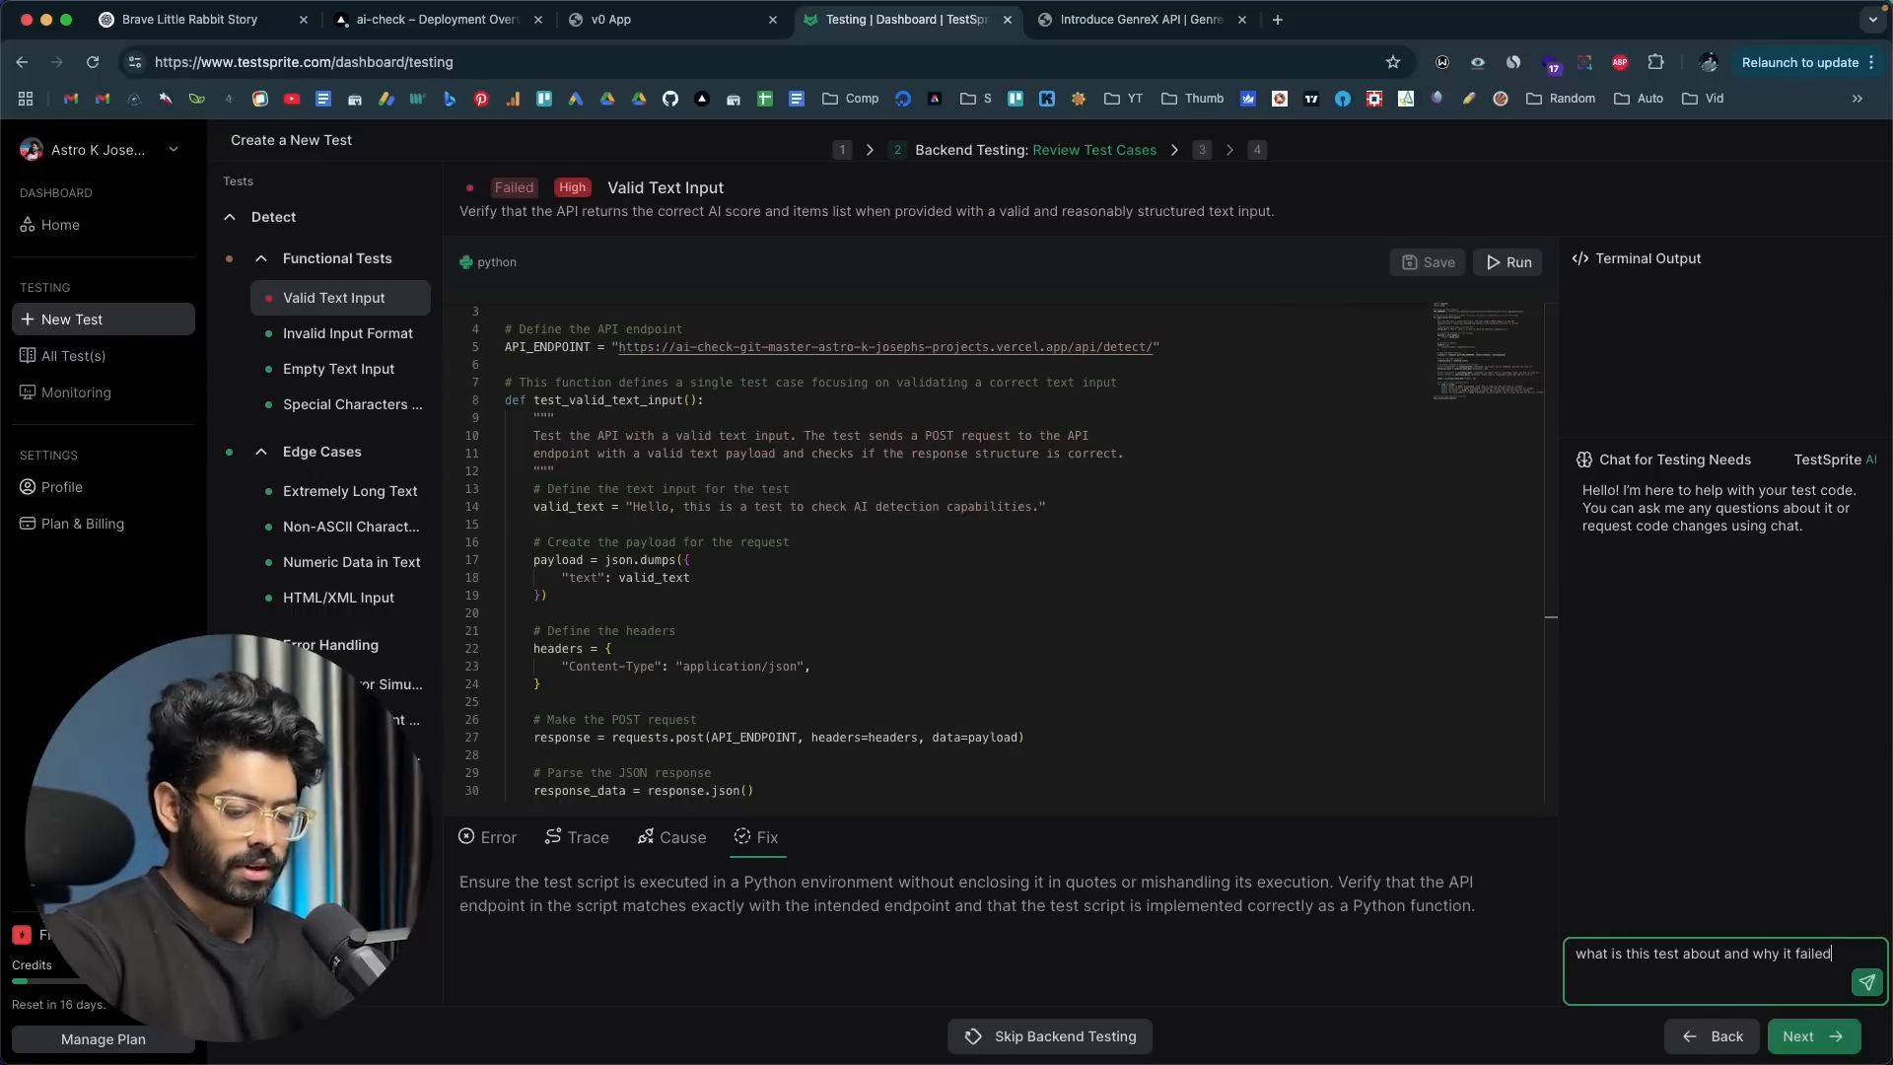
{"action": "type", "text": "failed"}
{"action": "key", "text": "Return"}
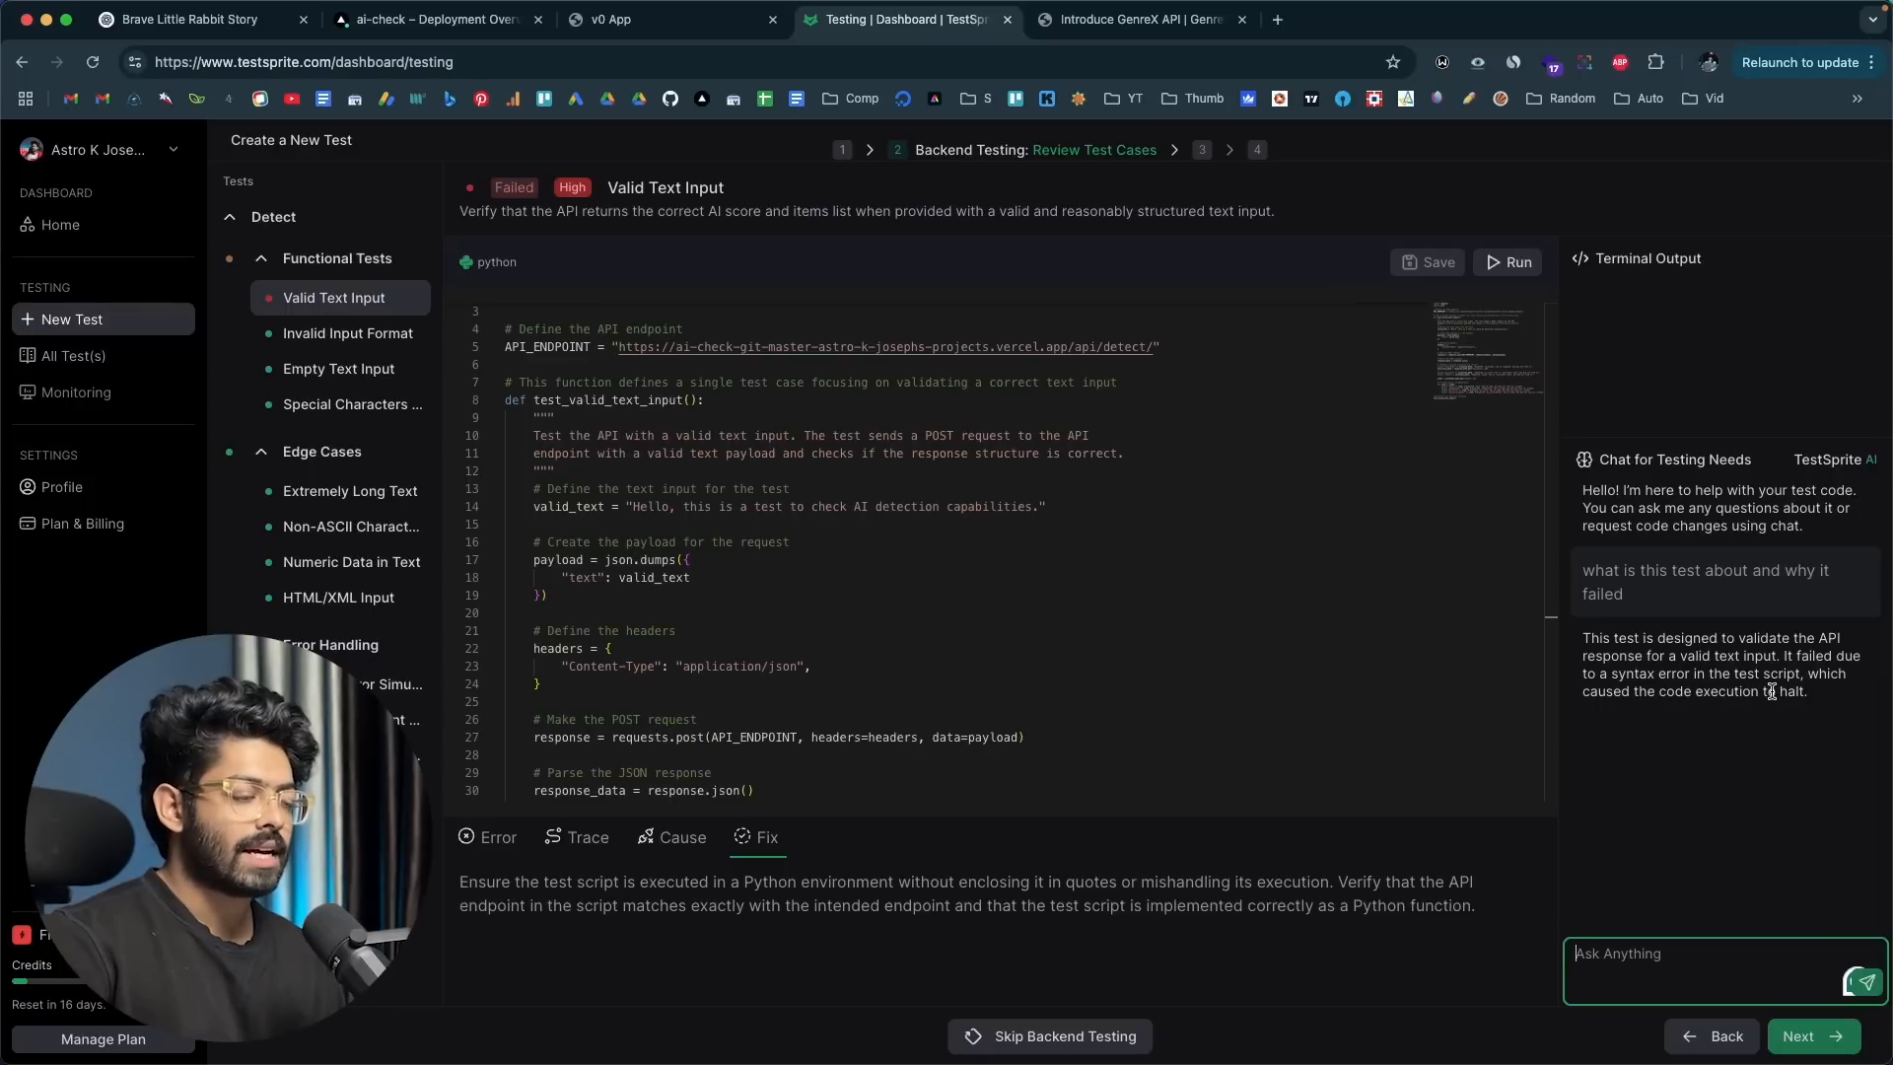
Step: Copy the entire Valid Text Input test code and send it to the testing chat to have the test regenerated
{"action": "left_click", "coordinate": [1101, 652]}
{"action": "scroll", "coordinate": [1101, 652], "scroll_direction": "up", "scroll_amount": 1}
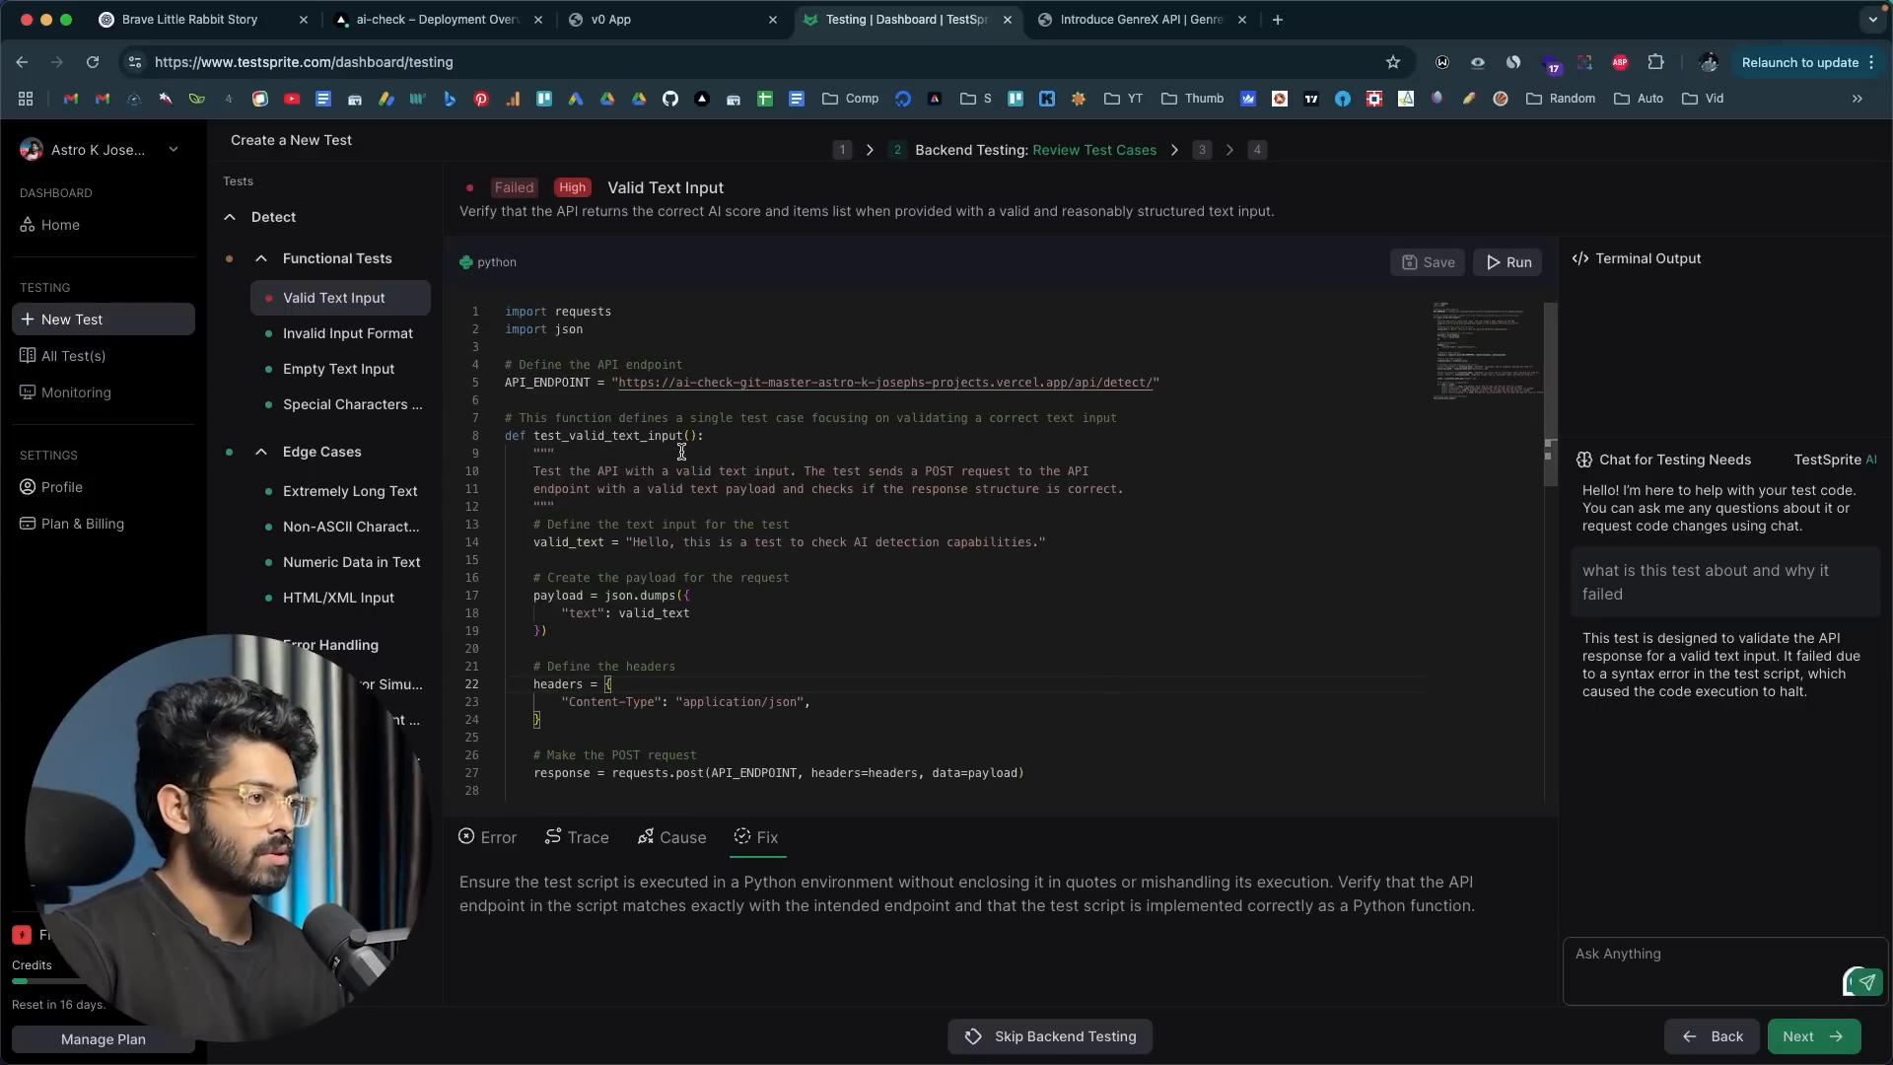
{"action": "scroll", "coordinate": [636, 539], "scroll_direction": "down", "scroll_amount": 3}
{"action": "key", "text": "super+Down"}
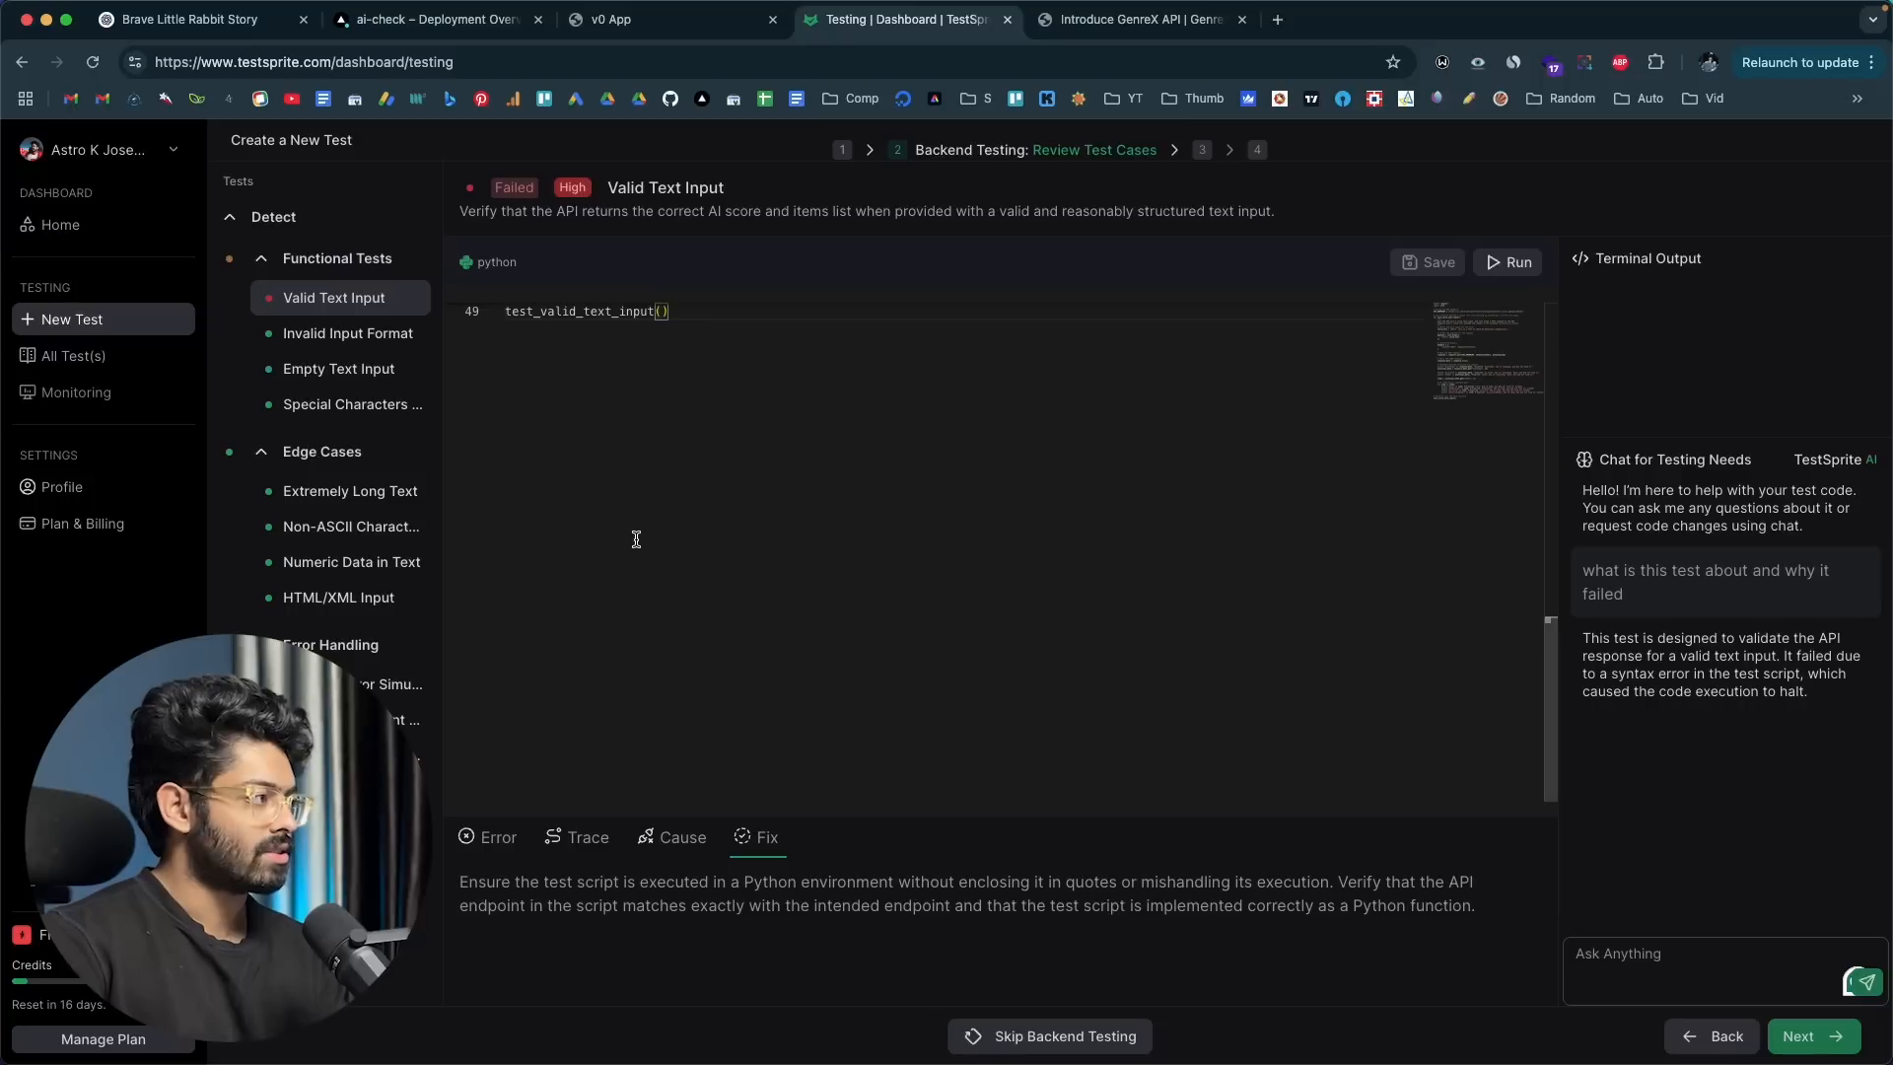
{"action": "key", "text": "super+a"}
{"action": "key", "text": "super+c"}
{"action": "left_click", "coordinate": [1749, 977]}
{"action": "key", "text": "super+v"}
{"action": "key", "text": "Return"}
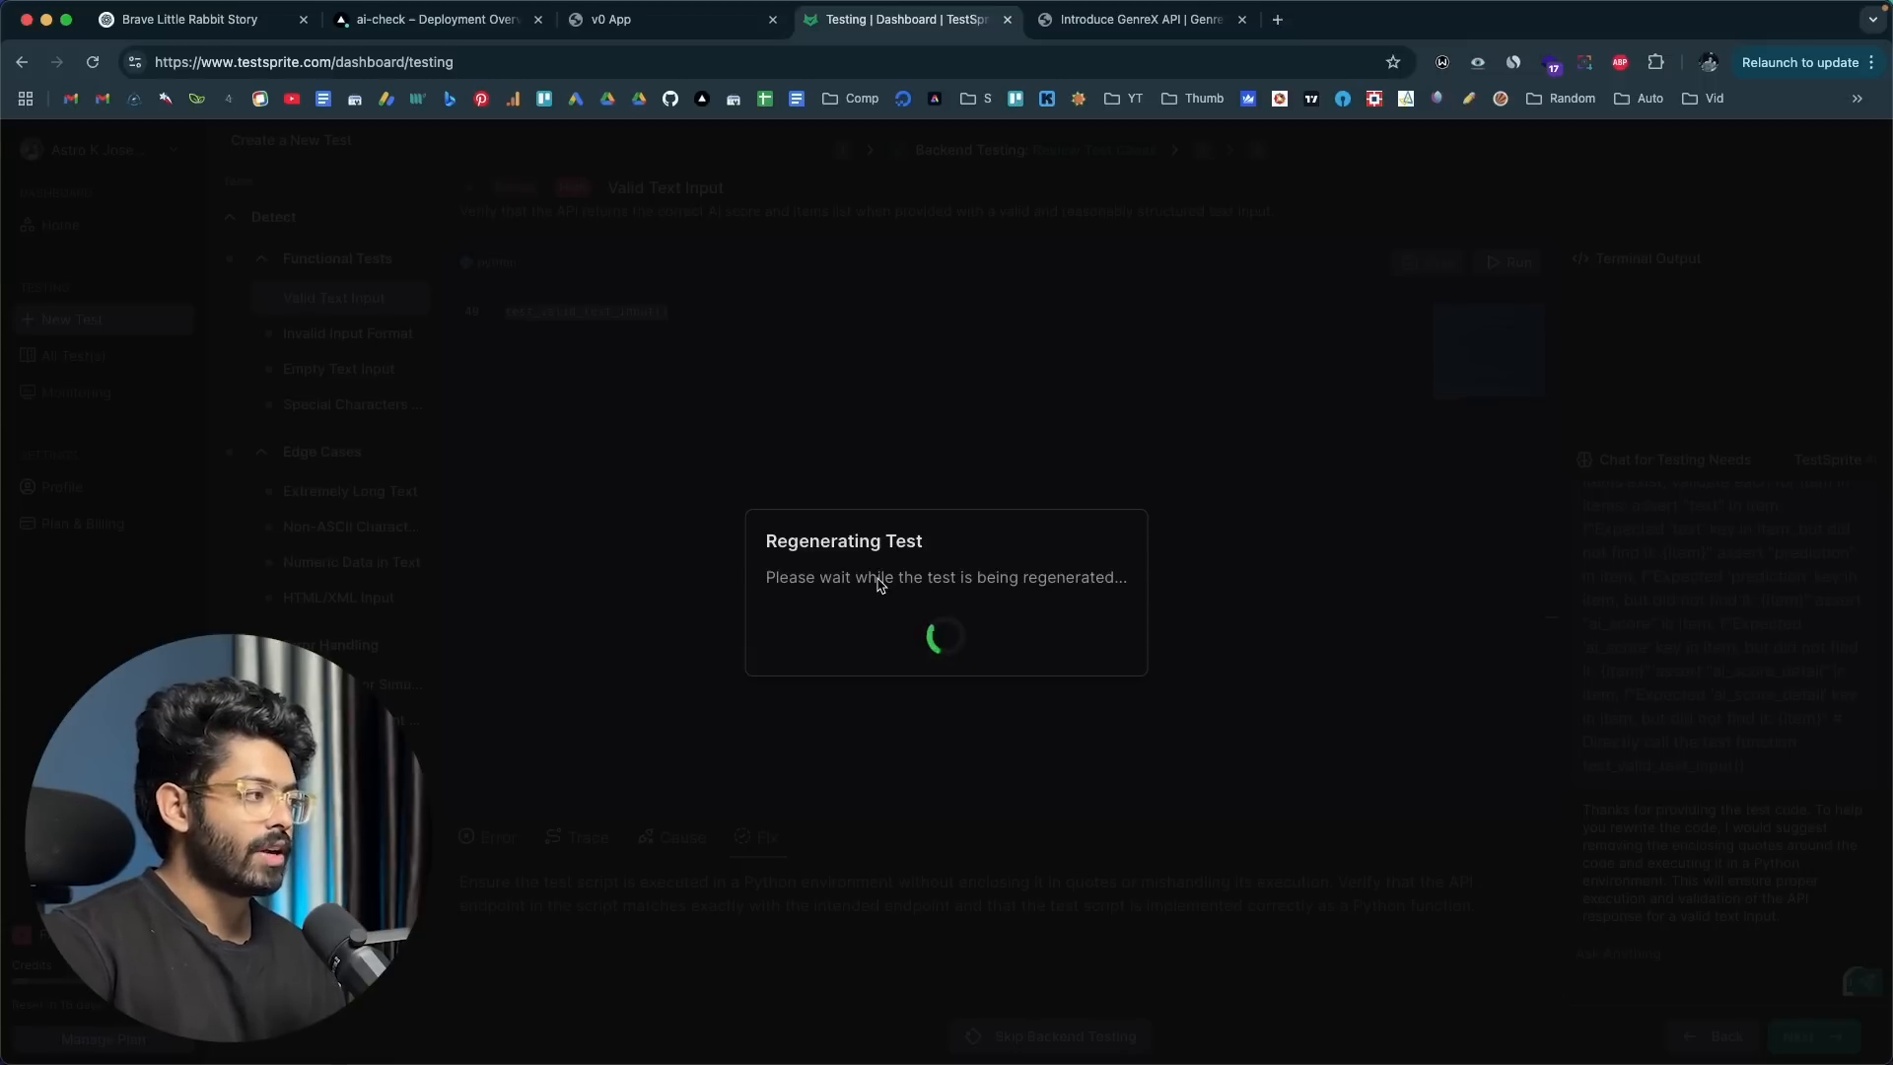
Step: Accept the regenerated code and rerun the Valid Text Input test, checking its cause and suggested fix
{"action": "scroll", "coordinate": [1137, 482], "scroll_direction": "down", "scroll_amount": 3}
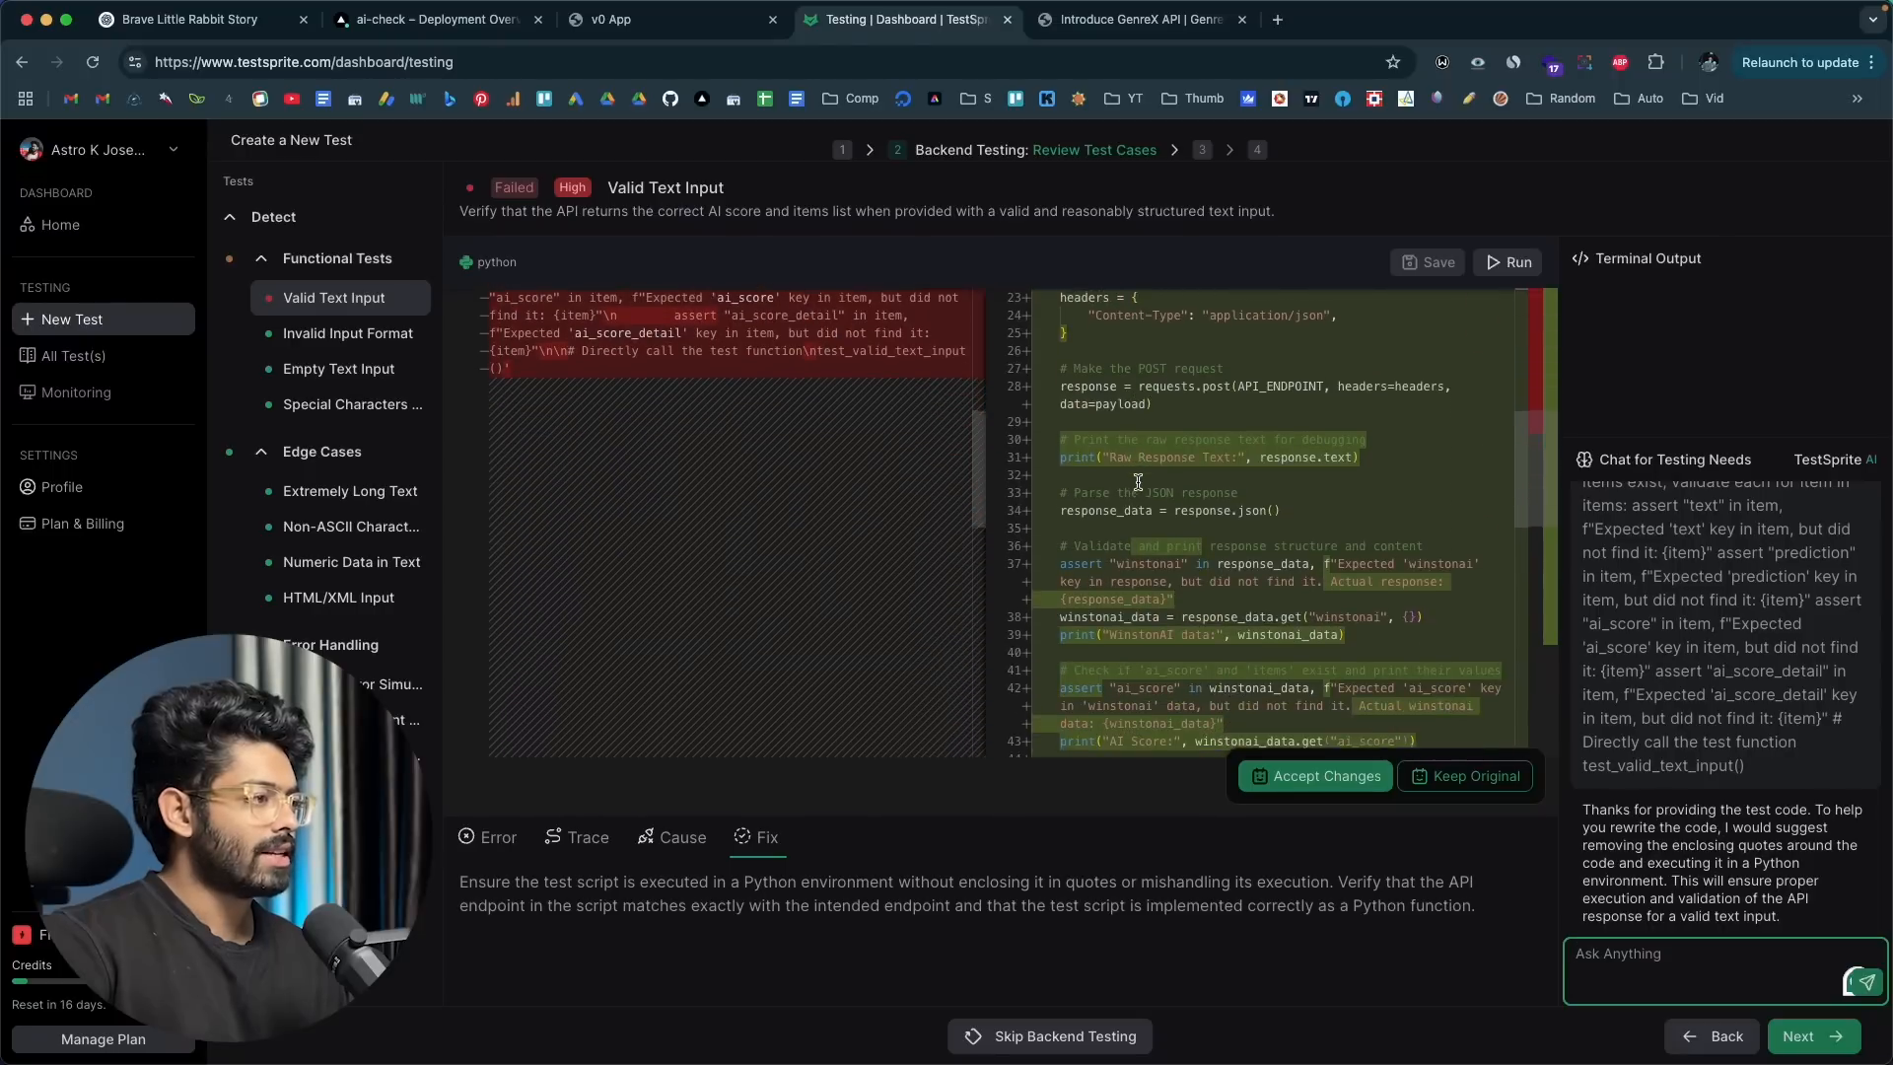
{"action": "scroll", "coordinate": [1138, 482], "scroll_direction": "up", "scroll_amount": 10}
{"action": "left_click", "coordinate": [1291, 774]}
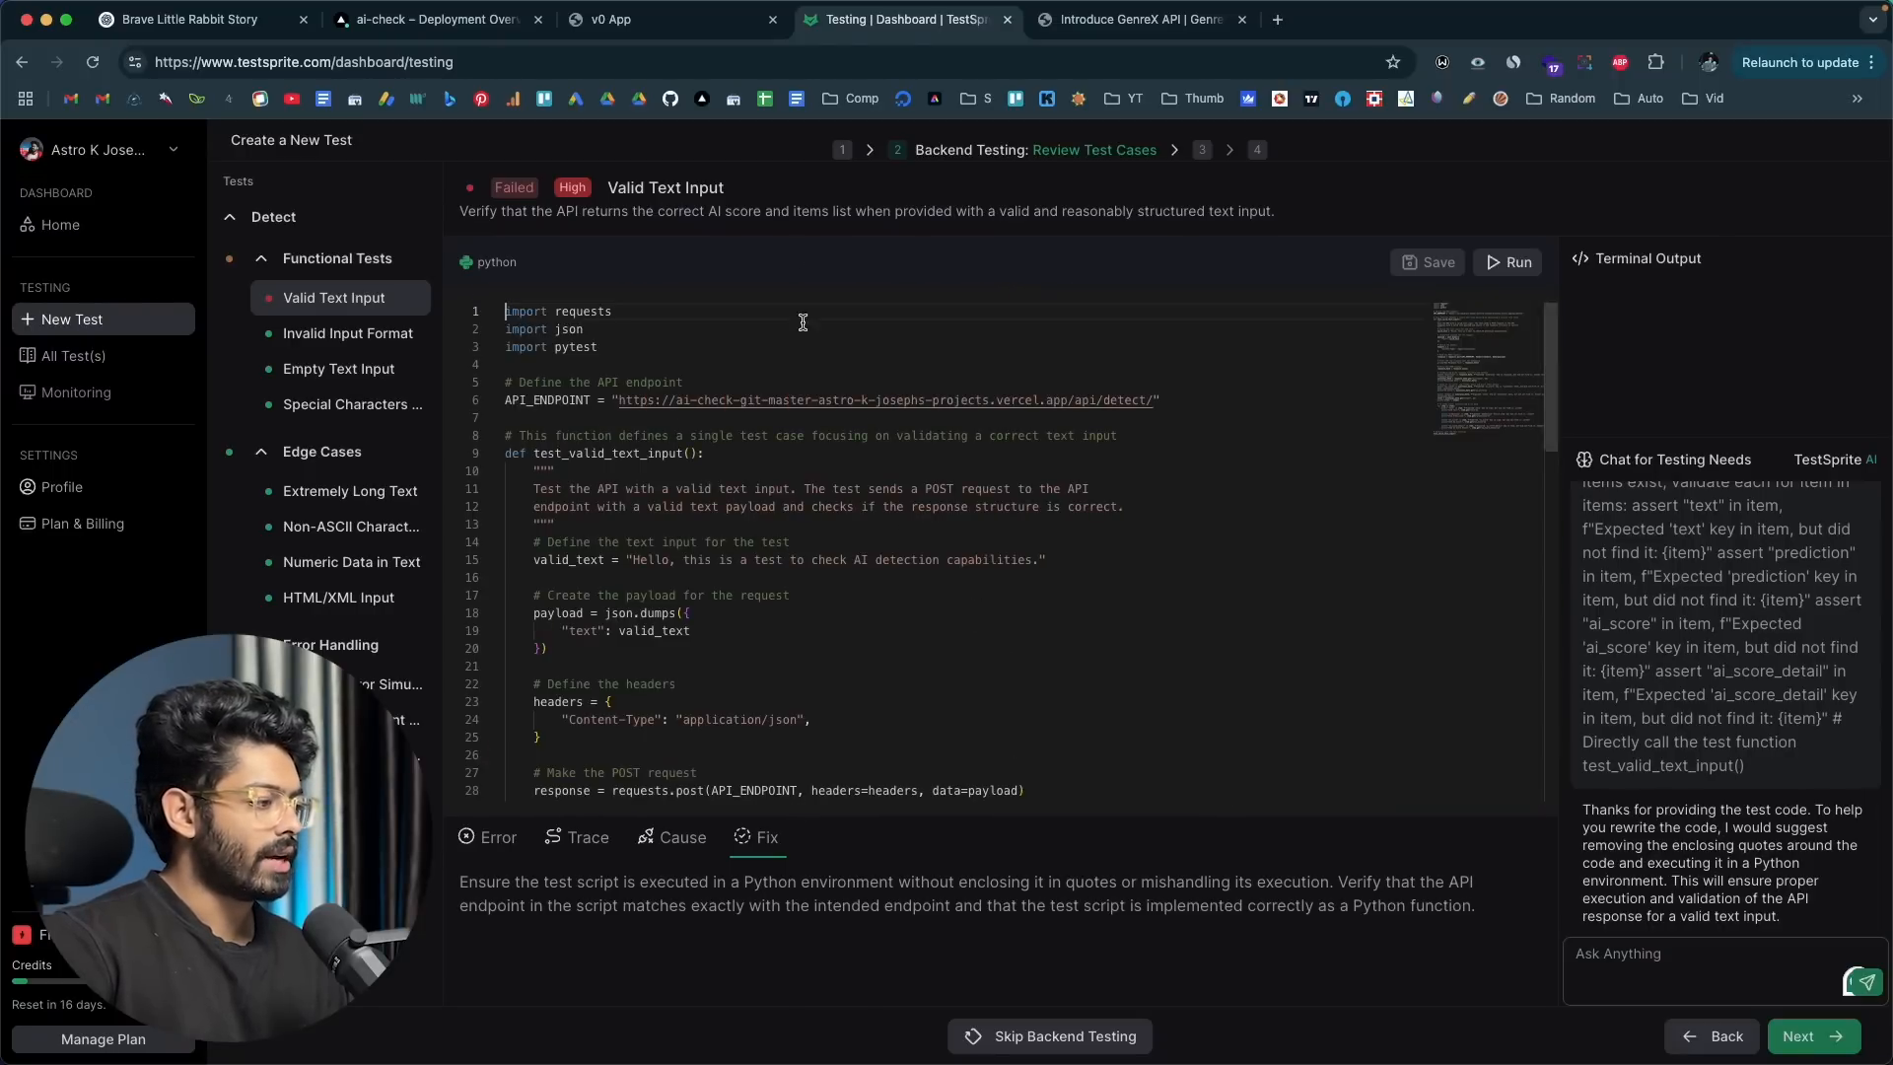
{"action": "left_click", "coordinate": [1507, 280]}
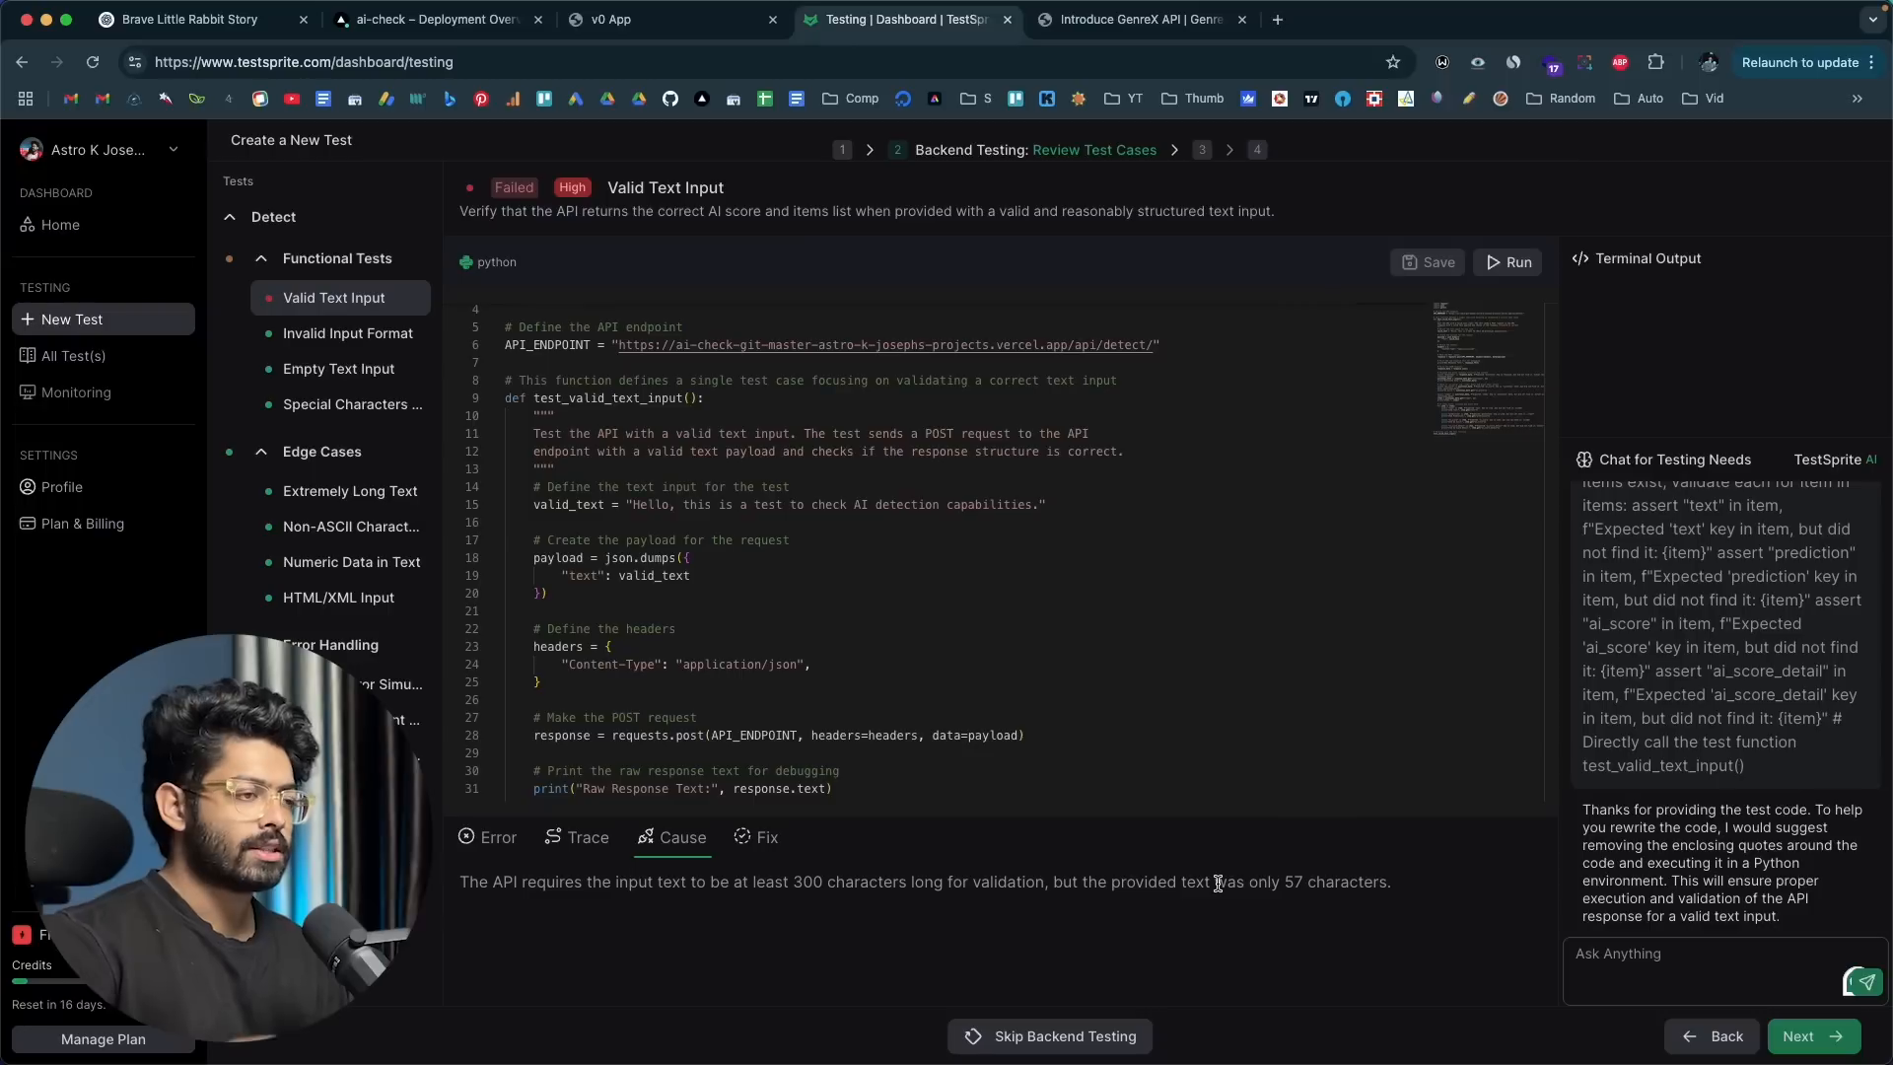
{"action": "left_click", "coordinate": [769, 850]}
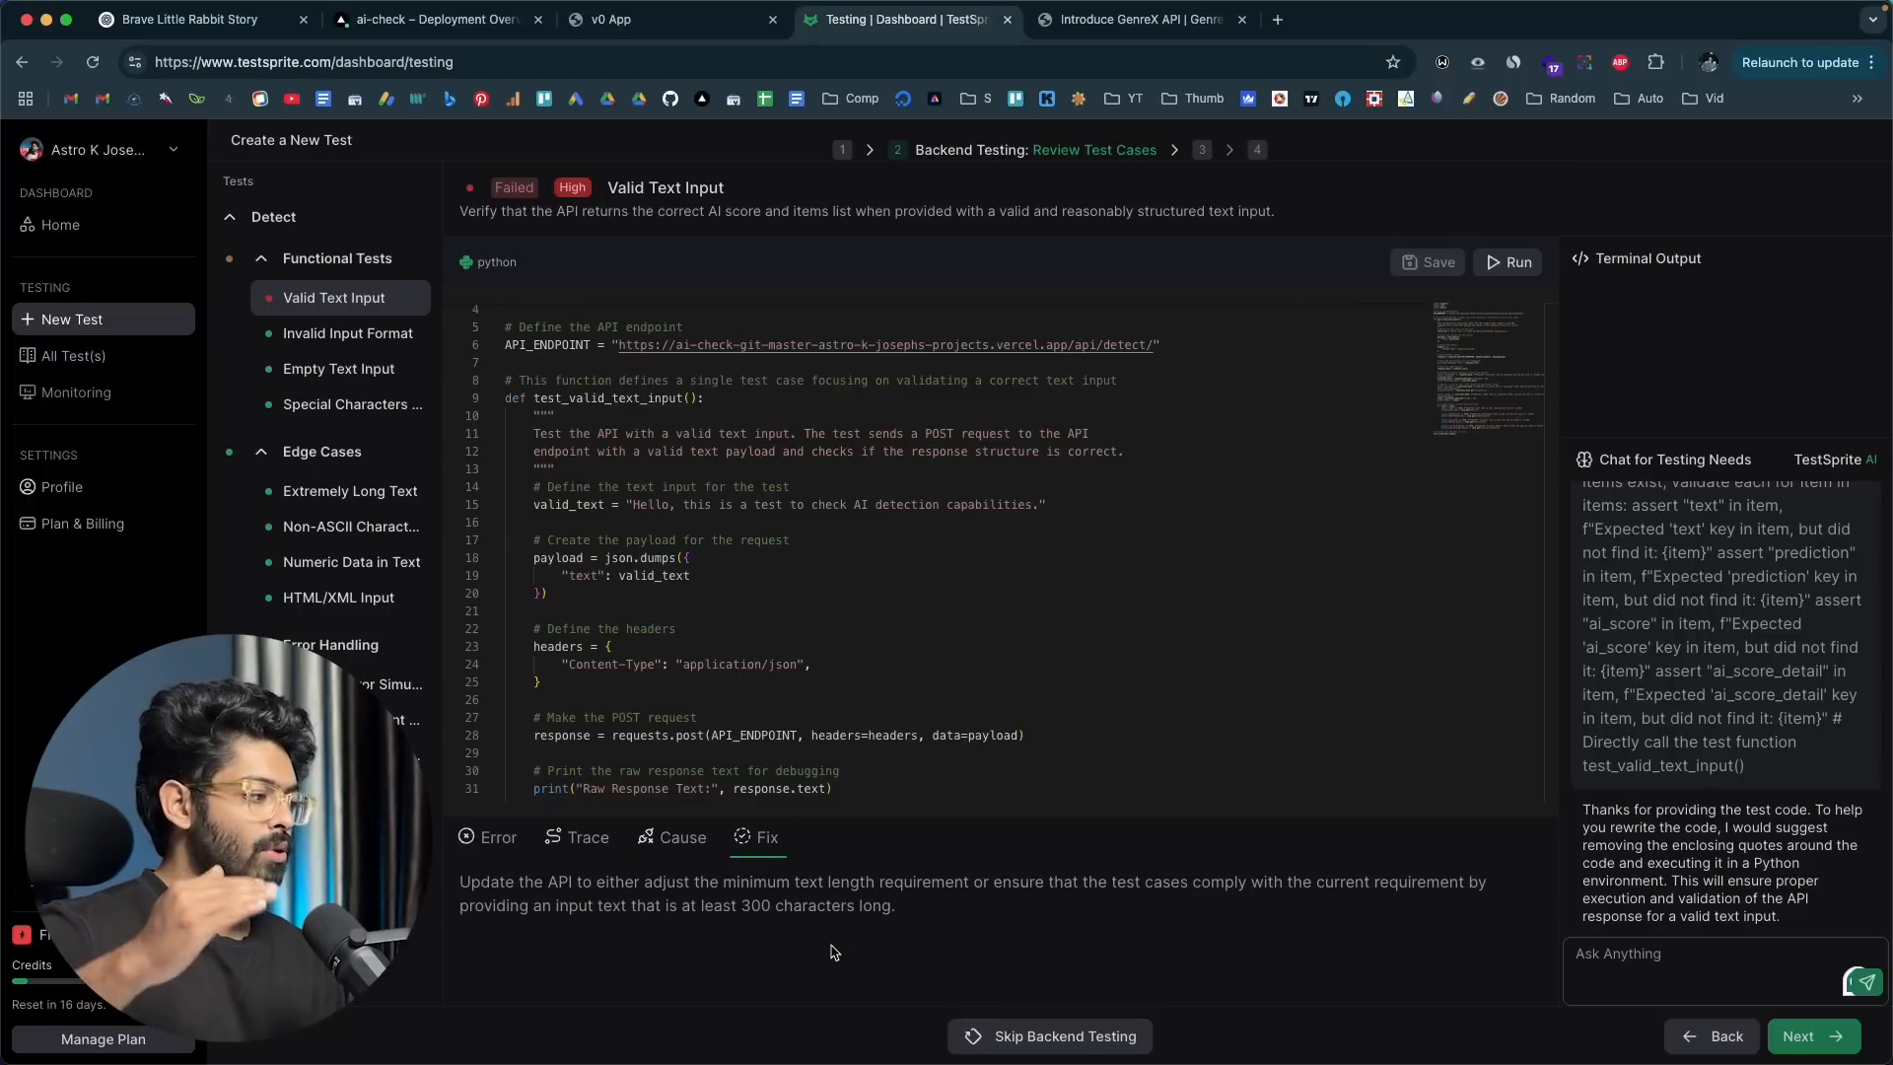
Step: Review the code and results of the other functional tests, several edge case tests and the Response Structure Verification test
{"action": "left_click", "coordinate": [317, 339]}
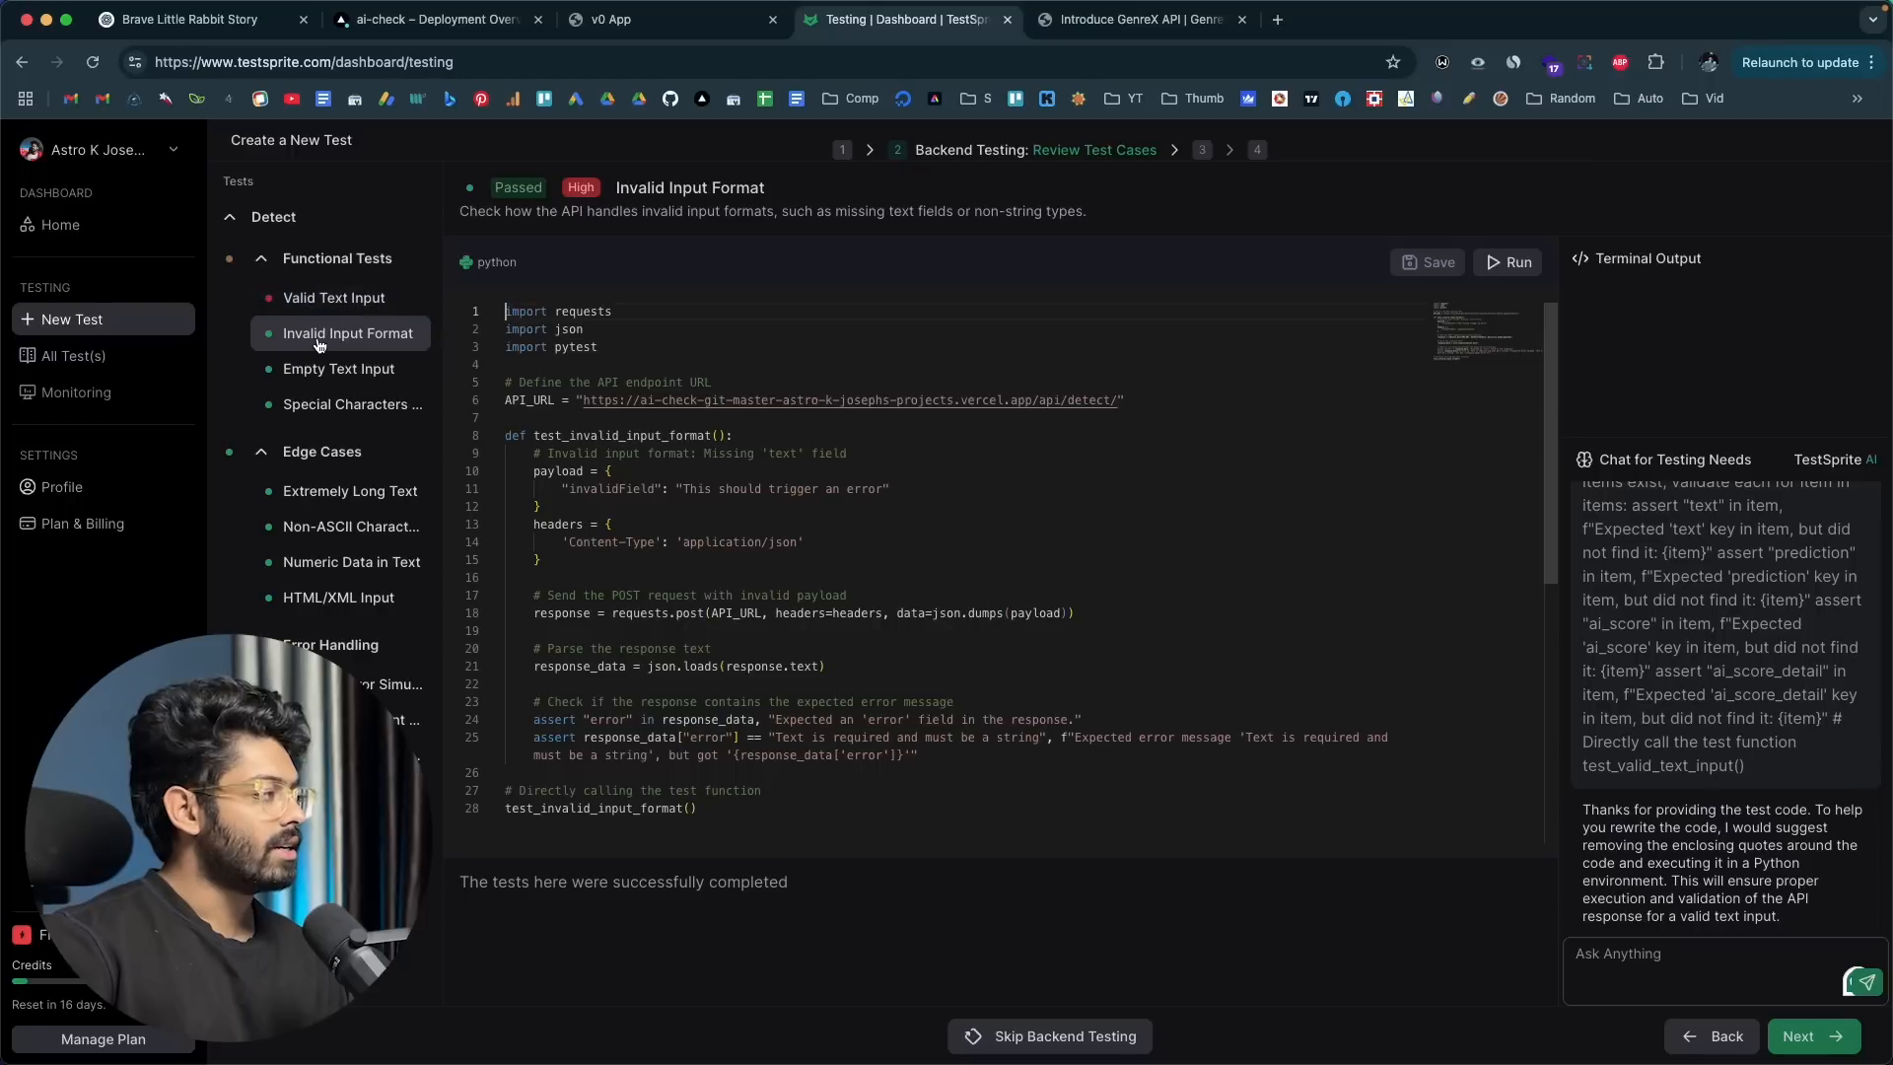
{"action": "left_click", "coordinate": [367, 373]}
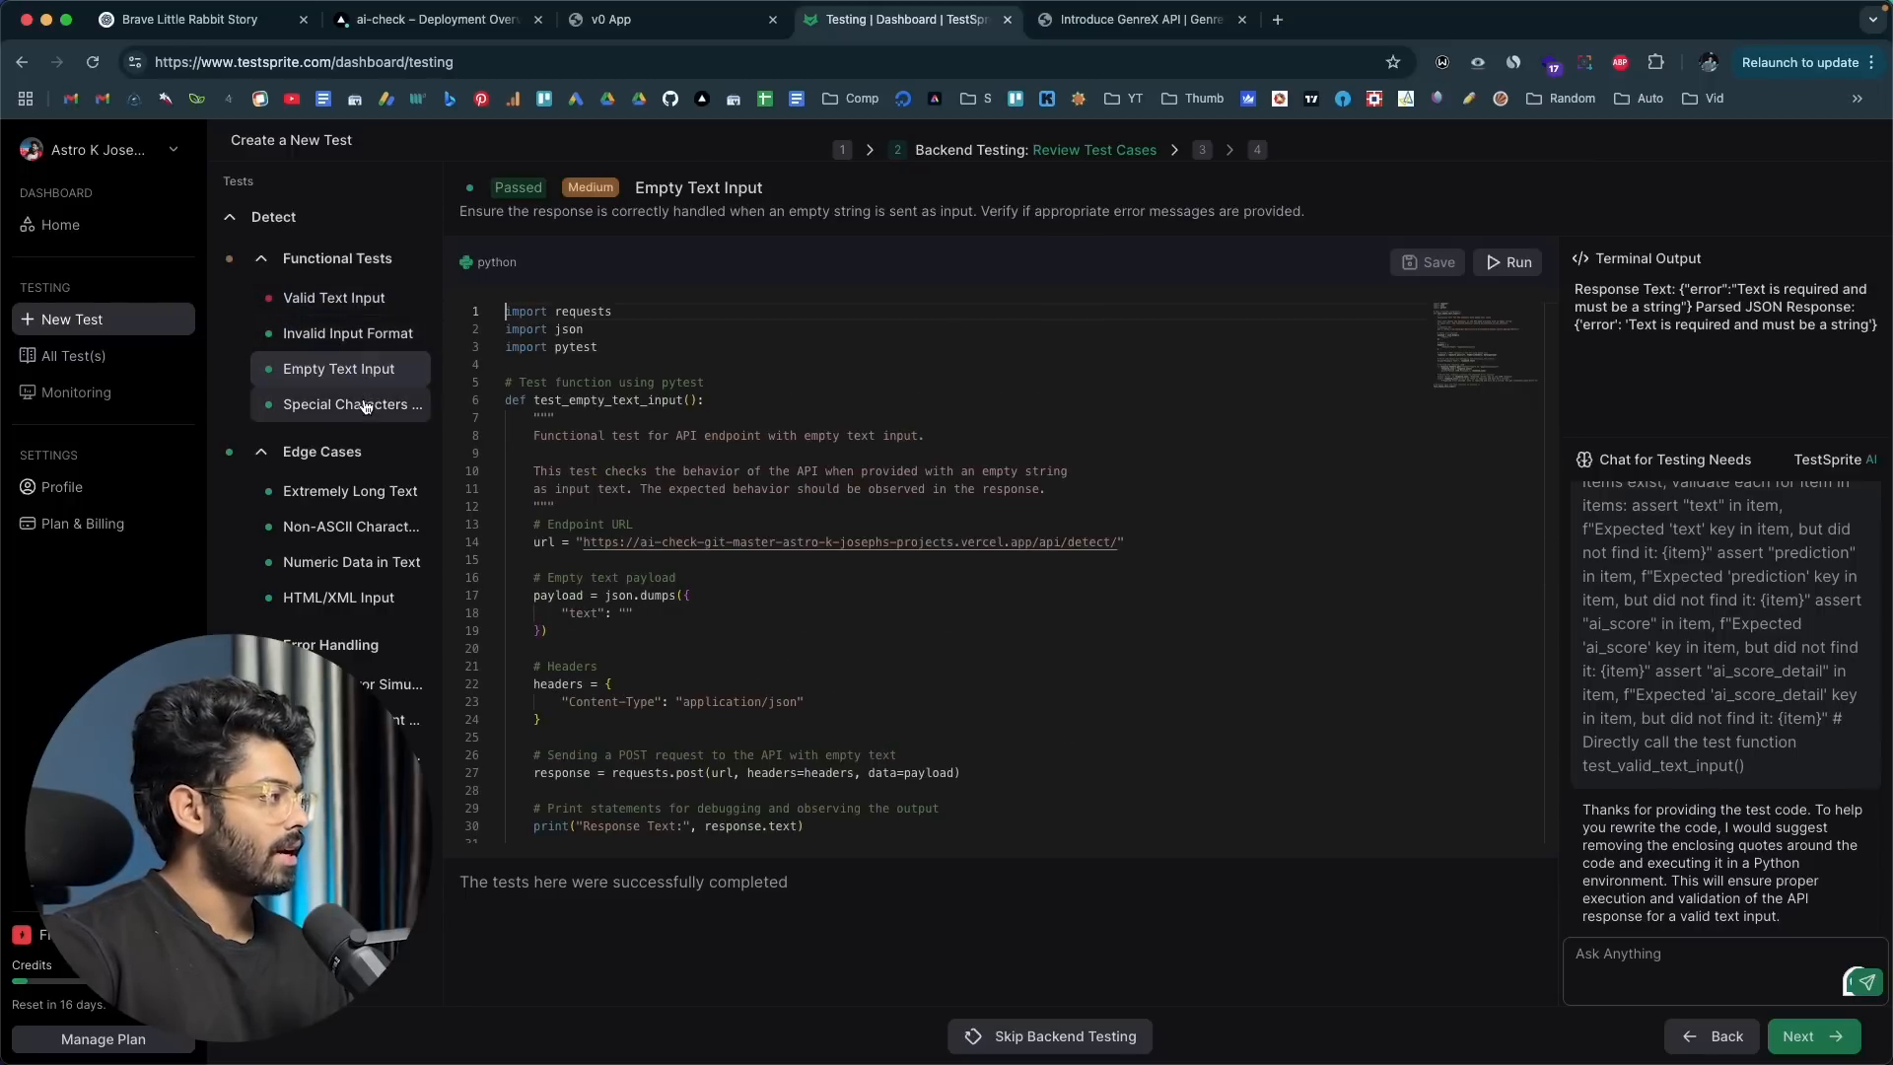
{"action": "left_click", "coordinate": [365, 408]}
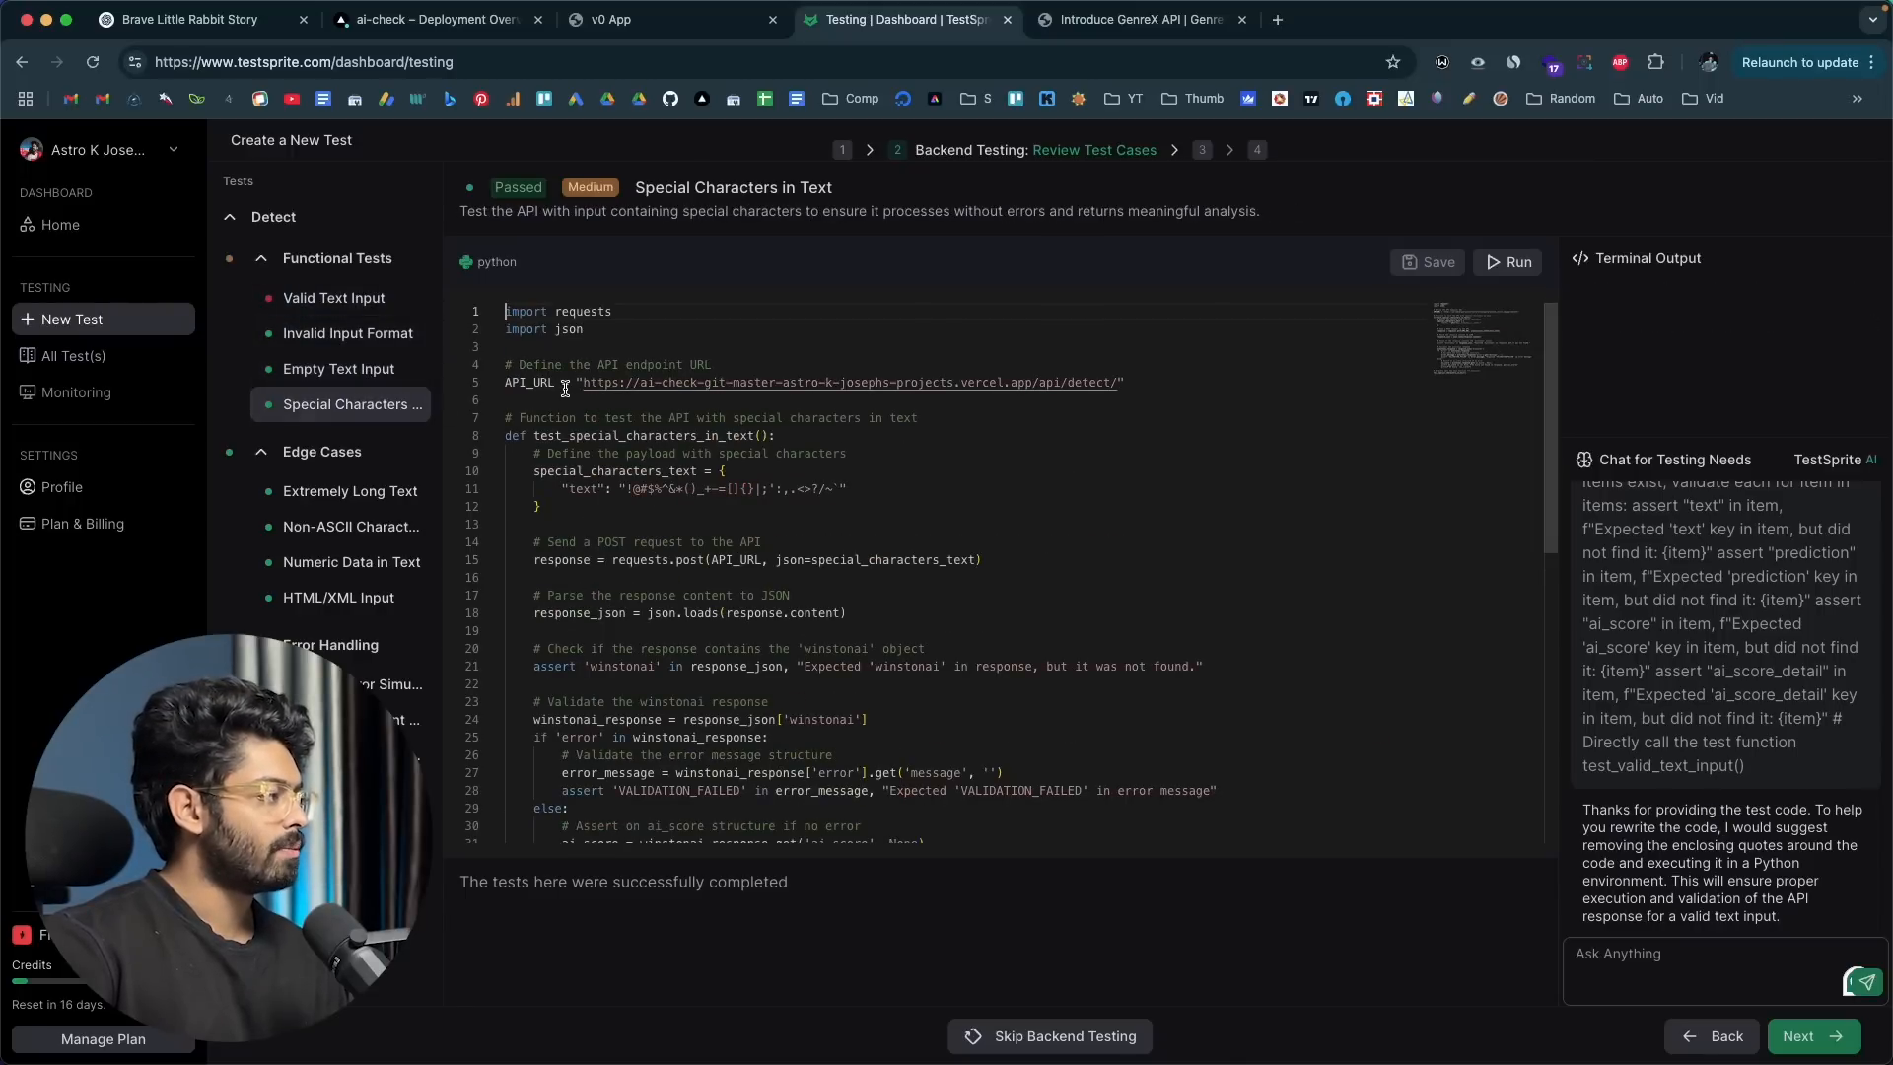
{"action": "left_click", "coordinate": [361, 496]}
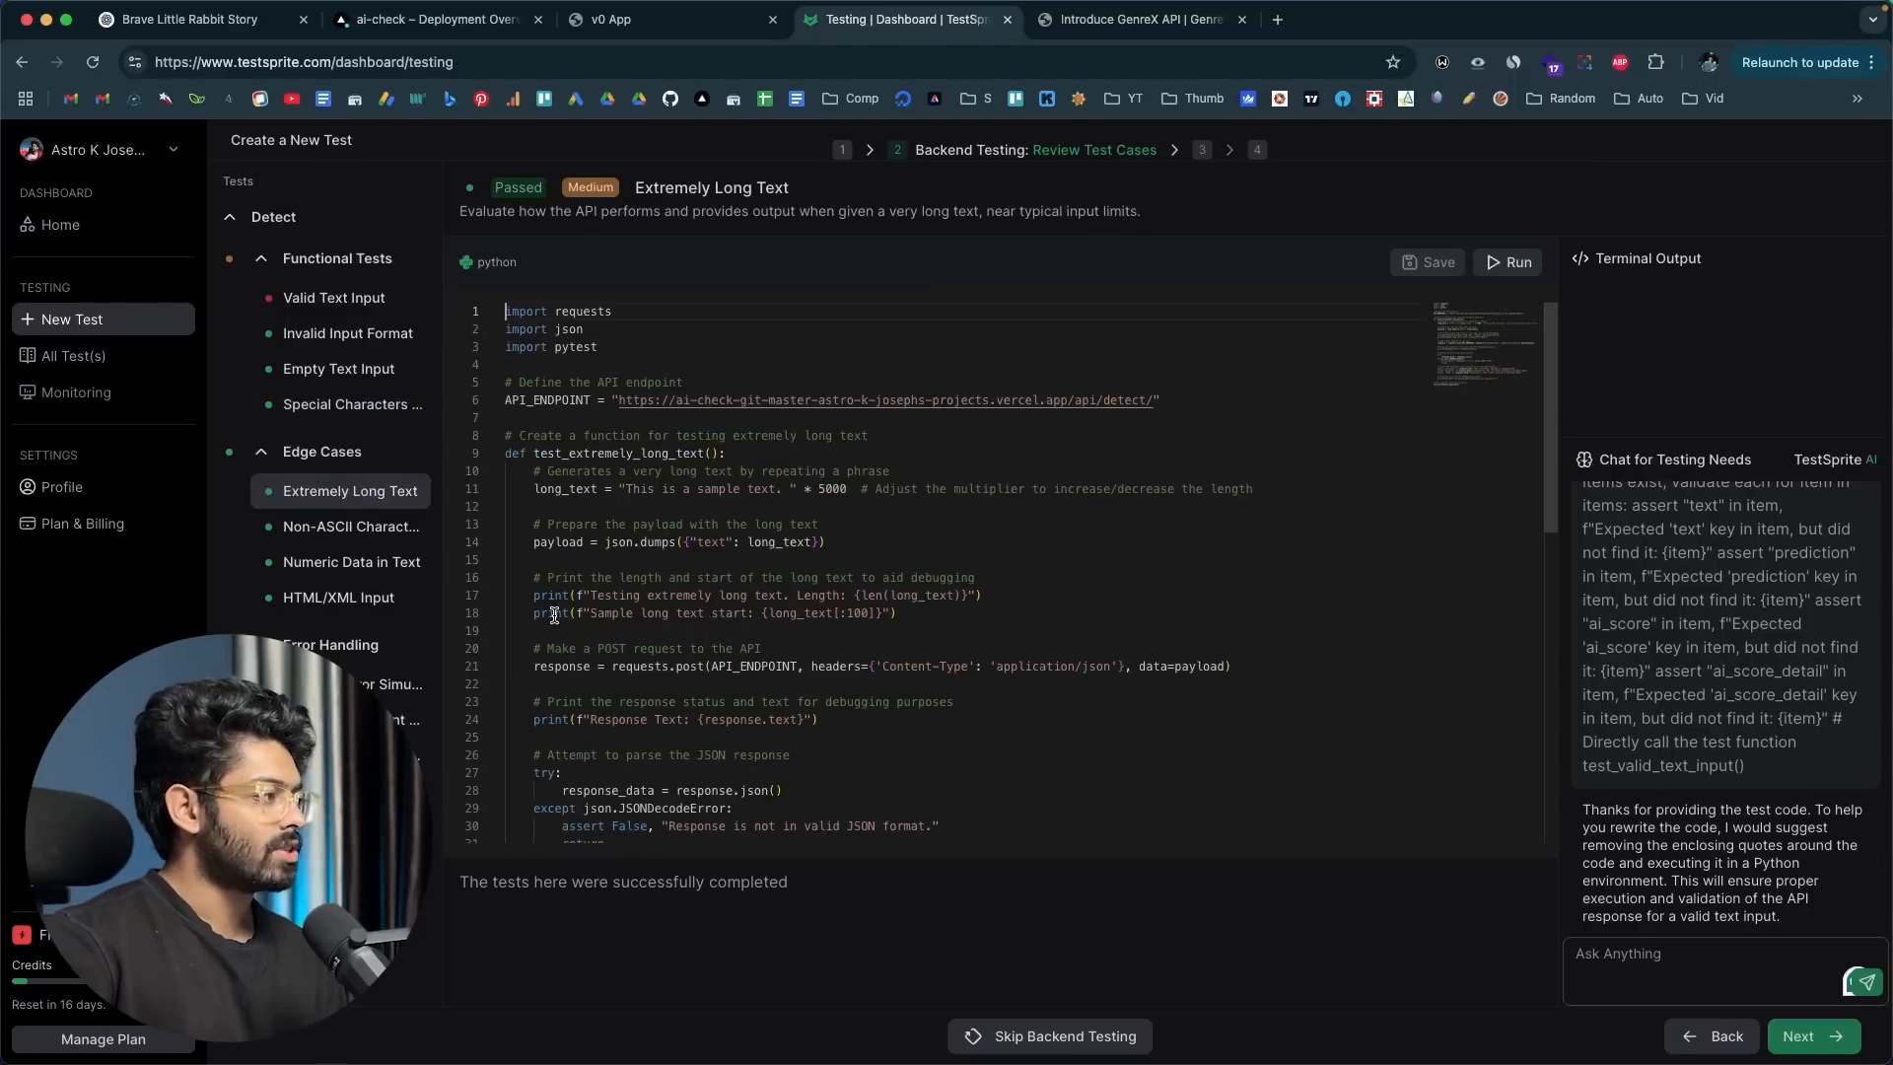
{"action": "left_click", "coordinate": [351, 526]}
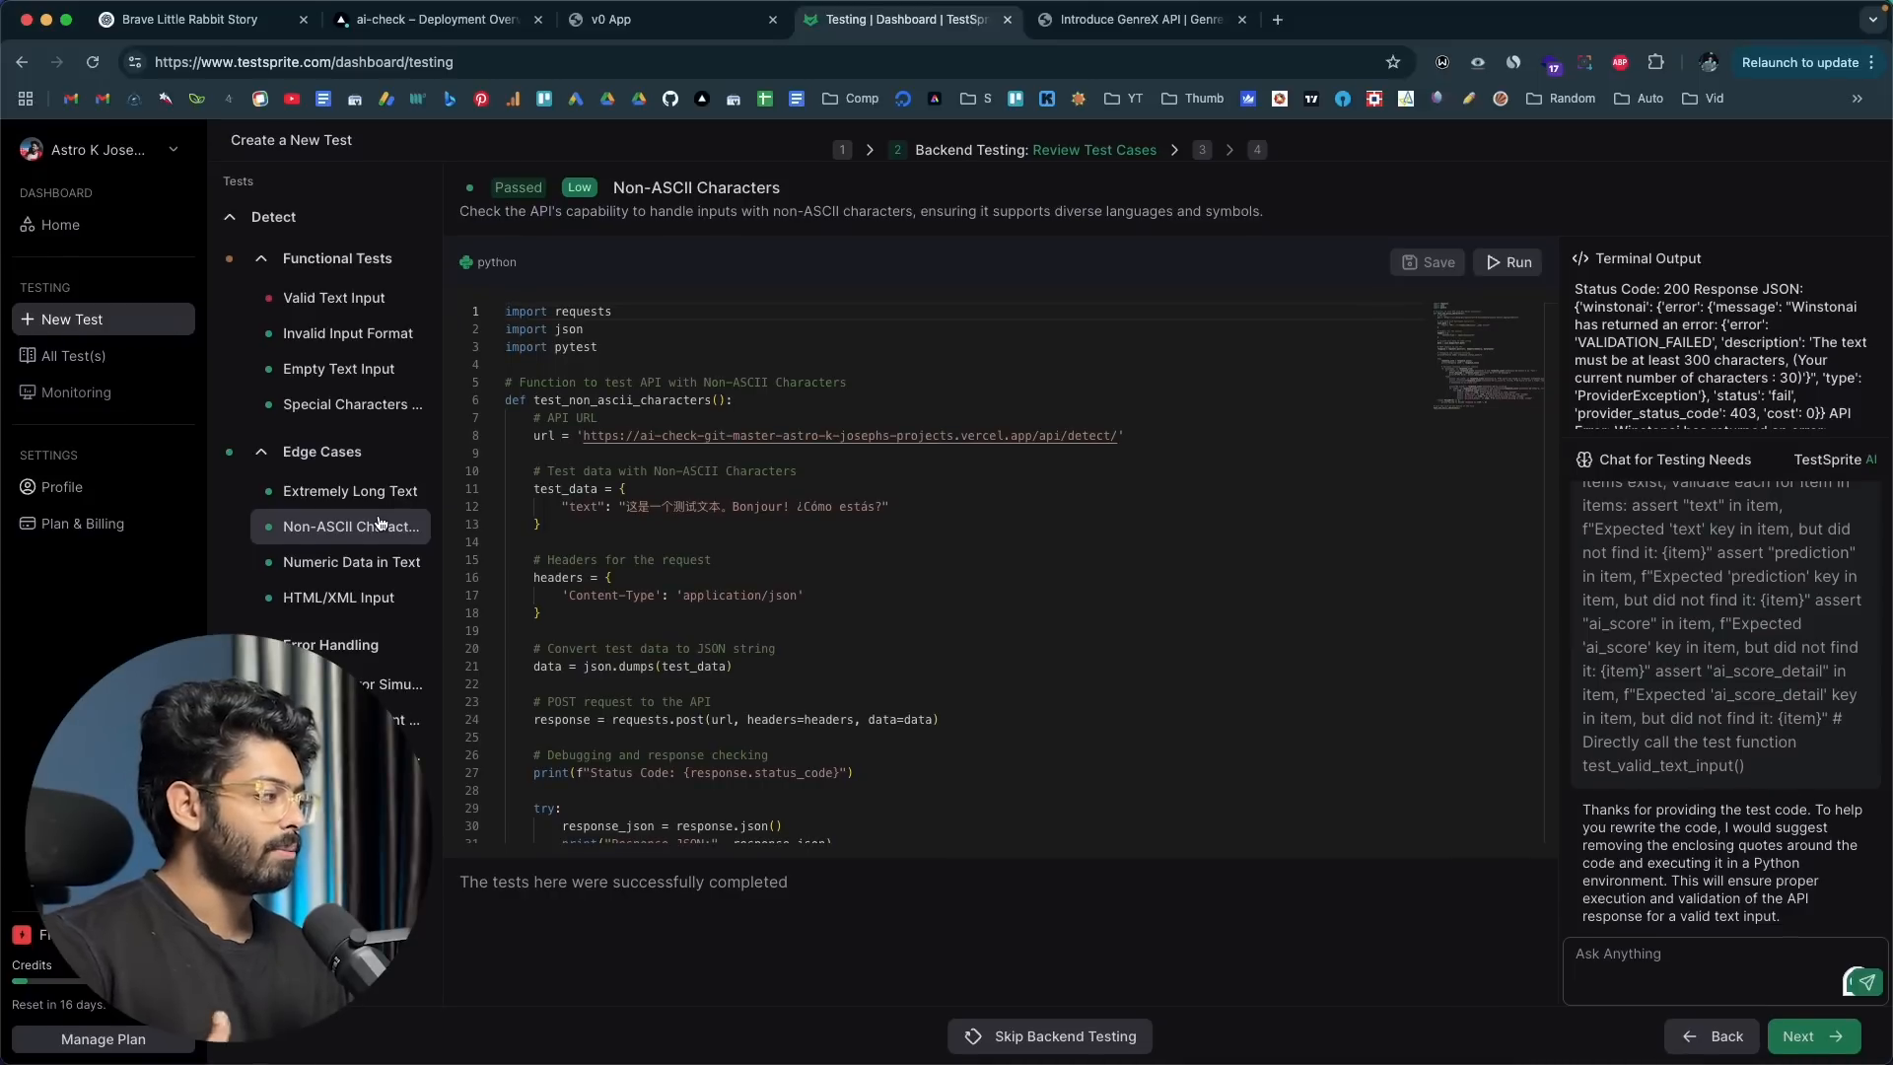
{"action": "left_click", "coordinate": [375, 844]}
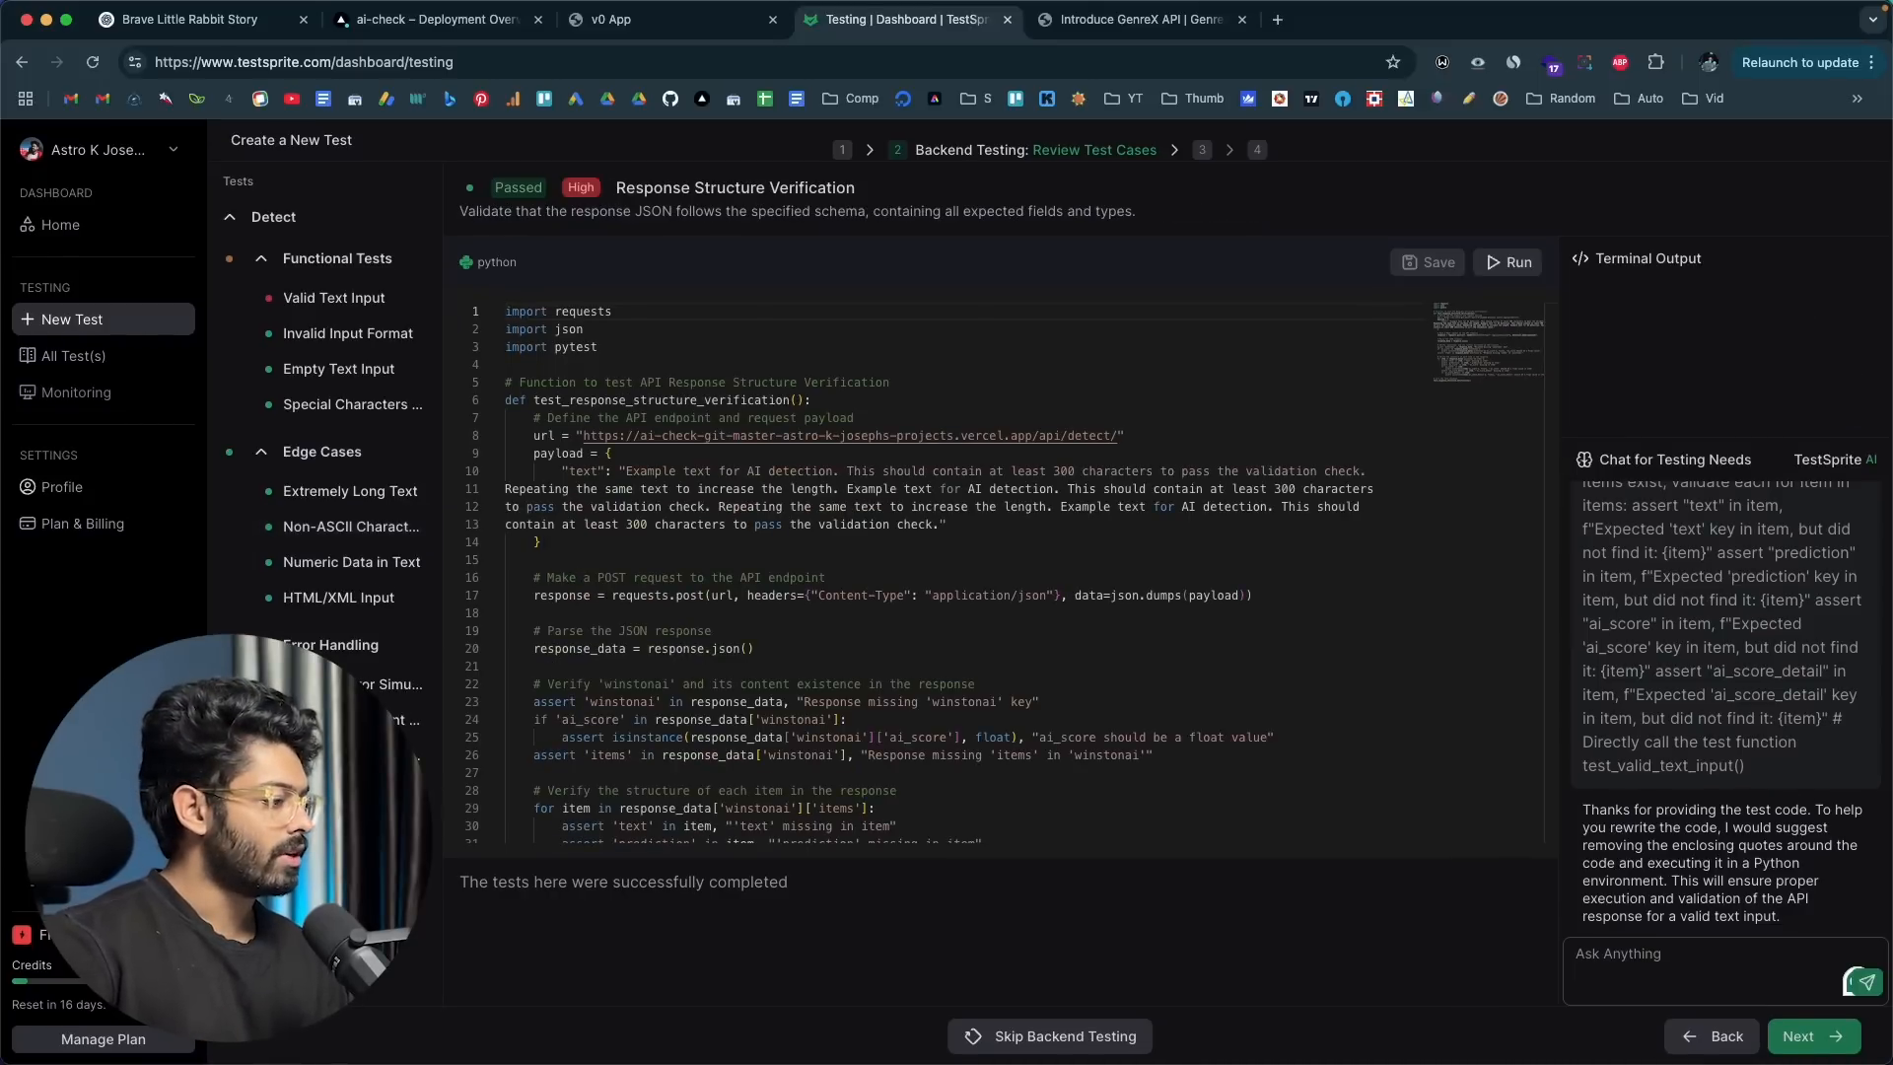
{"action": "left_click", "coordinate": [351, 562]}
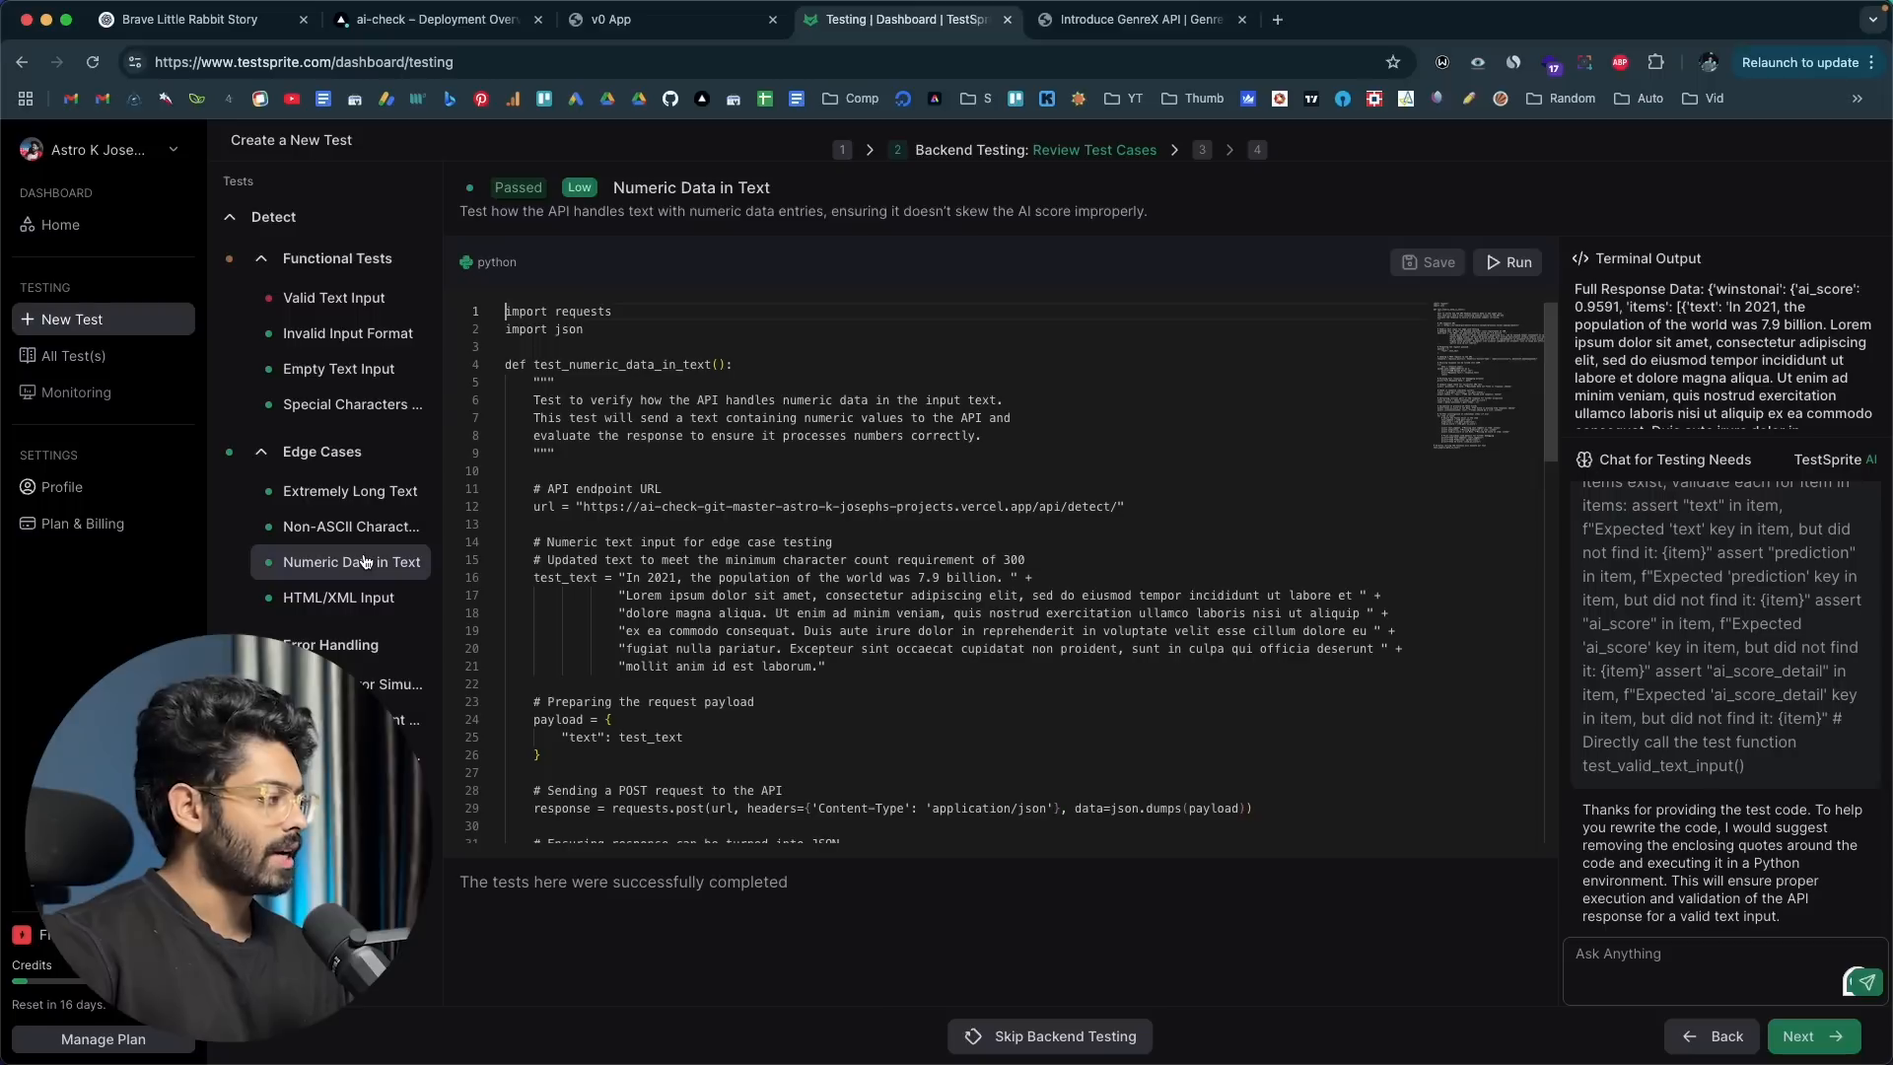
Step: Advance to the frontend testing URL details and open the ContentGuard app's home page to get its root address
{"action": "left_click", "coordinate": [1792, 1036]}
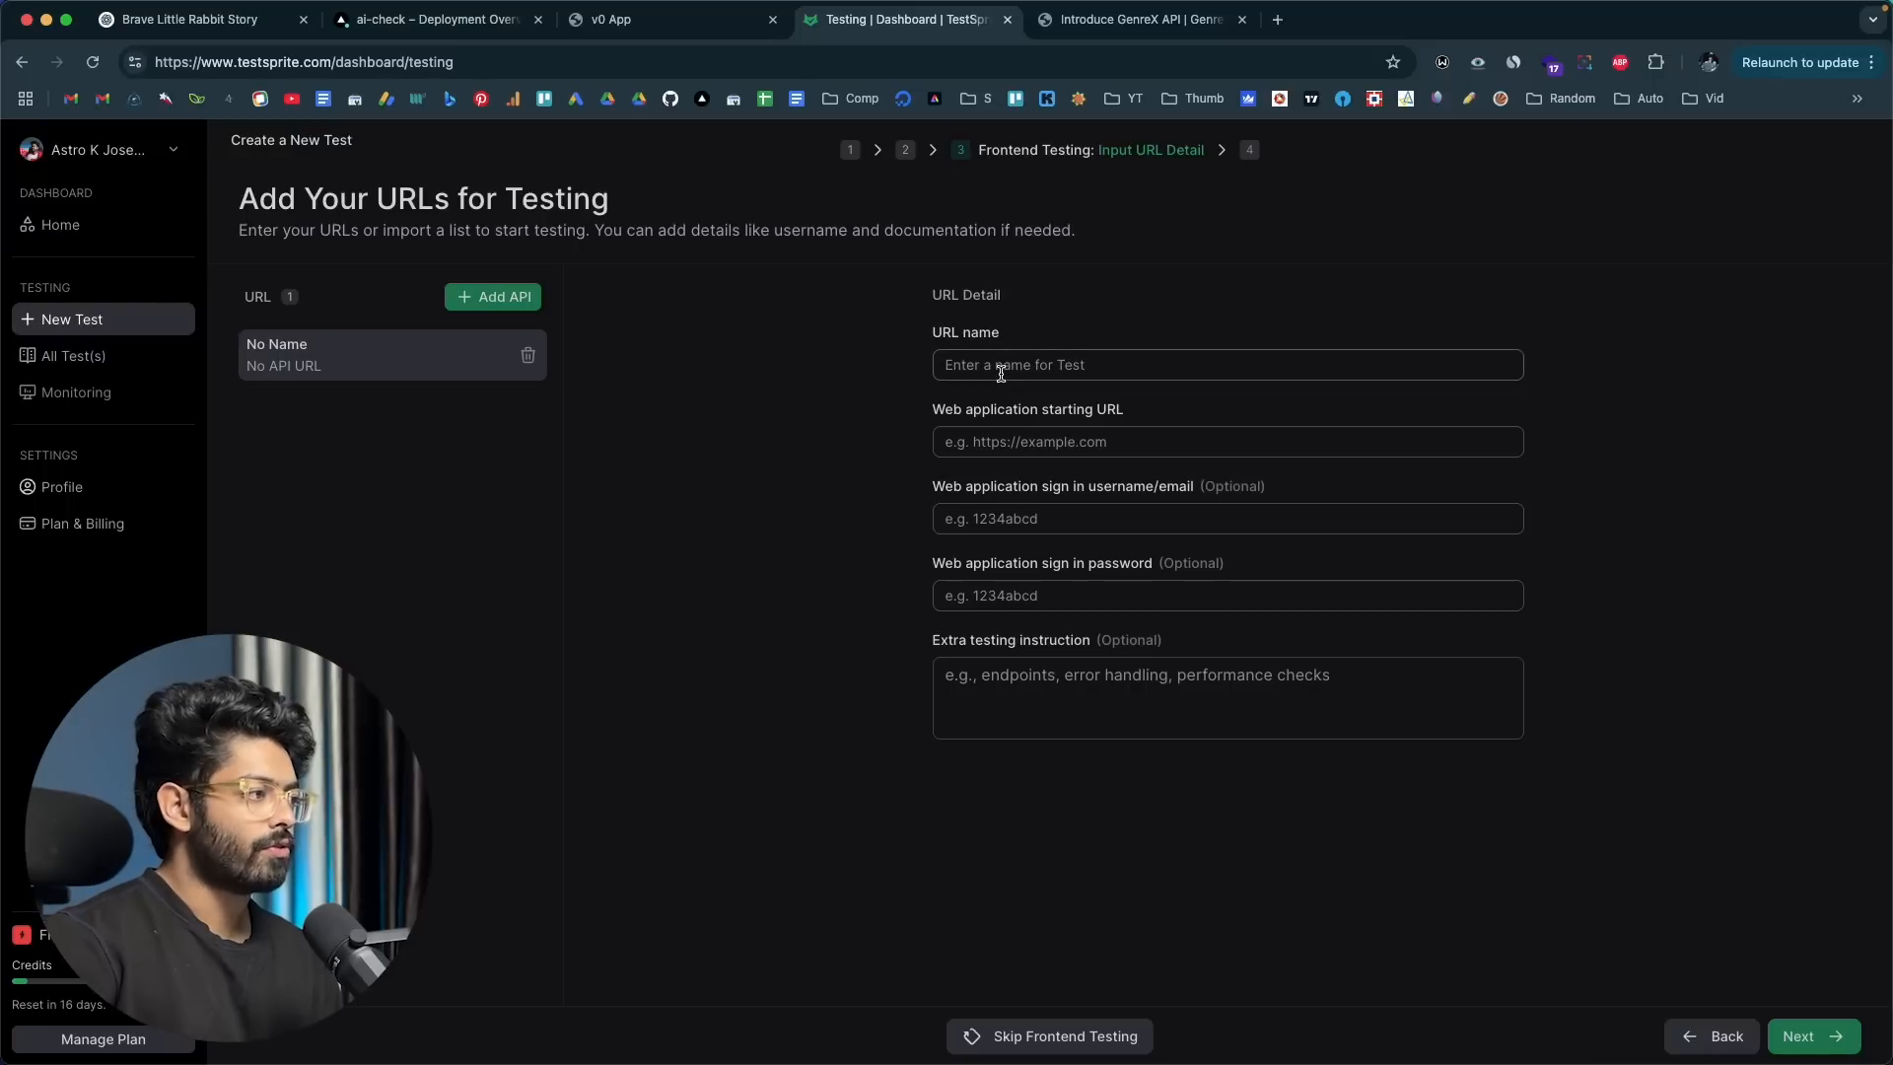
{"action": "left_click", "coordinate": [613, 22]}
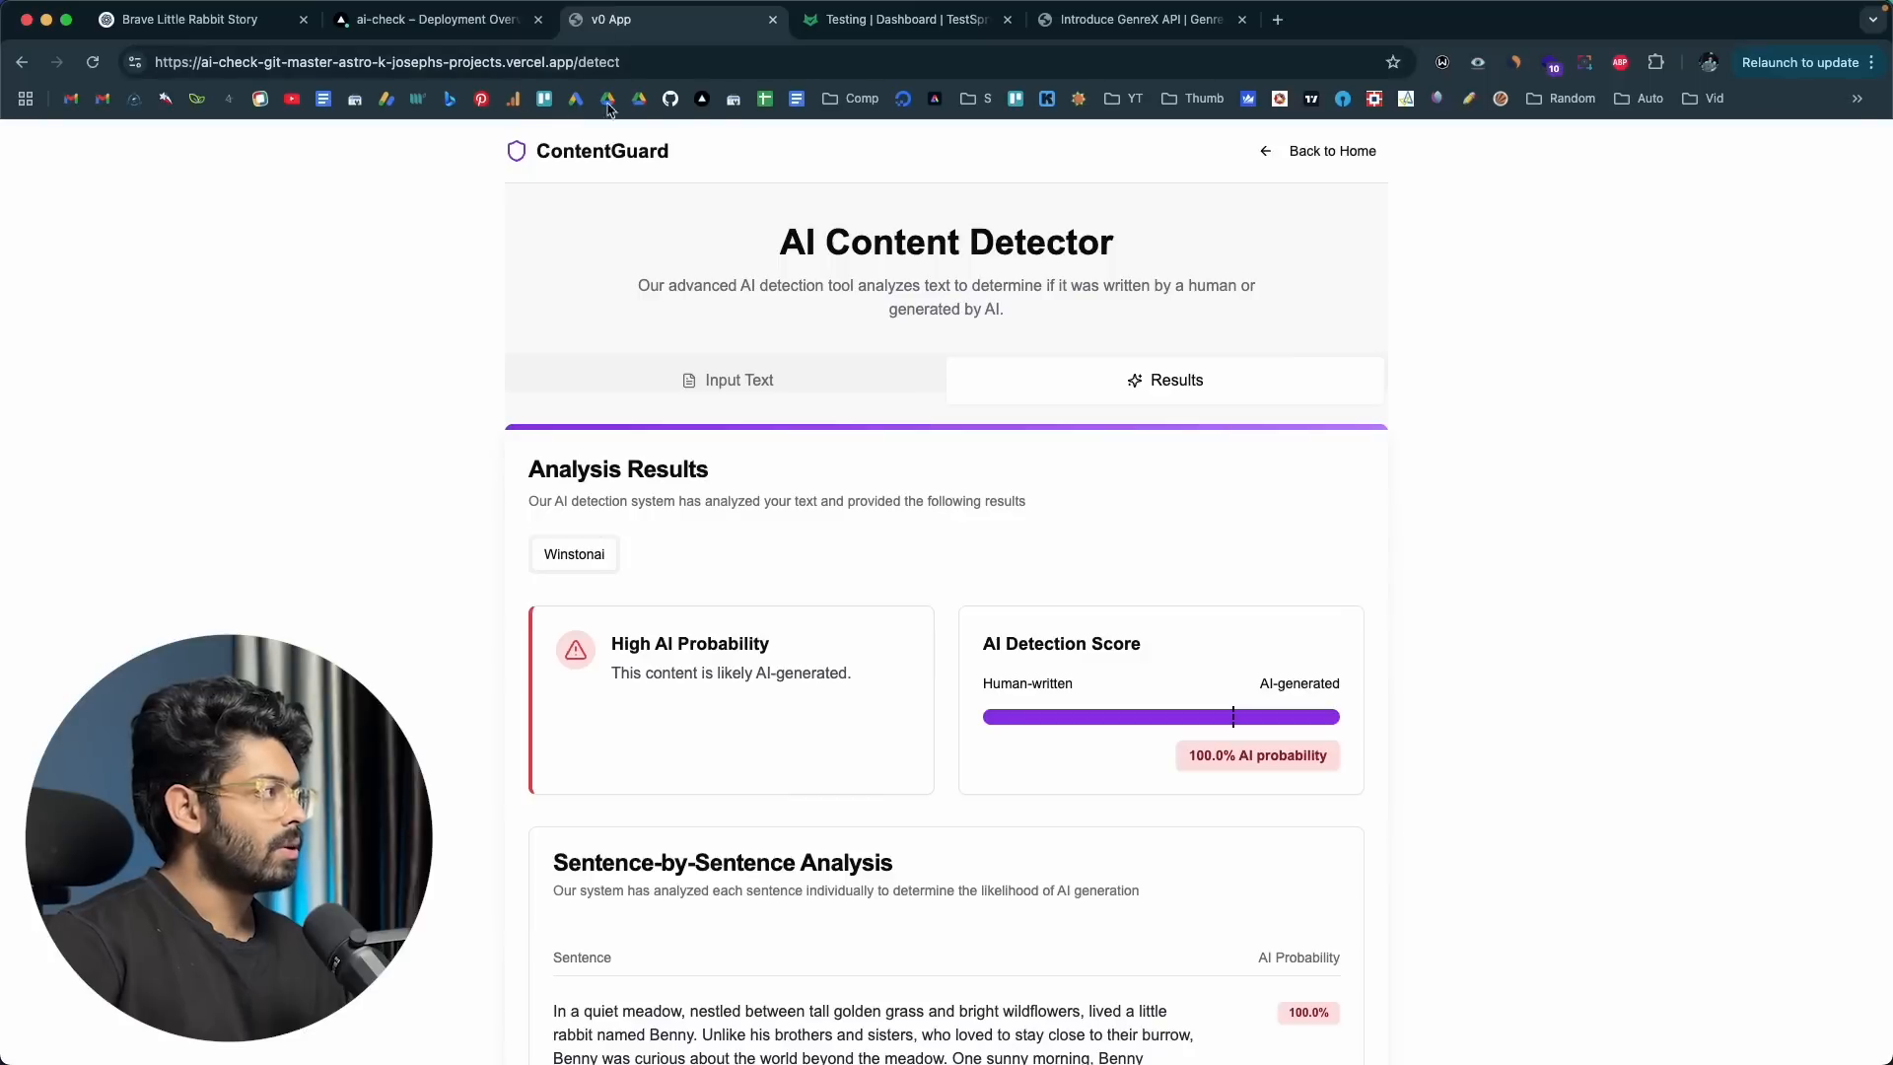
{"action": "left_click", "coordinate": [493, 62]}
{"action": "key", "text": "Return"}
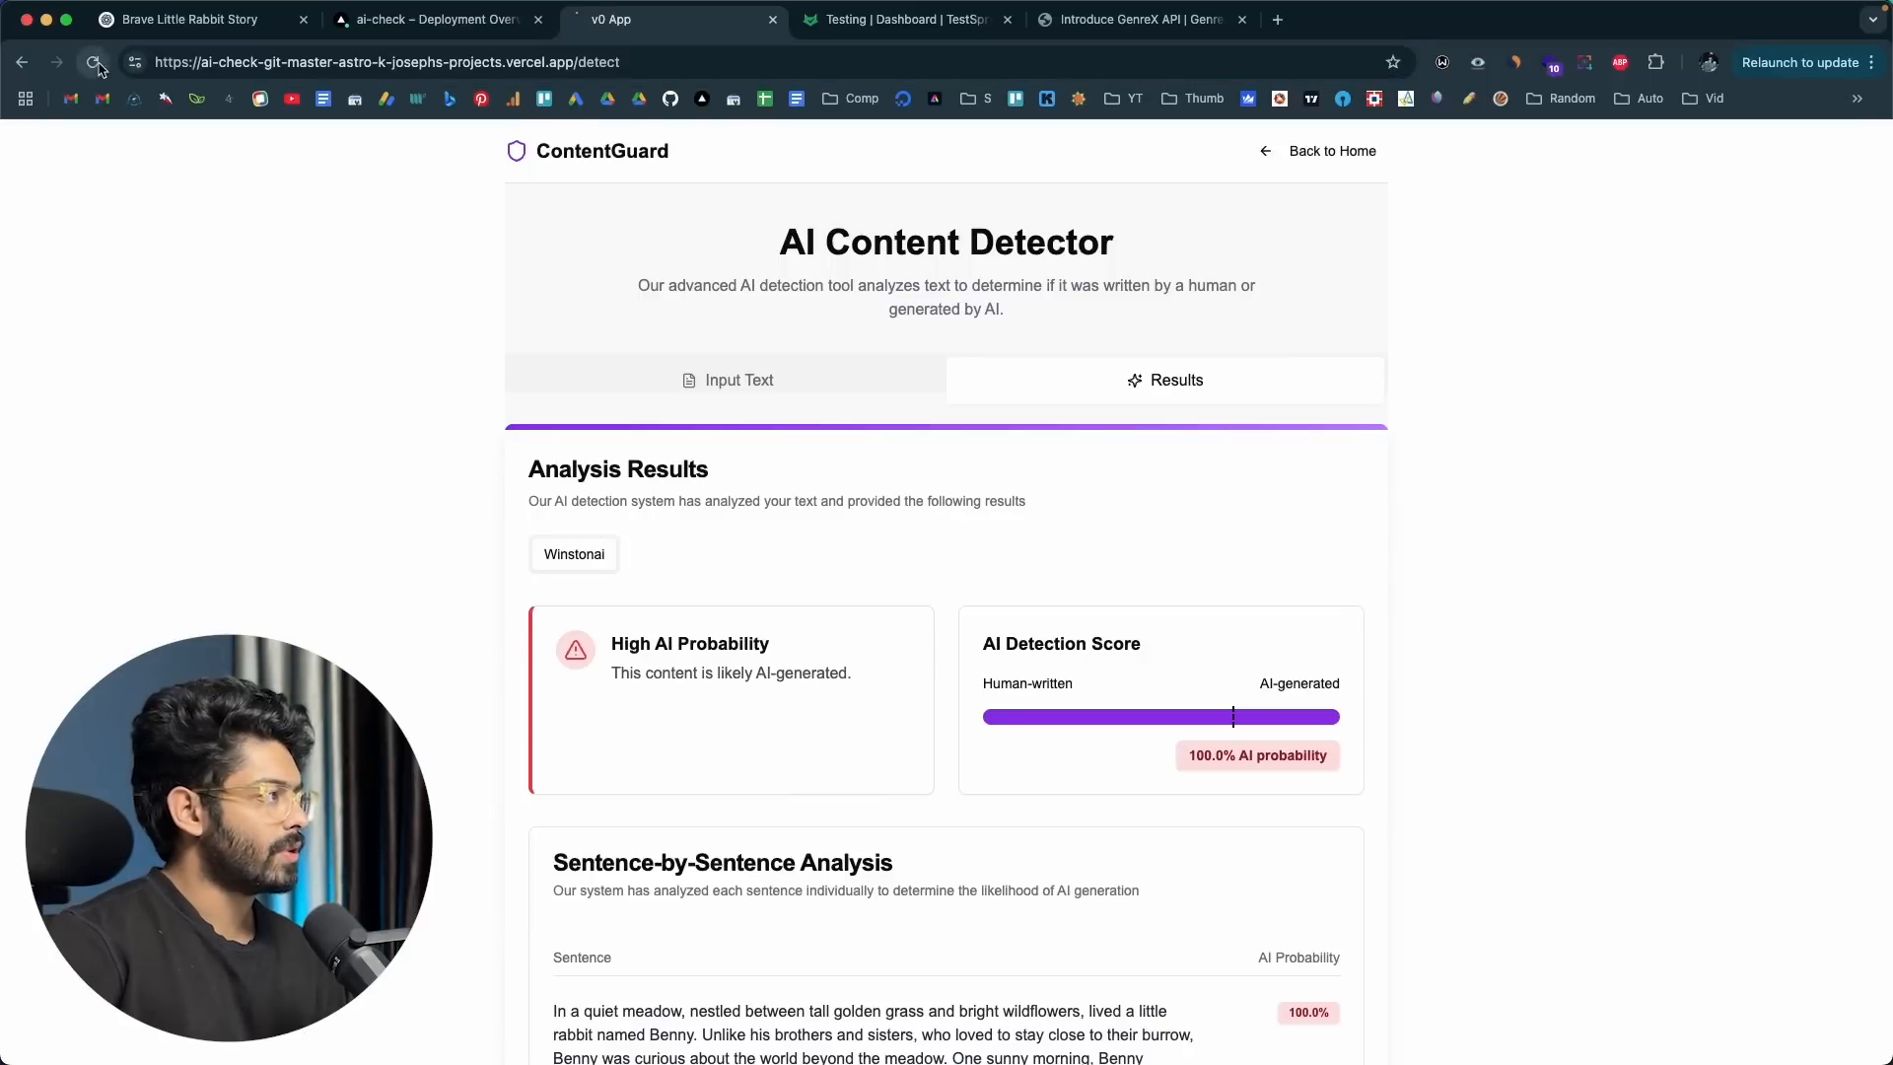
{"action": "double_click", "coordinate": [598, 58]}
{"action": "key", "text": "BackSpace"}
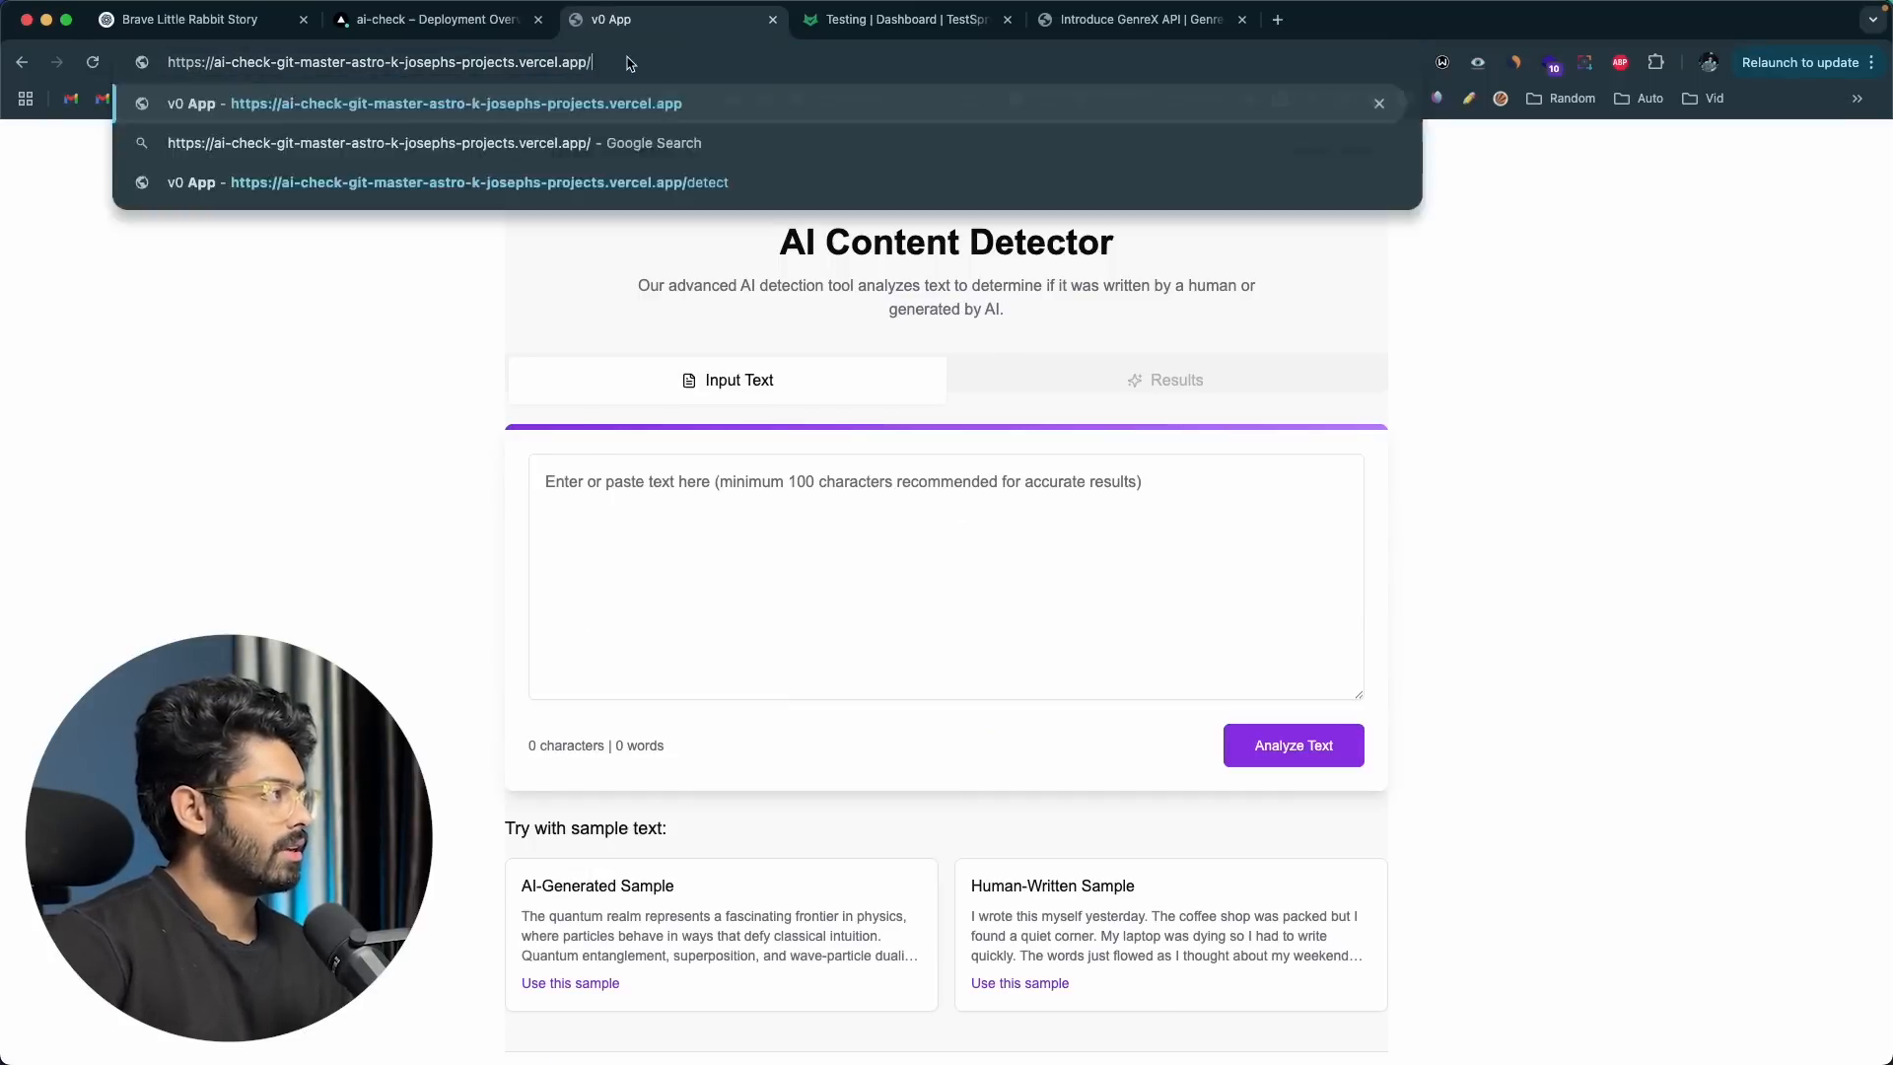
{"action": "key", "text": "Return"}
Step: Back in TestSprite, name the first URL entry Homepage and set its starting URL to the ContentGuard root address
{"action": "left_click", "coordinate": [856, 32]}
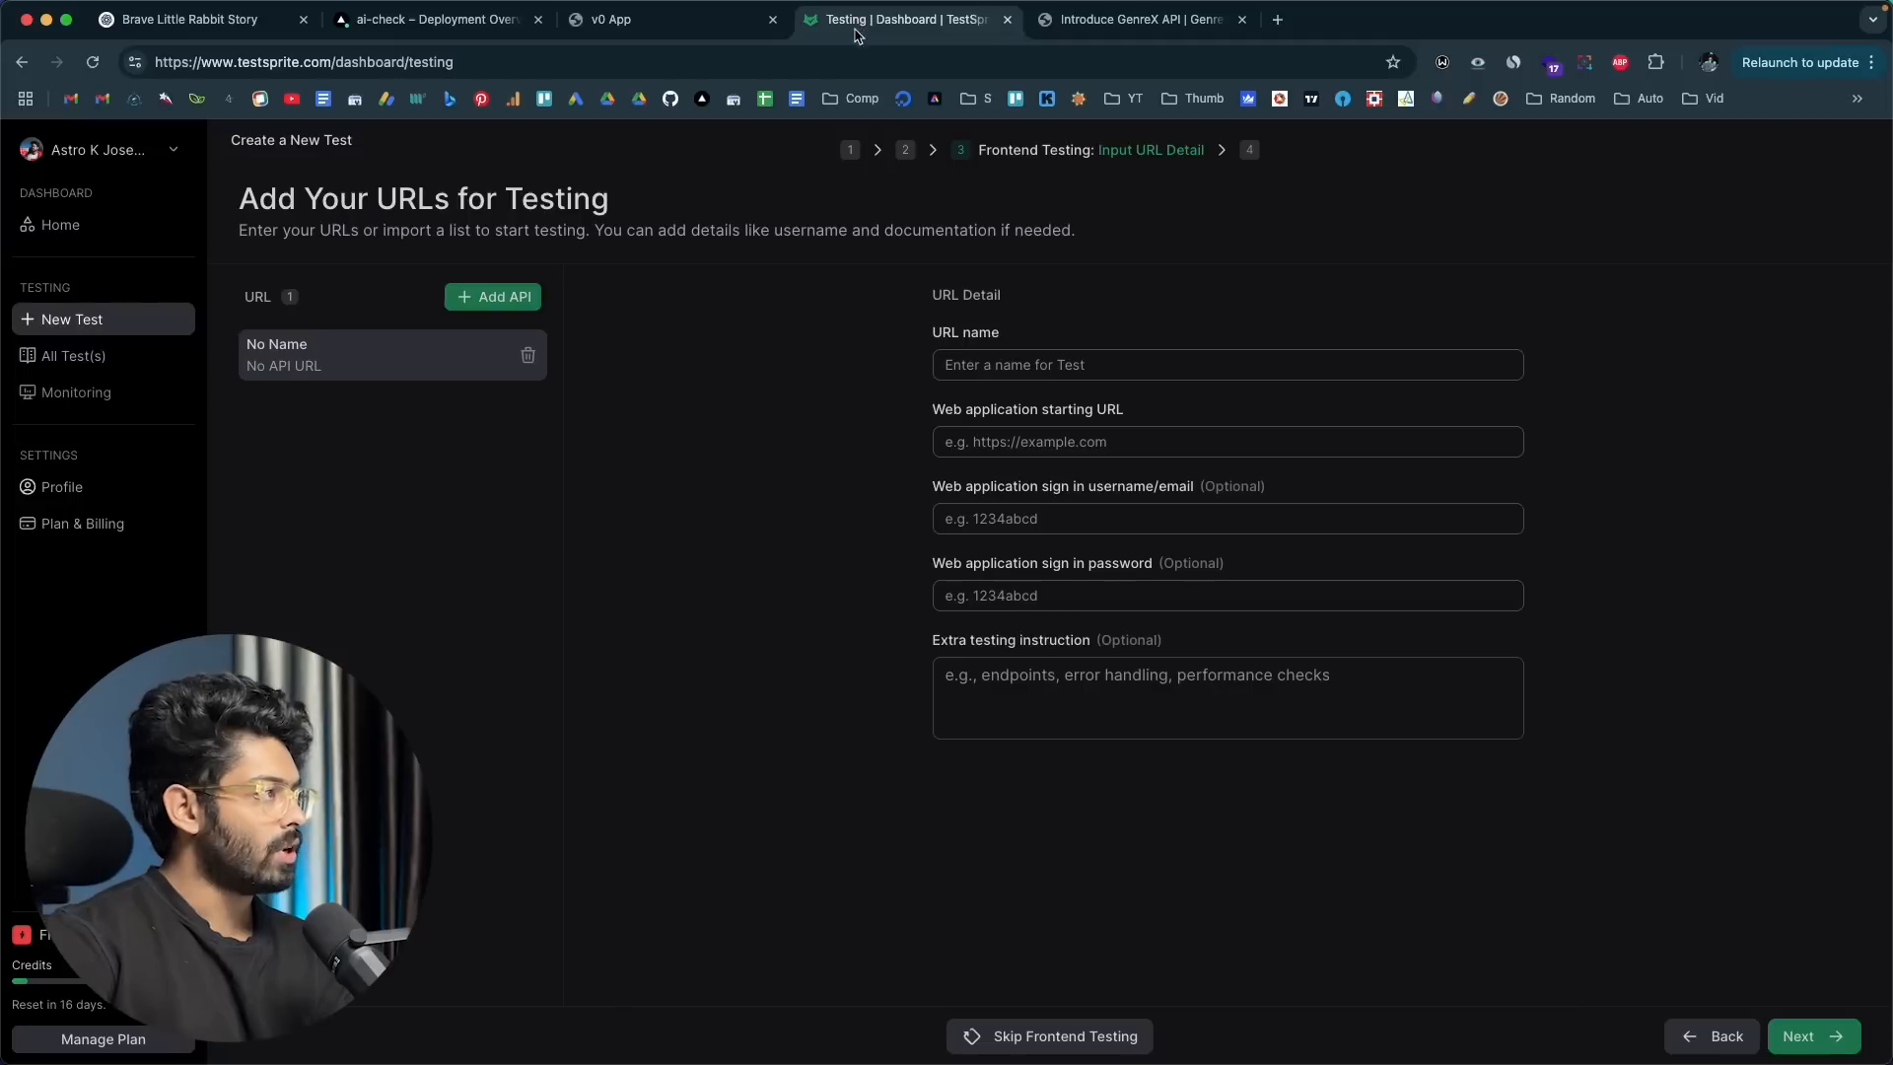
{"action": "left_click", "coordinate": [1034, 366]}
{"action": "type", "text": "Homep"}
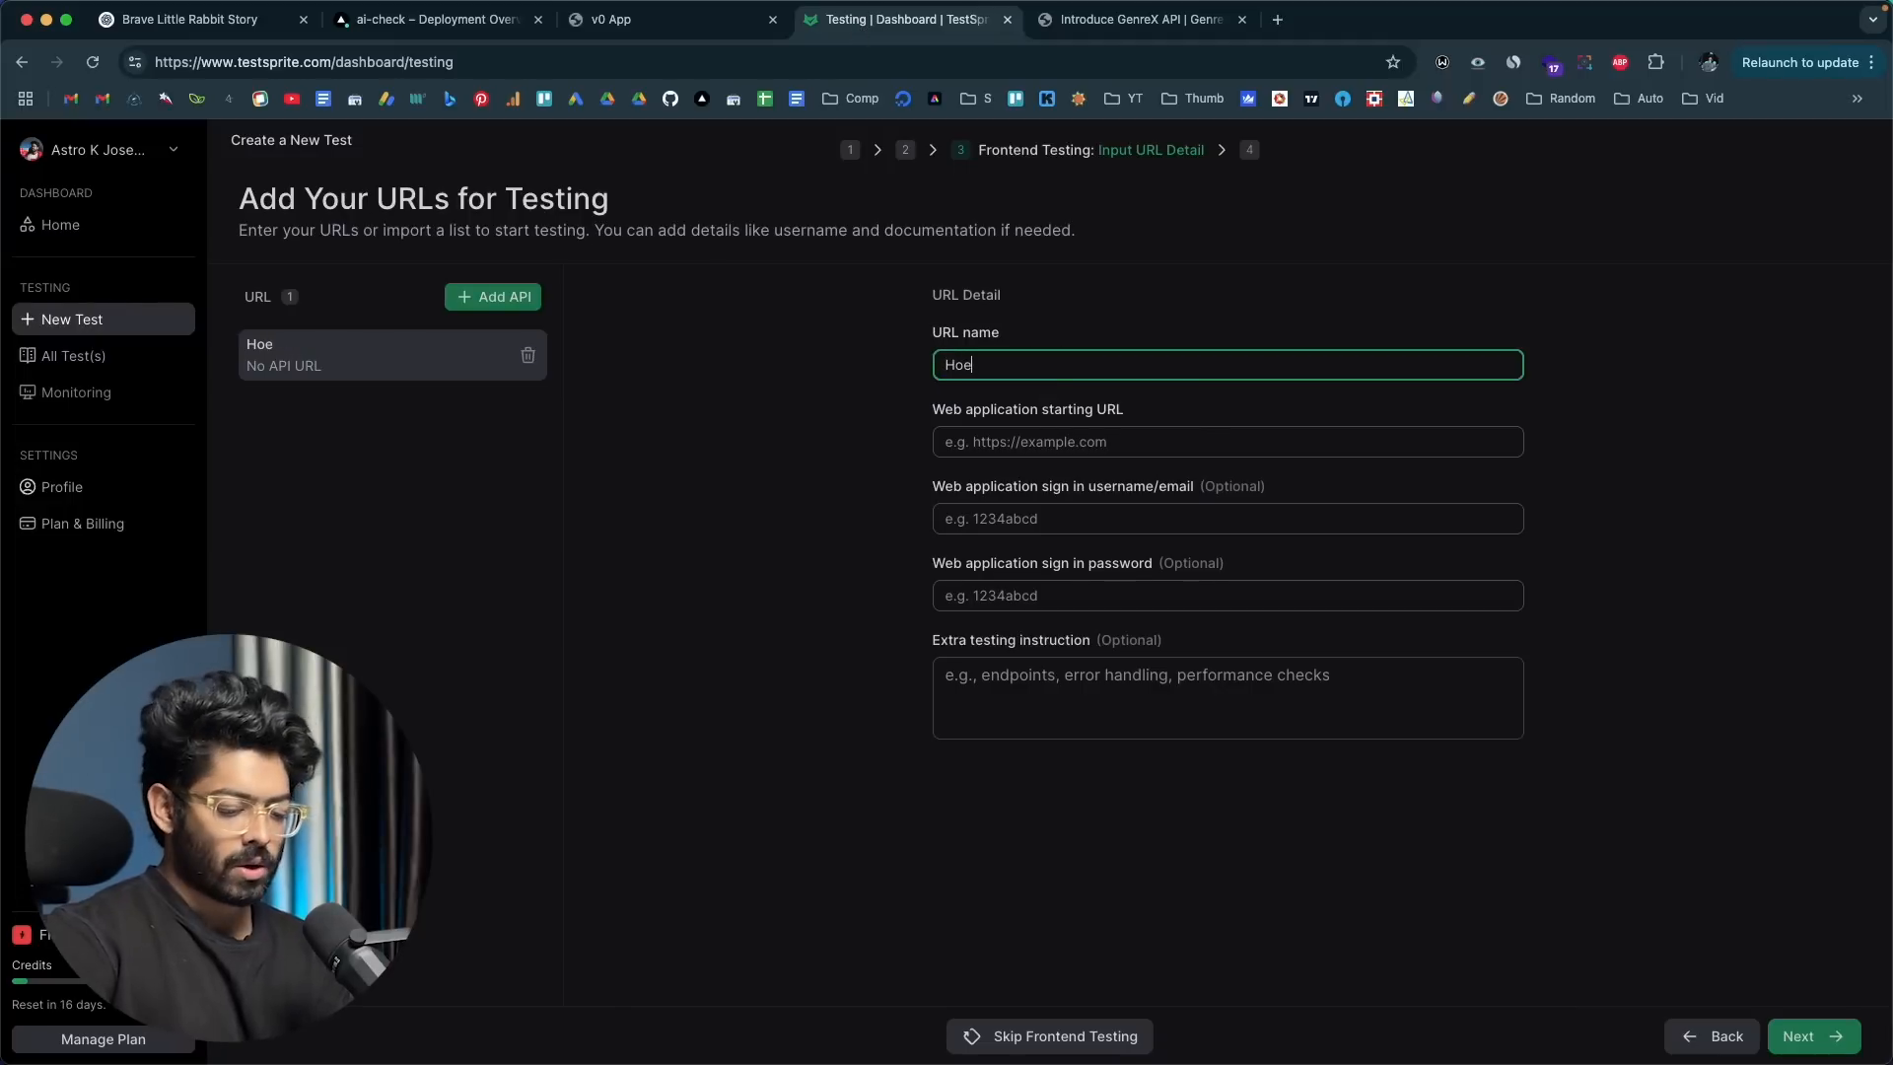
{"action": "type", "text": "age"}
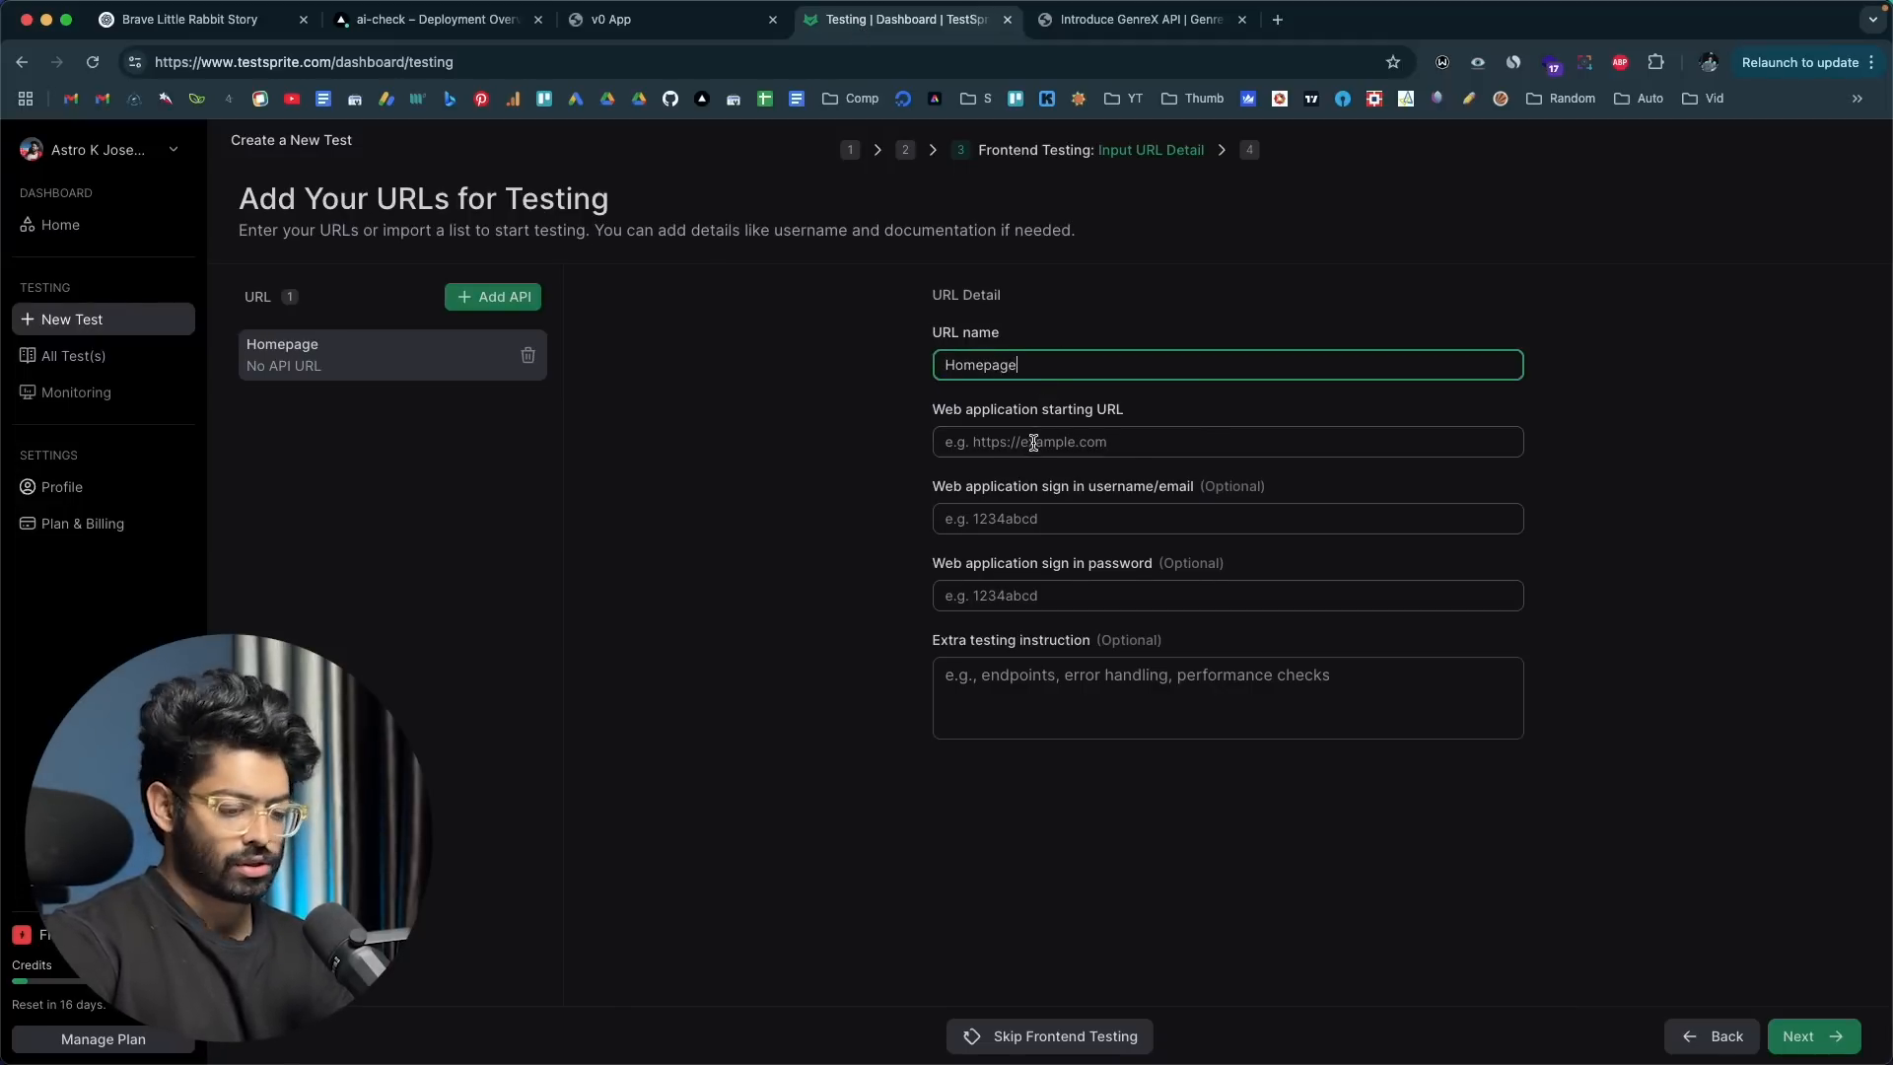
{"action": "left_click", "coordinate": [1033, 441]}
{"action": "key", "text": "super+v"}
{"action": "left_click", "coordinate": [760, 595]}
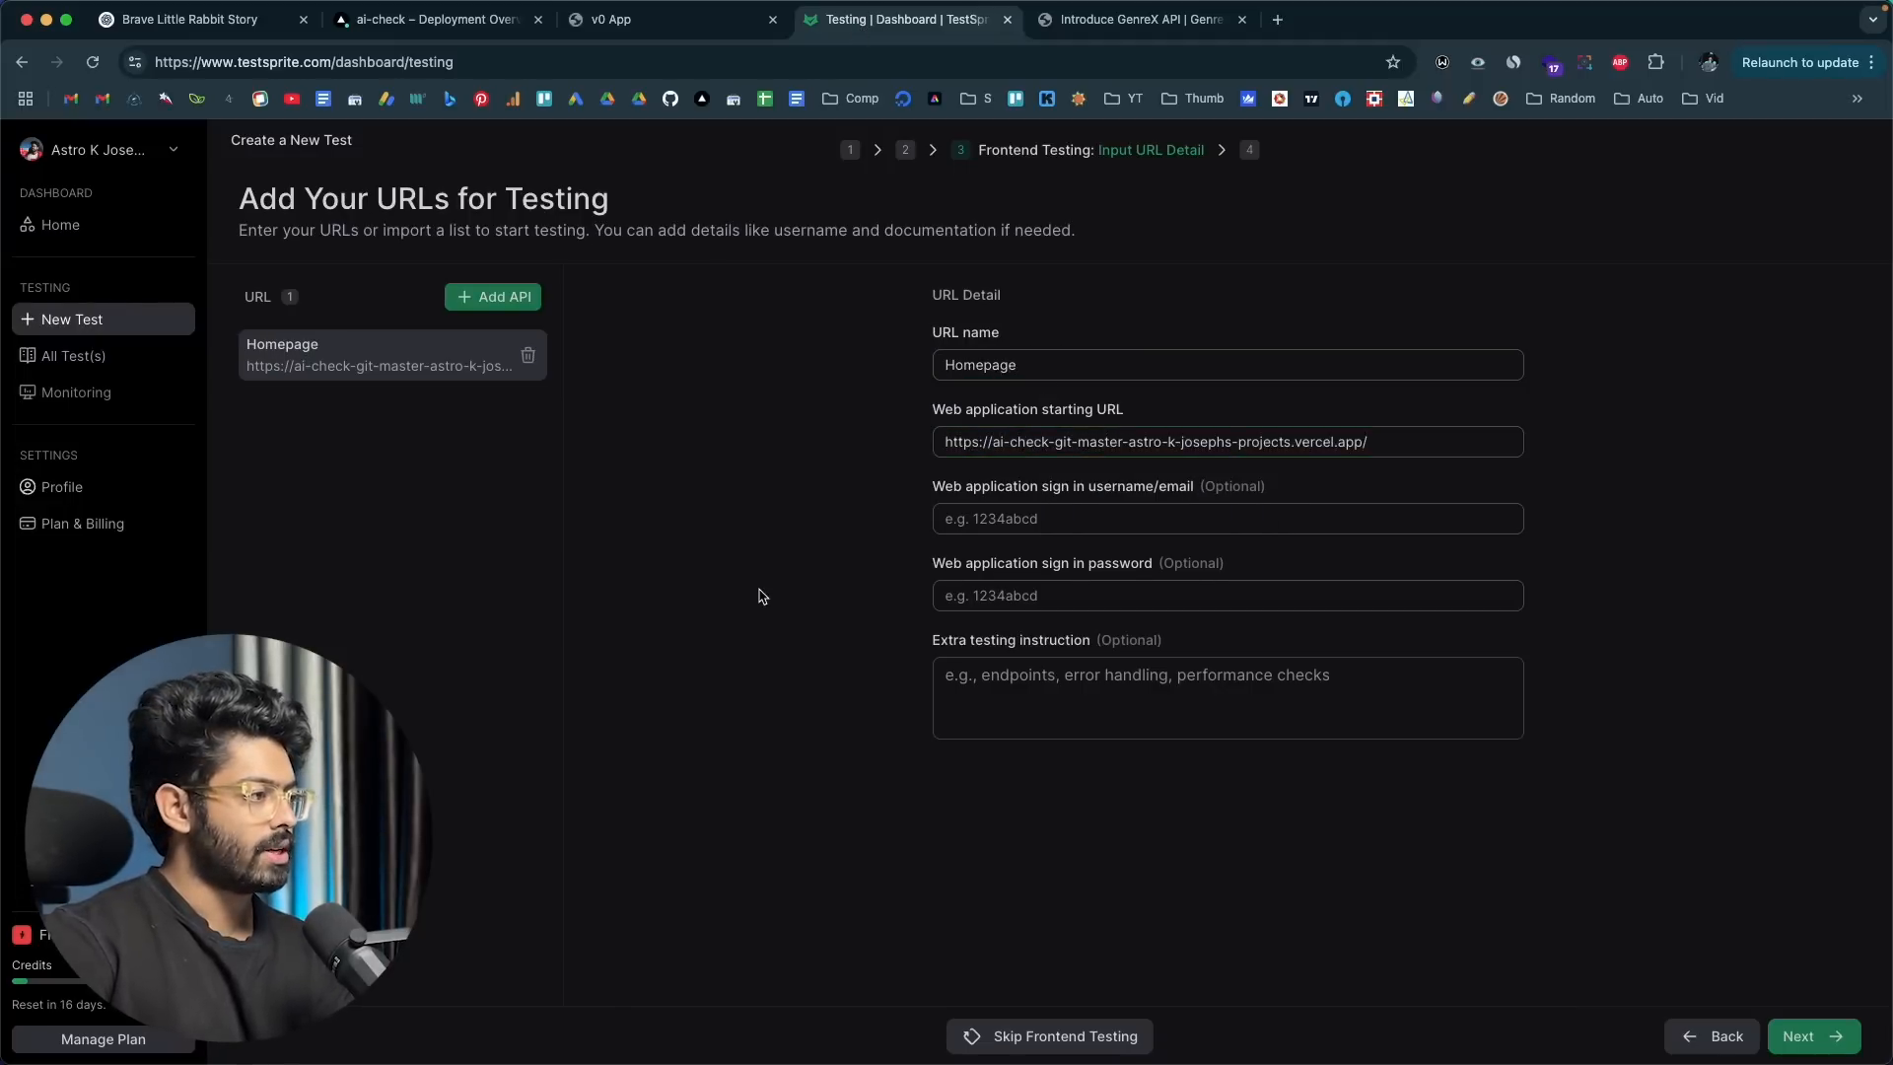
{"action": "left_click", "coordinate": [1040, 513]}
{"action": "left_click", "coordinate": [1009, 589]}
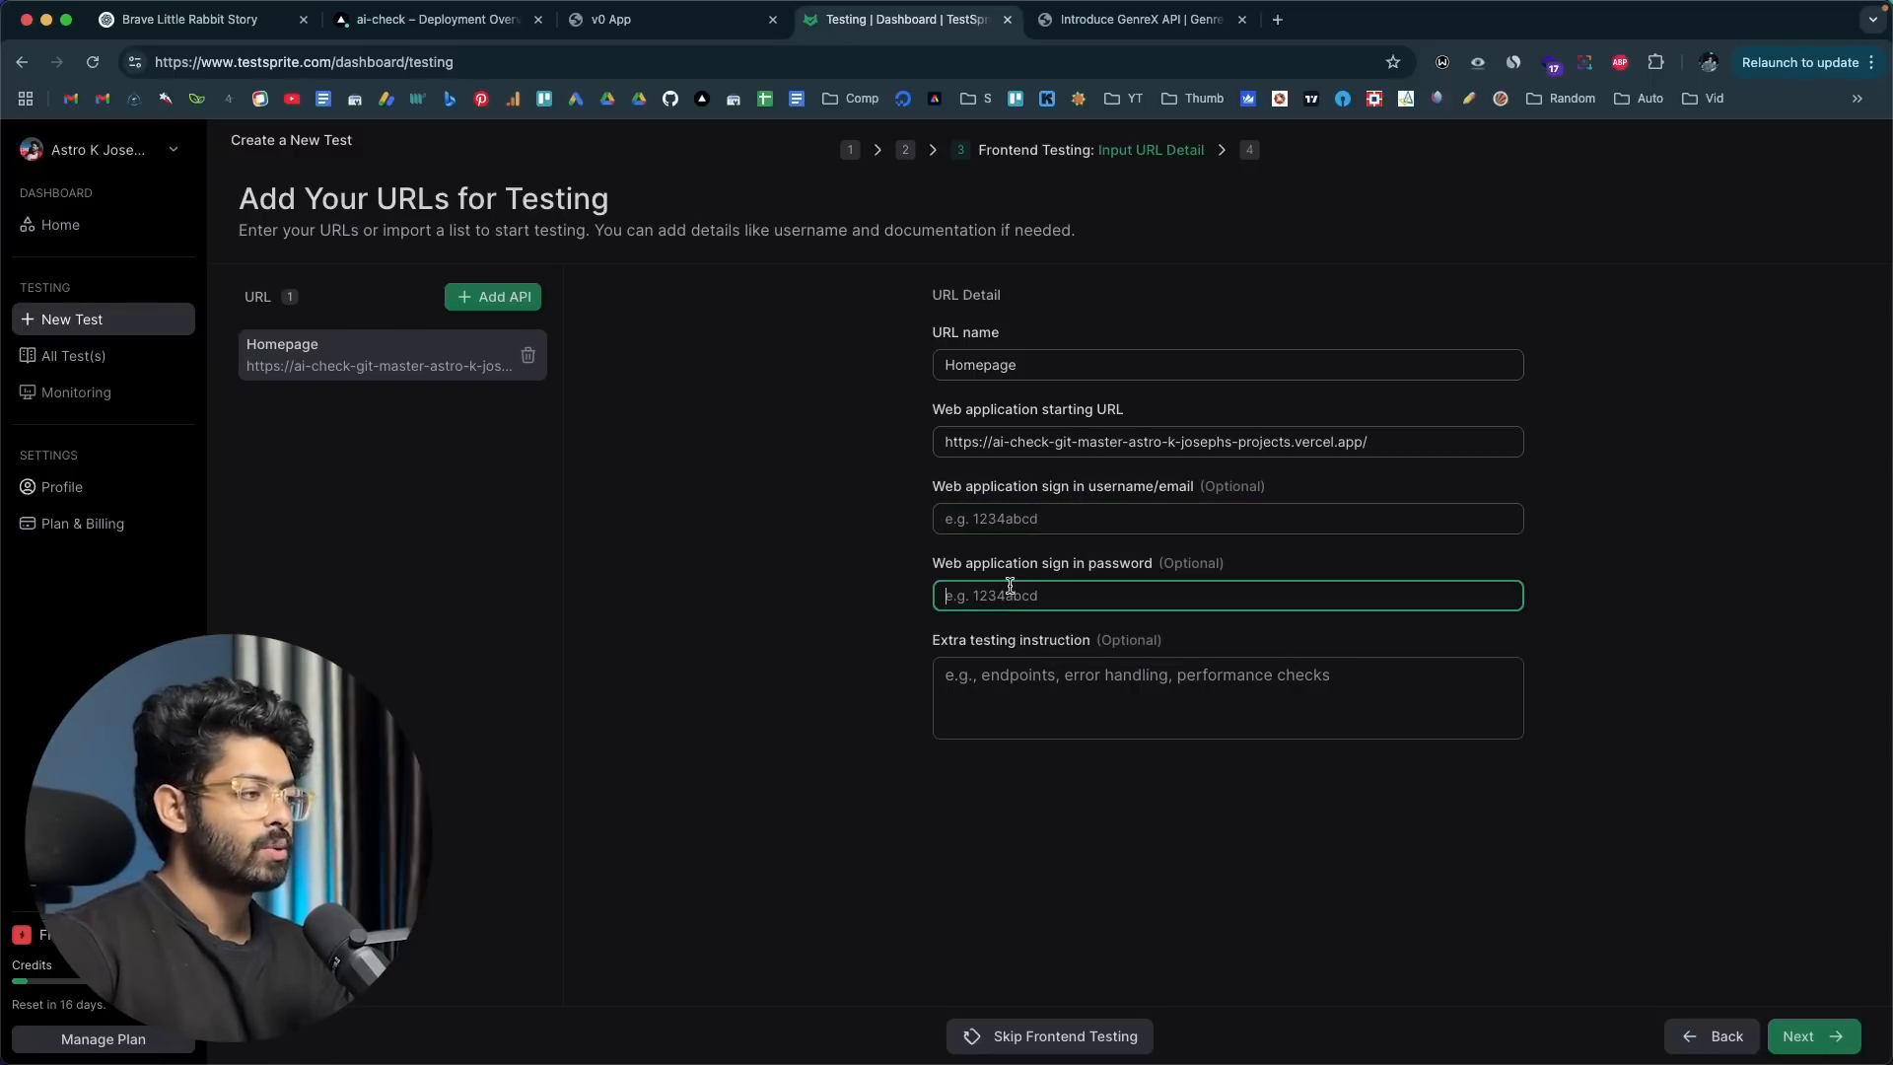
{"action": "left_click", "coordinate": [861, 601]}
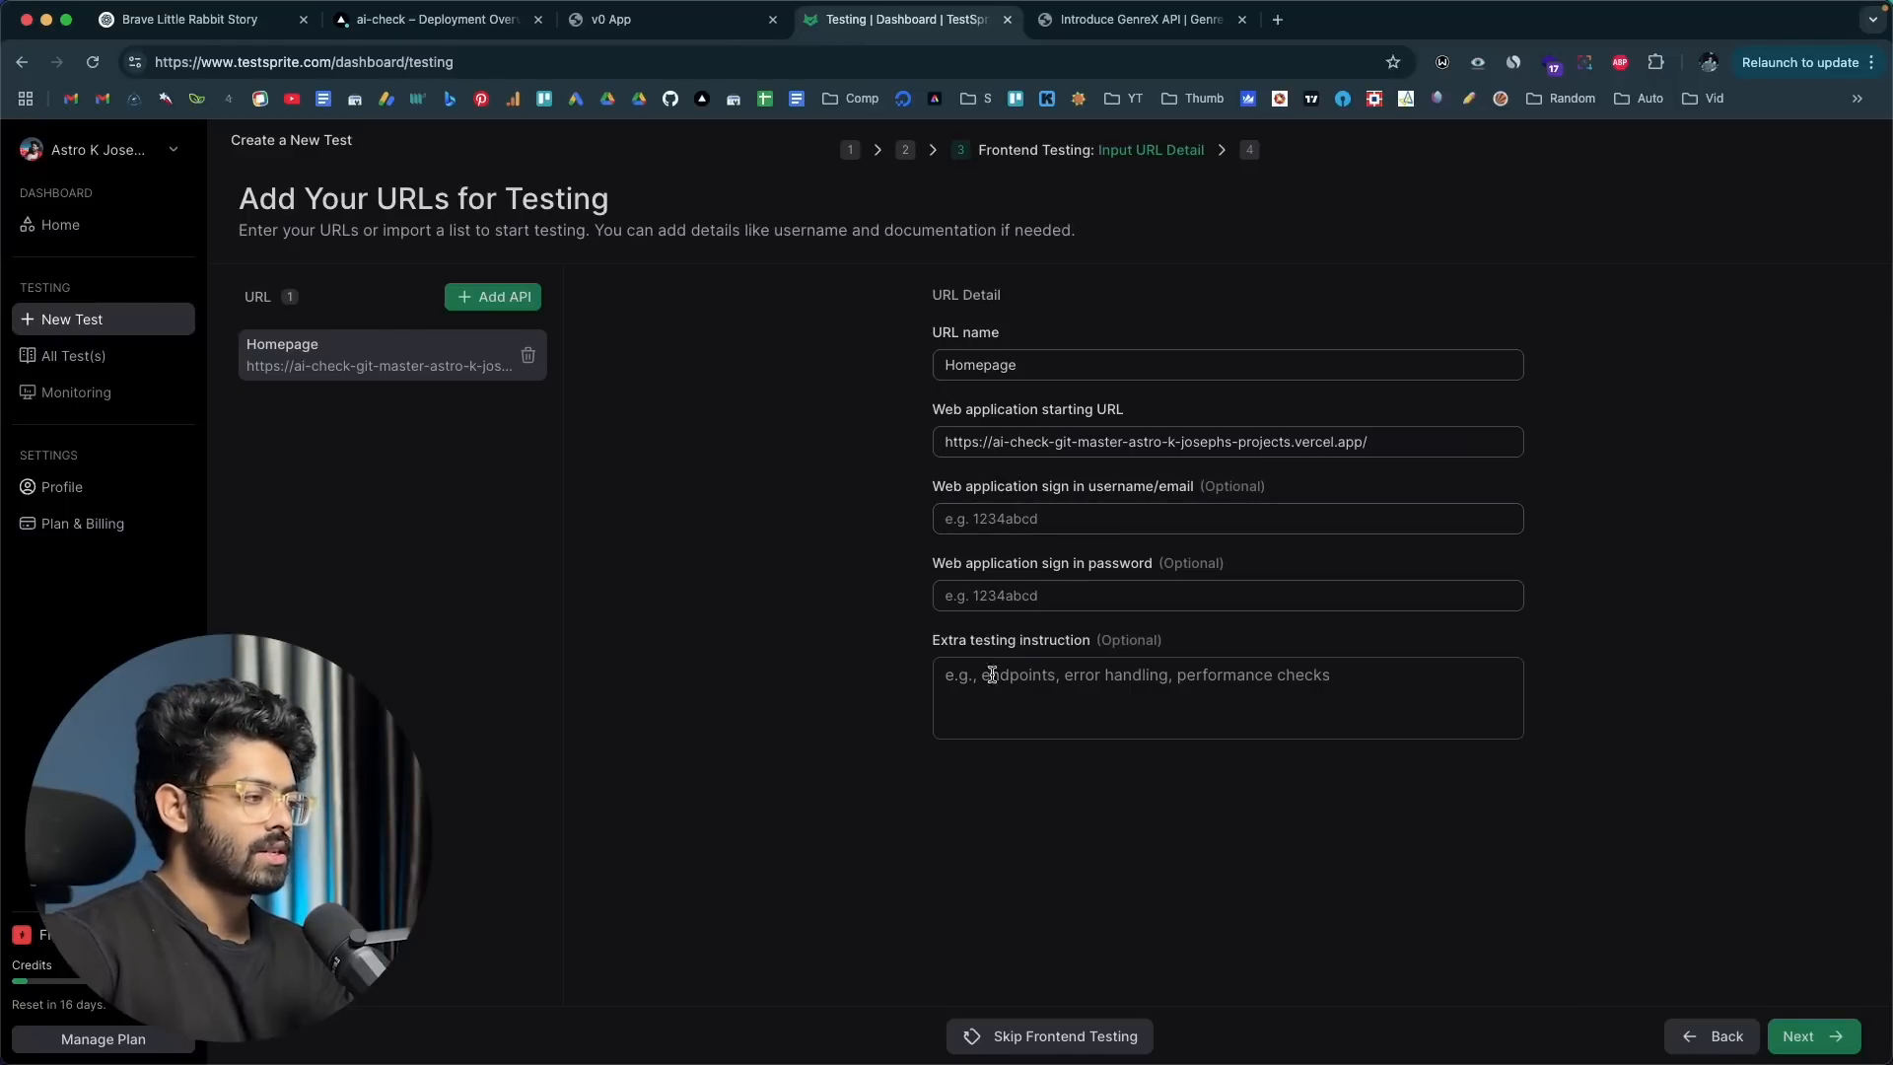
Step: Add a second URL entry in TestSprite with the address of ContentGuard's /detect page as its starting URL
{"action": "left_click", "coordinate": [666, 22]}
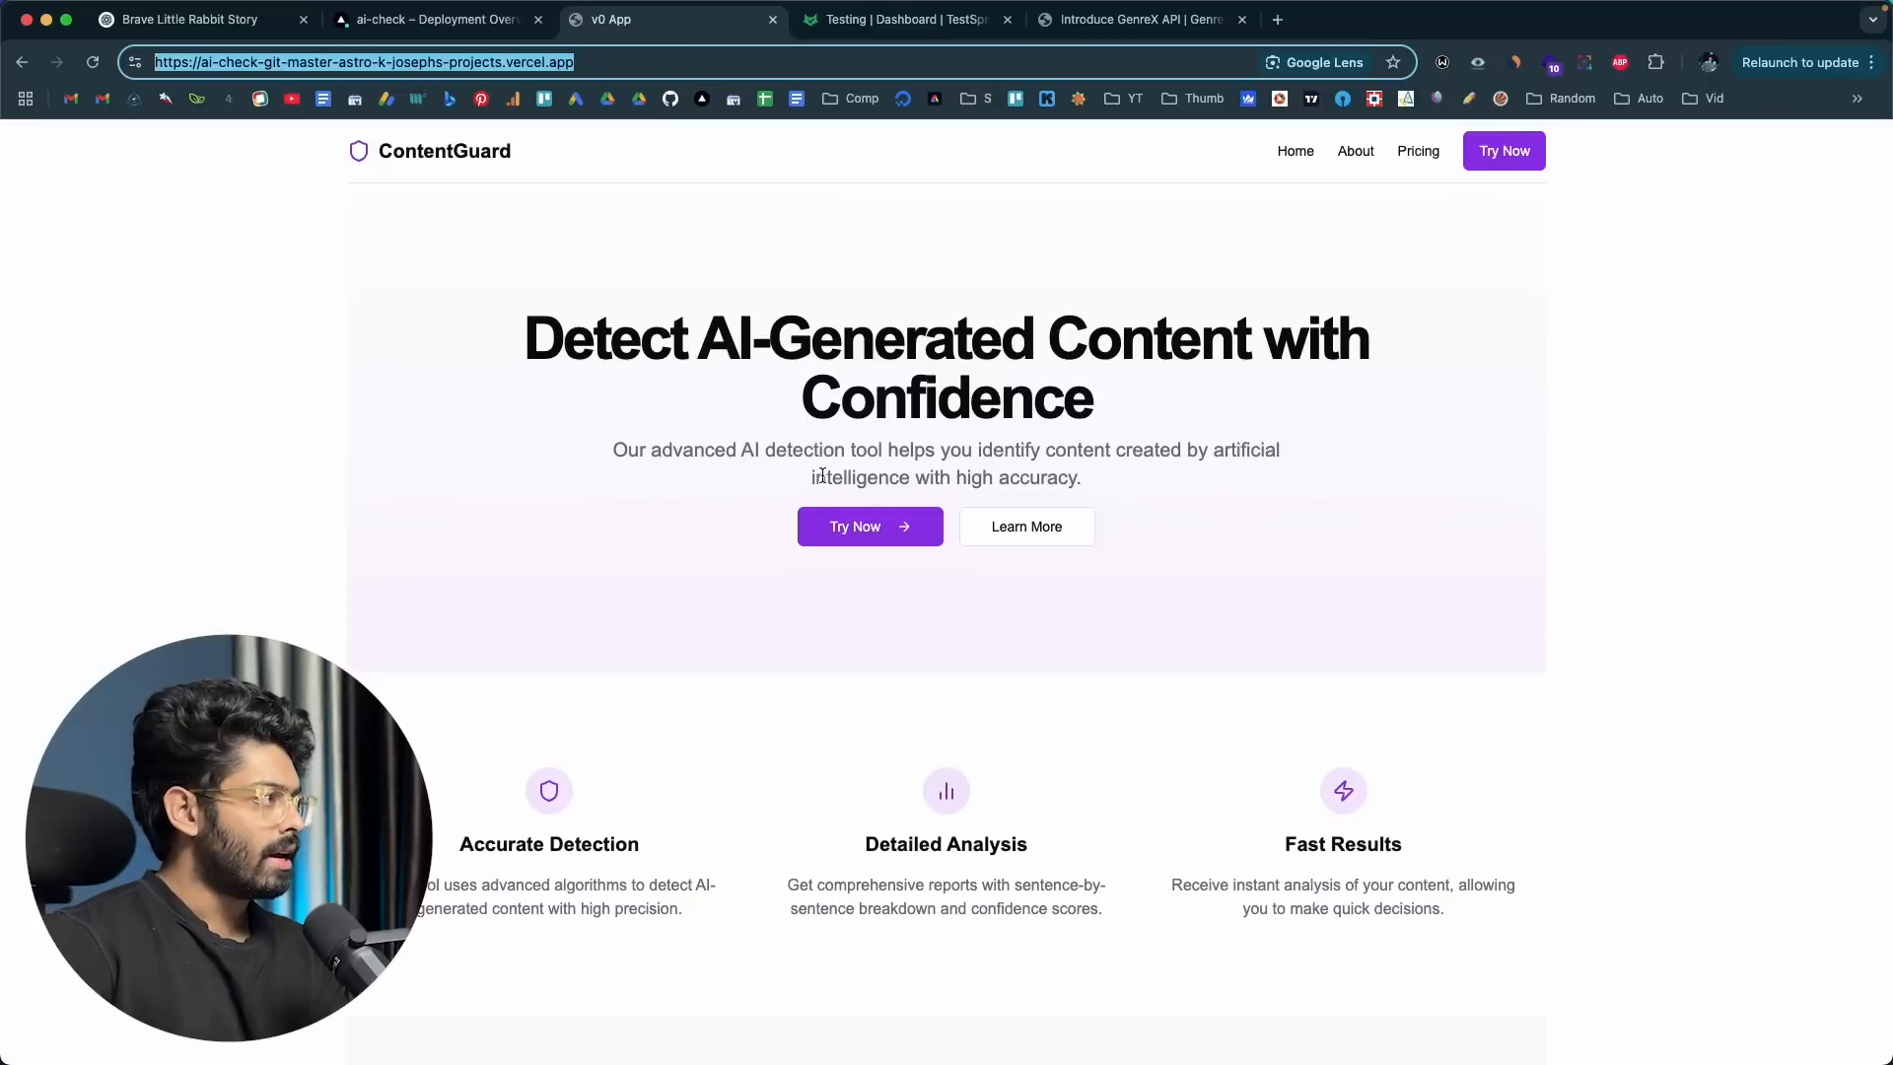
{"action": "left_click", "coordinate": [826, 515]}
{"action": "left_click", "coordinate": [582, 65]}
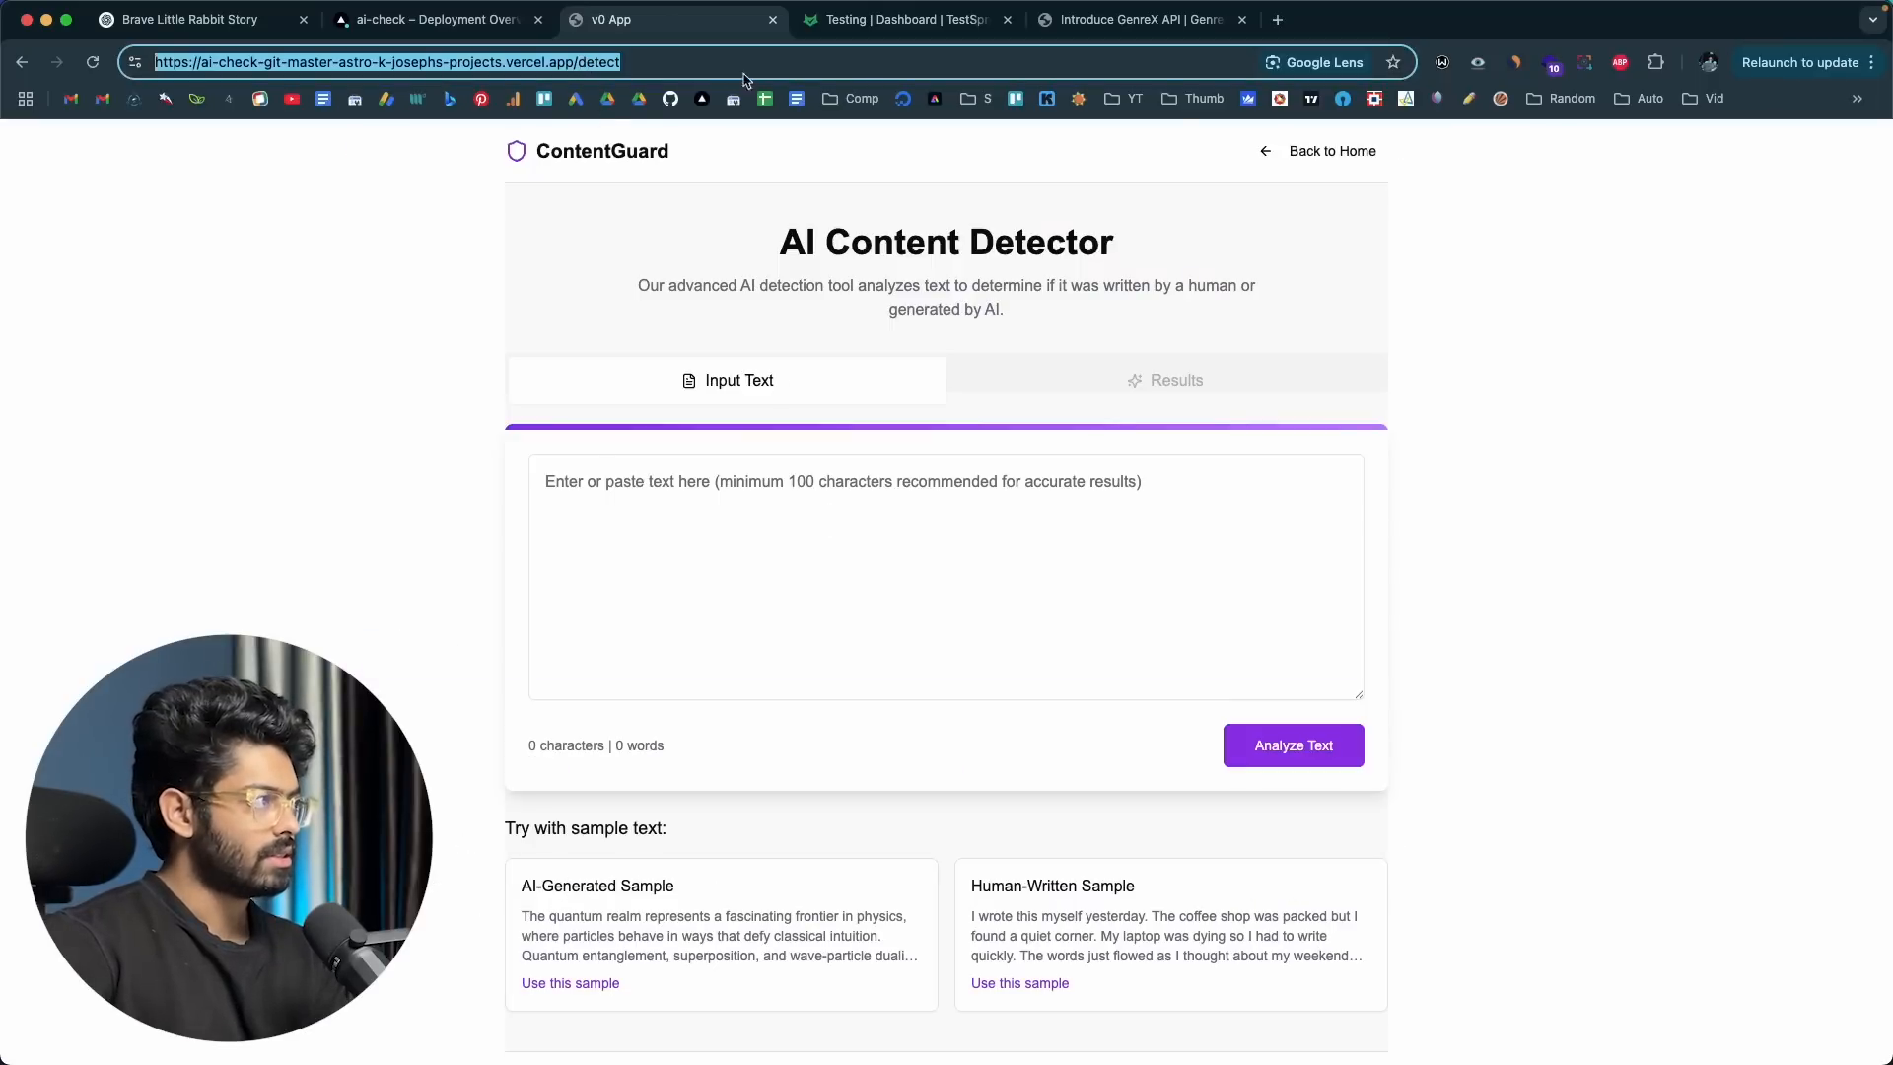
{"action": "left_click", "coordinate": [913, 24]}
{"action": "left_click", "coordinate": [503, 298]}
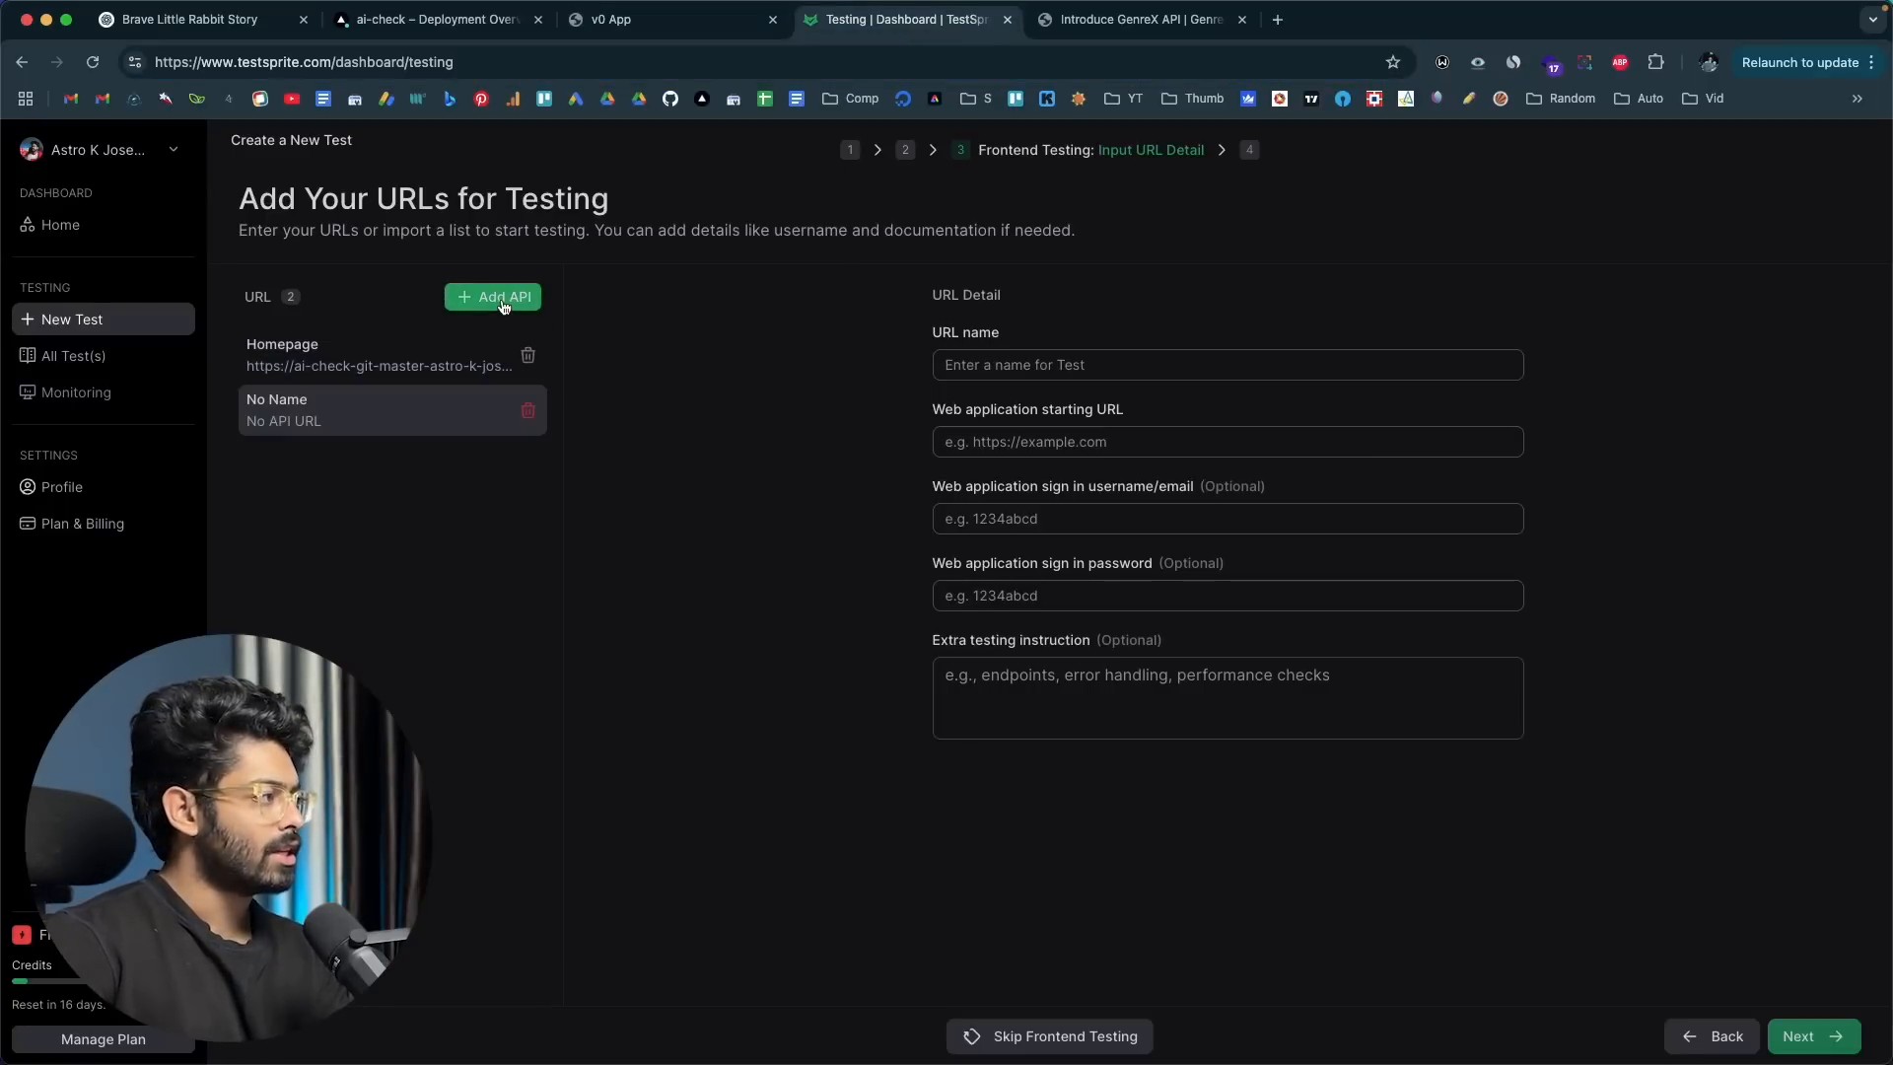
{"action": "left_click", "coordinate": [994, 441]}
{"action": "key", "text": "ctrl+v"}
Step: Name the second URL entry, the one for the /detect page, Detect
{"action": "left_click", "coordinate": [1026, 364]}
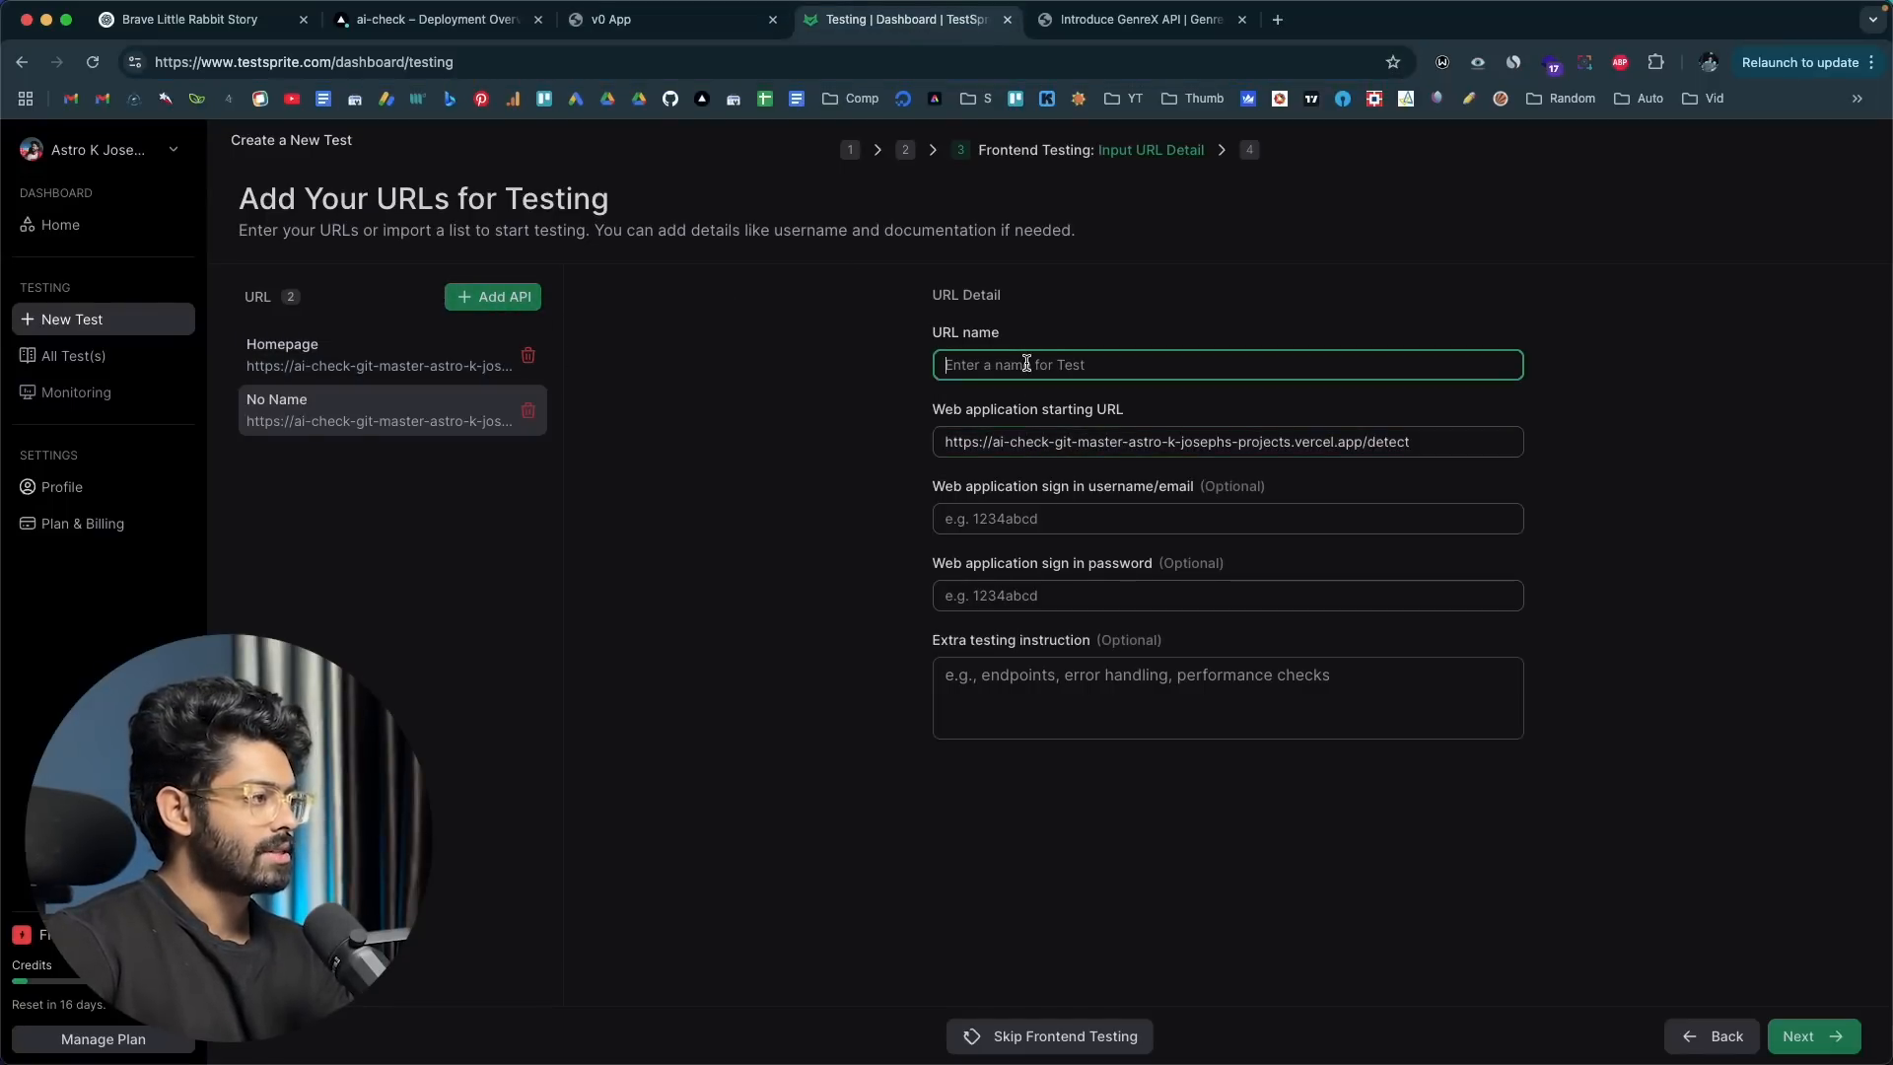
{"action": "type", "text": "d"}
{"action": "key", "text": "BackSpace"}
{"action": "type", "text": "dE"}
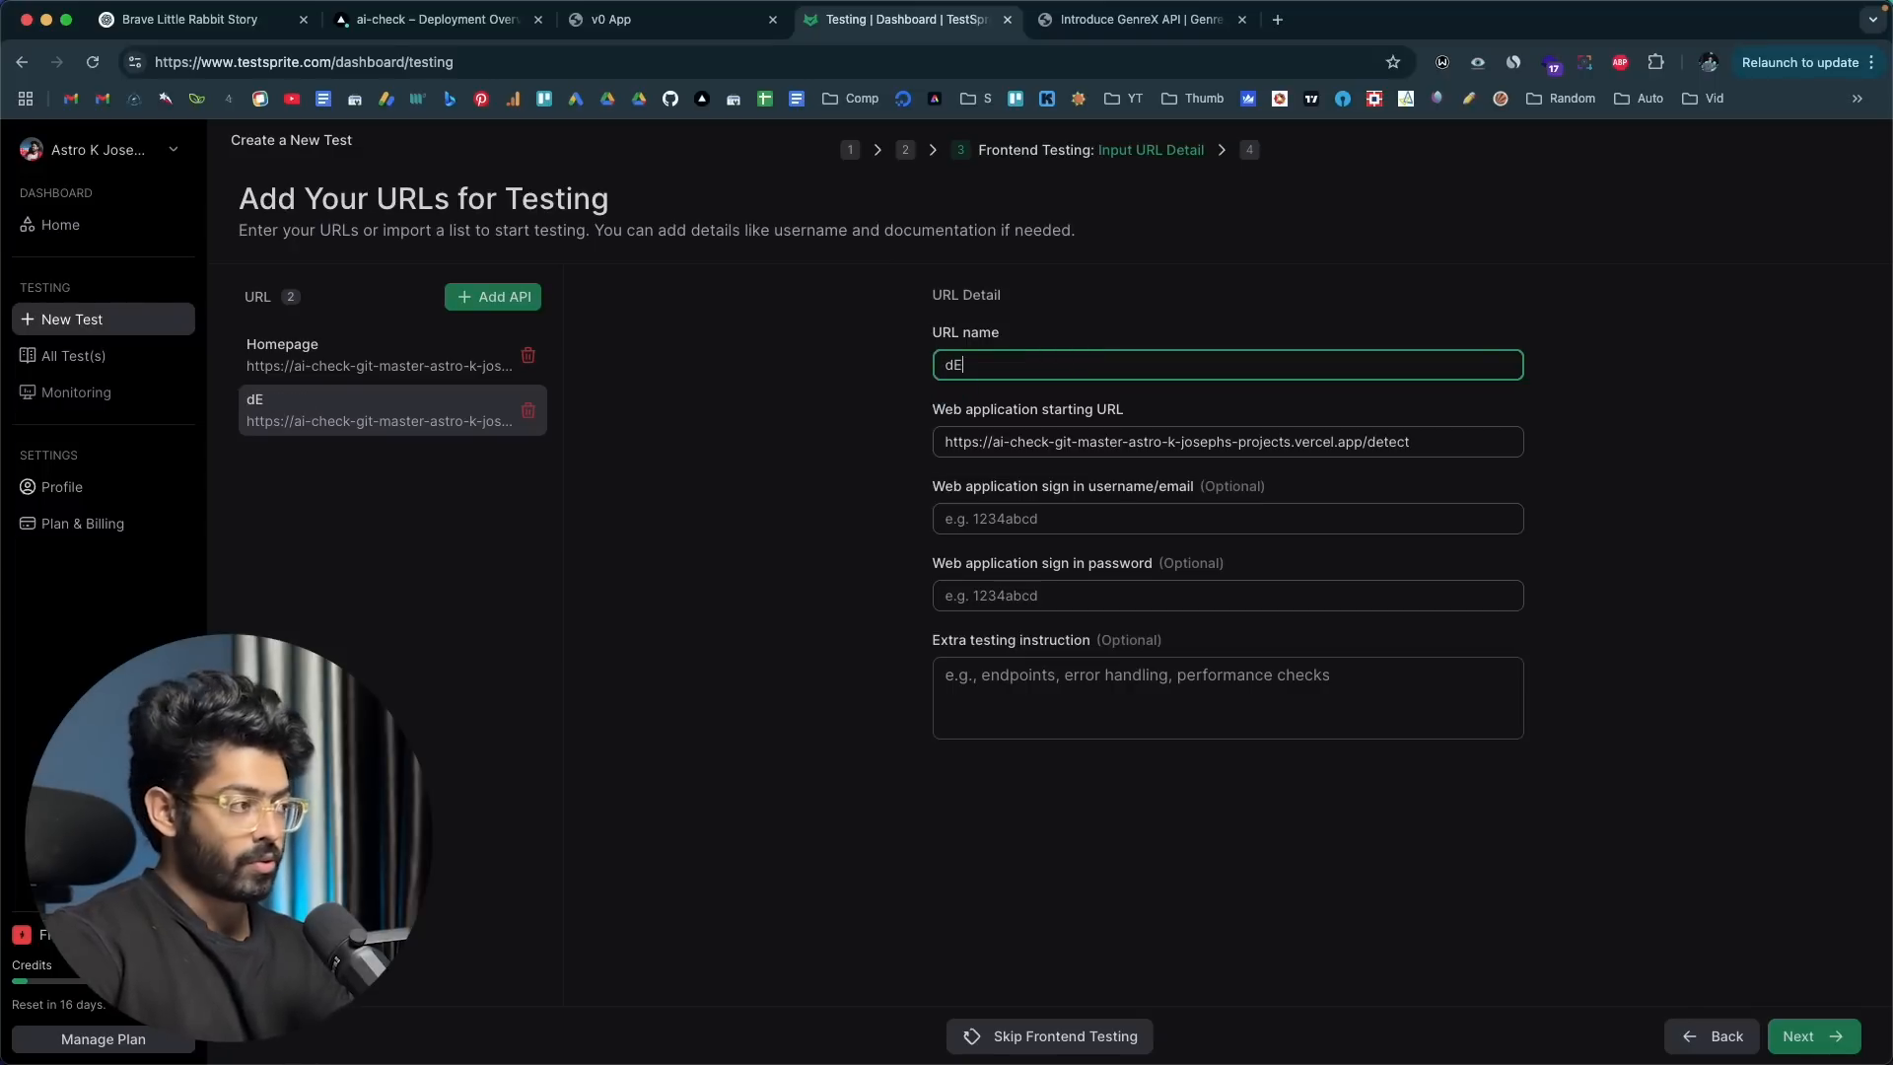
{"action": "key", "text": "BackSpace"}
{"action": "key", "text": "BackSpace"}
{"action": "type", "text": "Detect"}
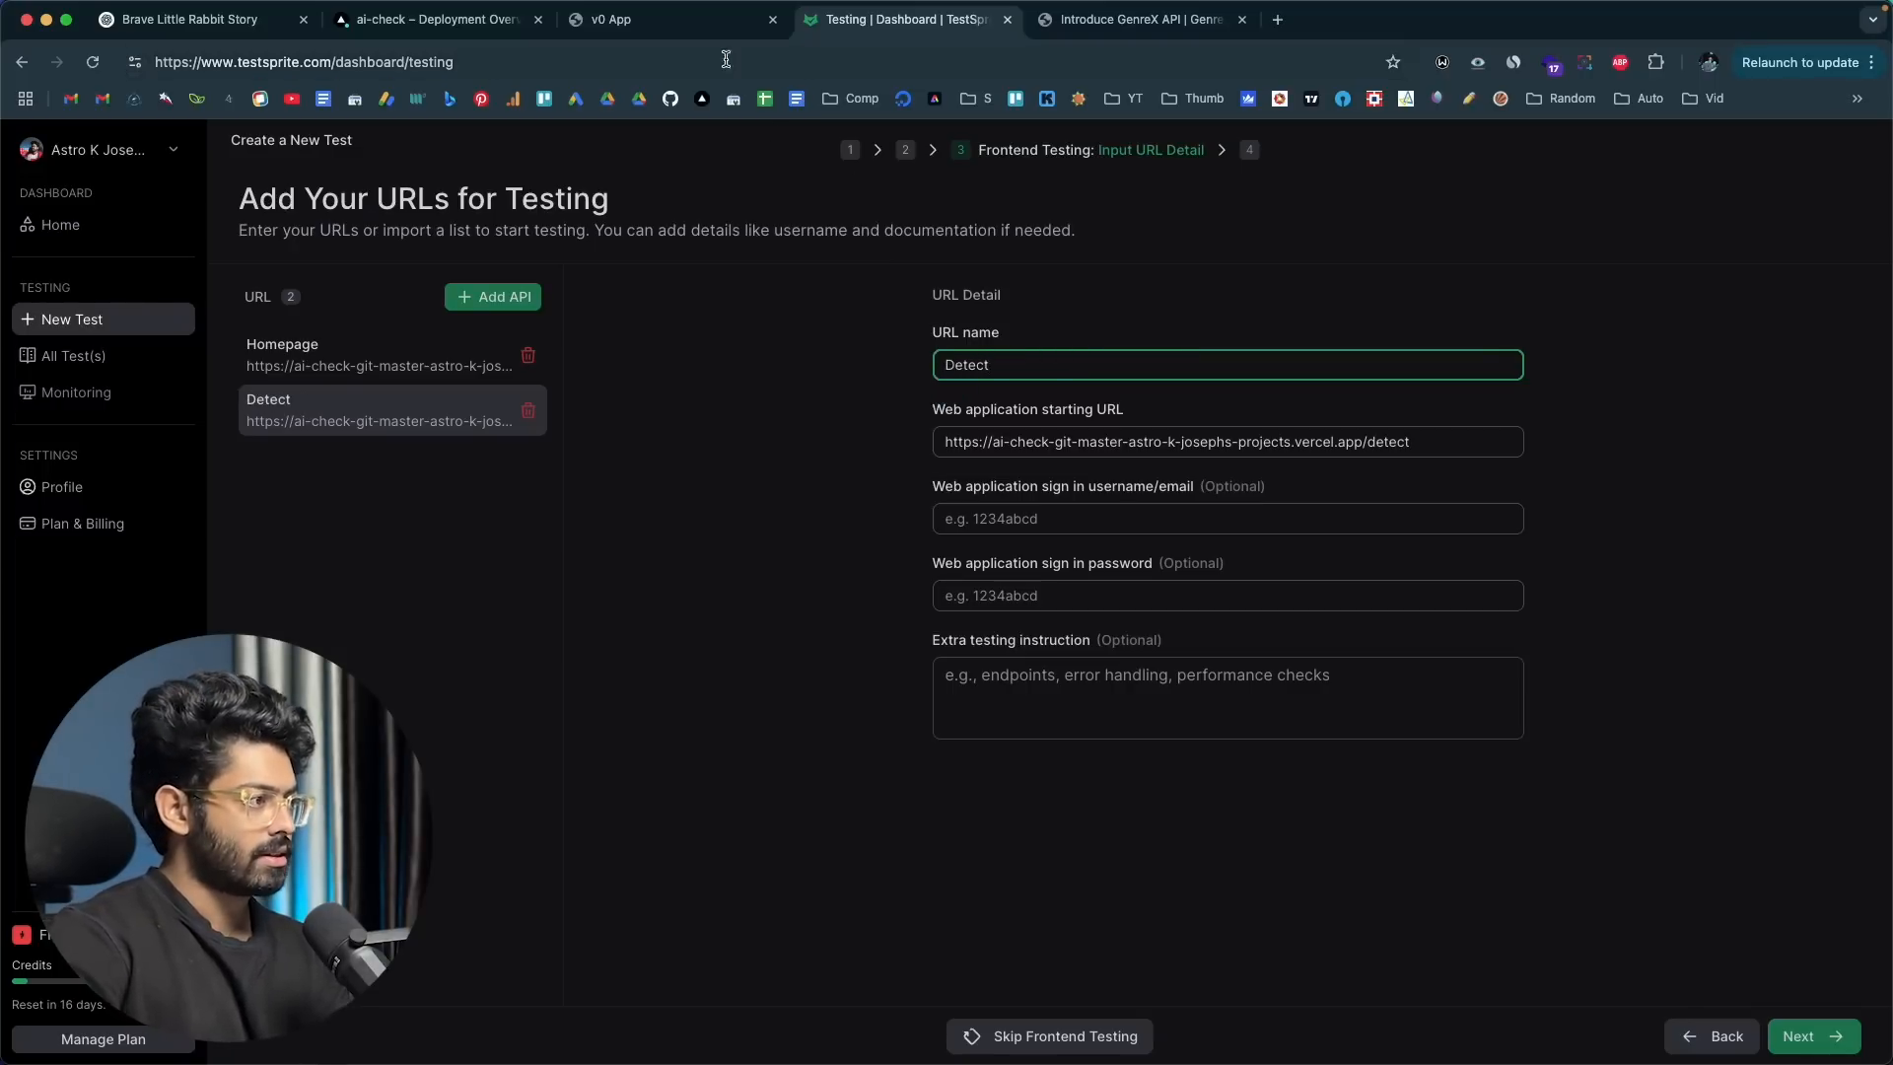
Step: Switch to the ContentGuard app, browse its About and Pricing pages, and copy the Pricing page's address
{"action": "left_click", "coordinate": [728, 22]}
{"action": "left_click", "coordinate": [1244, 148]}
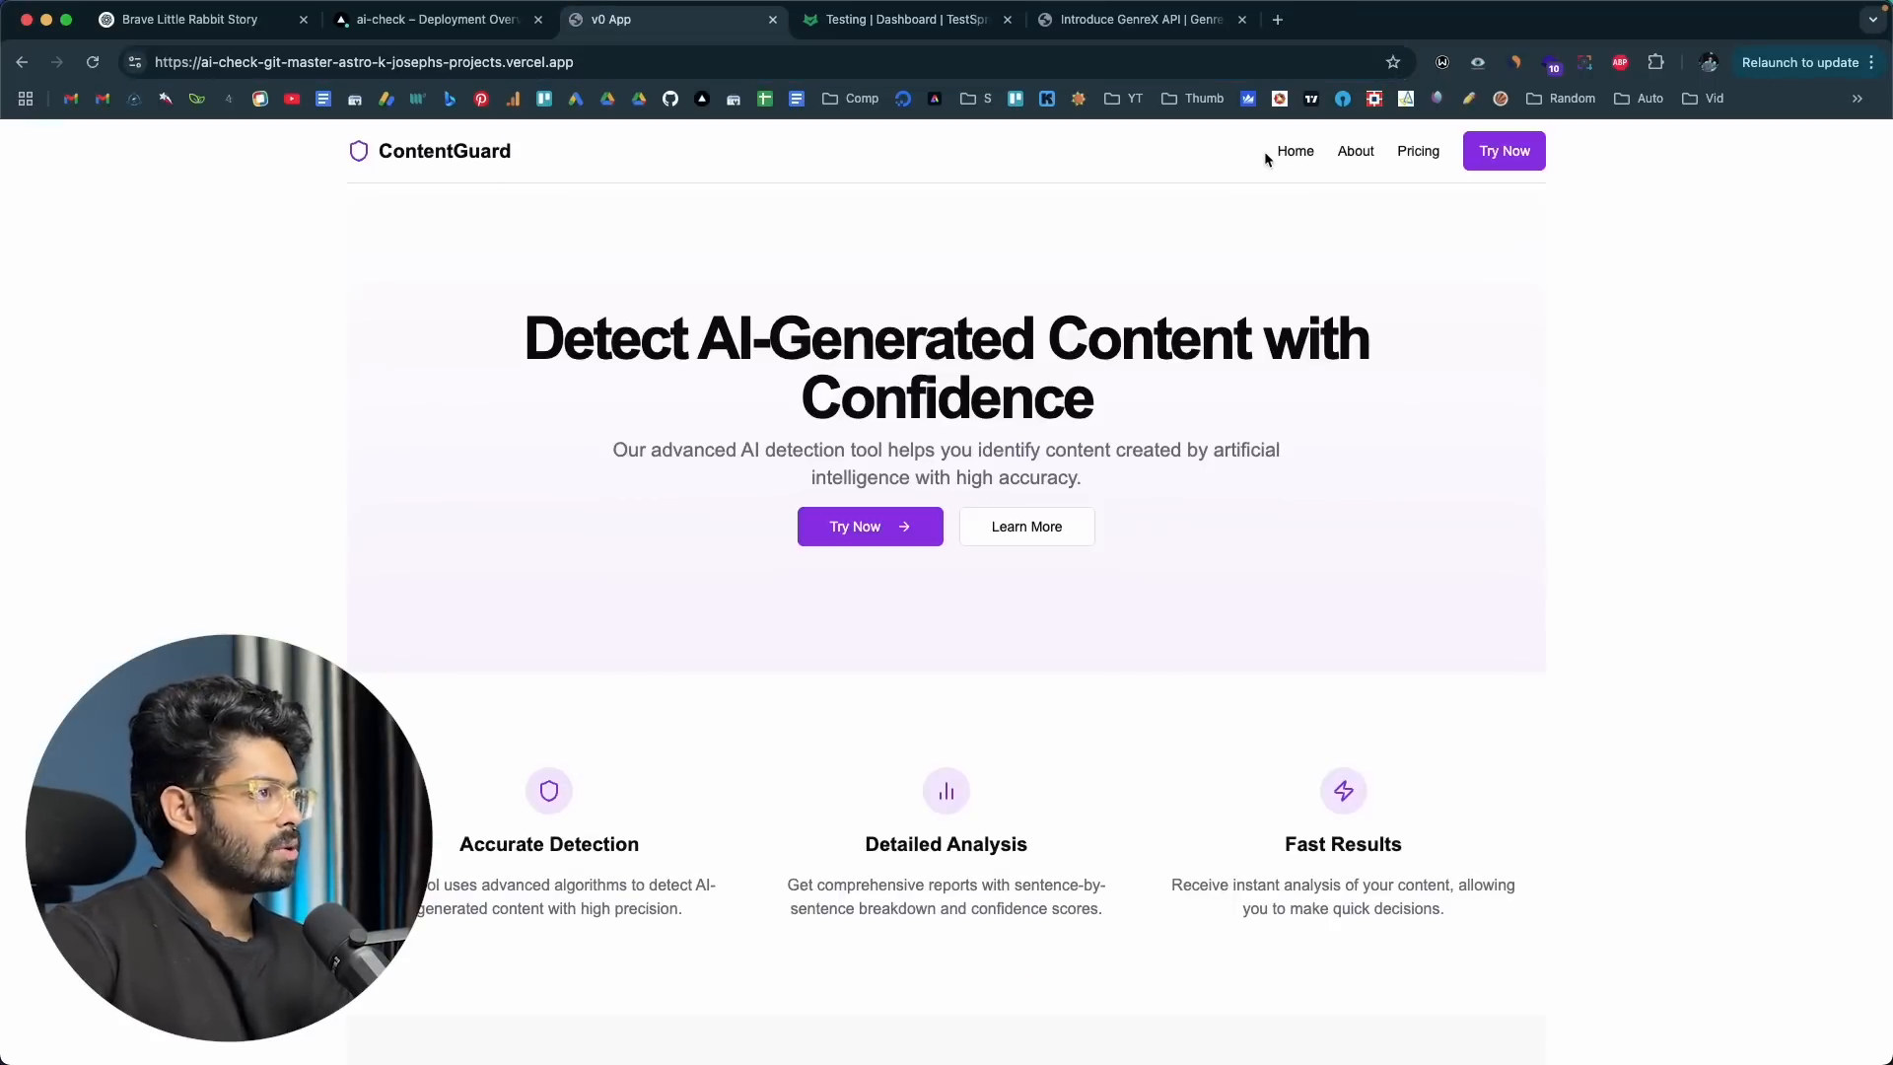
{"action": "left_click", "coordinate": [1356, 151]}
{"action": "scroll", "coordinate": [921, 424], "scroll_direction": "down", "scroll_amount": 5}
{"action": "scroll", "coordinate": [978, 388], "scroll_direction": "up", "scroll_amount": 5}
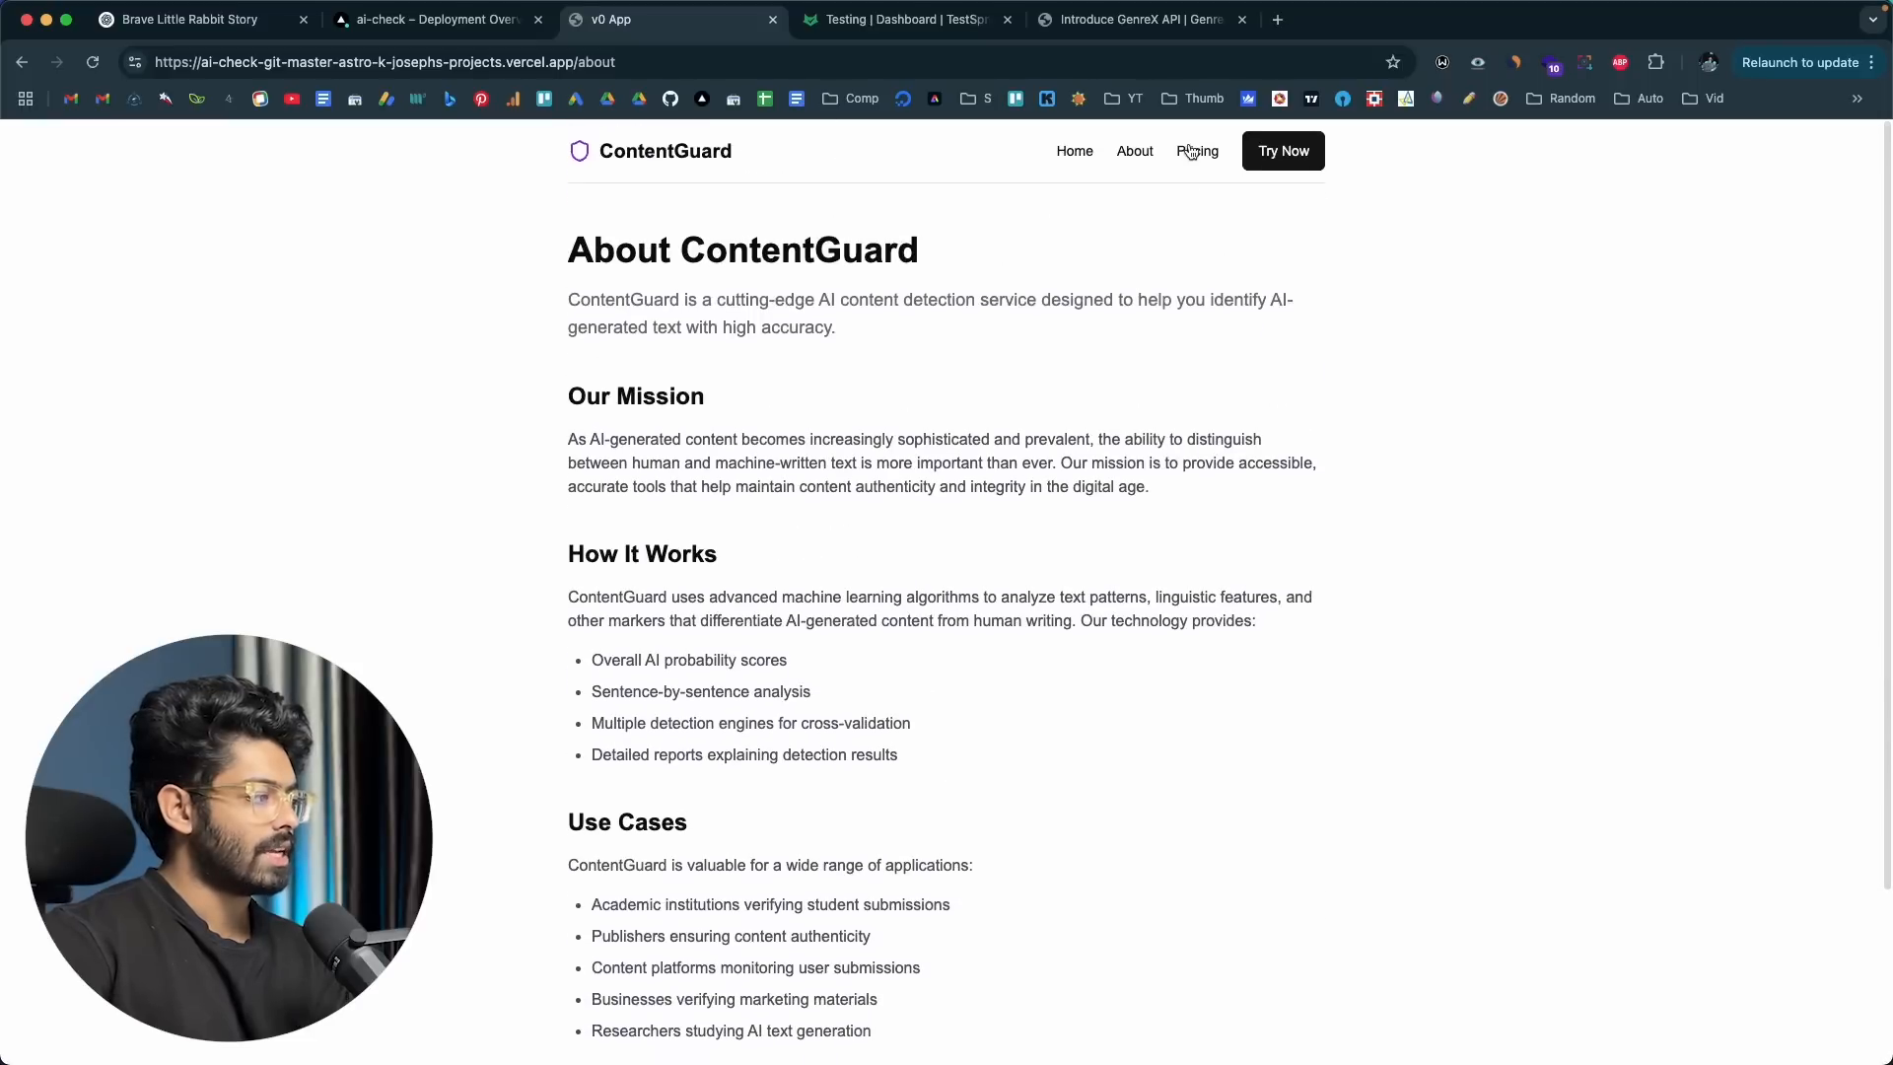
{"action": "left_click", "coordinate": [1191, 151]}
{"action": "scroll", "coordinate": [963, 493], "scroll_direction": "down", "scroll_amount": 3}
{"action": "scroll", "coordinate": [838, 345], "scroll_direction": "up", "scroll_amount": 3}
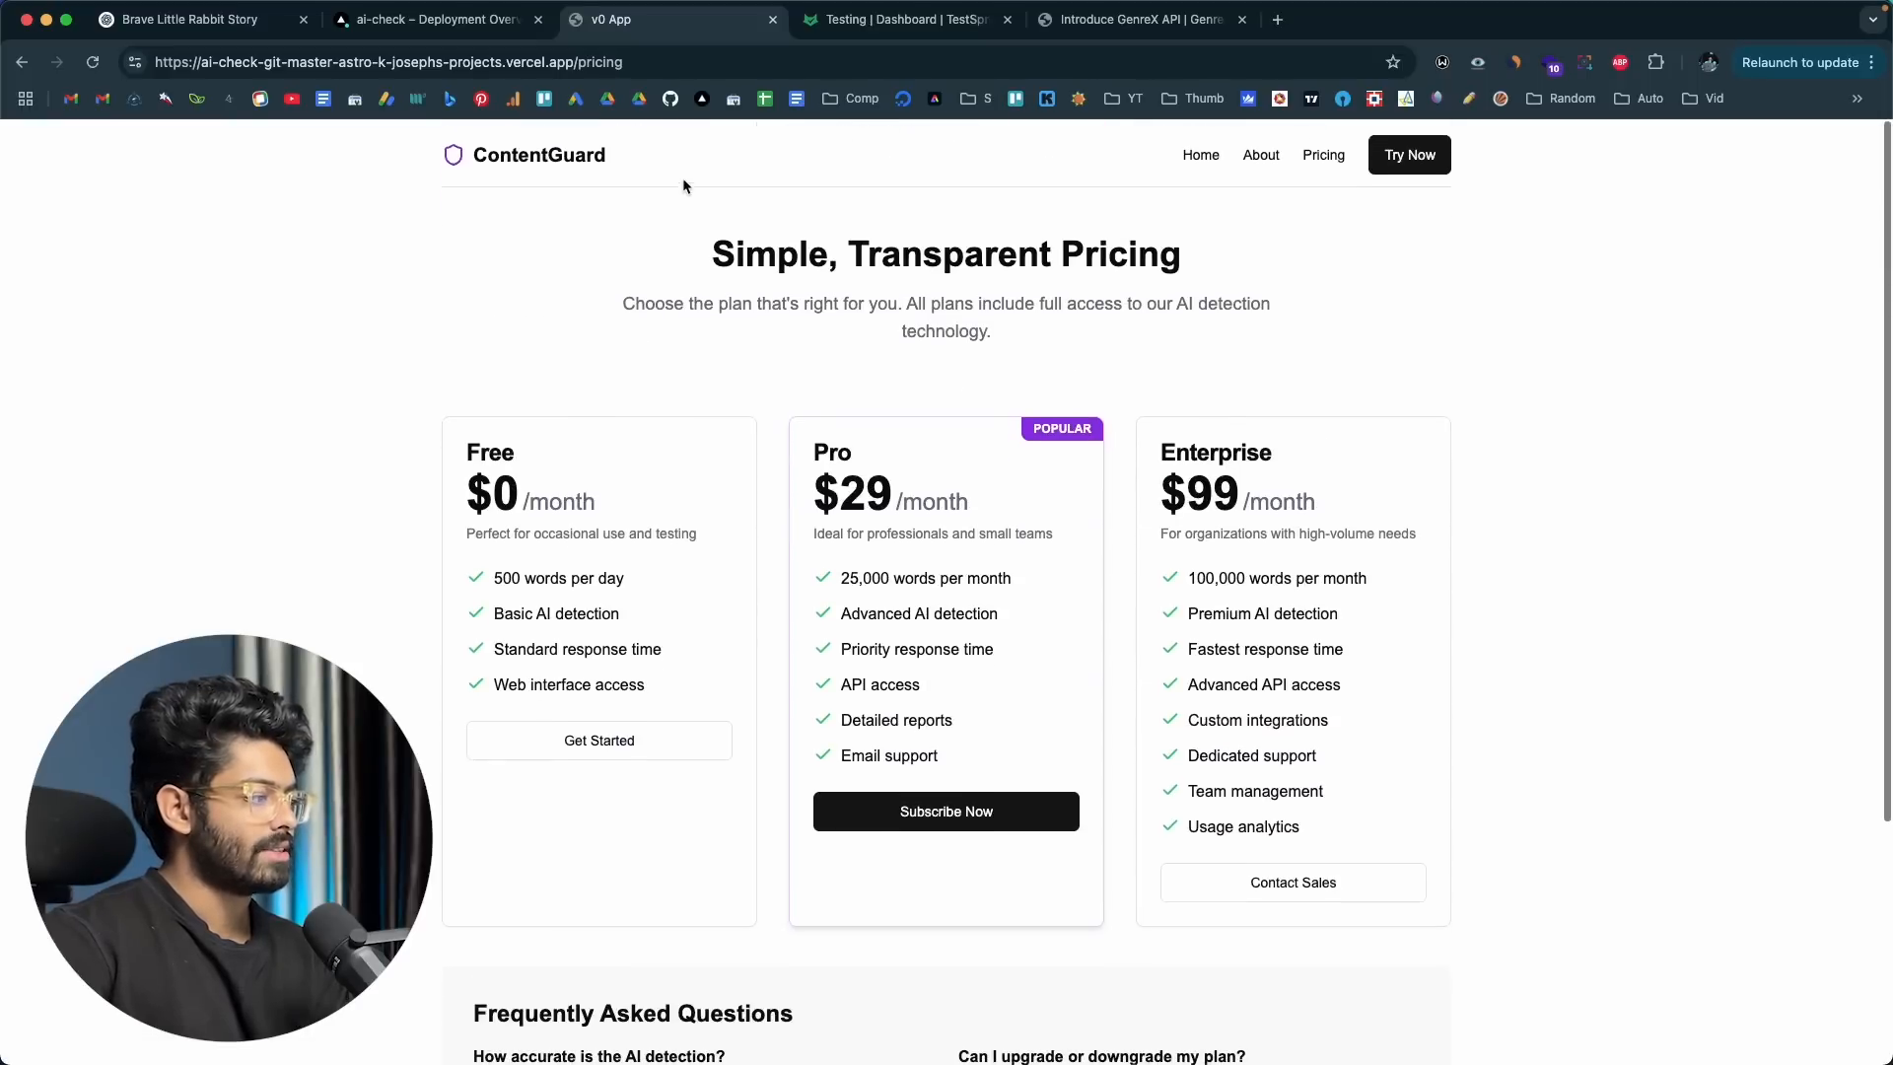
{"action": "left_click", "coordinate": [638, 59]}
{"action": "key", "text": "super+c"}
Step: Back in TestSprite, add a third URL entry named Pricing with ContentGuard's /pricing address as its starting URL
{"action": "left_click", "coordinate": [950, 21]}
{"action": "left_click", "coordinate": [493, 297]}
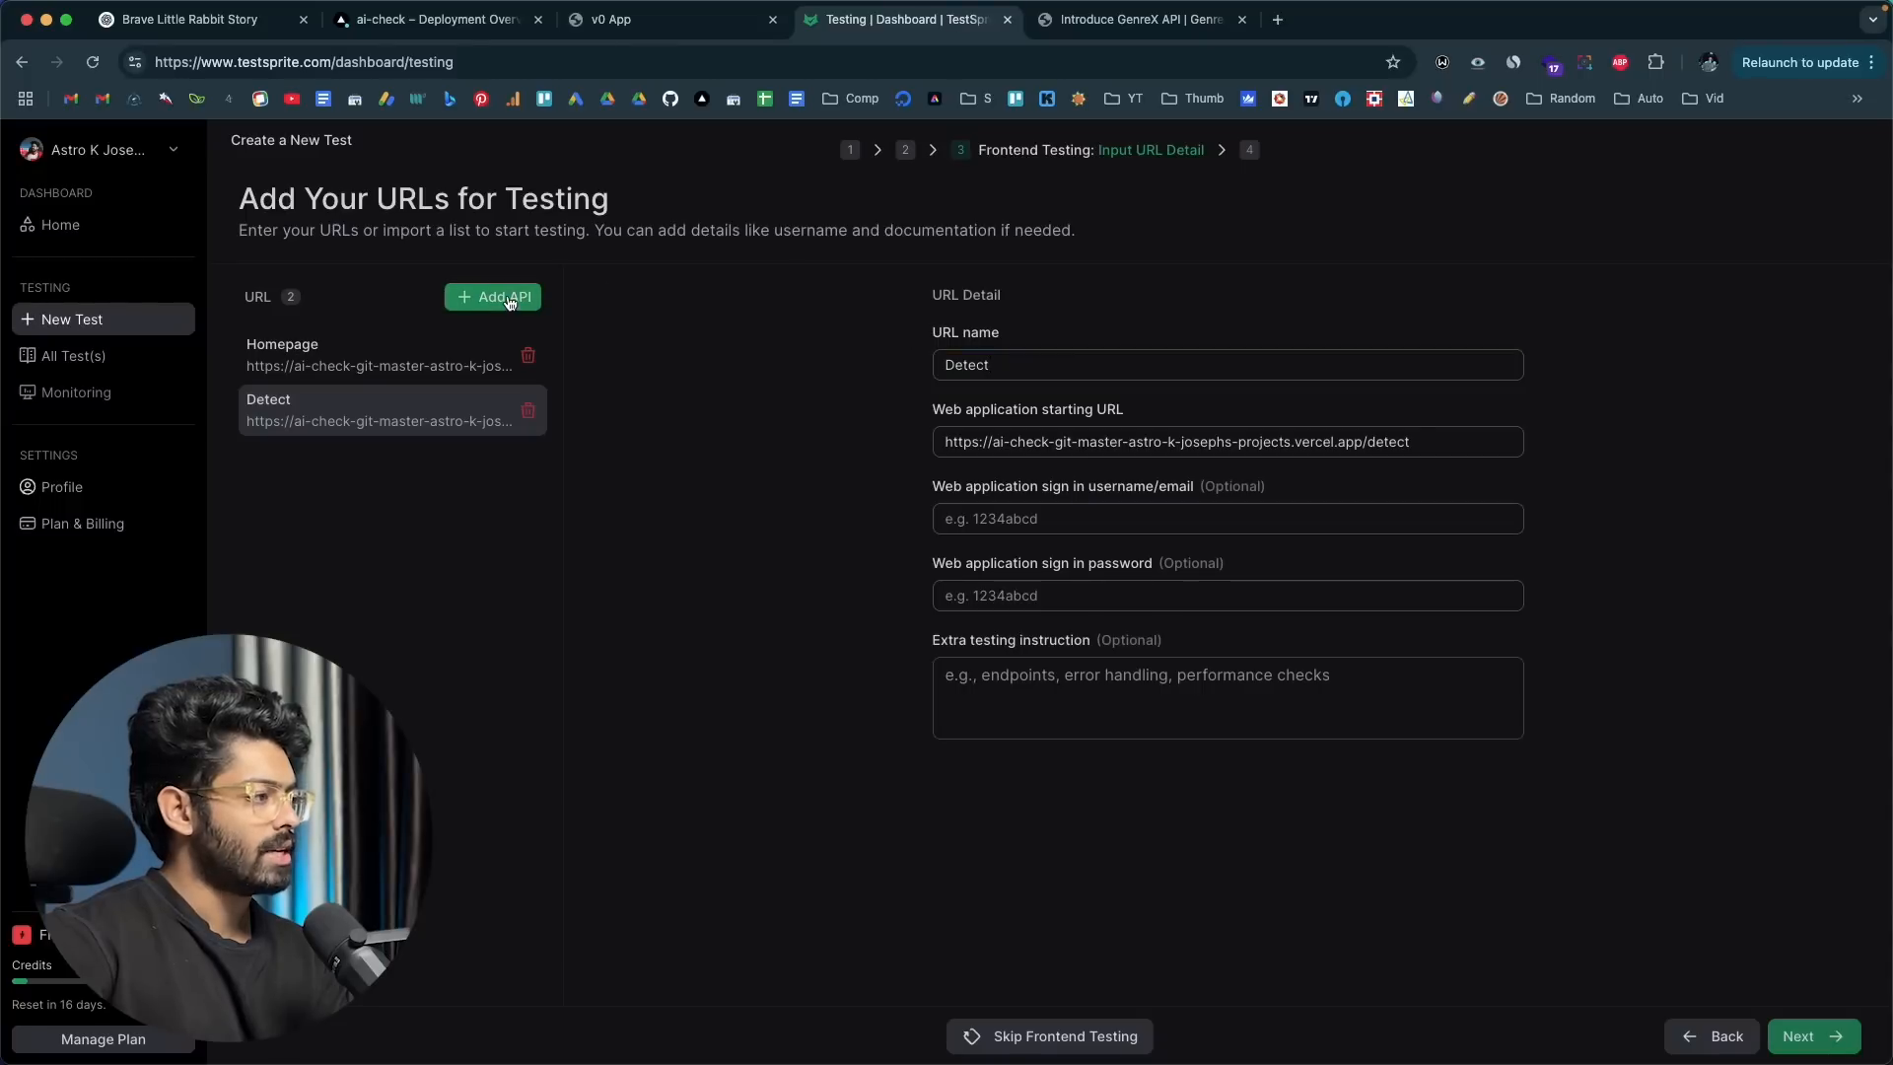
{"action": "left_click", "coordinate": [1053, 366]}
{"action": "type", "text": "Pricing"}
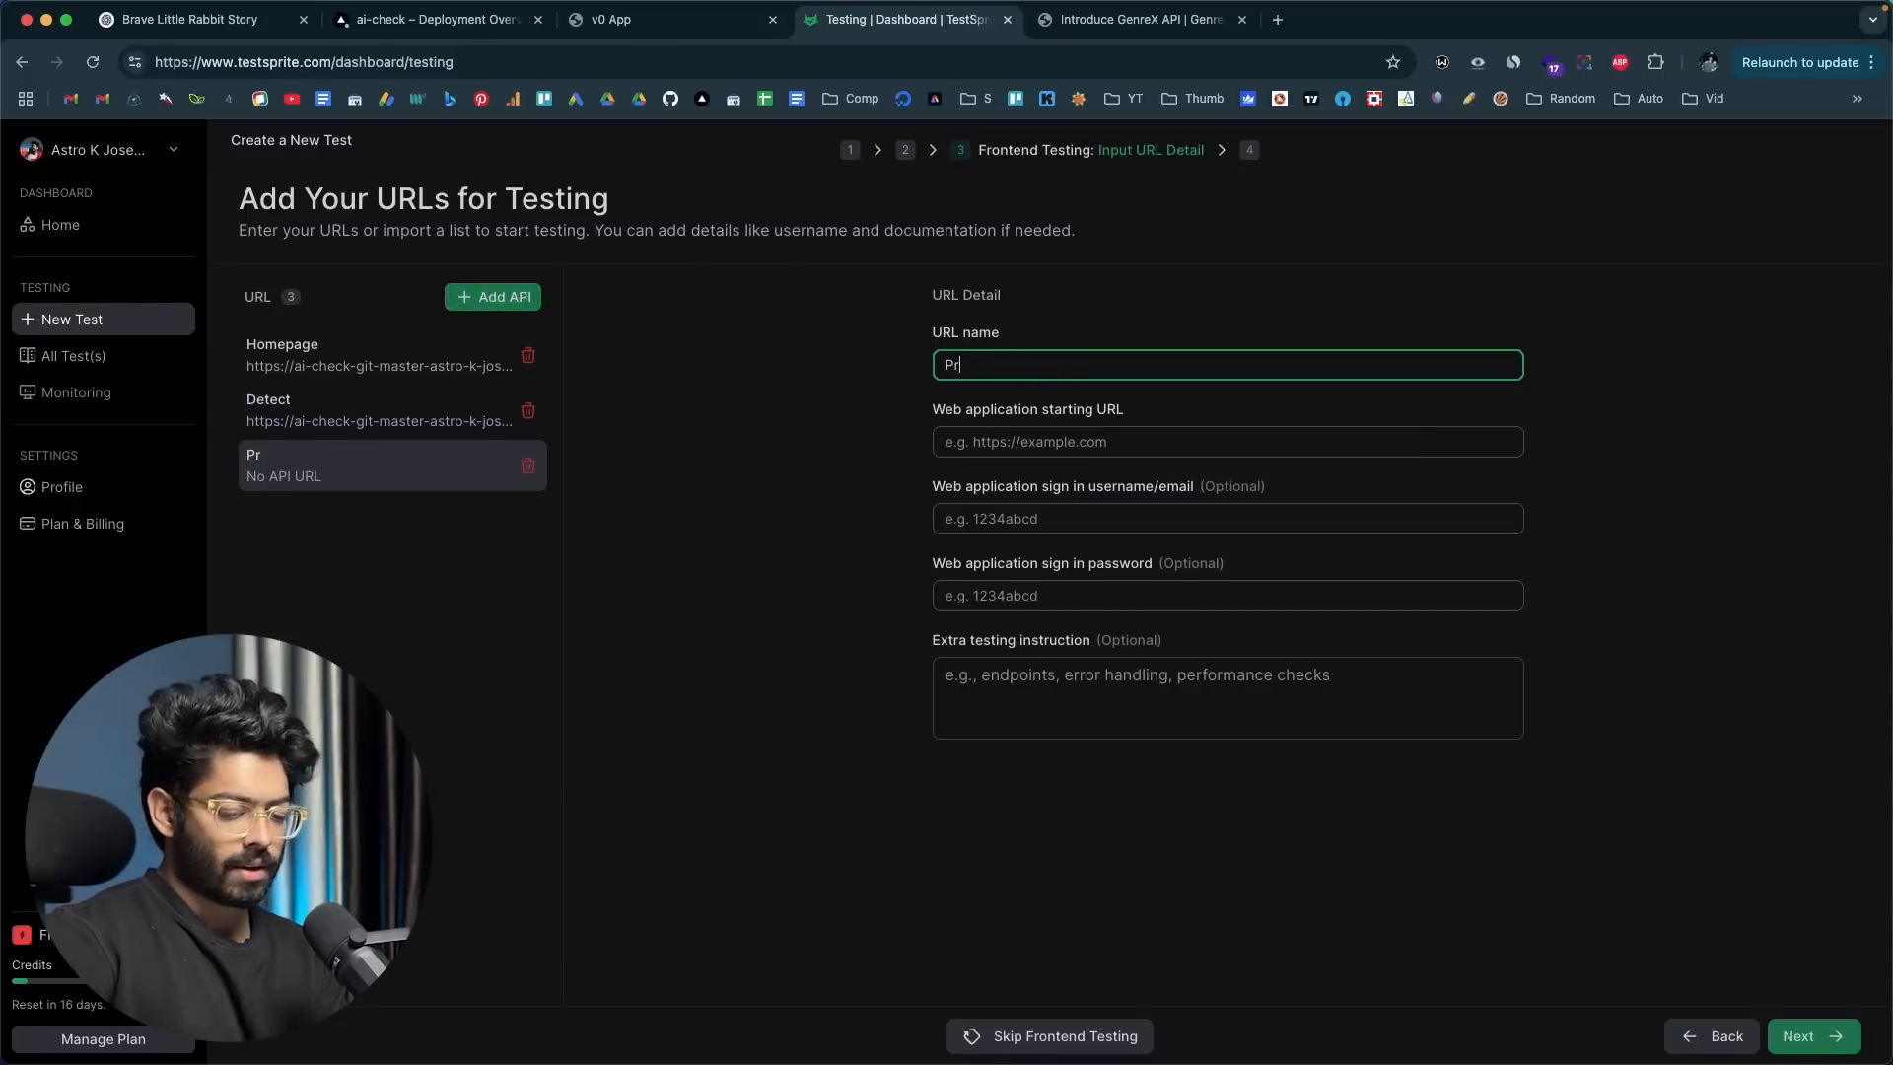
{"action": "left_click", "coordinate": [1077, 434]}
{"action": "key", "text": "super+v"}
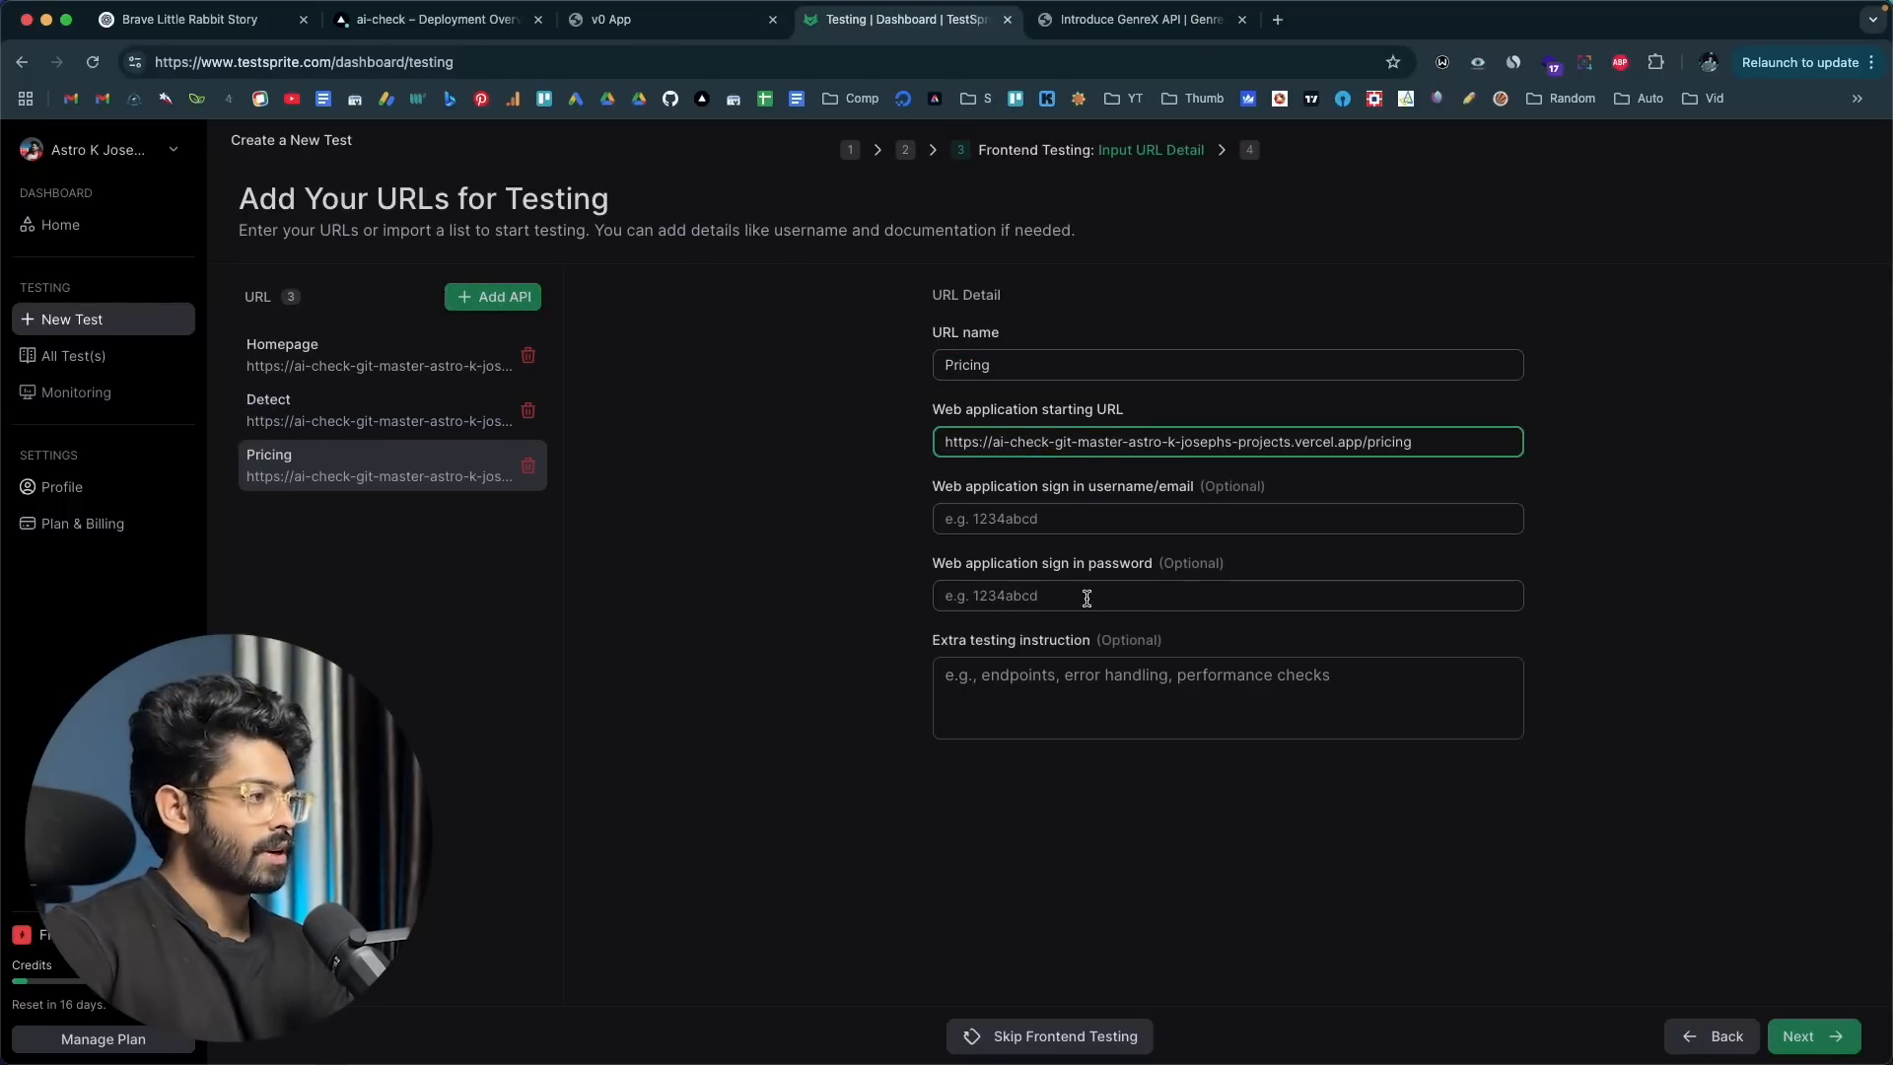
{"action": "left_click", "coordinate": [916, 798]}
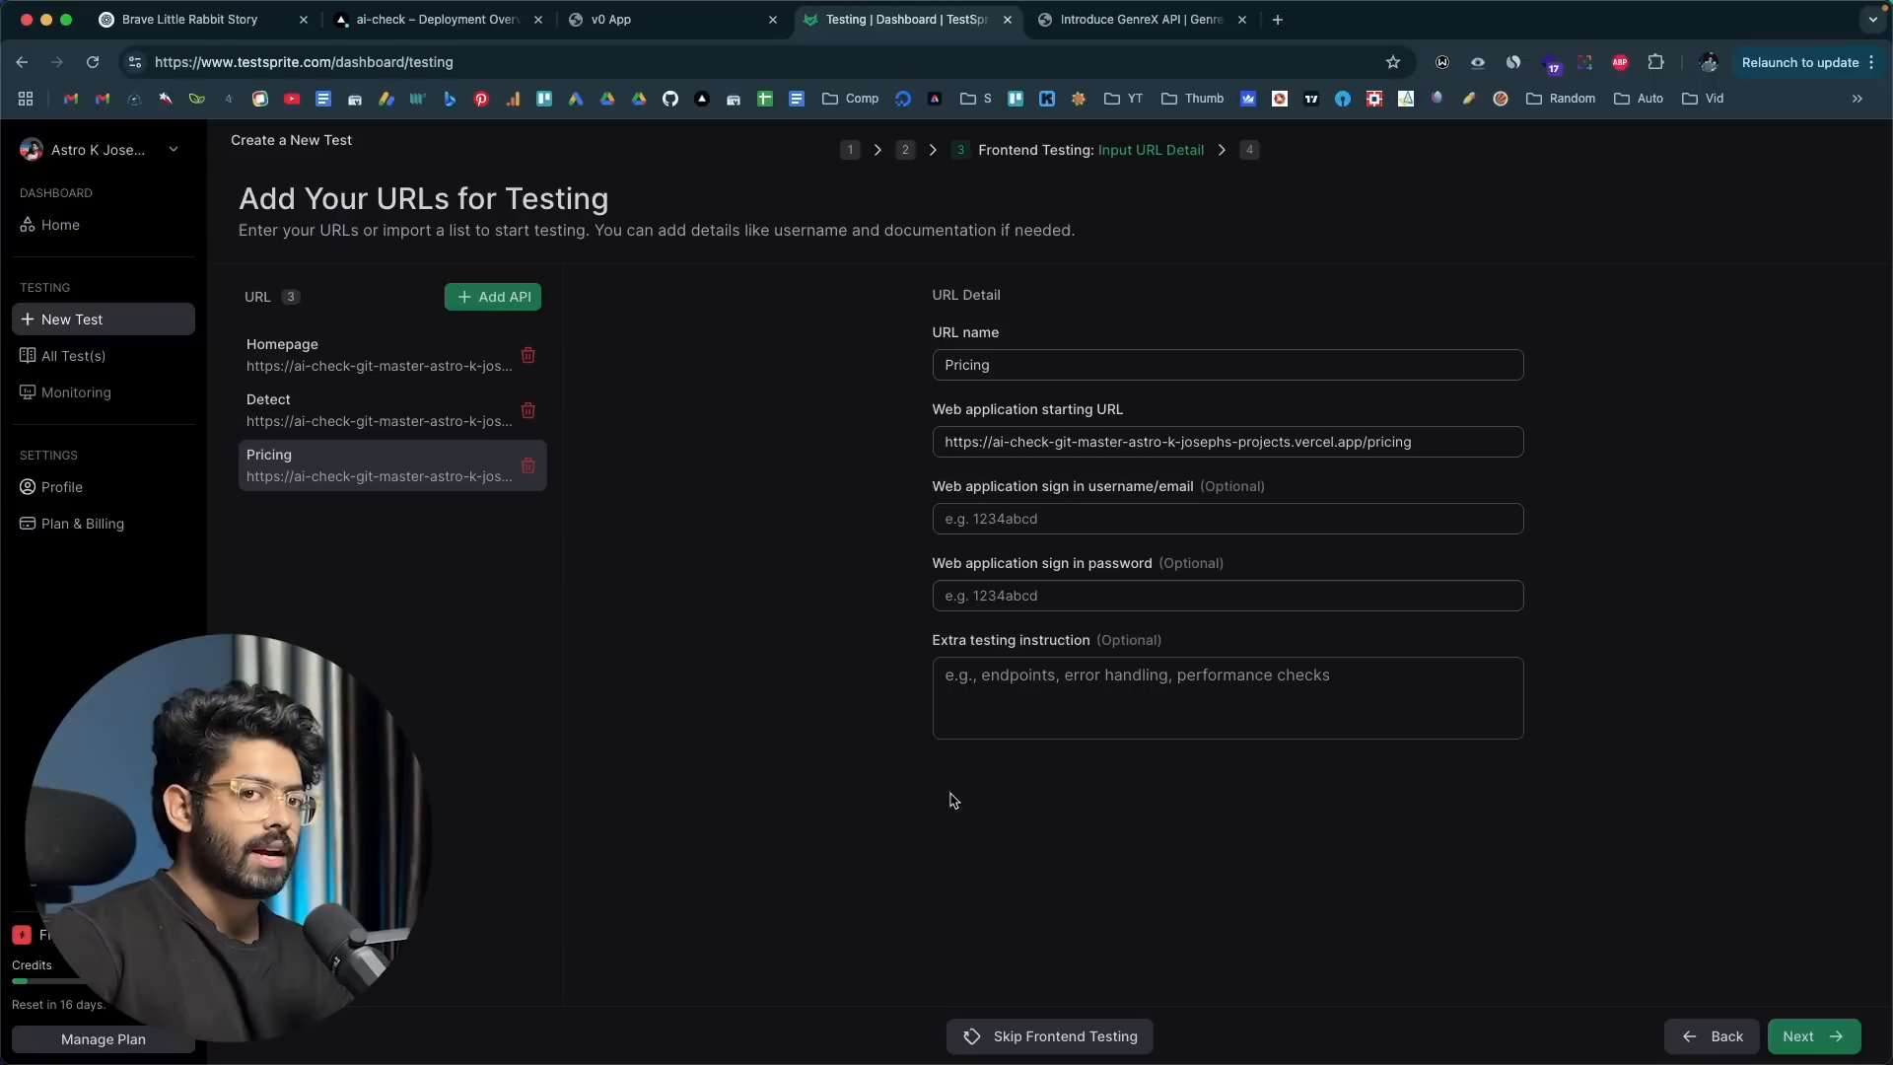
{"action": "left_click", "coordinate": [992, 694]}
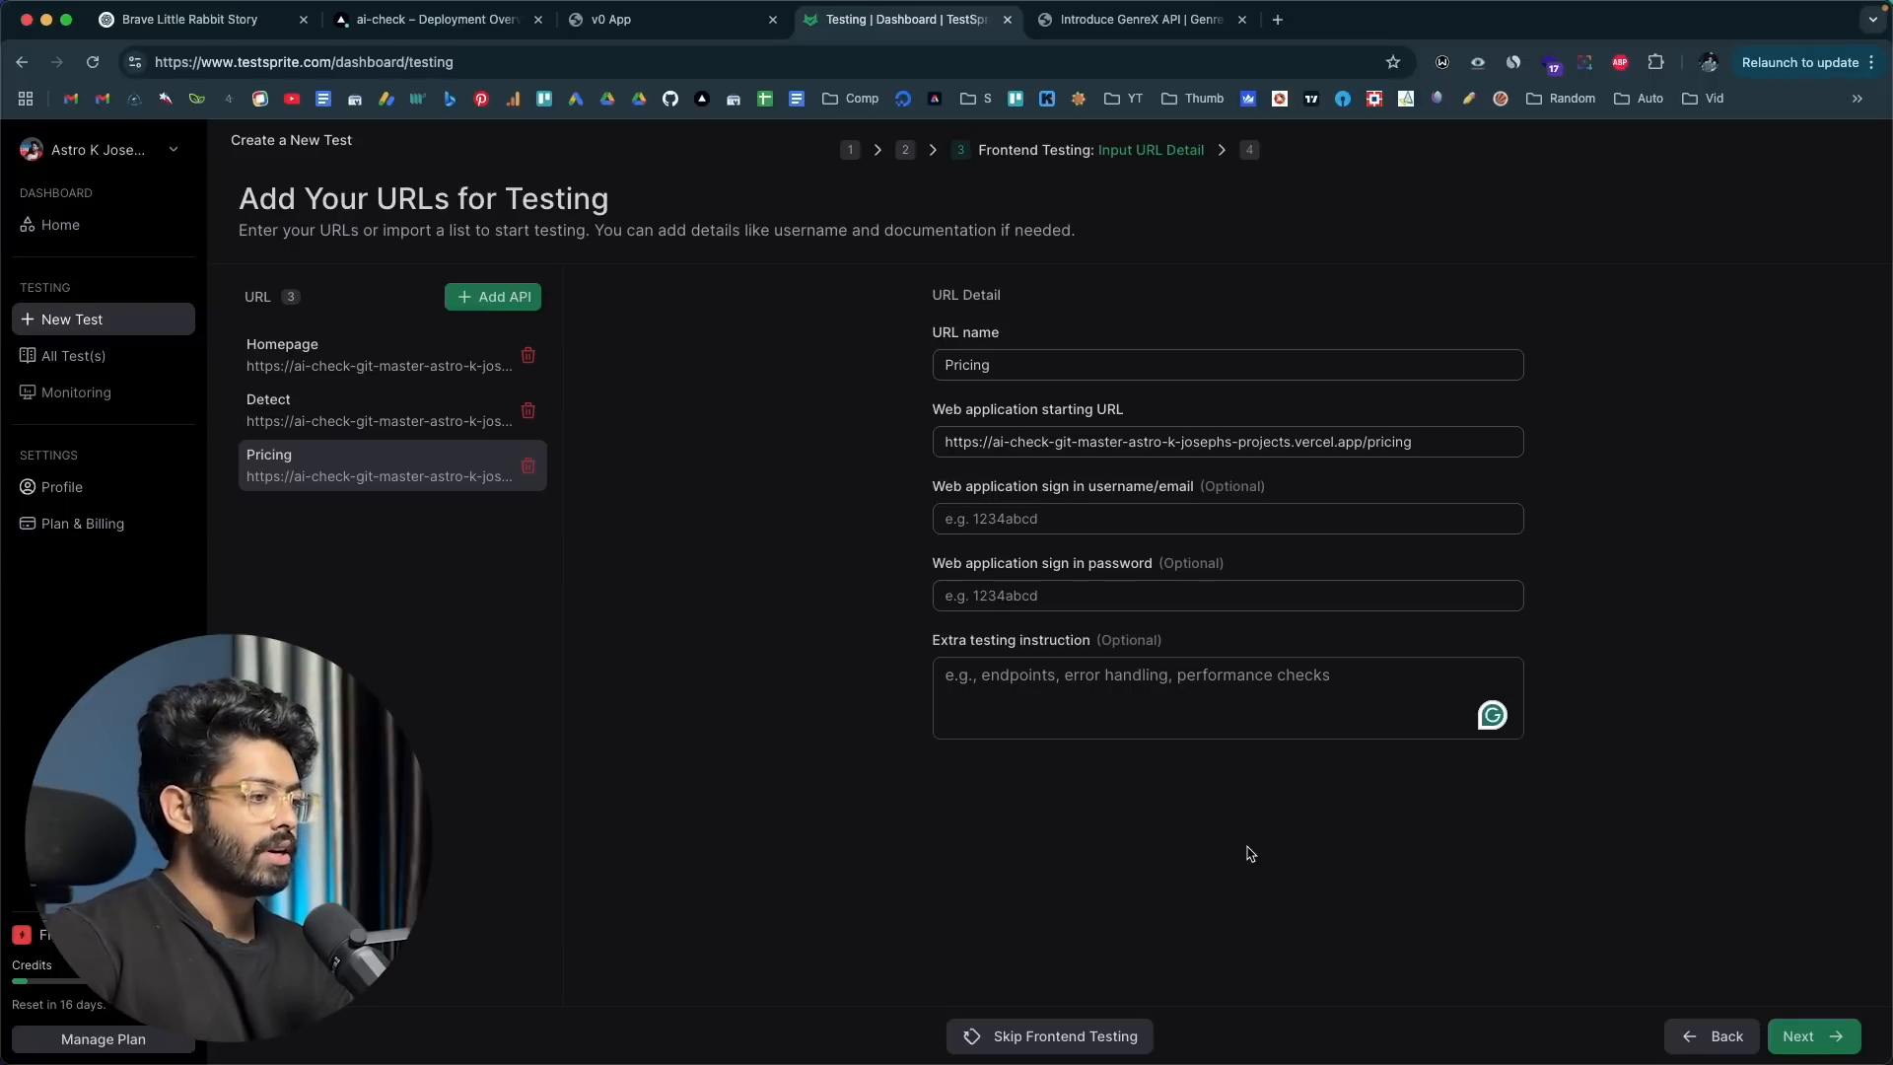
Step: Generate the draft frontend test plan from the URL entries, check its summary and proceed to the test case selection
{"action": "left_click", "coordinate": [1789, 1038]}
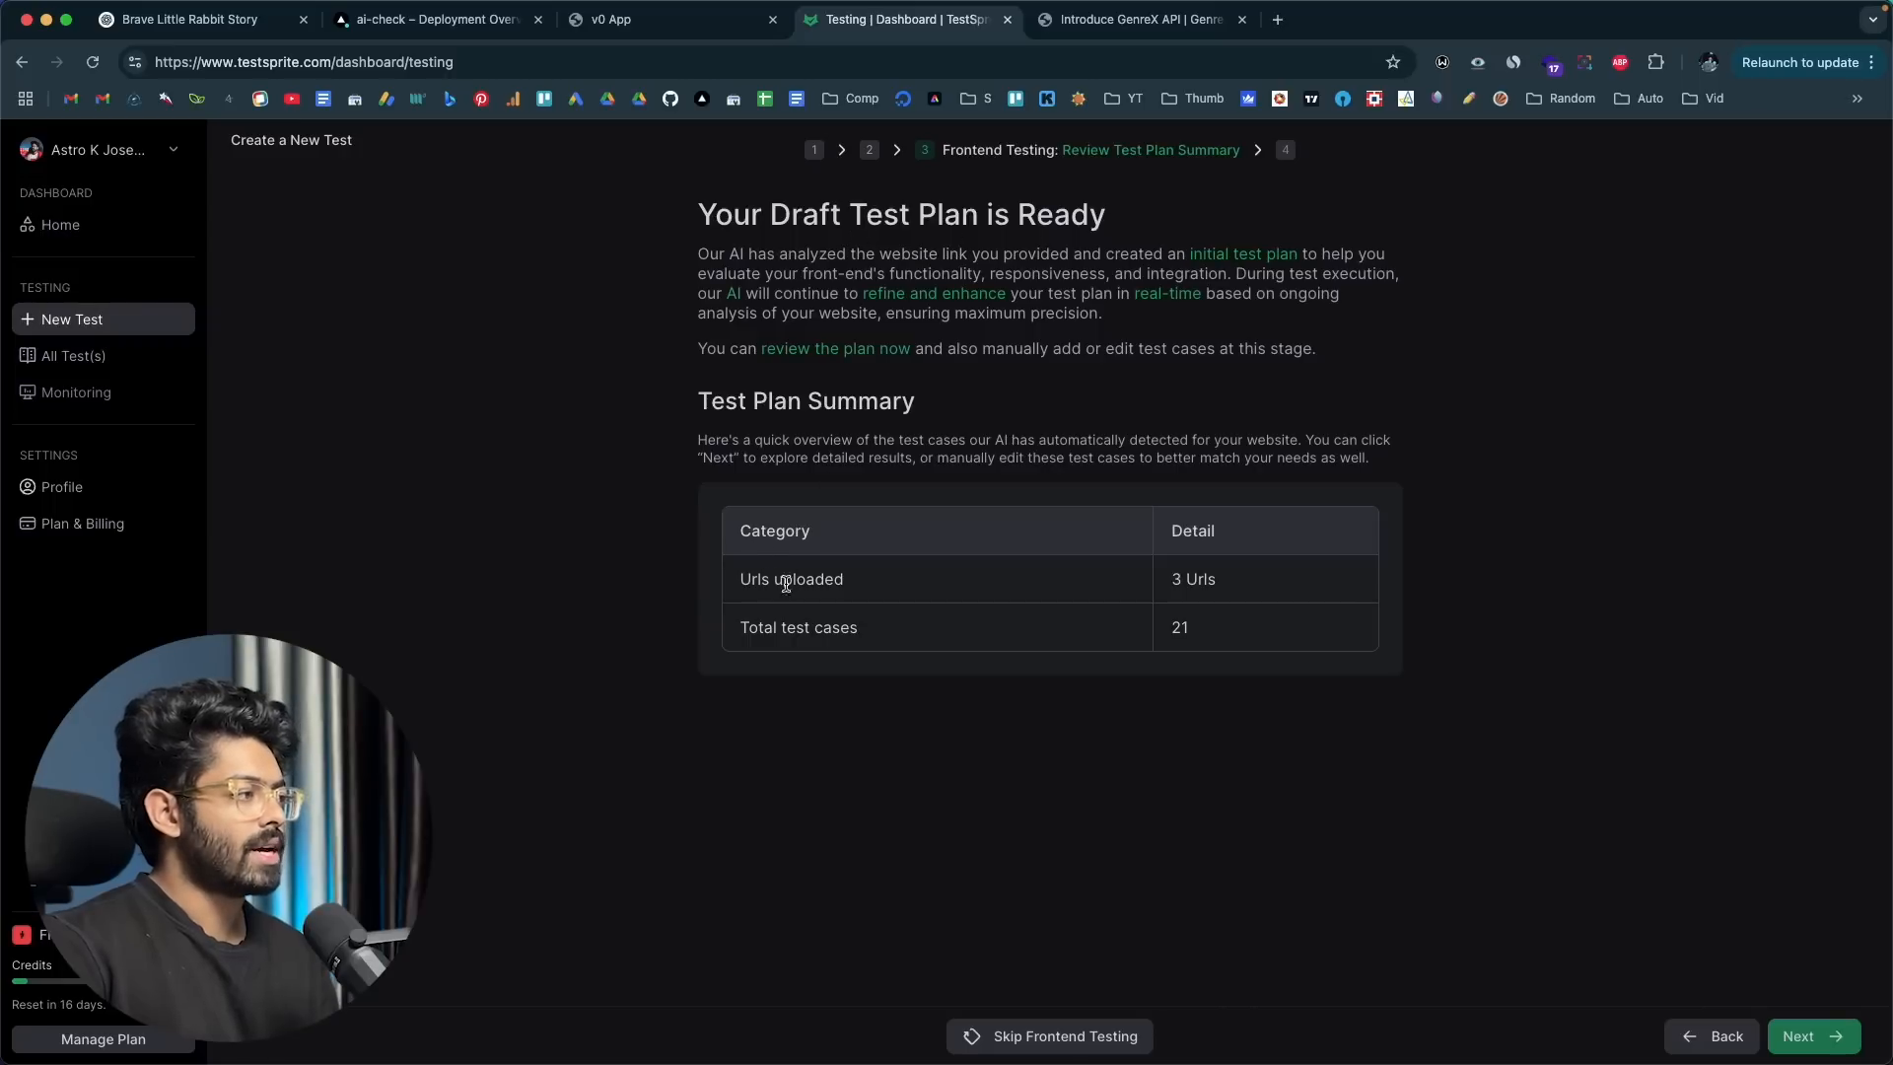
{"action": "left_click_drag", "start_coordinate": [1240, 576], "coordinate": [1164, 584]}
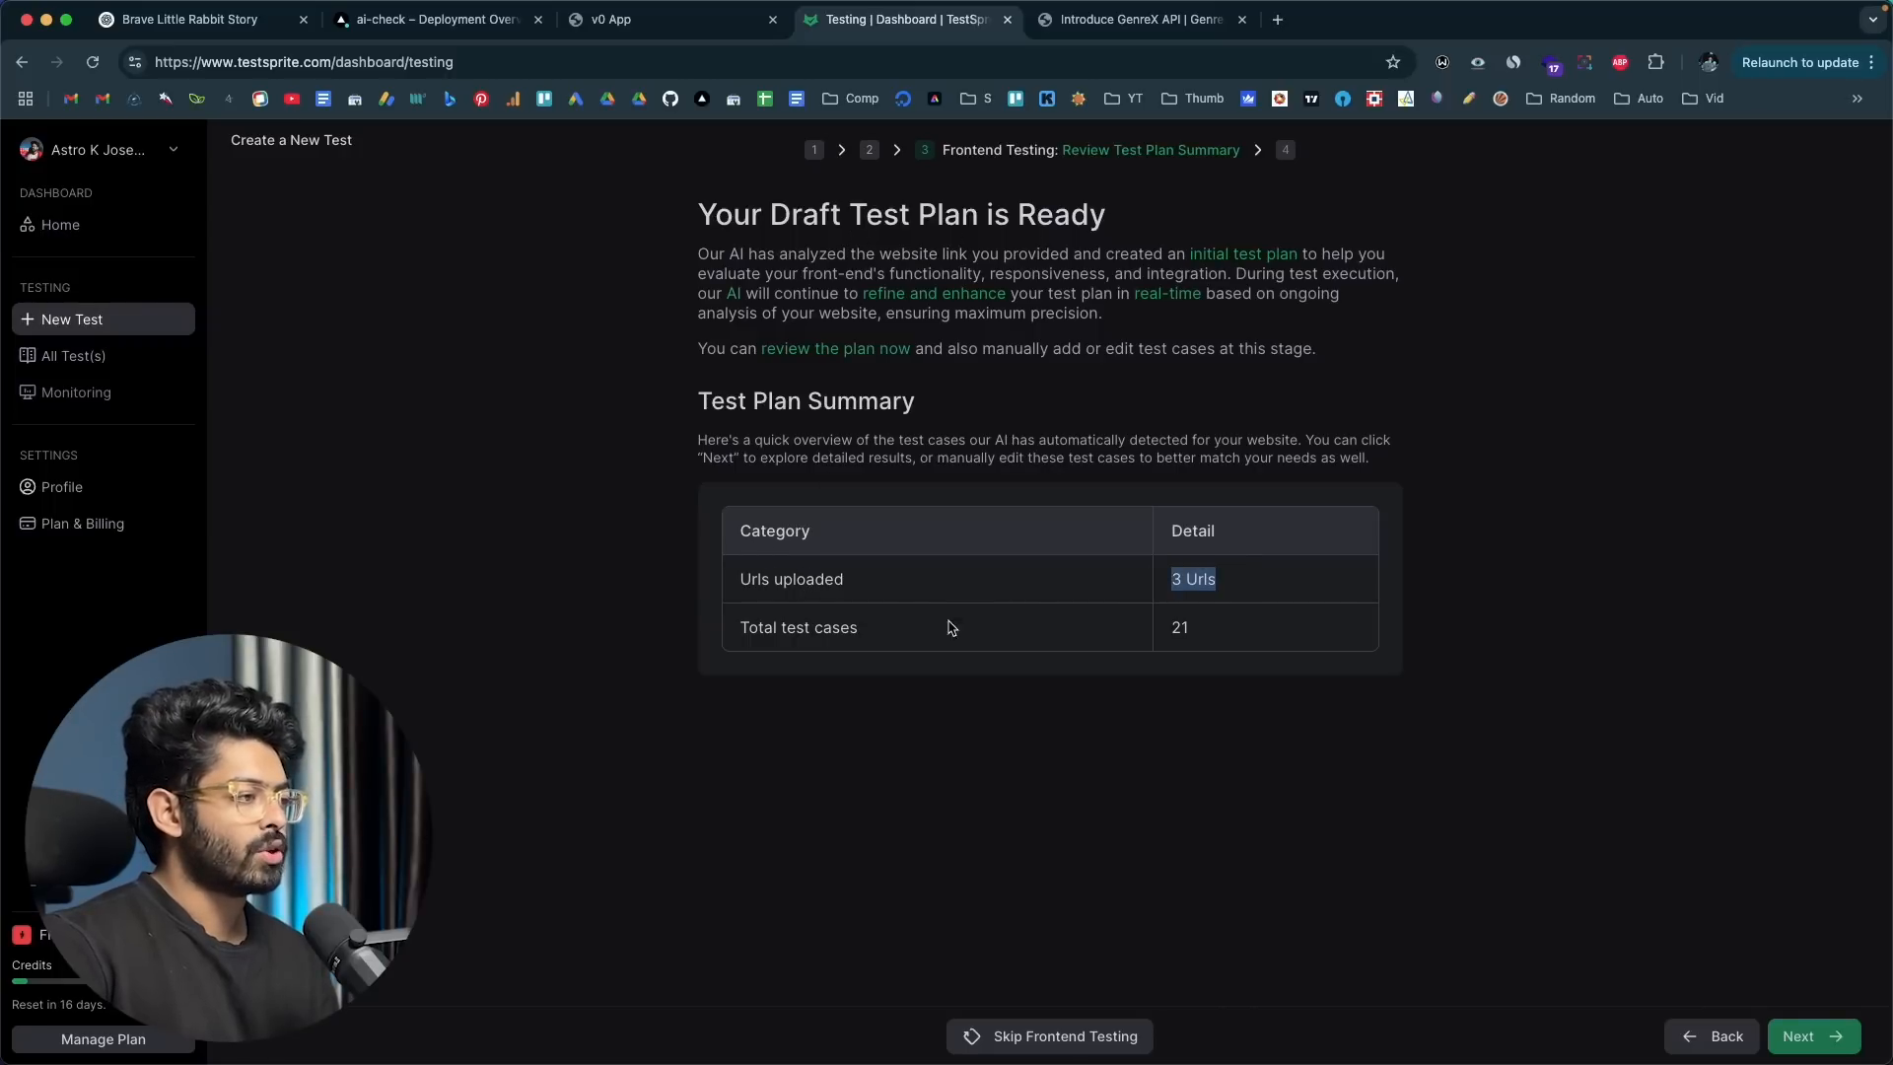
{"action": "left_click", "coordinate": [1180, 654]}
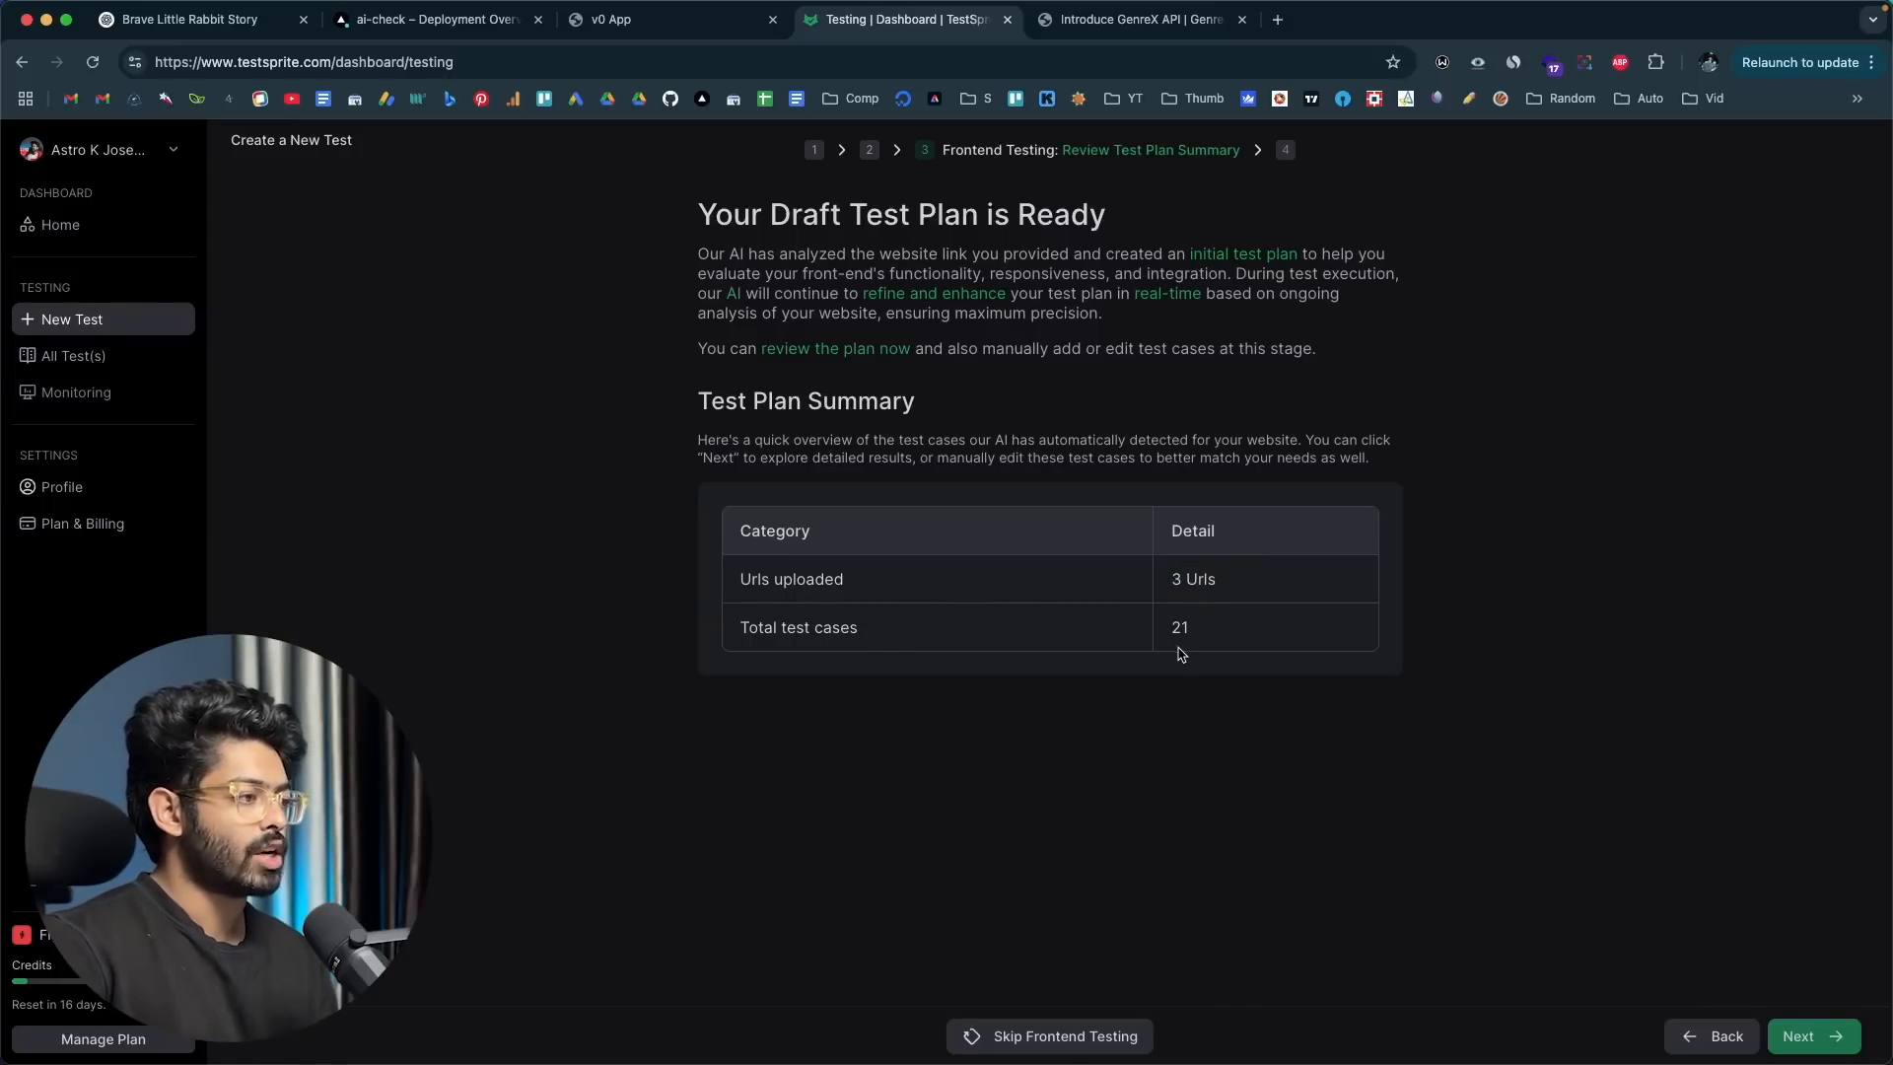
{"action": "left_click", "coordinate": [1812, 1035]}
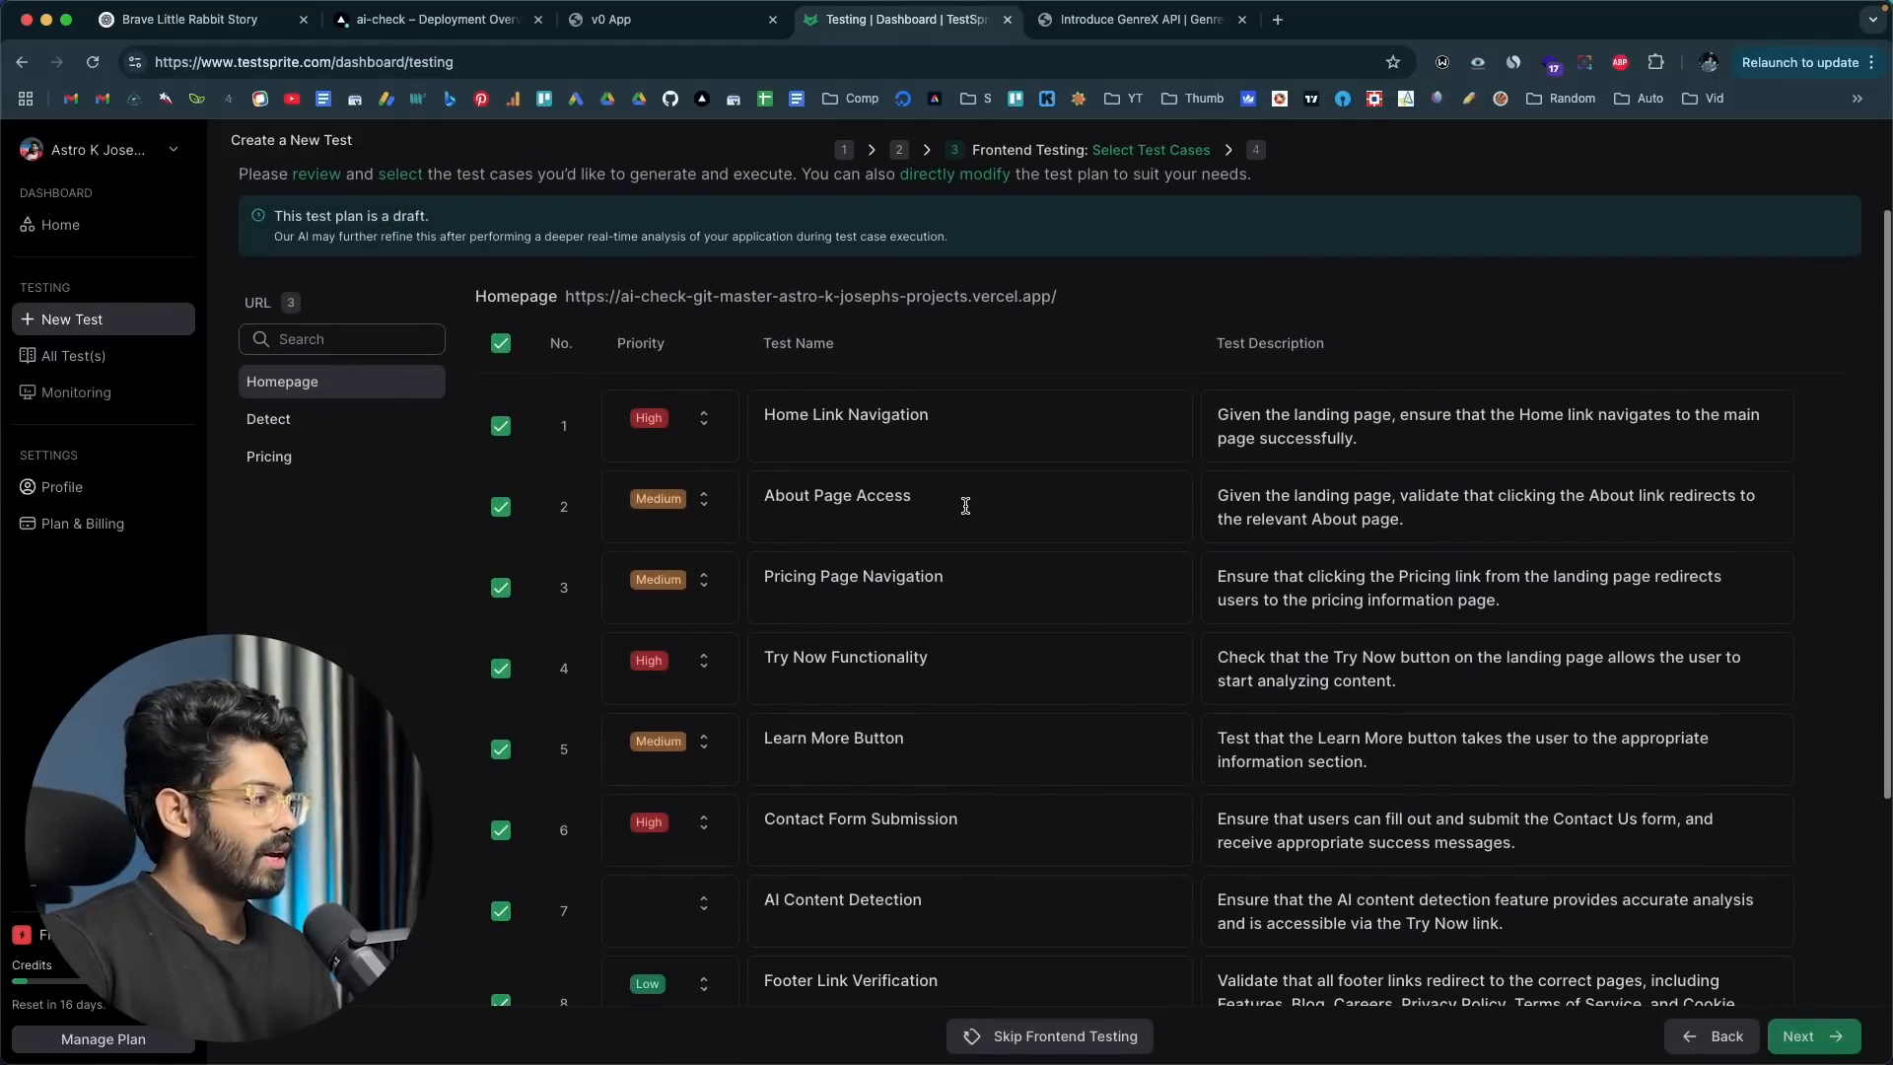
Step: Review the names, priorities and descriptions of the draft test cases for the Homepage, Detect and Pricing URLs
{"action": "scroll", "coordinate": [892, 500], "scroll_direction": "down", "scroll_amount": 5}
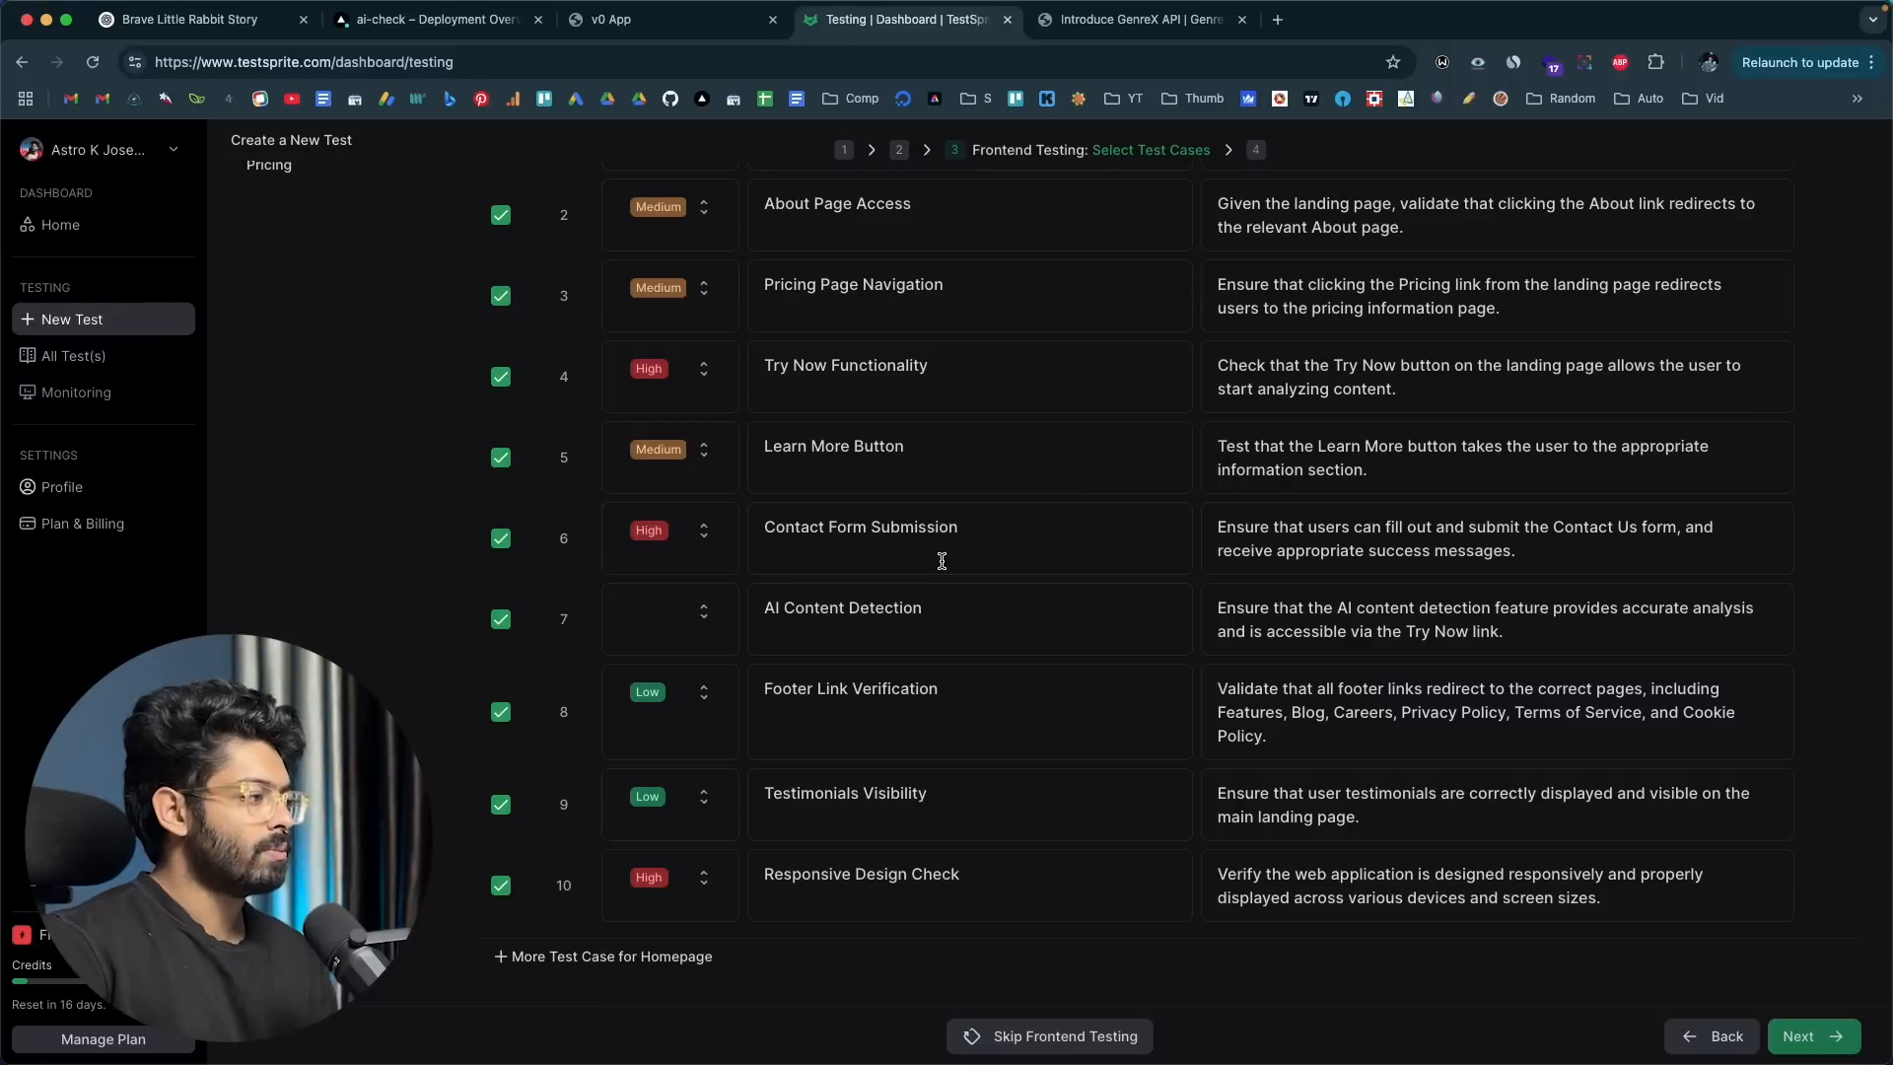
{"action": "scroll", "coordinate": [942, 561], "scroll_direction": "up", "scroll_amount": 5}
{"action": "scroll", "coordinate": [938, 557], "scroll_direction": "down", "scroll_amount": 5}
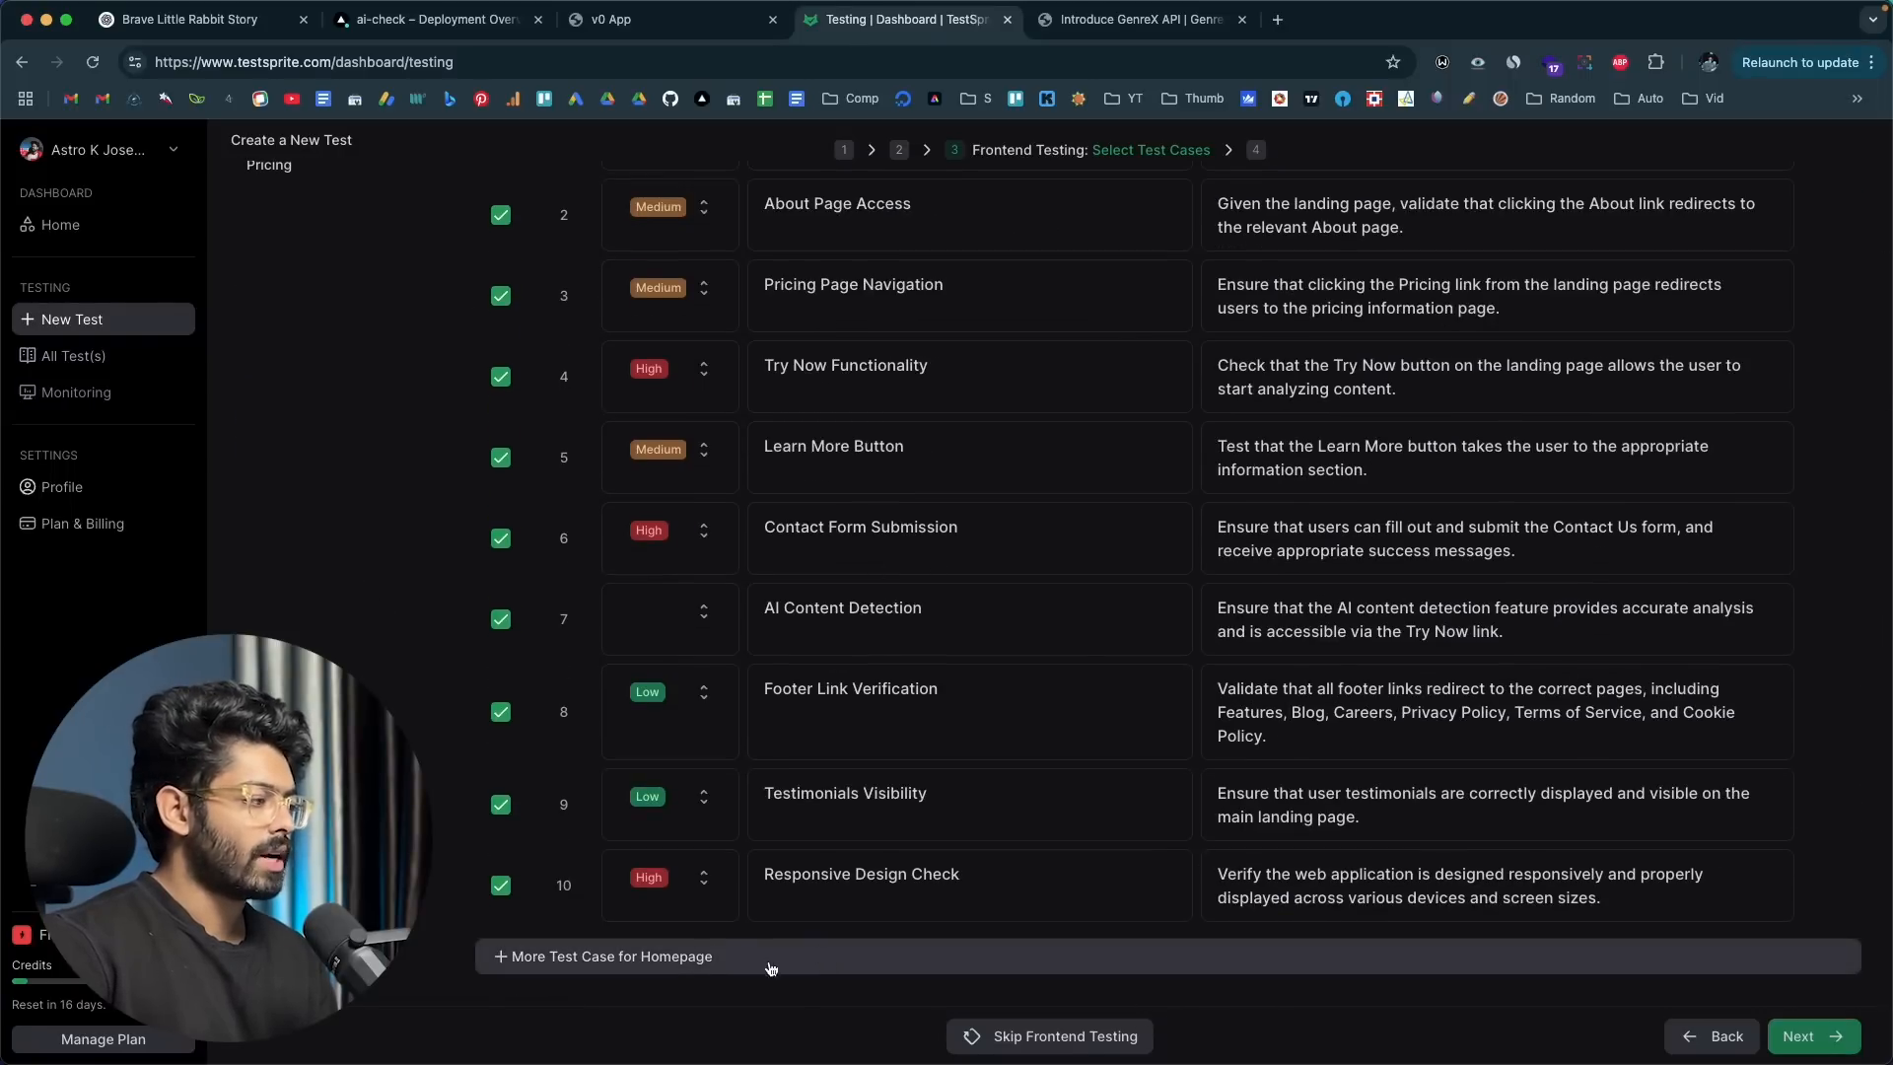
{"action": "scroll", "coordinate": [718, 949], "scroll_direction": "up", "scroll_amount": 4}
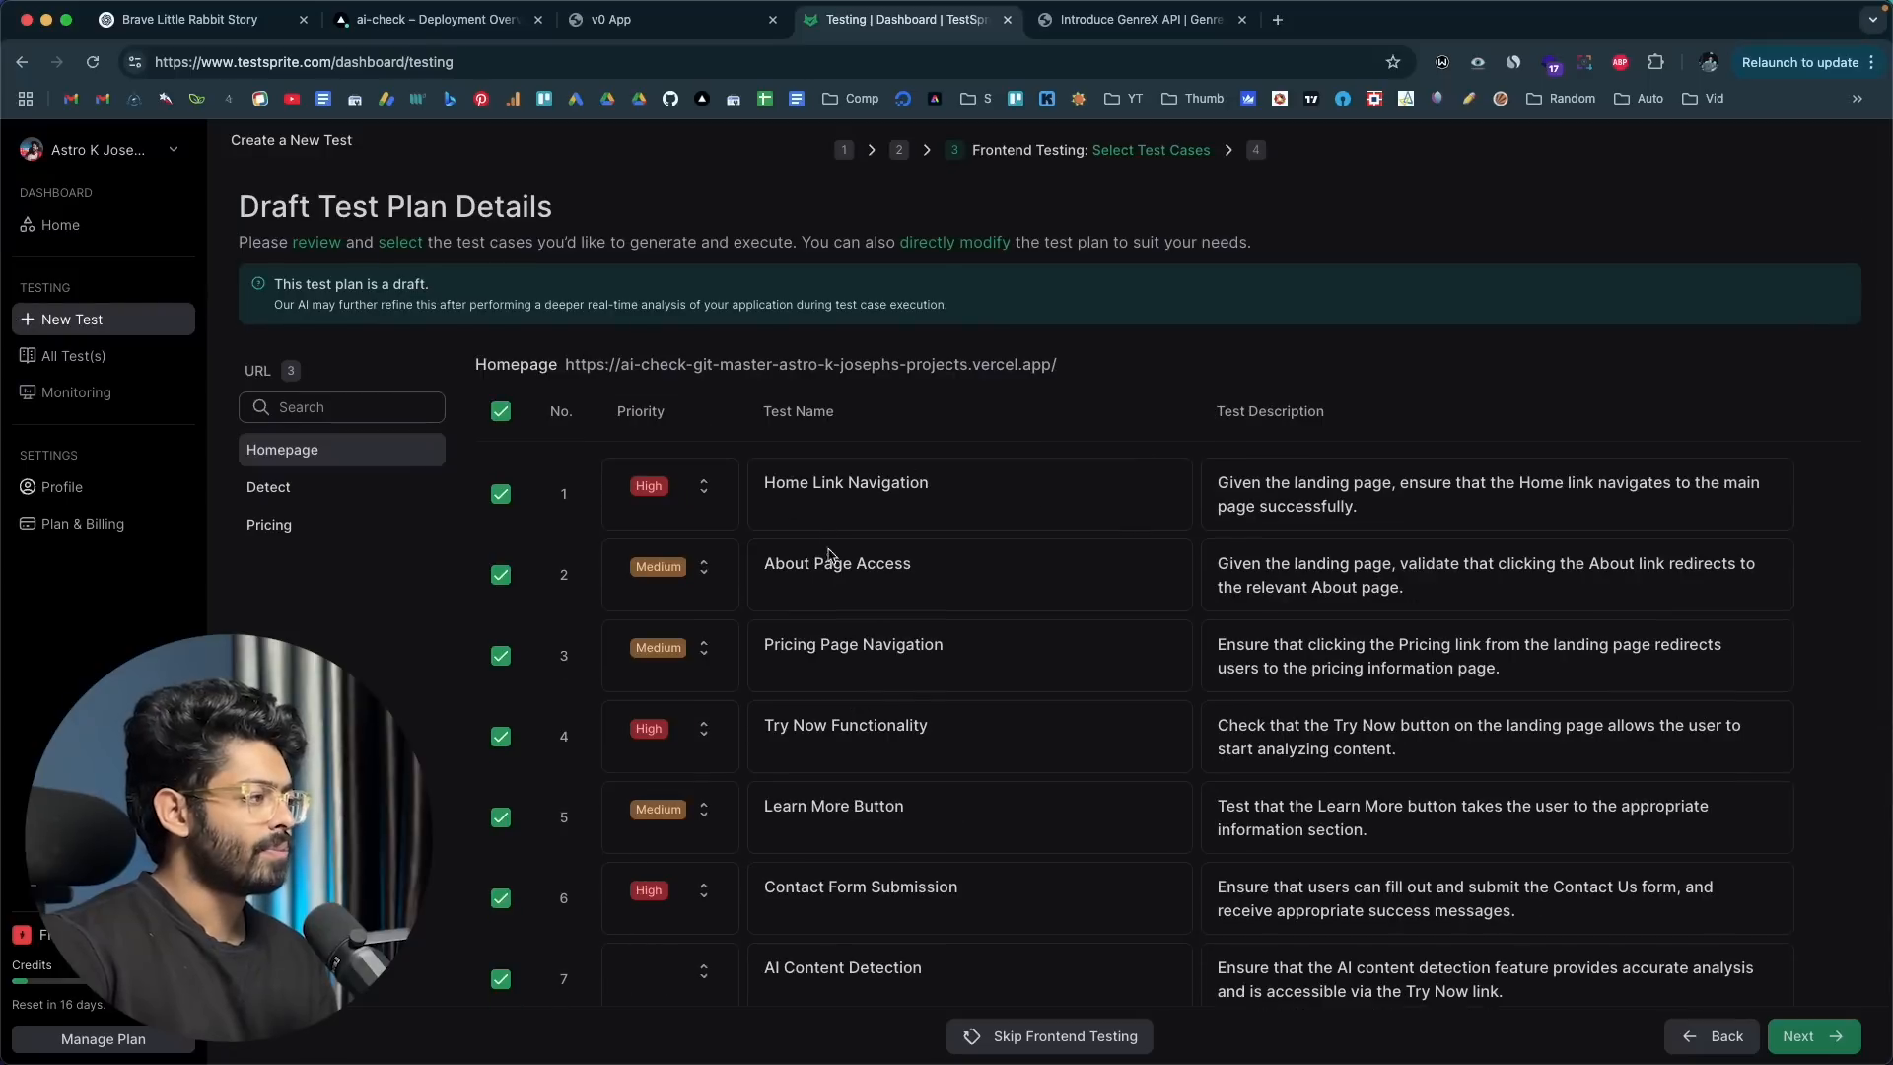
{"action": "left_click", "coordinate": [314, 483]}
{"action": "scroll", "coordinate": [464, 490], "scroll_direction": "down", "scroll_amount": 1}
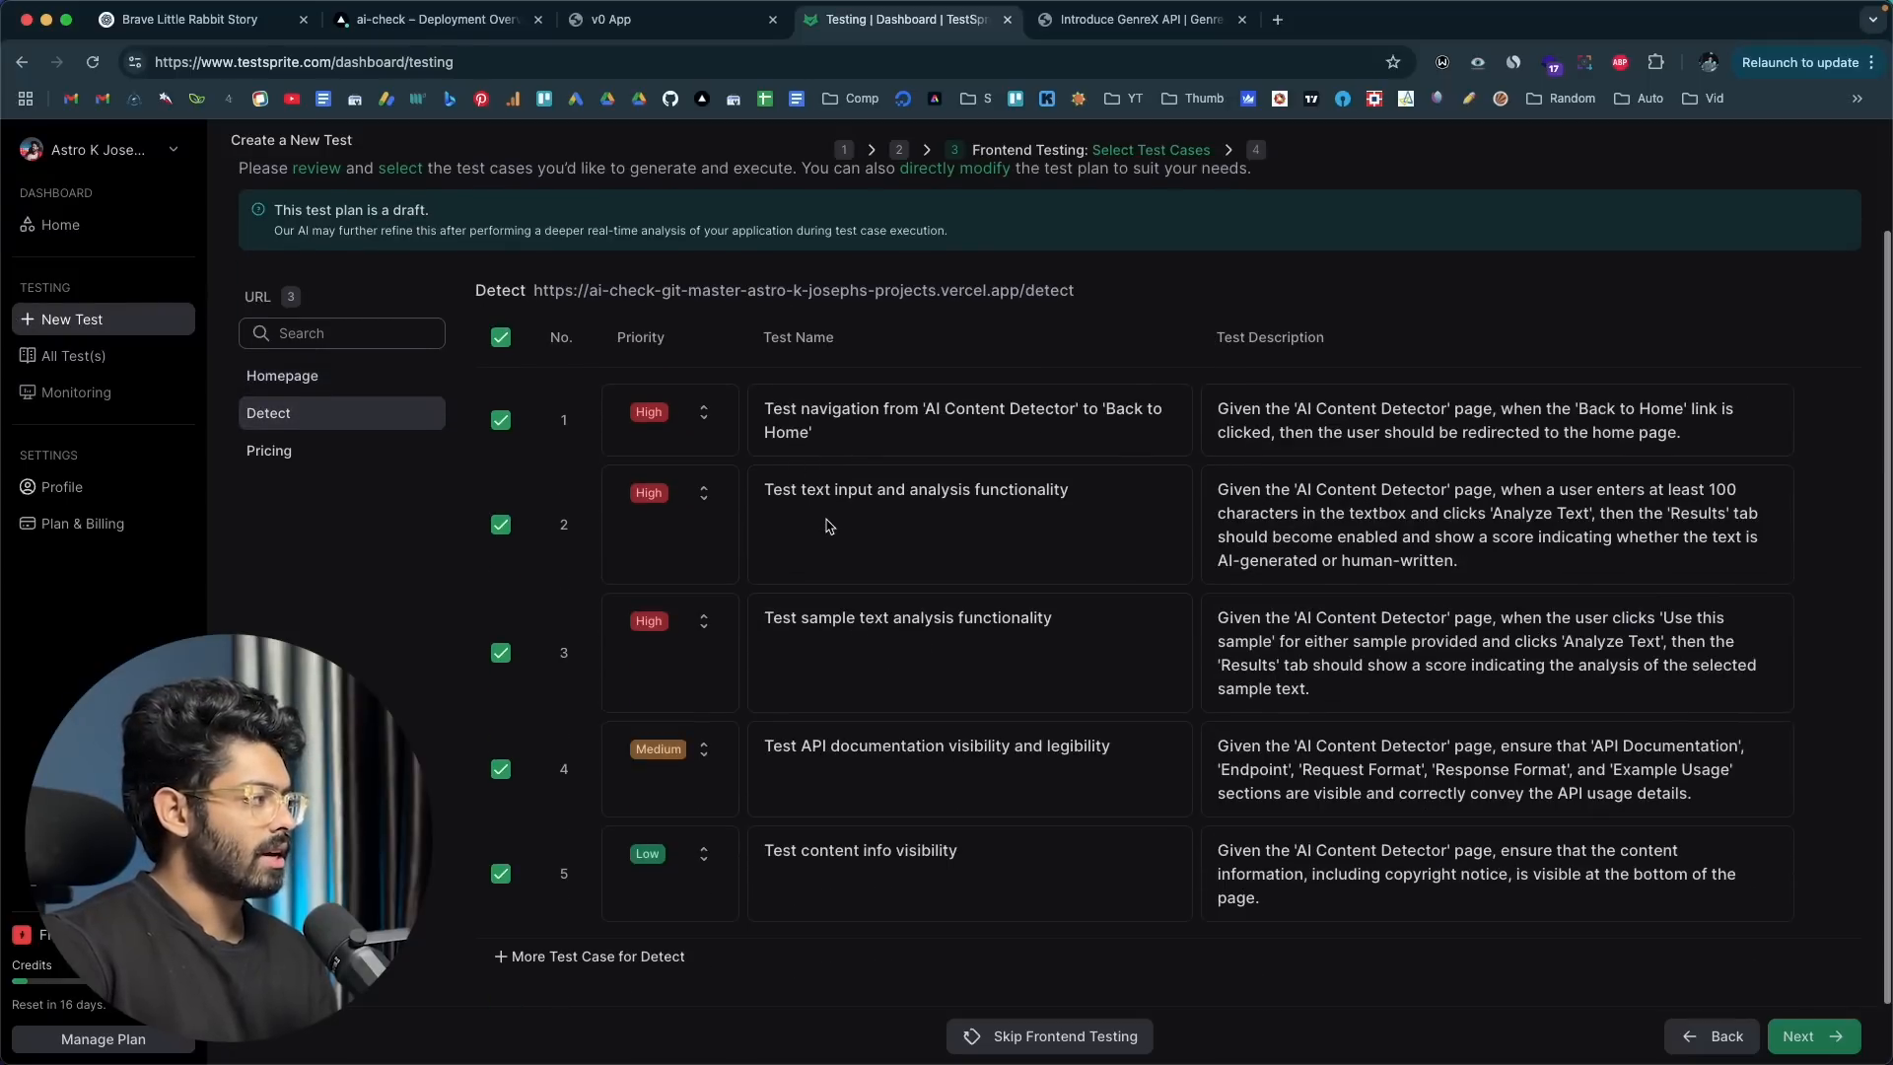
{"action": "scroll", "coordinate": [463, 490], "scroll_direction": "up", "scroll_amount": 1}
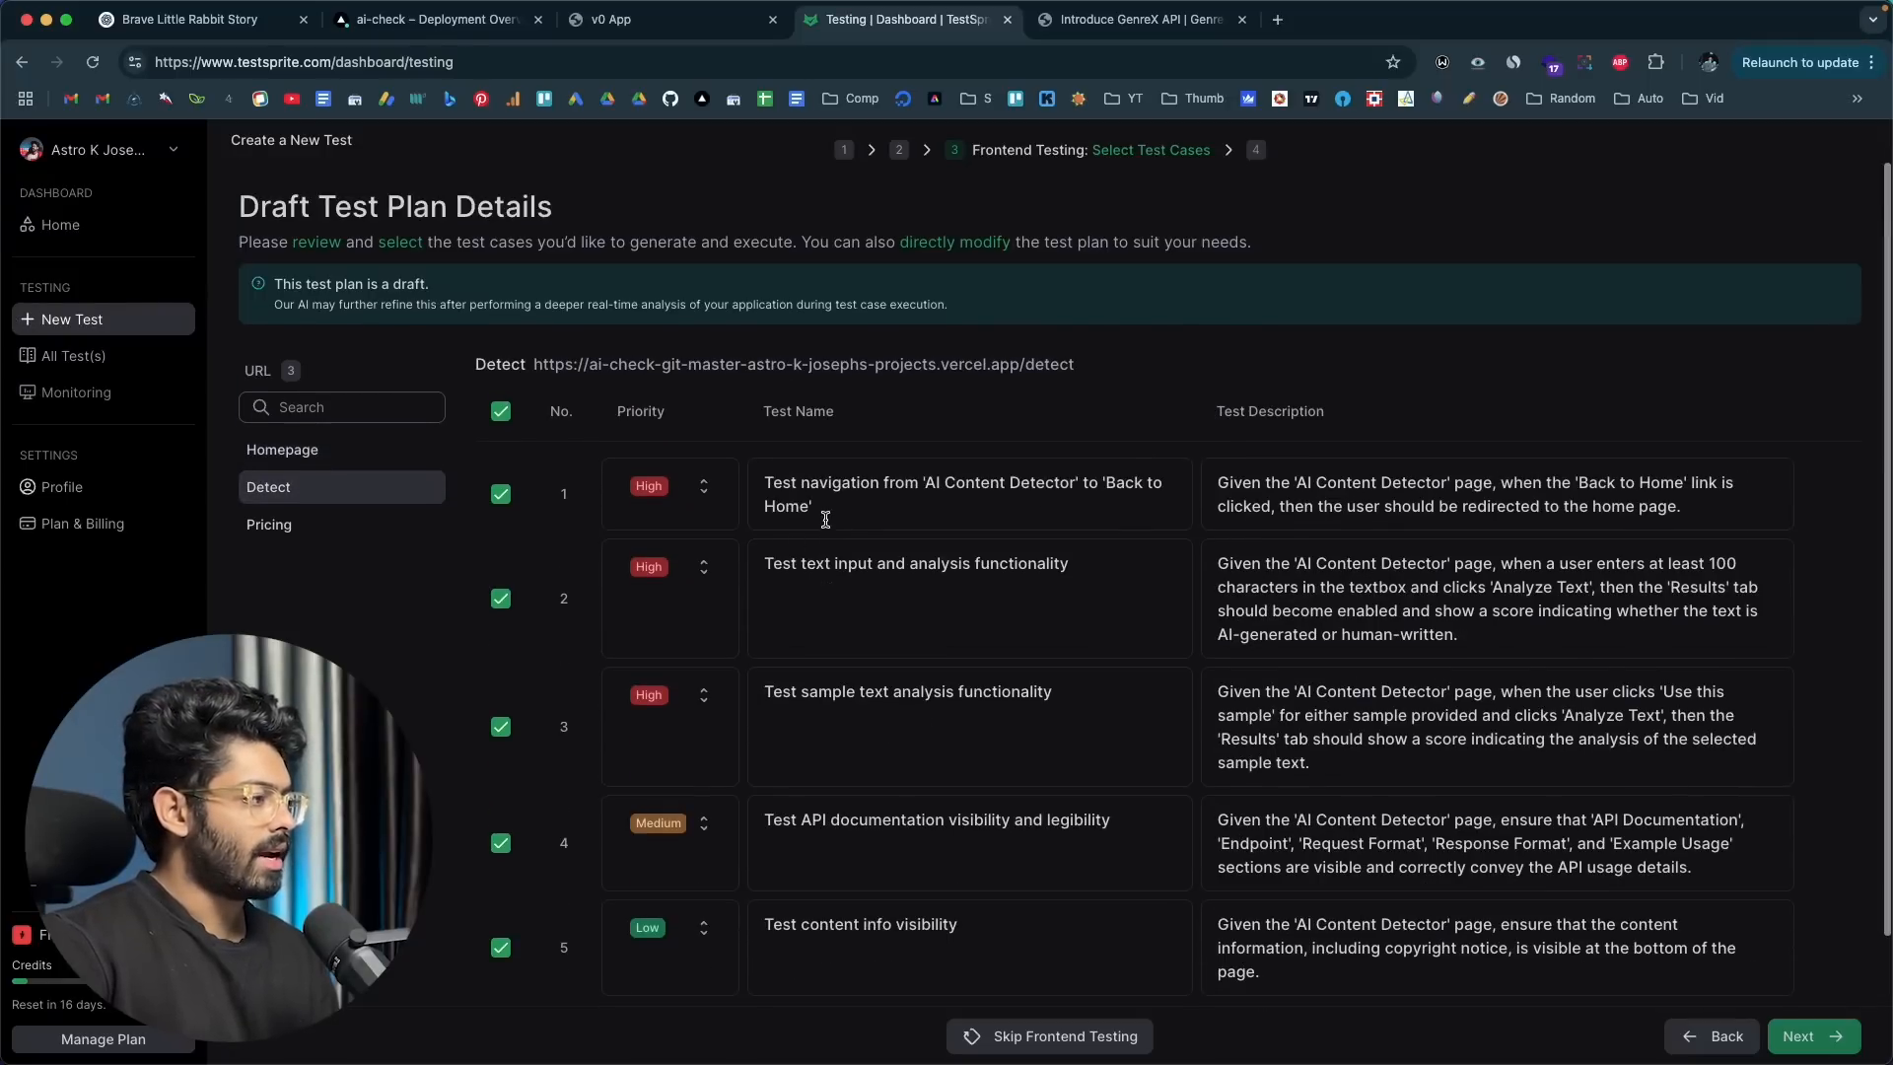
{"action": "left_click", "coordinate": [315, 520]}
{"action": "scroll", "coordinate": [817, 563], "scroll_direction": "down", "scroll_amount": 2}
{"action": "scroll", "coordinate": [817, 563], "scroll_direction": "up", "scroll_amount": 2}
{"action": "scroll", "coordinate": [818, 563], "scroll_direction": "down", "scroll_amount": 2}
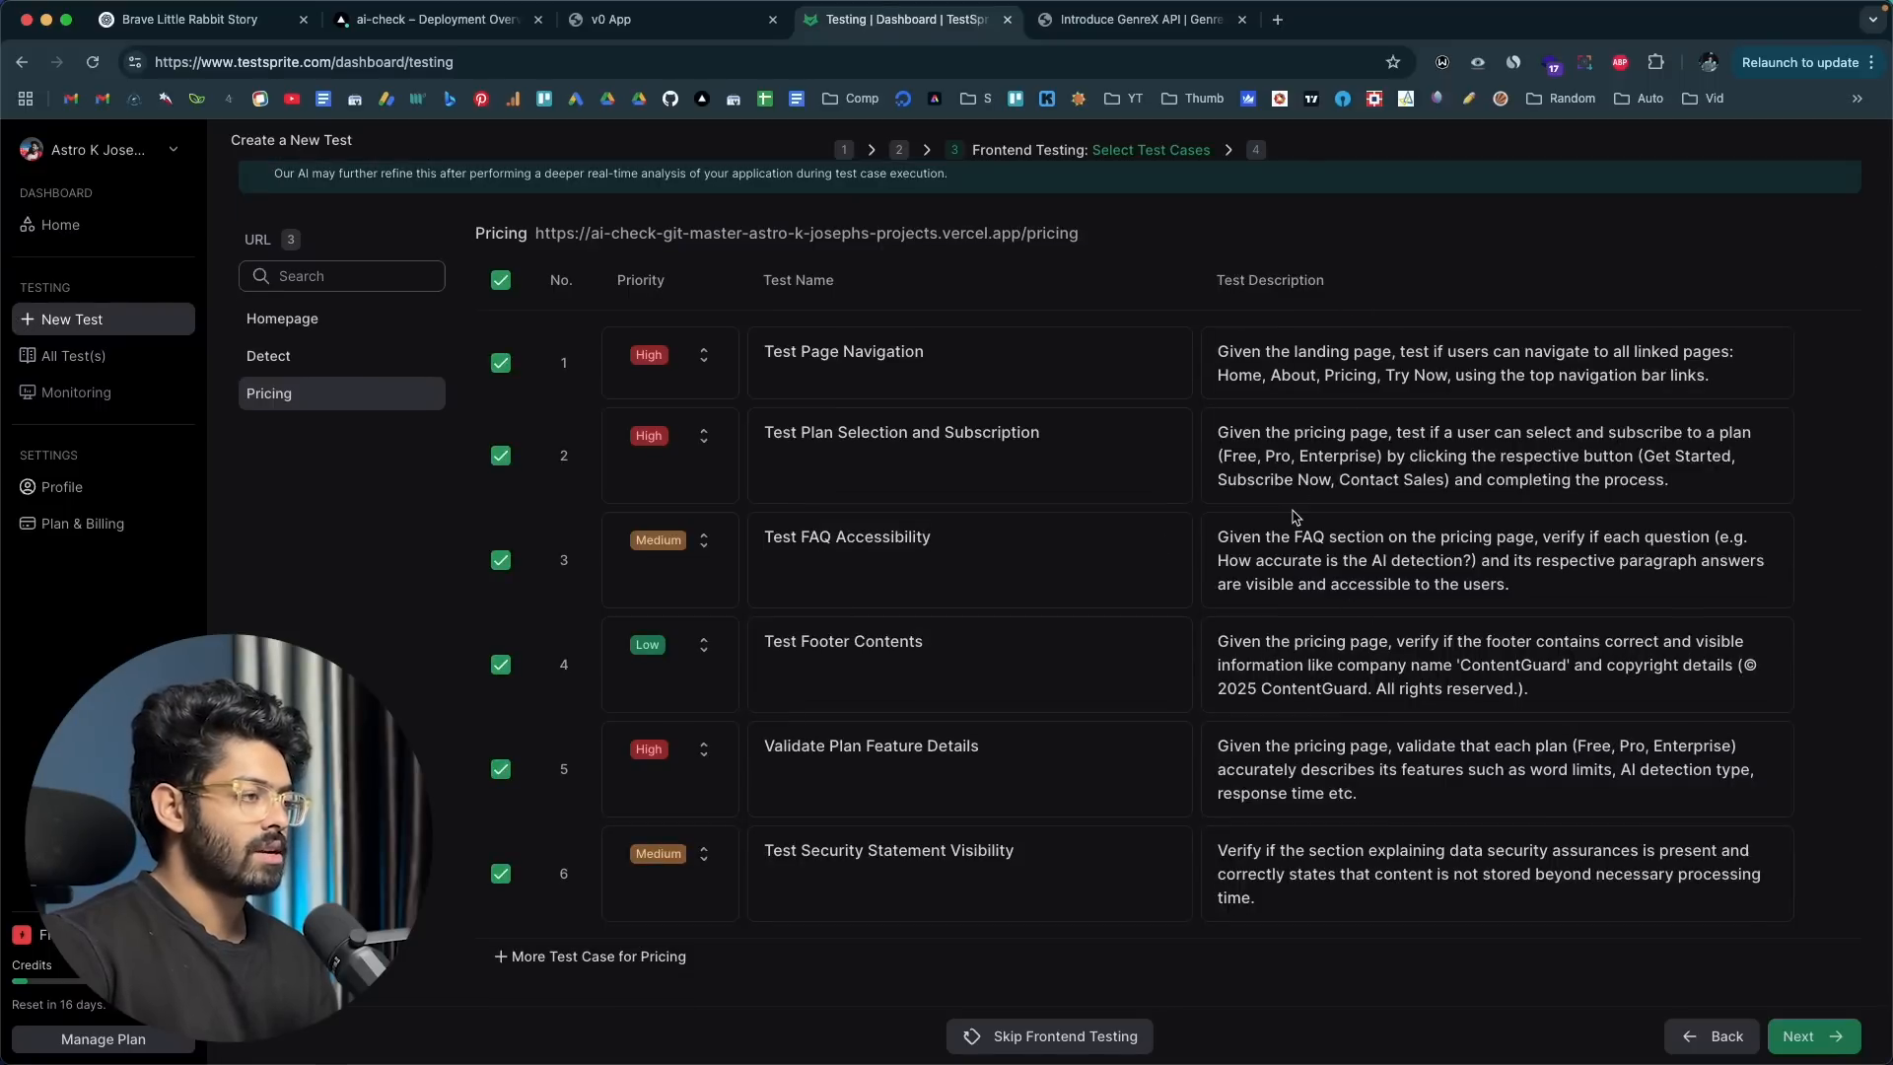
{"action": "scroll", "coordinate": [1015, 589], "scroll_direction": "up", "scroll_amount": 2}
Step: Recheck the Detect test cases and start generating and running all selected frontend tests
{"action": "left_click", "coordinate": [441, 490]}
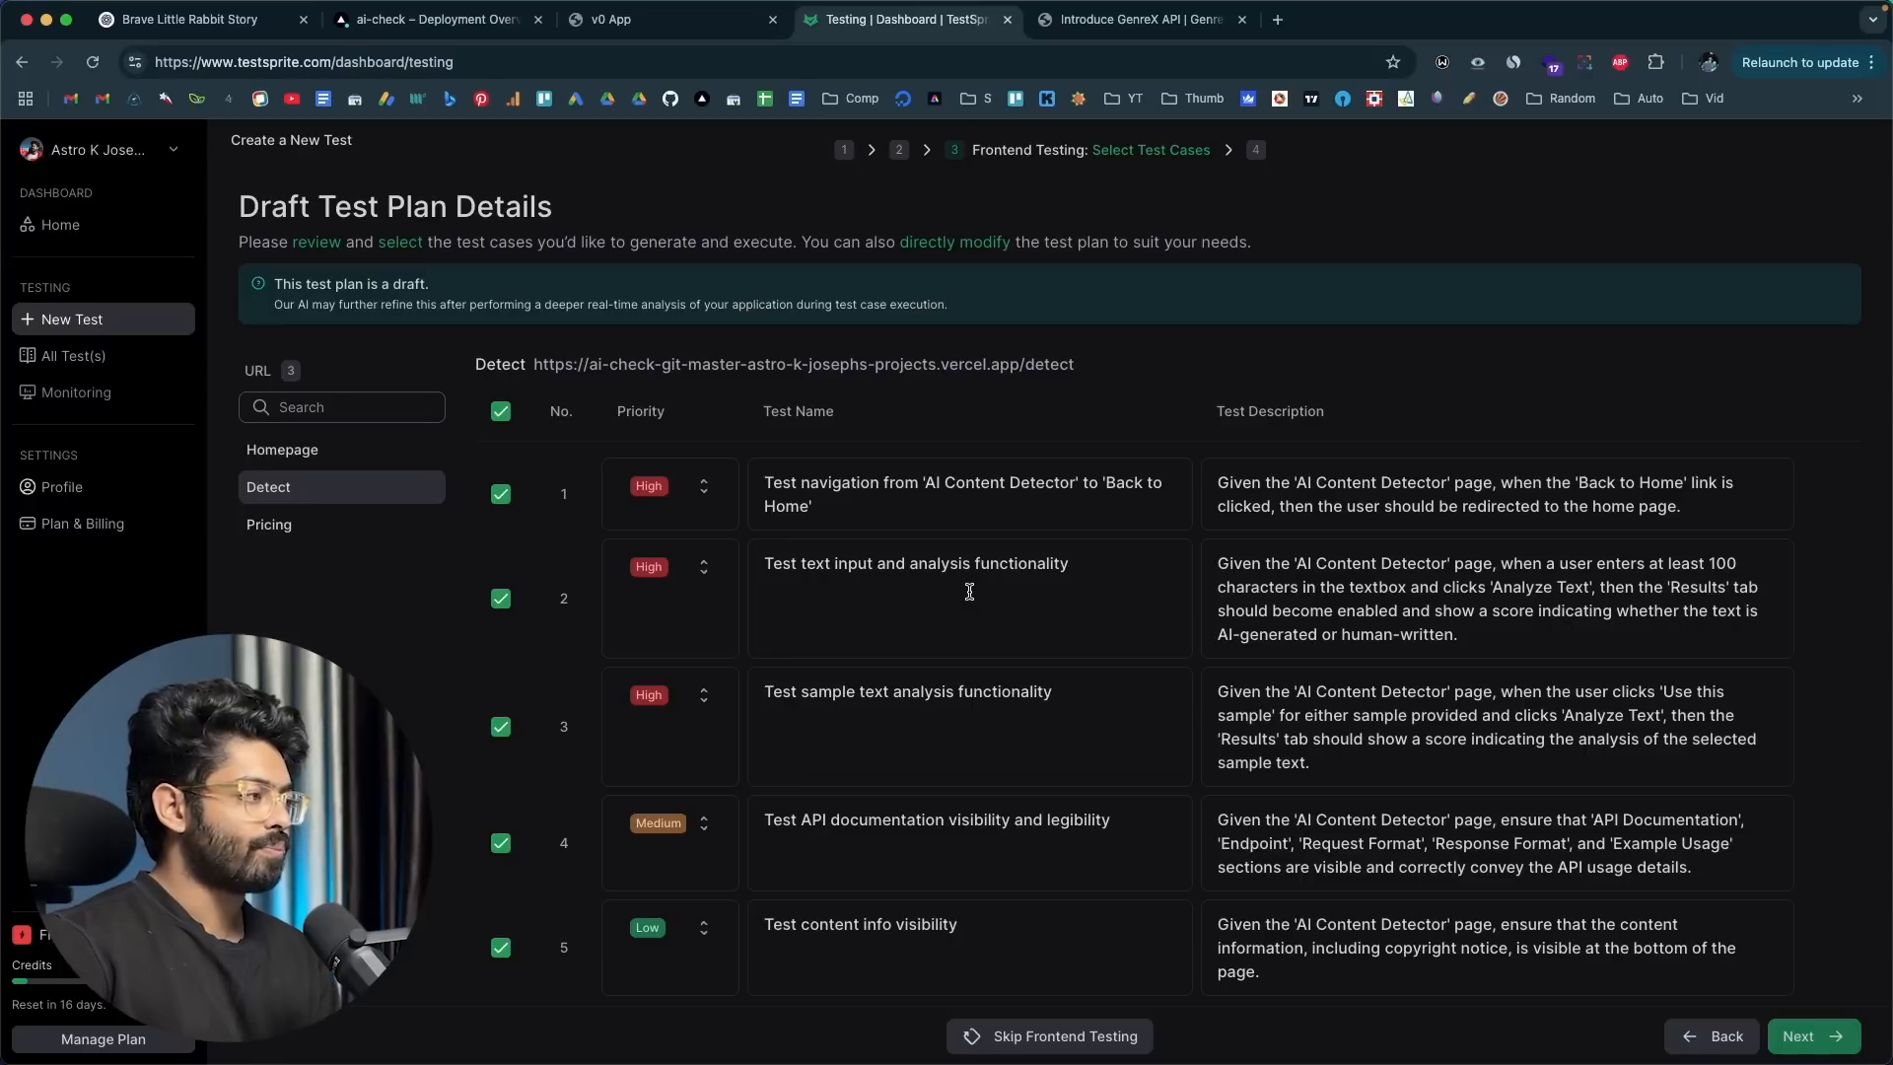
{"action": "scroll", "coordinate": [1109, 600], "scroll_direction": "down", "scroll_amount": 1}
{"action": "scroll", "coordinate": [1108, 600], "scroll_direction": "up", "scroll_amount": 1}
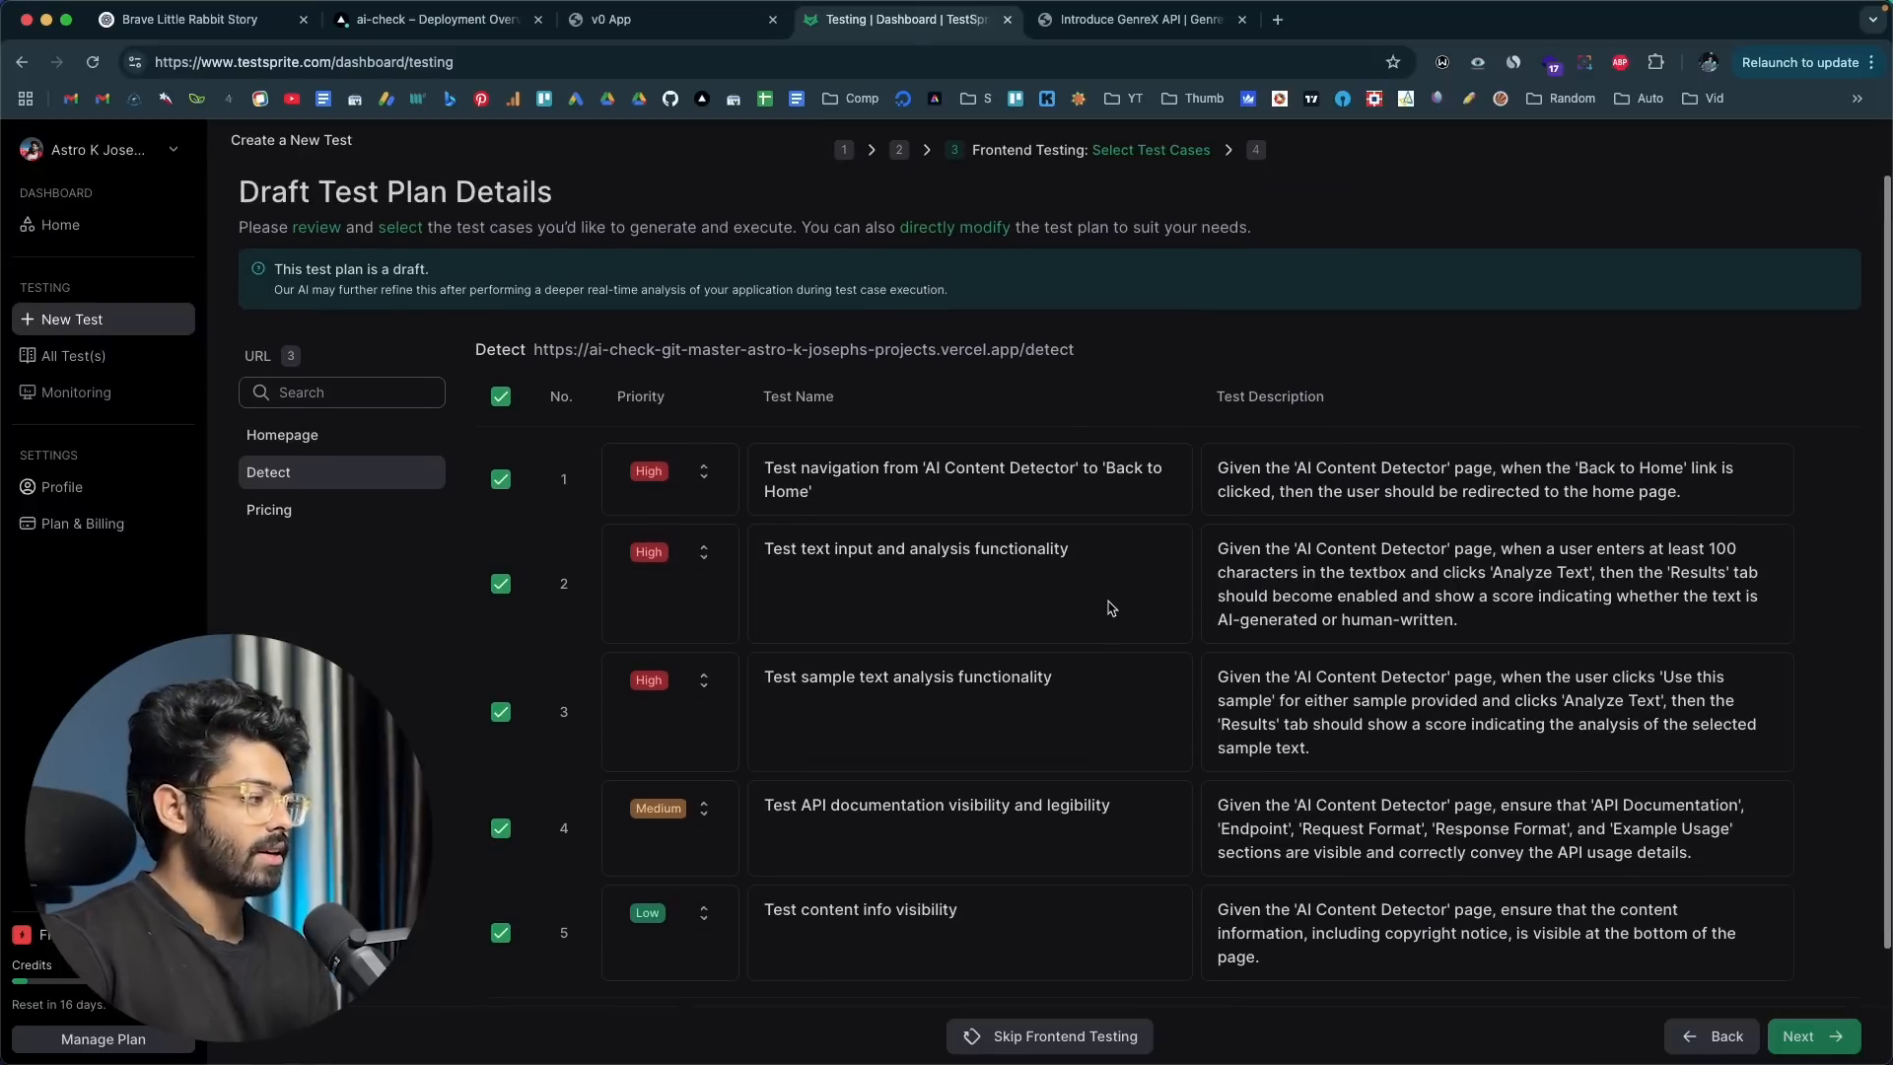
{"action": "left_click", "coordinate": [1826, 1040]}
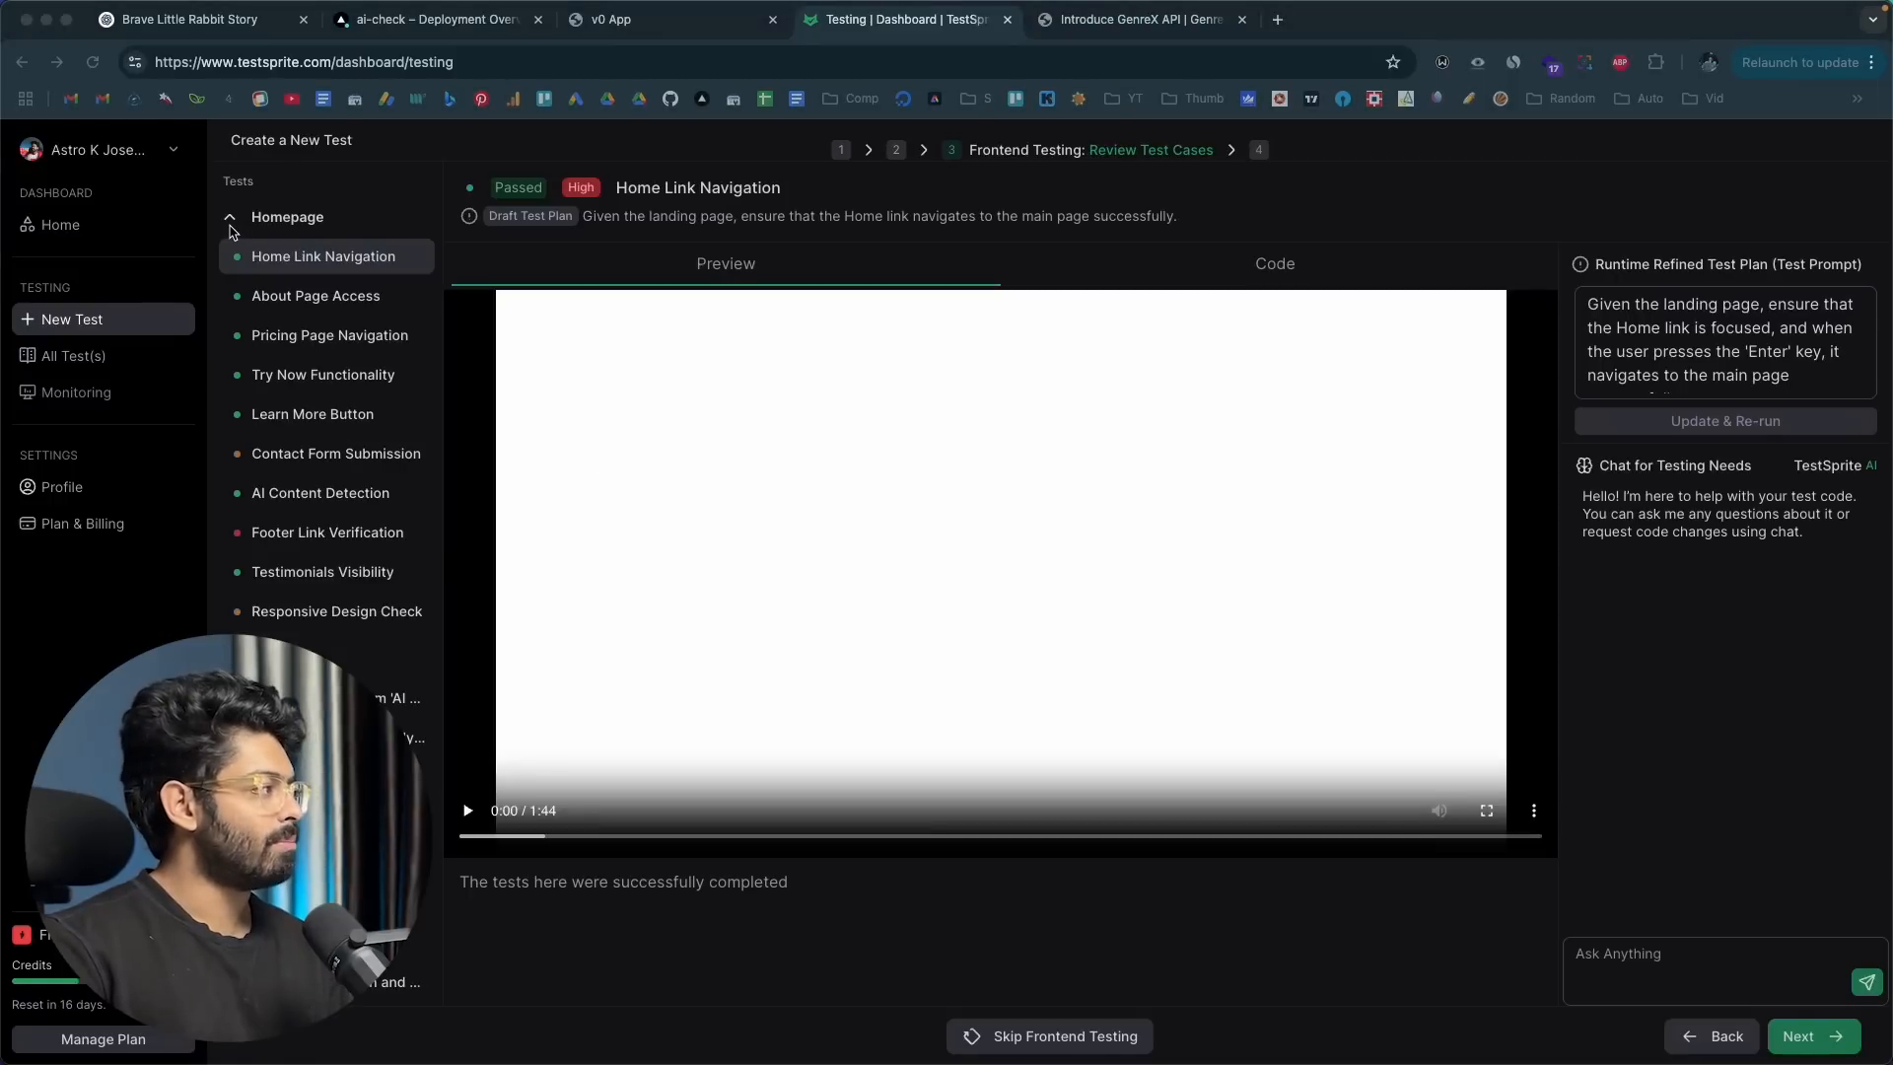
Step: Look over the Homepage, Detect and Pricing test groups and open the Homepage's Learn More Button test result
{"action": "left_click", "coordinate": [229, 219]}
{"action": "left_click", "coordinate": [230, 257]}
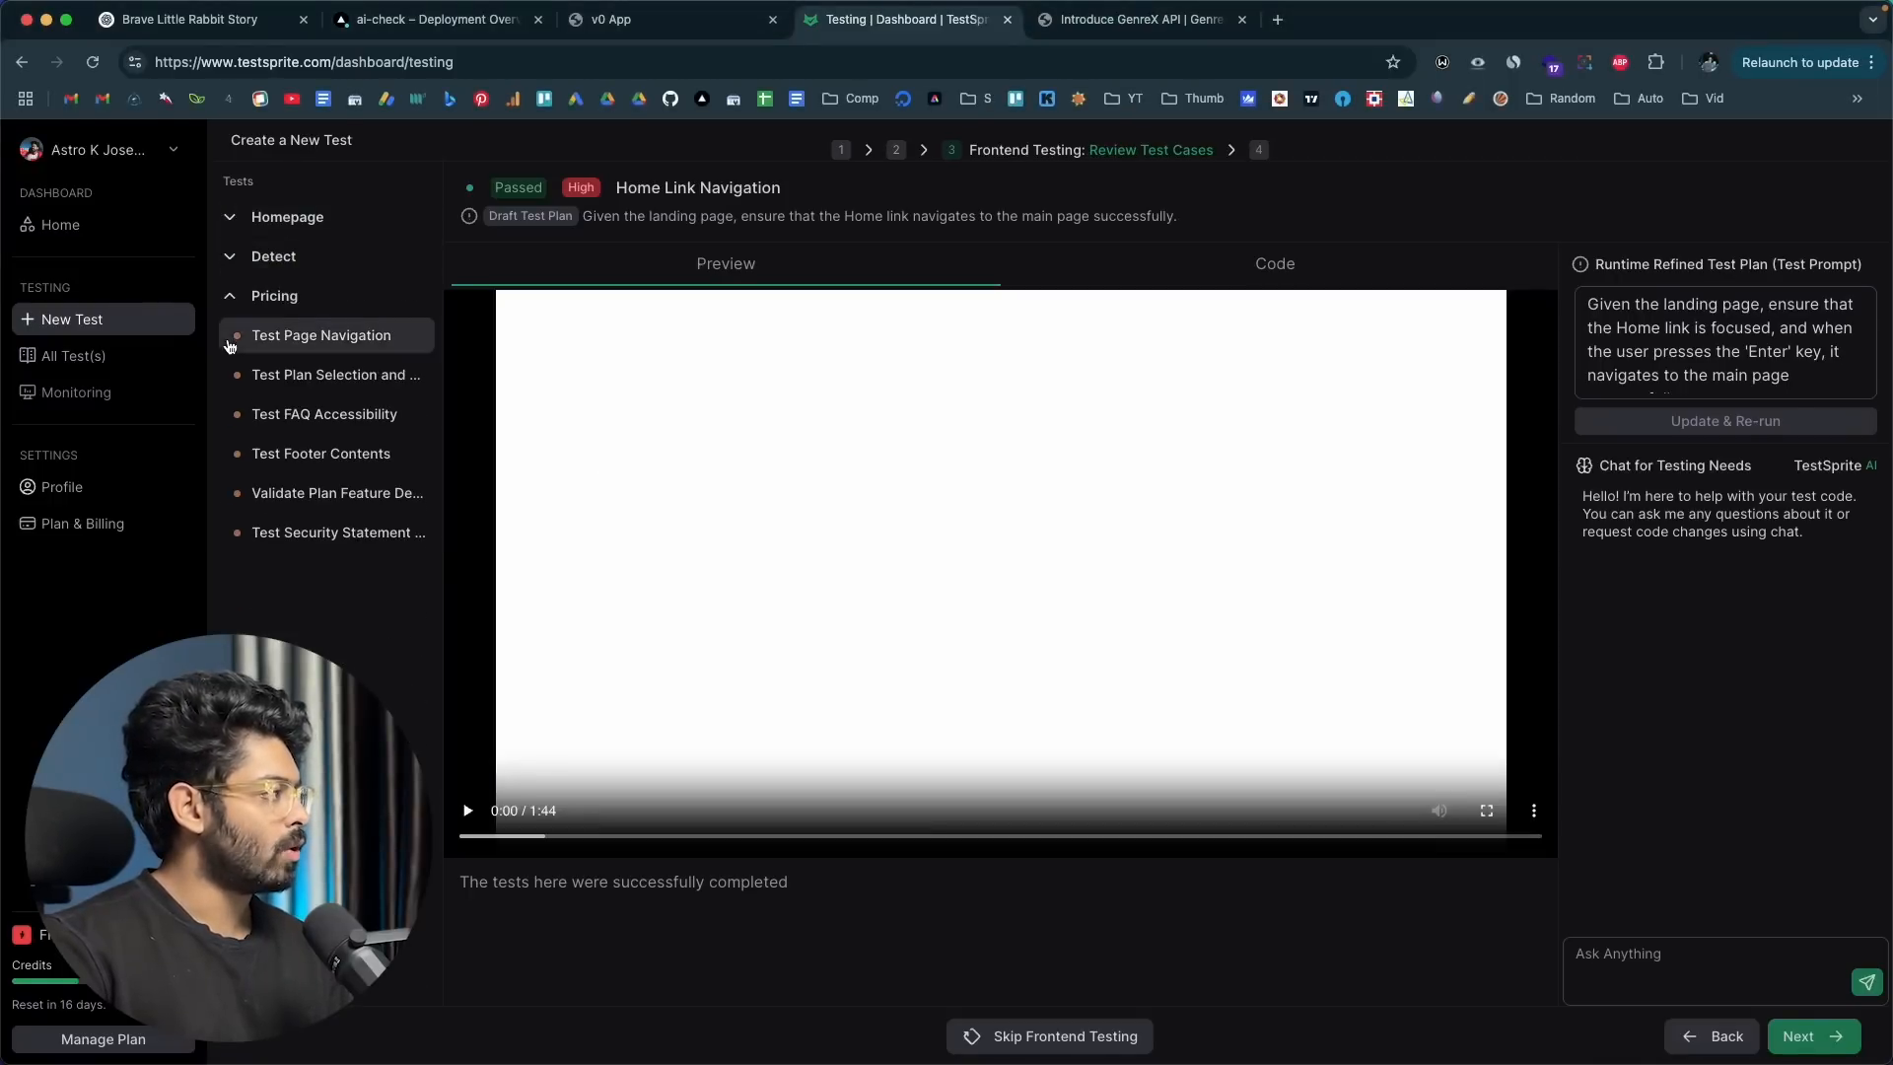
{"action": "left_click", "coordinate": [233, 297]}
{"action": "left_click", "coordinate": [246, 223]}
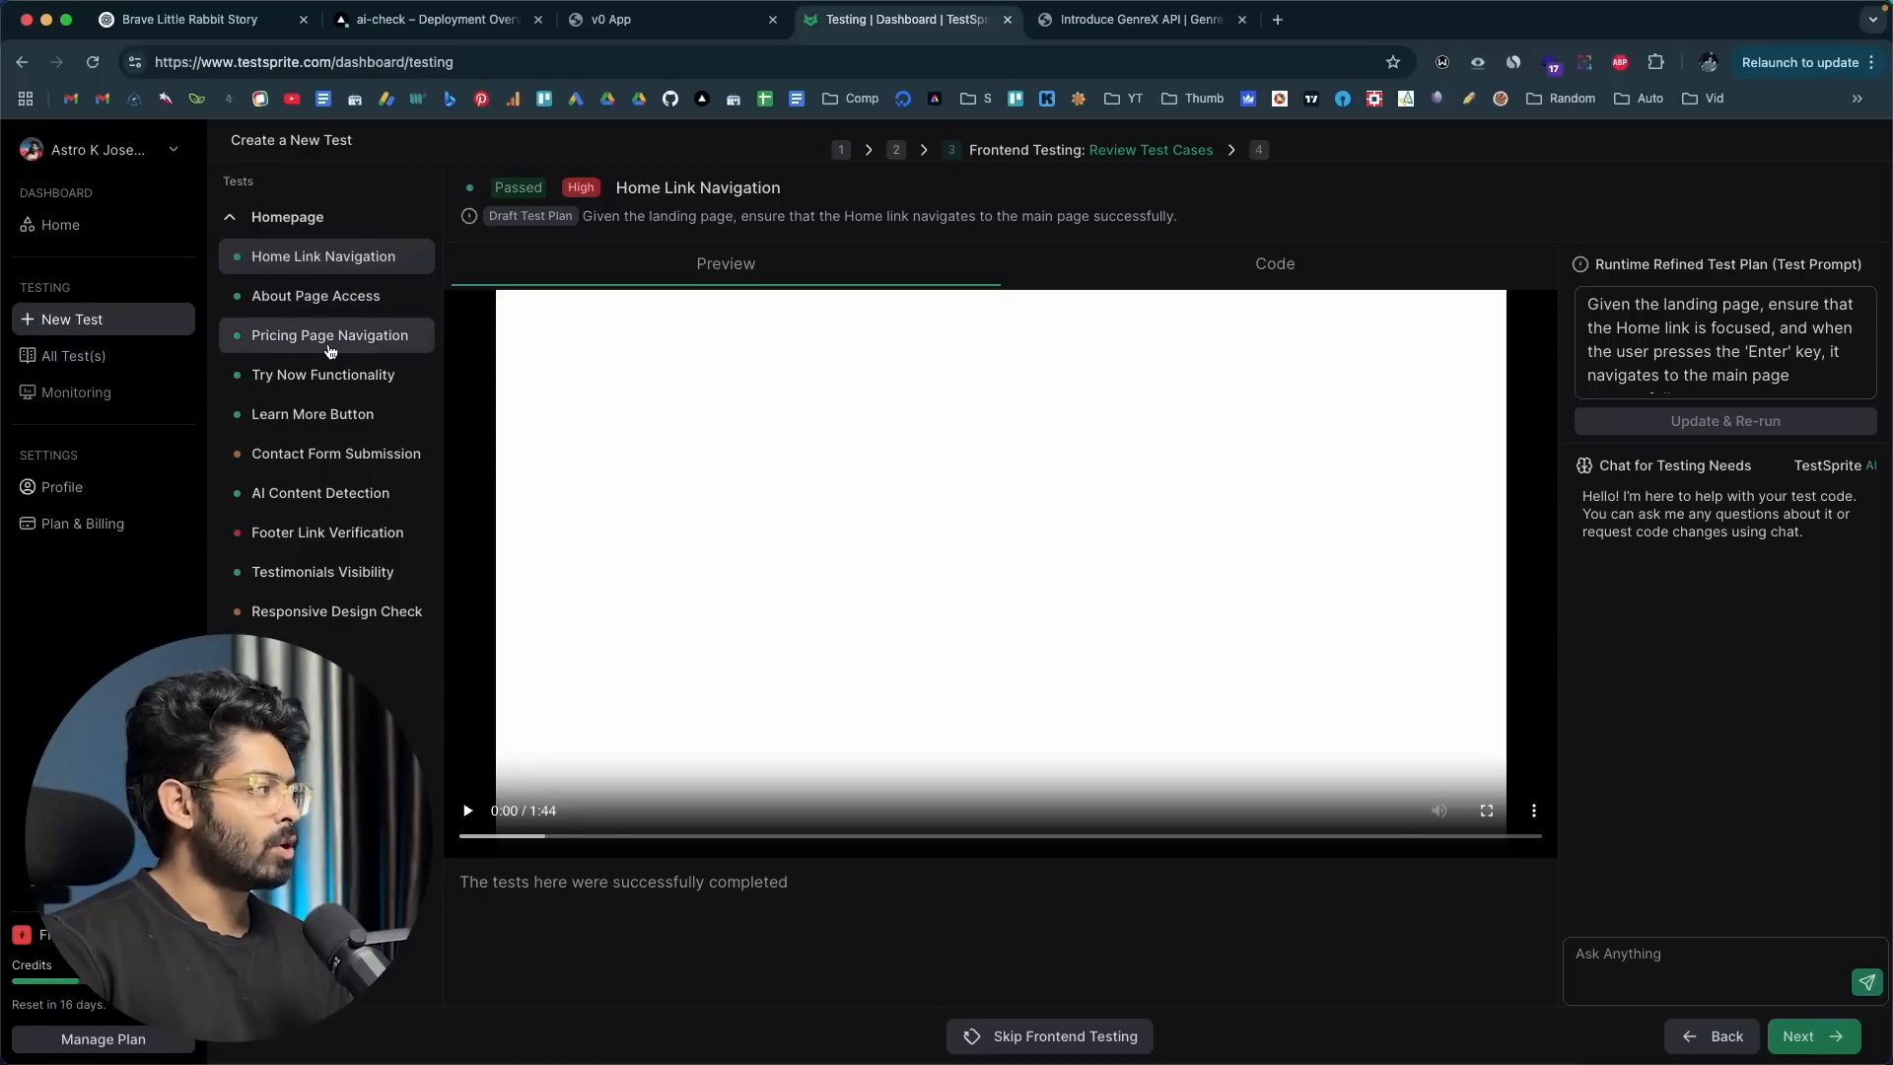
{"action": "left_click", "coordinate": [290, 424]}
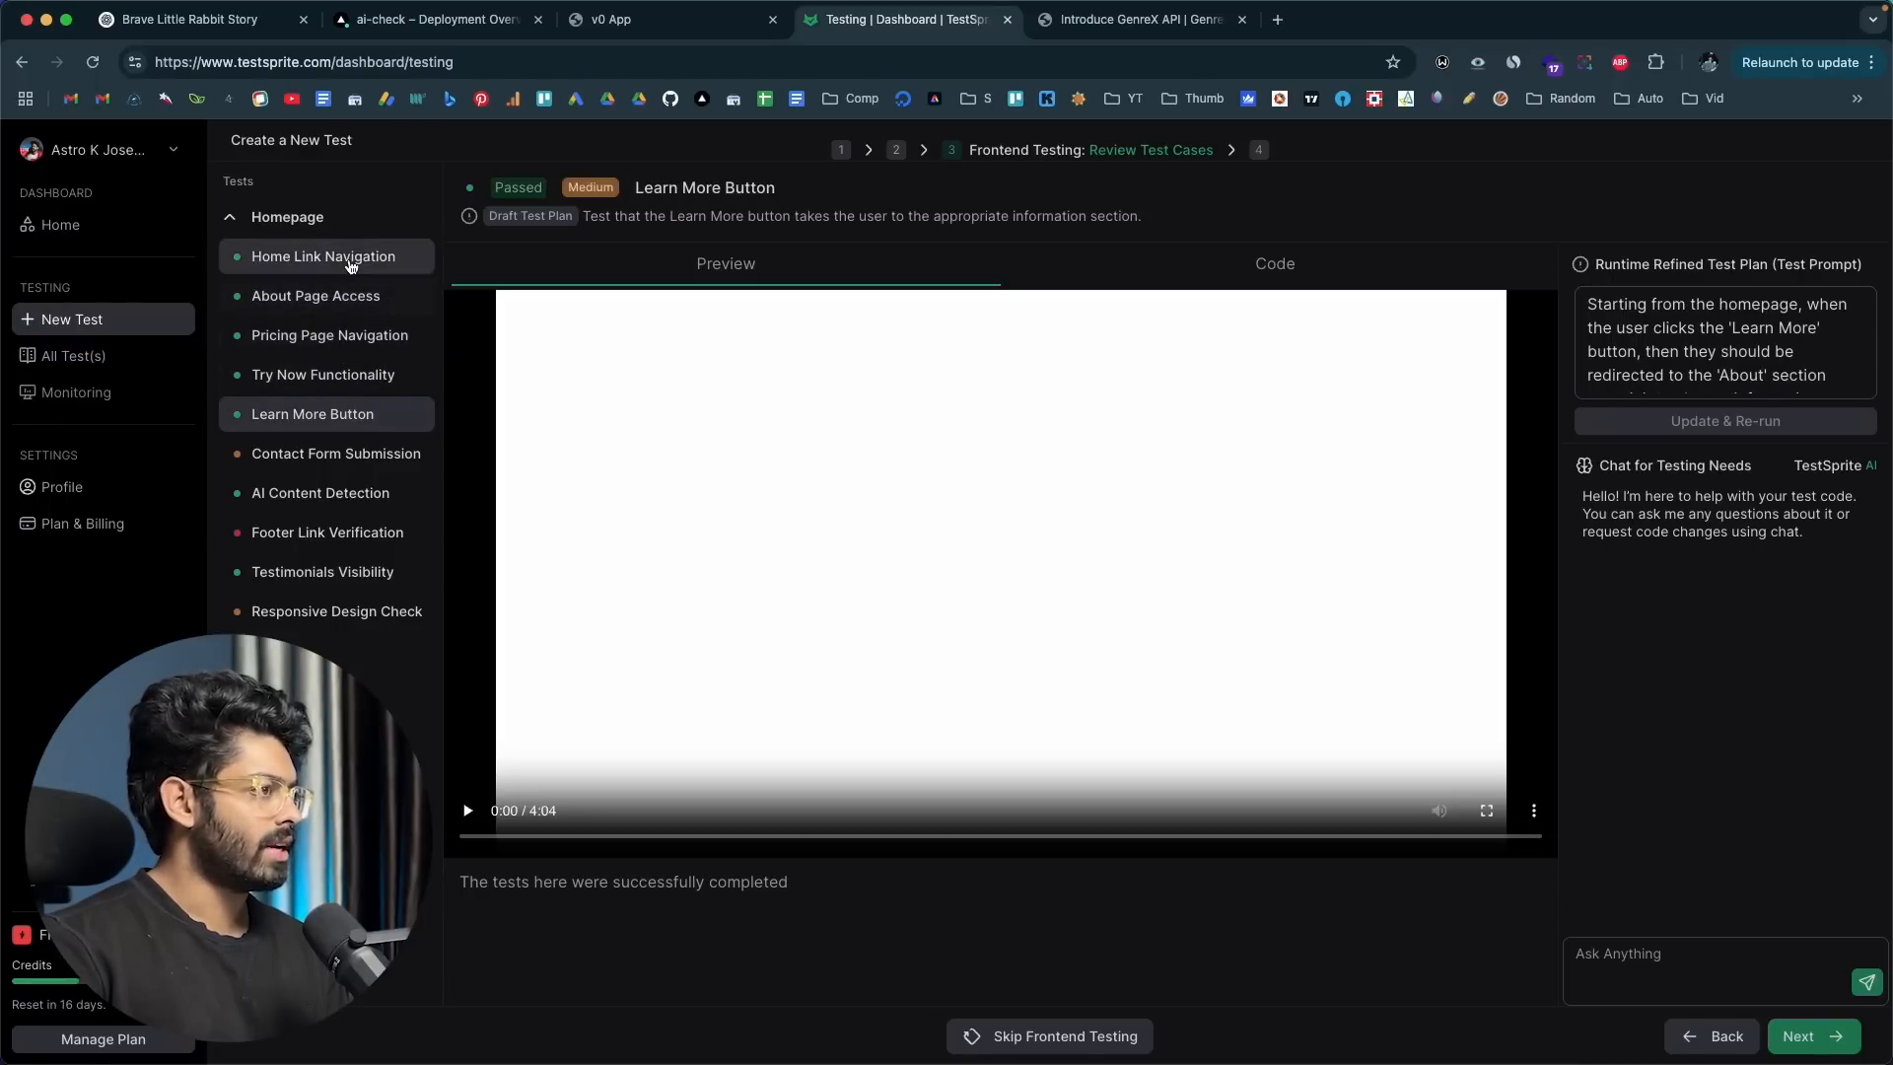
Step: Watch the Home Link Navigation test's recording, skipping ahead to 0:24, and examine its Python test code
{"action": "left_click", "coordinate": [351, 260]}
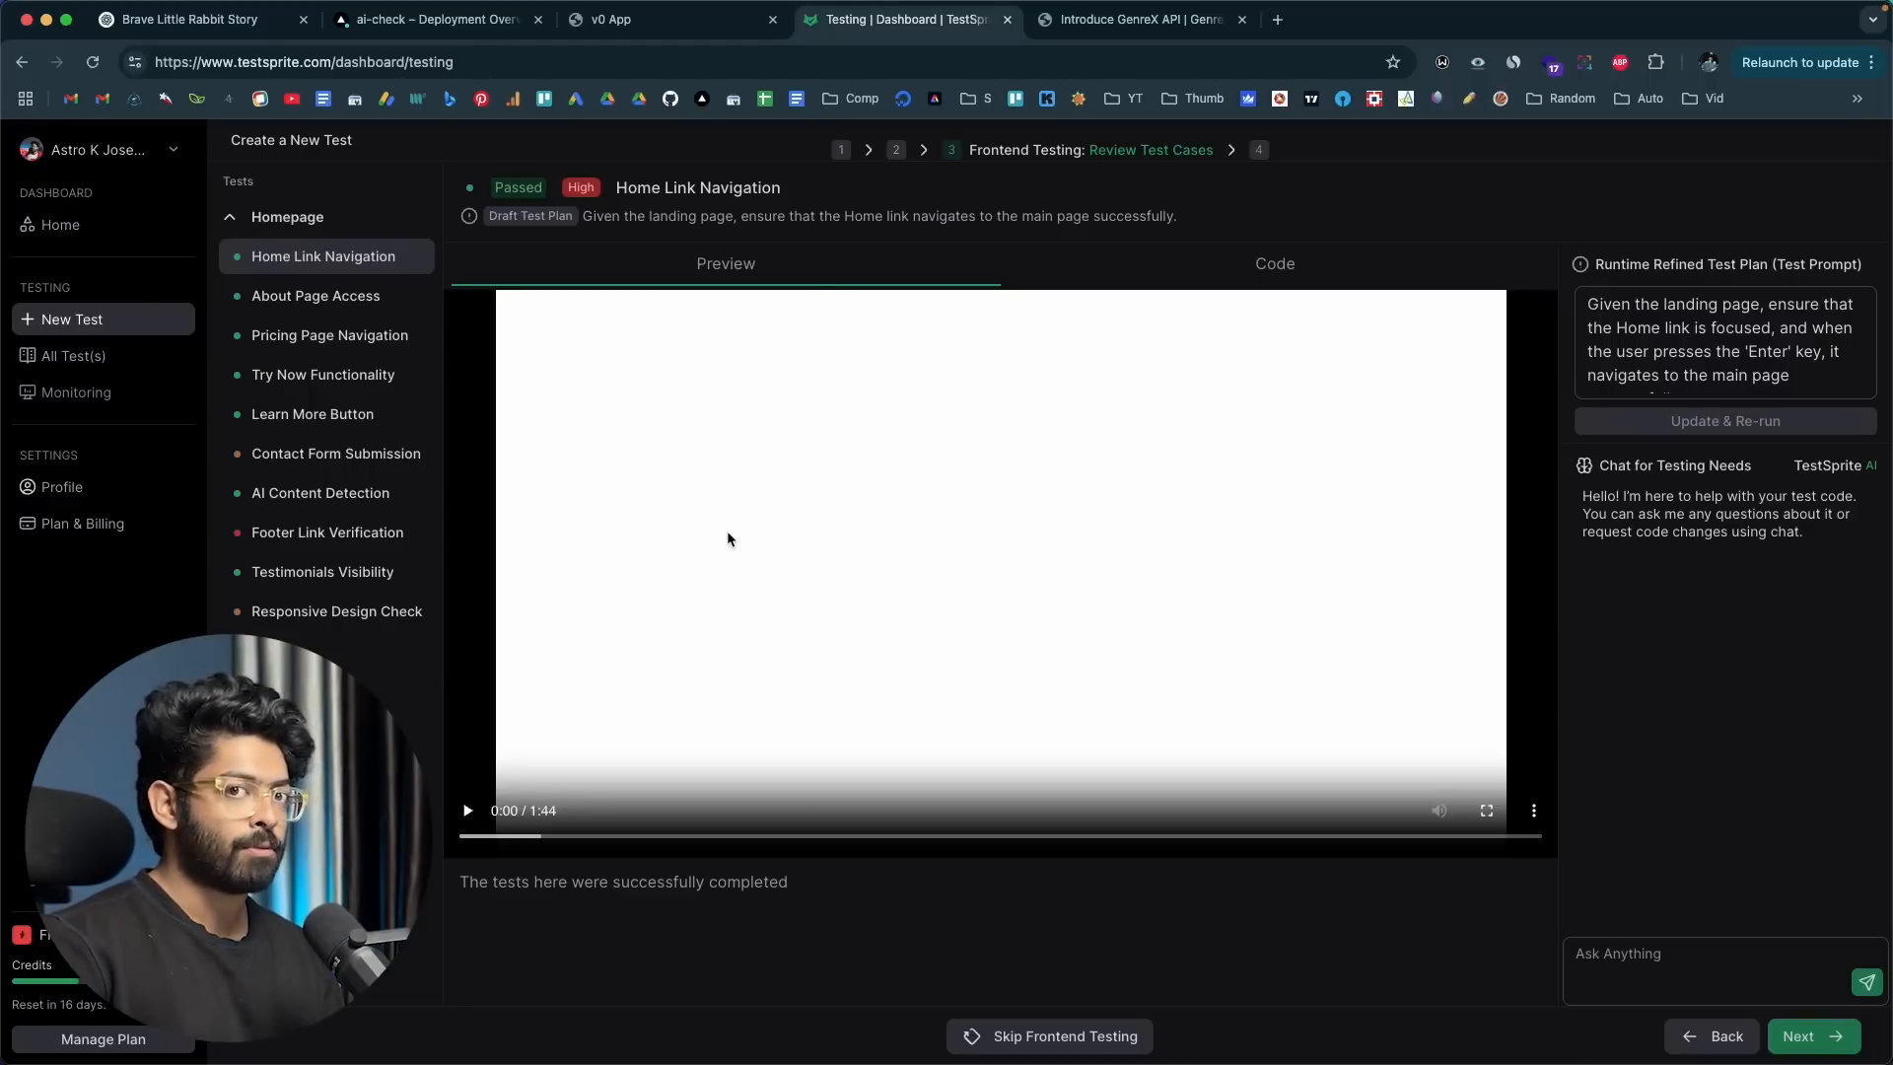
{"action": "left_click", "coordinate": [467, 811]}
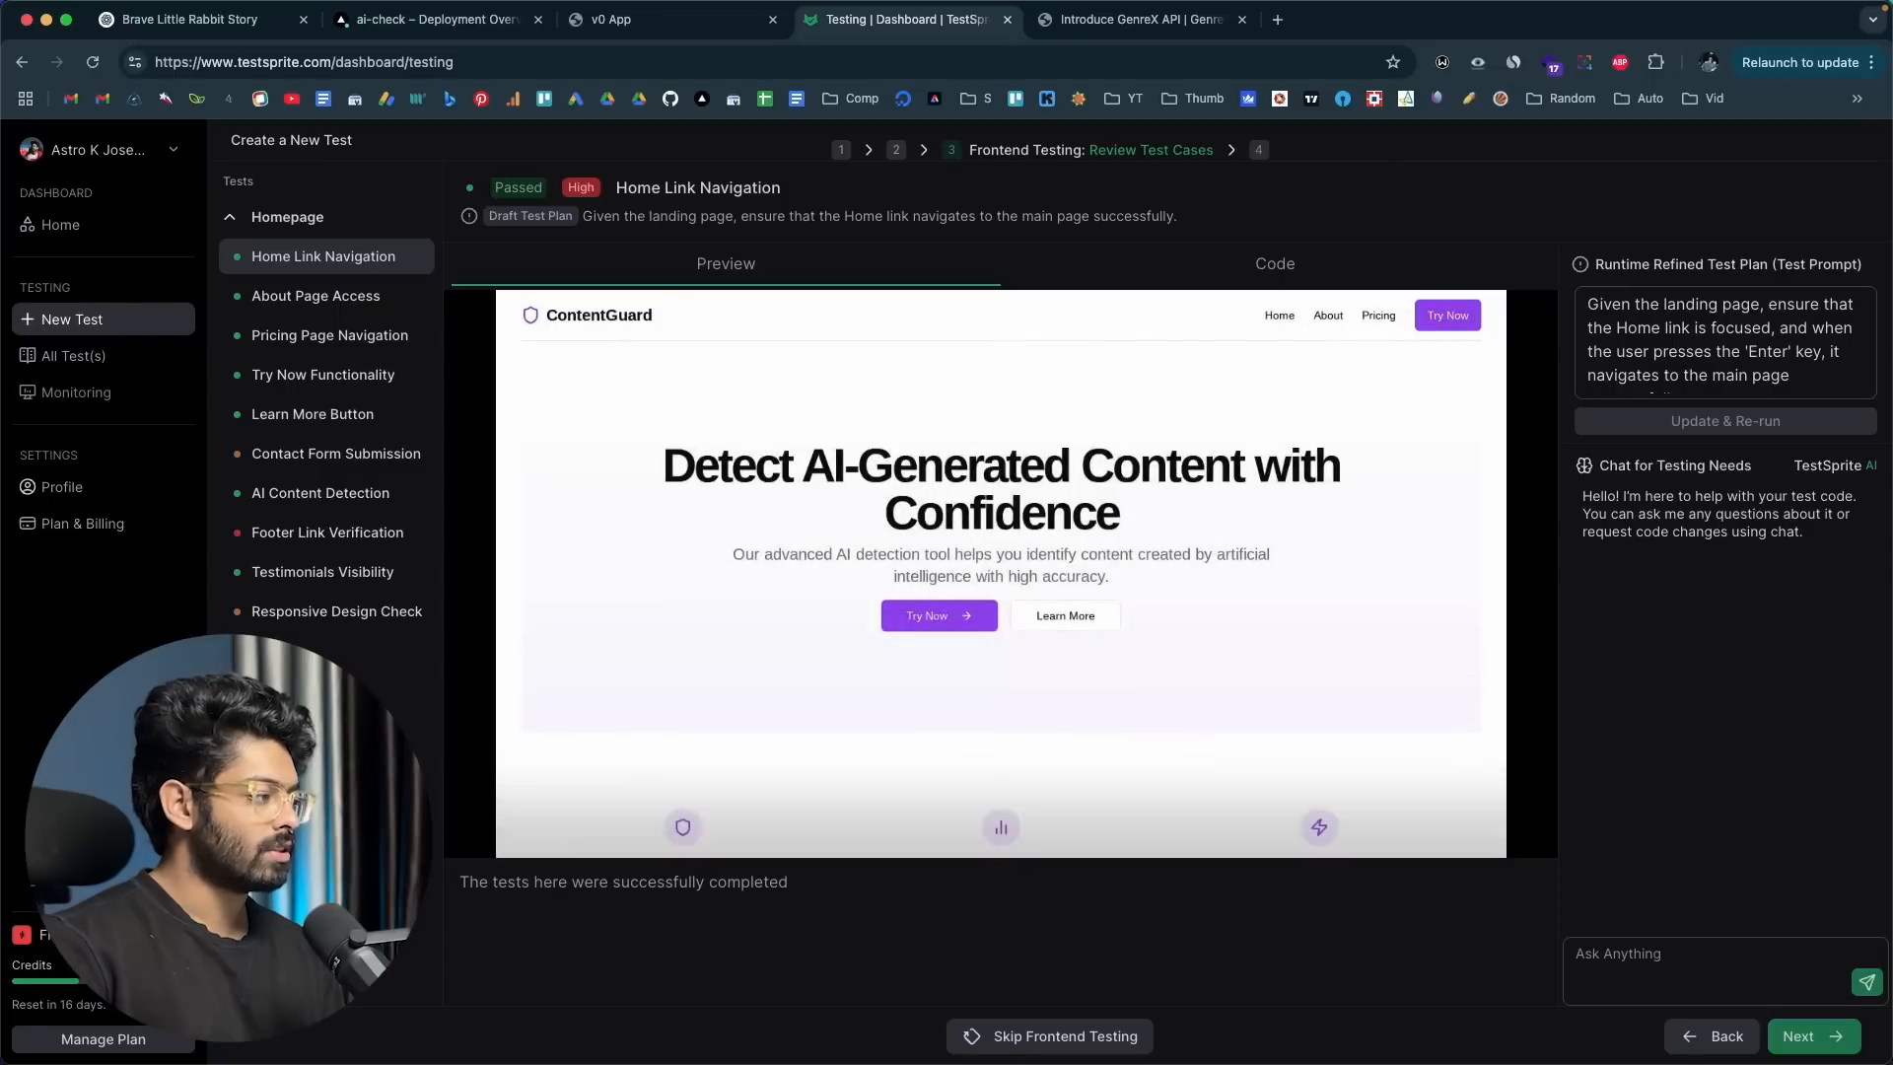
{"action": "left_click", "coordinate": [714, 837]}
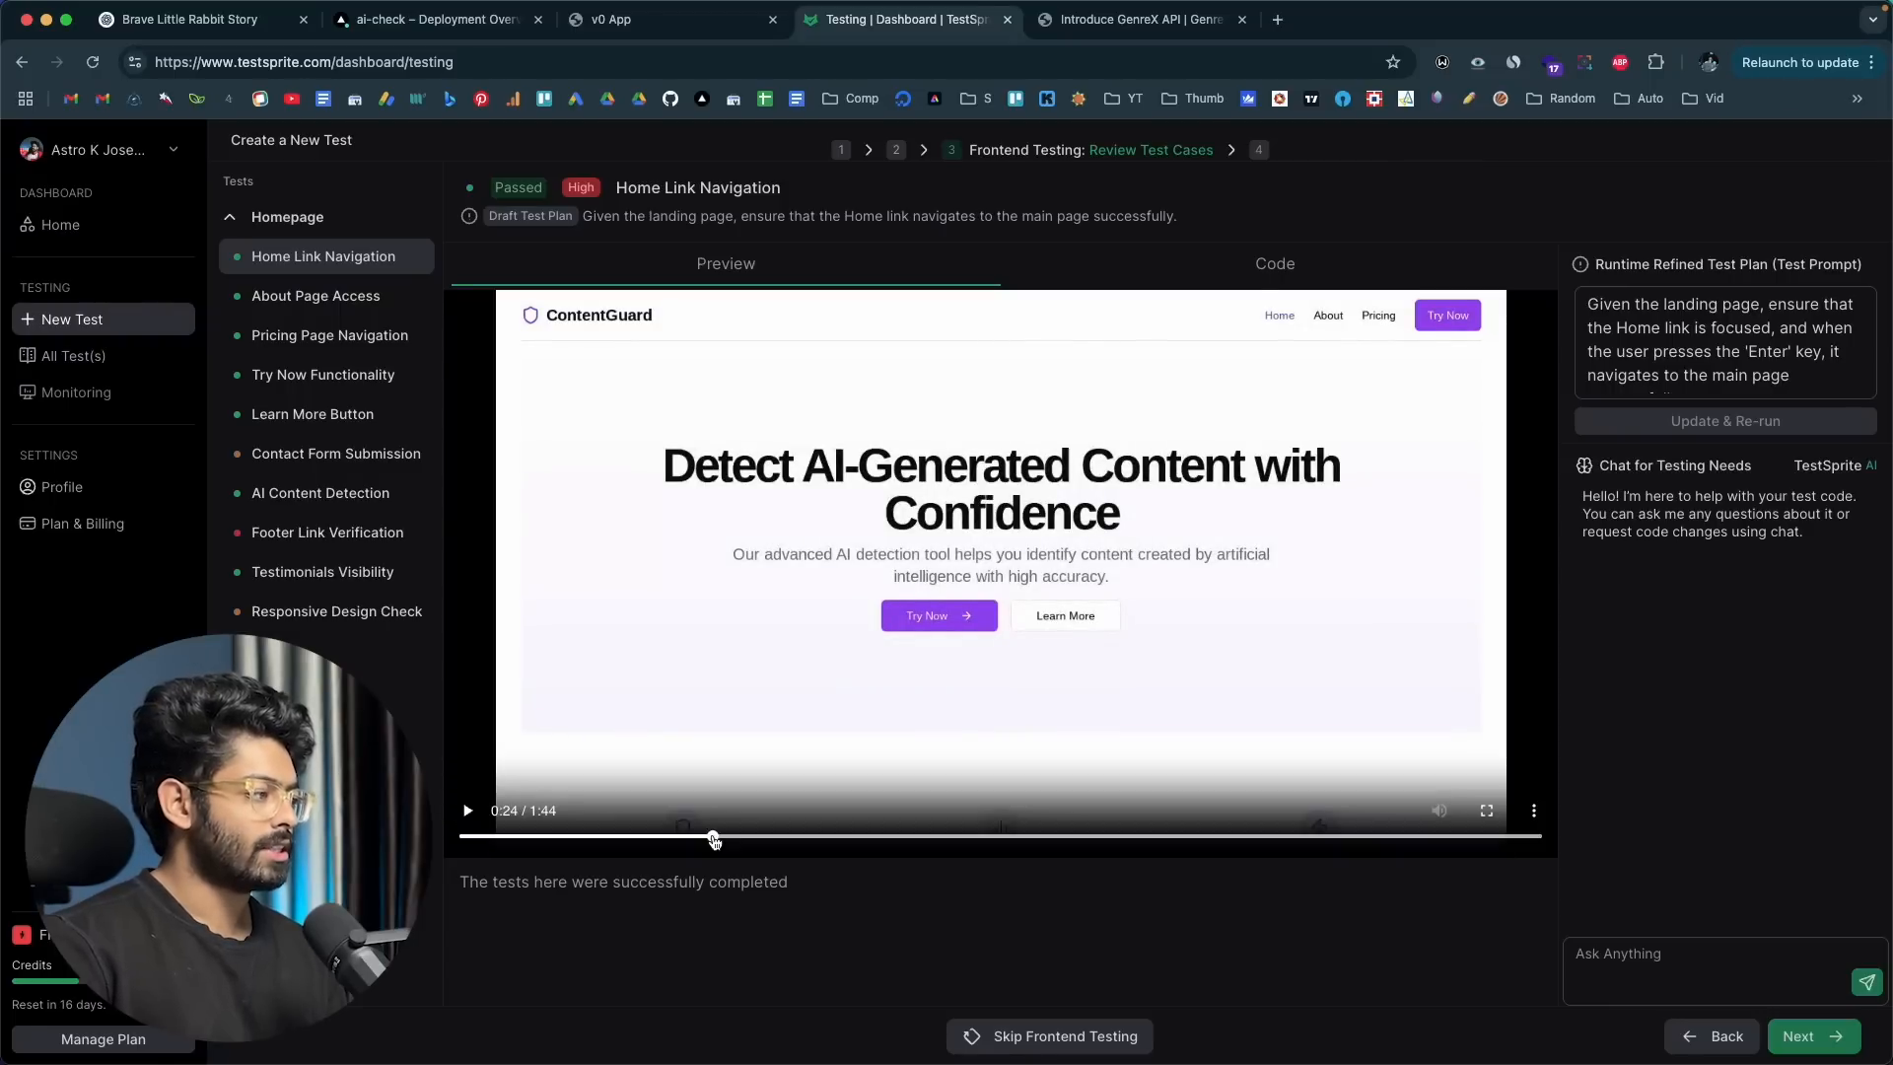
{"action": "left_click", "coordinate": [1321, 264]}
{"action": "scroll", "coordinate": [869, 516], "scroll_direction": "down", "scroll_amount": 15}
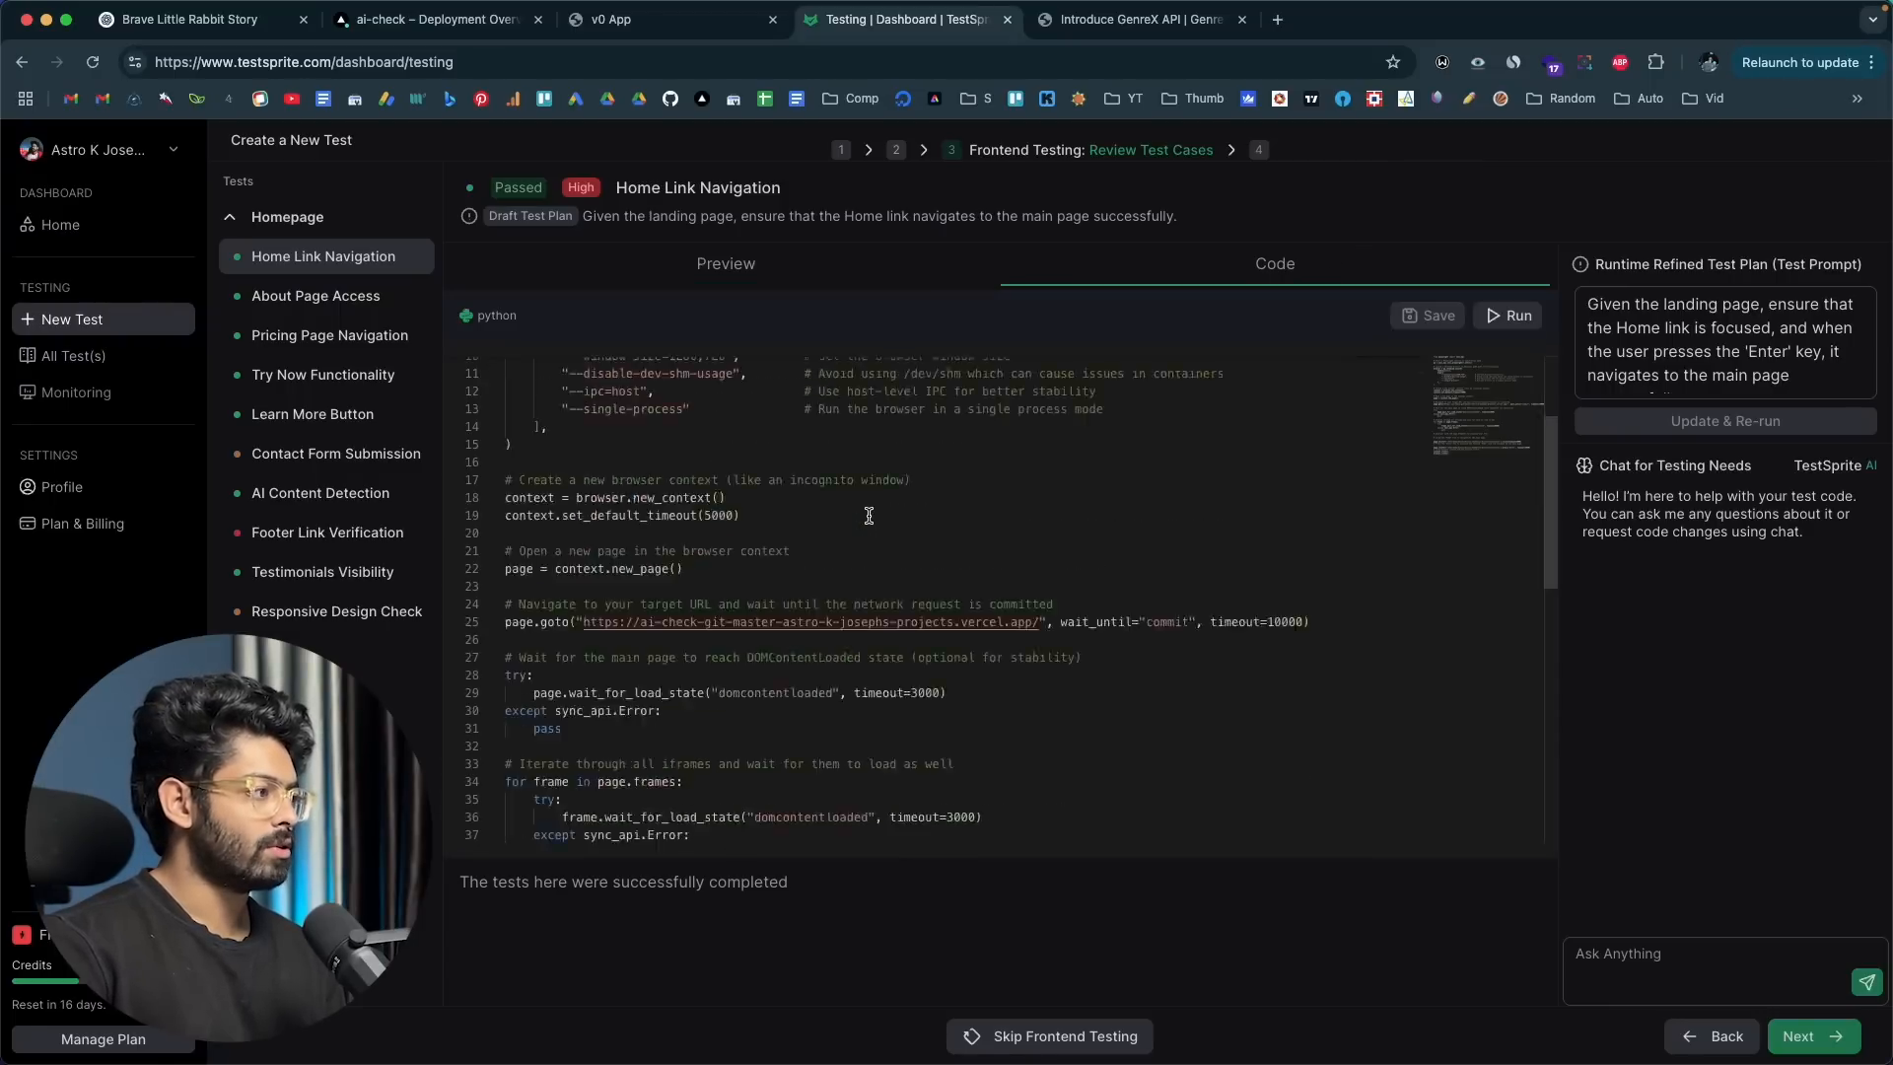
{"action": "scroll", "coordinate": [868, 516], "scroll_direction": "up", "scroll_amount": 15}
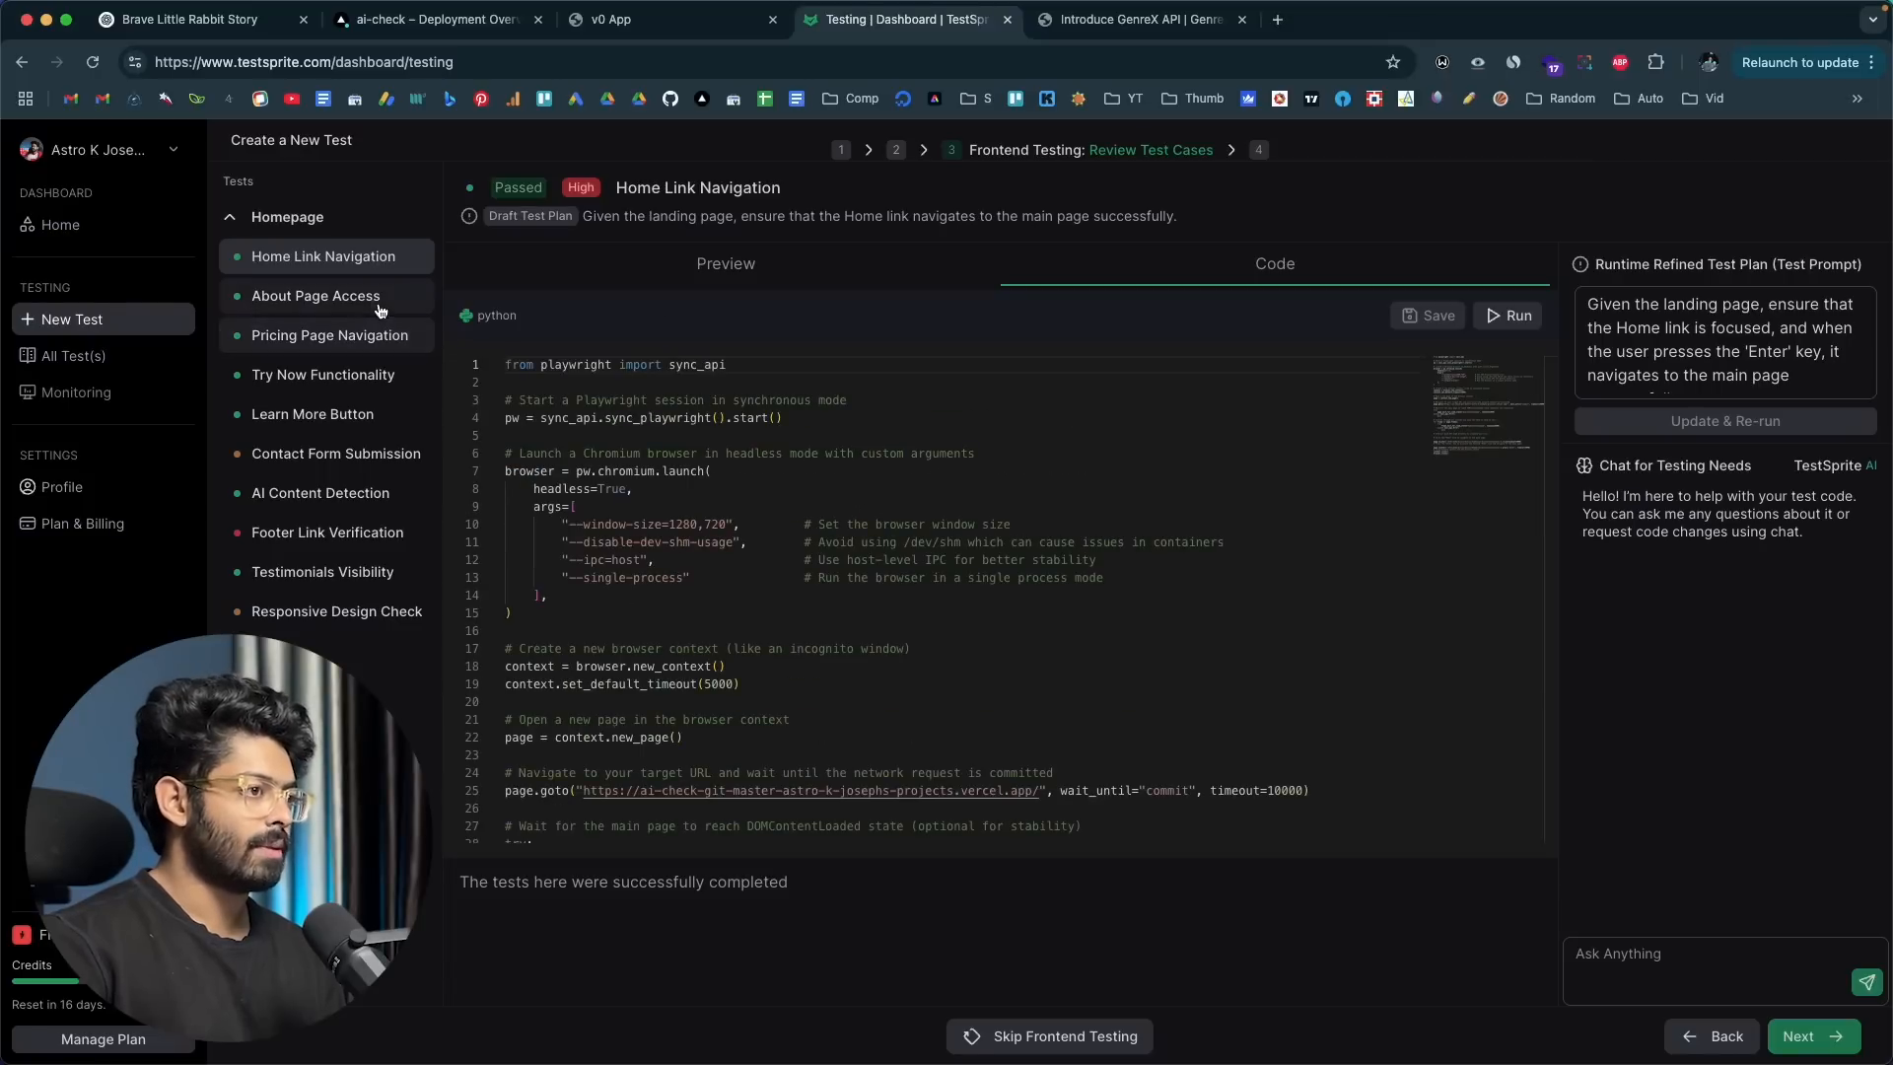
{"action": "left_click", "coordinate": [656, 269]}
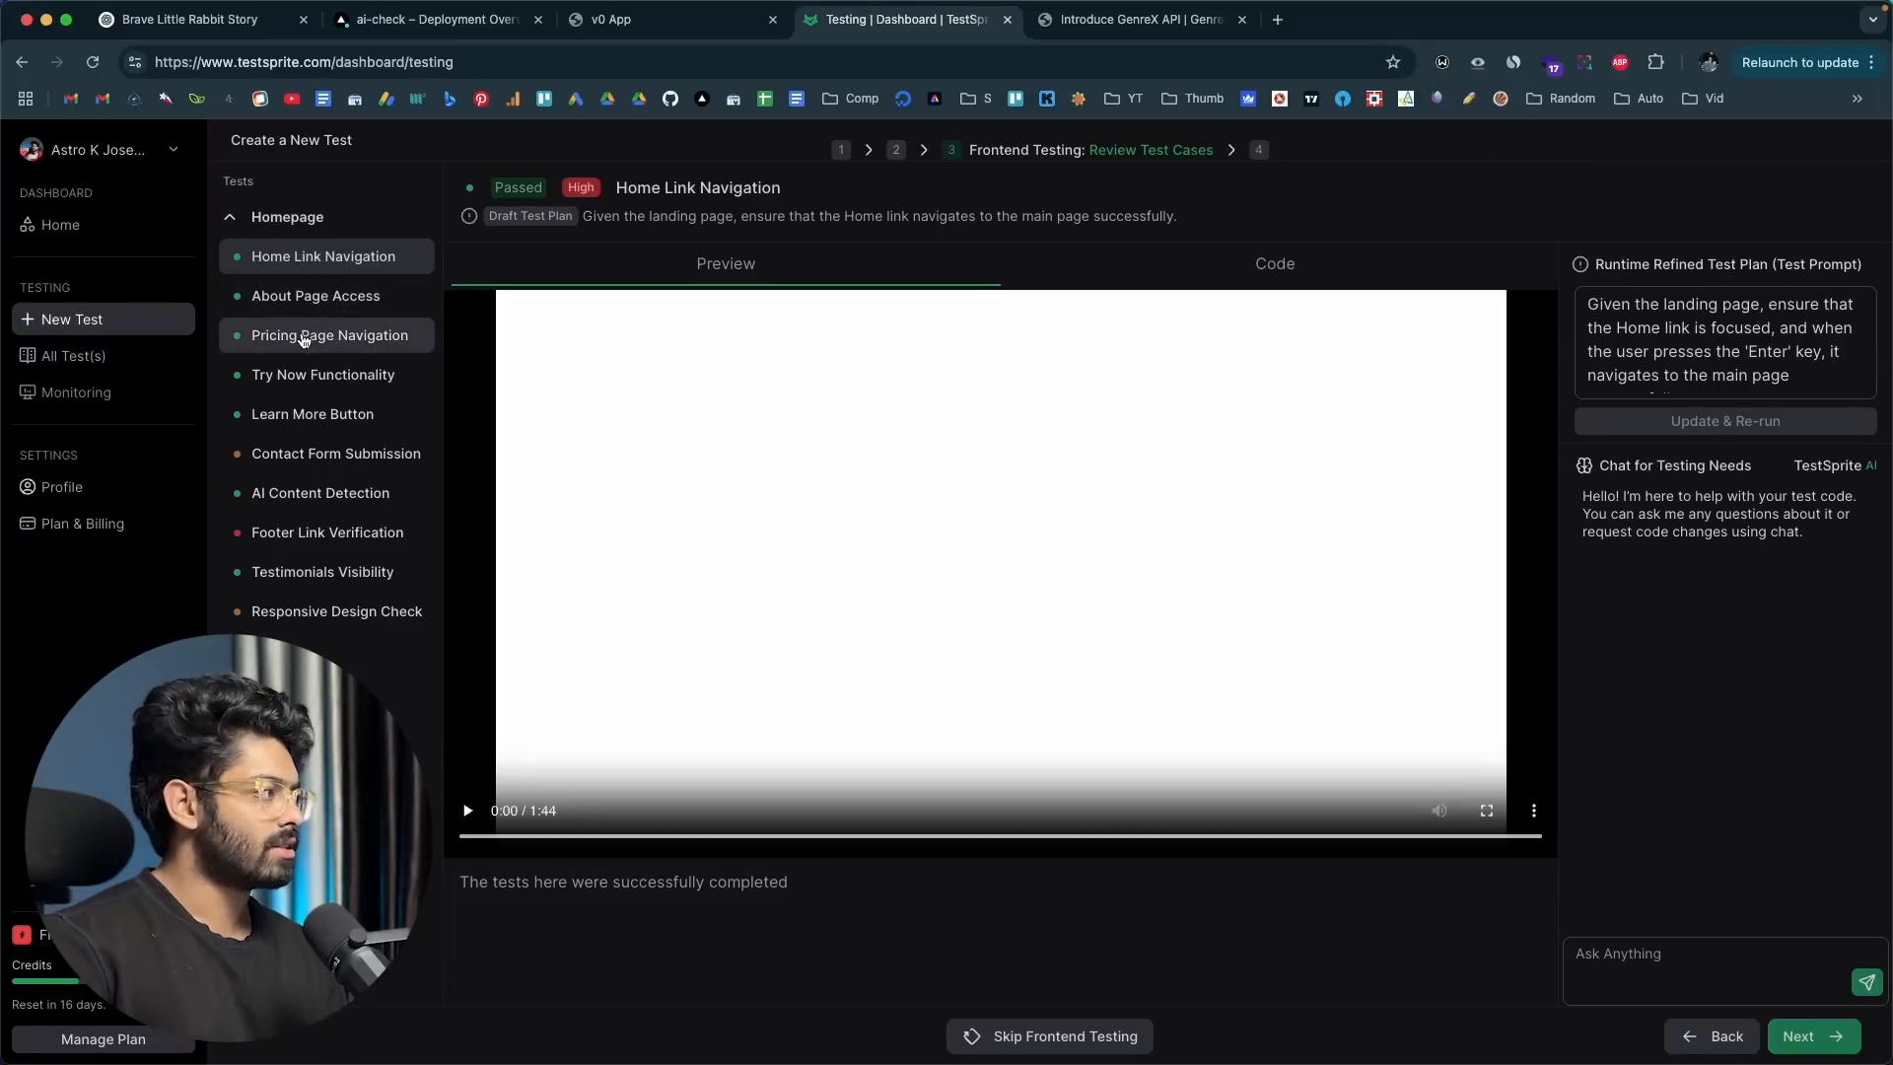
Step: Watch the Pricing Page Navigation test's recording and skip ahead to about 0:52
{"action": "left_click", "coordinate": [303, 338]}
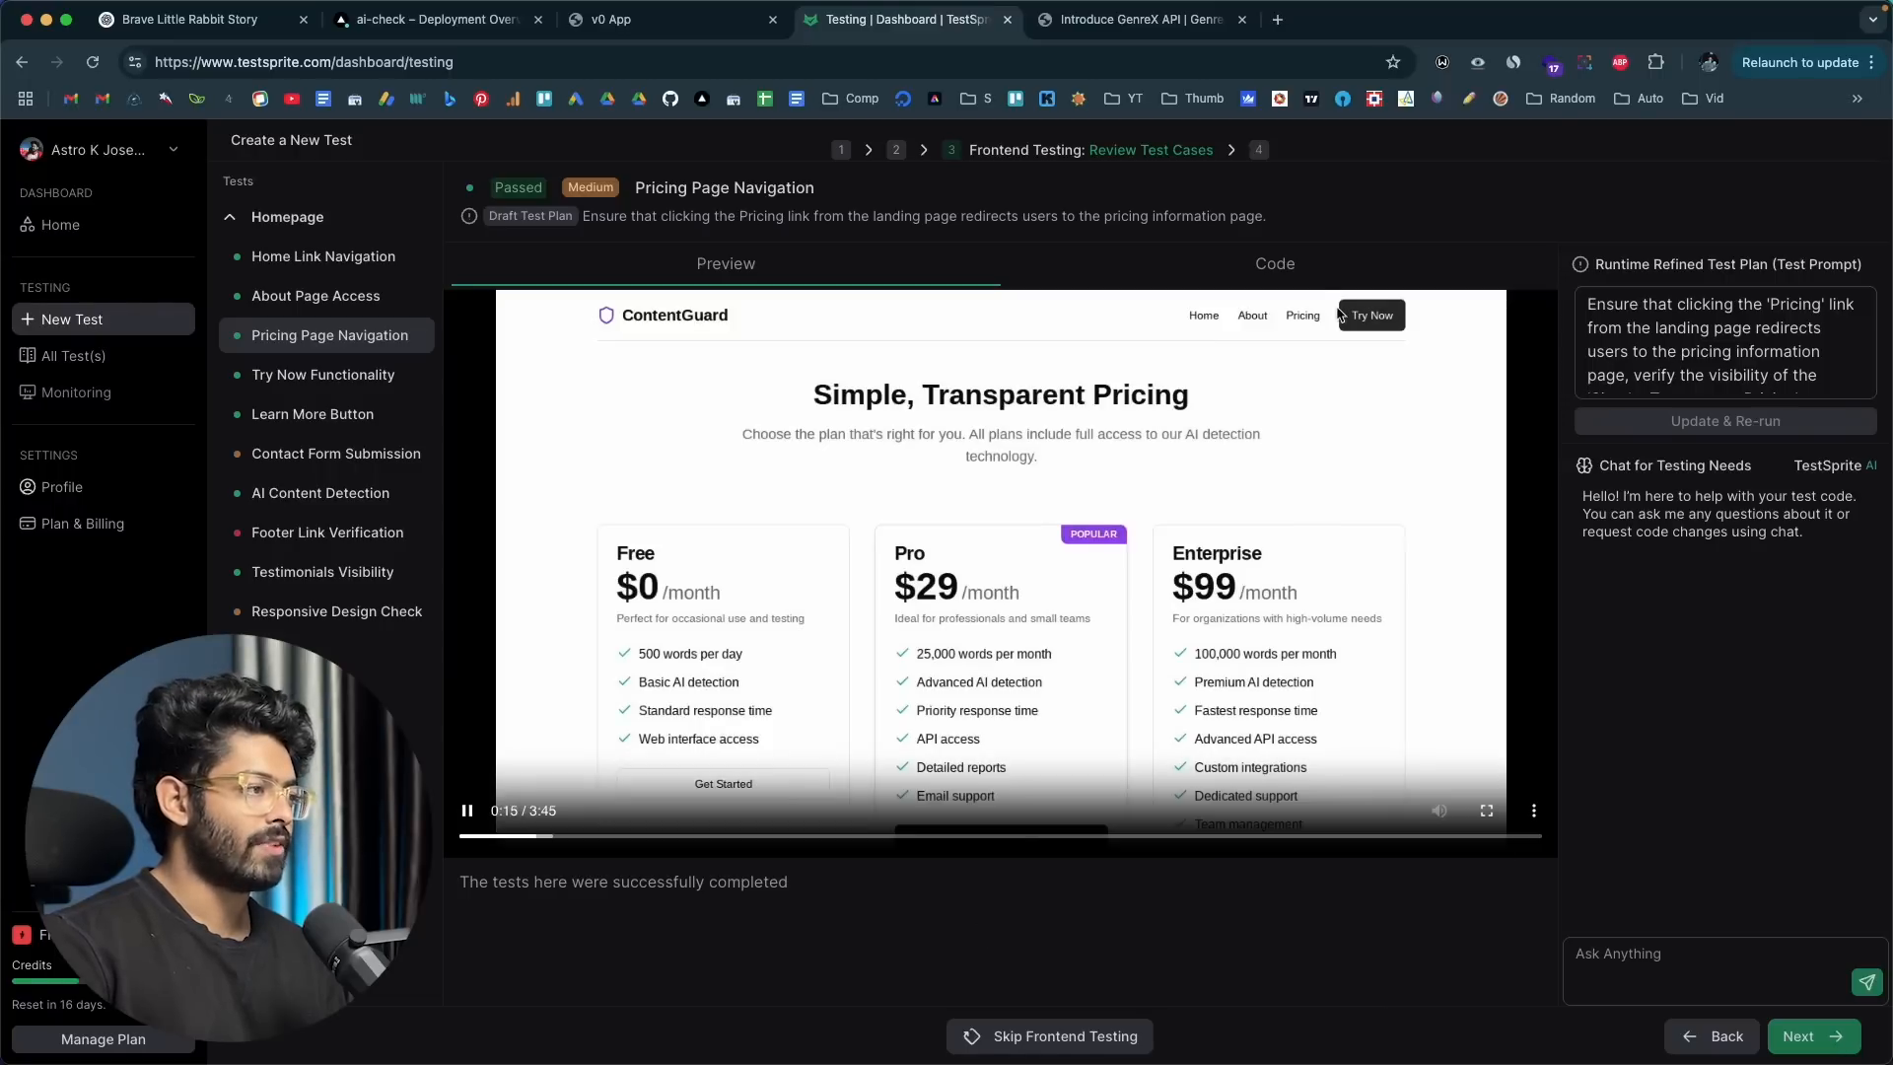
{"action": "left_click_drag", "start_coordinate": [611, 834], "coordinate": [715, 838]}
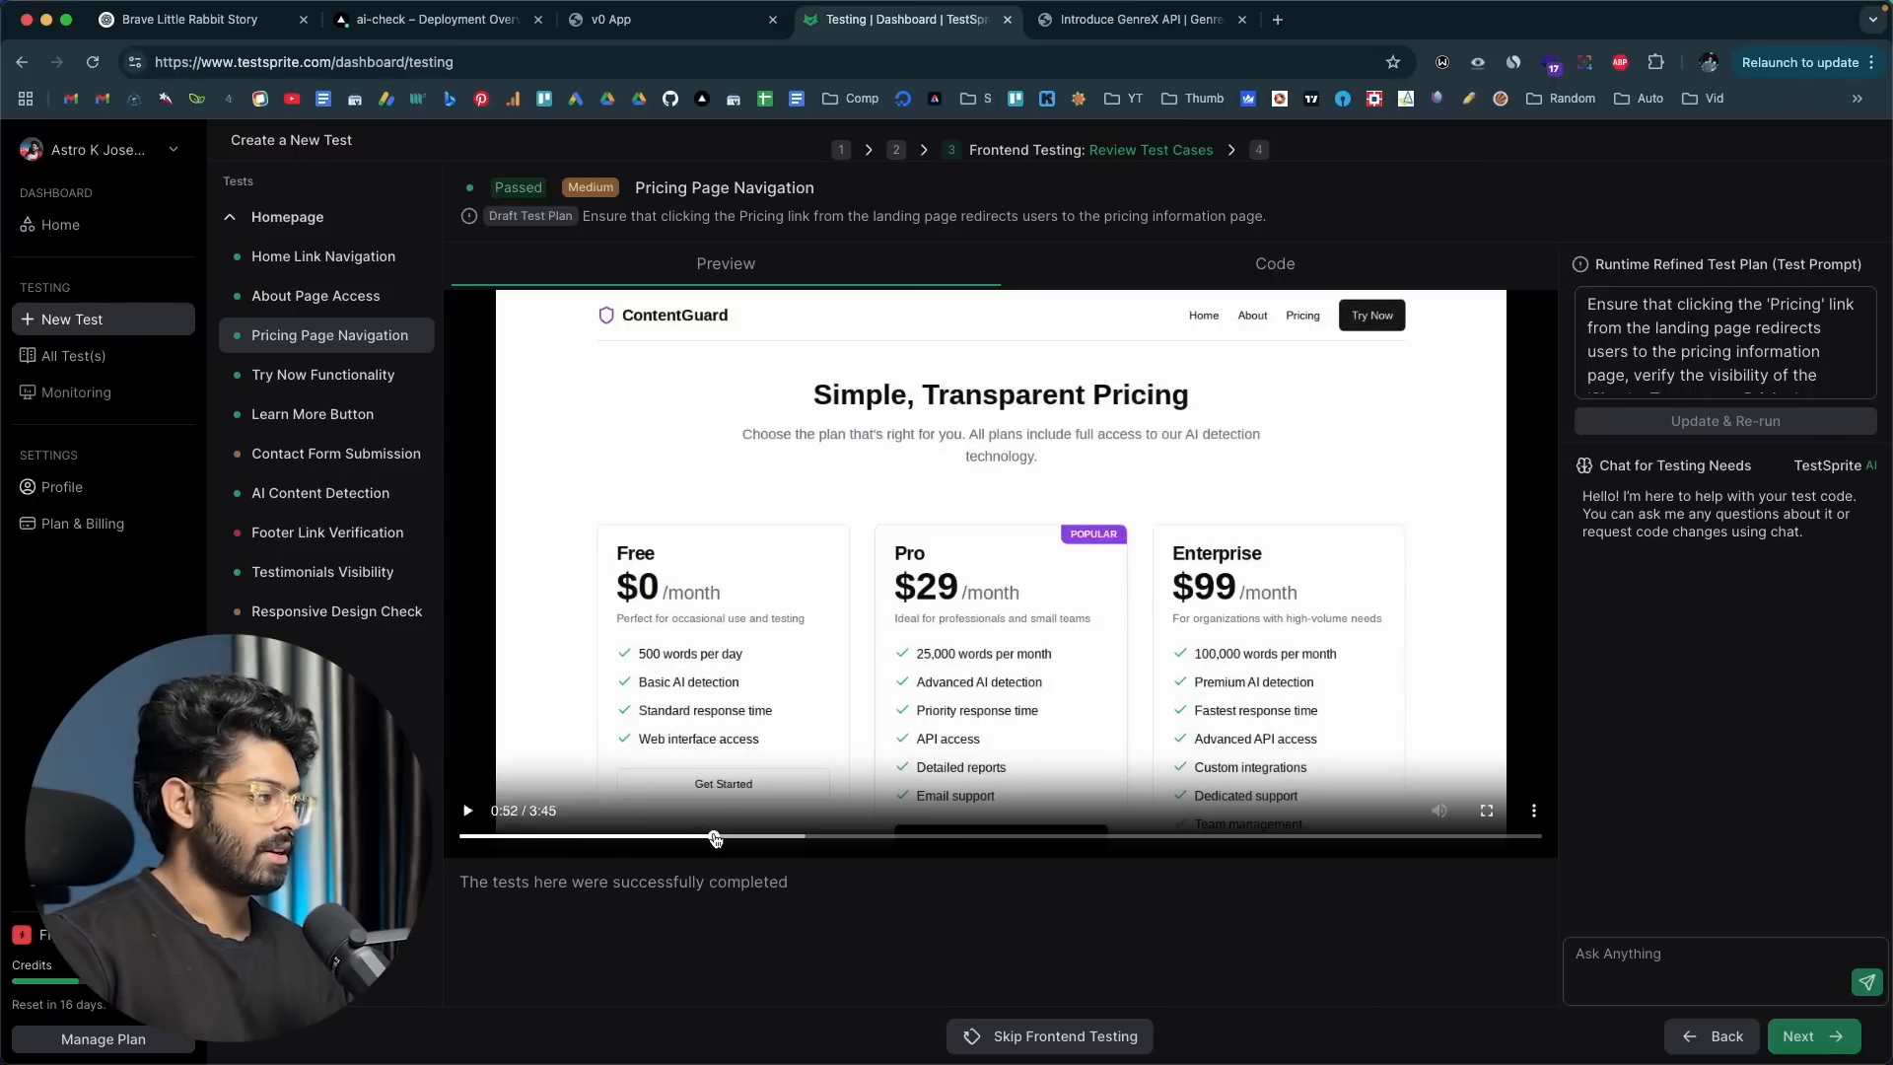
Step: Skip ahead in stages through the Pricing Page Navigation test's recording, to about 1:08, 1:41, 2:01 and further on
{"action": "left_click", "coordinate": [789, 839]}
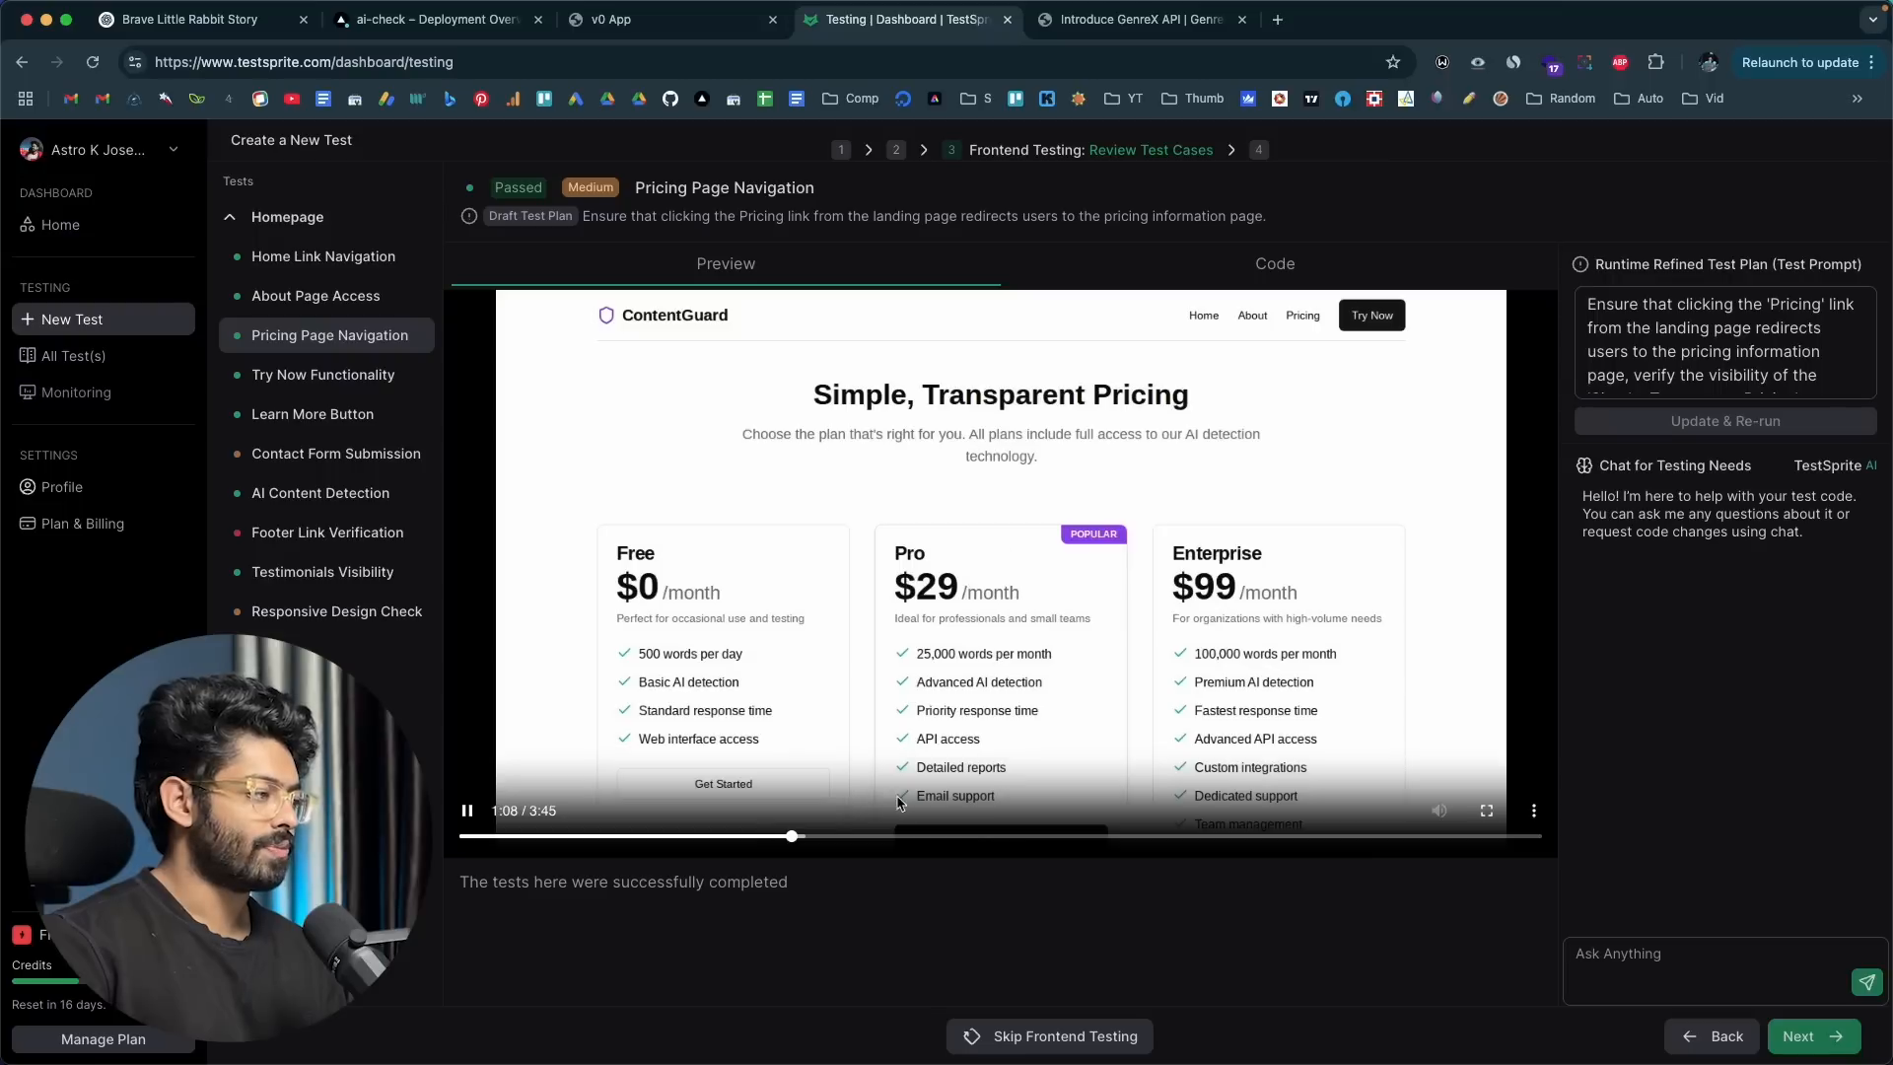
{"action": "left_click", "coordinate": [875, 839]}
{"action": "left_click", "coordinate": [948, 839]}
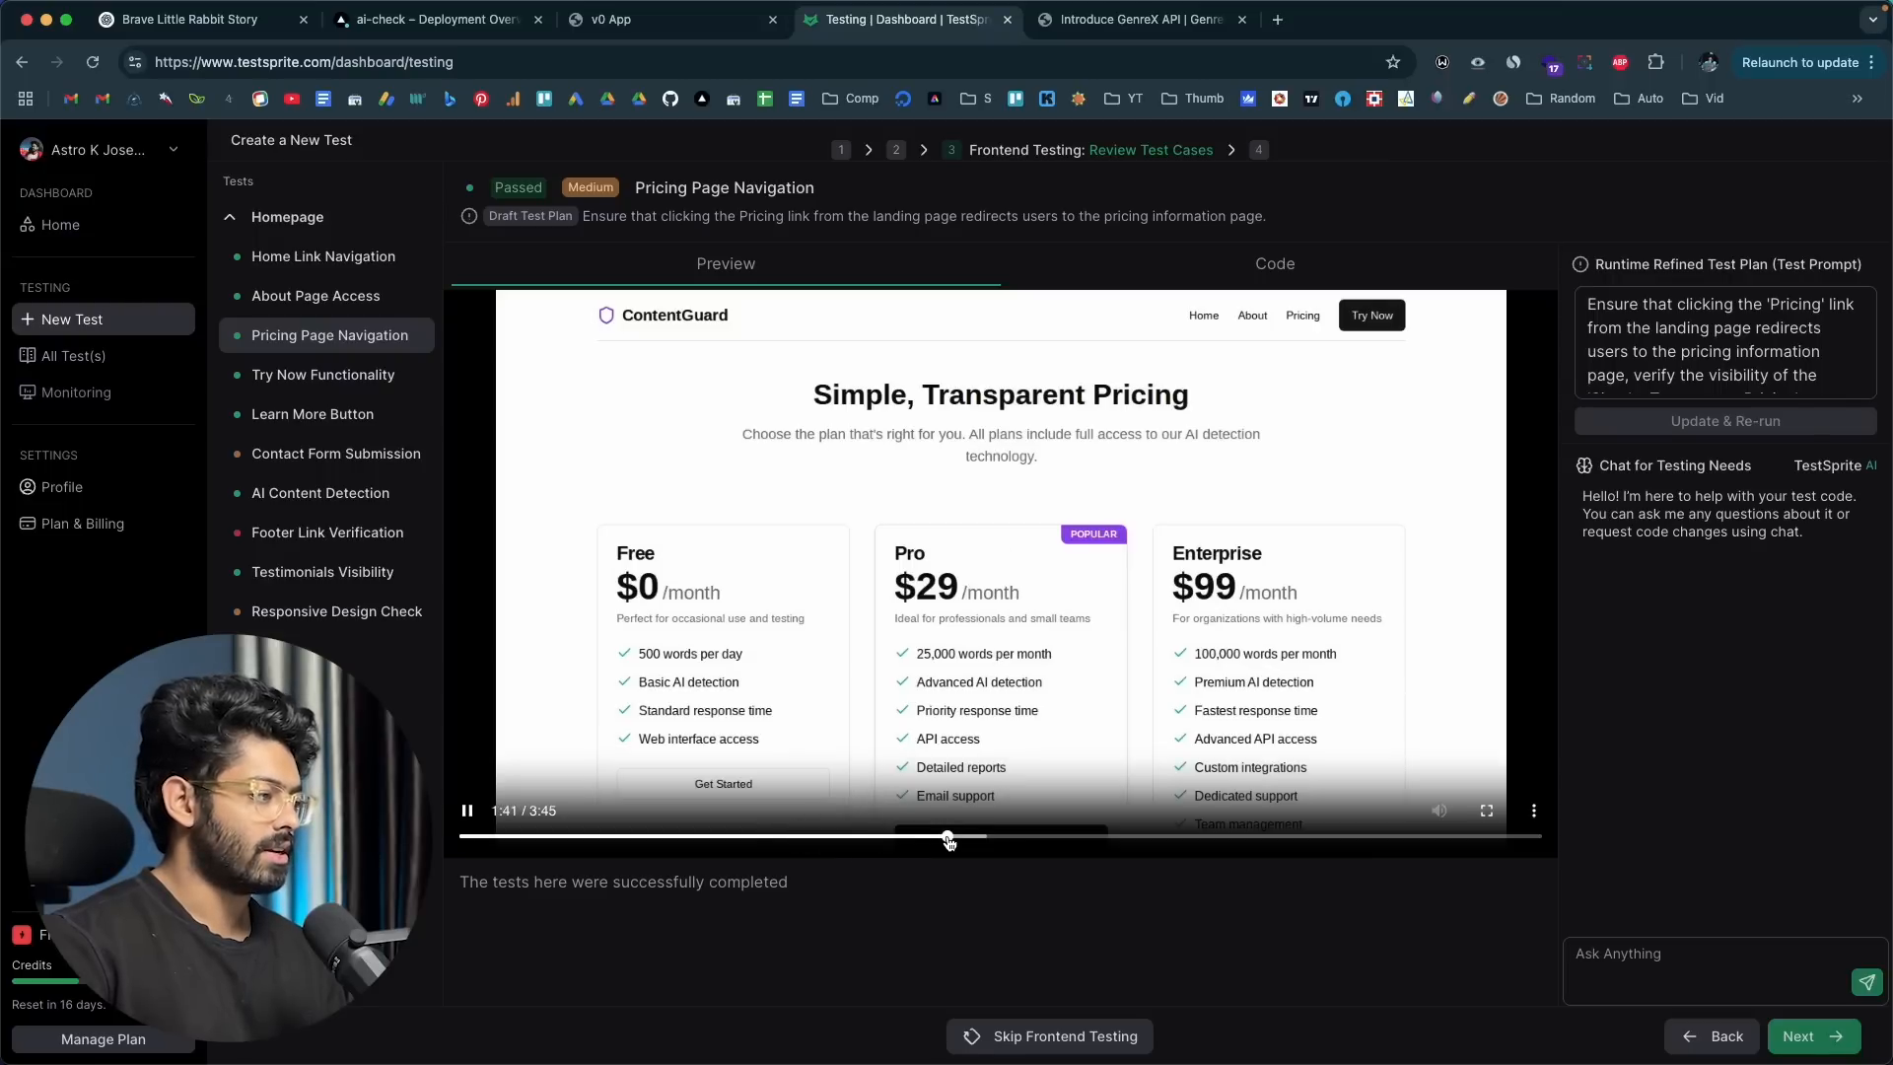
{"action": "left_click", "coordinate": [1041, 839]}
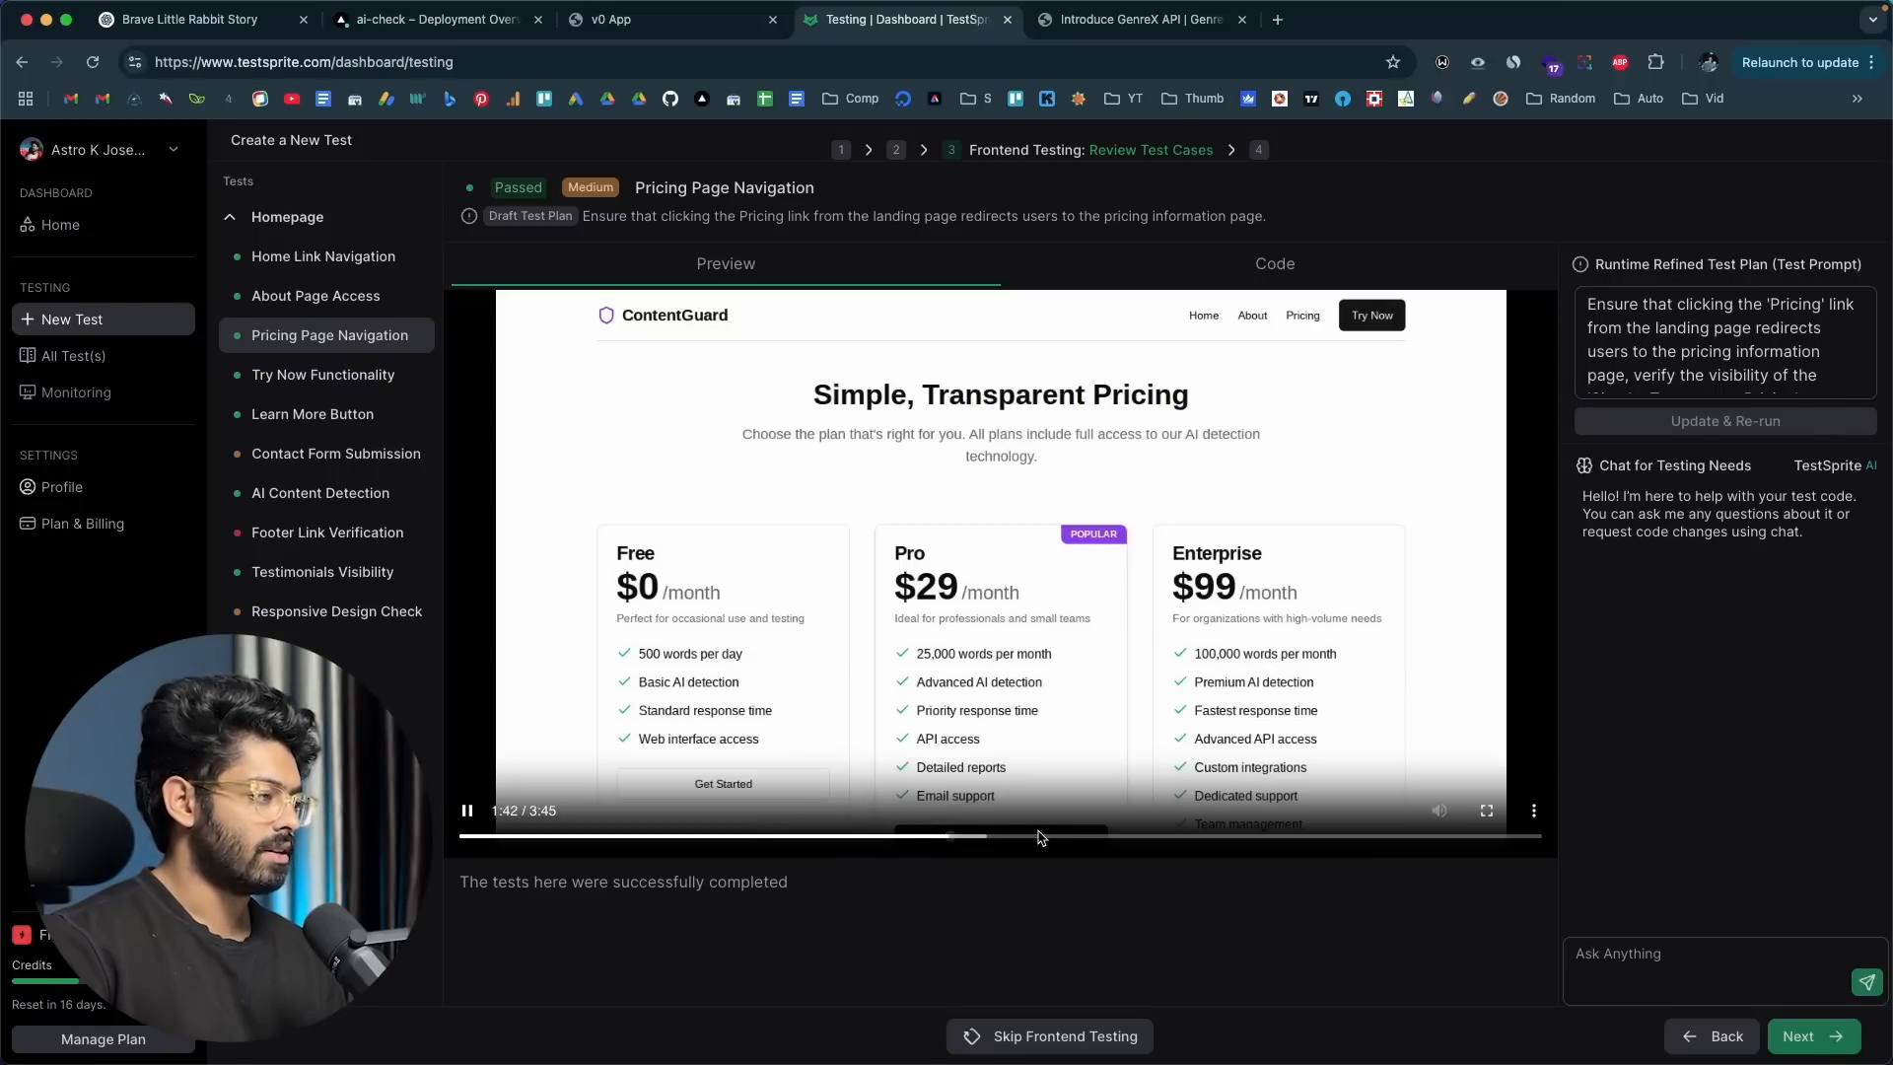
{"action": "left_click", "coordinate": [1156, 839]}
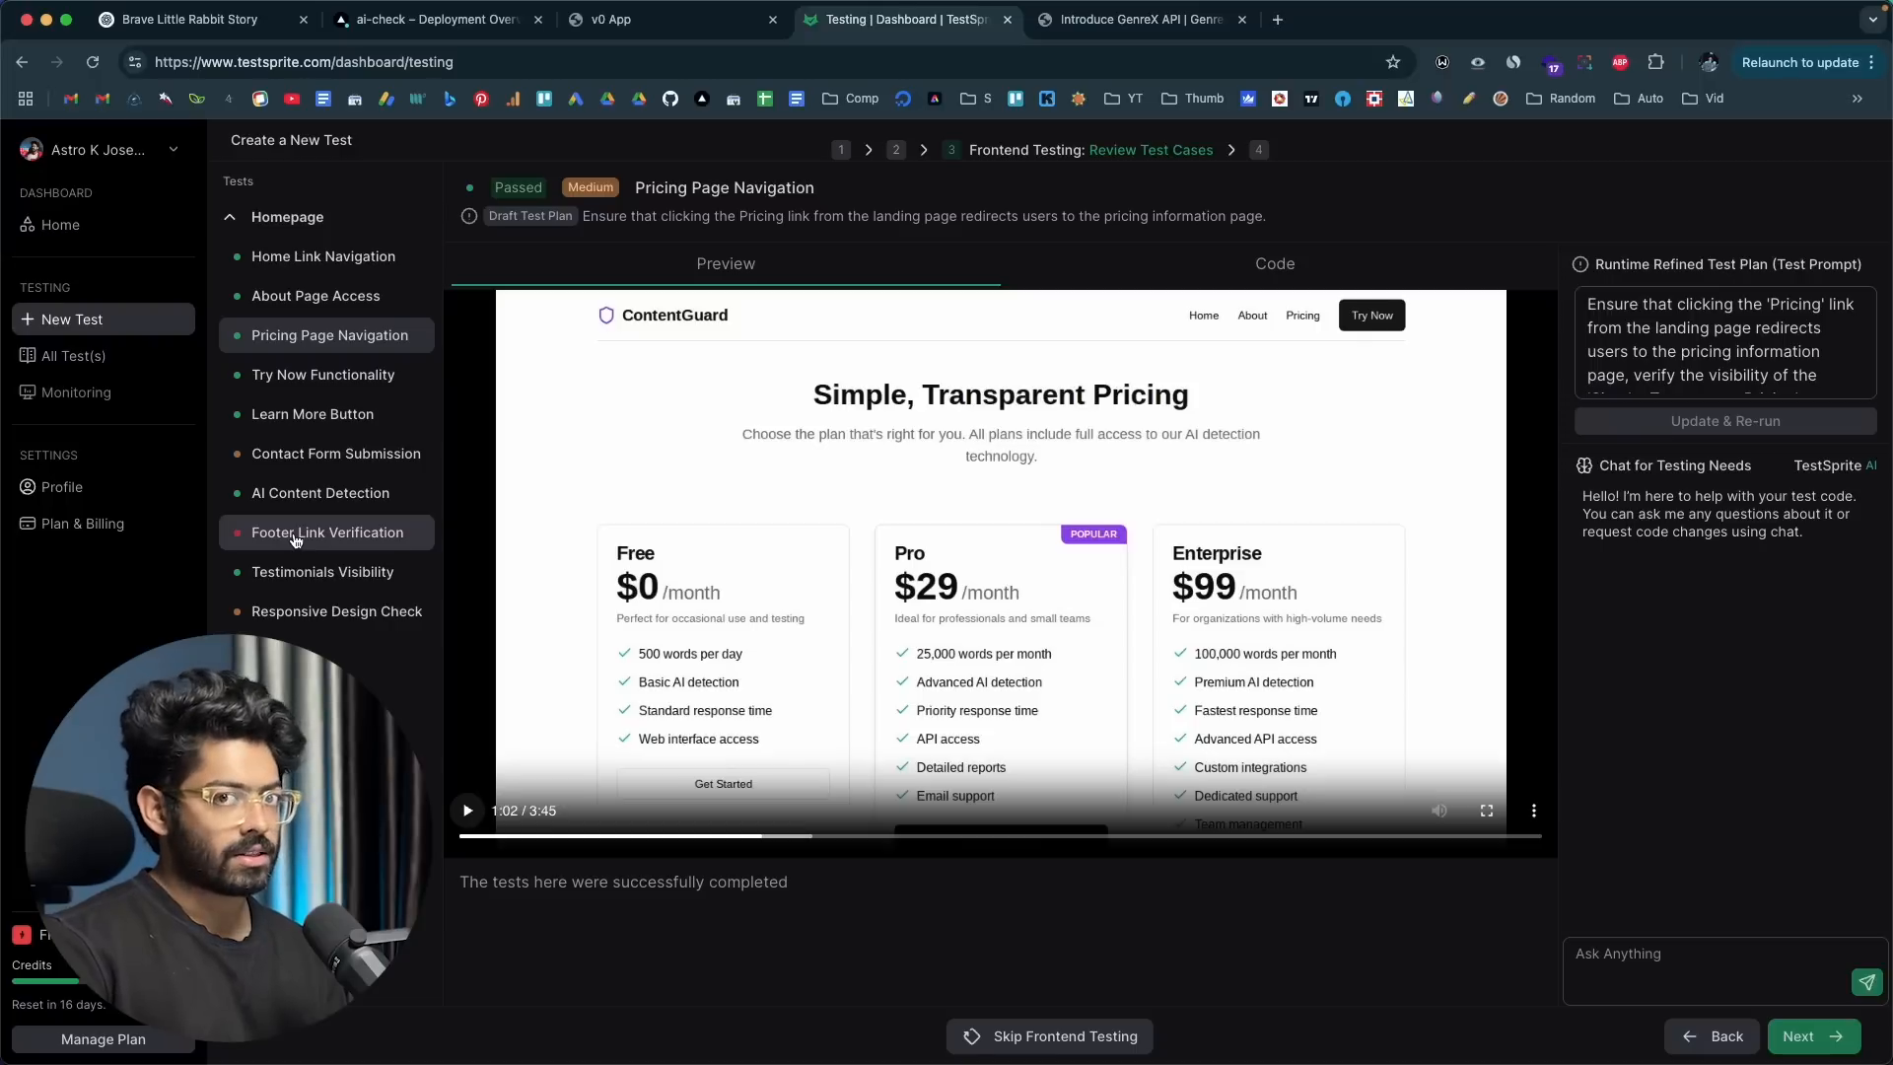
Step: Examine the Footer Link Verification test's error, cause and suggested fix, and play its recording, skipping ahead
{"action": "left_click", "coordinate": [295, 539]}
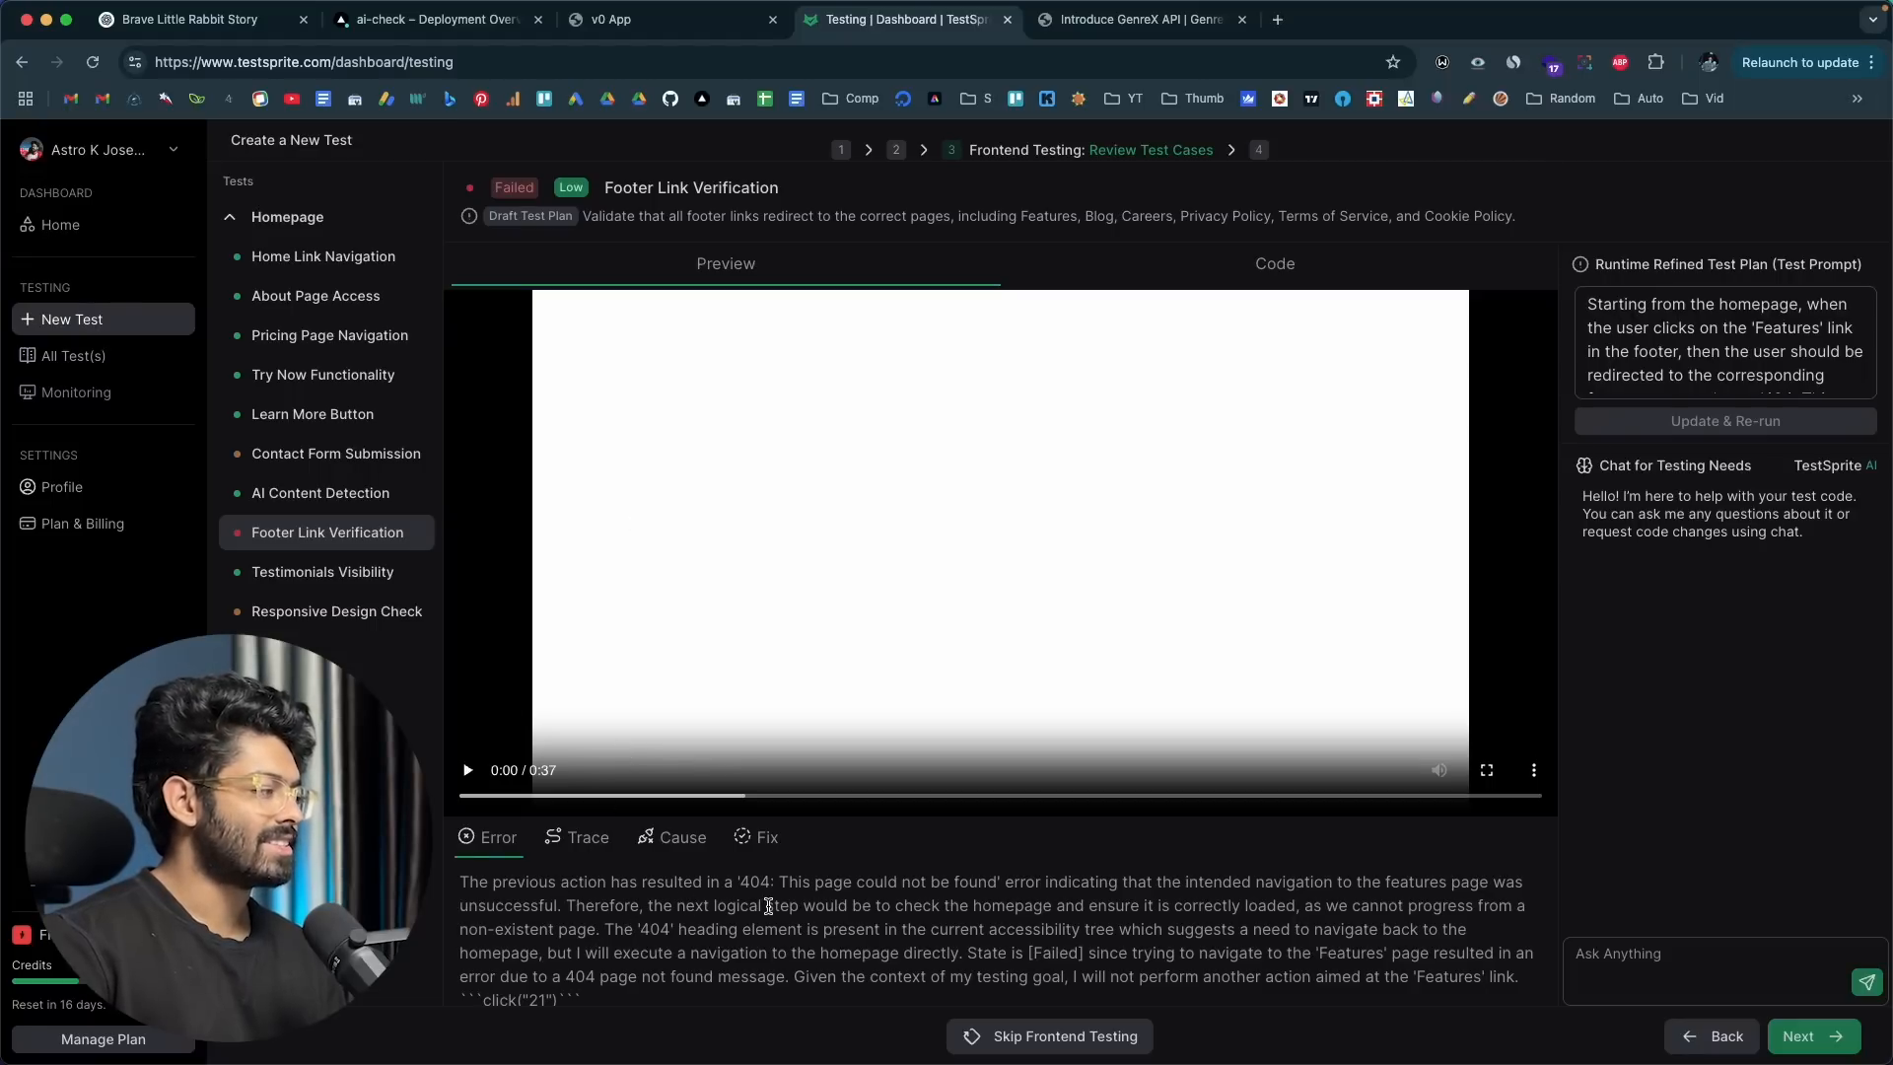
{"action": "scroll", "coordinate": [769, 902], "scroll_direction": "down", "scroll_amount": 1}
{"action": "scroll", "coordinate": [663, 878], "scroll_direction": "up", "scroll_amount": 1}
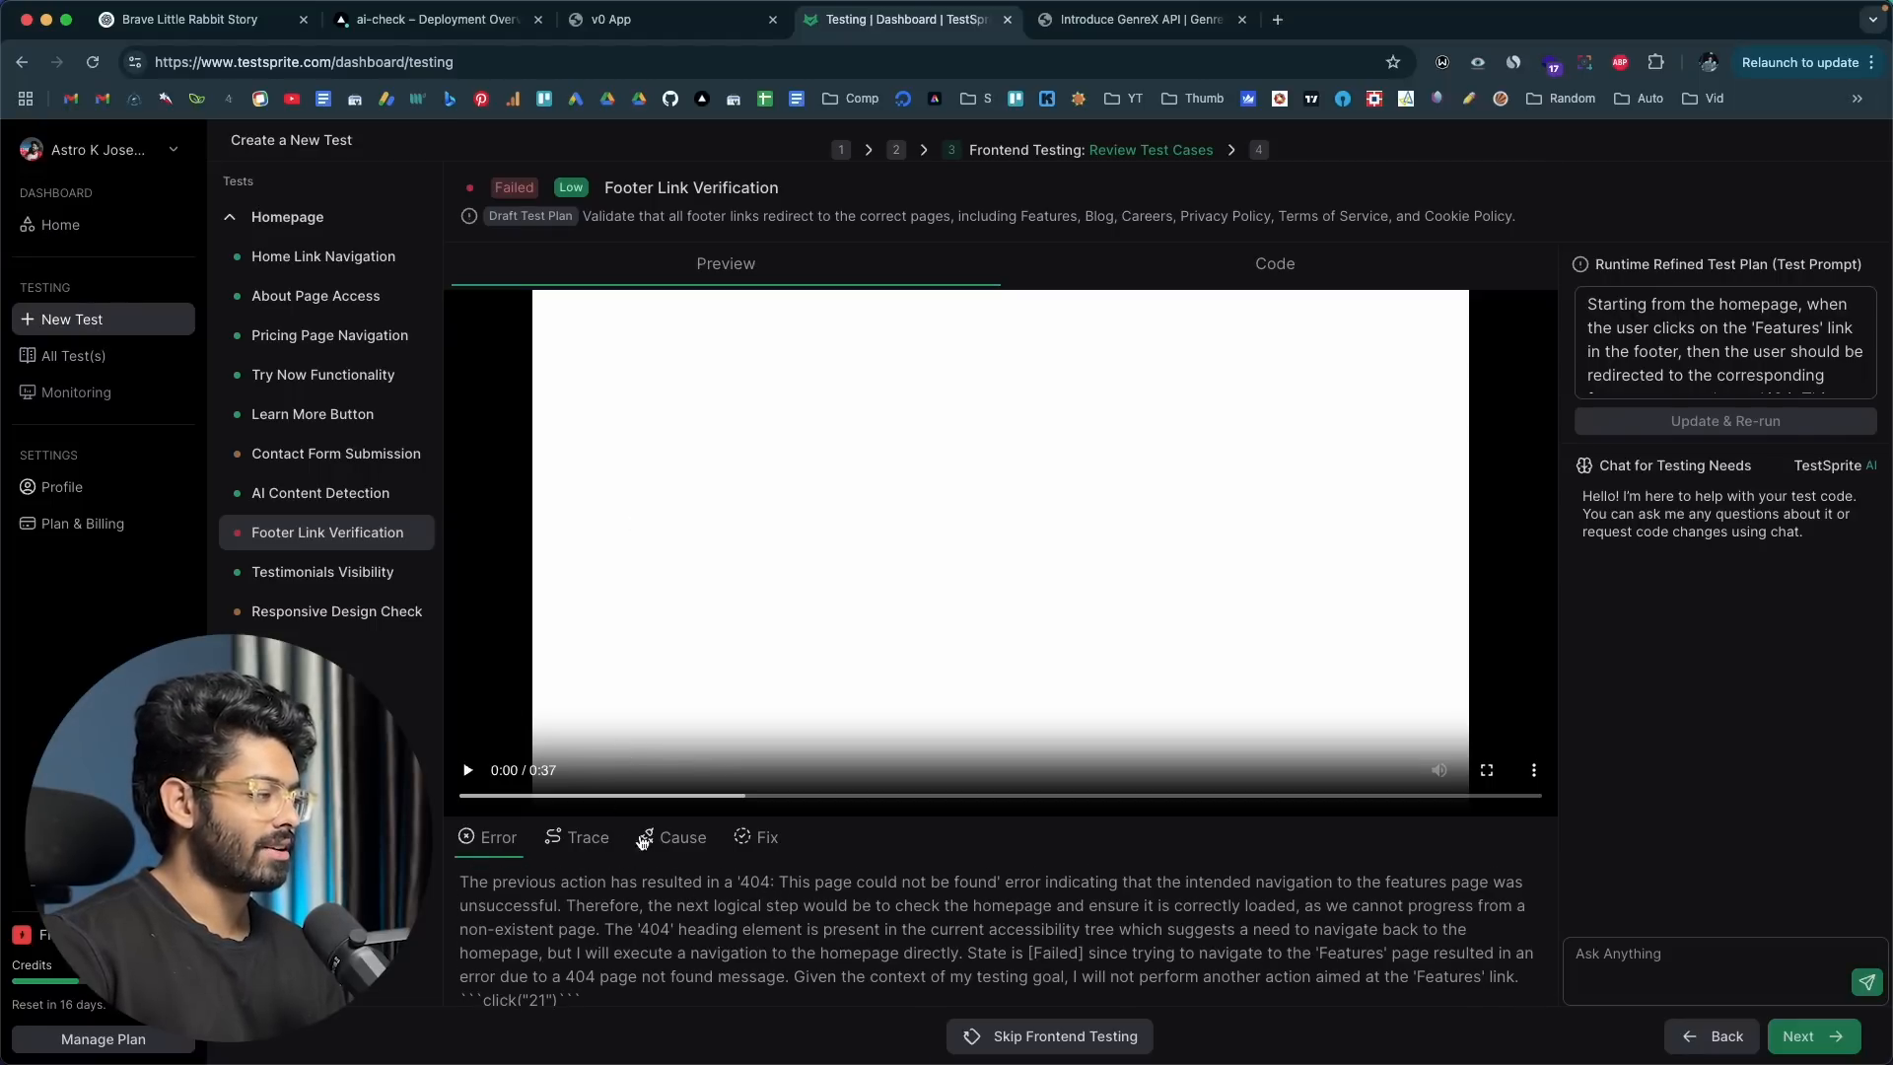
{"action": "left_click", "coordinate": [678, 839]}
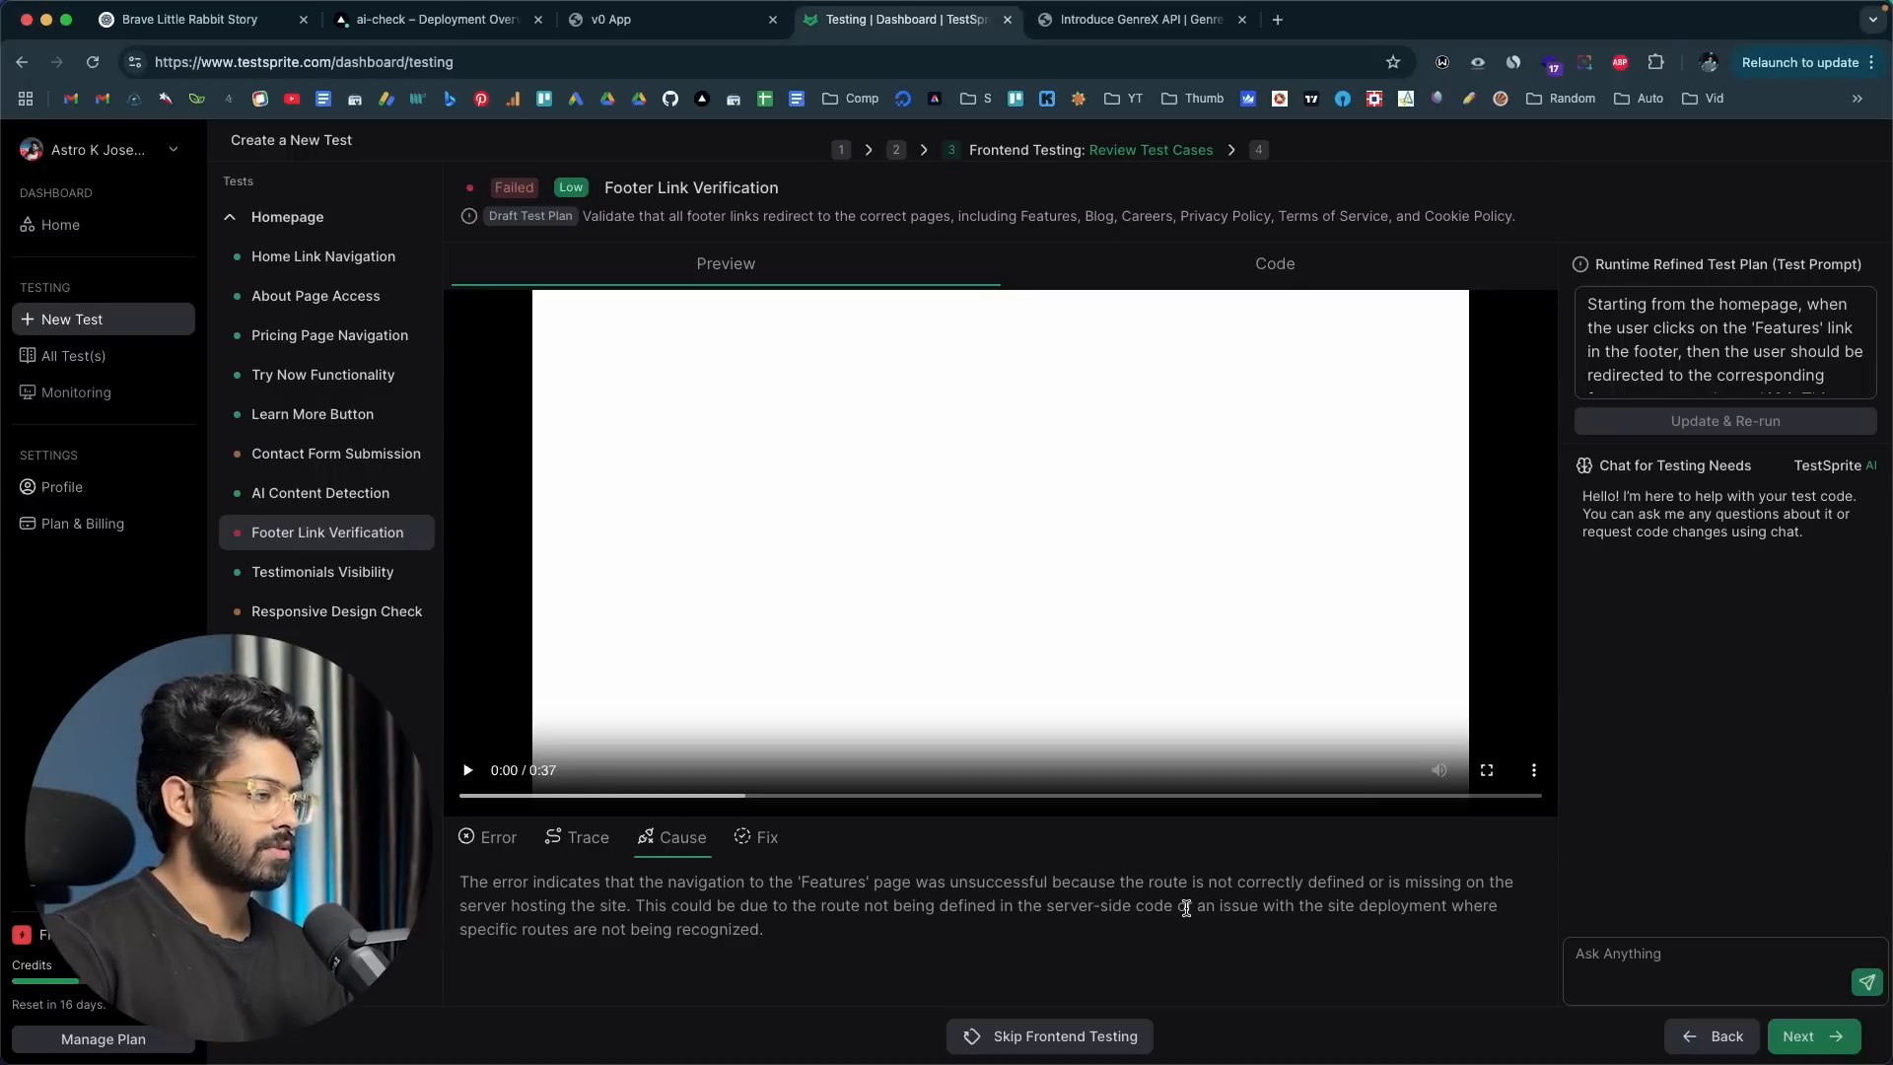
{"action": "left_click", "coordinate": [767, 839]}
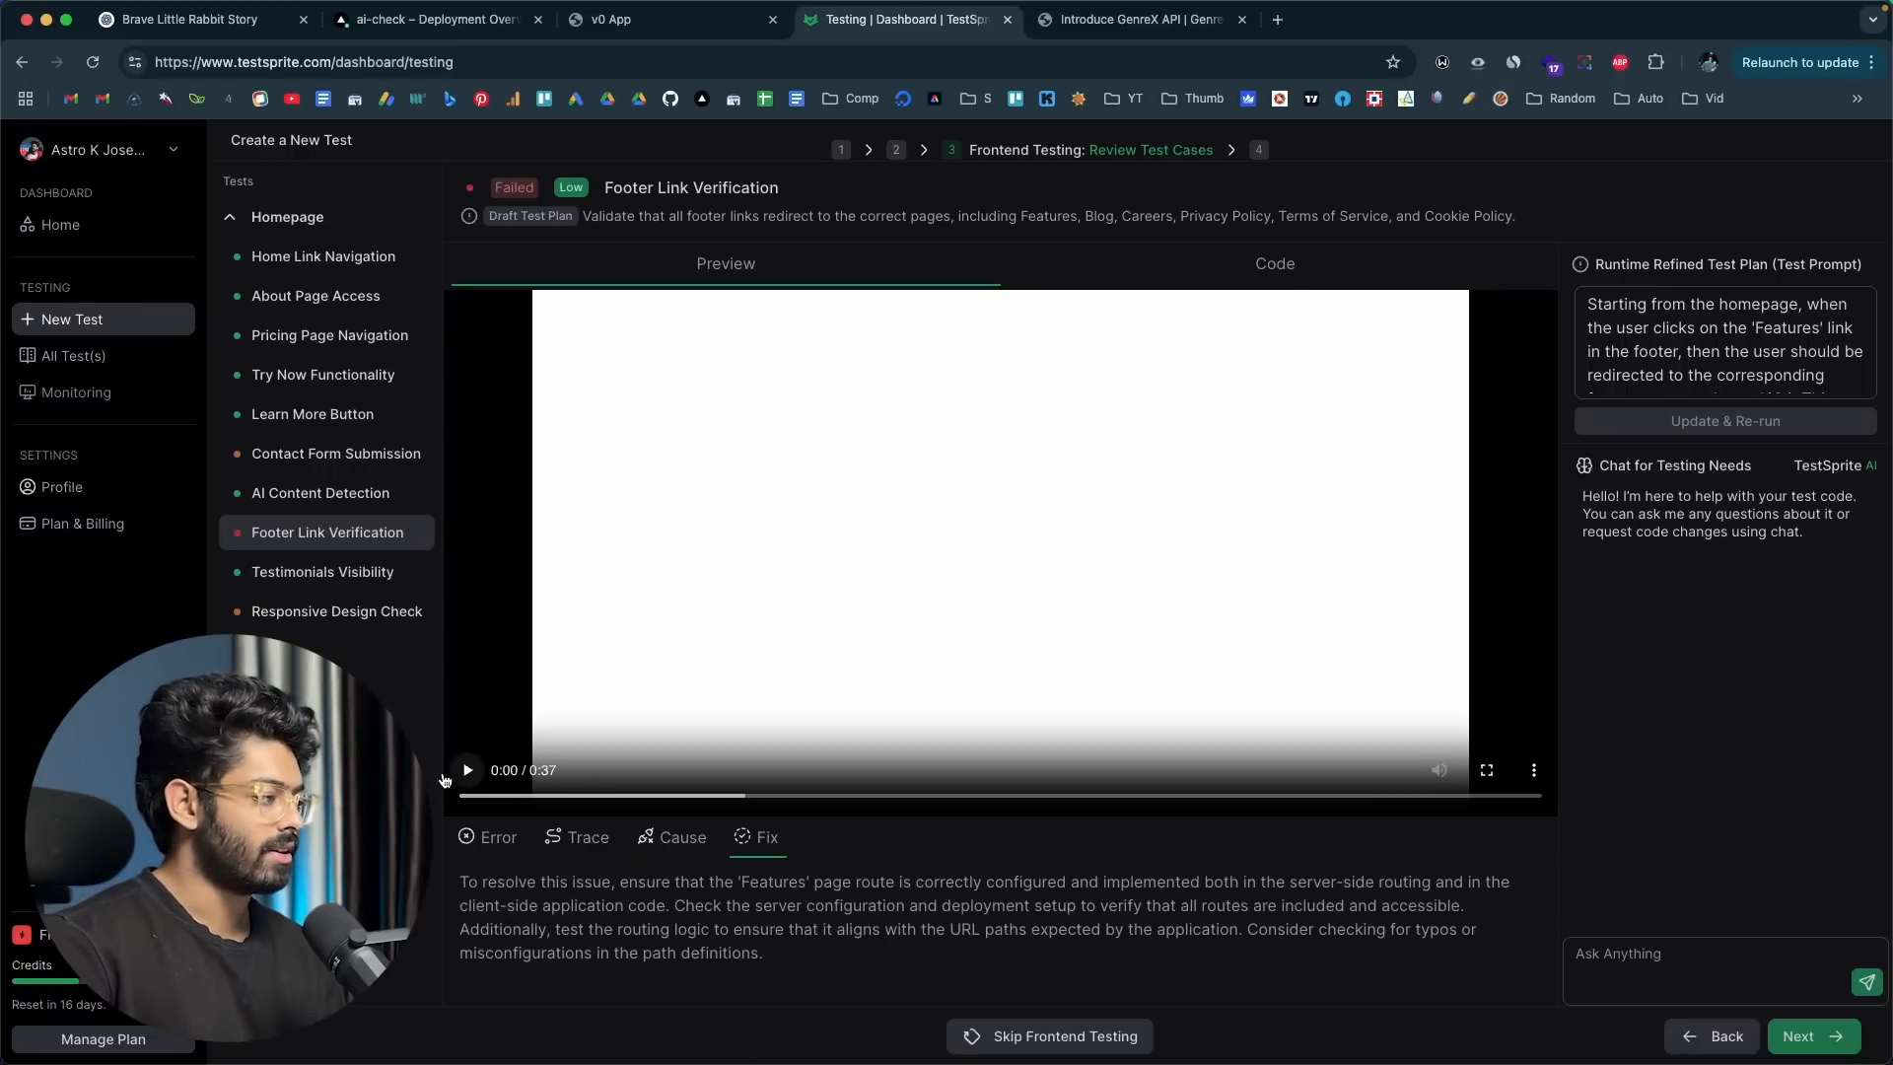
{"action": "left_click", "coordinate": [468, 773]}
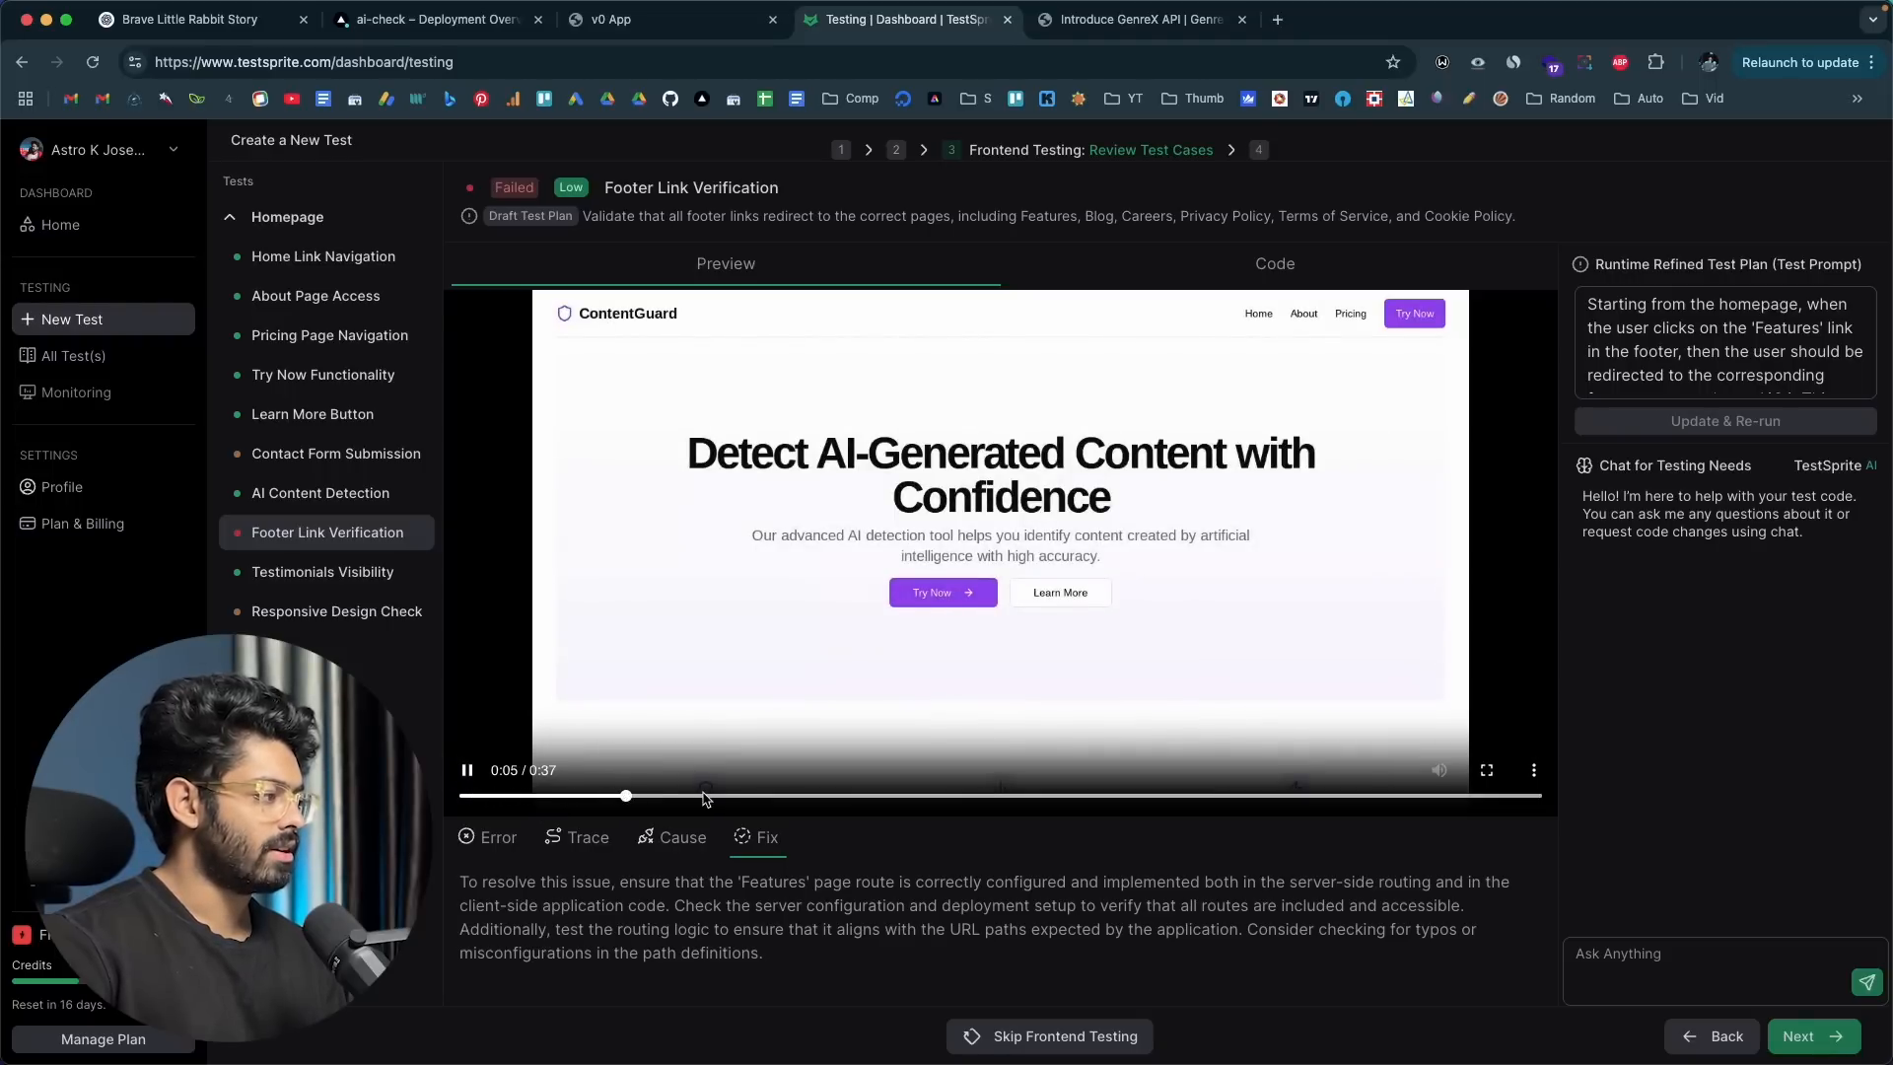
{"action": "left_click_drag", "start_coordinate": [708, 796], "coordinate": [974, 803]}
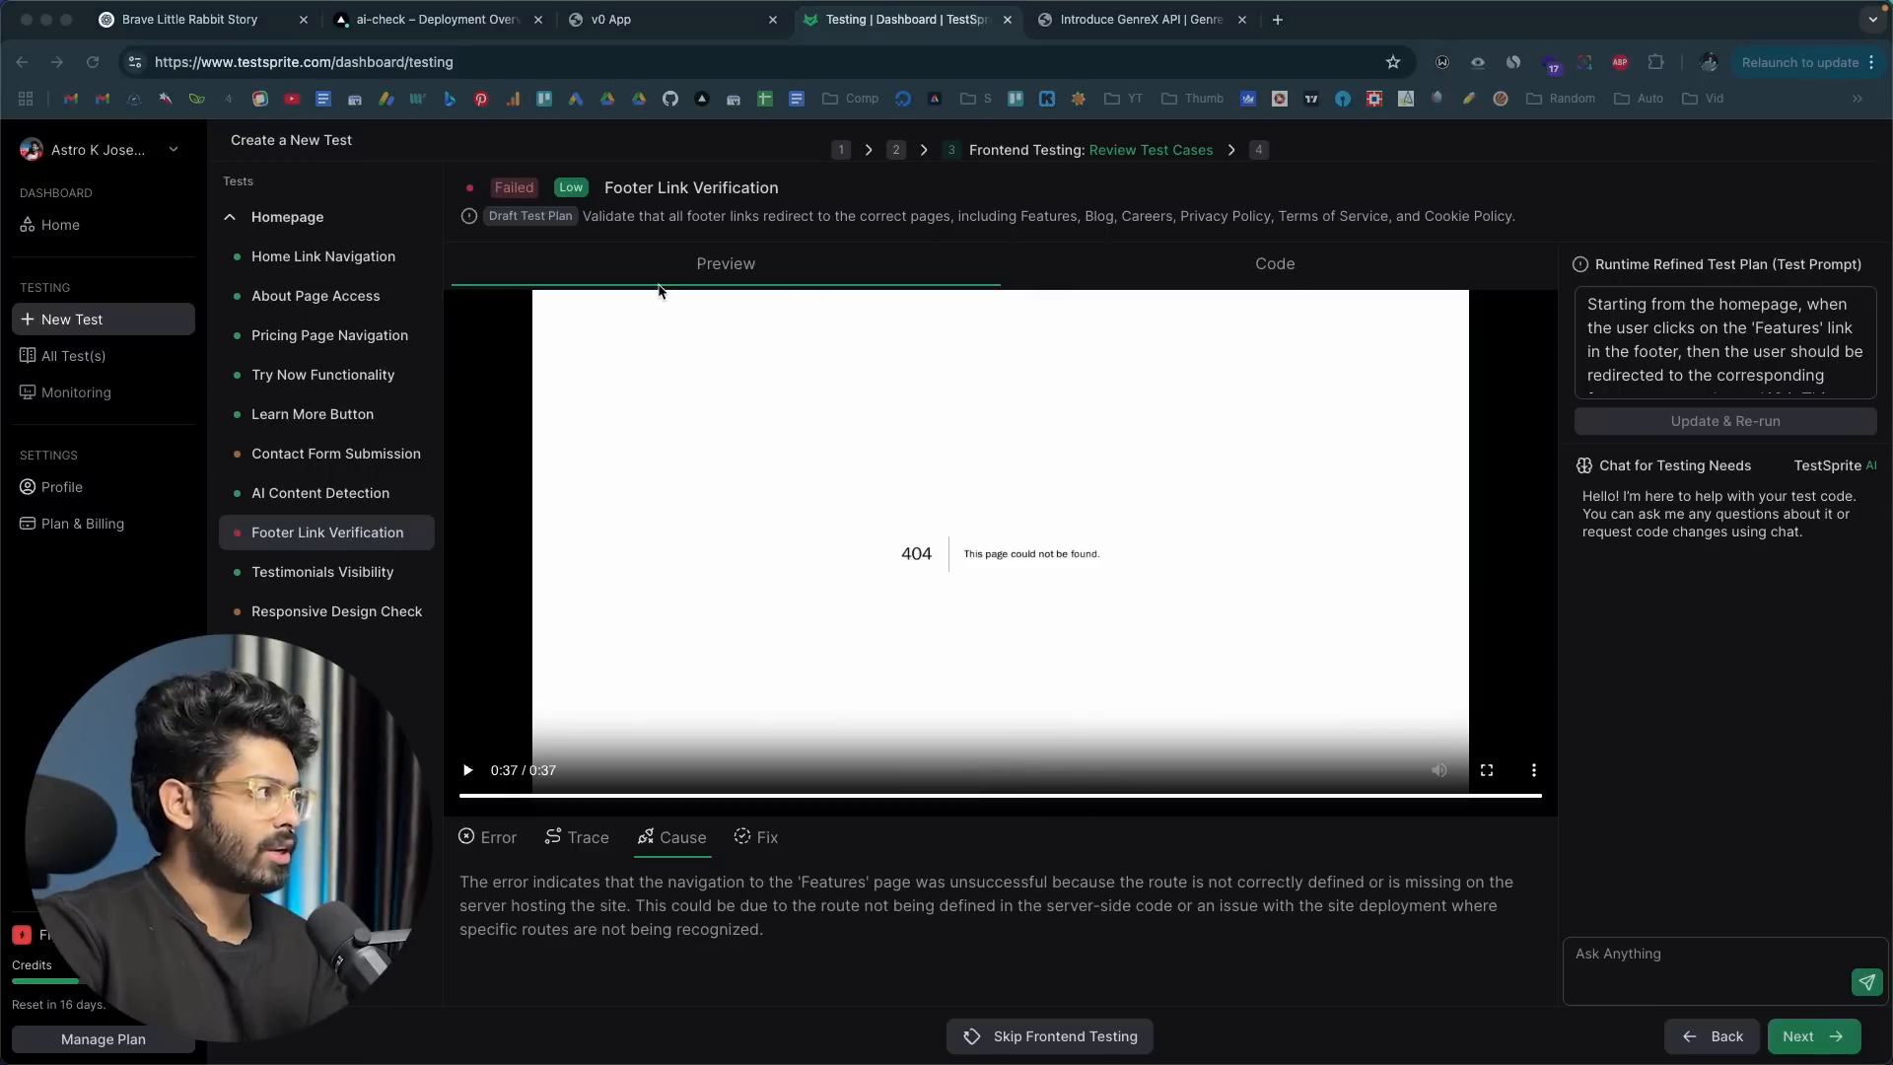
Step: On the ContentGuard site, follow the homepage footer's Features link to check the reported failure, and return to the homepage
{"action": "left_click", "coordinate": [677, 10]}
{"action": "scroll", "coordinate": [453, 506], "scroll_direction": "down", "scroll_amount": 3}
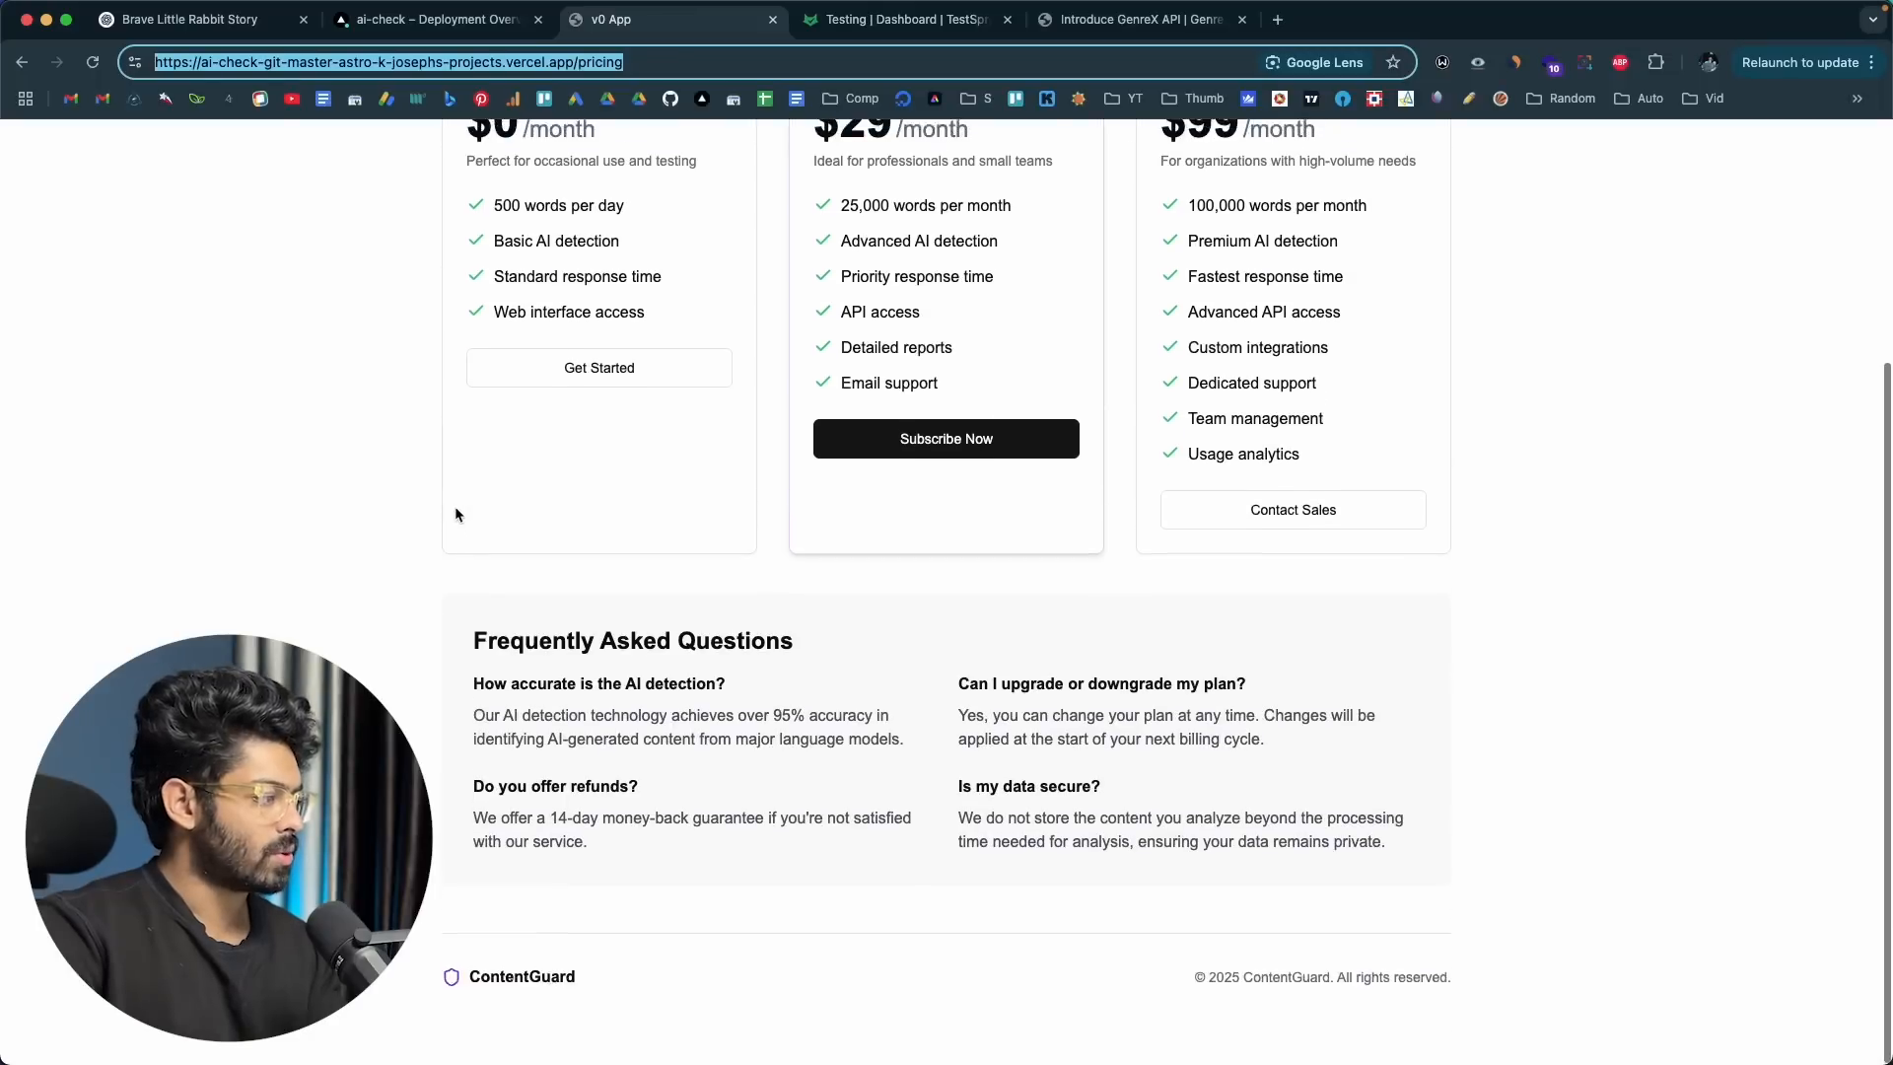
{"action": "scroll", "coordinate": [454, 506], "scroll_direction": "up", "scroll_amount": 3}
{"action": "scroll", "coordinate": [471, 487], "scroll_direction": "down", "scroll_amount": 1}
{"action": "left_click", "coordinate": [1183, 151]}
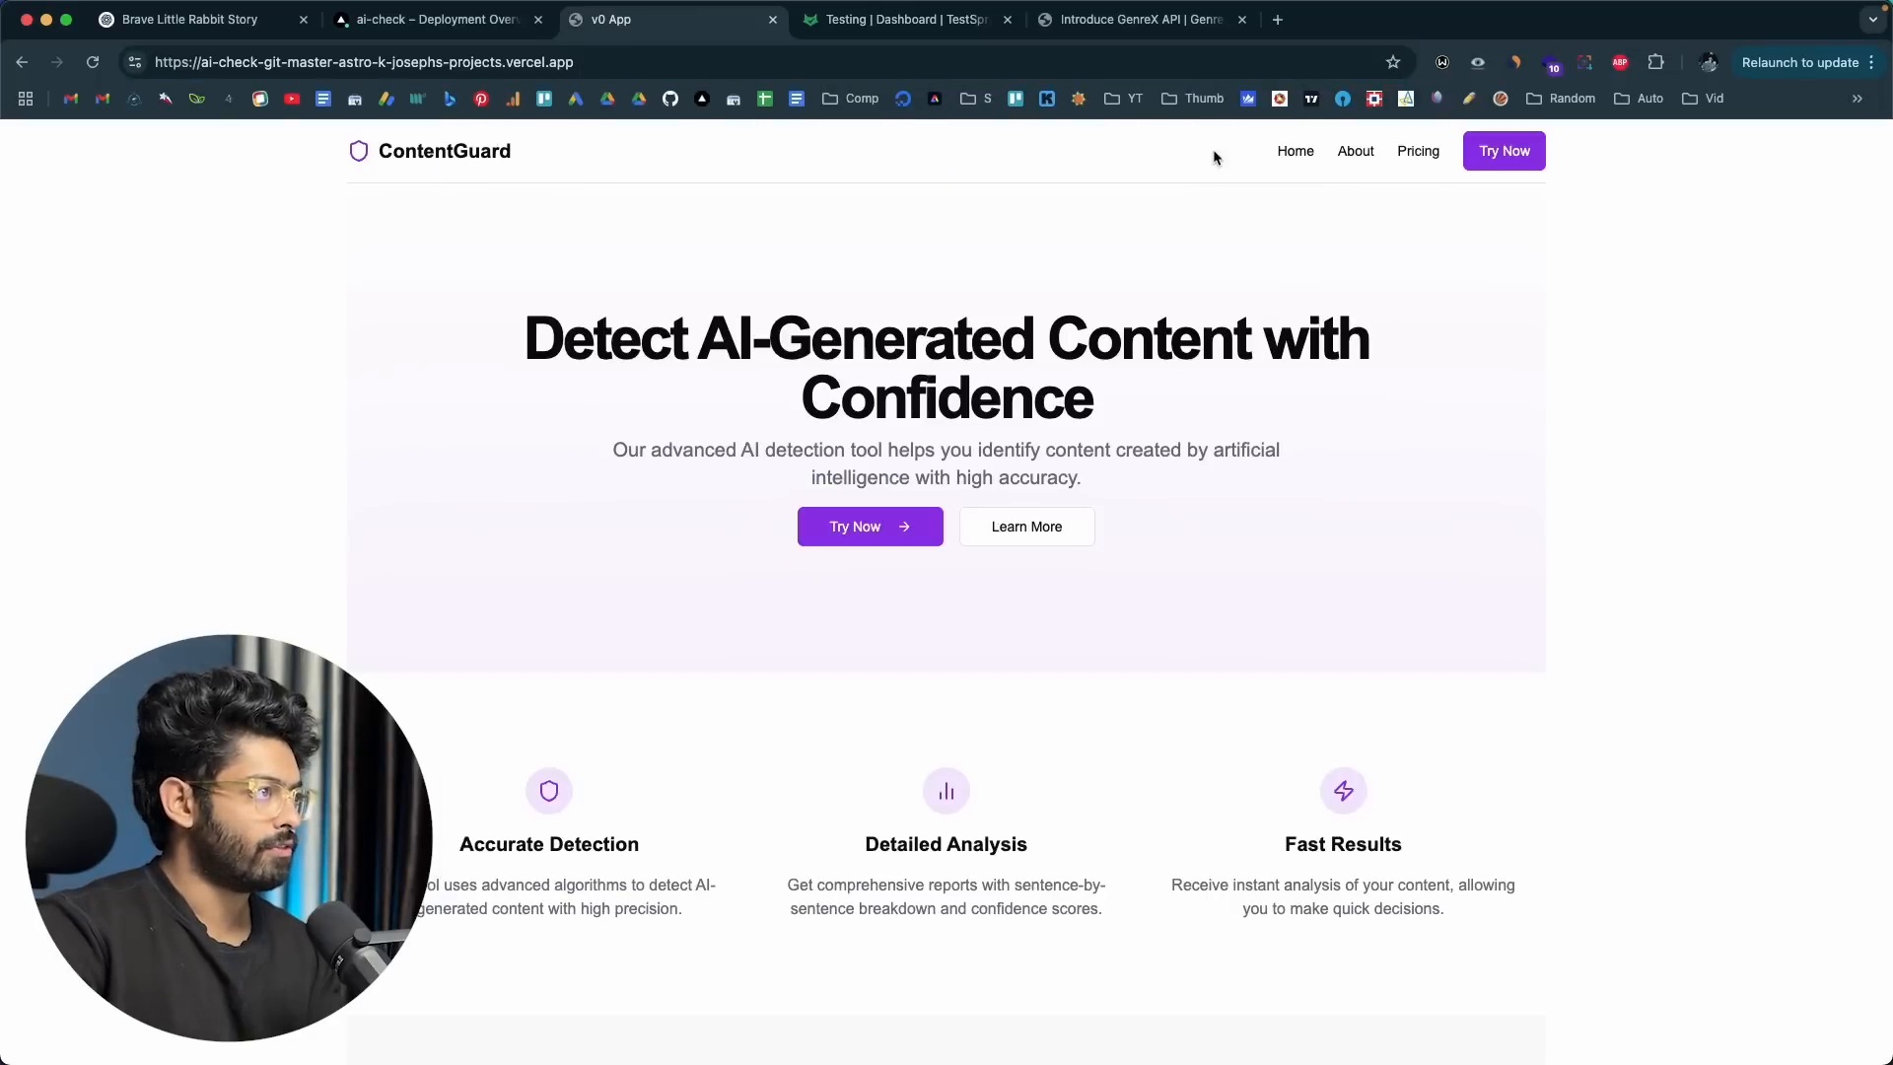
{"action": "scroll", "coordinate": [469, 603], "scroll_direction": "down", "scroll_amount": 10}
{"action": "scroll", "coordinate": [469, 600], "scroll_direction": "down", "scroll_amount": 6}
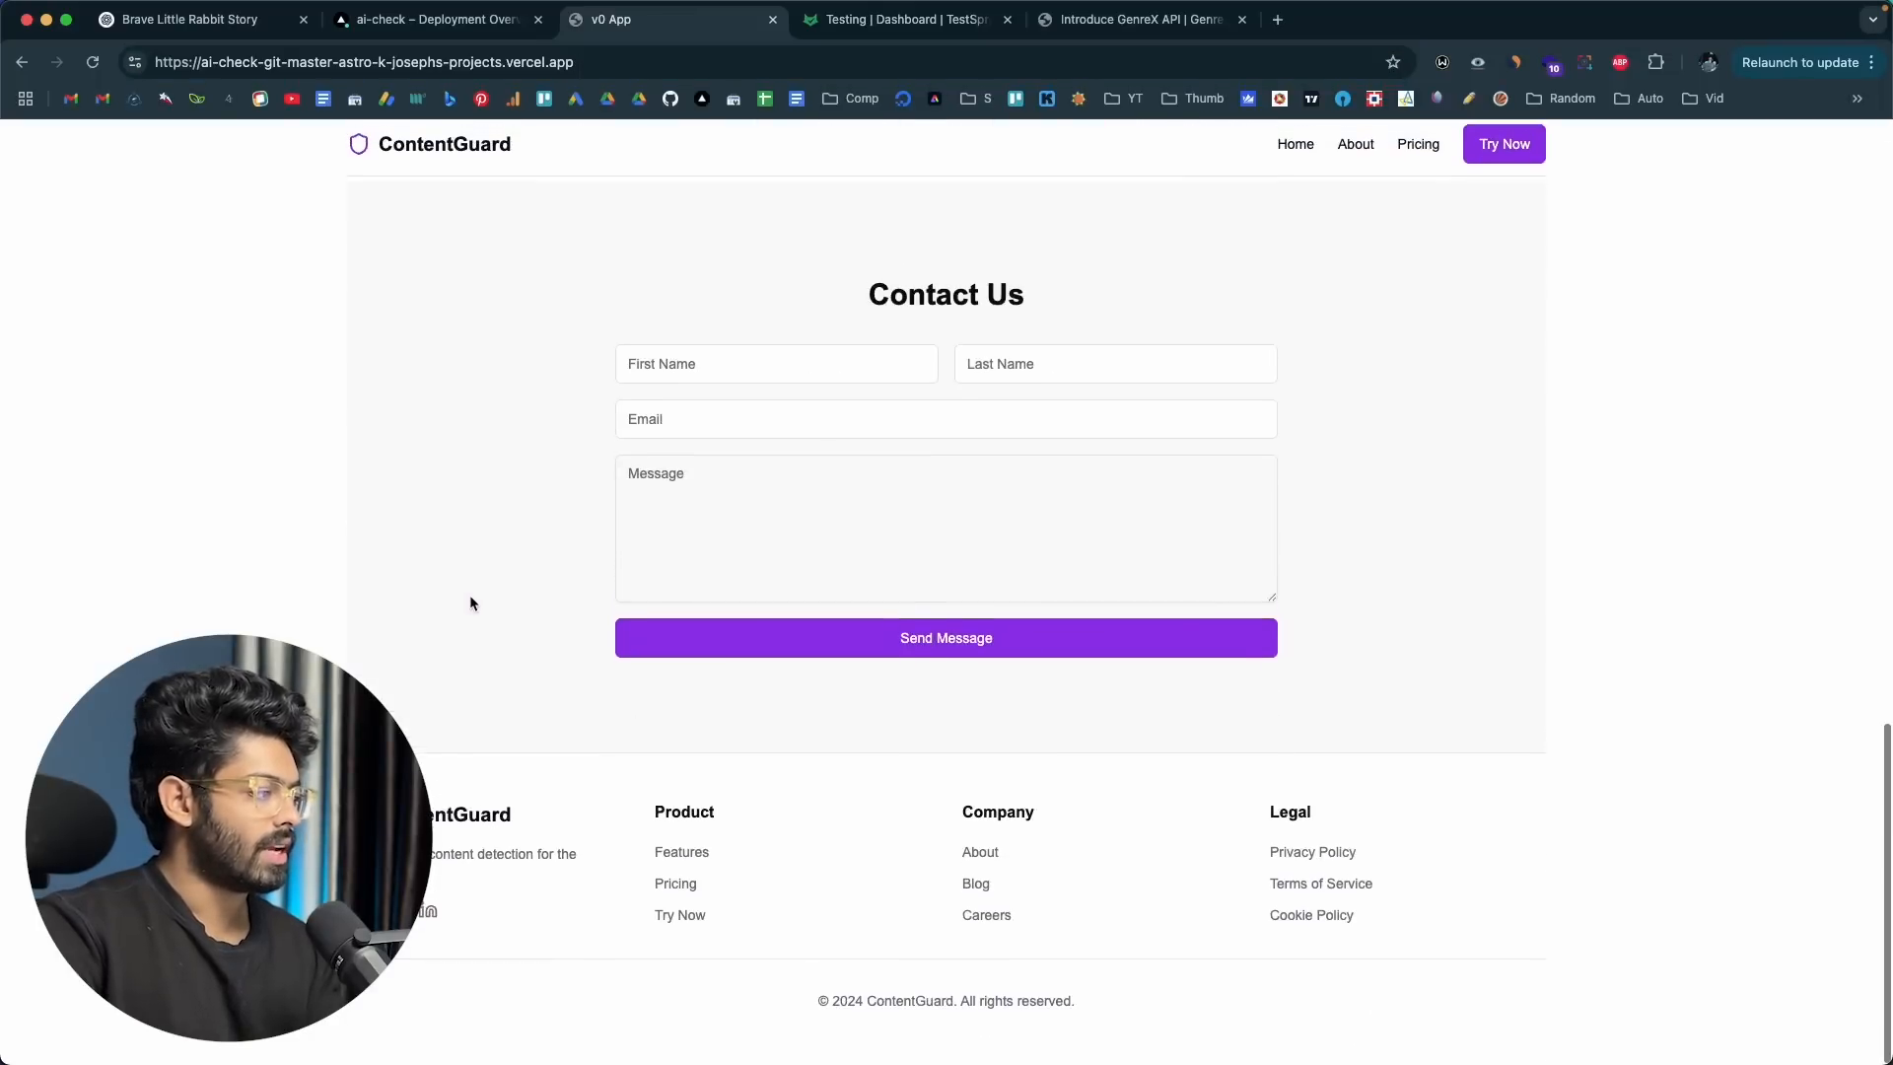
{"action": "left_click", "coordinate": [690, 860]}
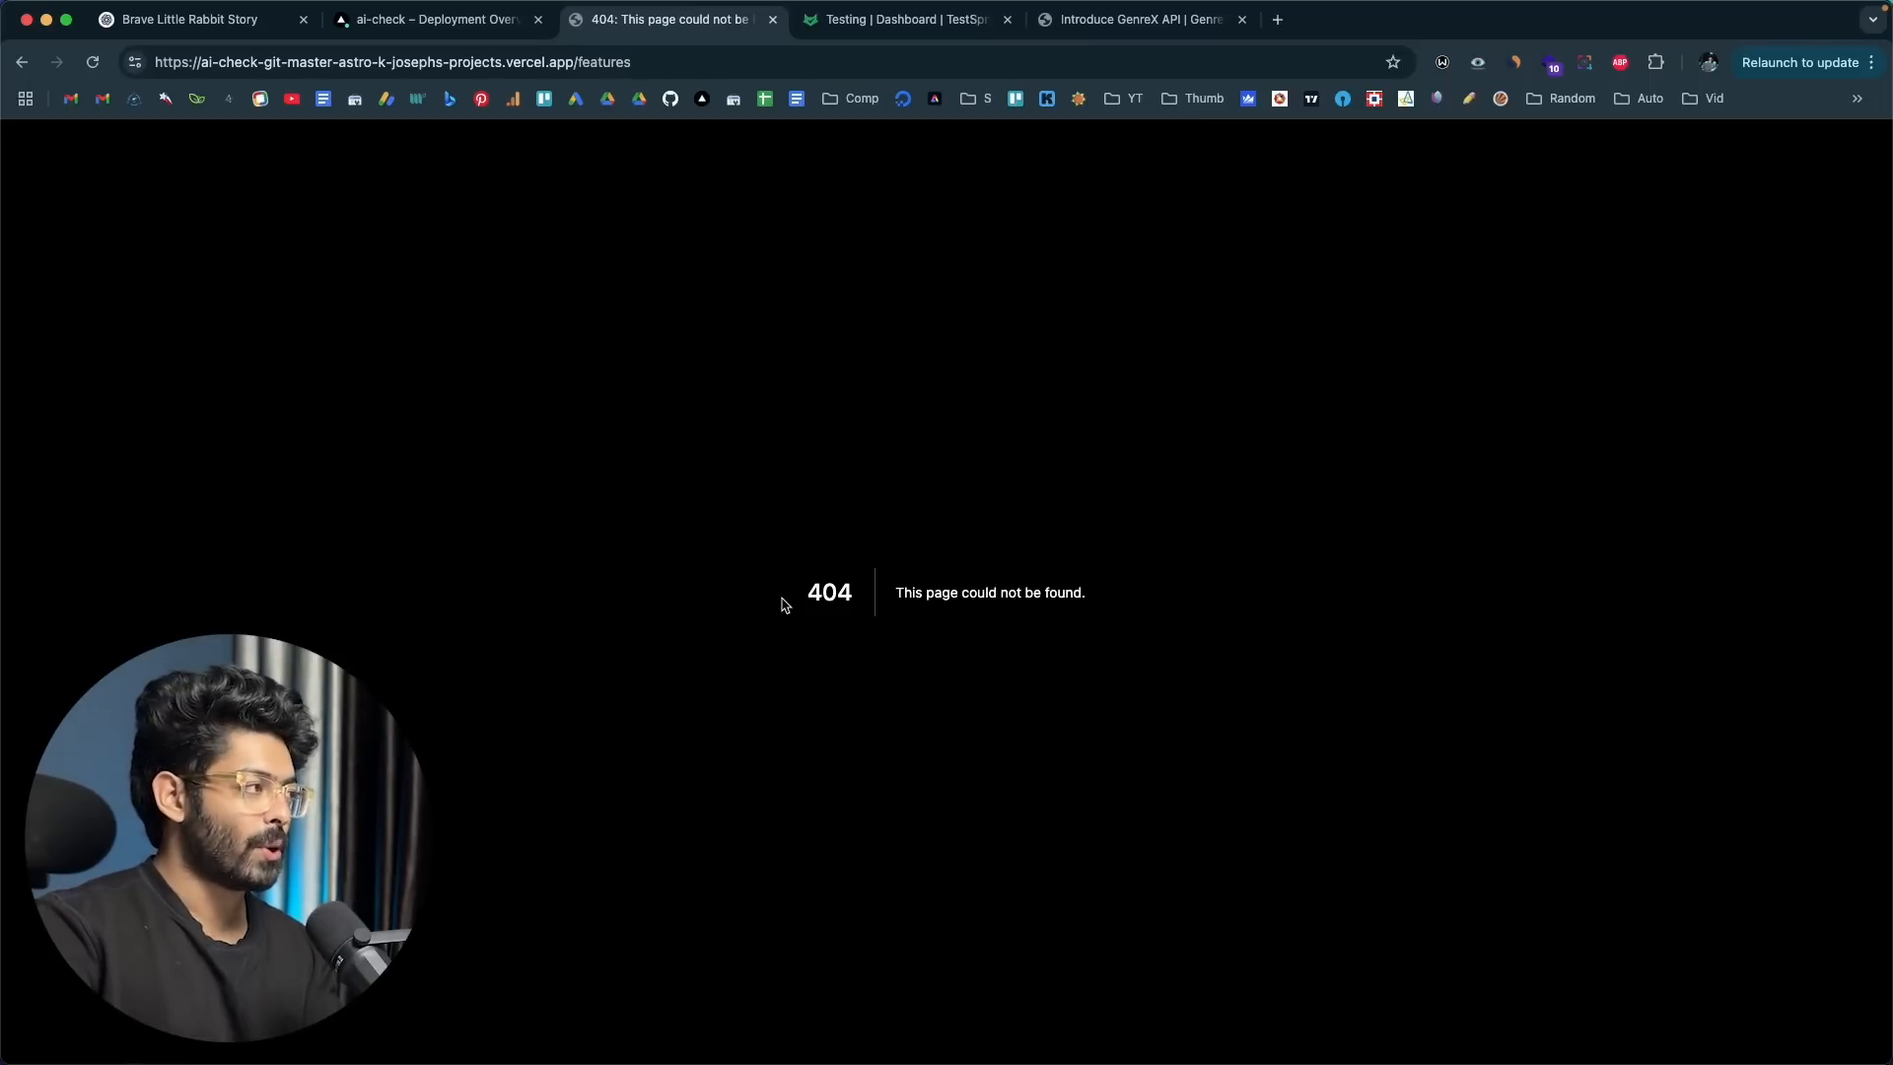
{"action": "left_click", "coordinate": [19, 65]}
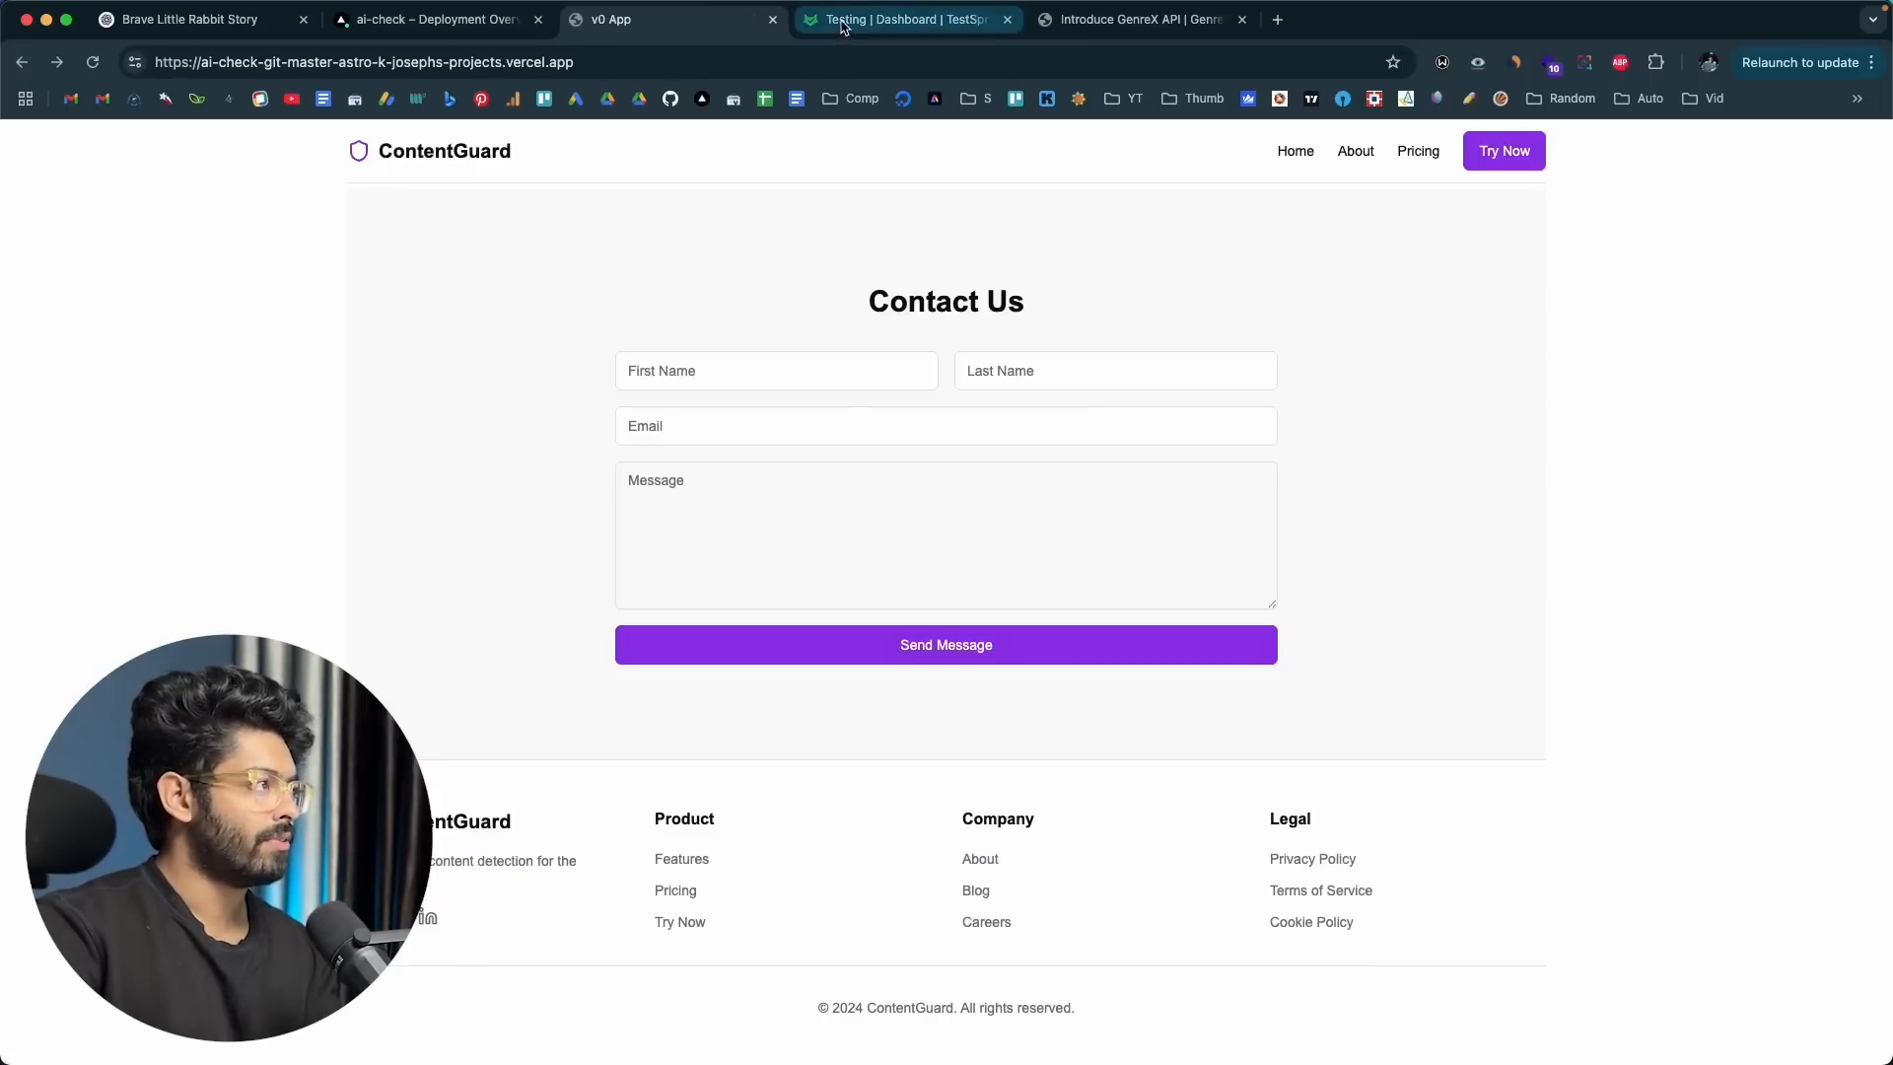
Step: Back in TestSprite, view the results of the Responsive Design Check and the Detect test for navigation to 'Back to Home'
{"action": "left_click", "coordinate": [843, 30]}
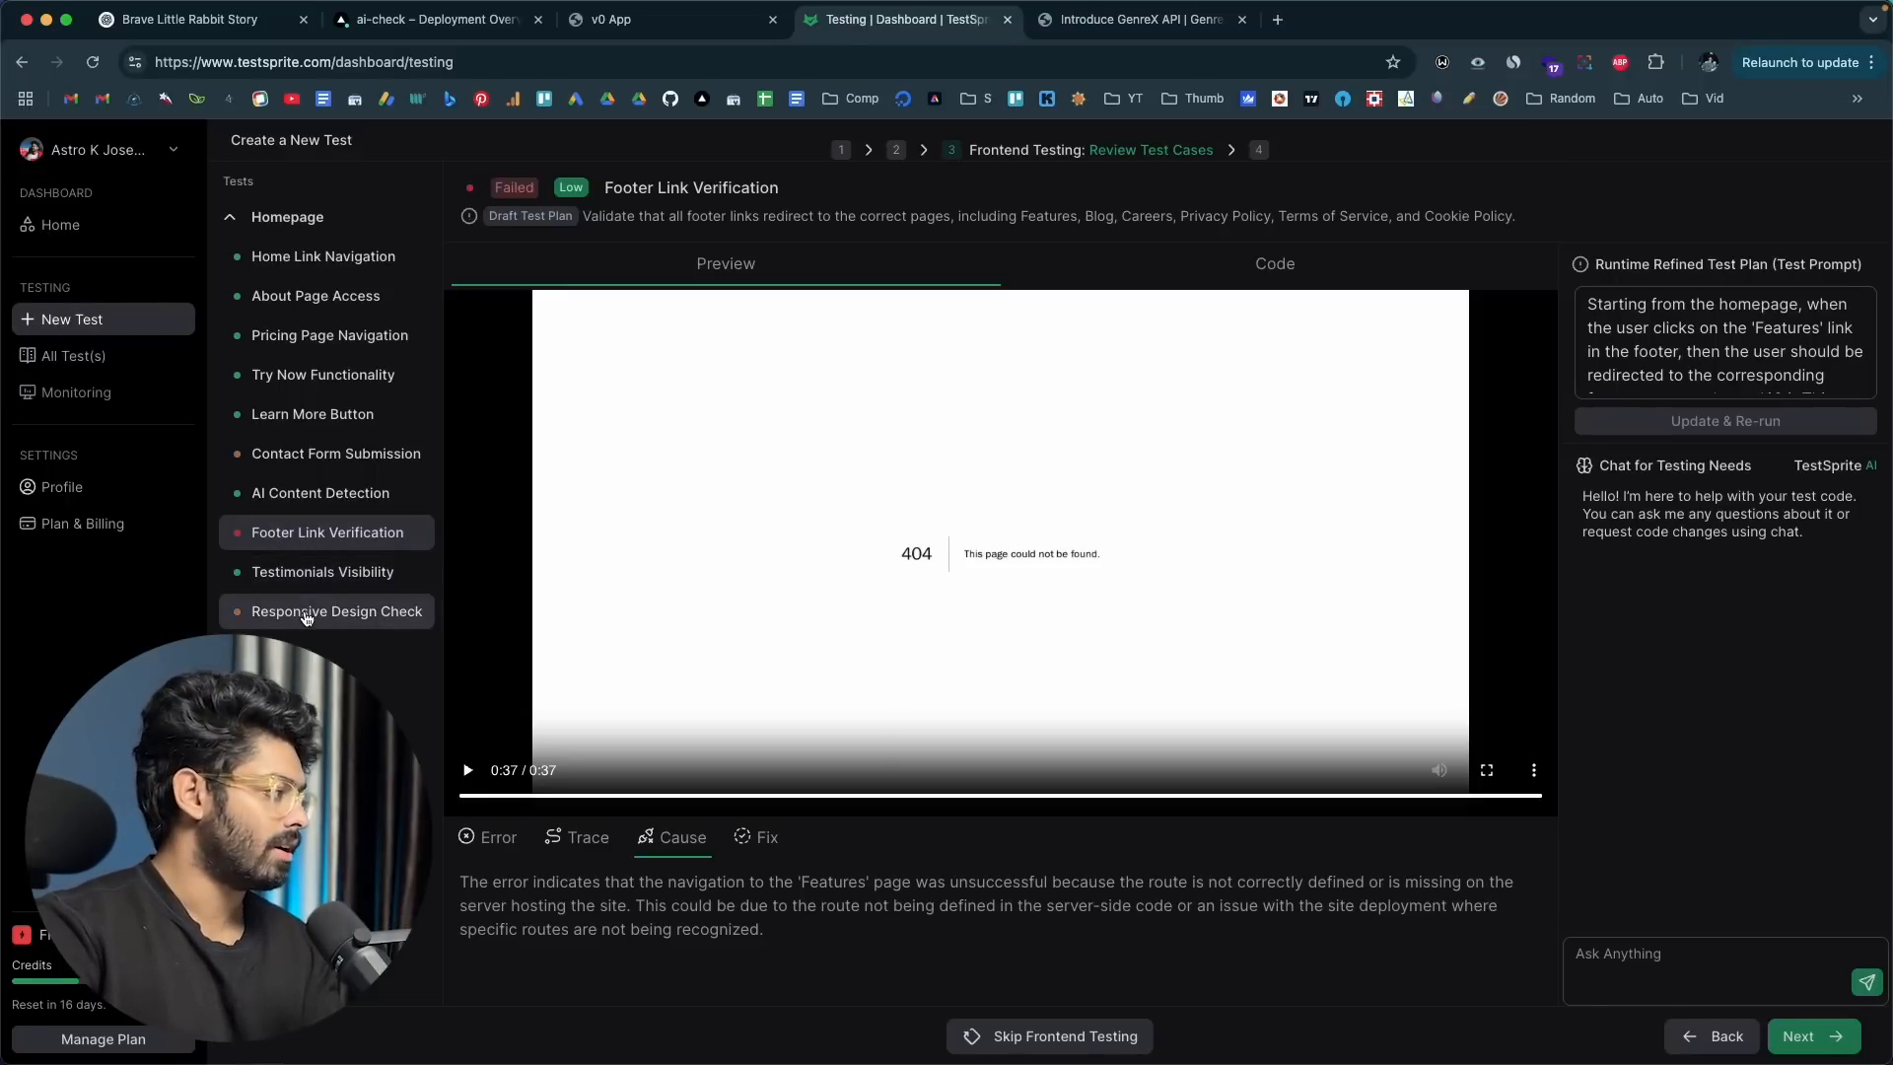
{"action": "left_click", "coordinate": [257, 616]}
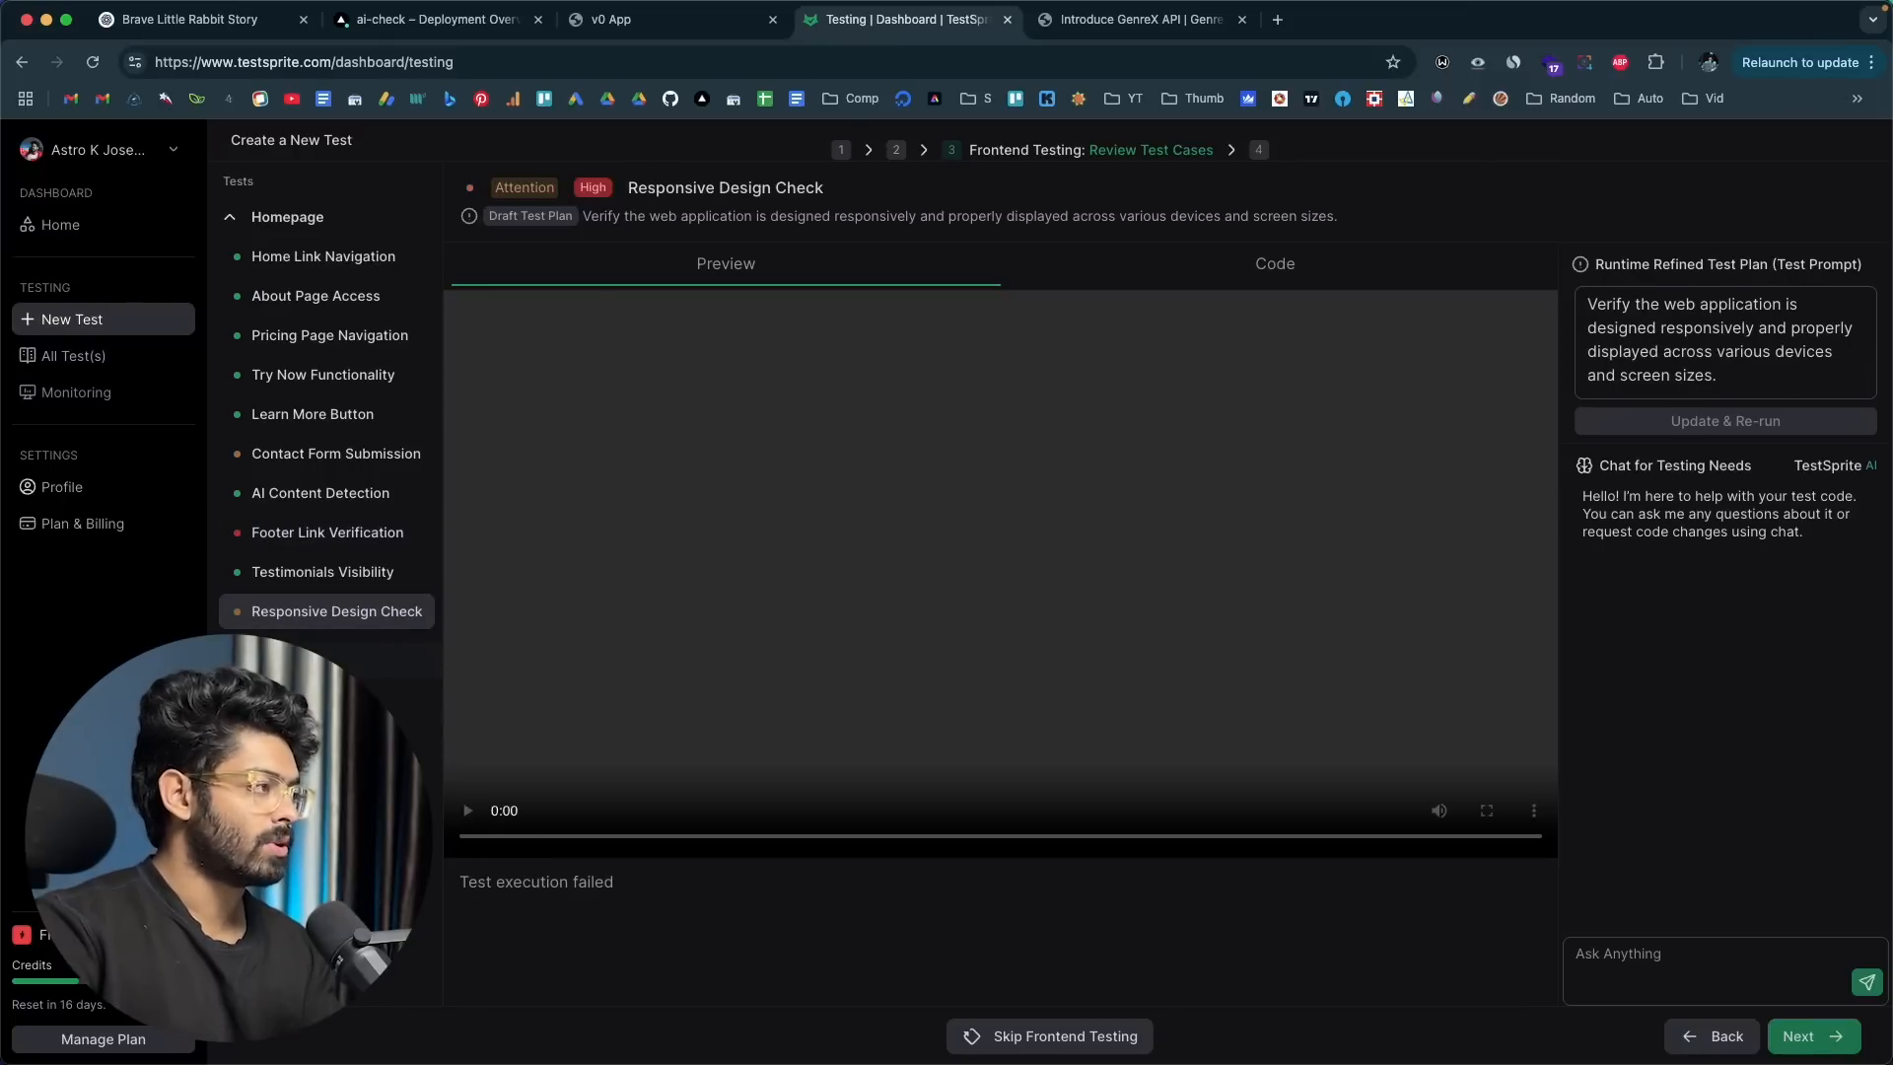
{"action": "left_click", "coordinate": [305, 660]}
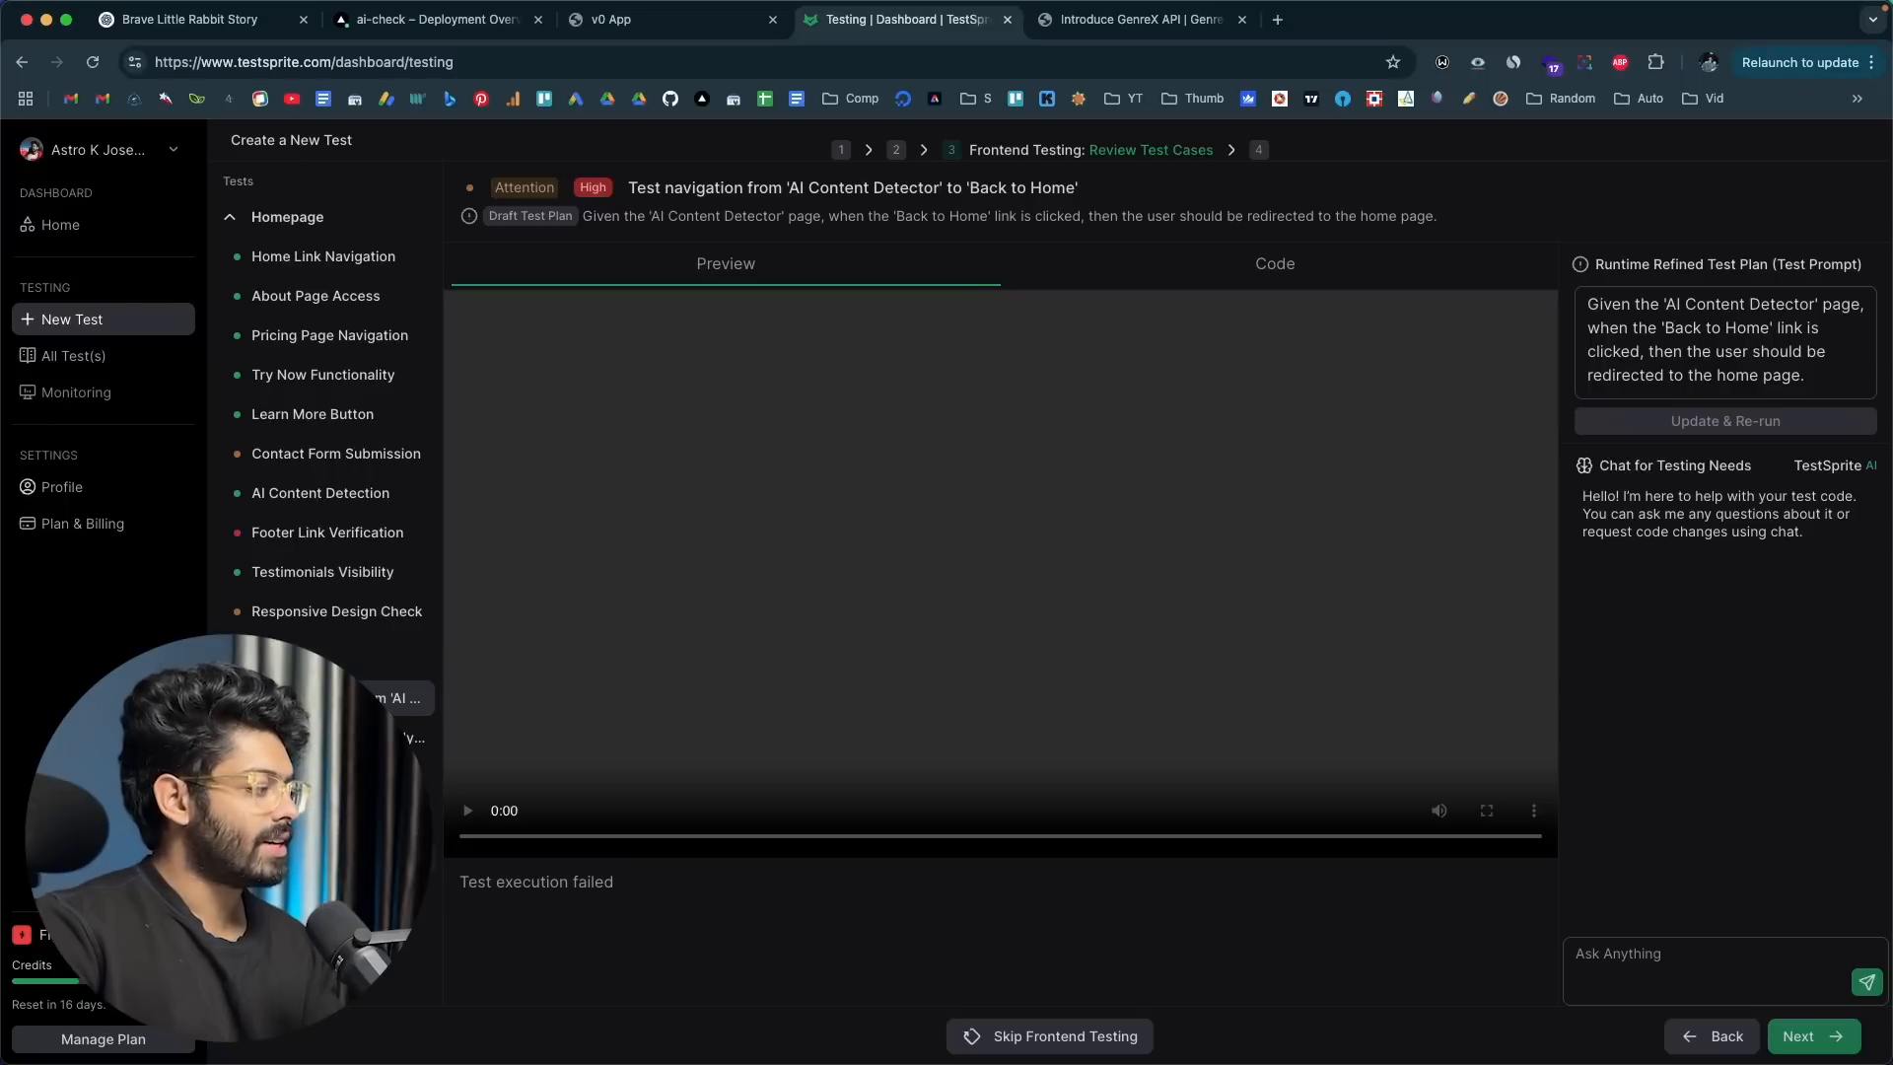
Step: Play the content info visibility test's recording, skip to about 0:35 and pause, and look through its Python code
{"action": "scroll", "coordinate": [326, 670], "scroll_direction": "down", "scroll_amount": 3}
{"action": "left_click", "coordinate": [340, 694]}
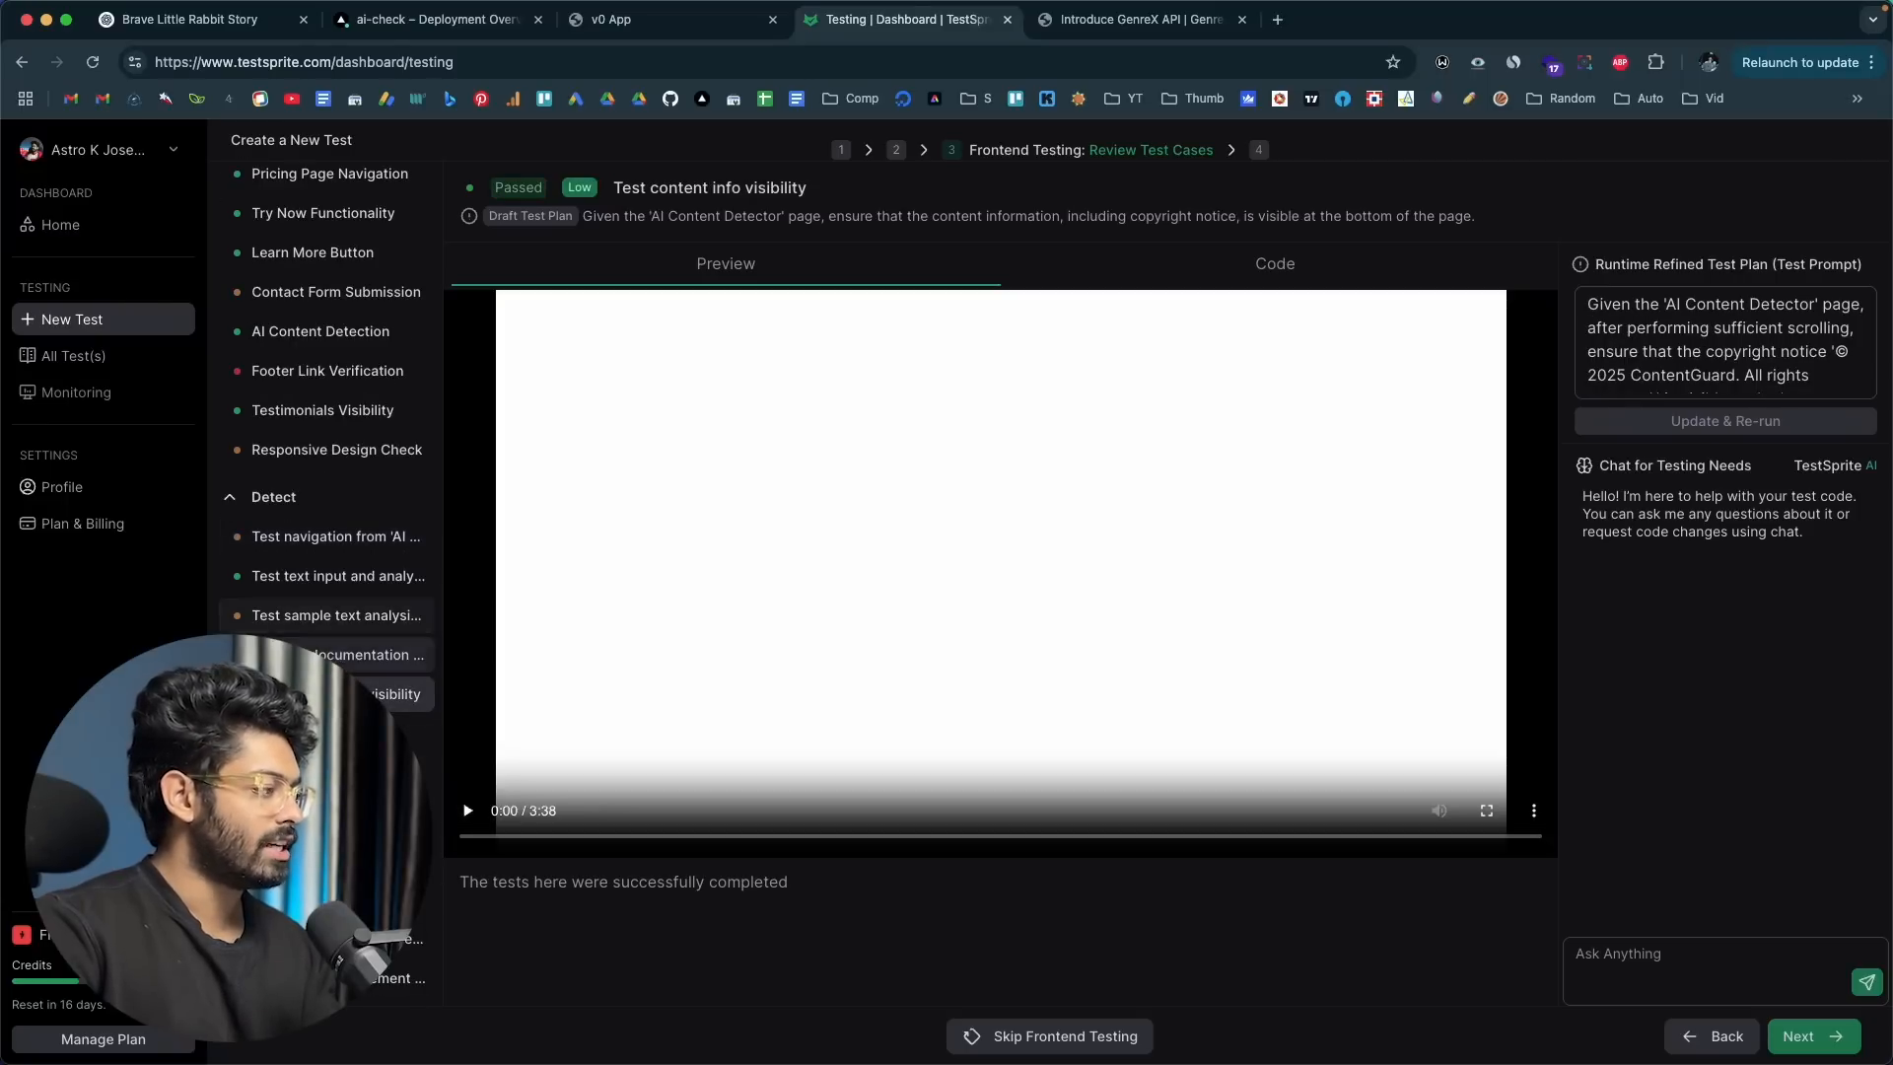
{"action": "left_click", "coordinate": [468, 811]}
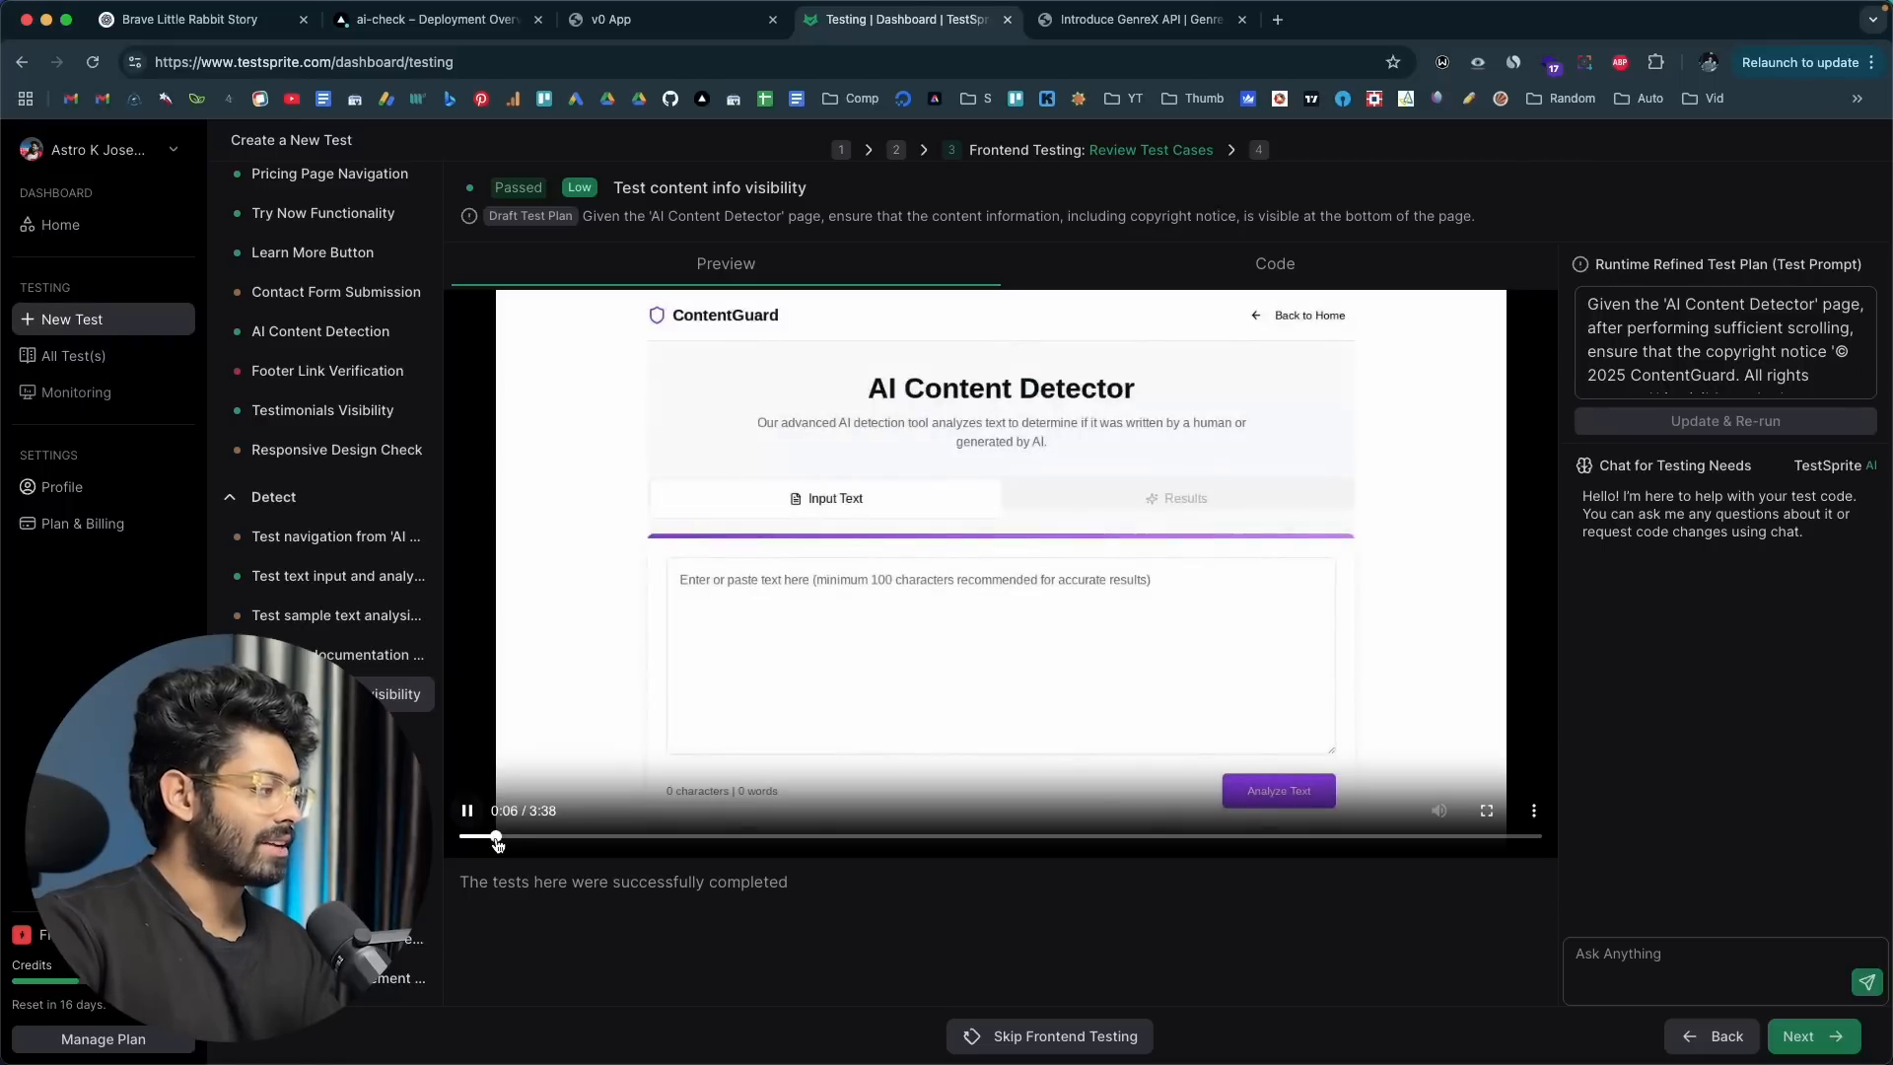
{"action": "left_click", "coordinate": [641, 836]}
{"action": "left_click", "coordinate": [467, 810]}
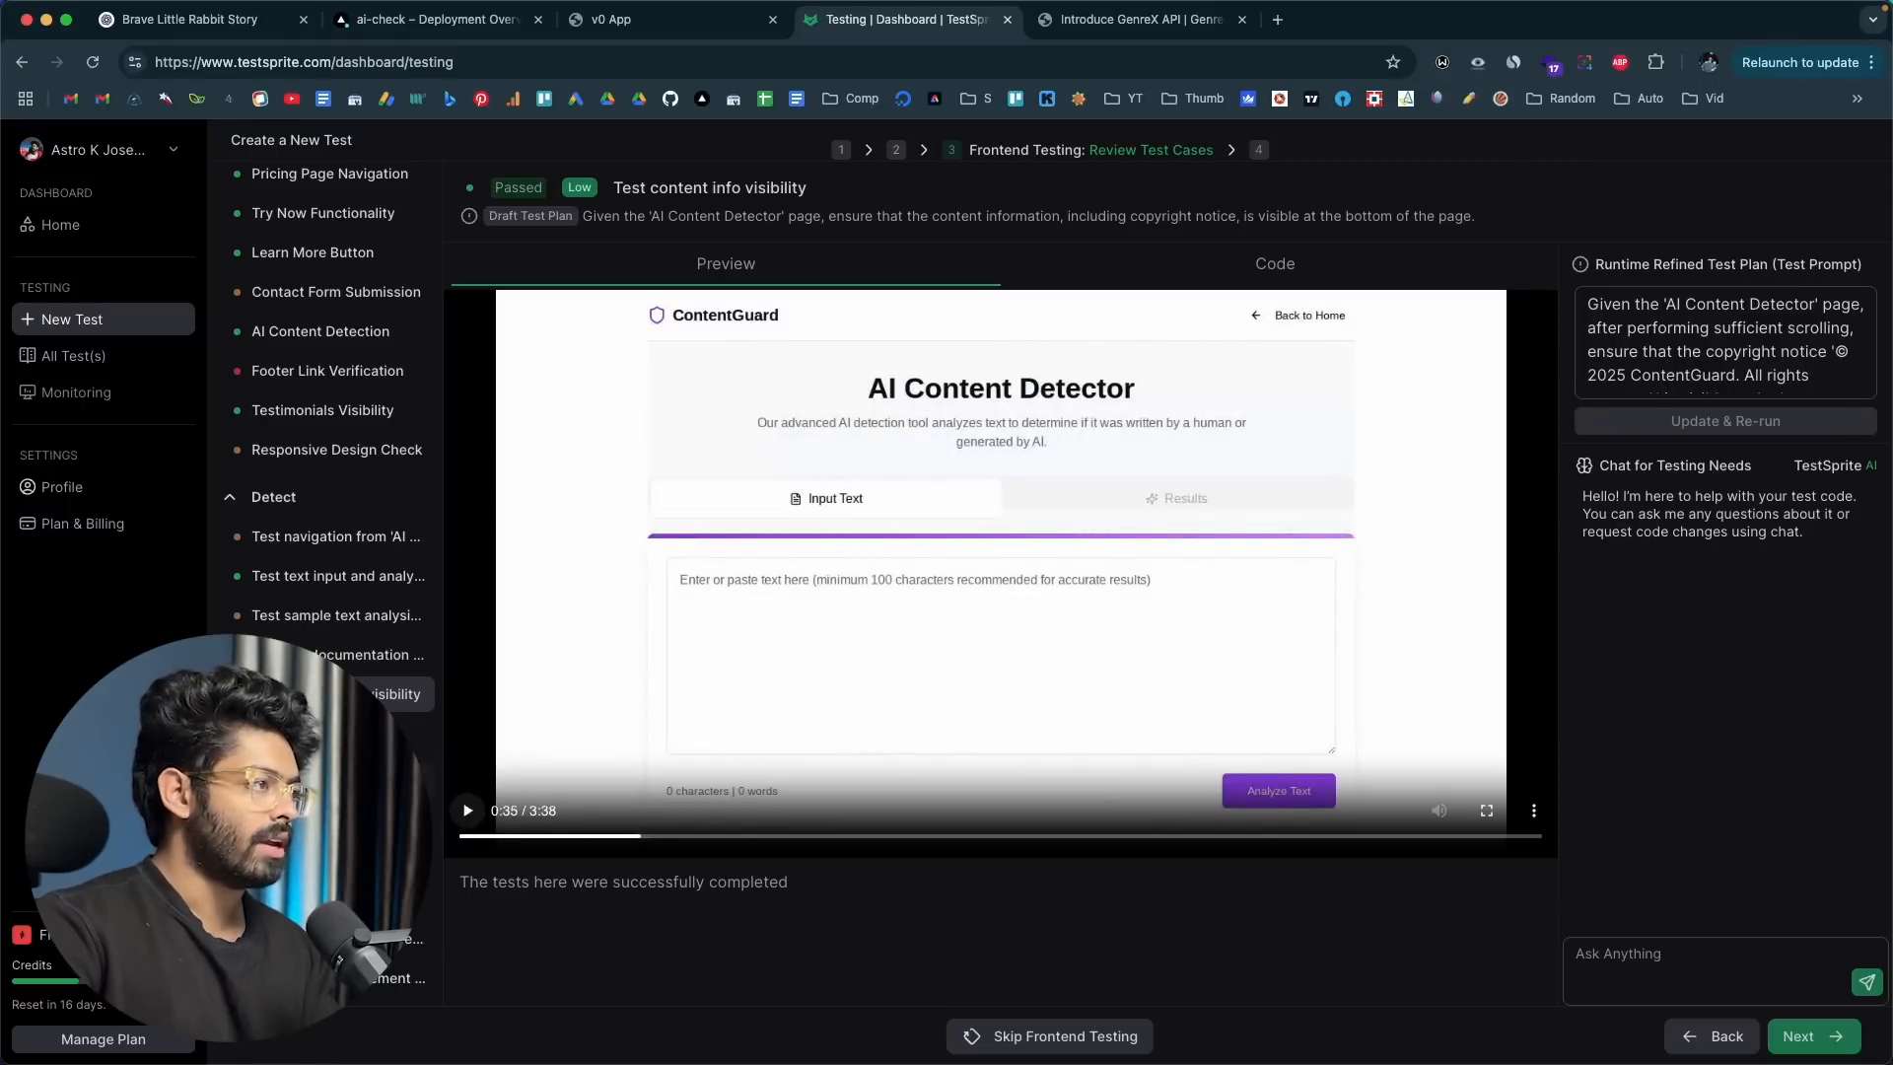
{"action": "left_click", "coordinate": [1281, 268]}
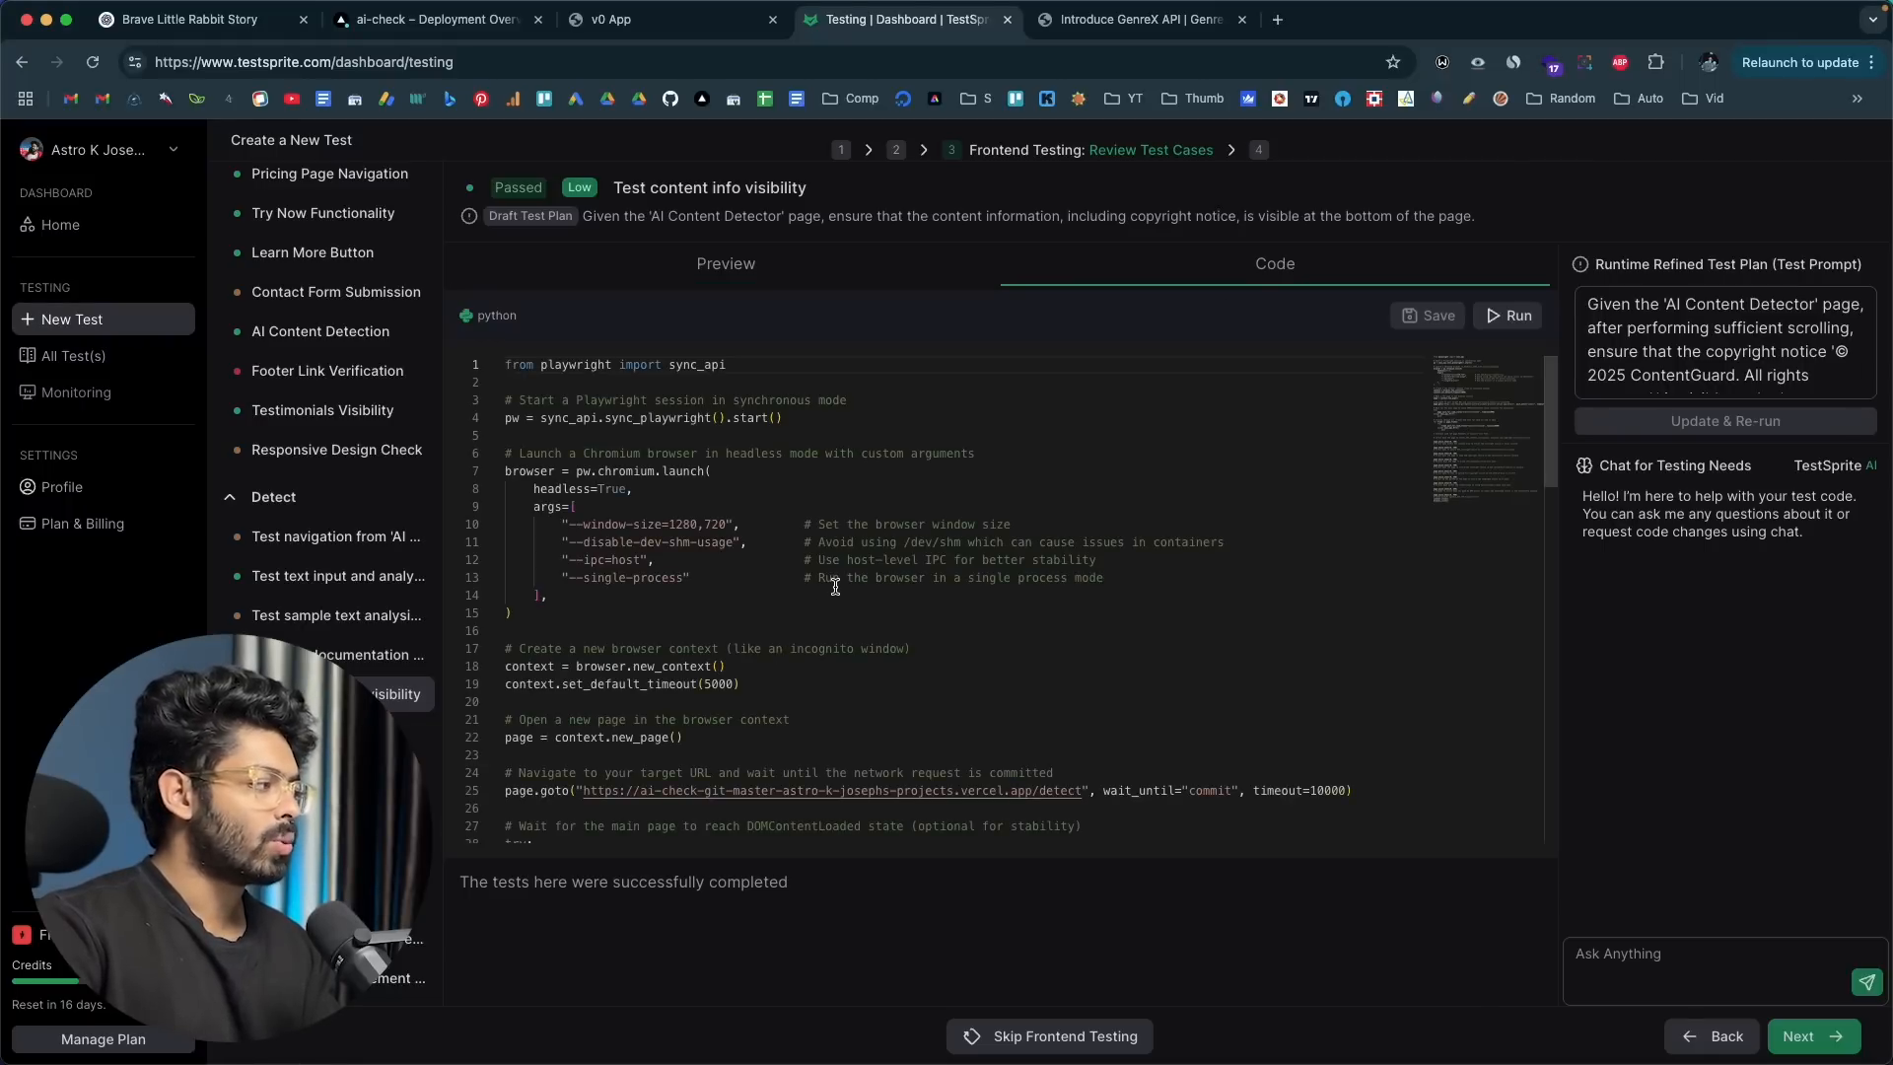
{"action": "scroll", "coordinate": [782, 486], "scroll_direction": "down", "scroll_amount": 10}
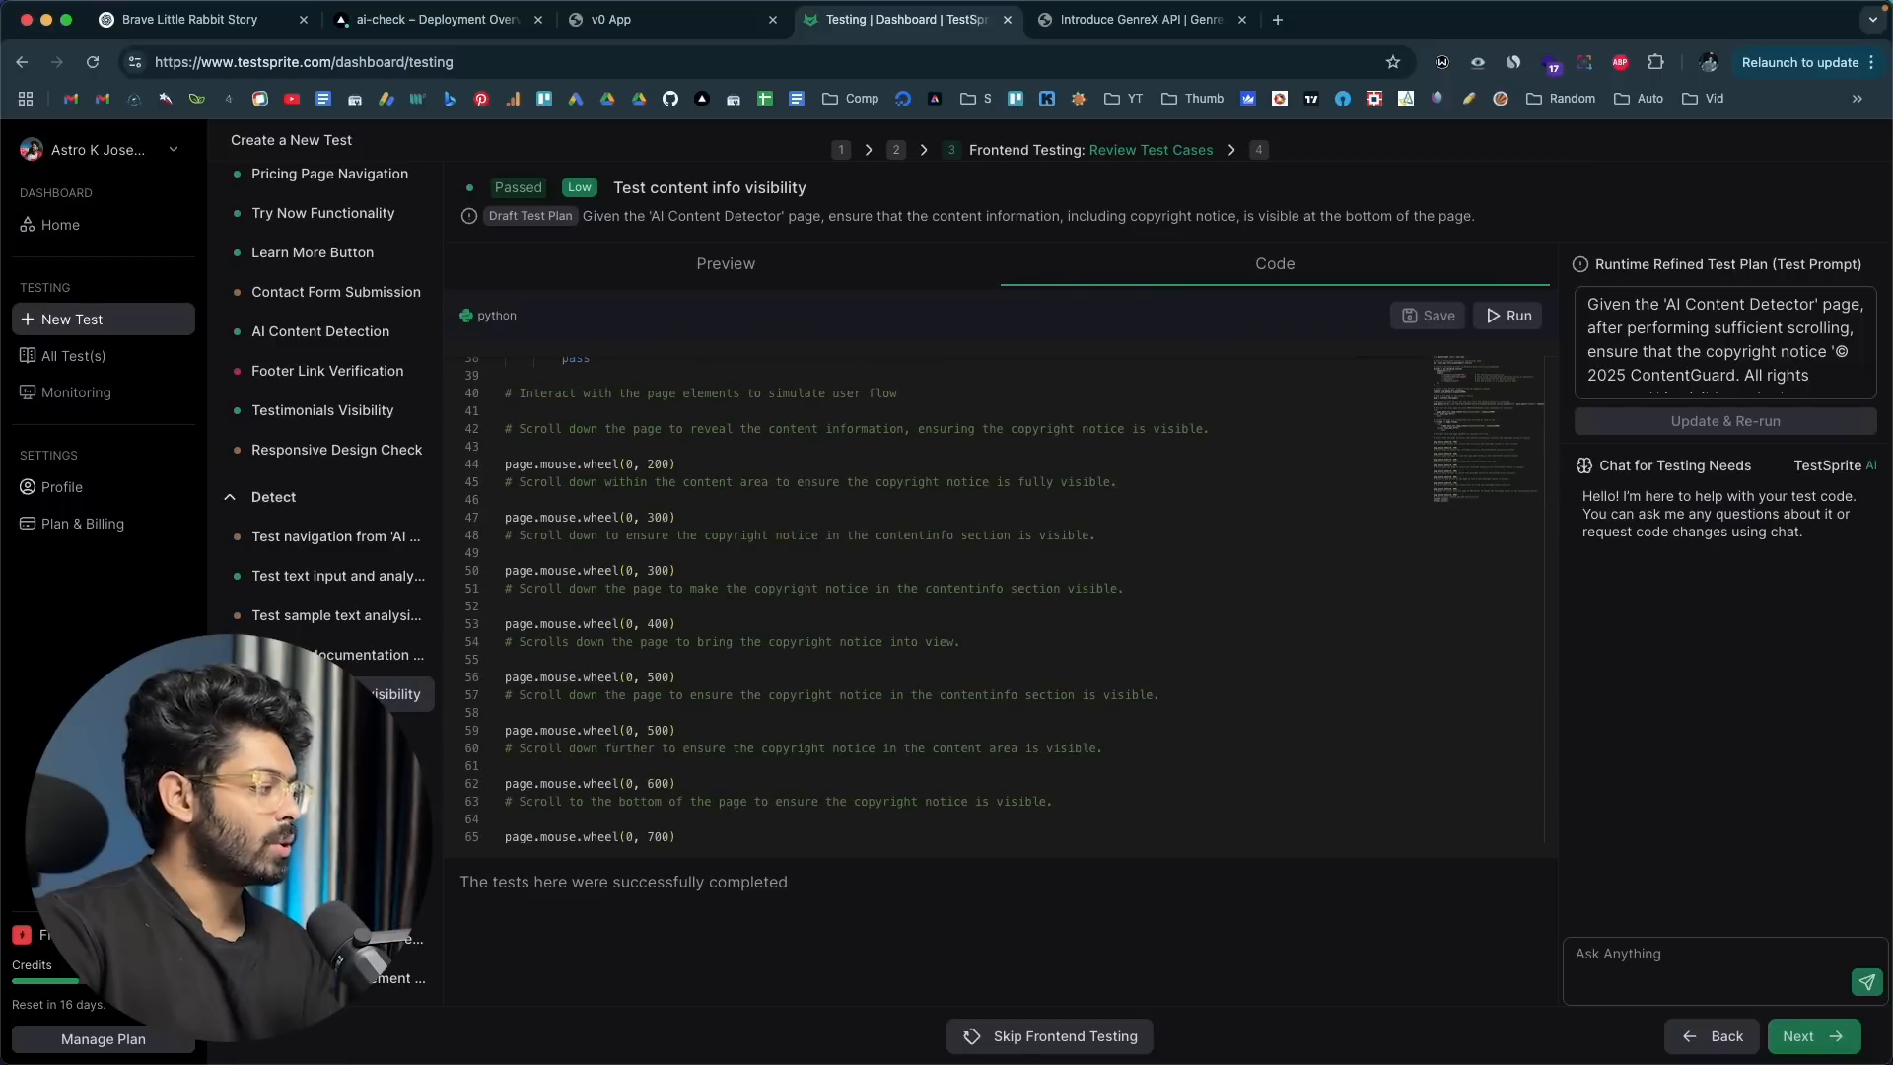
Step: Examine the Test Plan Selection and Subscription result, including its refined test prompt, code and preview
{"action": "left_click", "coordinate": [335, 820]}
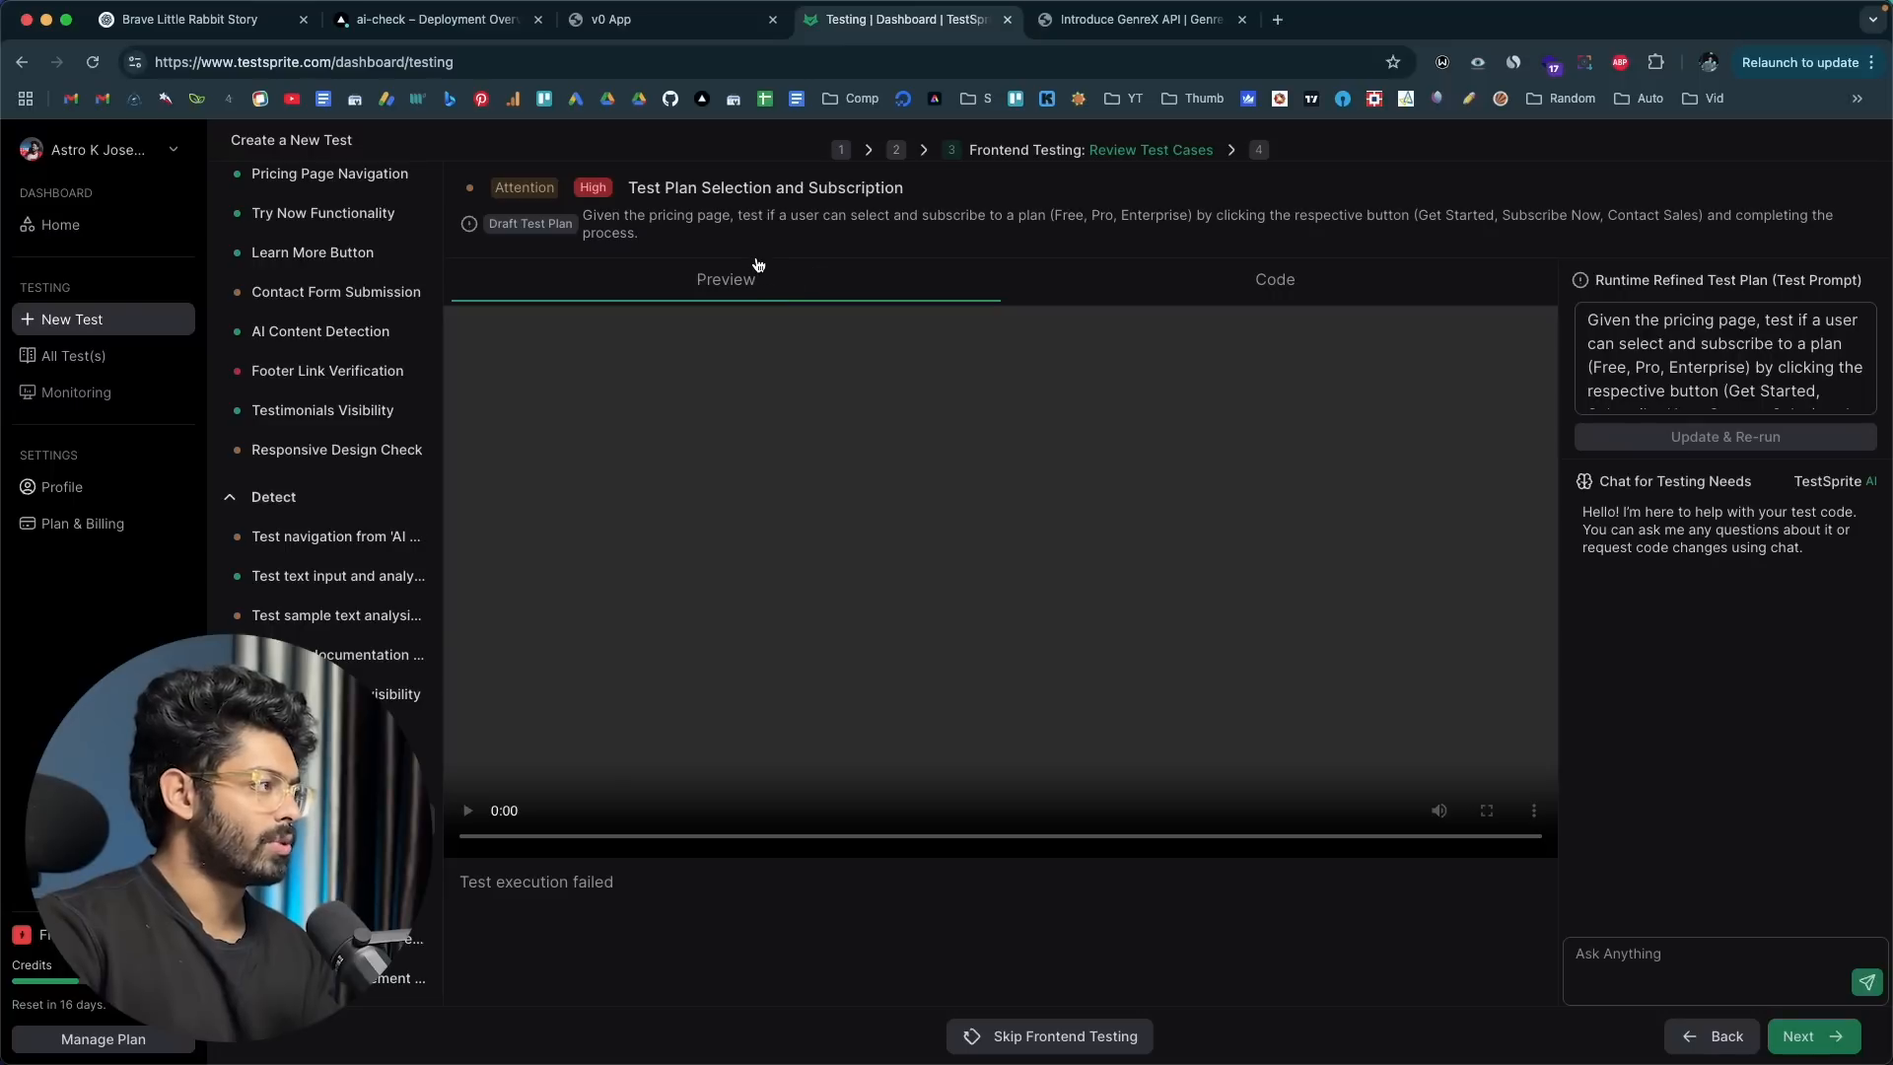
{"action": "left_click", "coordinate": [1706, 353]}
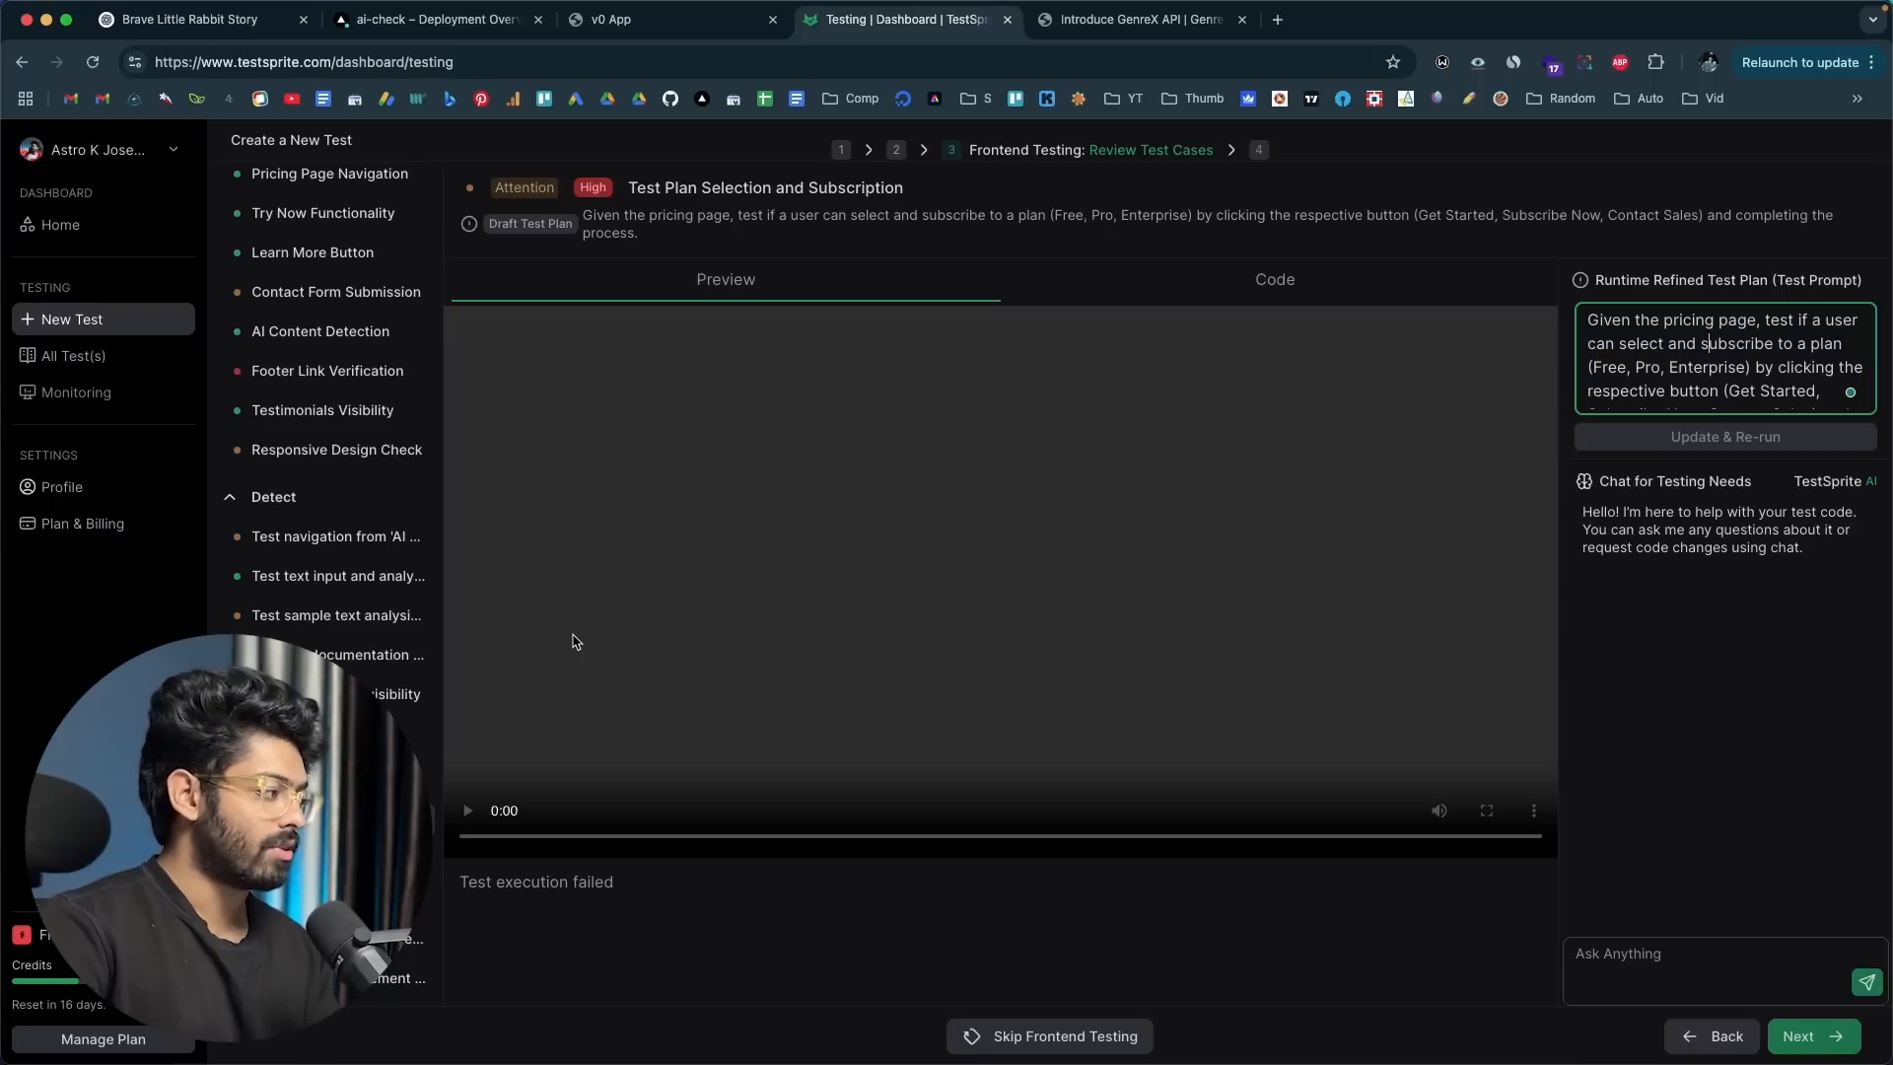
{"action": "left_click", "coordinate": [1322, 287]}
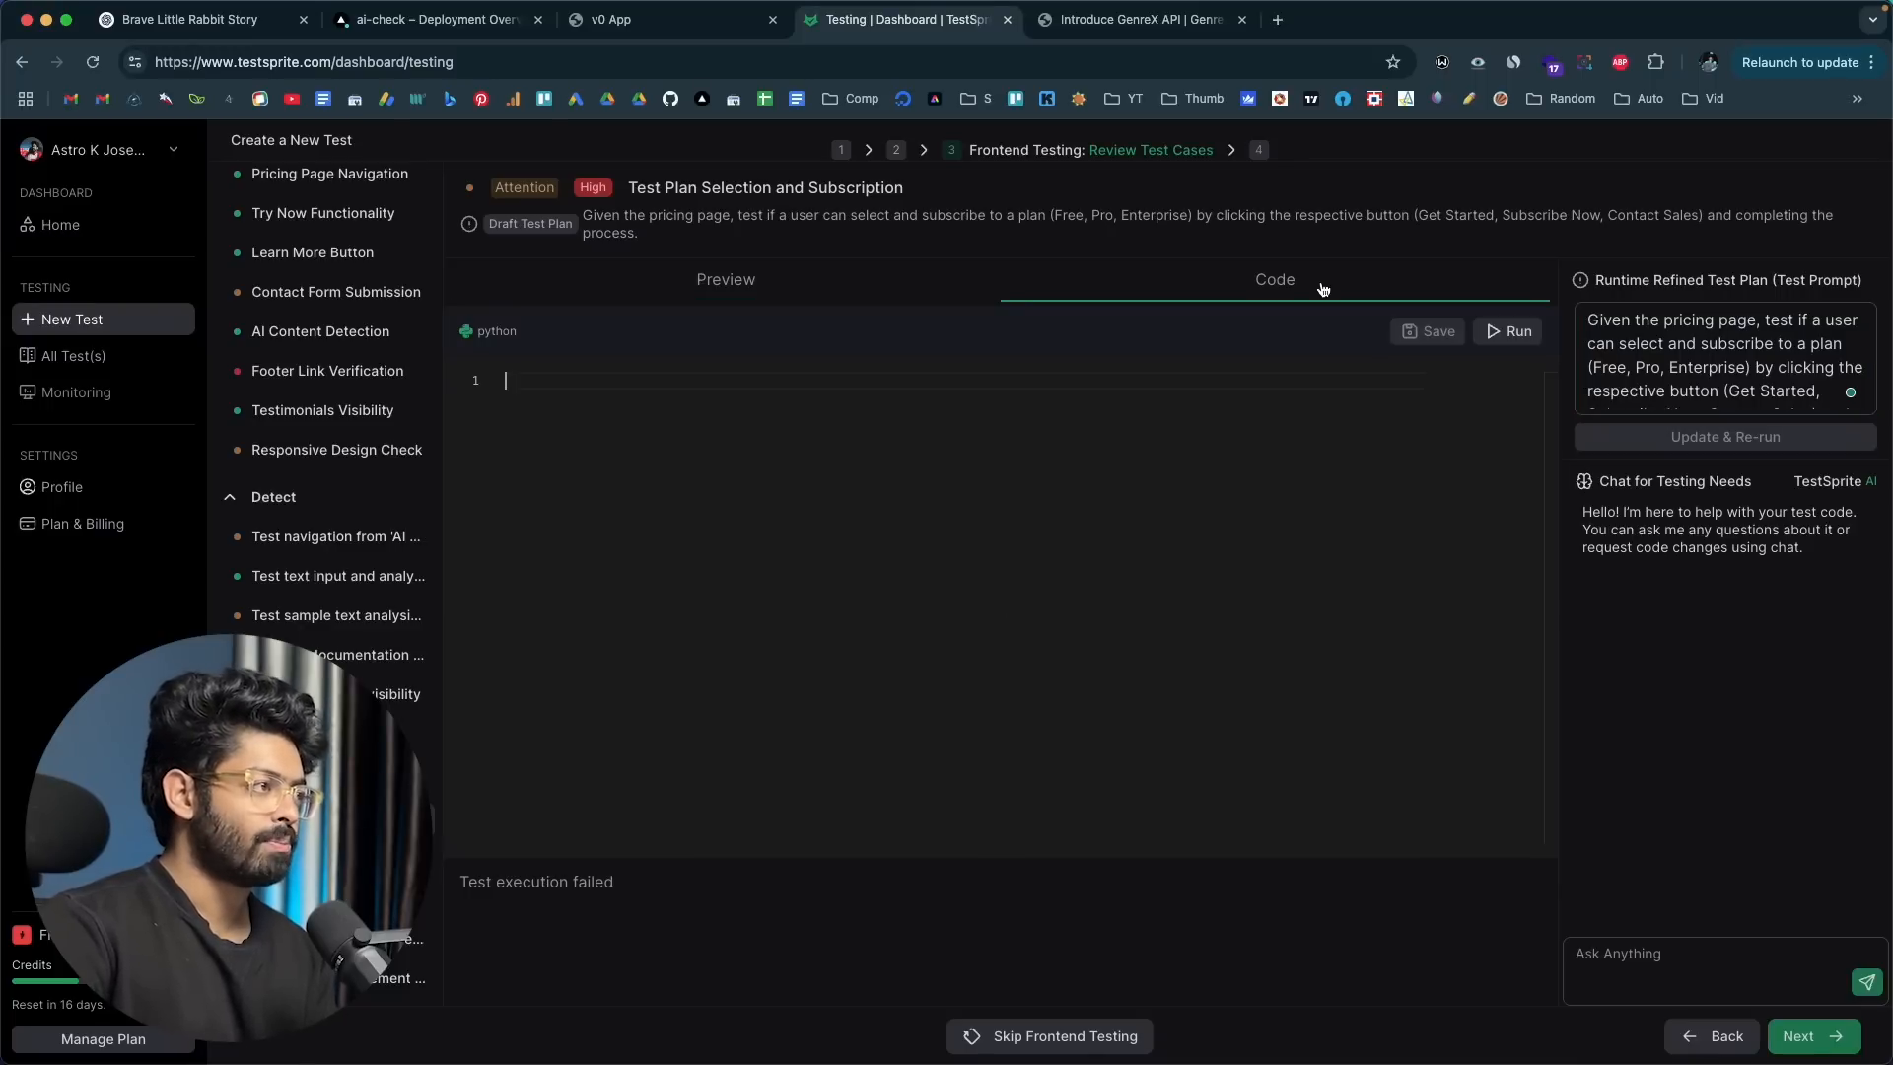
{"action": "left_click", "coordinate": [899, 285]}
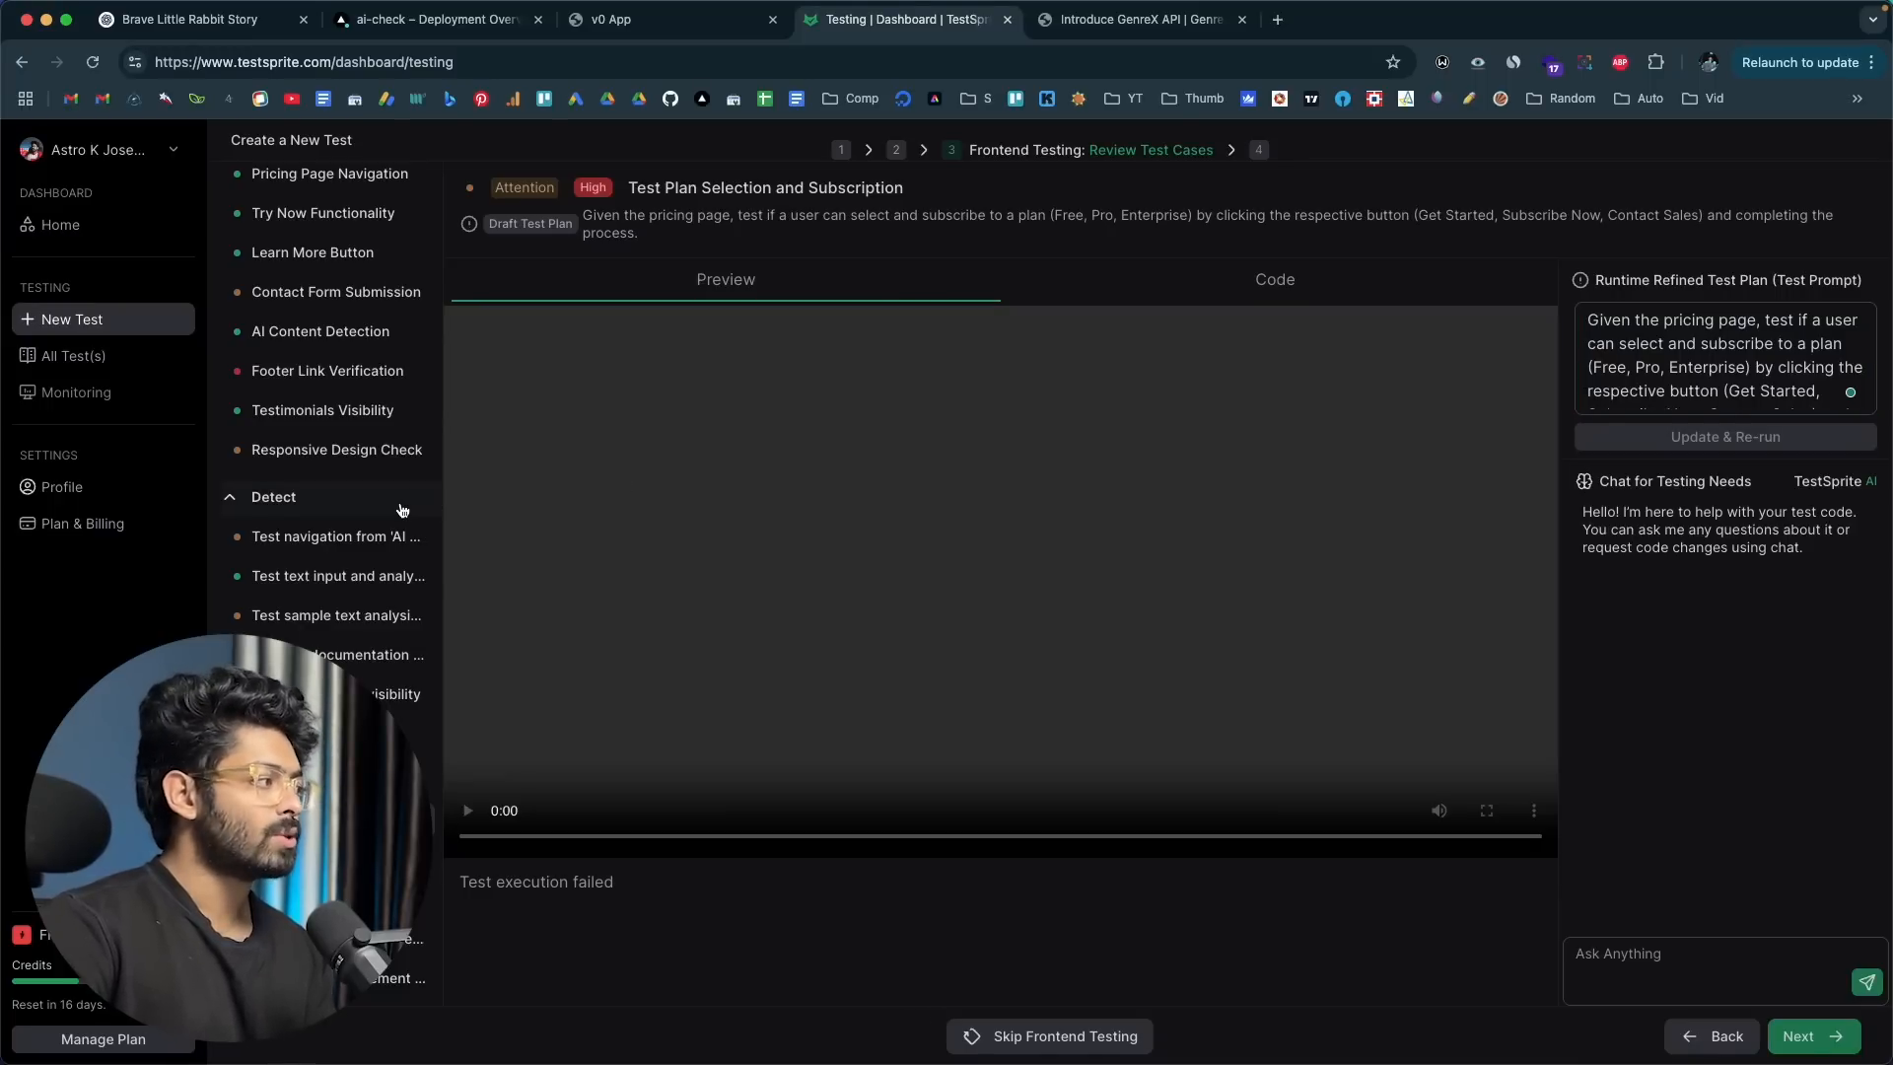
{"action": "scroll", "coordinate": [402, 508], "scroll_direction": "up", "scroll_amount": 2}
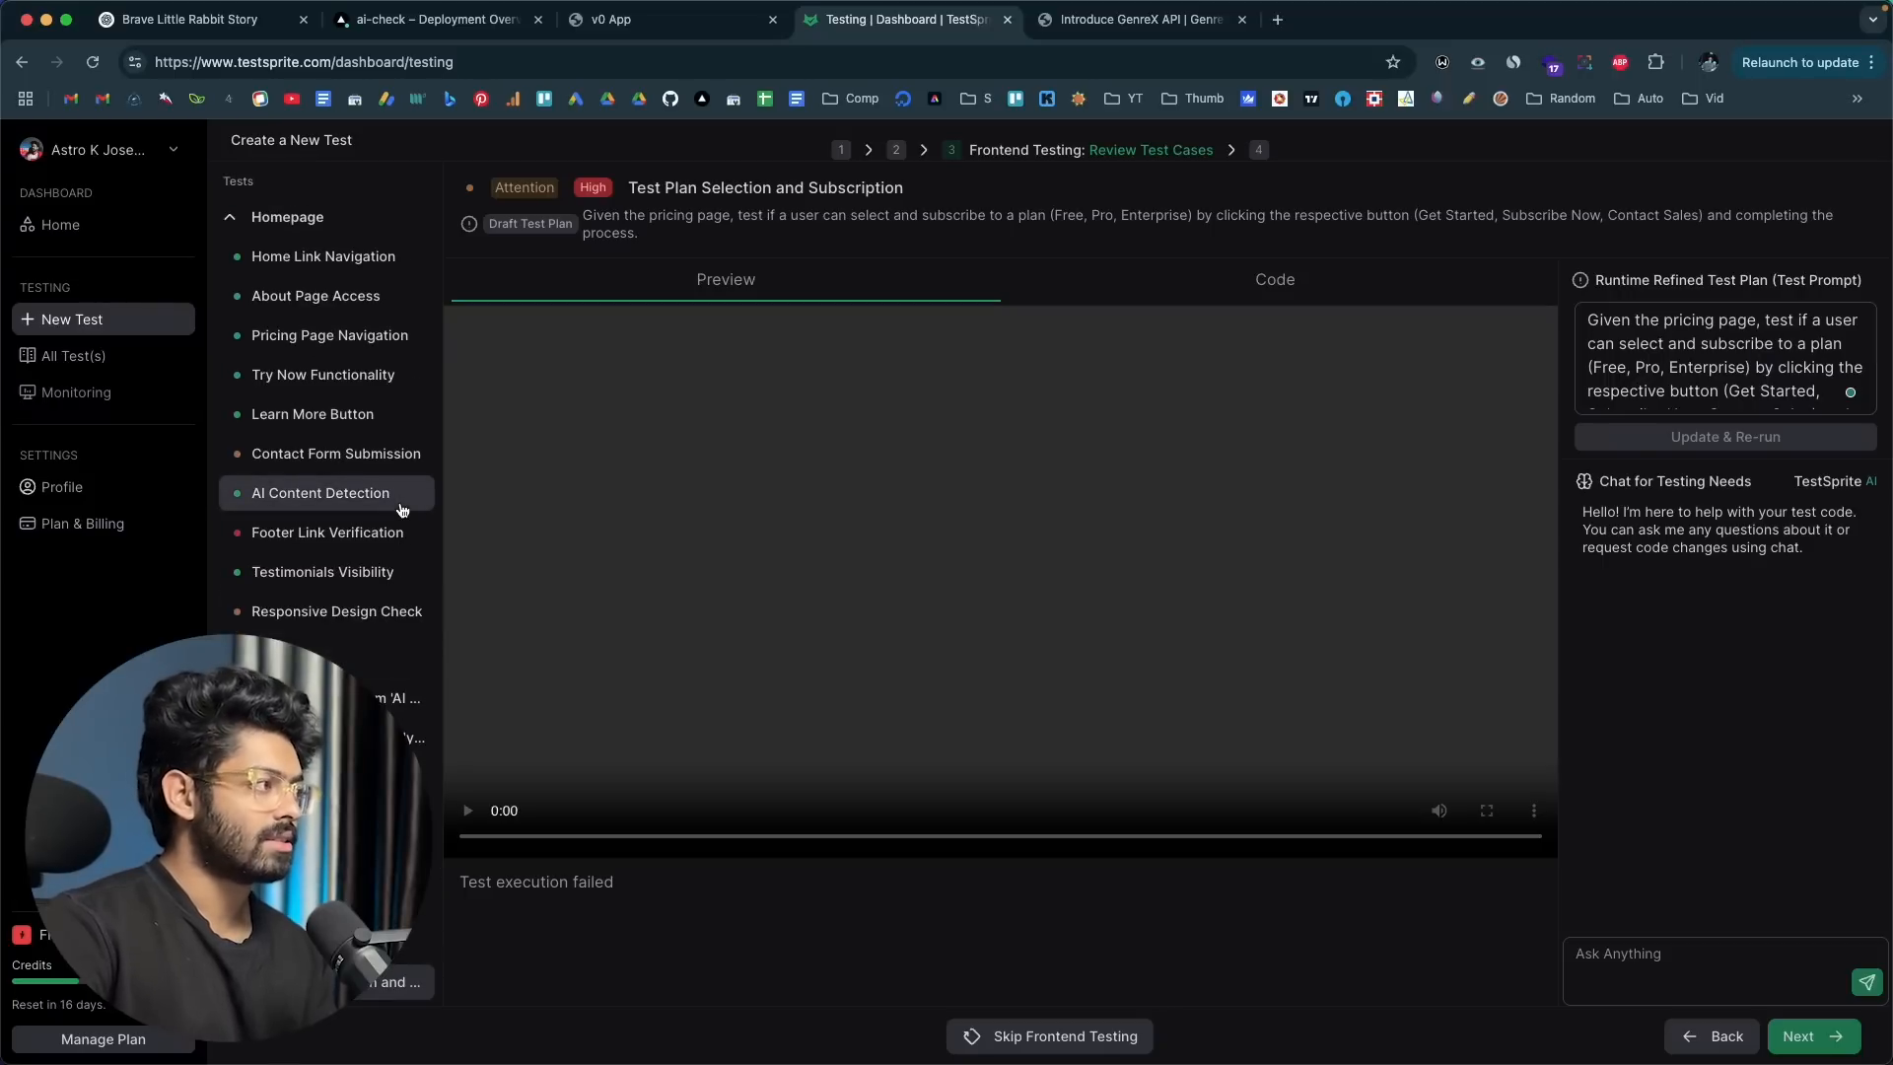
{"action": "left_click", "coordinate": [650, 19]}
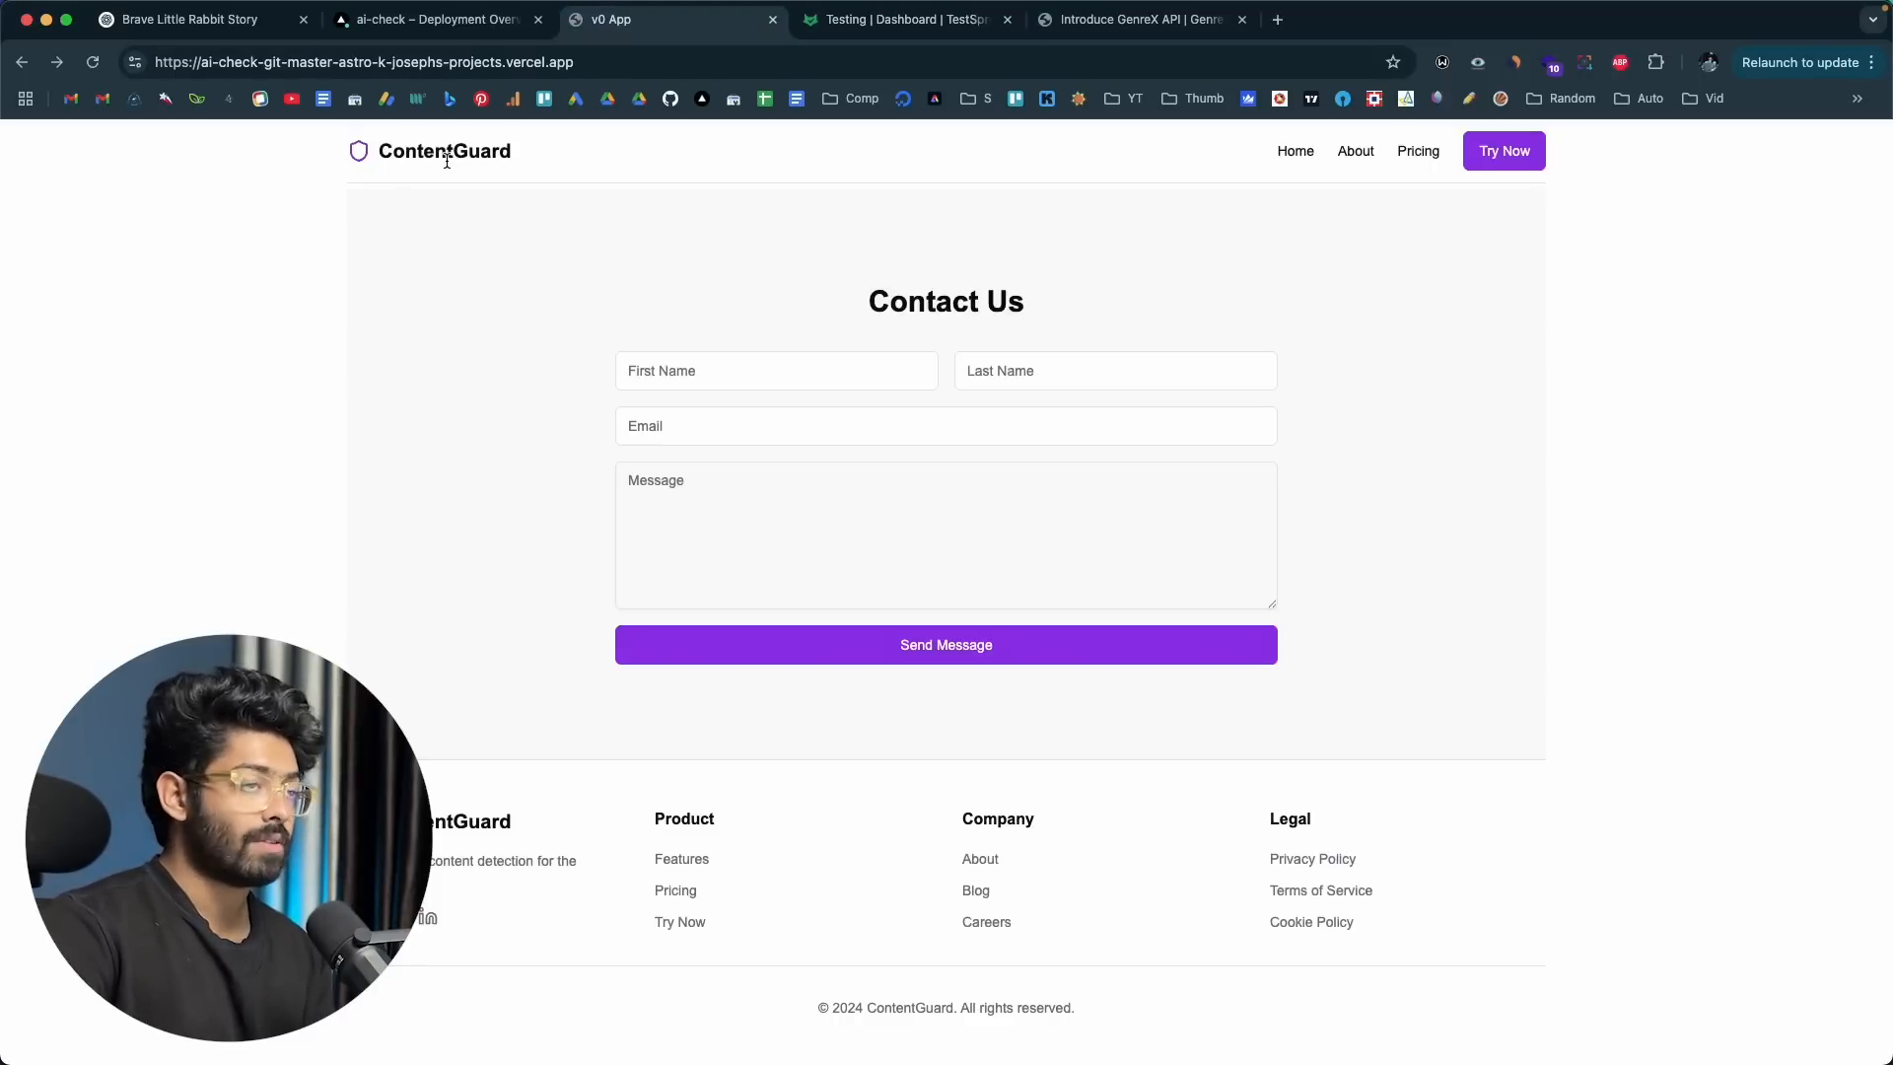
{"action": "left_click", "coordinate": [892, 22]}
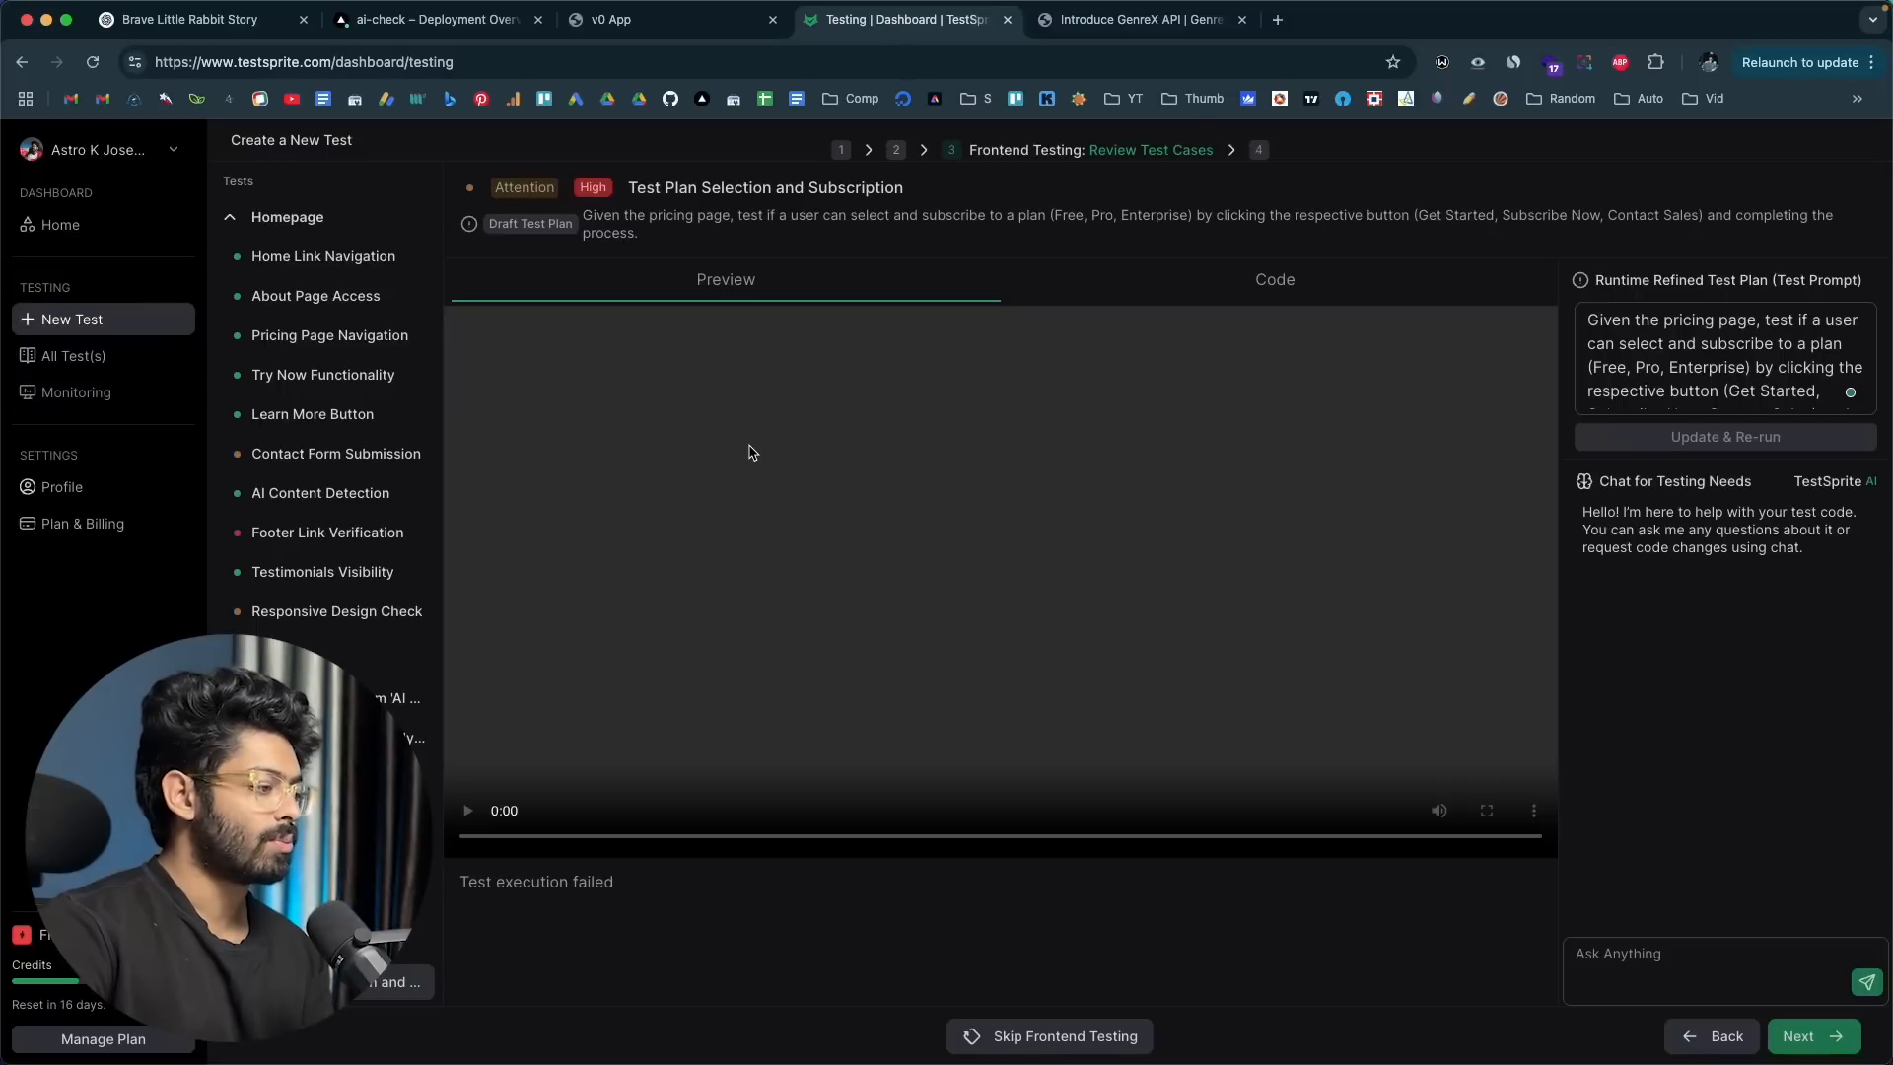
Step: Proceed to the final Test Result stage and read the report from the results chart down to the recommendations
{"action": "left_click", "coordinate": [1802, 1036]}
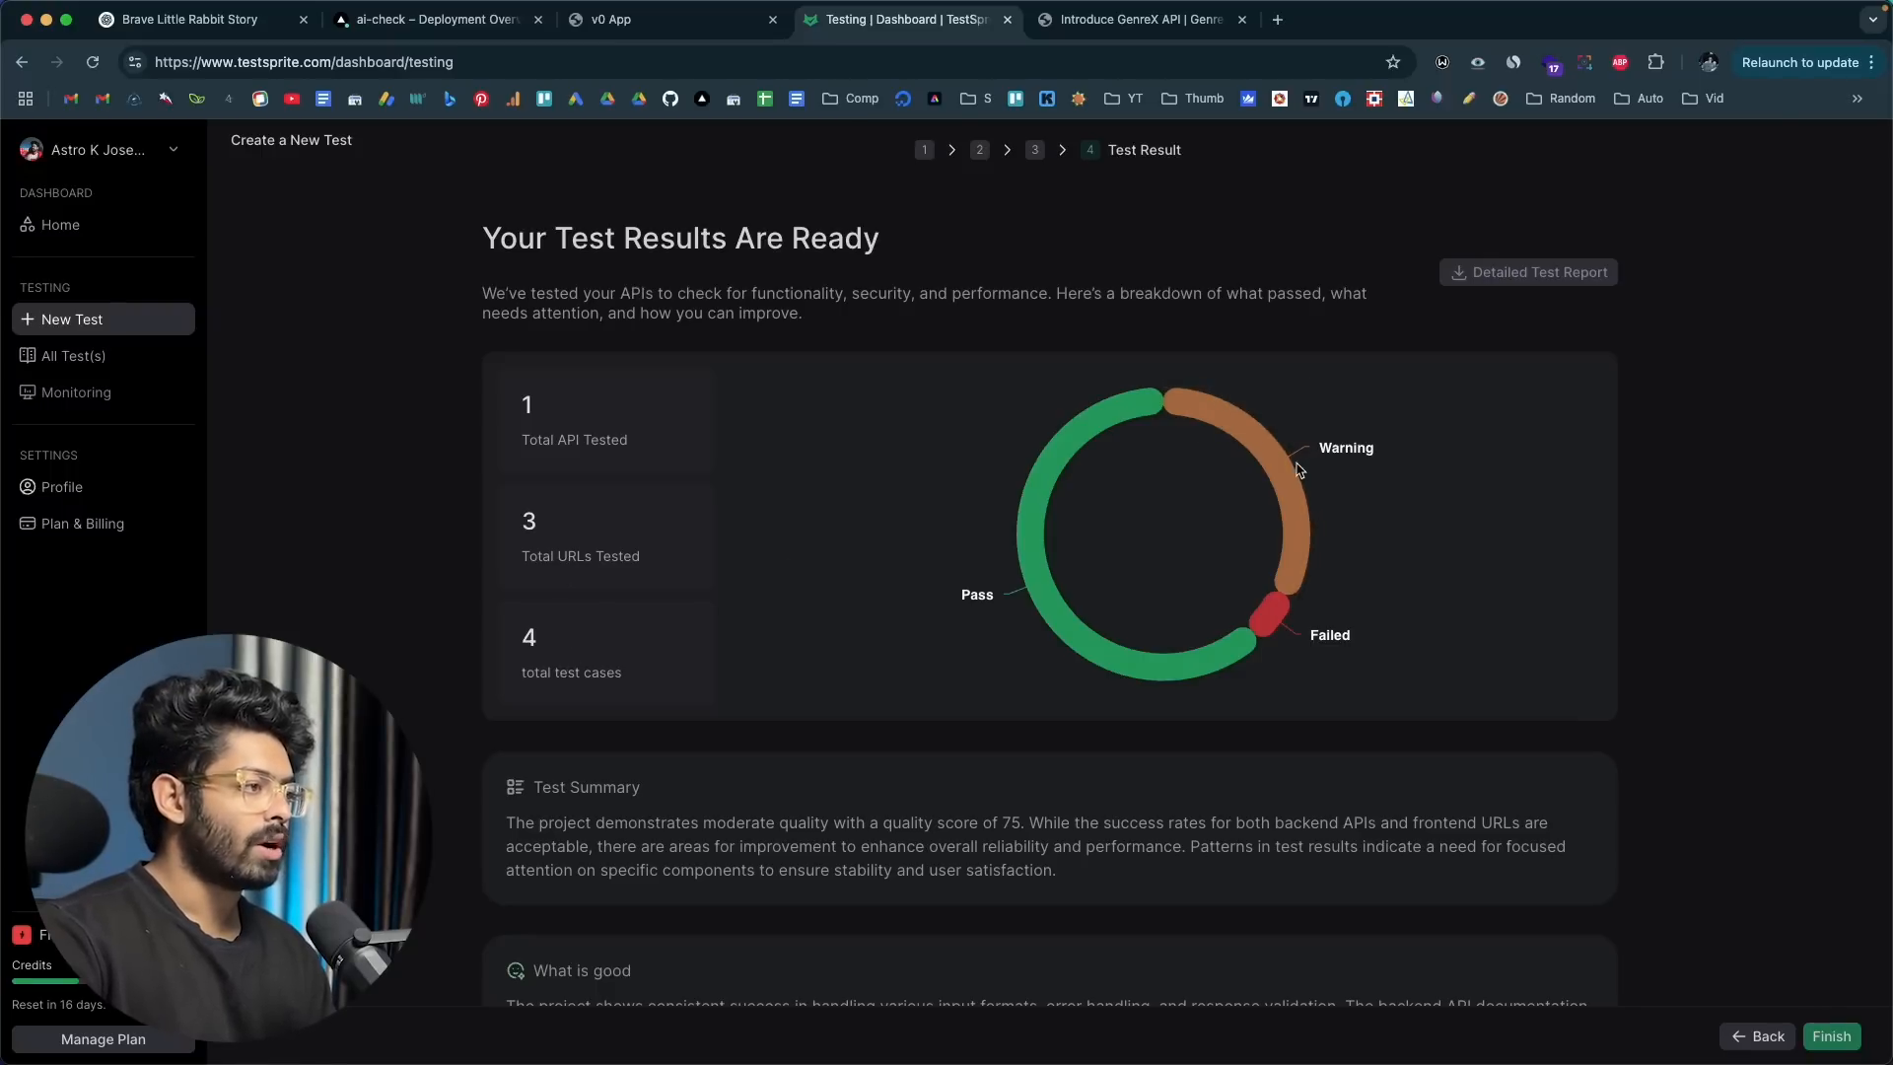
{"action": "scroll", "coordinate": [597, 591], "scroll_direction": "down", "scroll_amount": 3}
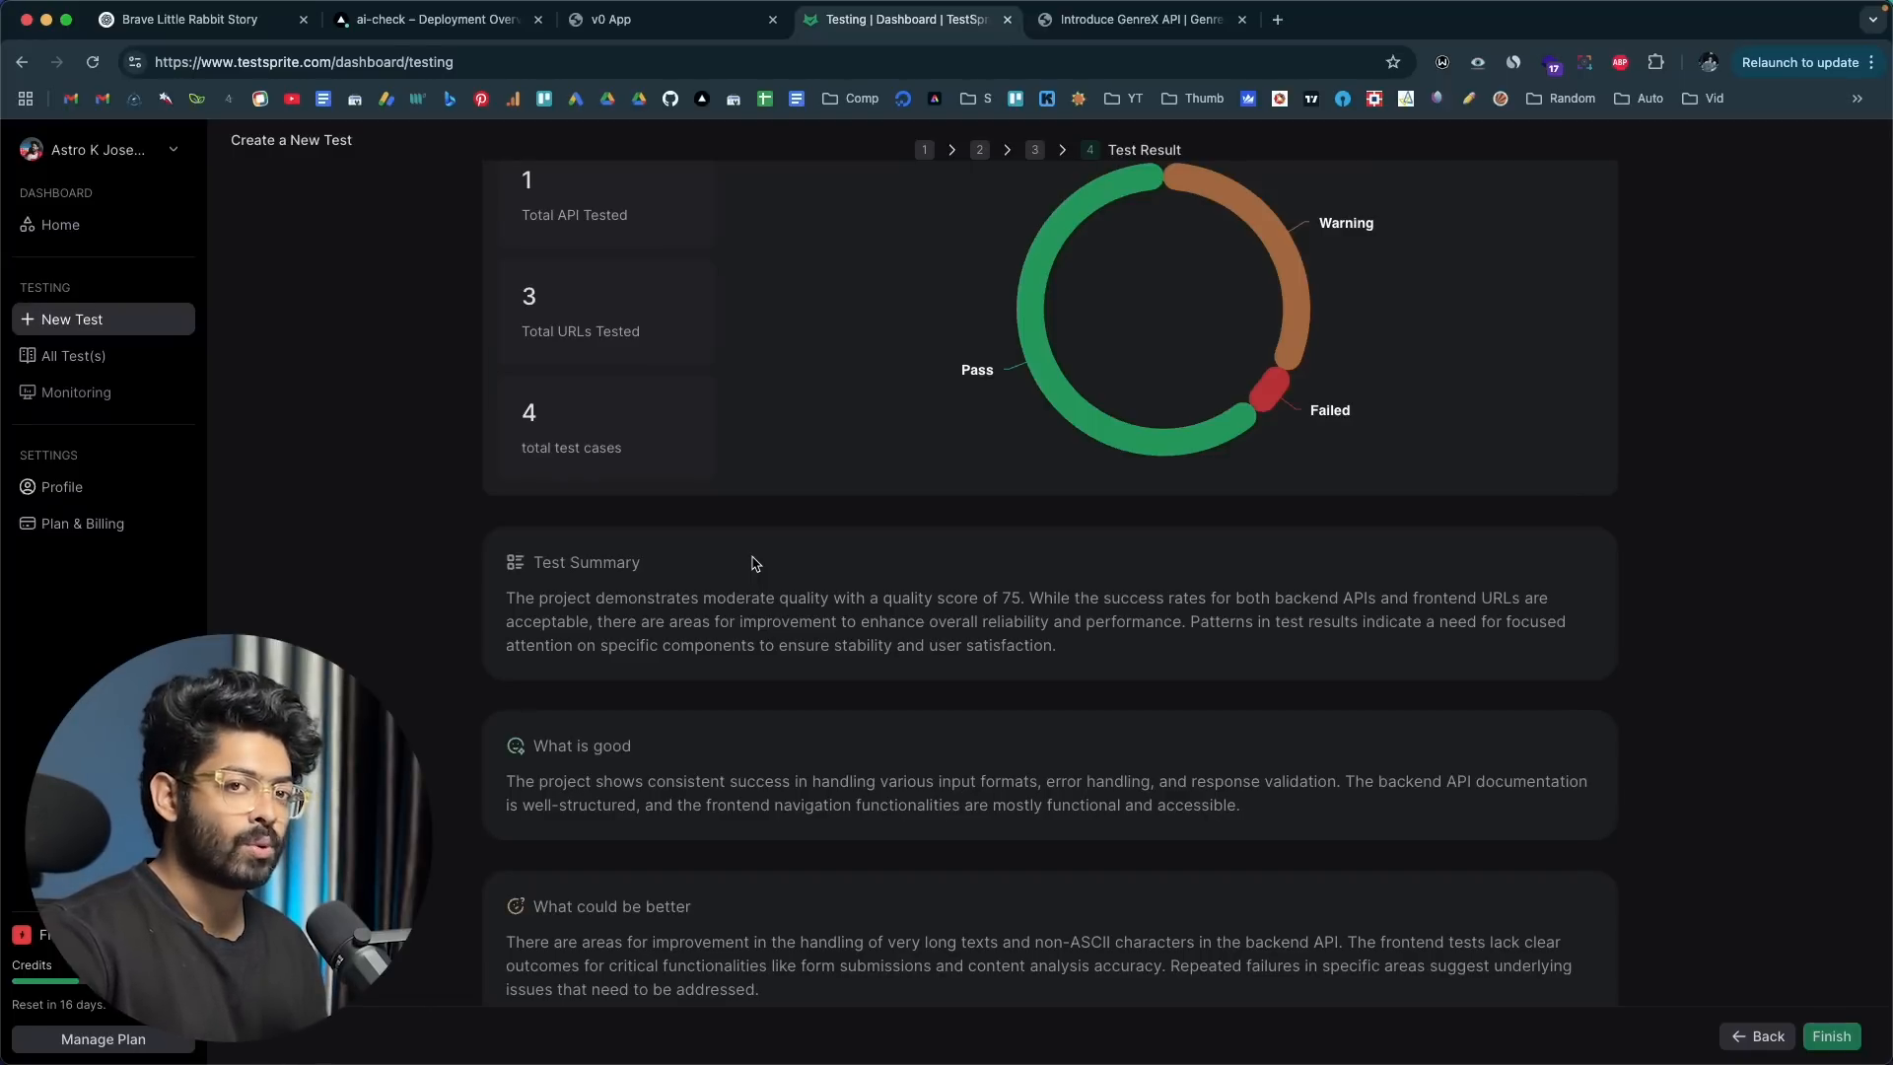
{"action": "scroll", "coordinate": [752, 563], "scroll_direction": "down", "scroll_amount": 5}
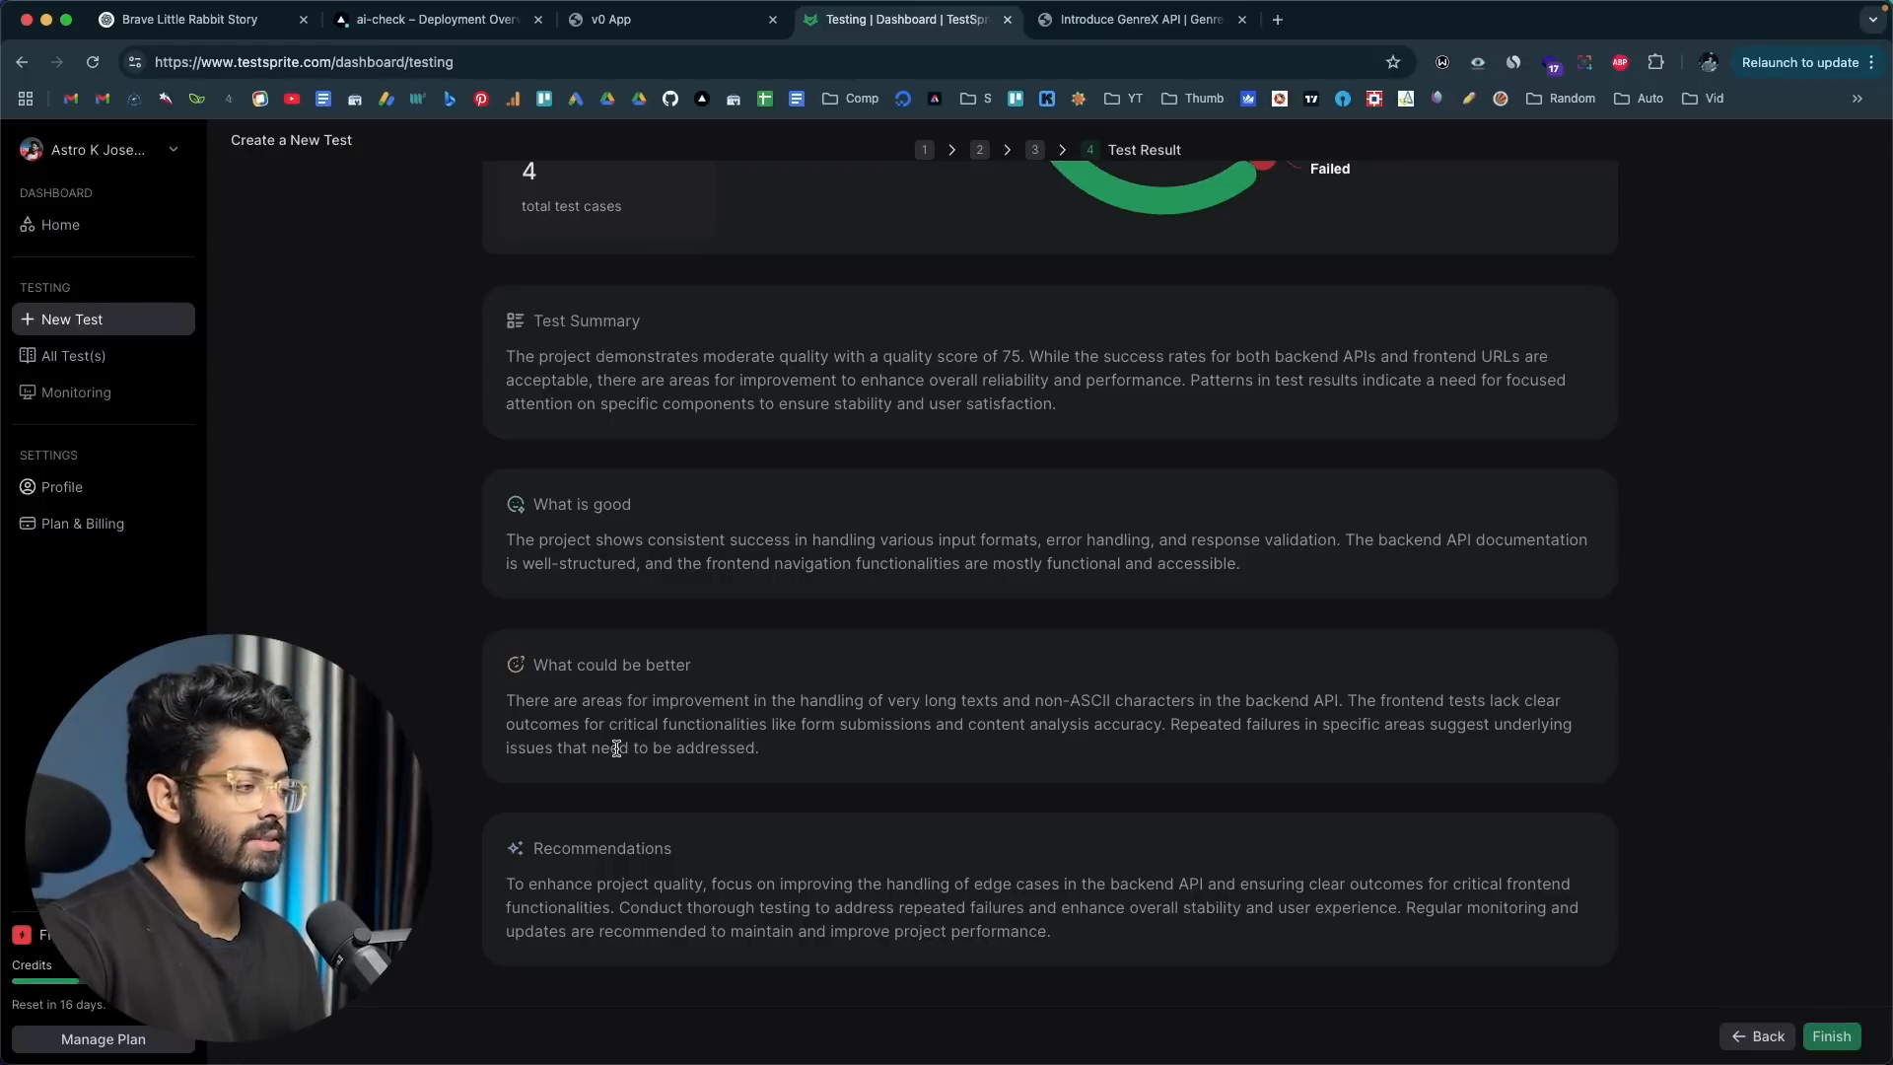
Step: Switch to the ContentGuard site and send the Contact Us form with all its fields left empty
{"action": "left_click", "coordinate": [649, 20]}
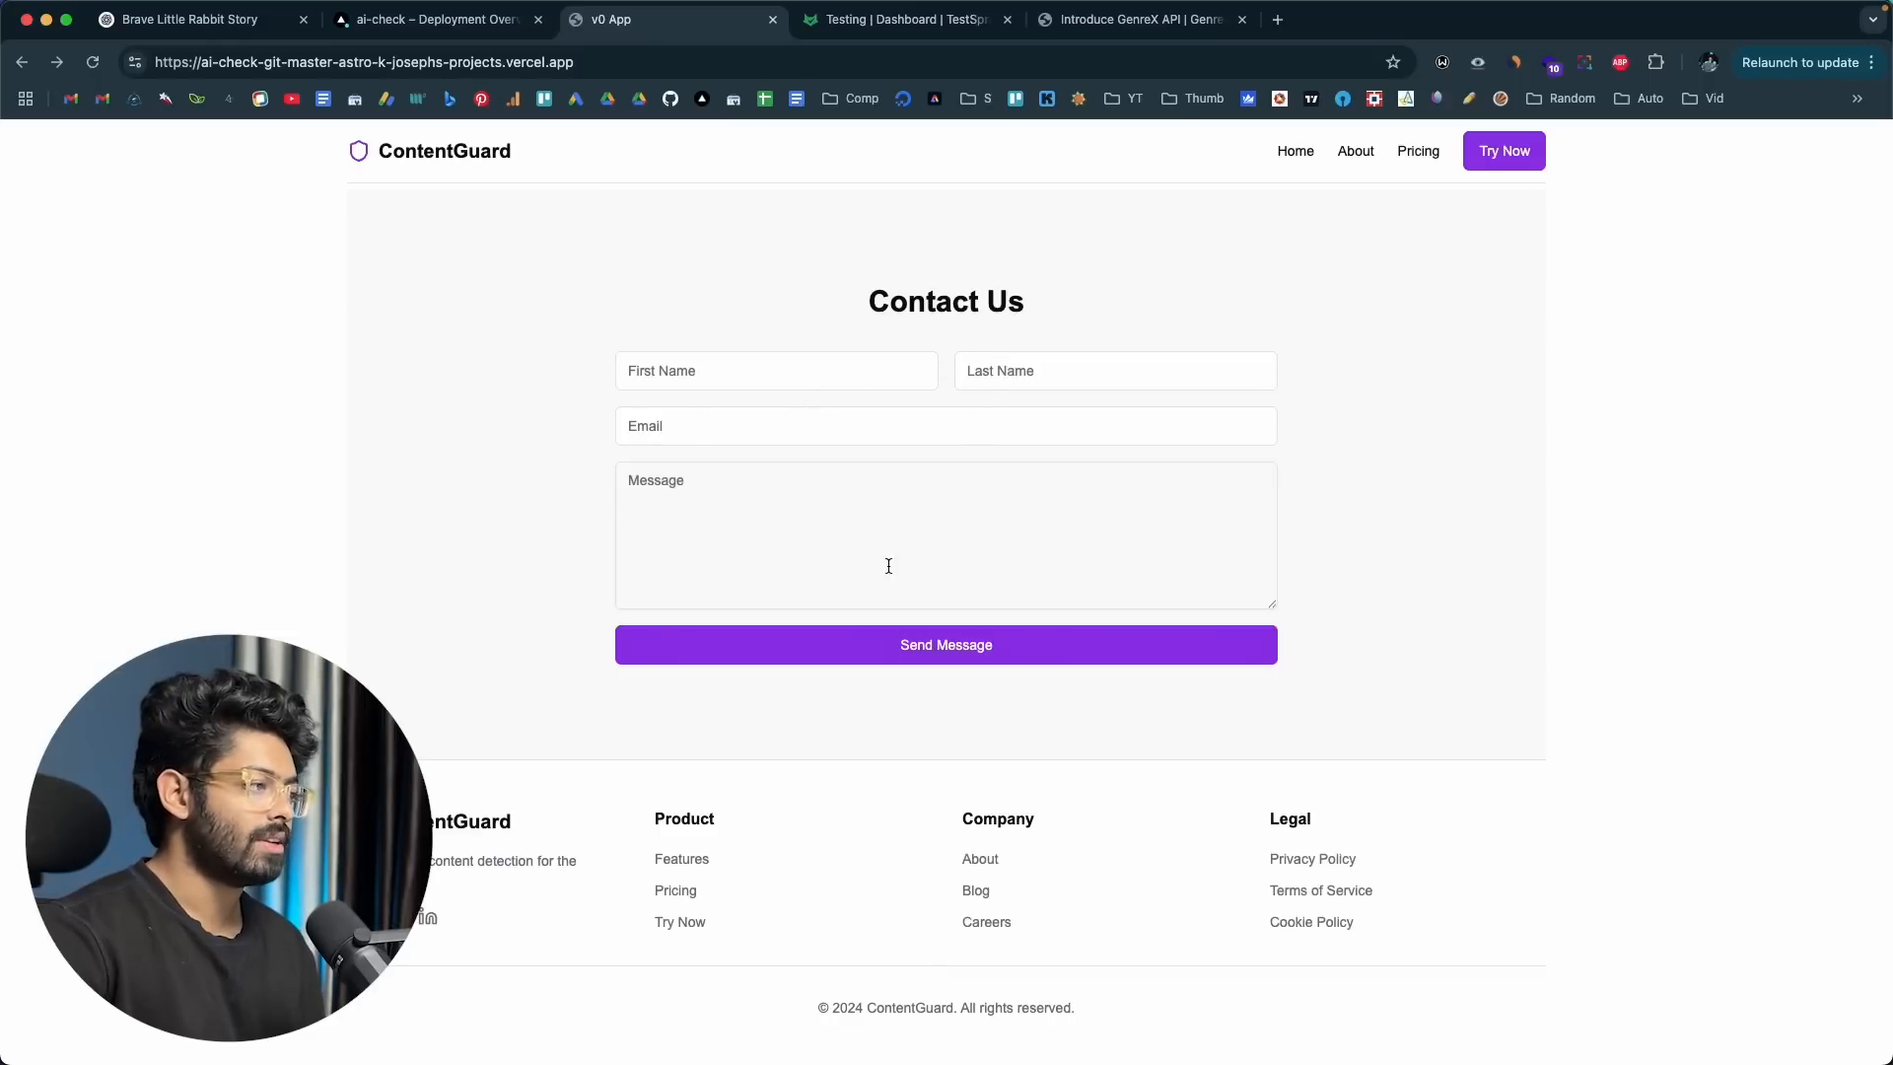
{"action": "left_click", "coordinate": [878, 645]}
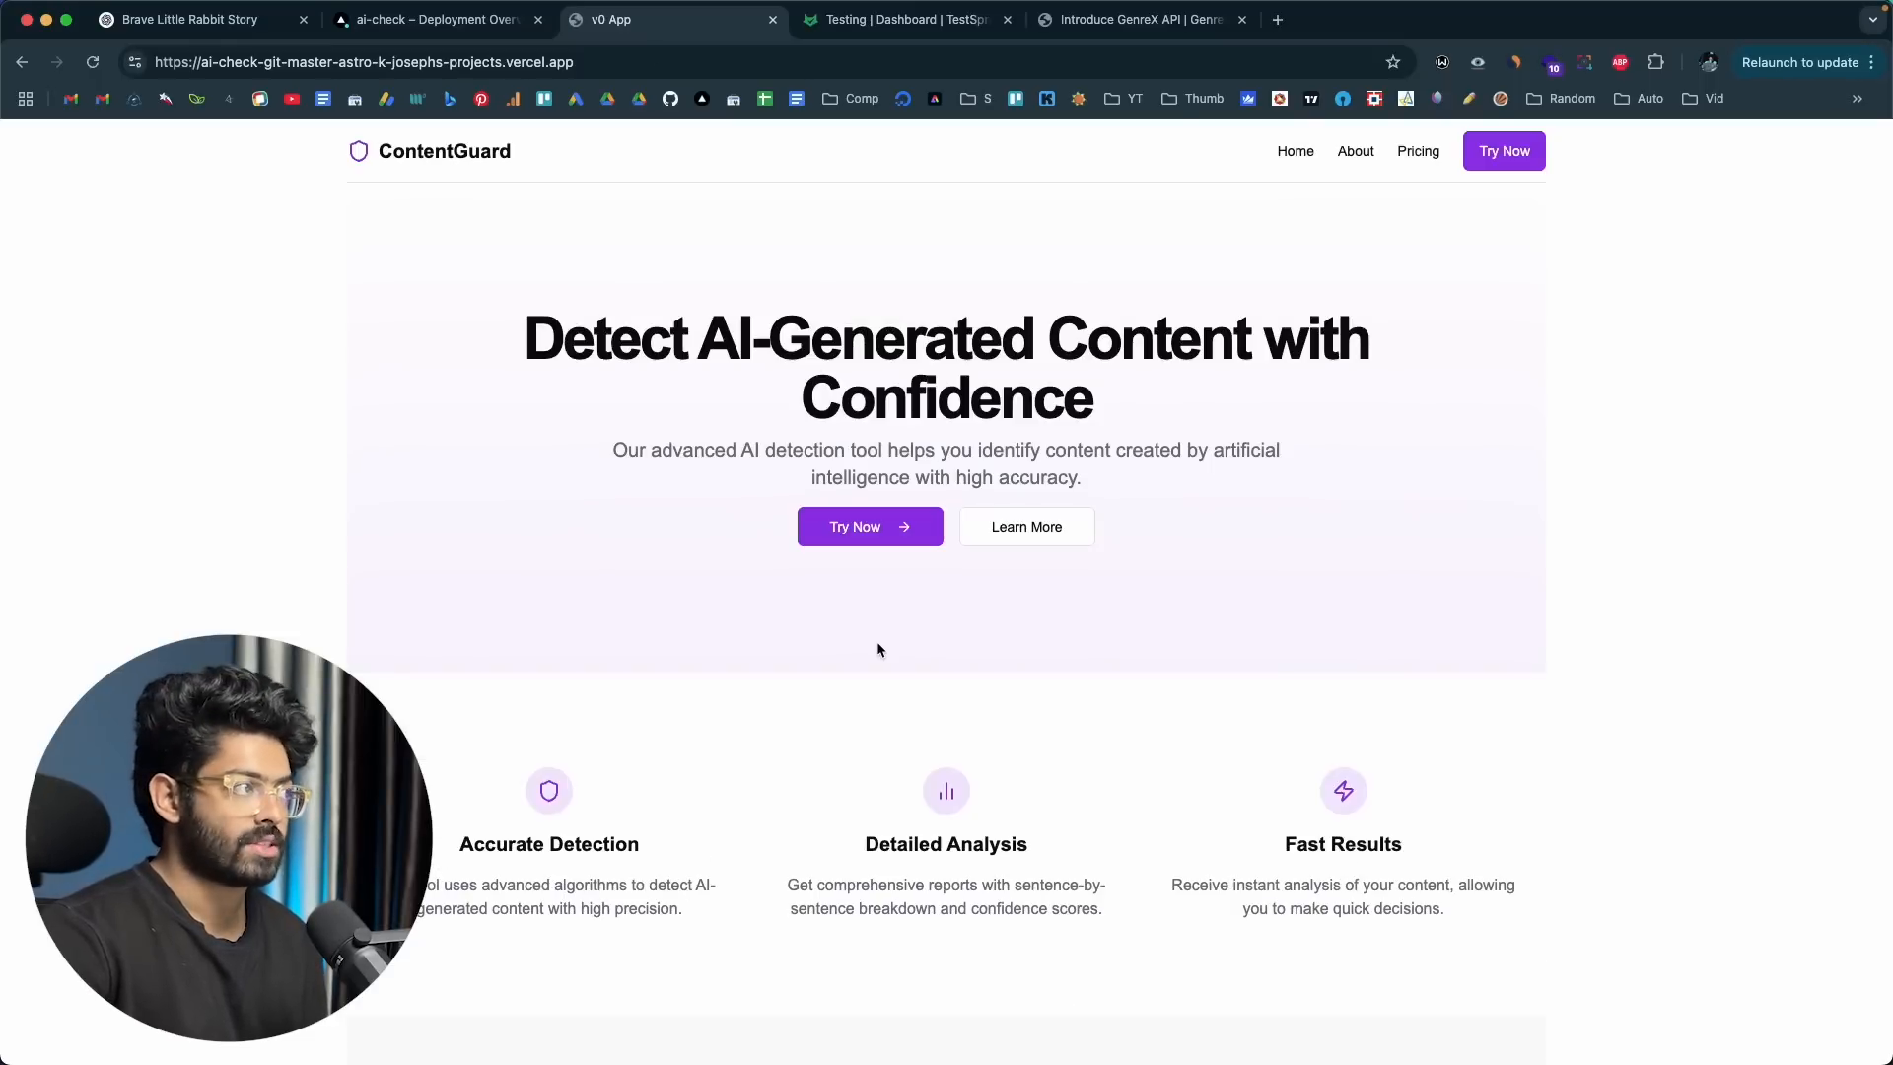
Step: Switch back to TestSprite and finish the new test workflow from the Test Result stage
{"action": "left_click", "coordinate": [902, 19]}
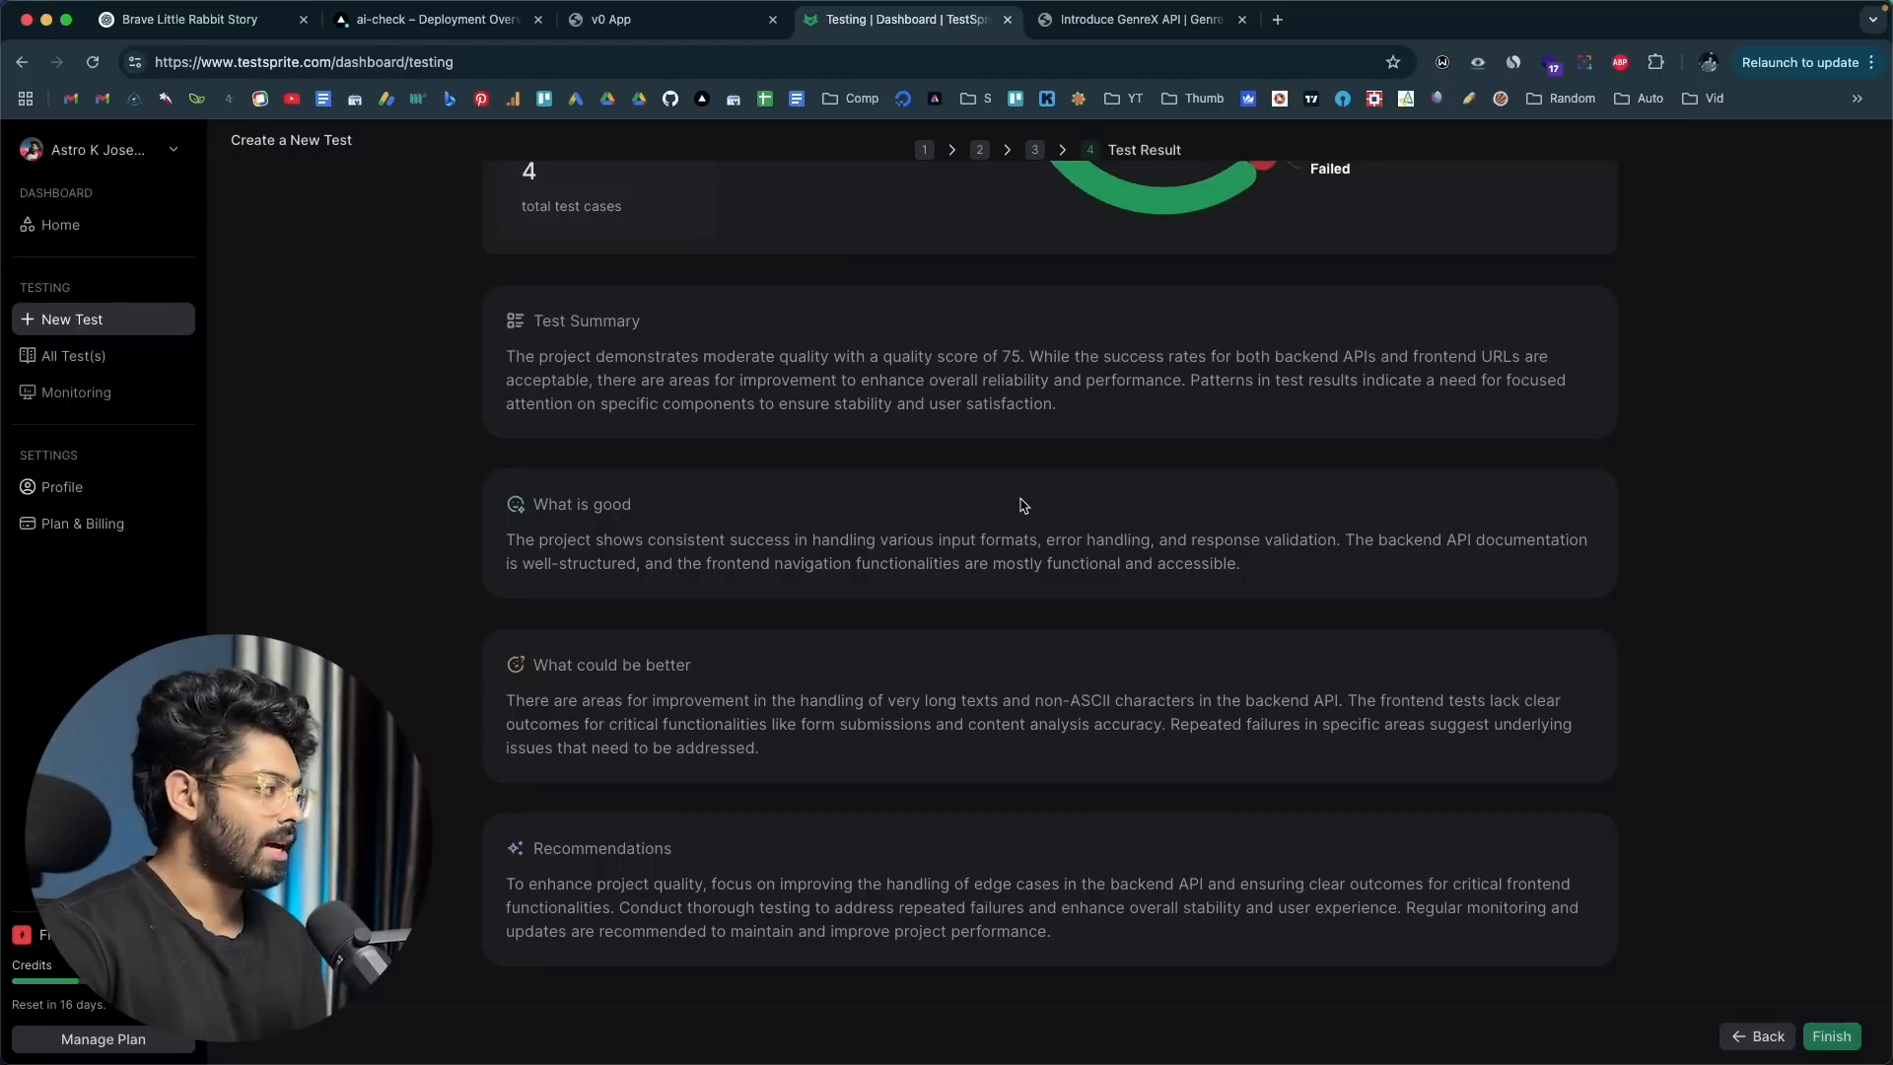
{"action": "left_click", "coordinate": [1819, 1043]}
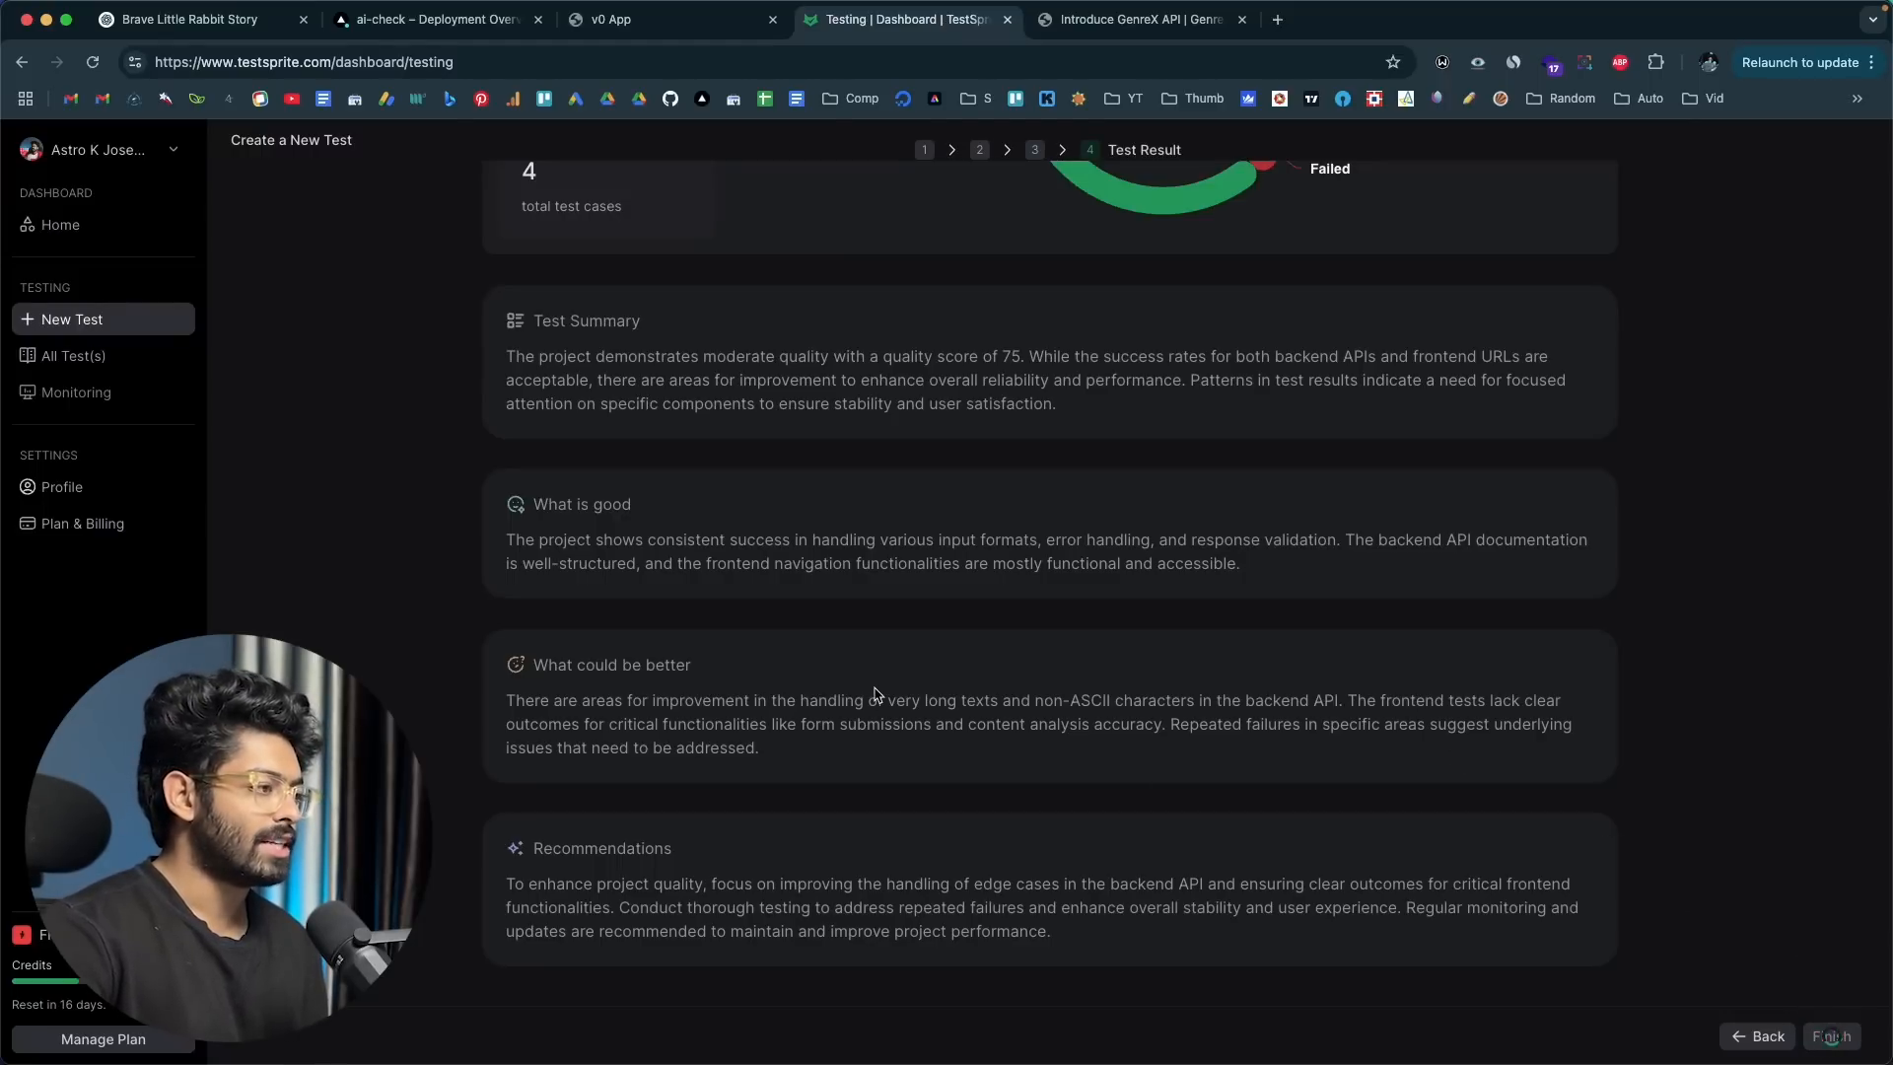
{"action": "scroll", "coordinate": [875, 690], "scroll_direction": "up", "scroll_amount": 5}
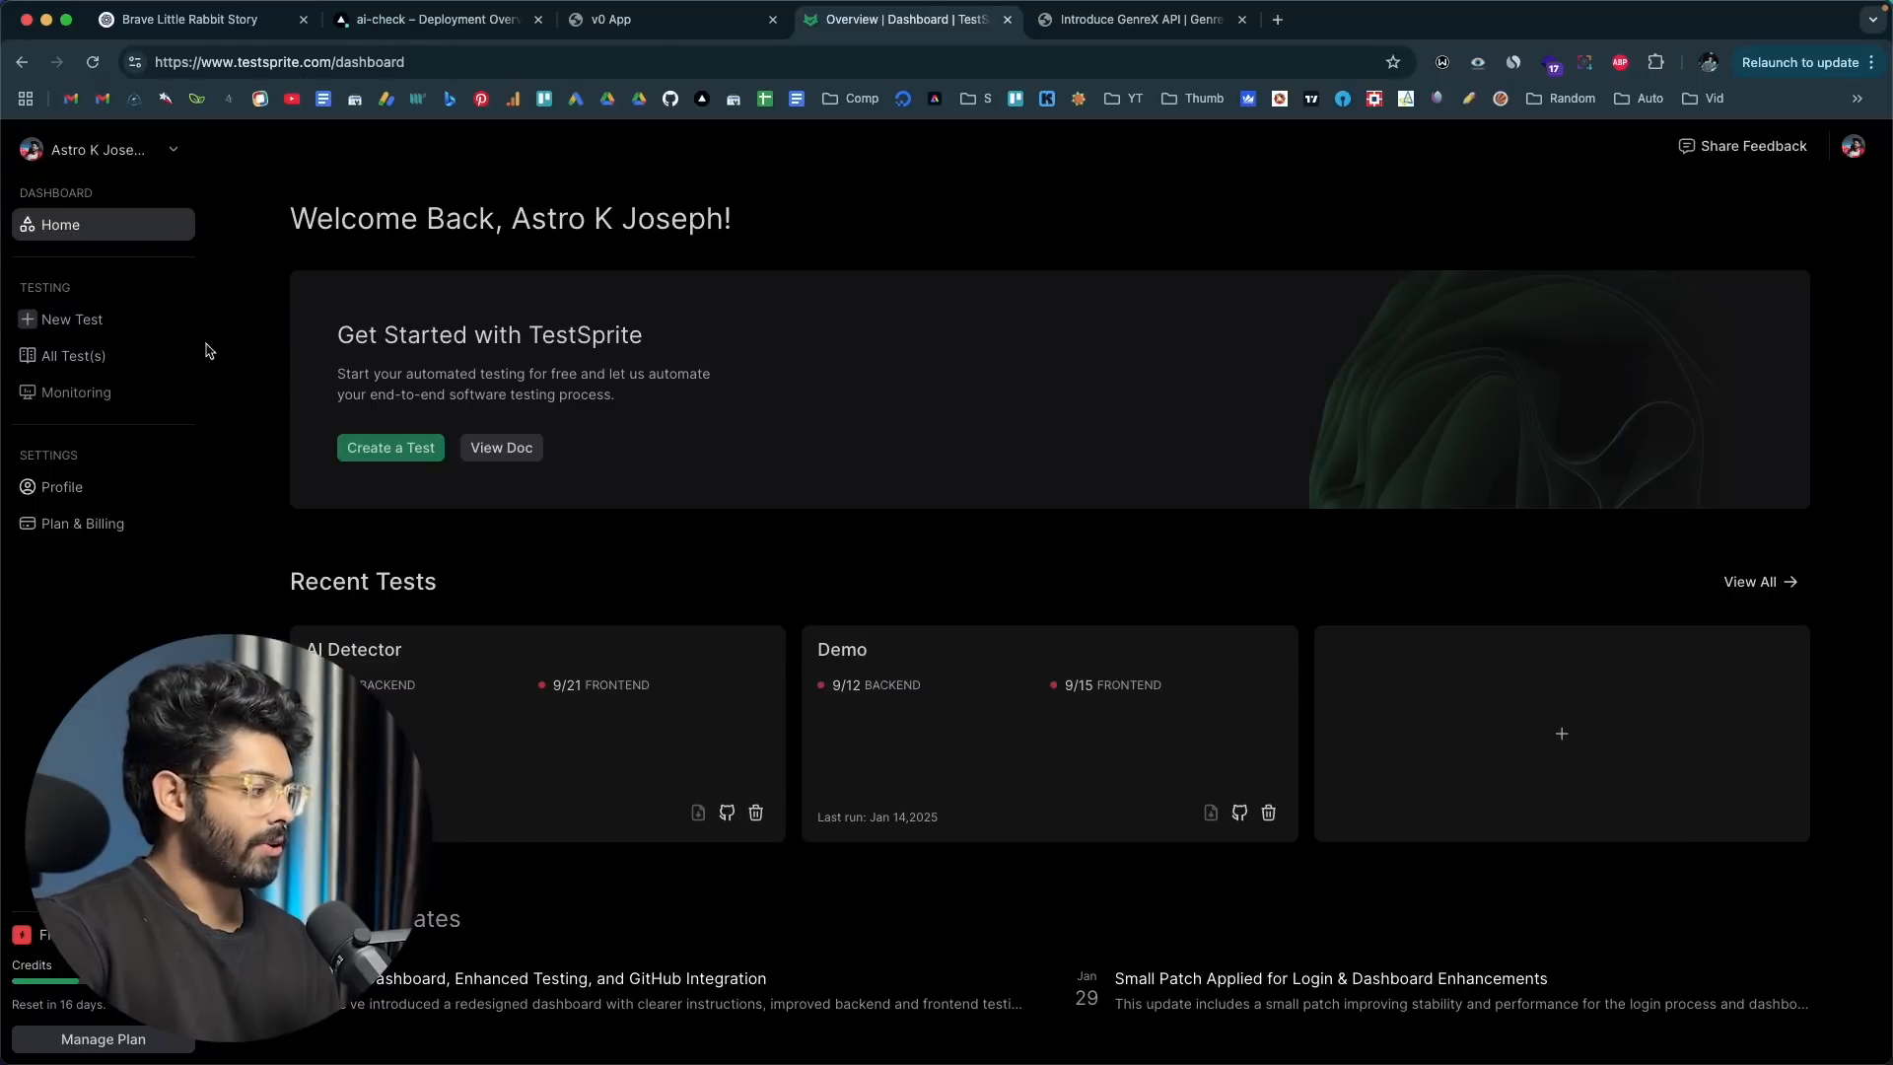
Step: Open the AI Detector project from the recent tests and look through its backend Detect test cases
{"action": "left_click", "coordinate": [480, 721]}
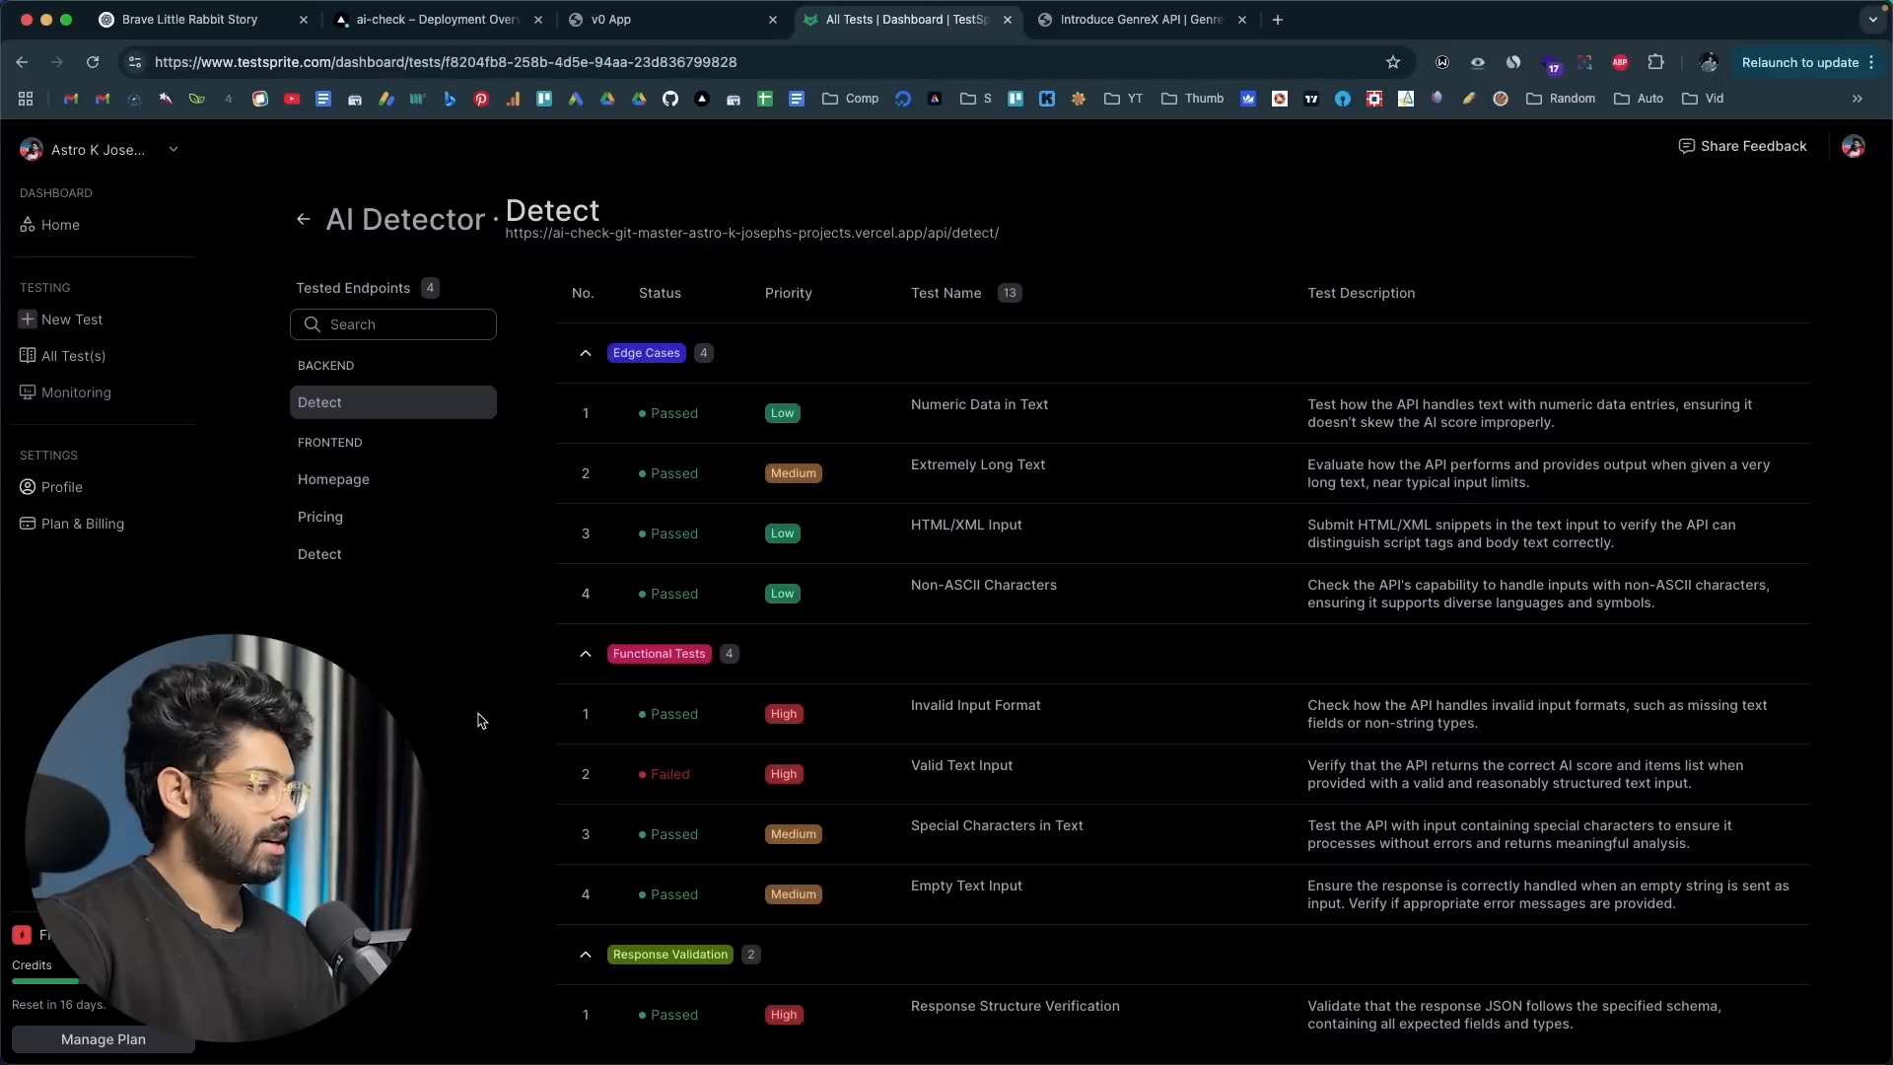
{"action": "scroll", "coordinate": [1051, 562], "scroll_direction": "down", "scroll_amount": 2}
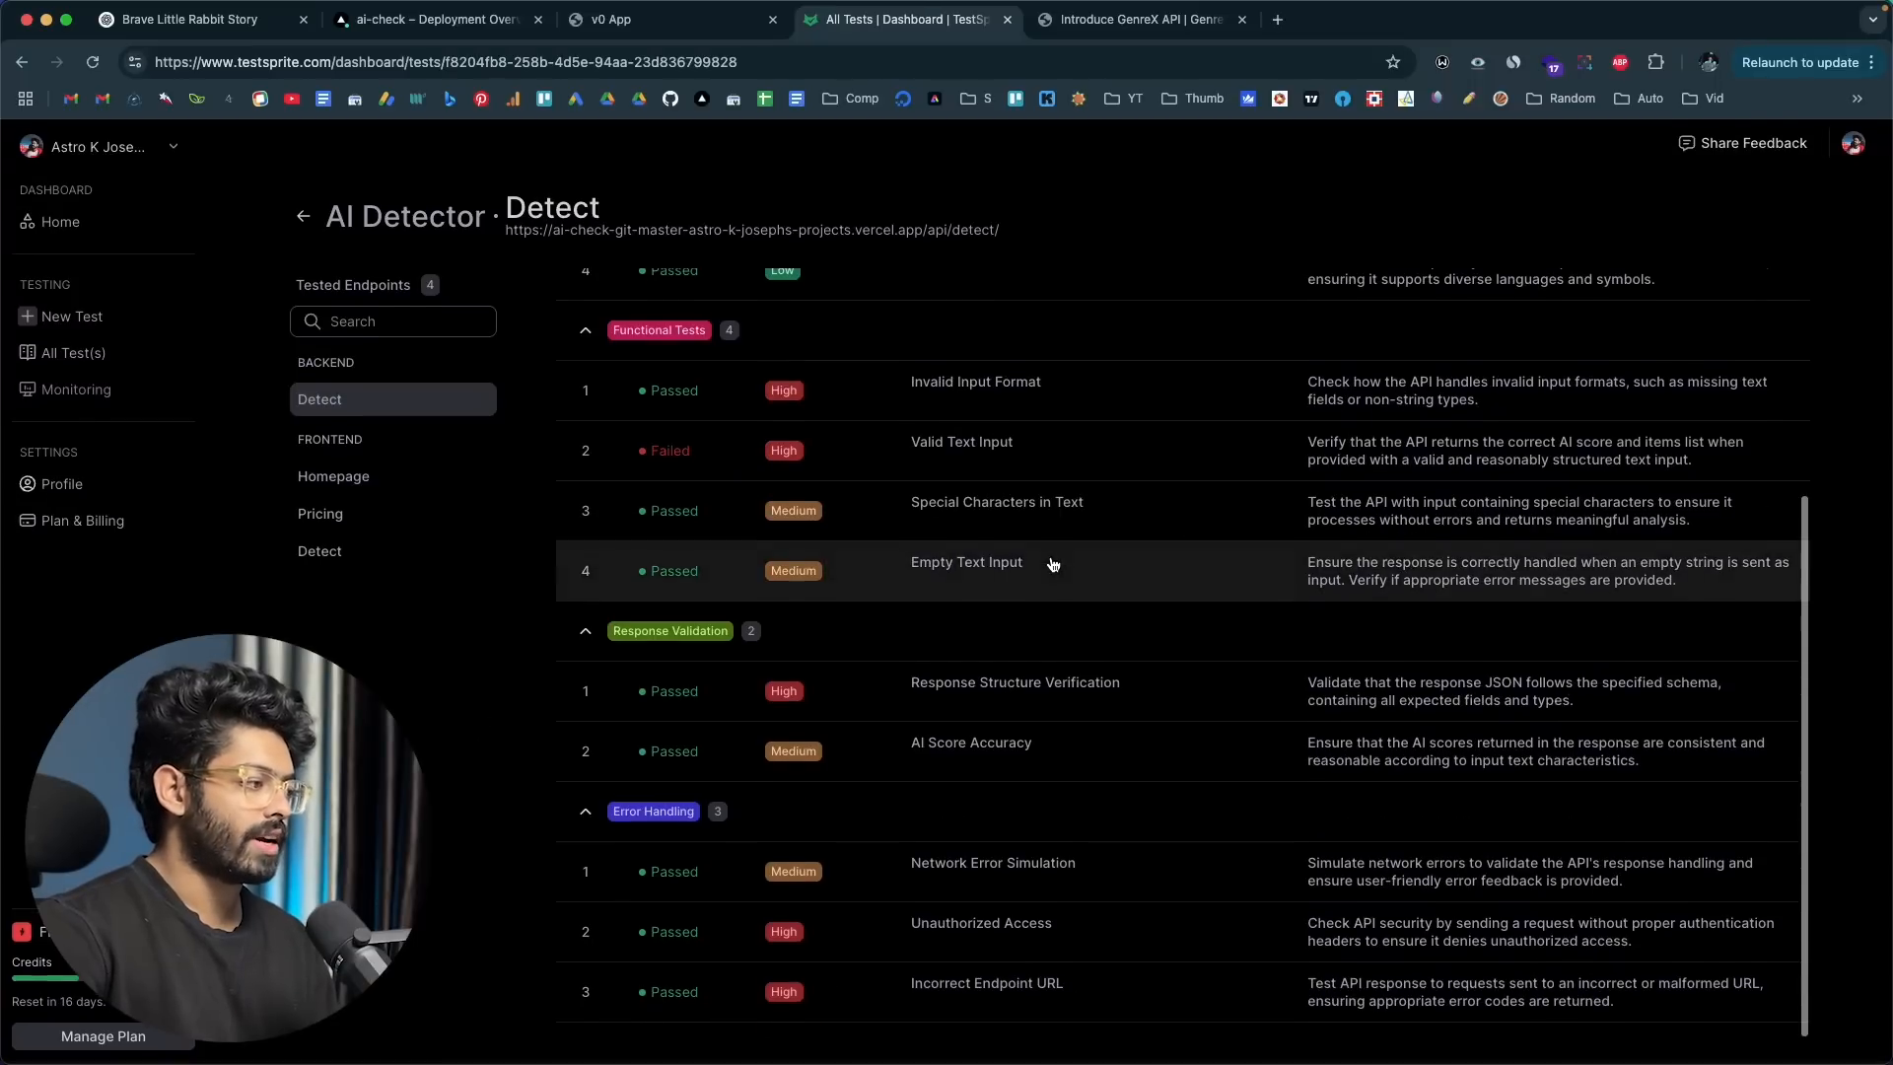
{"action": "scroll", "coordinate": [1084, 533], "scroll_direction": "up", "scroll_amount": 3}
{"action": "scroll", "coordinate": [1051, 522], "scroll_direction": "down", "scroll_amount": 1}
{"action": "scroll", "coordinate": [1051, 522], "scroll_direction": "down", "scroll_amount": 3}
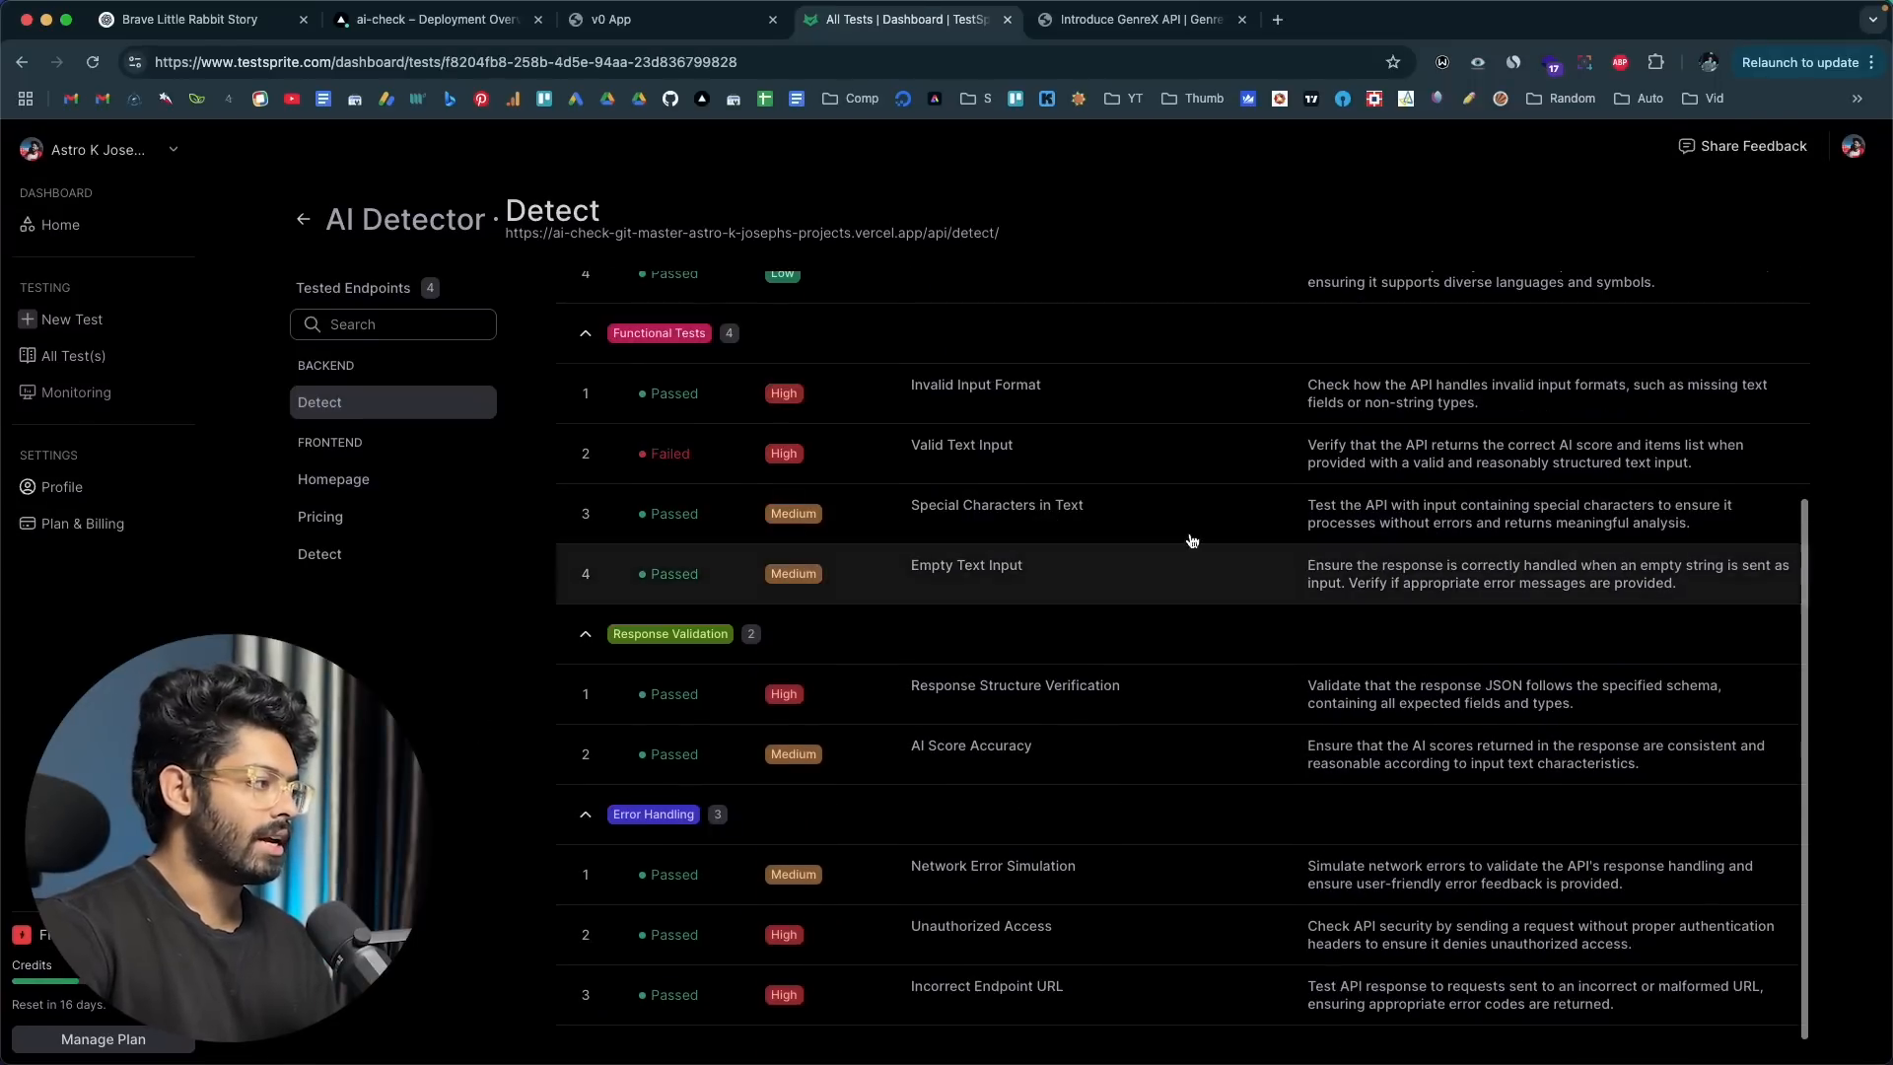
Step: Examine the Python code of the Special Characters in Text test, then go to the list of all tests
{"action": "left_click", "coordinate": [1062, 502]}
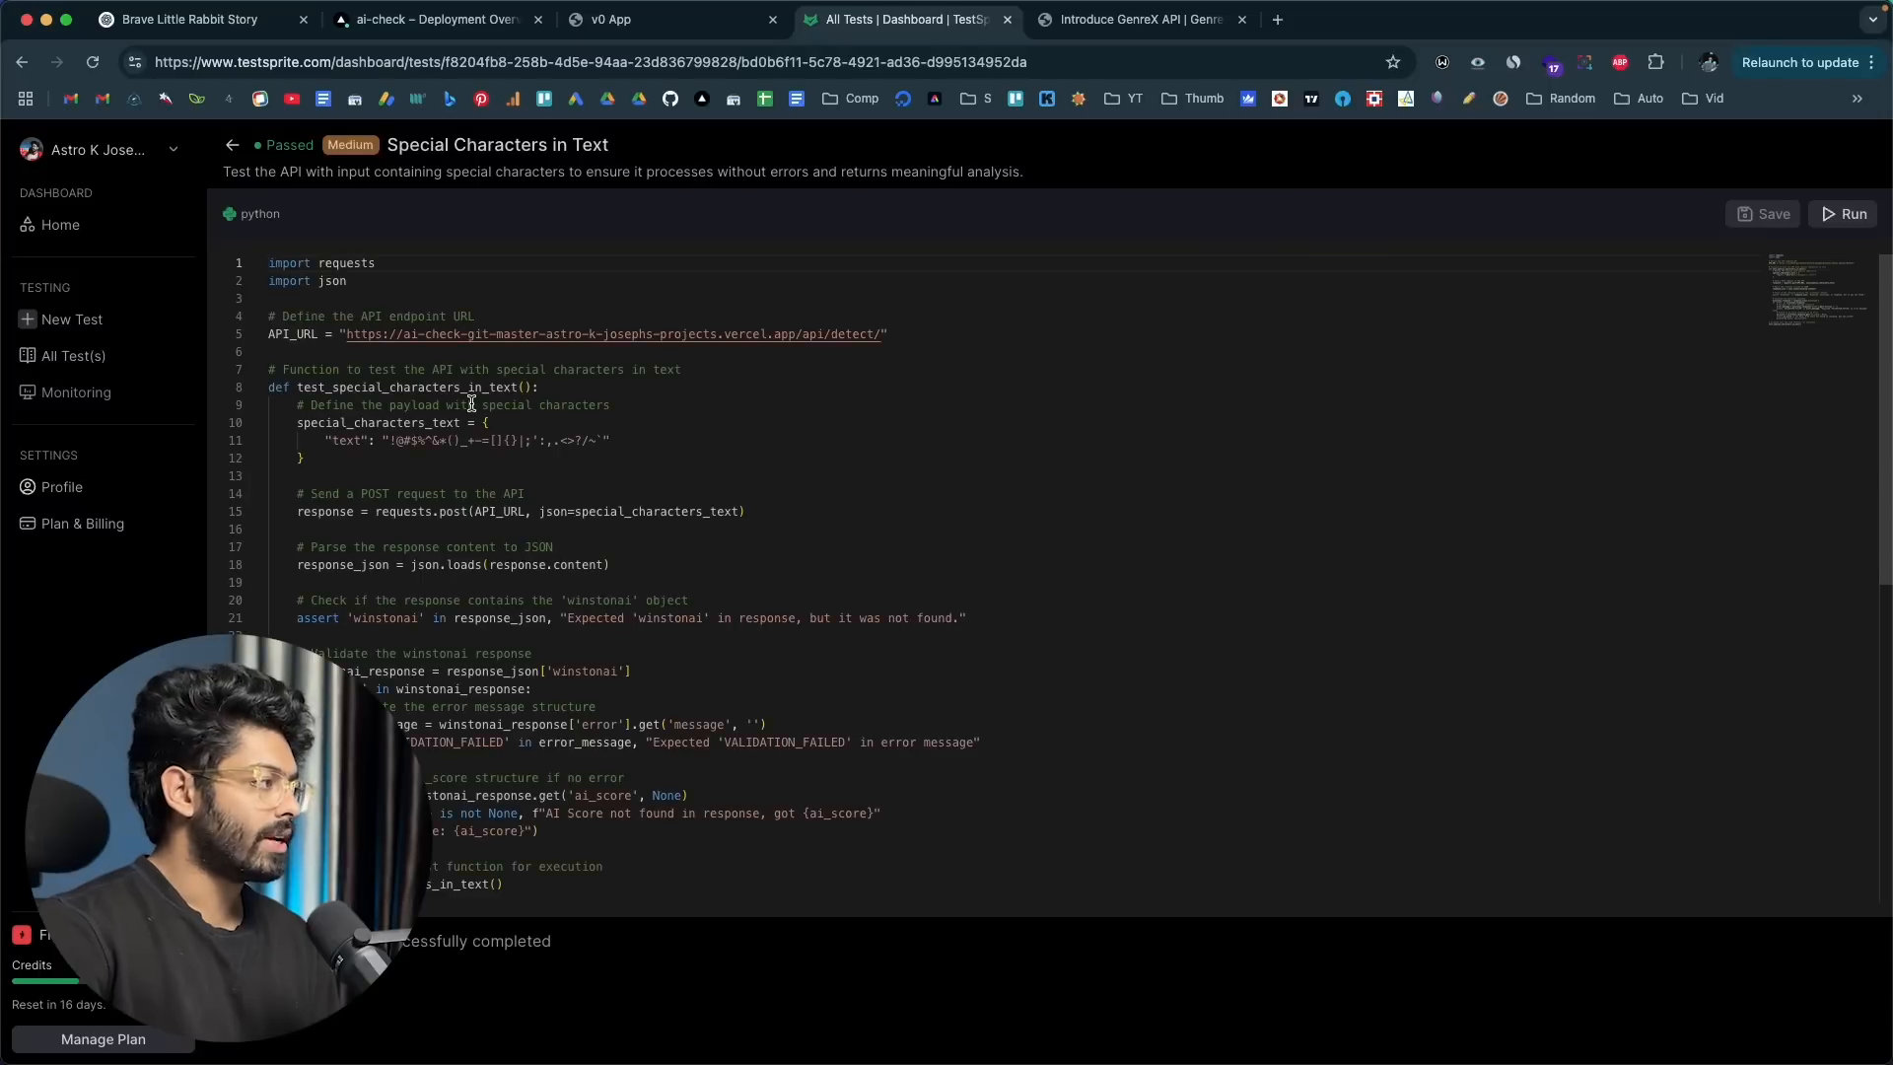
{"action": "scroll", "coordinate": [472, 404], "scroll_direction": "down", "scroll_amount": 5}
{"action": "scroll", "coordinate": [471, 404], "scroll_direction": "up", "scroll_amount": 5}
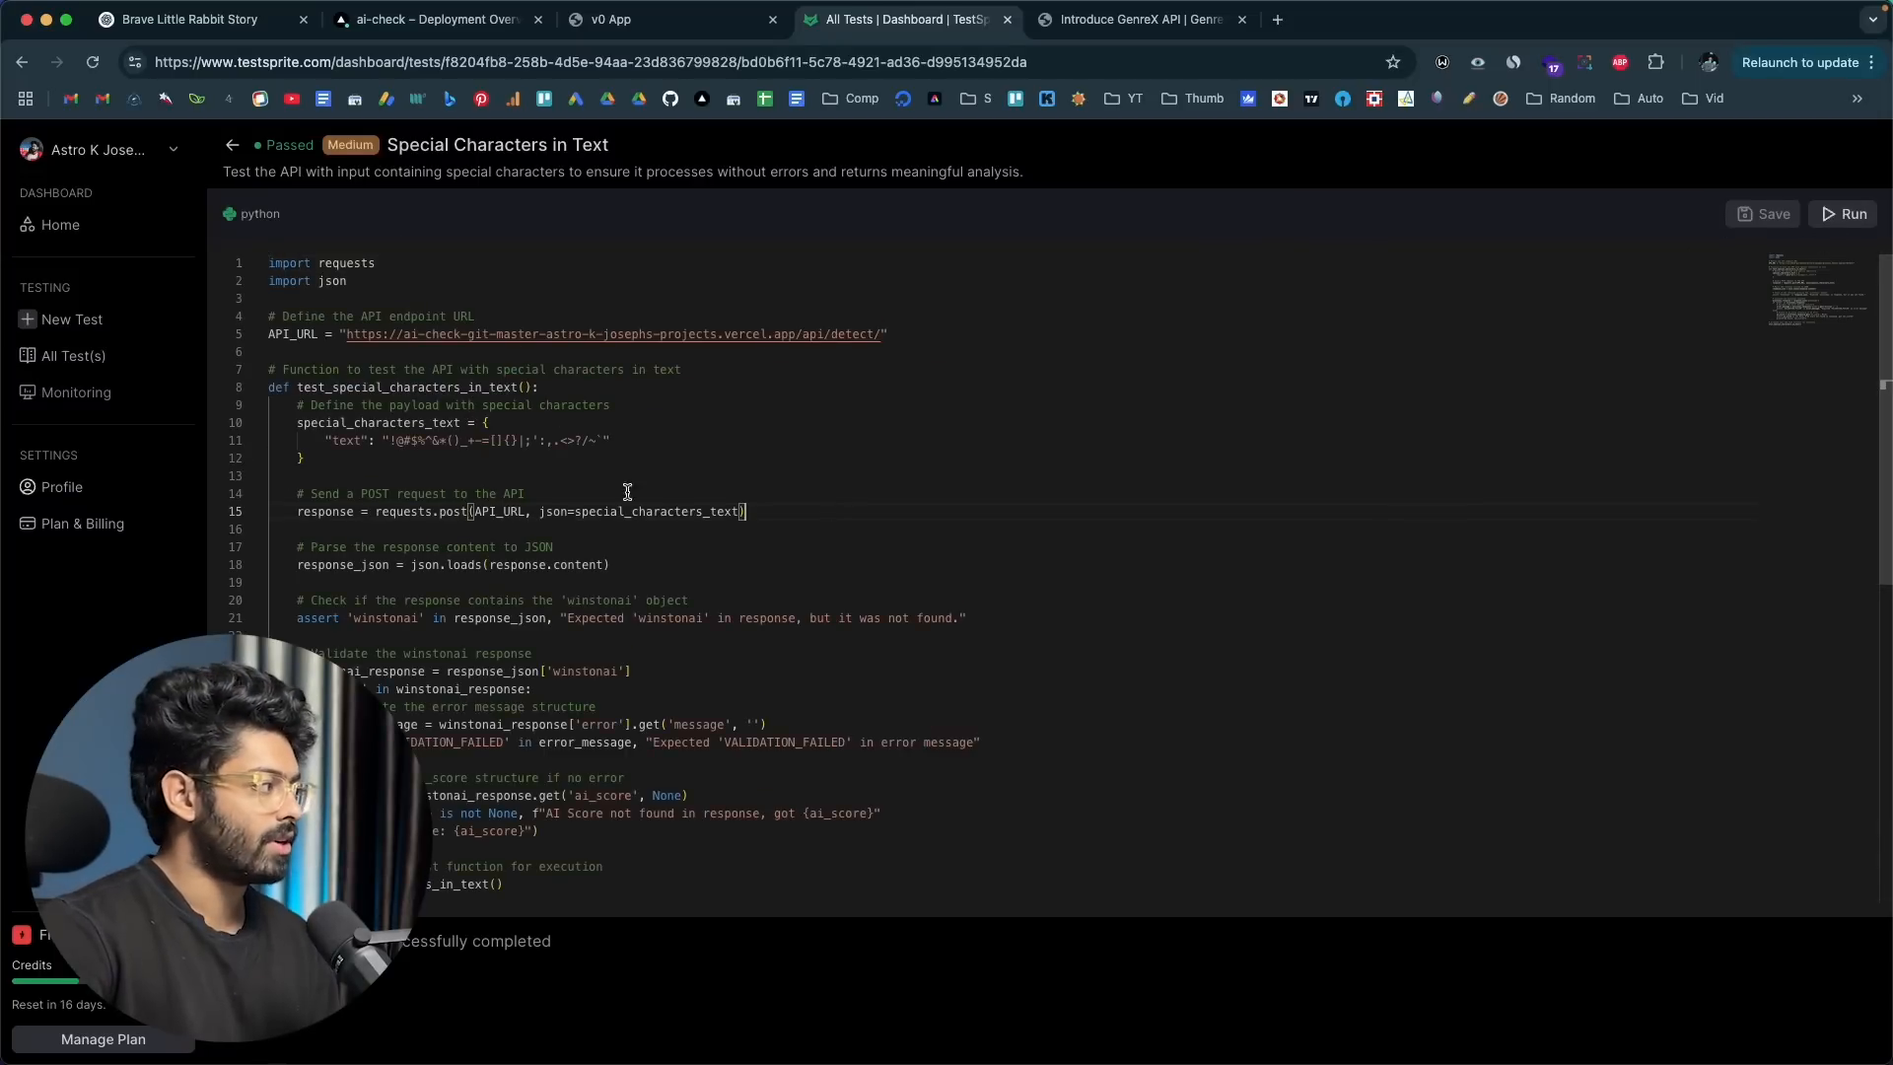
{"action": "left_click", "coordinate": [72, 353]}
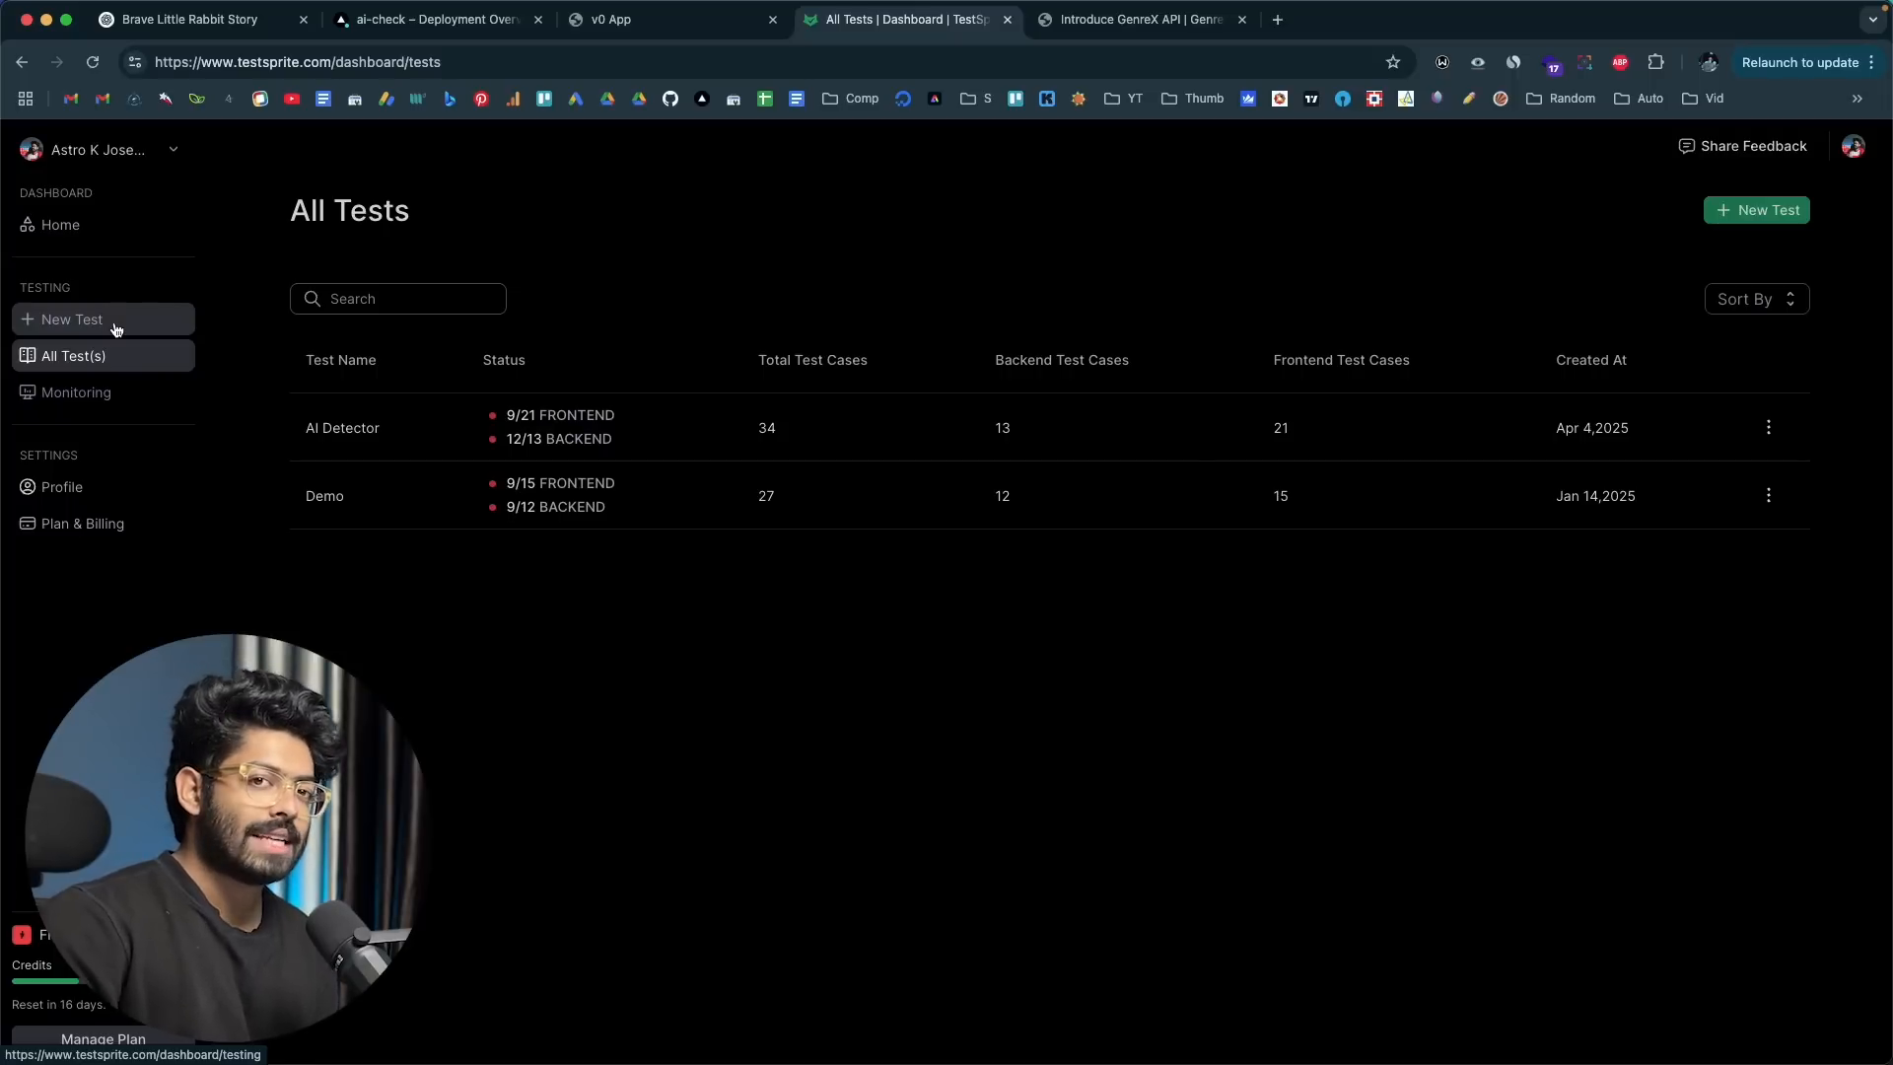